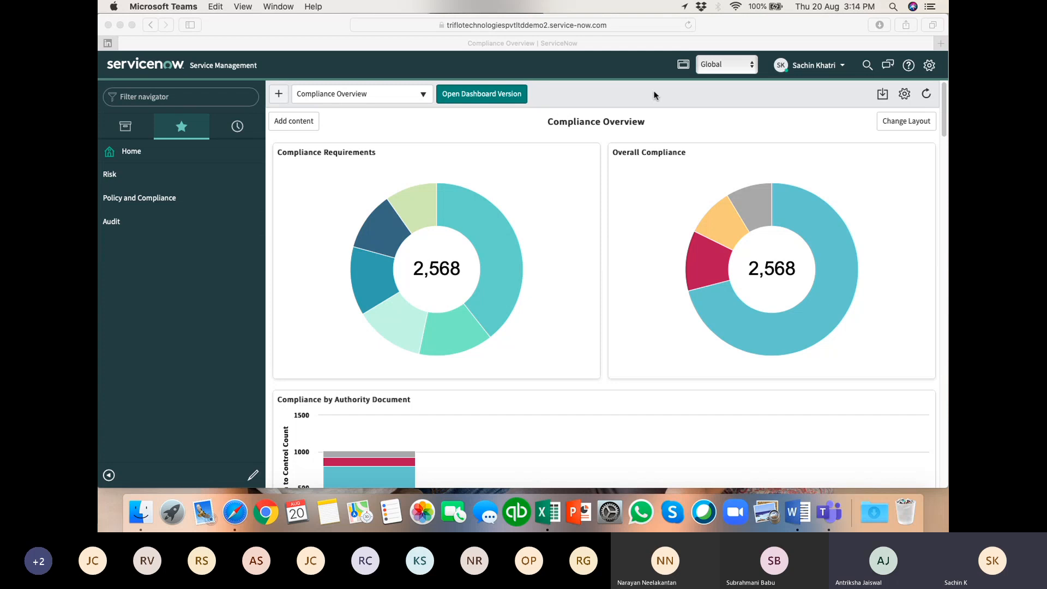
Switch the ServiceNow homepage in Safari to Audit Engagement Overview and collapse the application navigator.
{"action": "left_click", "coordinate": [608, 95]}
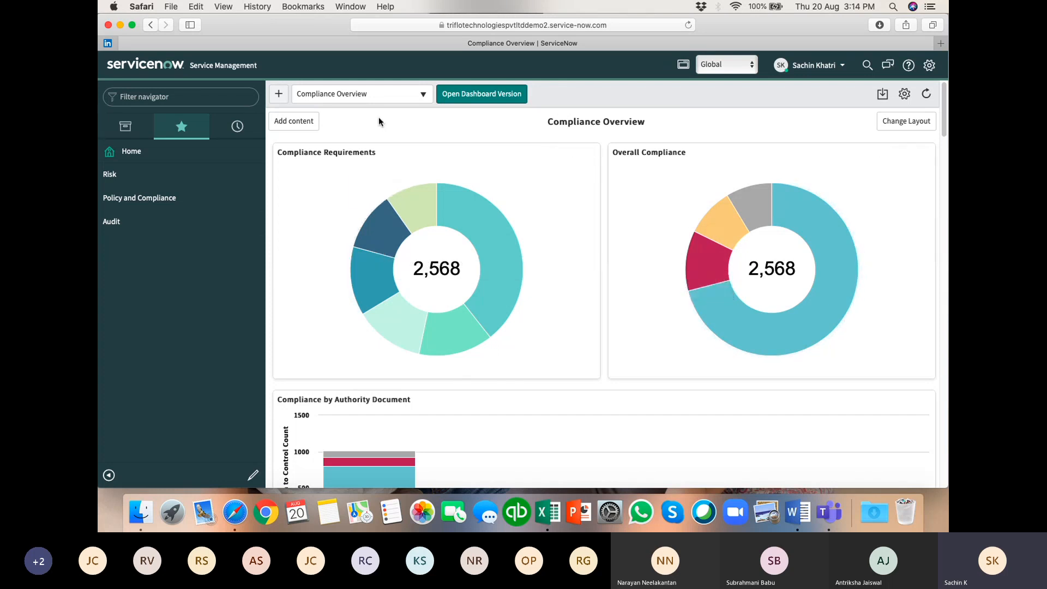
{"action": "left_click", "coordinate": [413, 97]}
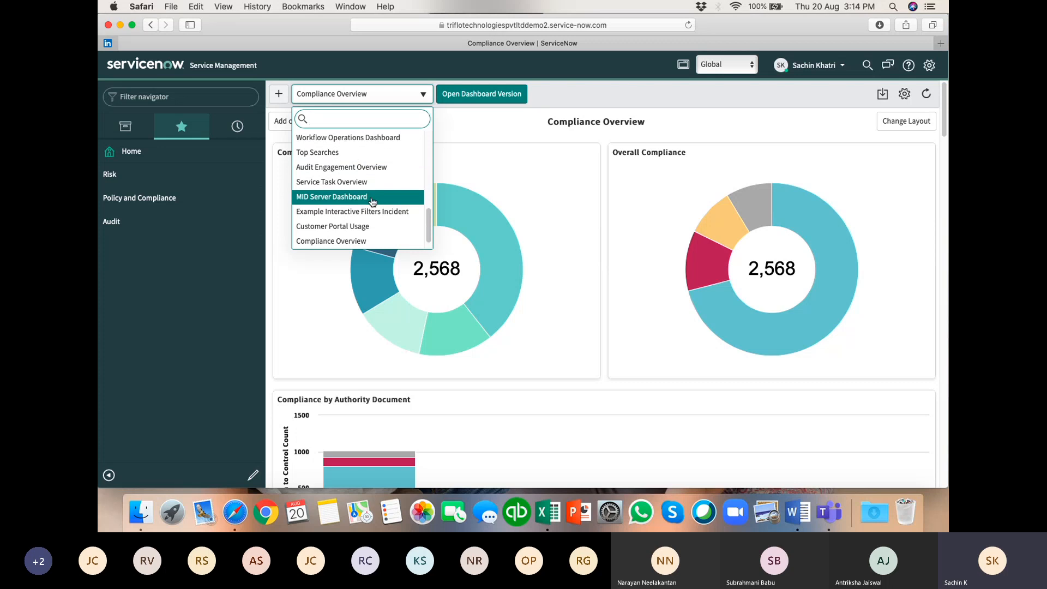
{"action": "left_click", "coordinate": [339, 168]}
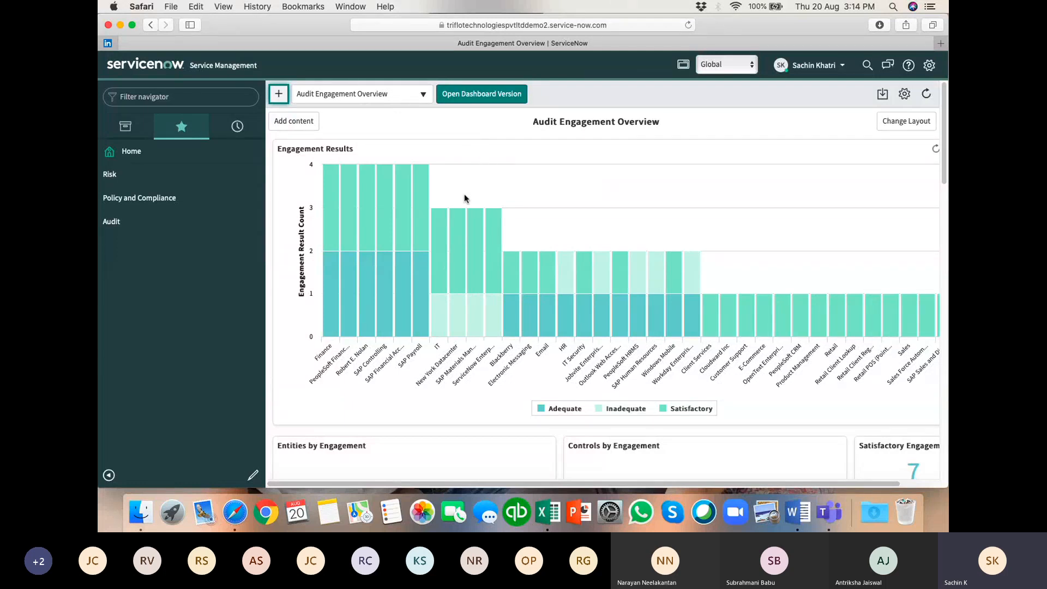
{"action": "left_click", "coordinate": [108, 475]}
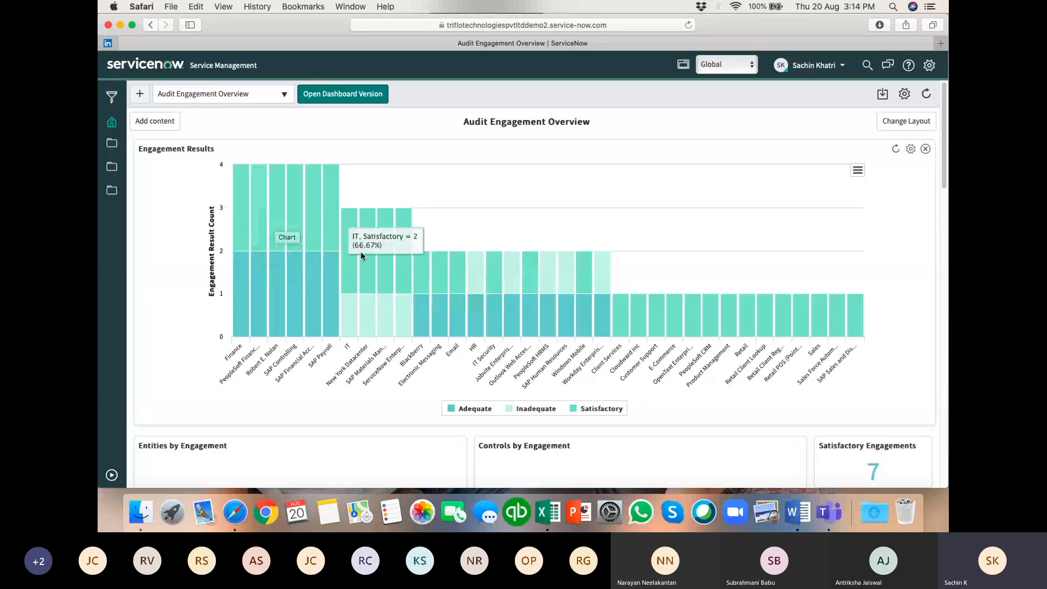
Examine the audit engagement charts, including entities, controls, issues and the audit task breakdown, through to the overdue audit tasks.
{"action": "scroll", "coordinate": [182, 322], "scroll_direction": "down", "scroll_amount": 6}
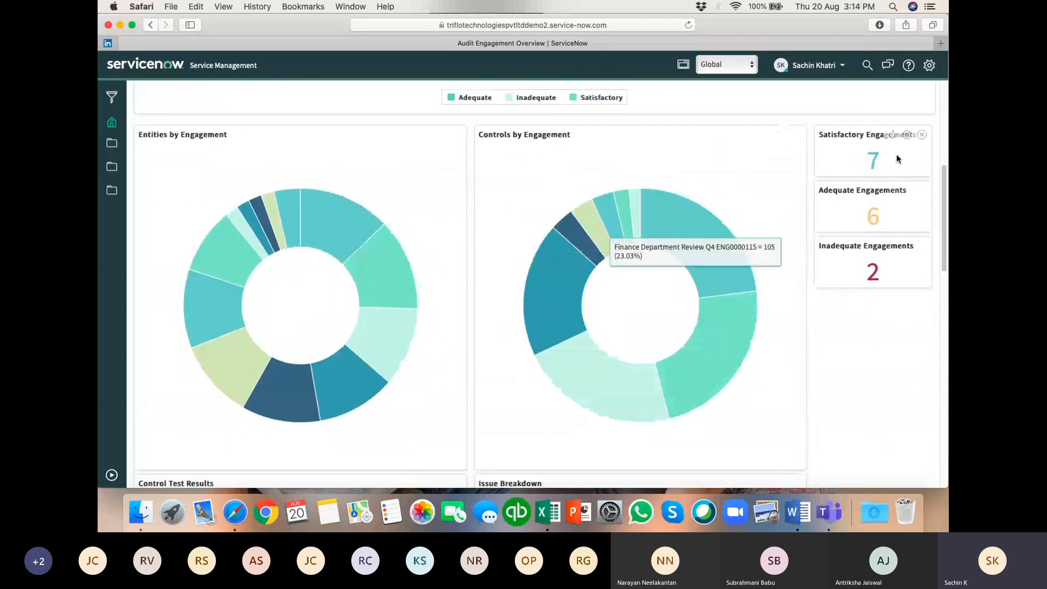
{"action": "scroll", "coordinate": [483, 302], "scroll_direction": "down", "scroll_amount": 11}
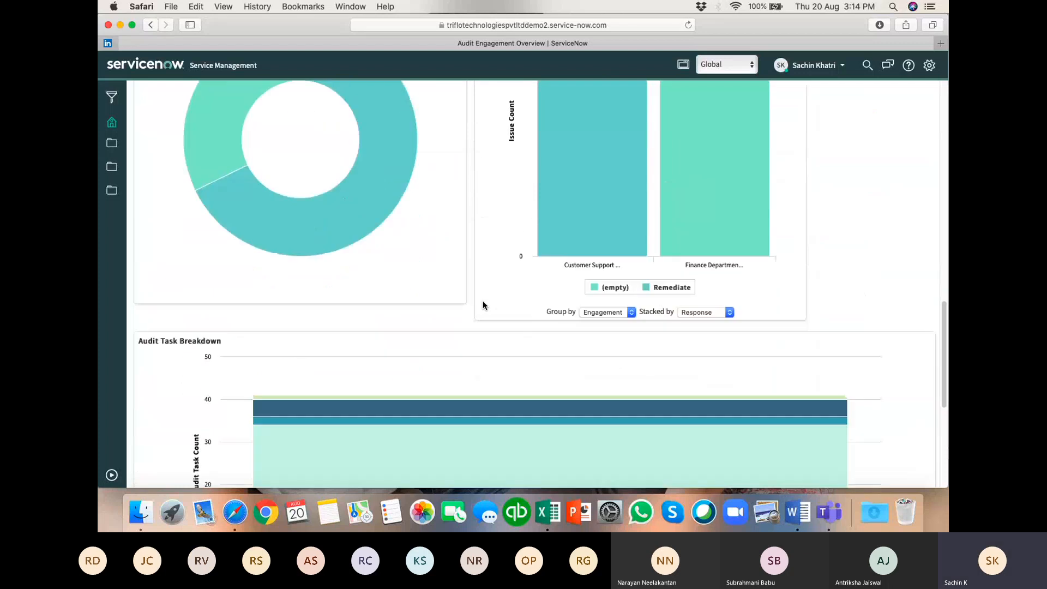
{"action": "scroll", "coordinate": [482, 304], "scroll_direction": "down", "scroll_amount": 5}
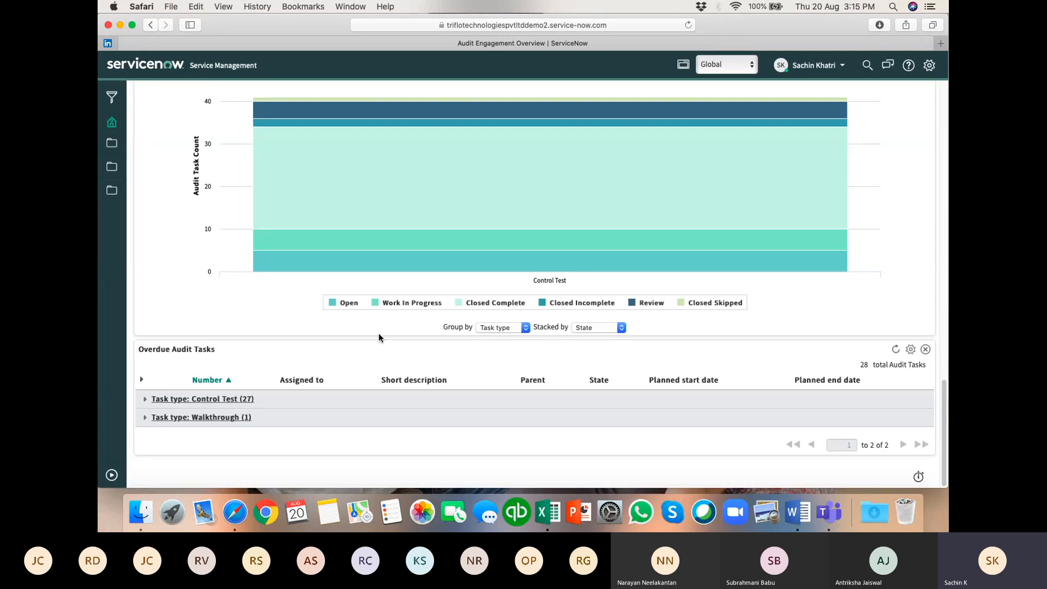
{"action": "scroll", "coordinate": [382, 328], "scroll_direction": "up", "scroll_amount": 2}
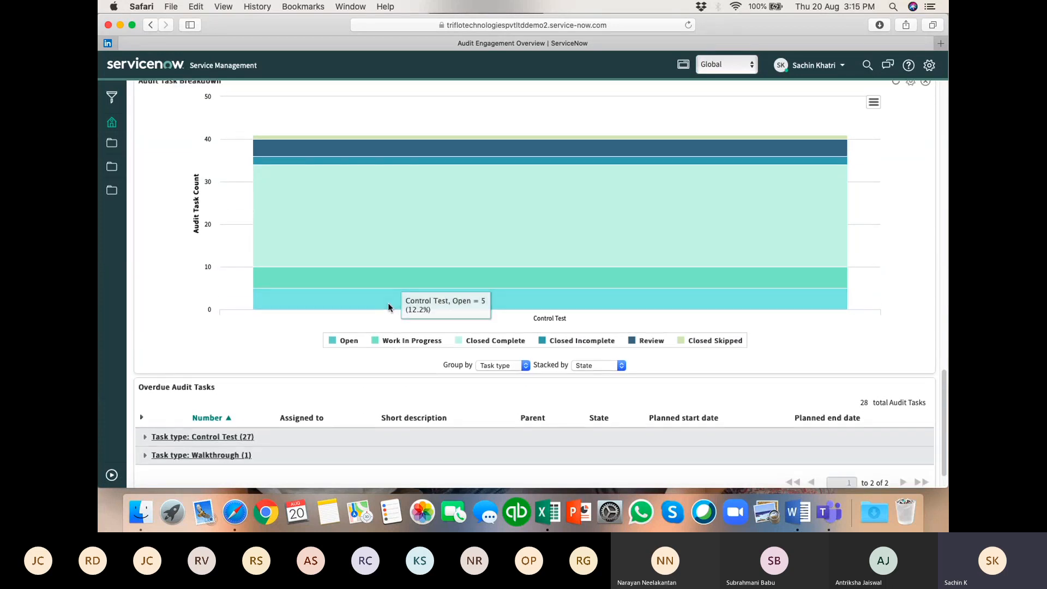
{"action": "scroll", "coordinate": [388, 306], "scroll_direction": "up", "scroll_amount": 5}
{"action": "scroll", "coordinate": [389, 307], "scroll_direction": "up", "scroll_amount": 12}
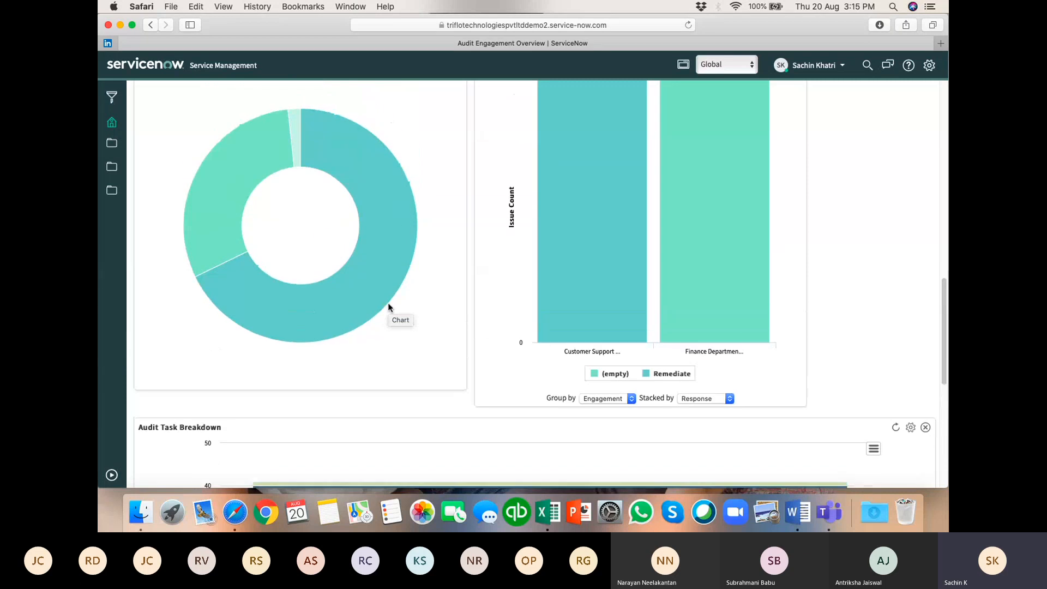
{"action": "scroll", "coordinate": [393, 308], "scroll_direction": "up", "scroll_amount": 8}
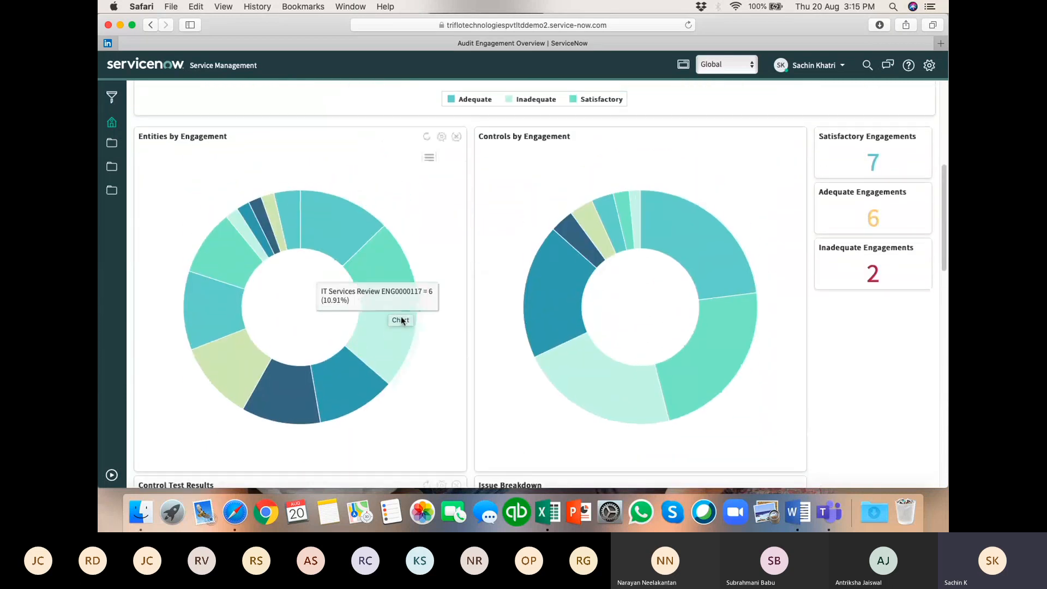
Expand the navigator, show all applications, and expand the Audit application's modules with Self-Service collapsed.
{"action": "left_click", "coordinate": [112, 474]}
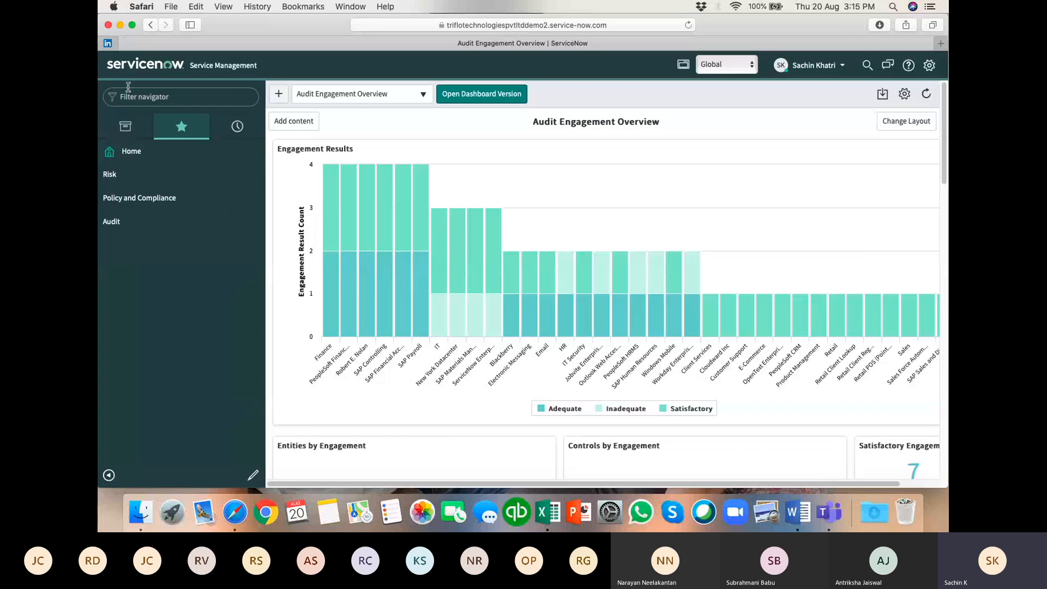
{"action": "left_click", "coordinate": [126, 126]}
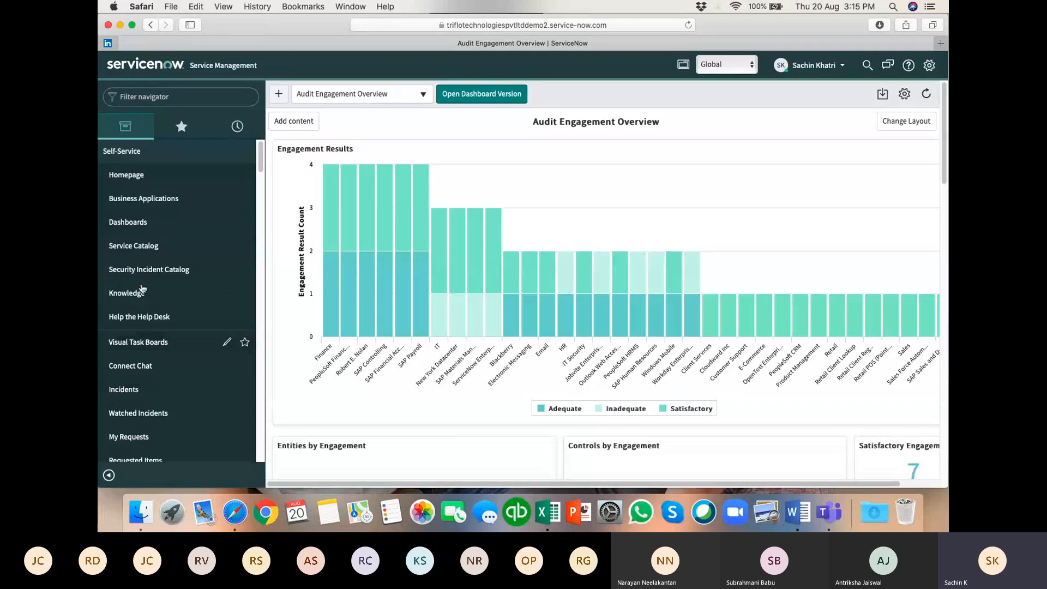
{"action": "left_click", "coordinate": [143, 156]}
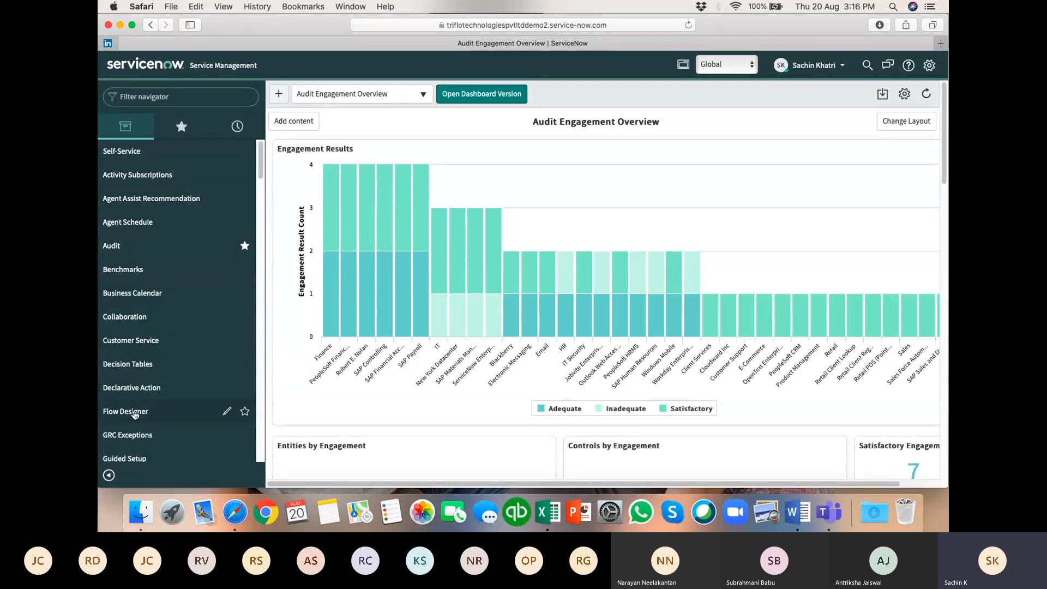
{"action": "left_click", "coordinate": [121, 252]}
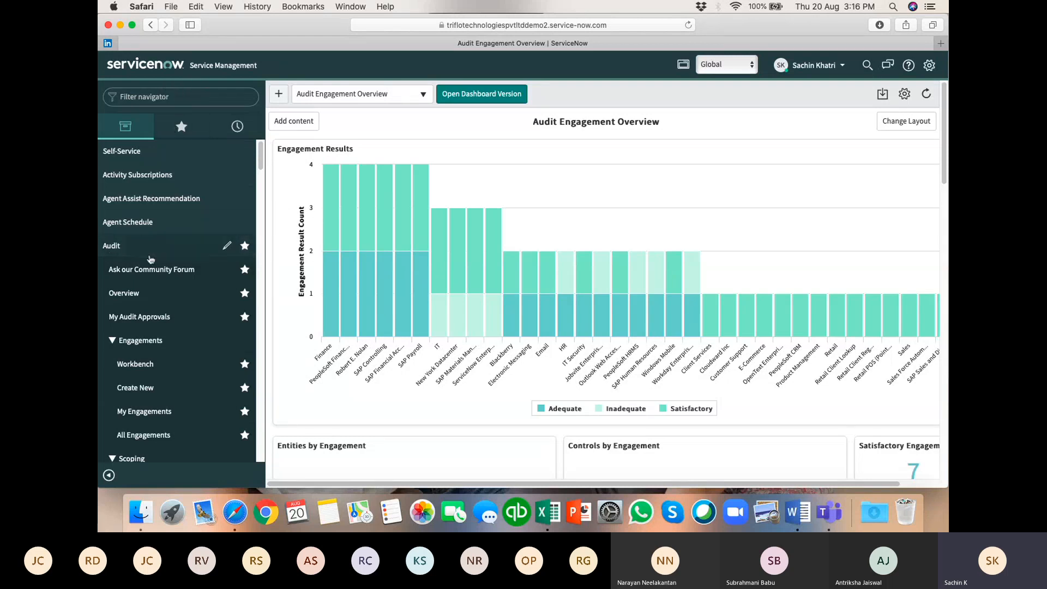
{"action": "left_click", "coordinate": [173, 125]}
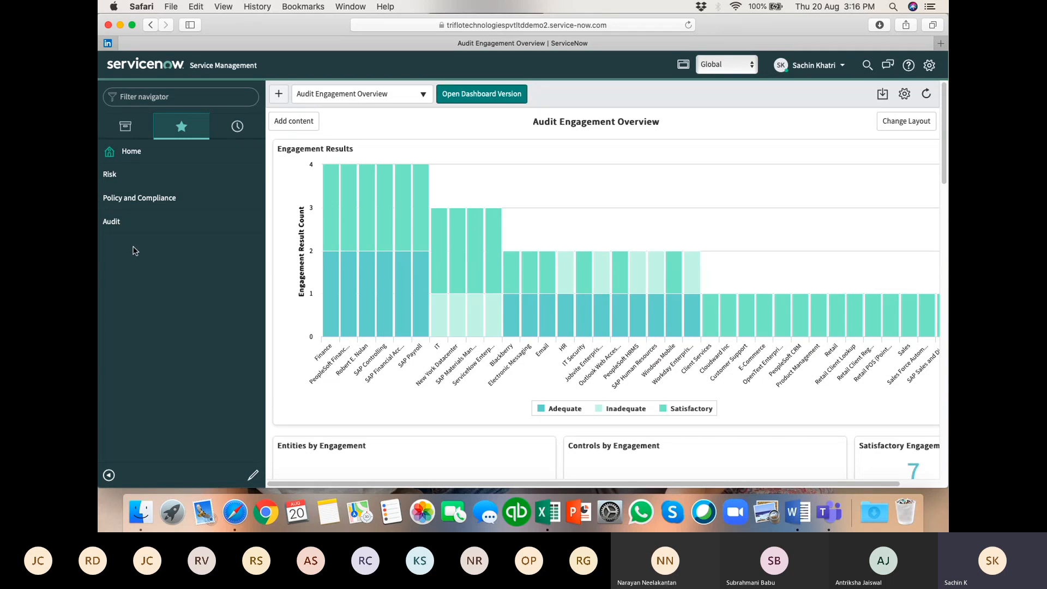
{"action": "left_click", "coordinate": [131, 131]}
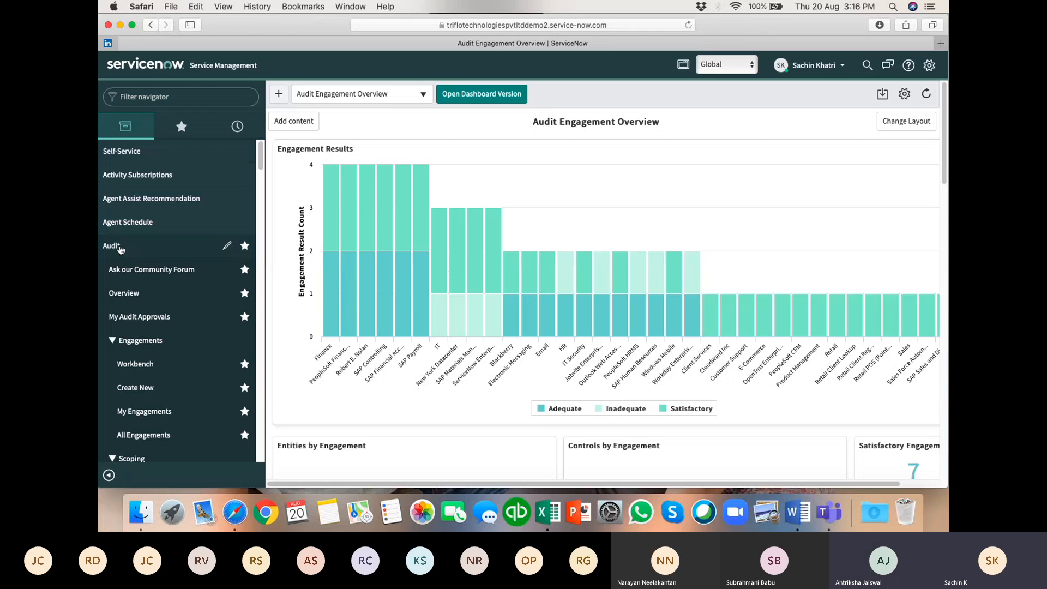
{"action": "left_click", "coordinate": [121, 249]}
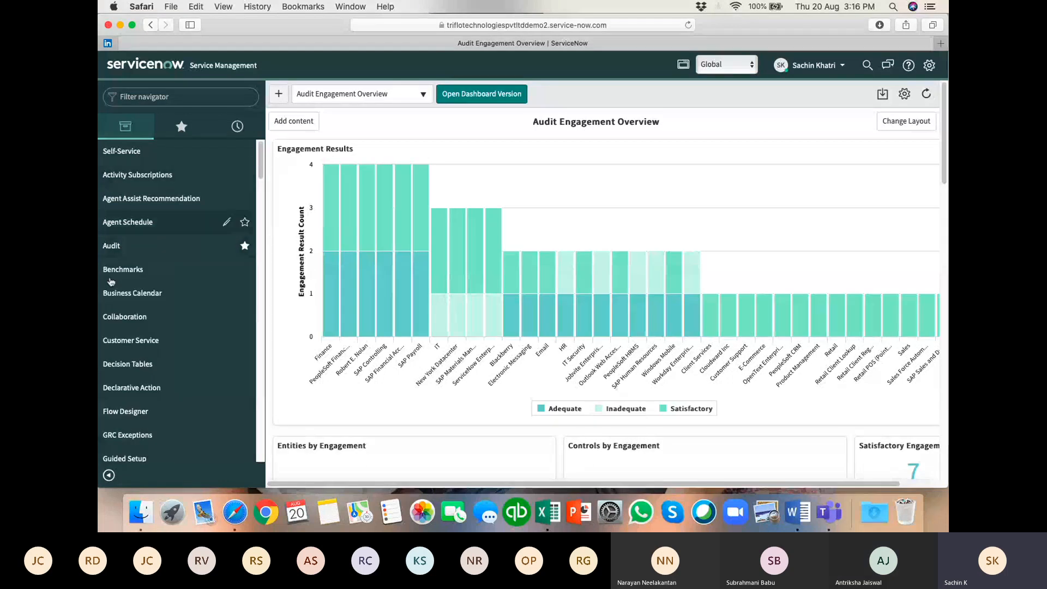
{"action": "left_click", "coordinate": [130, 249]}
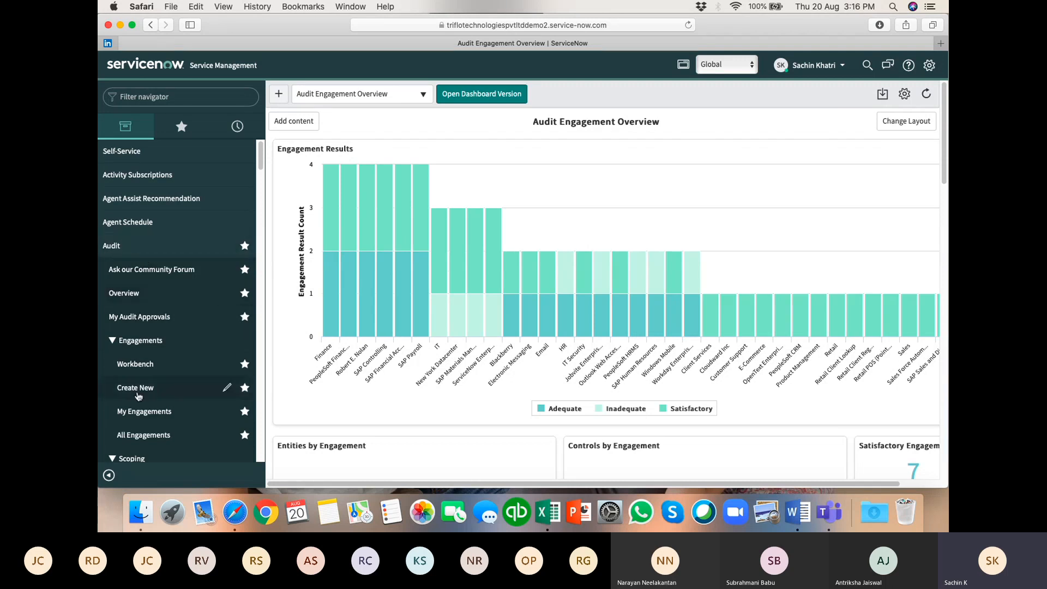
Open the Audit application's Overview dashboard and its list of all engagements.
{"action": "scroll", "coordinate": [126, 250], "scroll_direction": "down", "scroll_amount": 3}
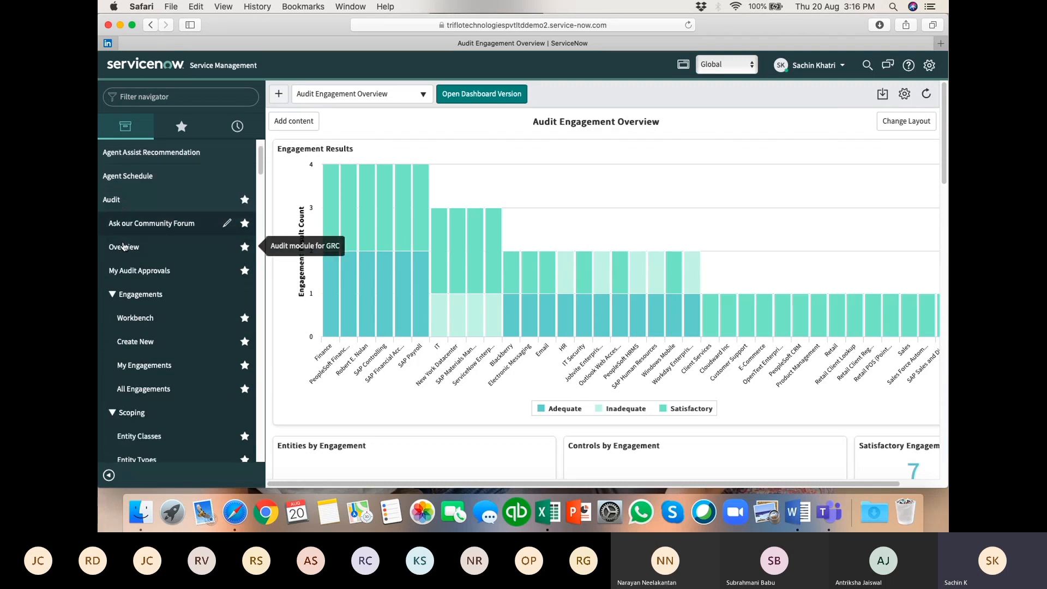
{"action": "scroll", "coordinate": [191, 248], "scroll_direction": "down", "scroll_amount": 1}
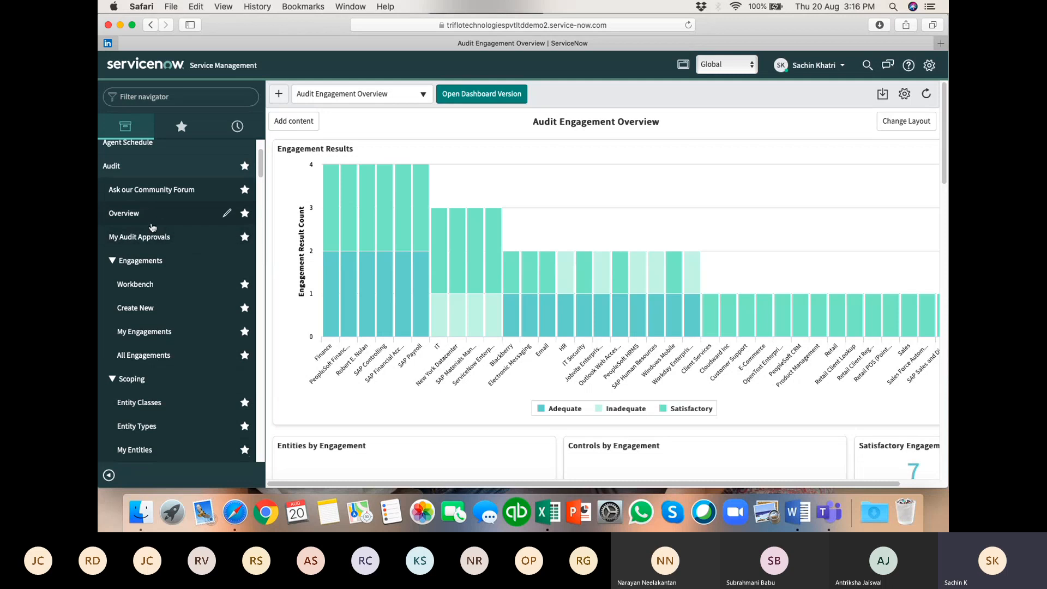
{"action": "left_click", "coordinate": [127, 218]}
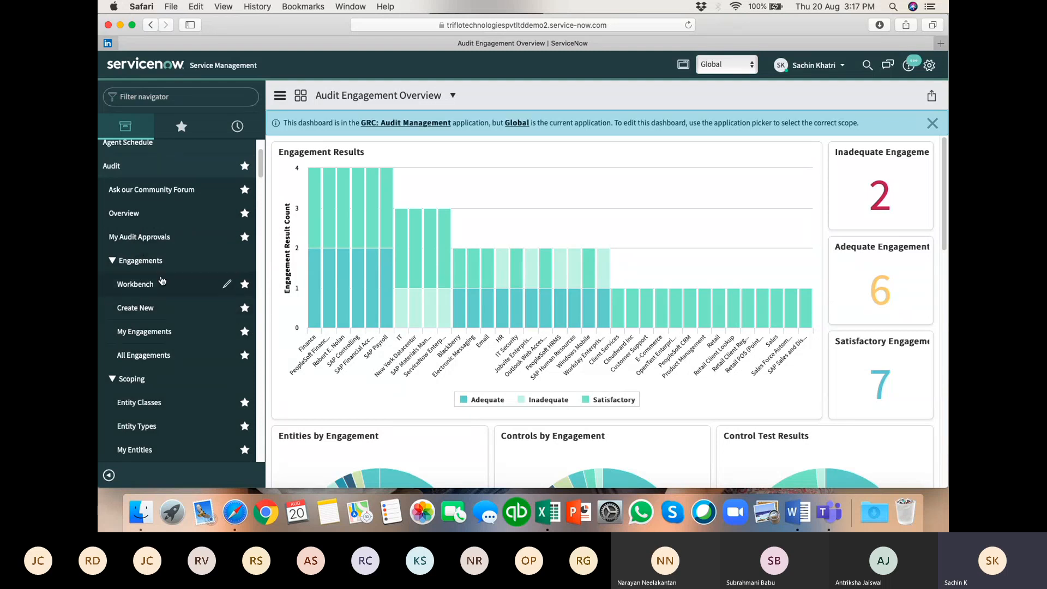
{"action": "scroll", "coordinate": [169, 322], "scroll_direction": "down", "scroll_amount": 1}
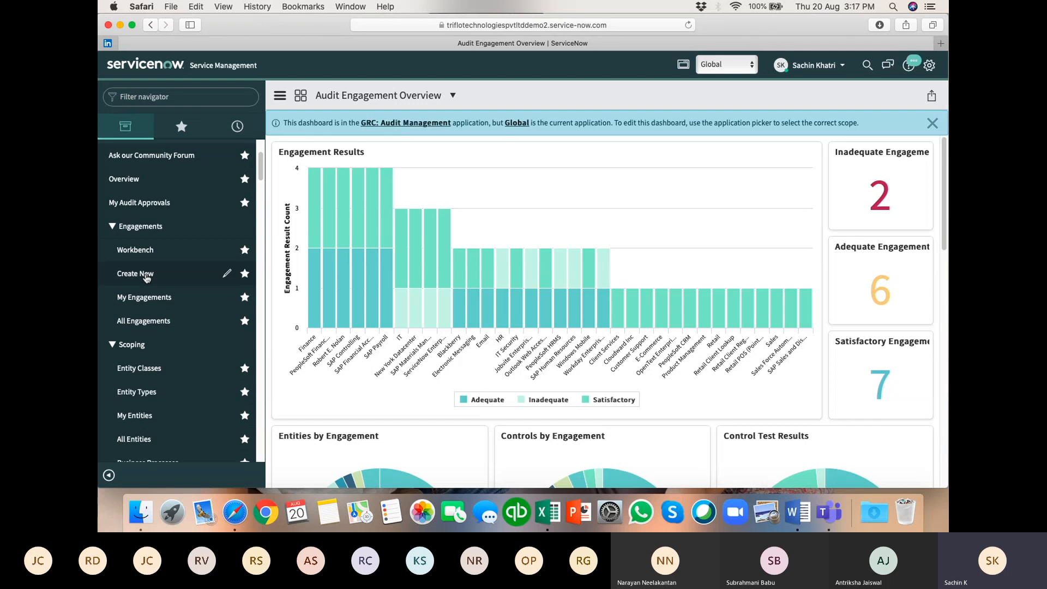
{"action": "left_click", "coordinate": [145, 322]}
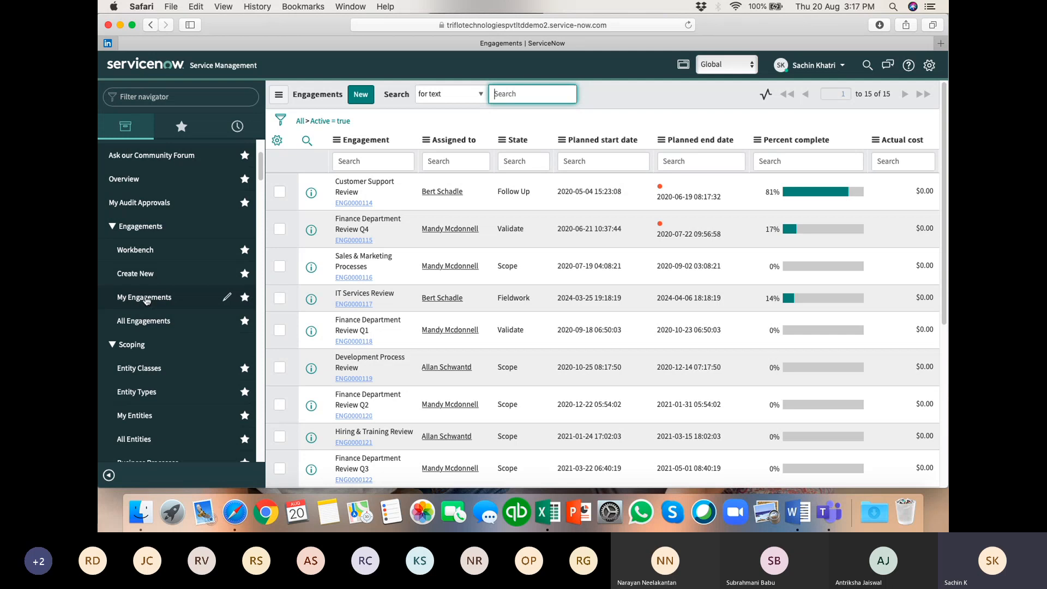
Look through the Audit application's modules, covering scoping, audit tasks, audit testing, issues, remediation tasks and administration.
{"action": "scroll", "coordinate": [146, 300], "scroll_direction": "down", "scroll_amount": 4}
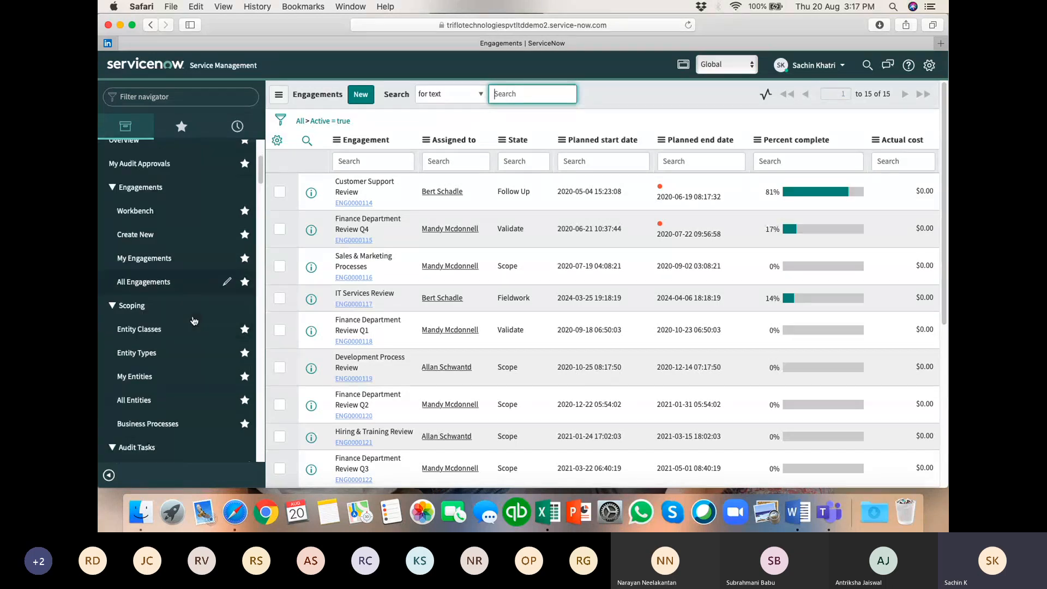
{"action": "scroll", "coordinate": [152, 279], "scroll_direction": "down", "scroll_amount": 6}
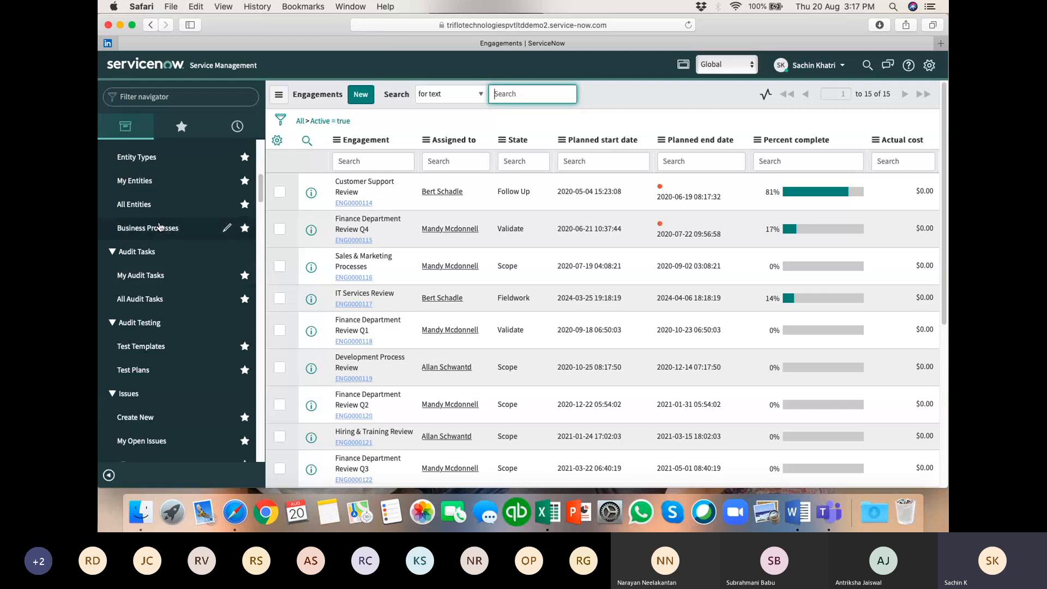
{"action": "scroll", "coordinate": [160, 228], "scroll_direction": "up", "scroll_amount": 2}
{"action": "scroll", "coordinate": [135, 276], "scroll_direction": "down", "scroll_amount": 2}
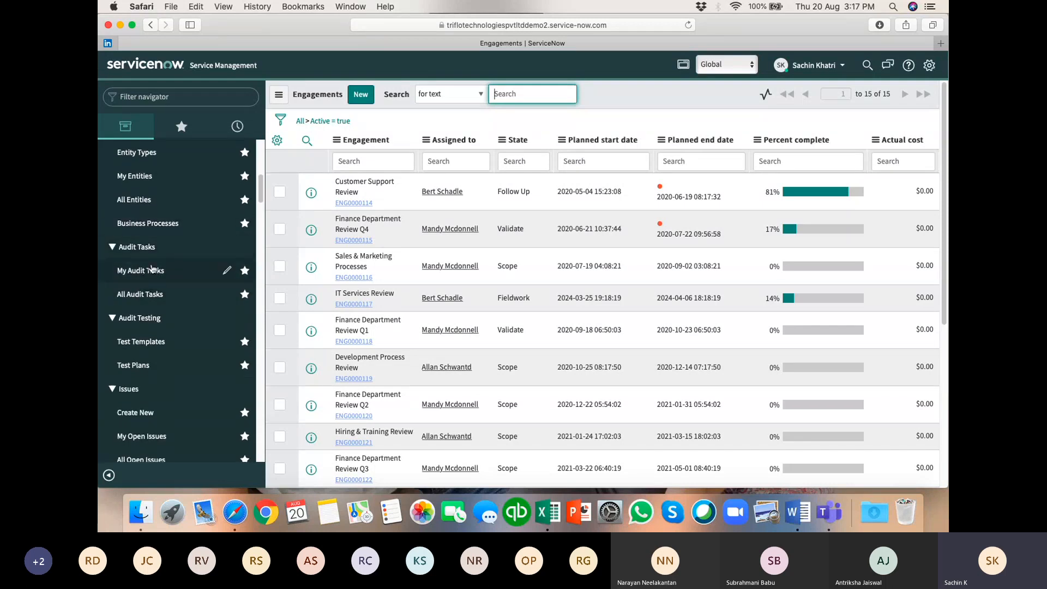
{"action": "scroll", "coordinate": [142, 342], "scroll_direction": "down", "scroll_amount": 2}
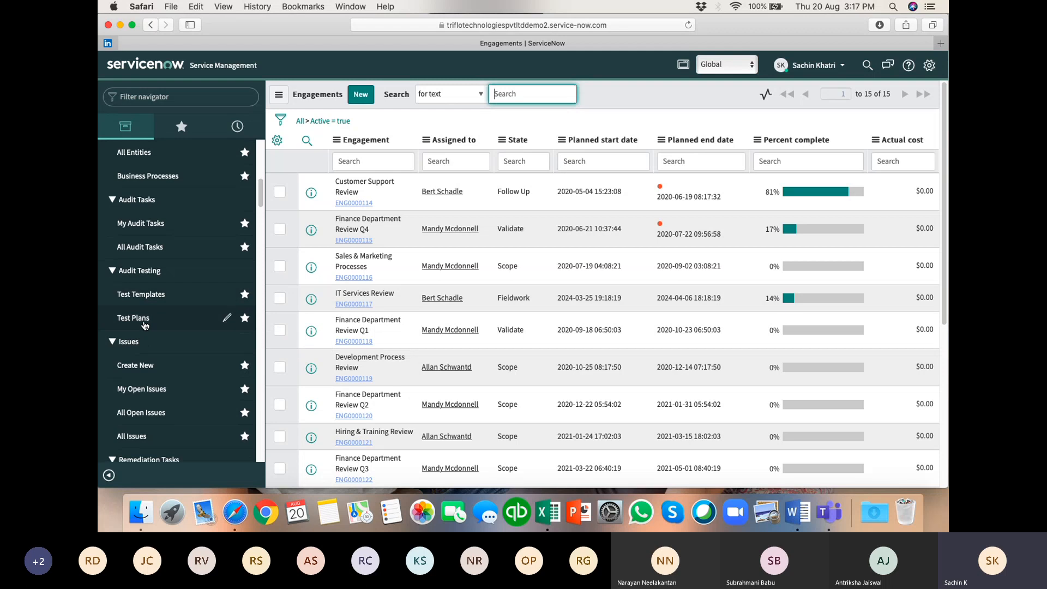
{"action": "scroll", "coordinate": [143, 341], "scroll_direction": "down", "scroll_amount": 5}
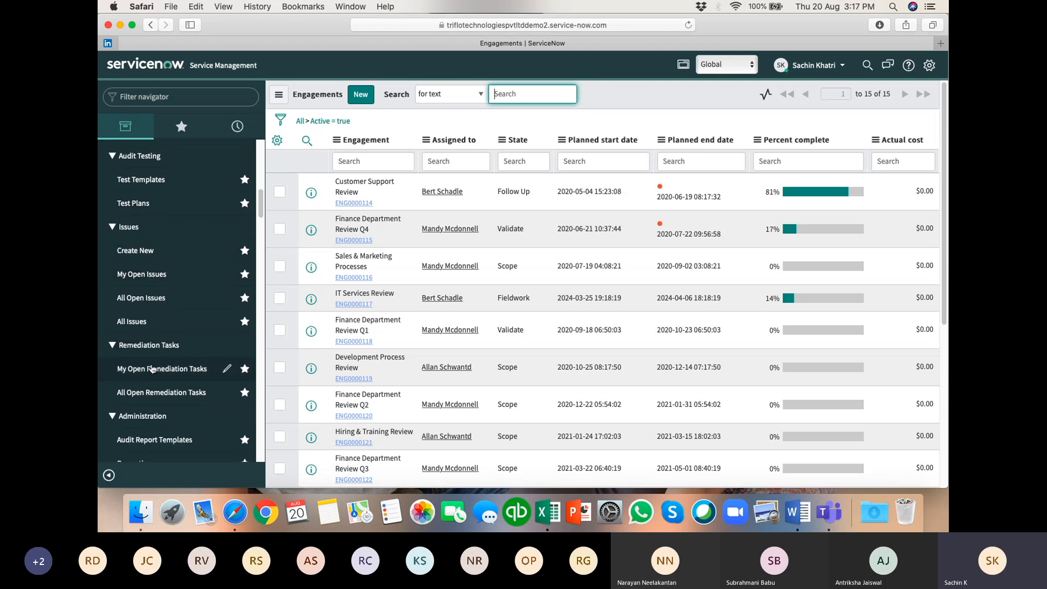
{"action": "scroll", "coordinate": [150, 369], "scroll_direction": "up", "scroll_amount": 13}
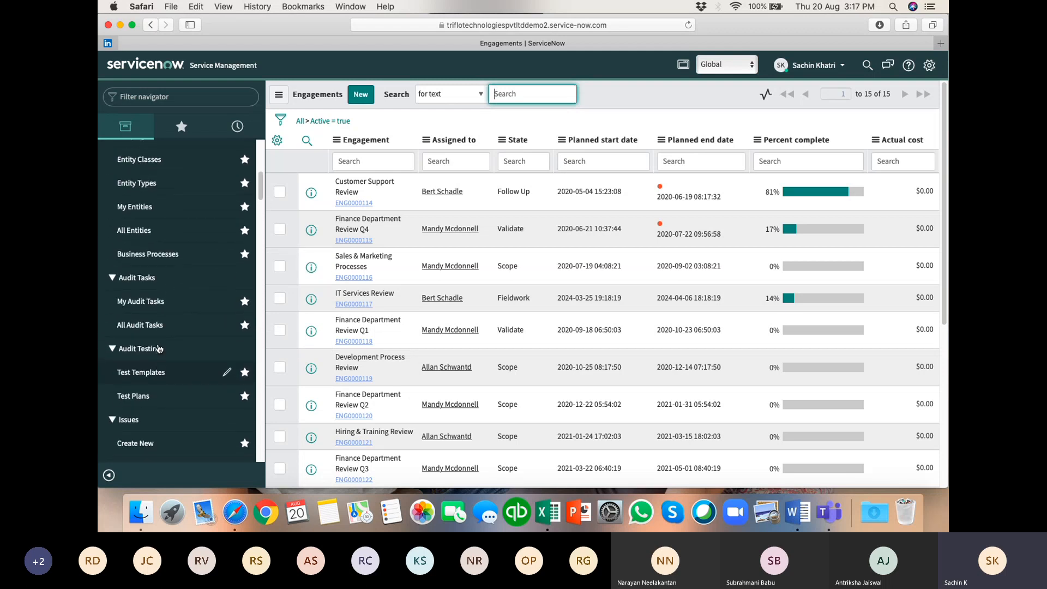
{"action": "scroll", "coordinate": [164, 304], "scroll_direction": "up", "scroll_amount": 8}
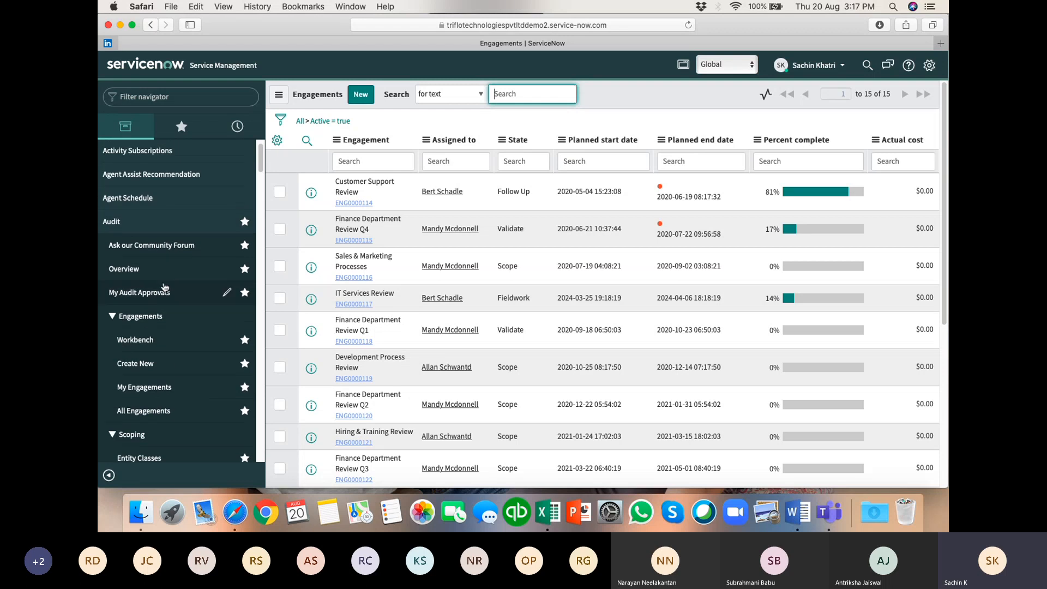
Collapse the Audit modules and open the Risk Frameworks list from the Risk application in the favorites.
{"action": "left_click", "coordinate": [119, 228]}
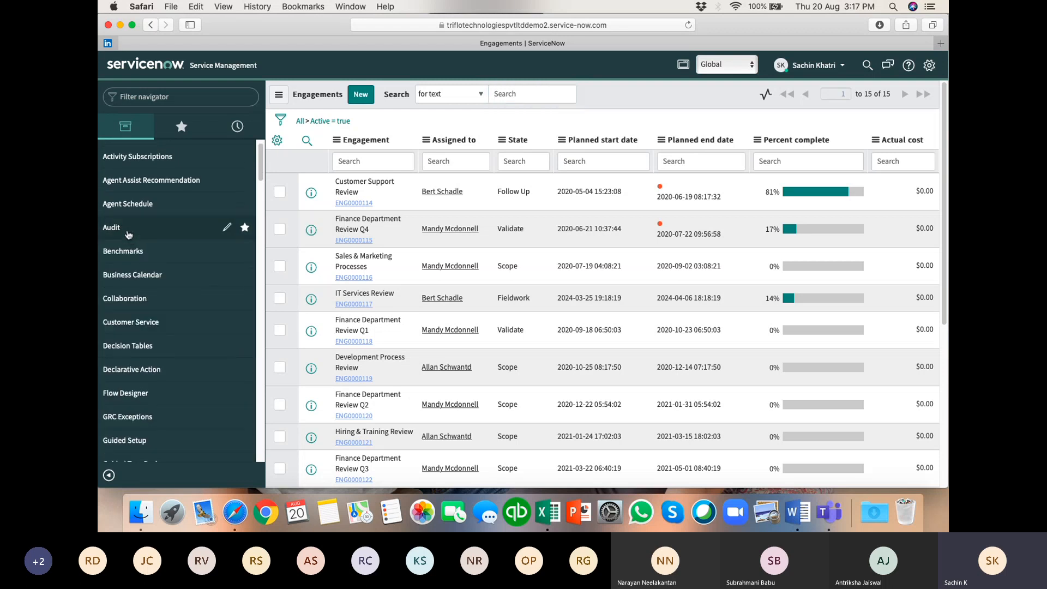
{"action": "left_click", "coordinate": [181, 126]}
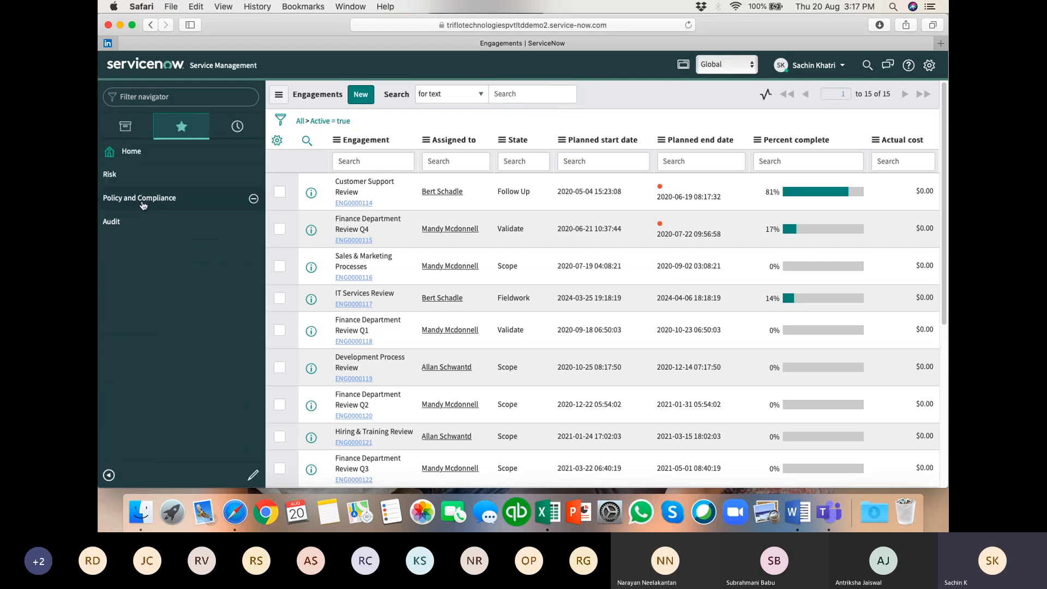
{"action": "left_click", "coordinate": [128, 177]}
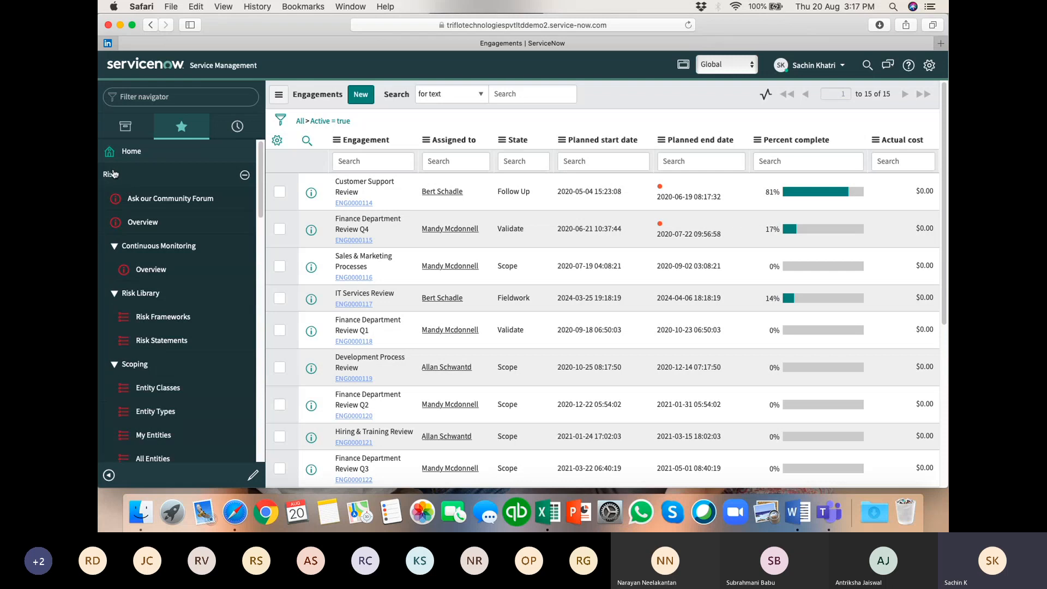
{"action": "scroll", "coordinate": [131, 218], "scroll_direction": "down", "scroll_amount": 3}
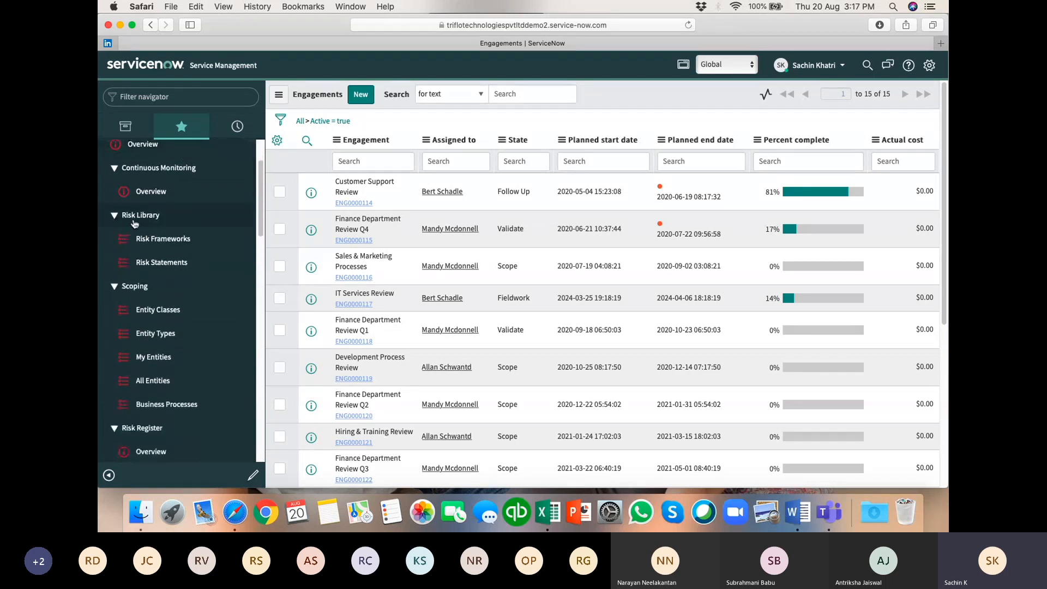
{"action": "left_click", "coordinate": [158, 240]}
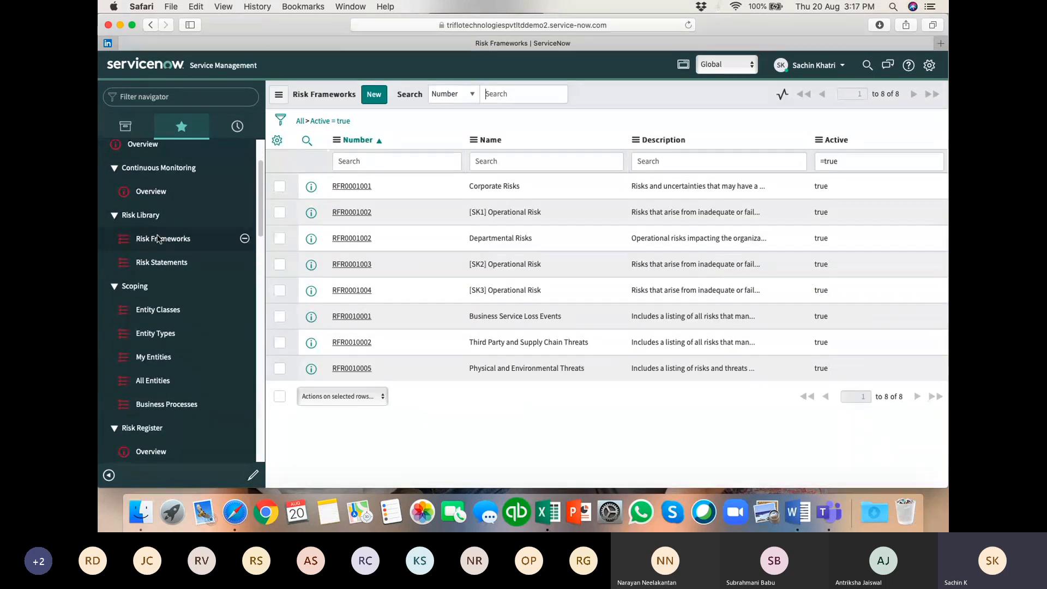
Open the Risk Library's Risk Statements list, followed by the Risk Register's list of all risks.
{"action": "left_click", "coordinate": [156, 264]}
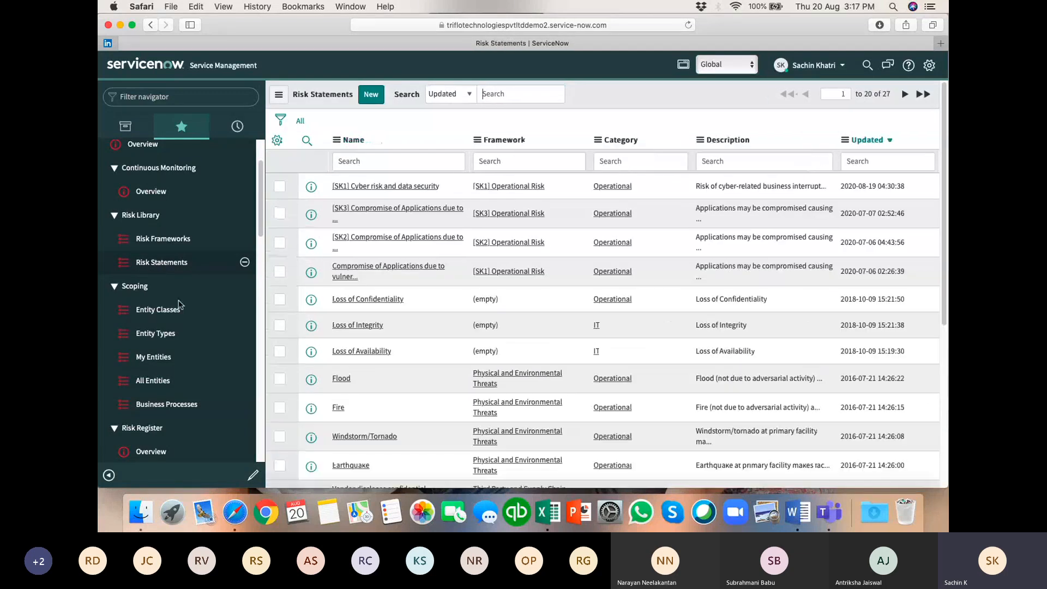
{"action": "scroll", "coordinate": [166, 328], "scroll_direction": "down", "scroll_amount": 5}
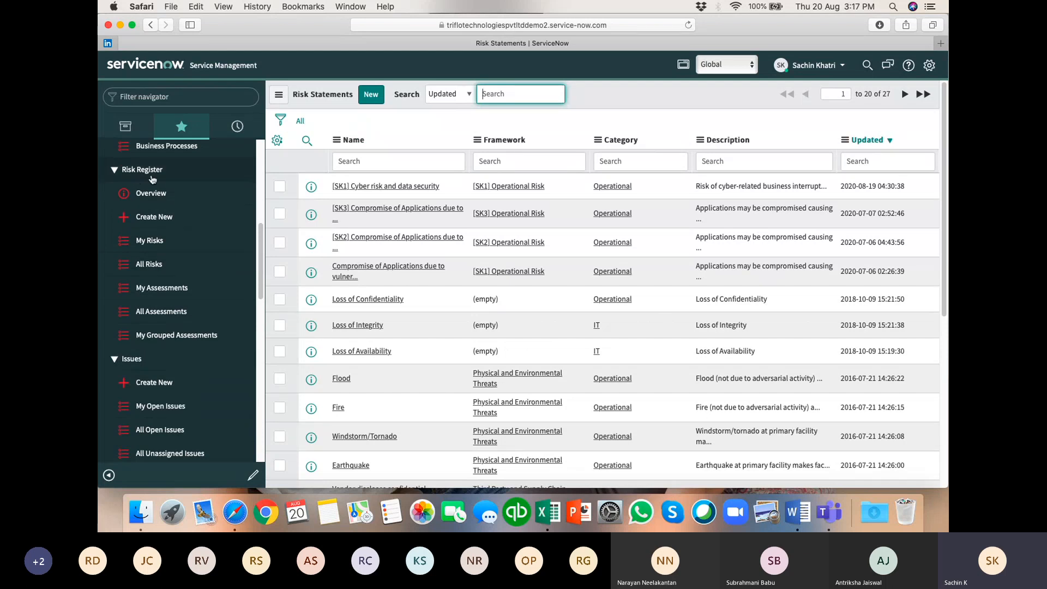
{"action": "left_click", "coordinate": [151, 265]}
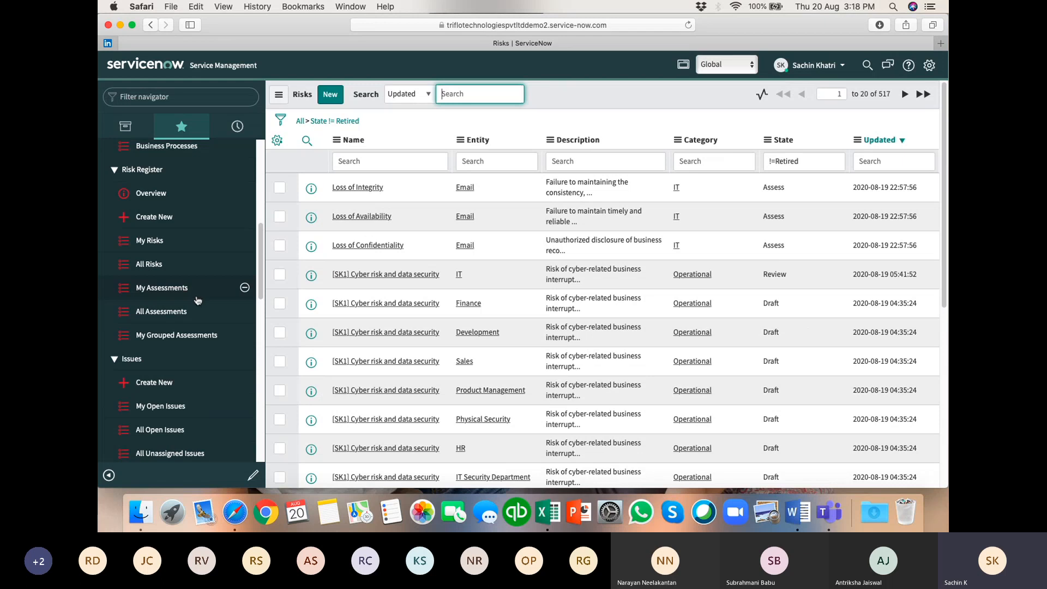
Look through the Risk application's modules for issues, remediation tasks and risk response tasks.
{"action": "scroll", "coordinate": [200, 300], "scroll_direction": "down", "scroll_amount": 4}
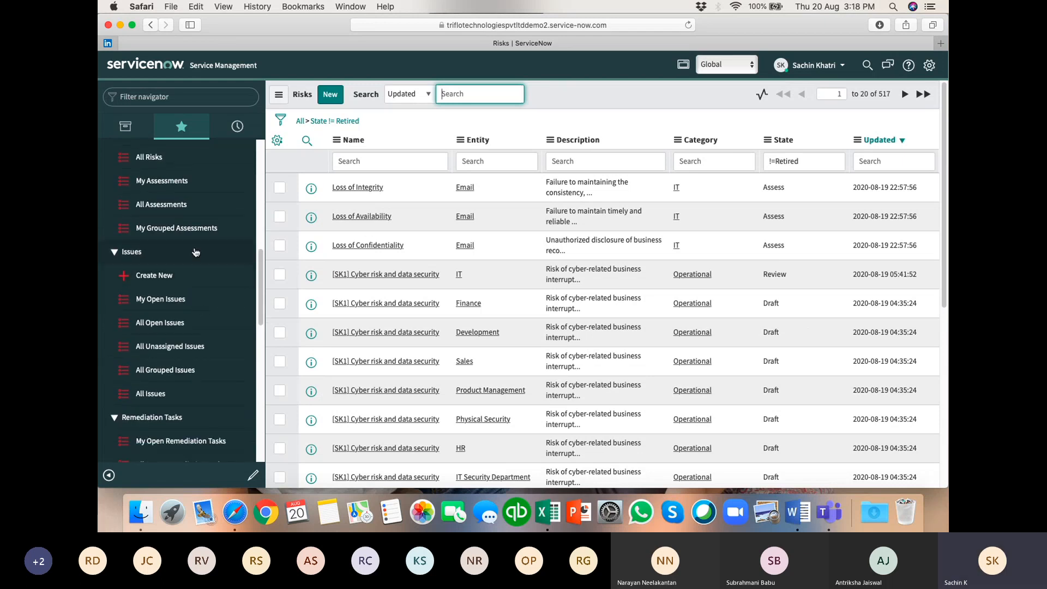
{"action": "scroll", "coordinate": [196, 279], "scroll_direction": "down", "scroll_amount": 3}
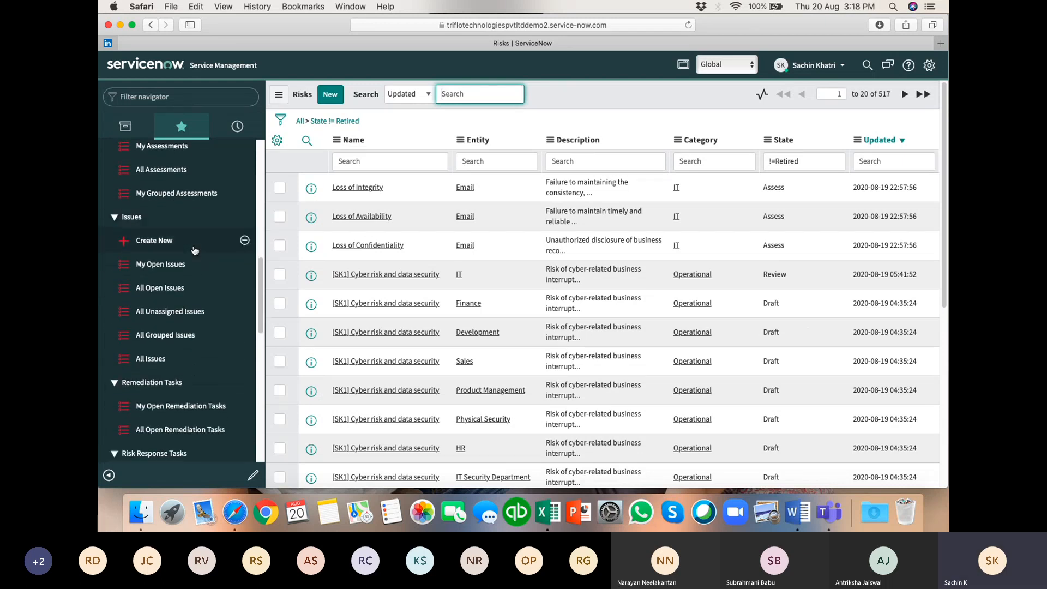
{"action": "scroll", "coordinate": [206, 255], "scroll_direction": "up", "scroll_amount": 2}
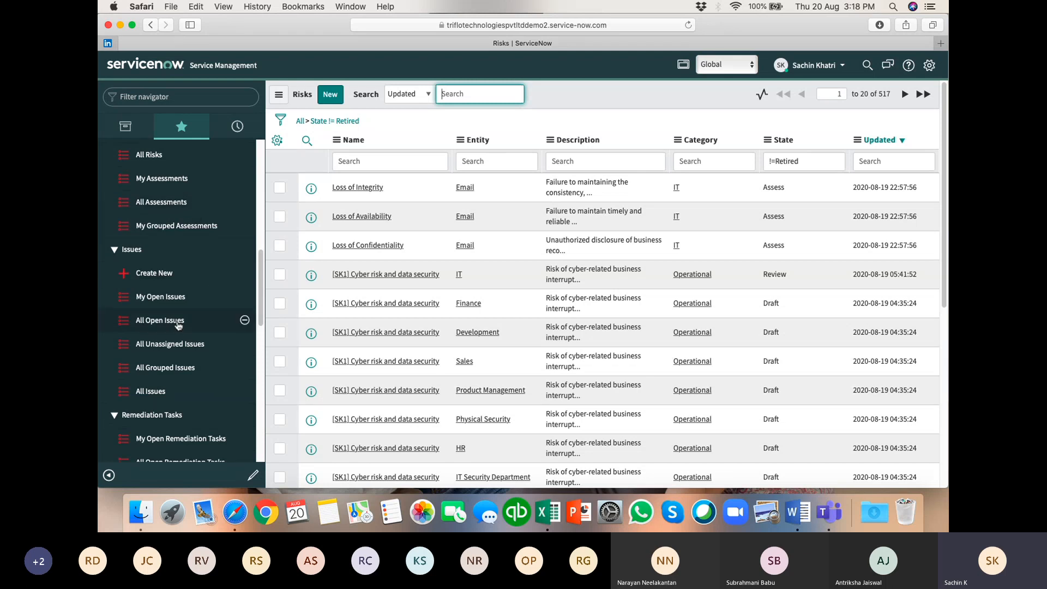
{"action": "scroll", "coordinate": [178, 325], "scroll_direction": "down", "scroll_amount": 5}
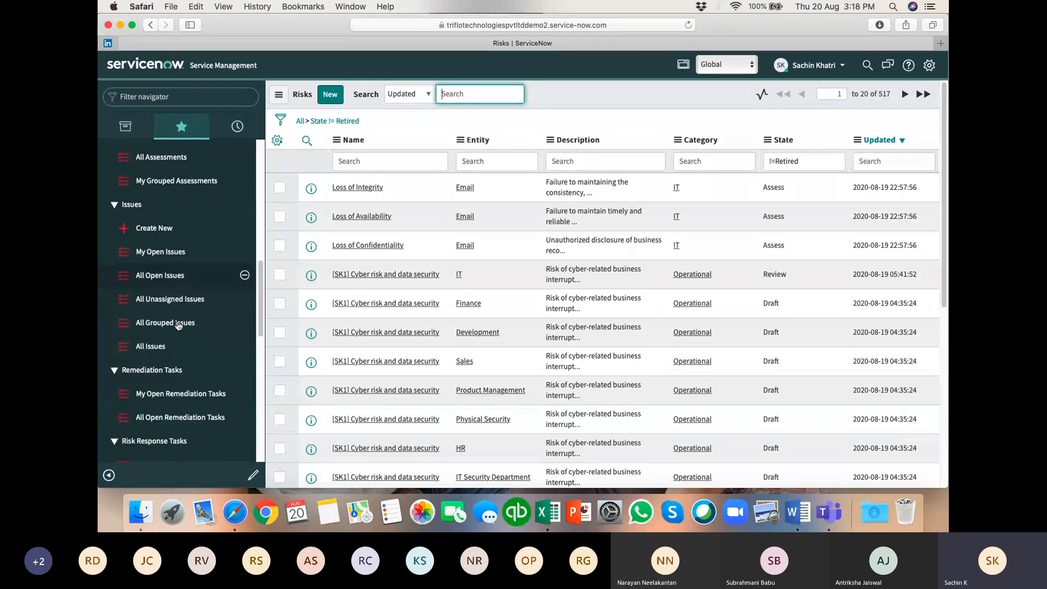
{"action": "scroll", "coordinate": [177, 344], "scroll_direction": "down", "scroll_amount": 1}
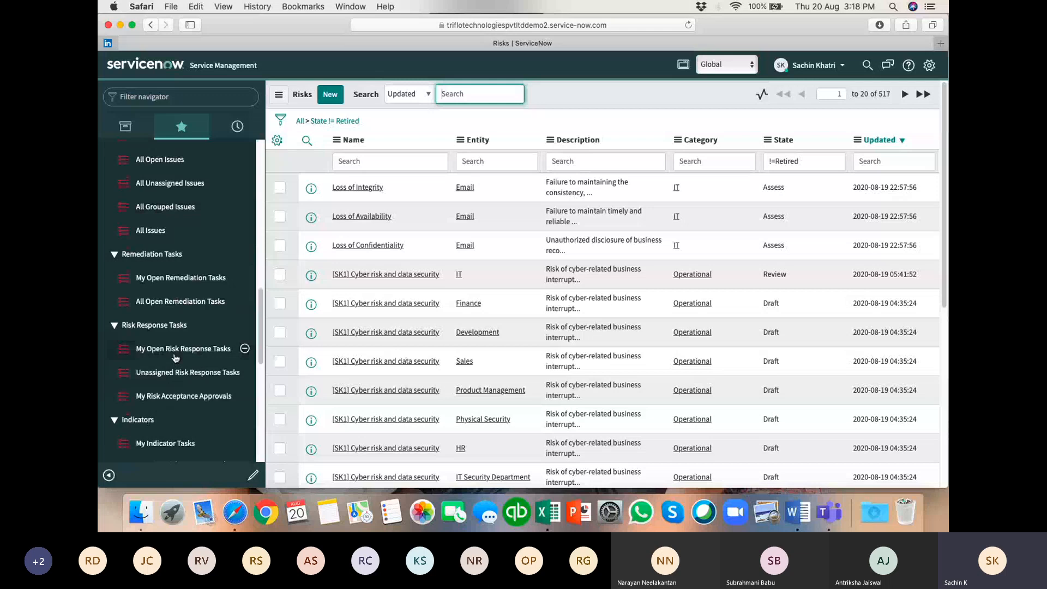
{"action": "scroll", "coordinate": [176, 359], "scroll_direction": "up", "scroll_amount": 1}
{"action": "scroll", "coordinate": [176, 378], "scroll_direction": "up", "scroll_amount": 2}
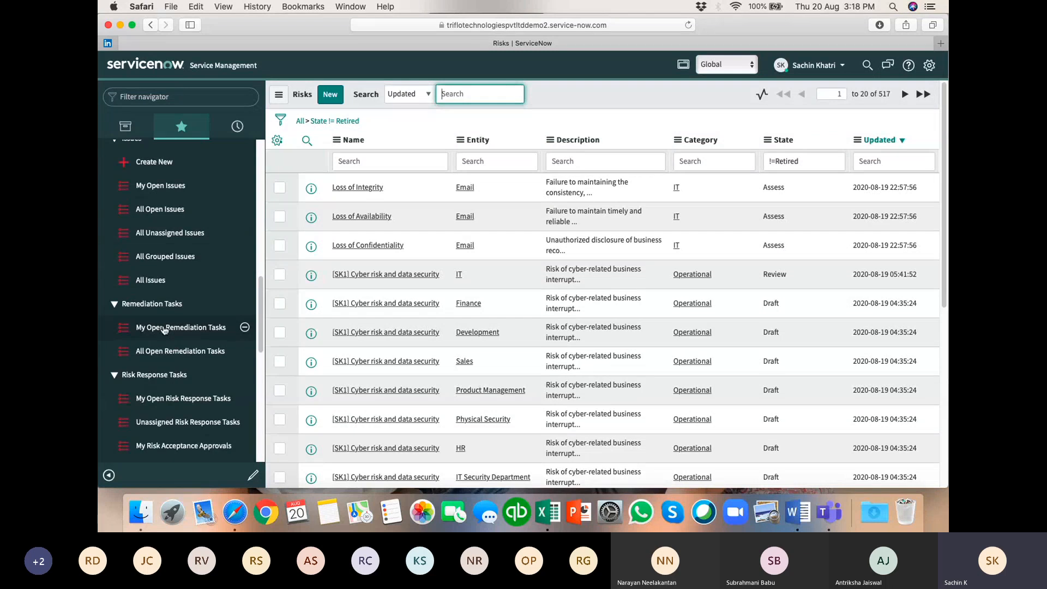
{"action": "scroll", "coordinate": [185, 286], "scroll_direction": "up", "scroll_amount": 2}
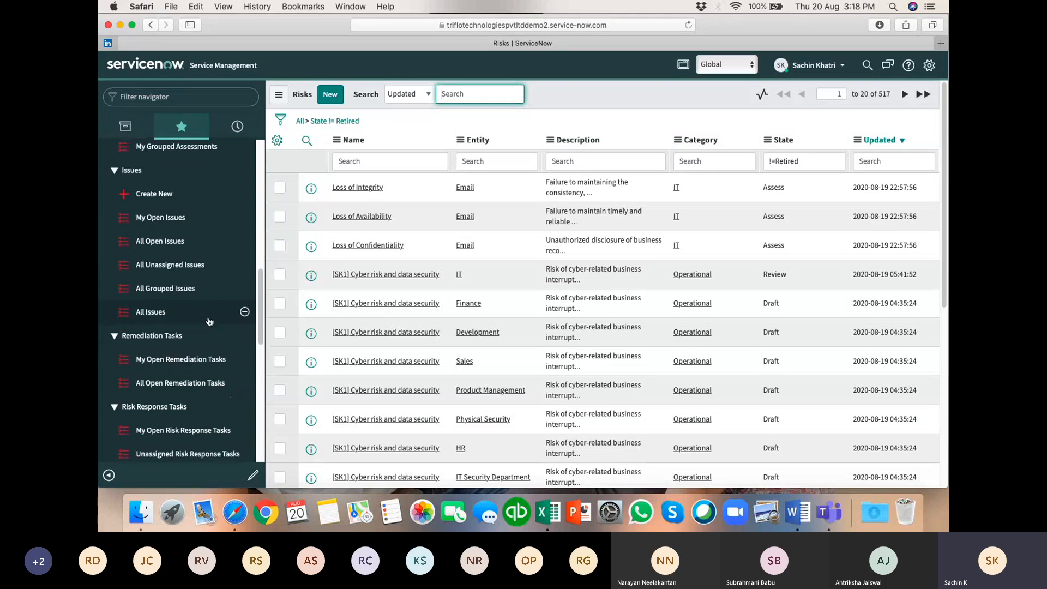
Review the Risk application's Risk Register, Risk Library and Scoping modules, ending on the entity modules under Scoping.
{"action": "scroll", "coordinate": [185, 286], "scroll_direction": "up", "scroll_amount": 4}
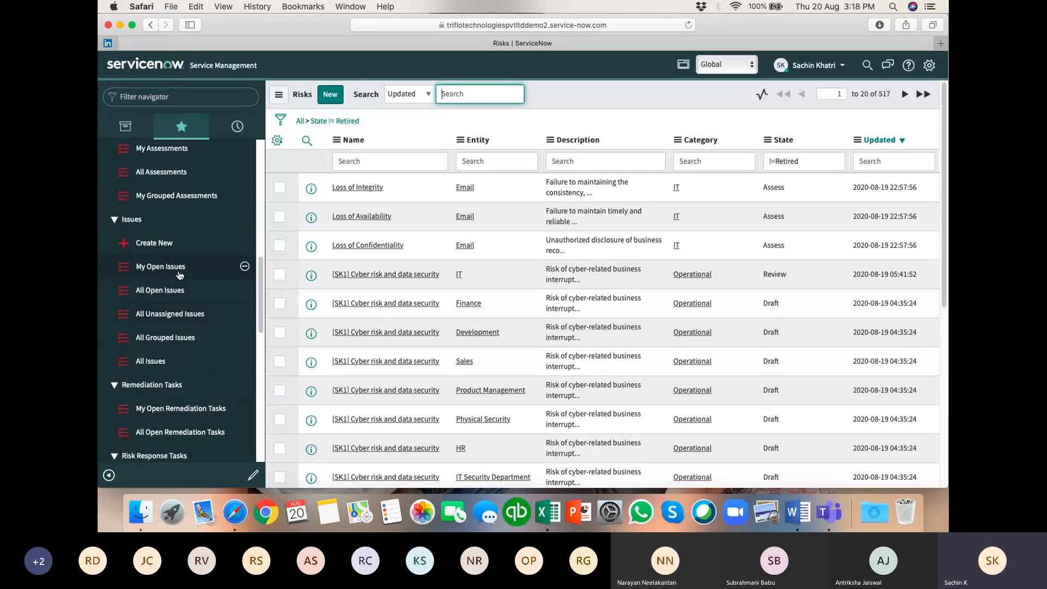
{"action": "scroll", "coordinate": [179, 276], "scroll_direction": "up", "scroll_amount": 5}
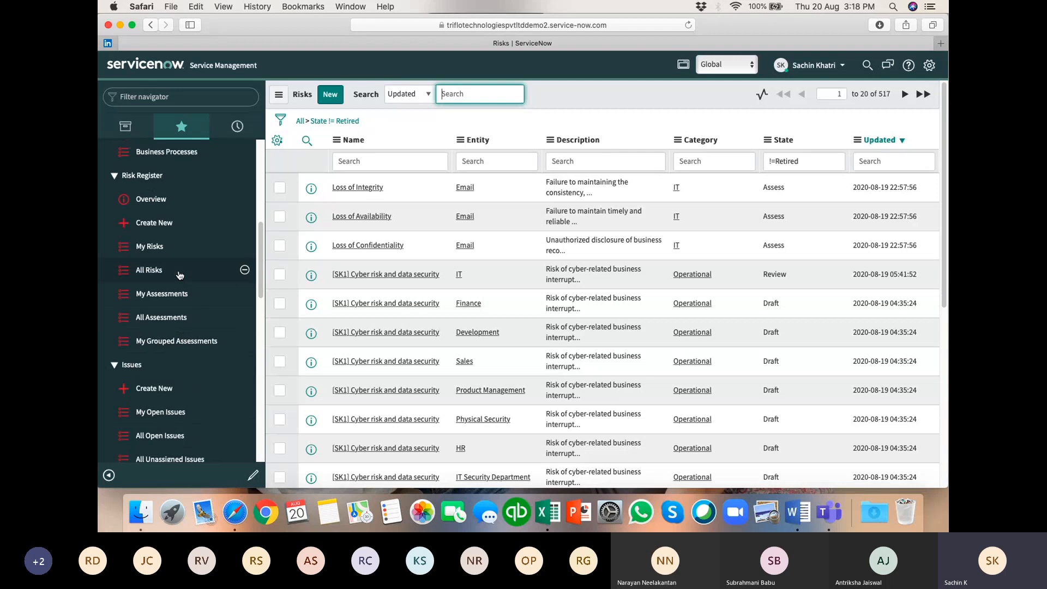
{"action": "scroll", "coordinate": [180, 274], "scroll_direction": "up", "scroll_amount": 3}
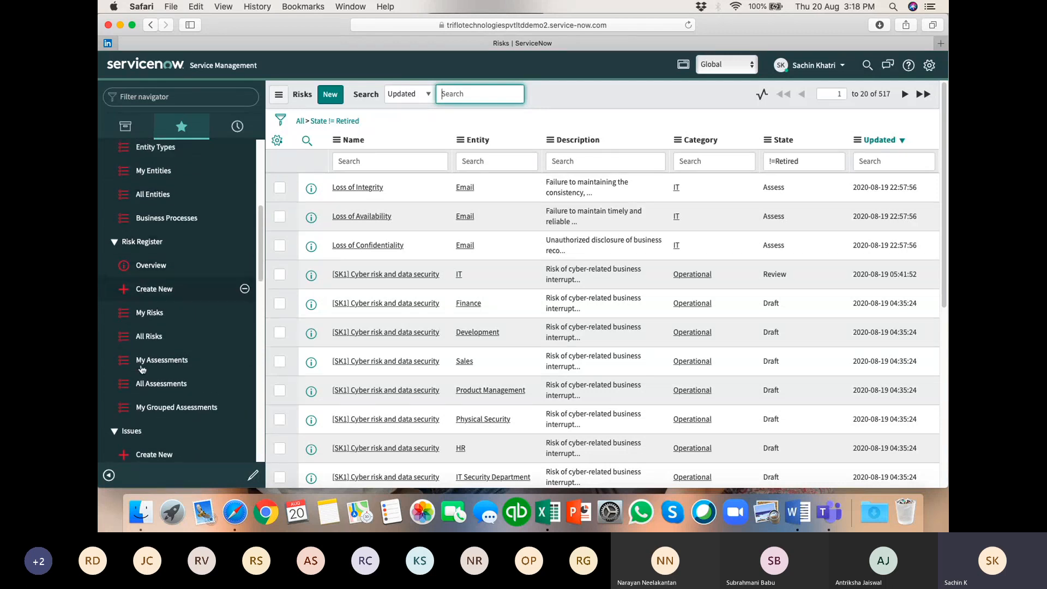
{"action": "scroll", "coordinate": [192, 359], "scroll_direction": "up", "scroll_amount": 2}
{"action": "scroll", "coordinate": [188, 327], "scroll_direction": "up", "scroll_amount": 7}
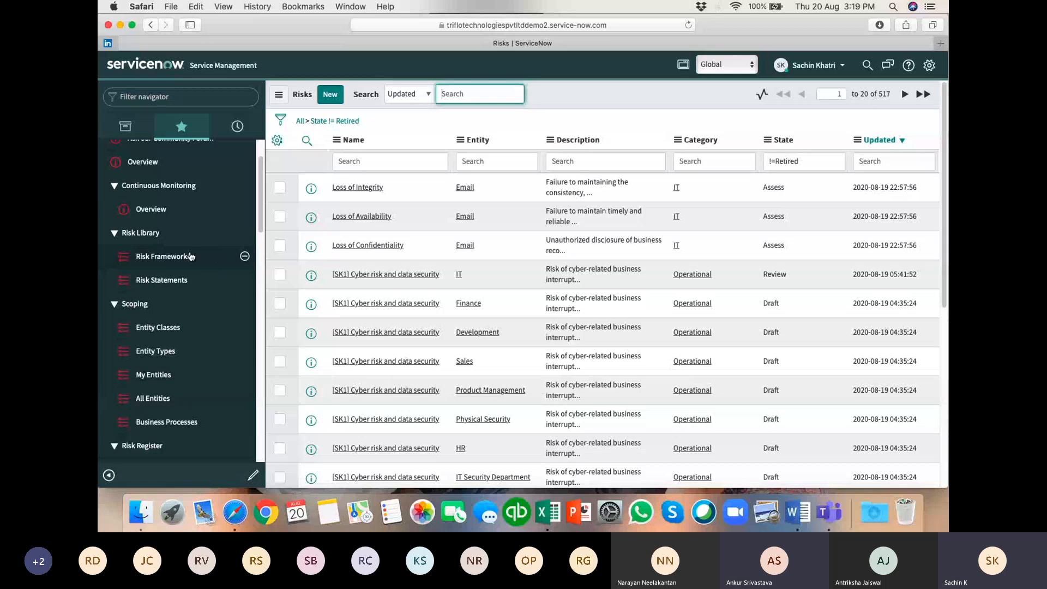
{"action": "scroll", "coordinate": [193, 250], "scroll_direction": "up", "scroll_amount": 2}
{"action": "scroll", "coordinate": [195, 244], "scroll_direction": "down", "scroll_amount": 3}
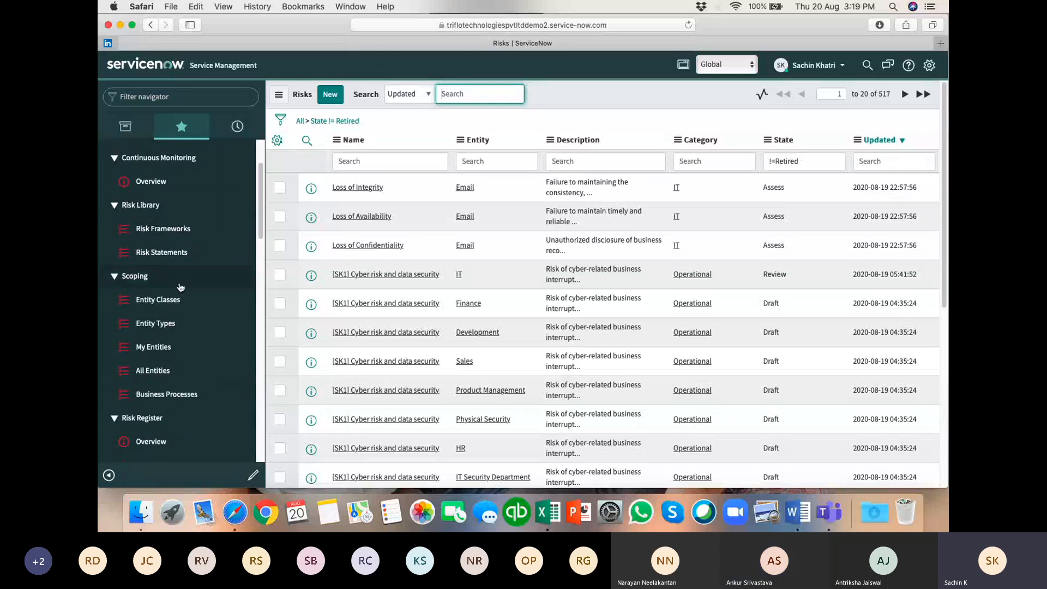
{"action": "scroll", "coordinate": [188, 315], "scroll_direction": "down", "scroll_amount": 2}
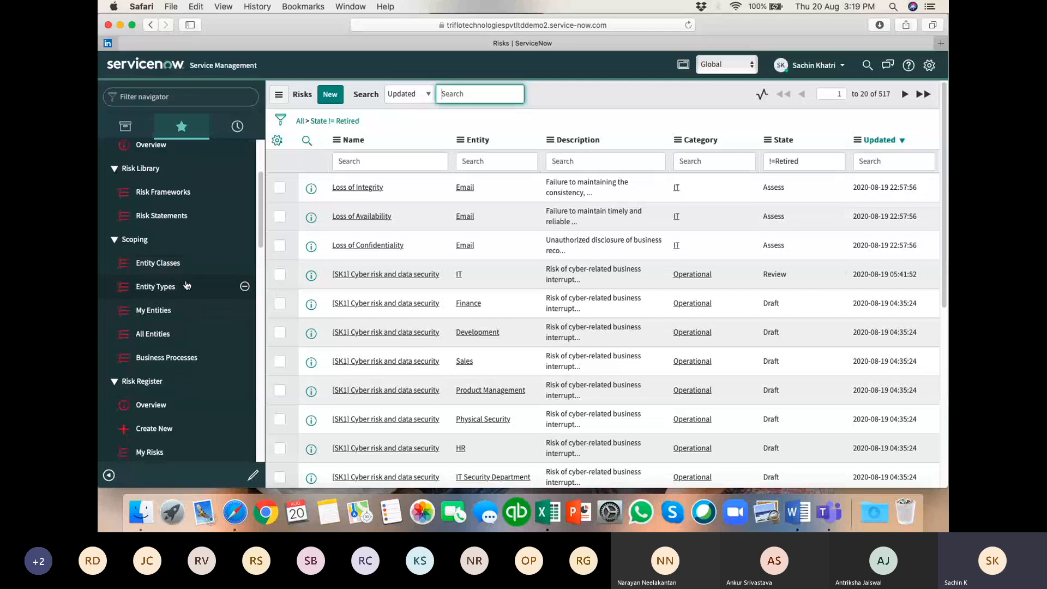
{"action": "left_click", "coordinate": [141, 240]}
{"action": "left_click", "coordinate": [150, 247]}
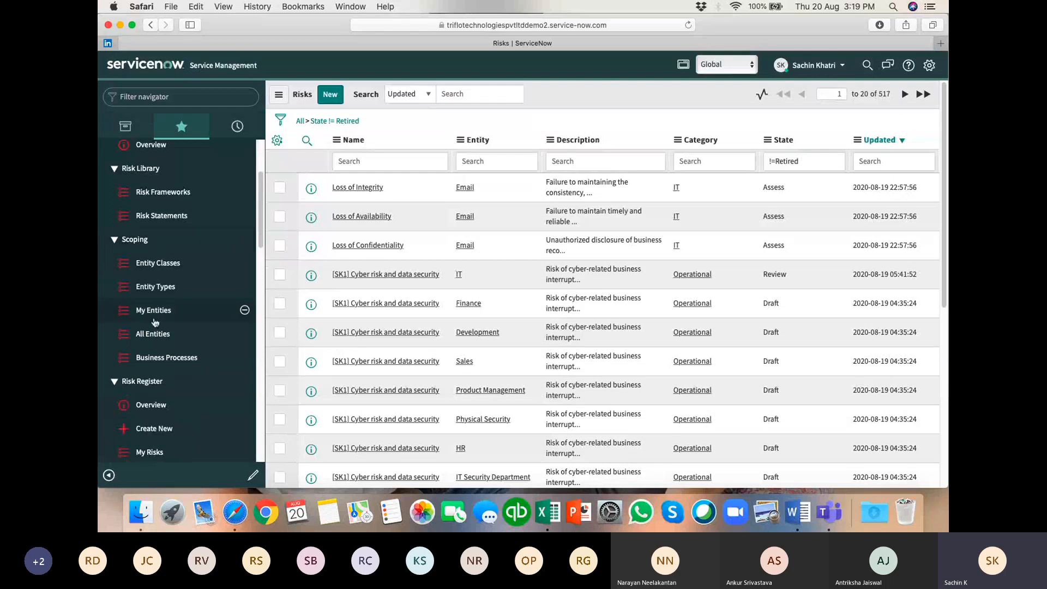
Collapse the Risk modules, expand Audit in the favorites and open the All Entities list under its Scoping section.
{"action": "scroll", "coordinate": [140, 218], "scroll_direction": "up", "scroll_amount": 5}
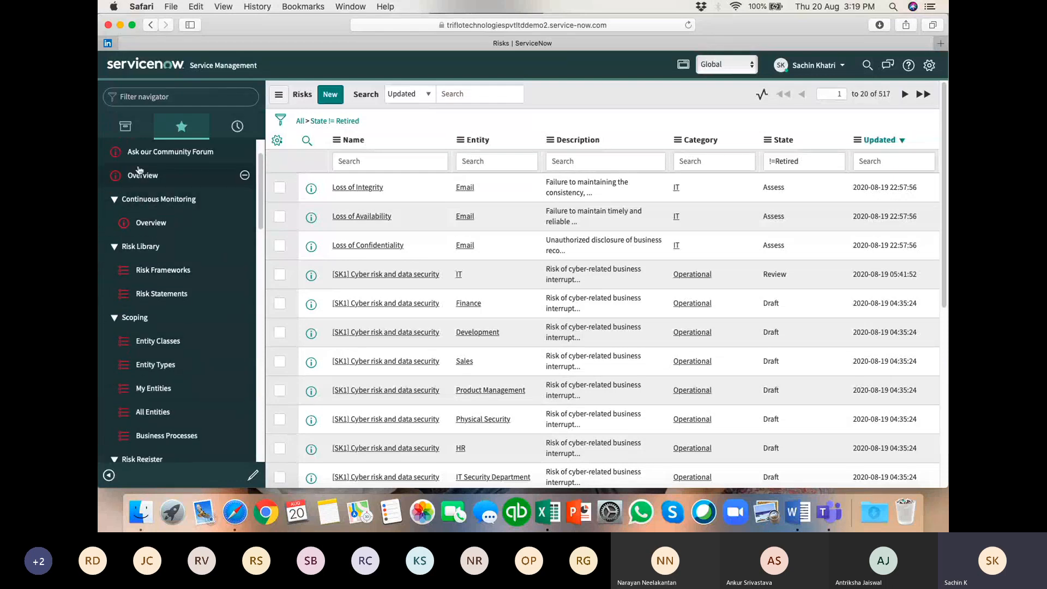
{"action": "left_click", "coordinate": [152, 173]}
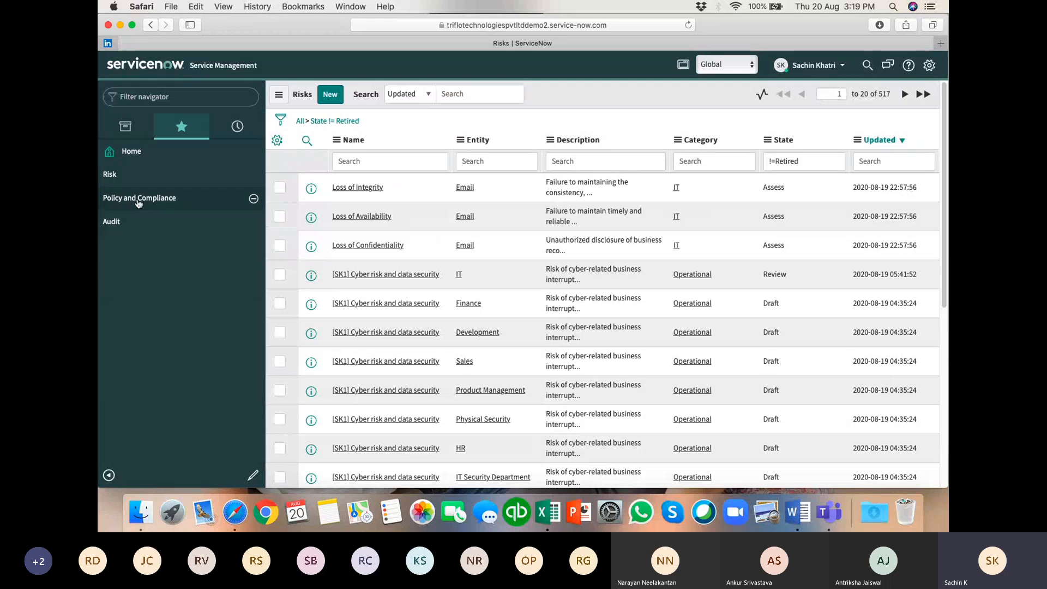
{"action": "left_click", "coordinate": [120, 227]}
{"action": "scroll", "coordinate": [155, 379], "scroll_direction": "down", "scroll_amount": 5}
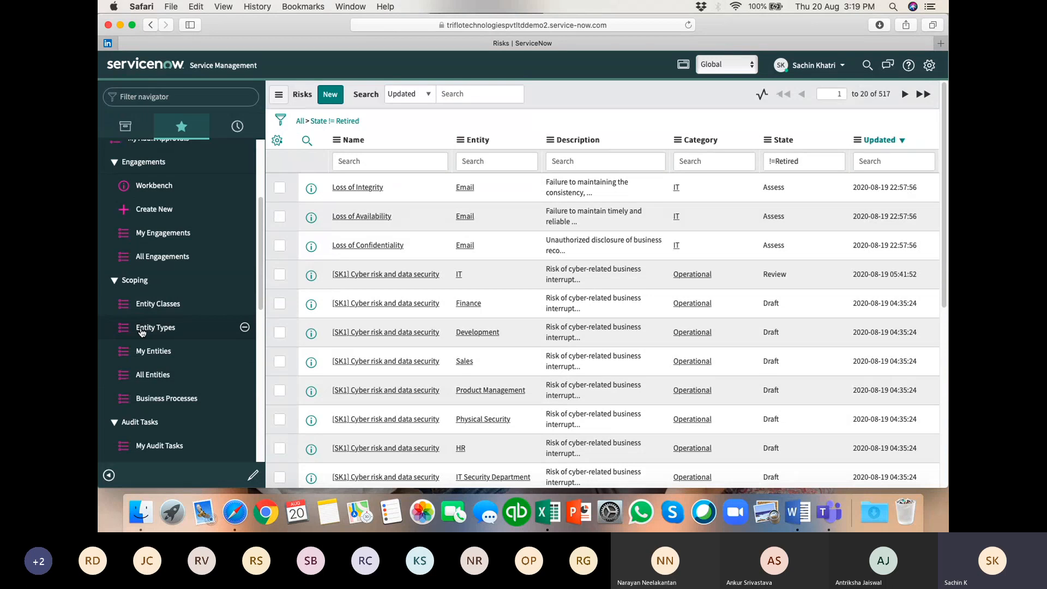
{"action": "left_click", "coordinate": [156, 377]}
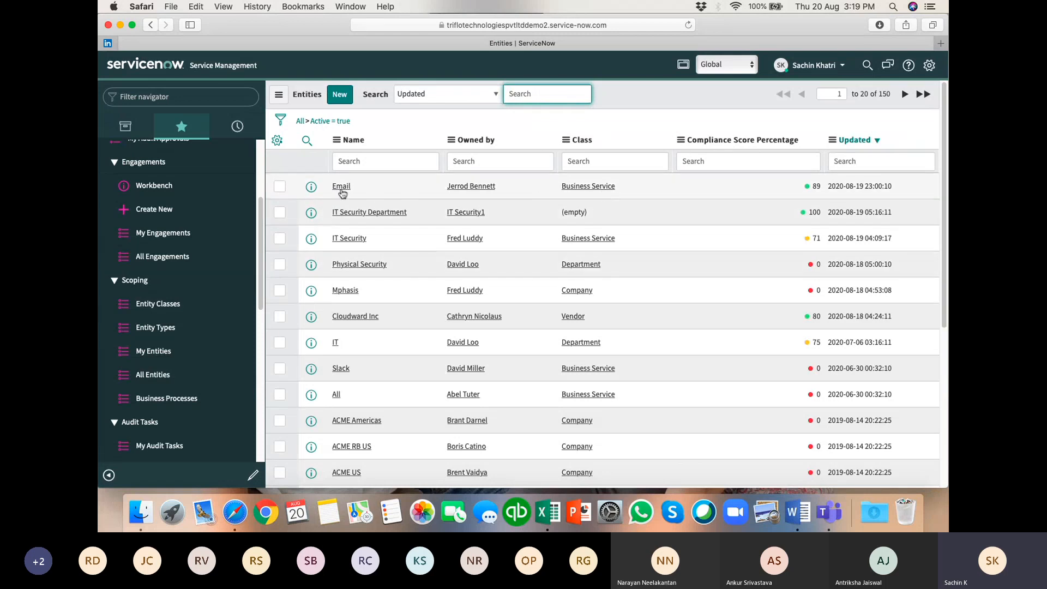
Open the Mphasis entity record and look through its downstream entities.
{"action": "left_click", "coordinate": [351, 292]}
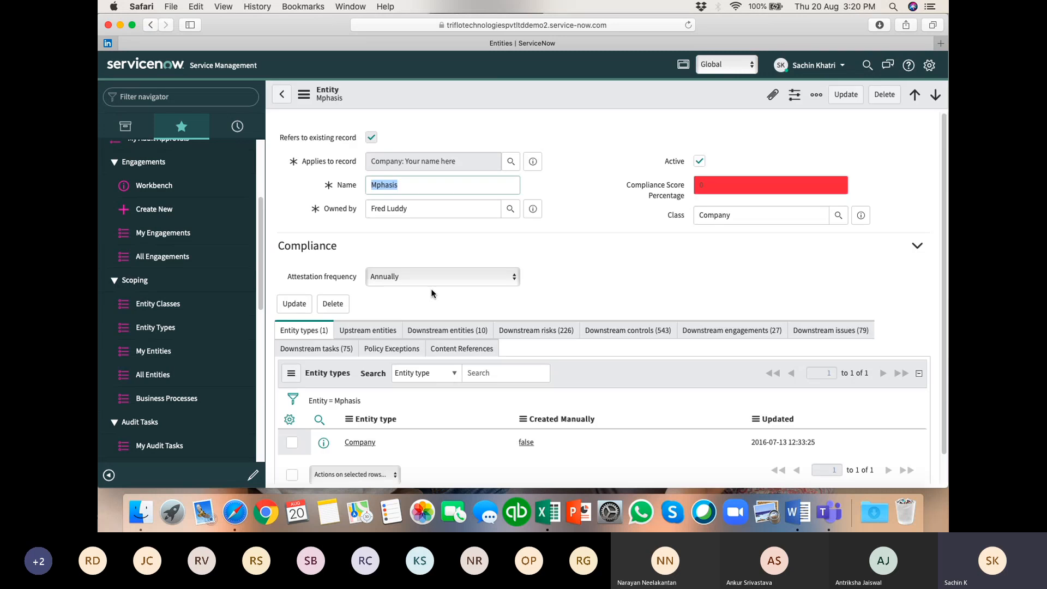
{"action": "scroll", "coordinate": [640, 272], "scroll_direction": "down", "scroll_amount": 2}
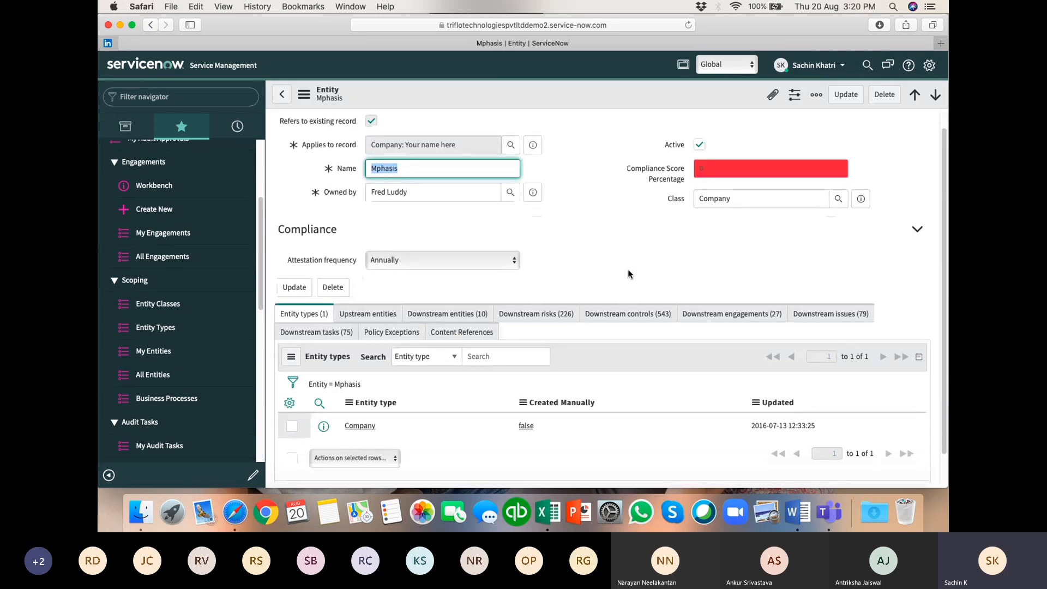
{"action": "left_click", "coordinate": [452, 282]}
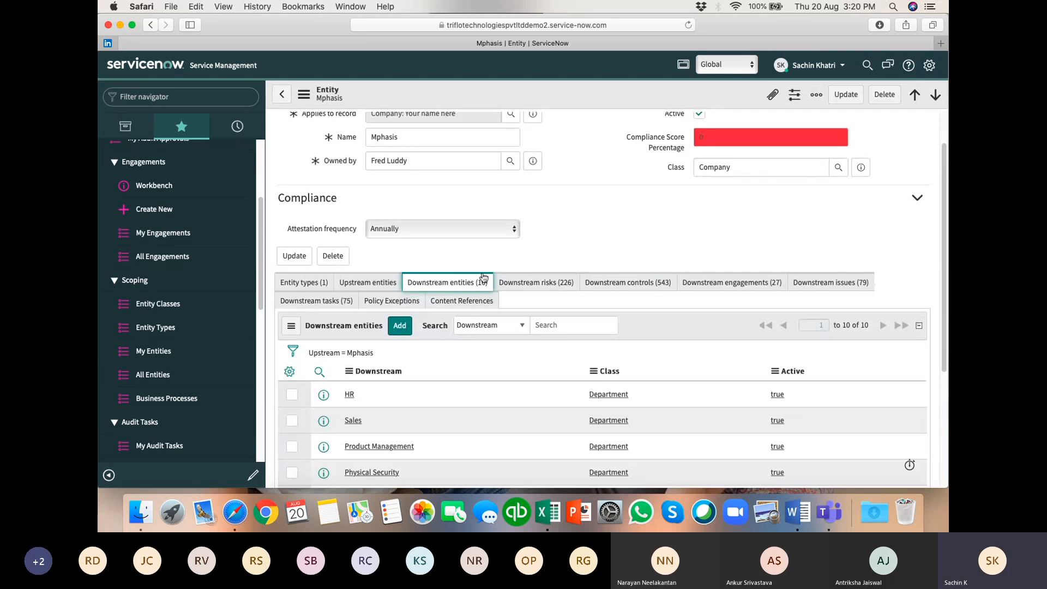
{"action": "scroll", "coordinate": [469, 344], "scroll_direction": "down", "scroll_amount": 5}
{"action": "scroll", "coordinate": [469, 343], "scroll_direction": "down", "scroll_amount": 1}
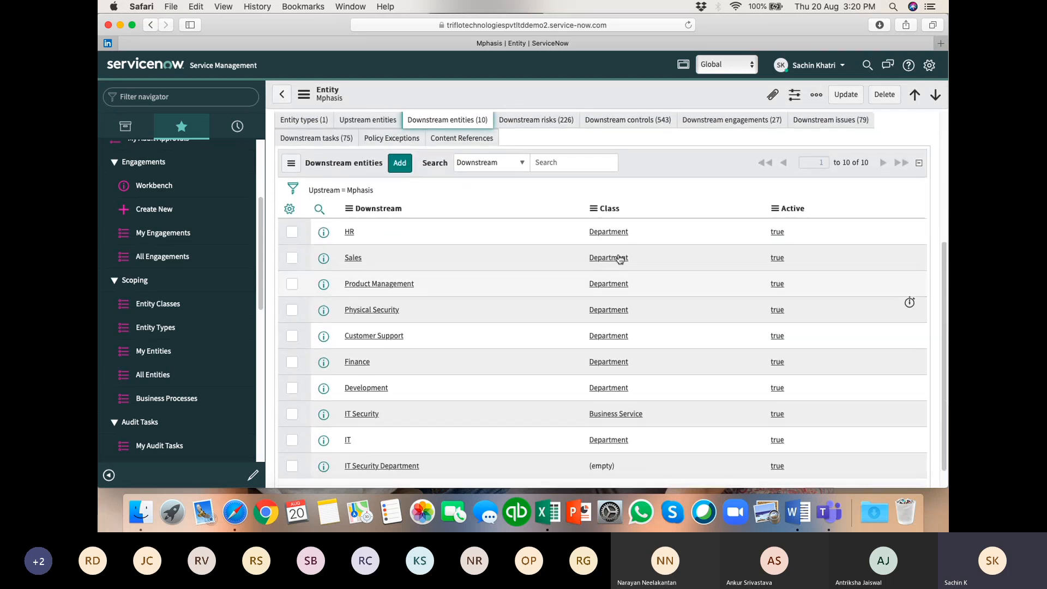
{"action": "scroll", "coordinate": [400, 257], "scroll_direction": "up", "scroll_amount": 2}
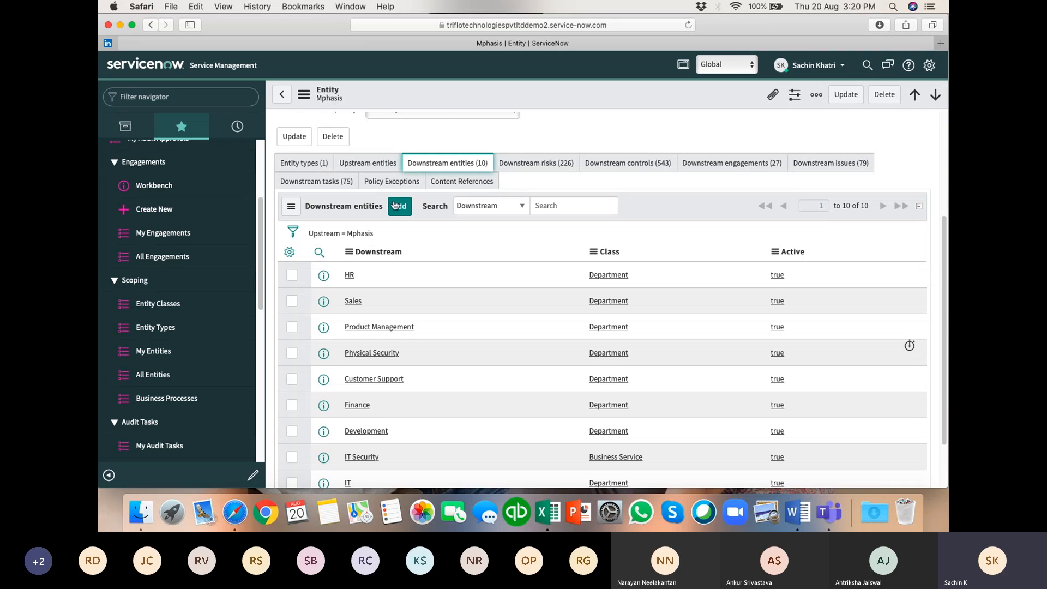
View the Mphasis entity's downstream risks, downstream controls and downstream engagements.
{"action": "left_click", "coordinate": [538, 169]}
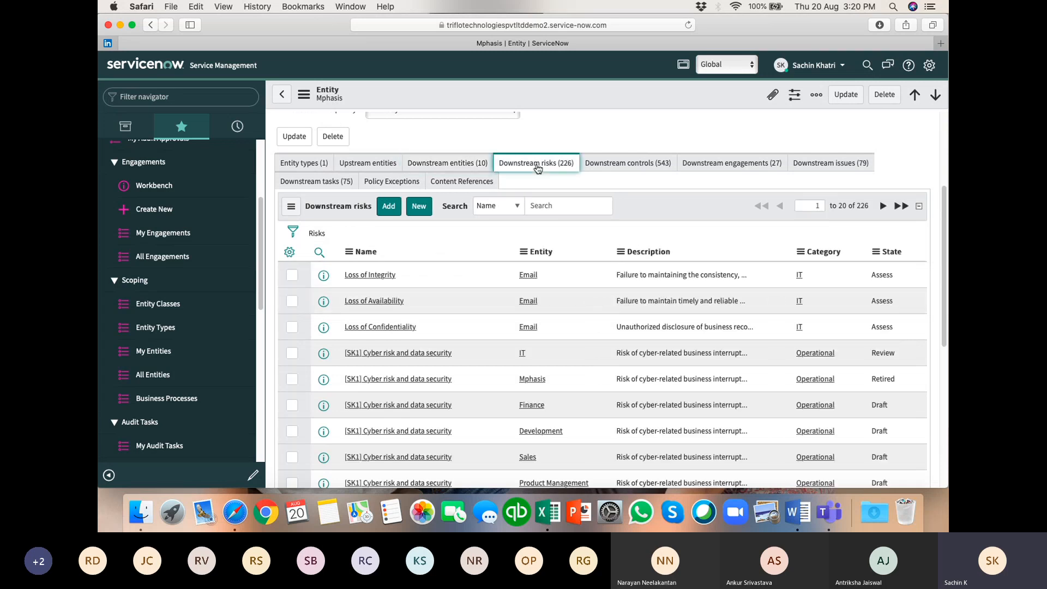
{"action": "left_click", "coordinate": [642, 167]}
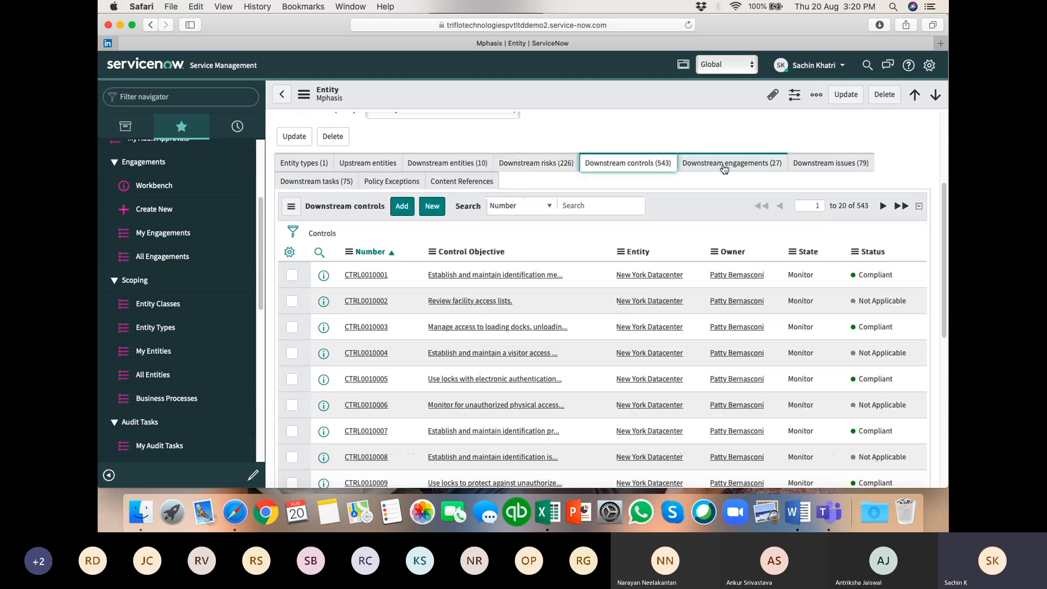
{"action": "left_click", "coordinate": [724, 168]}
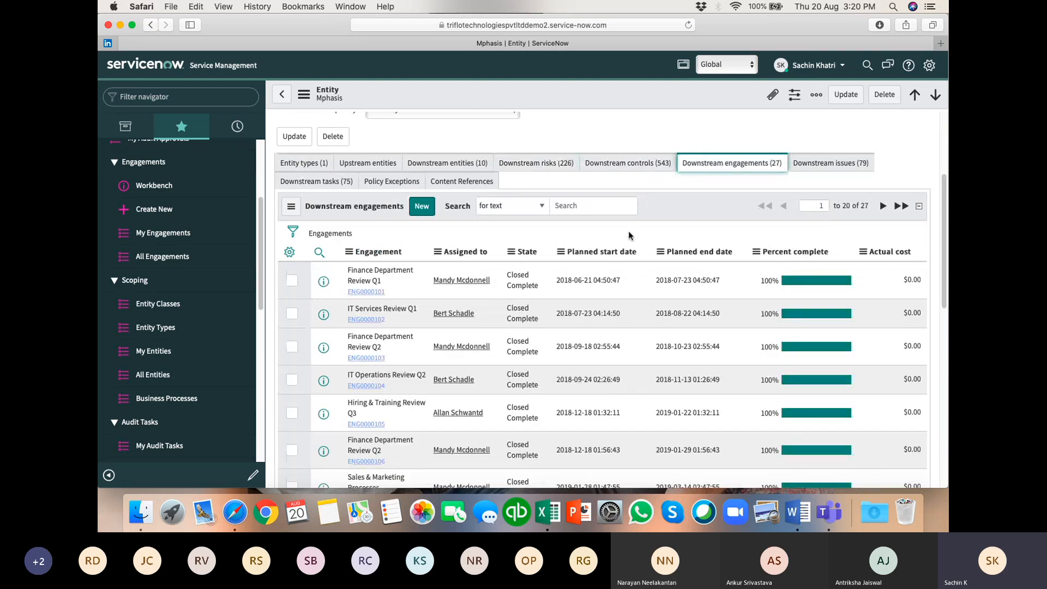
{"action": "scroll", "coordinate": [630, 236], "scroll_direction": "down", "scroll_amount": 1}
{"action": "scroll", "coordinate": [589, 296], "scroll_direction": "up", "scroll_amount": 5}
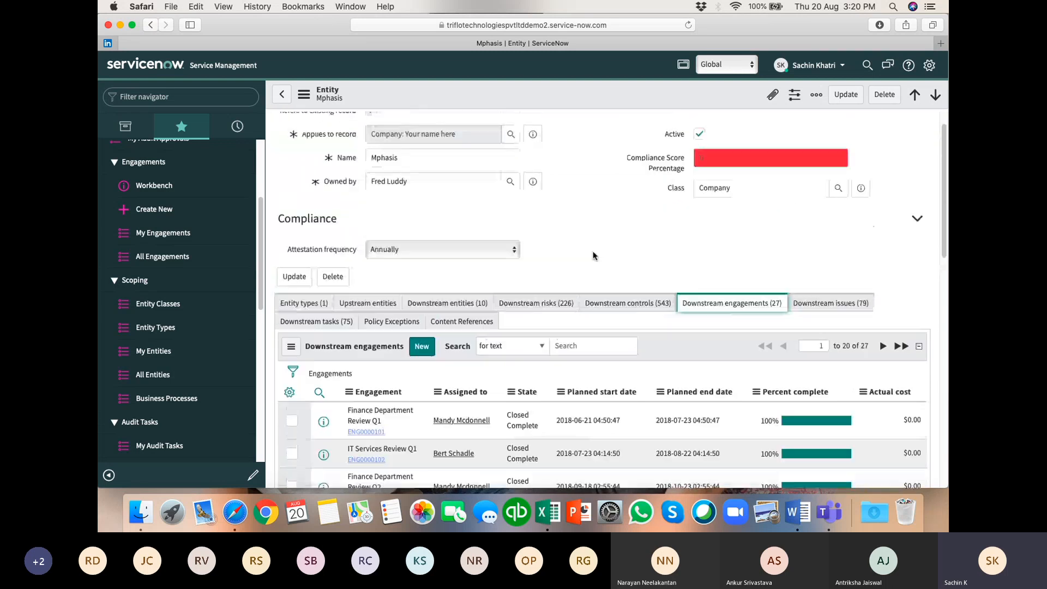
{"action": "scroll", "coordinate": [594, 256], "scroll_direction": "up", "scroll_amount": 1}
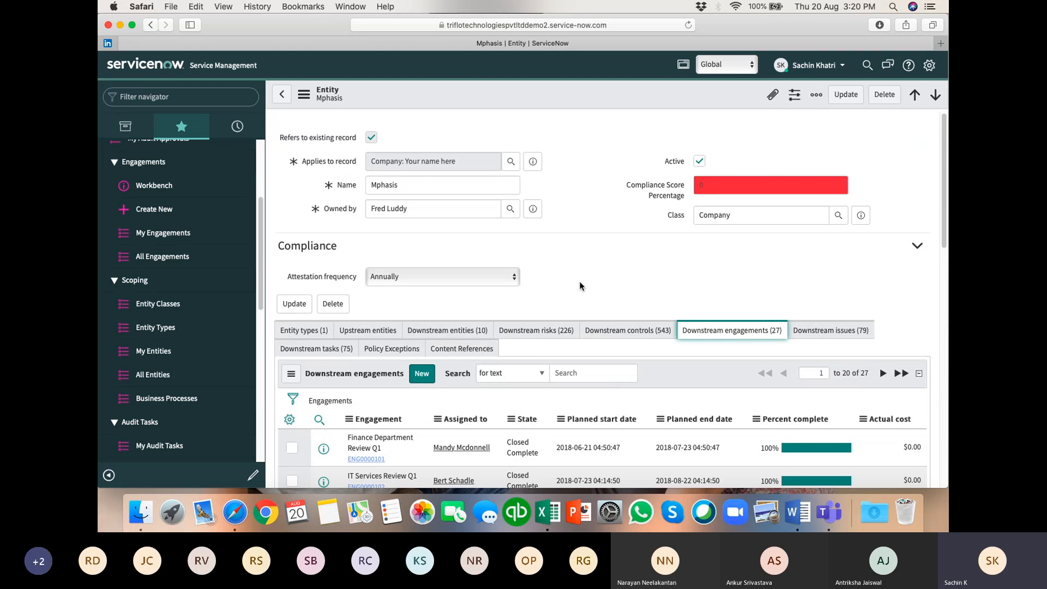
Show the entity types linked to Mphasis, and go through its full list of downstream entities again.
{"action": "left_click", "coordinate": [315, 334]}
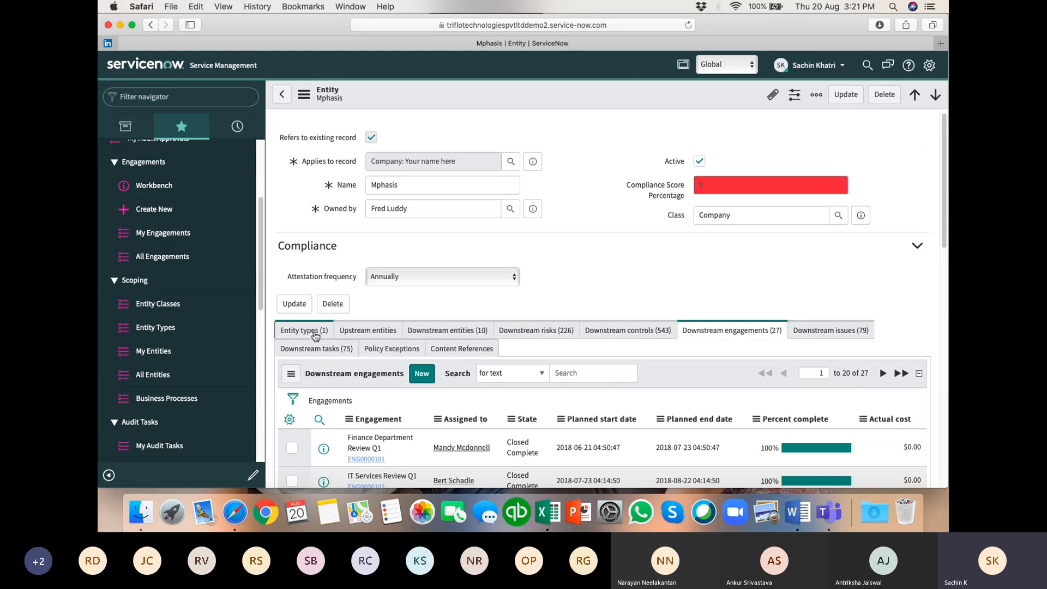
{"action": "scroll", "coordinate": [461, 406], "scroll_direction": "down", "scroll_amount": 2}
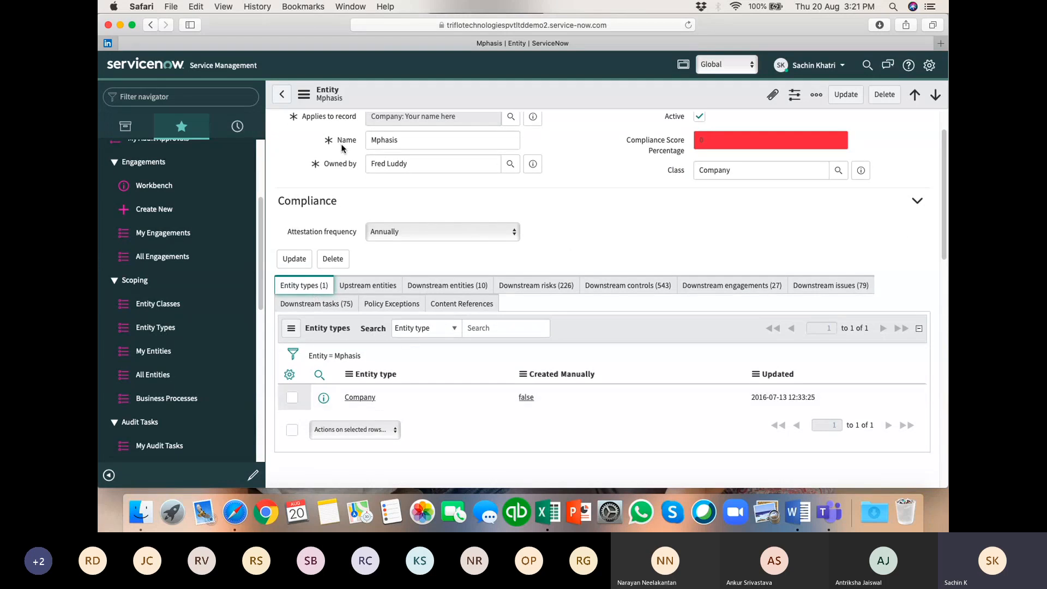
{"action": "left_click", "coordinate": [448, 286]}
{"action": "scroll", "coordinate": [469, 369], "scroll_direction": "down", "scroll_amount": 3}
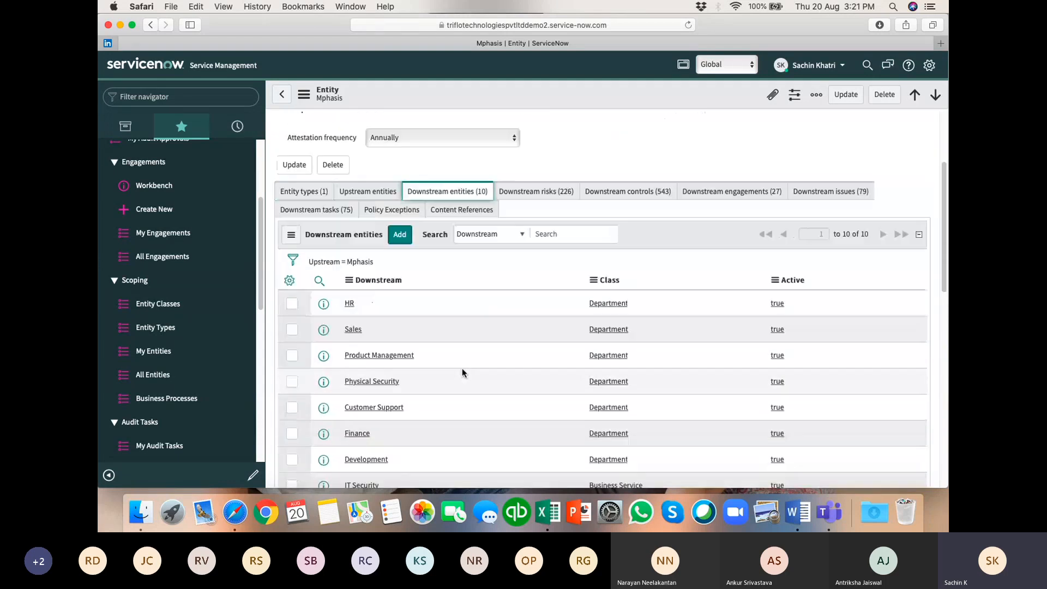
{"action": "scroll", "coordinate": [463, 372], "scroll_direction": "down", "scroll_amount": 3}
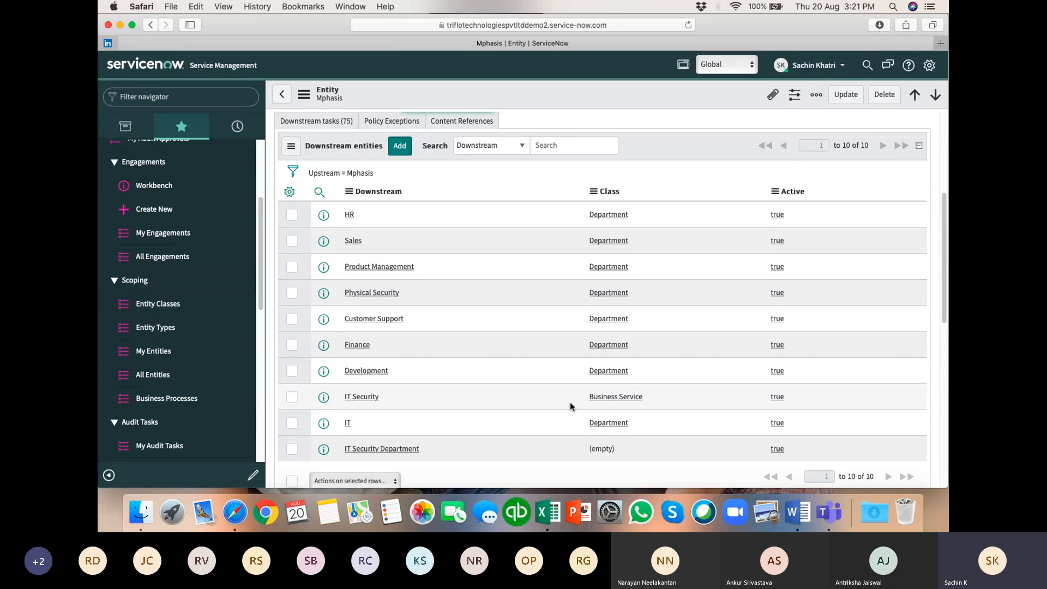
Review the departments and services in the Mphasis downstream entities list once more, down to IT Security Department.
{"action": "scroll", "coordinate": [427, 419], "scroll_direction": "down", "scroll_amount": 1}
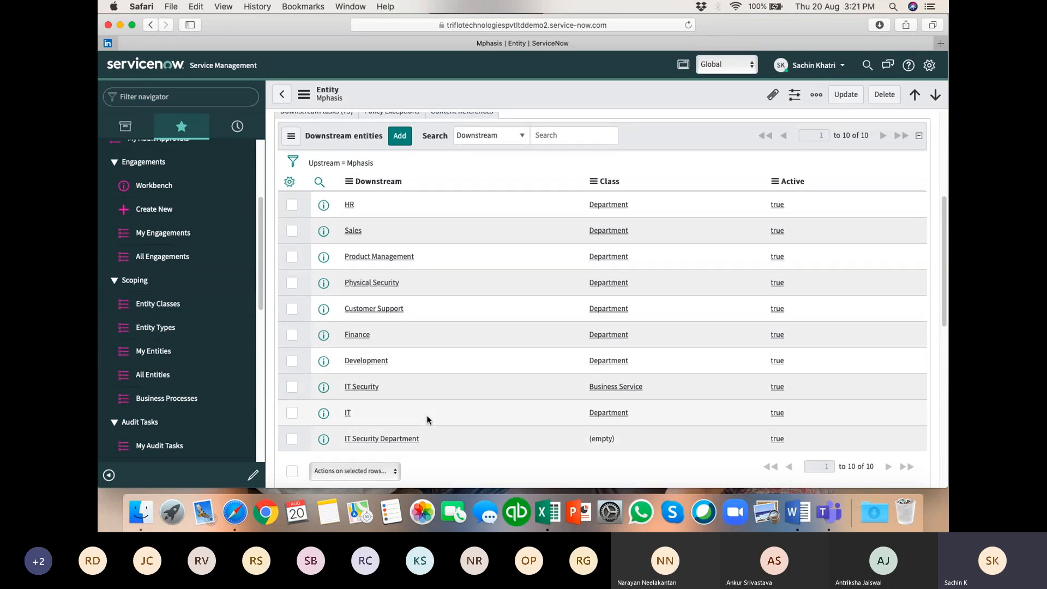
{"action": "scroll", "coordinate": [428, 382], "scroll_direction": "down", "scroll_amount": 1}
{"action": "scroll", "coordinate": [433, 360], "scroll_direction": "up", "scroll_amount": 2}
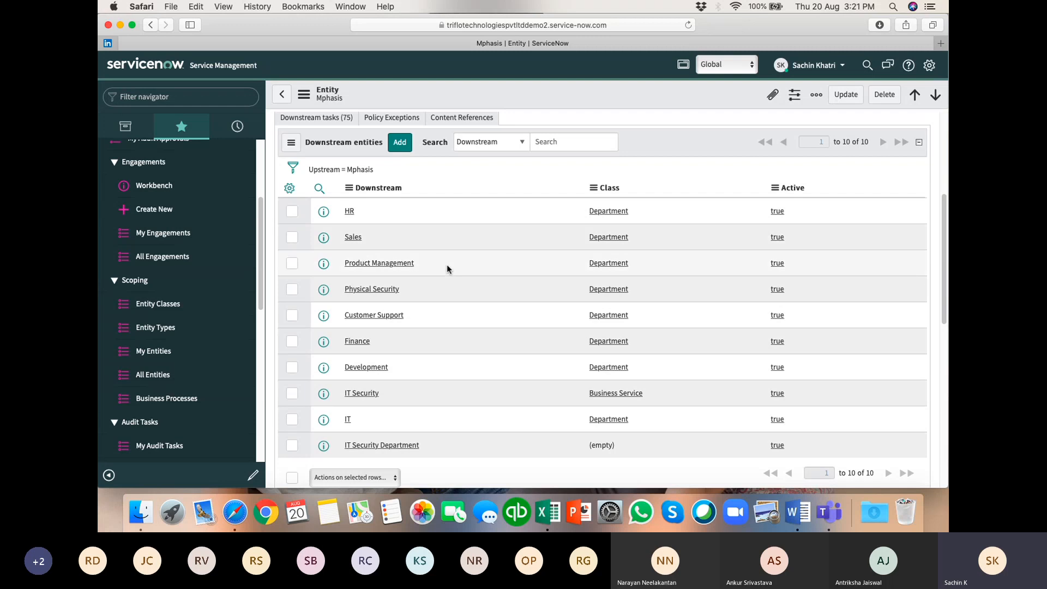
Expand Risk in the favorites and open the Risk Frameworks list under its Risk Library section.
{"action": "scroll", "coordinate": [146, 171], "scroll_direction": "up", "scroll_amount": 3}
{"action": "scroll", "coordinate": [146, 172], "scroll_direction": "up", "scroll_amount": 2}
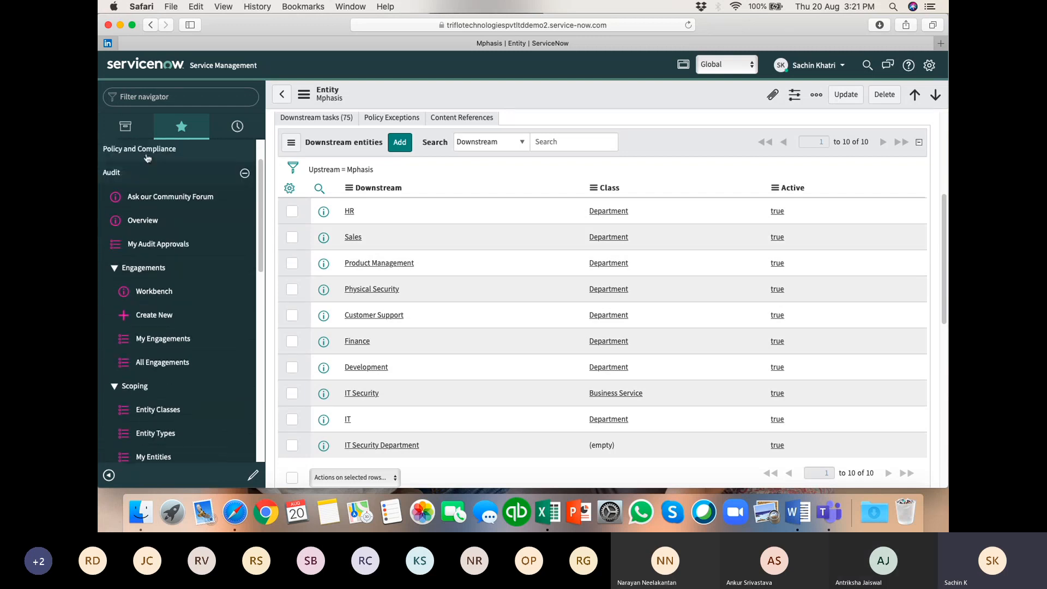
{"action": "left_click", "coordinate": [128, 179]}
{"action": "left_click", "coordinate": [128, 179]}
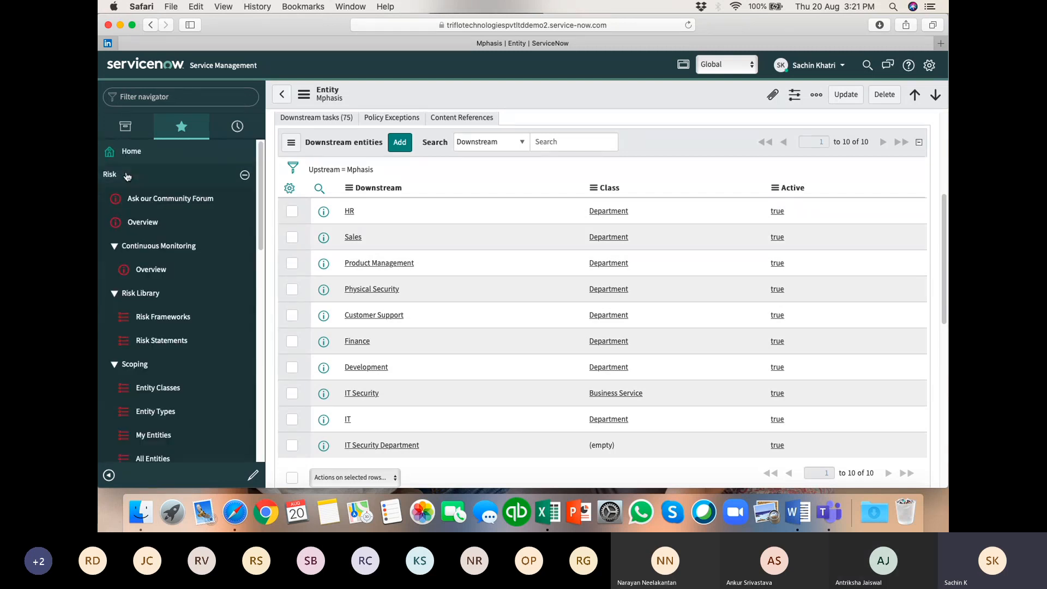
{"action": "left_click", "coordinate": [150, 319]}
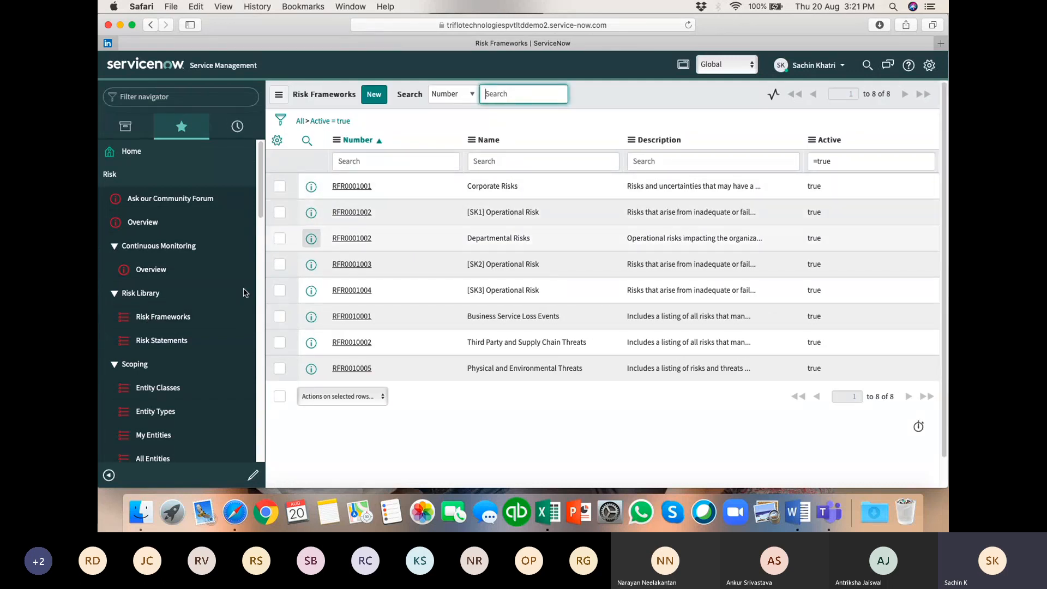
View the [SK1] Operational Risk framework record, and list all entities from the Risk module's Scoping section.
{"action": "left_click", "coordinate": [352, 215]}
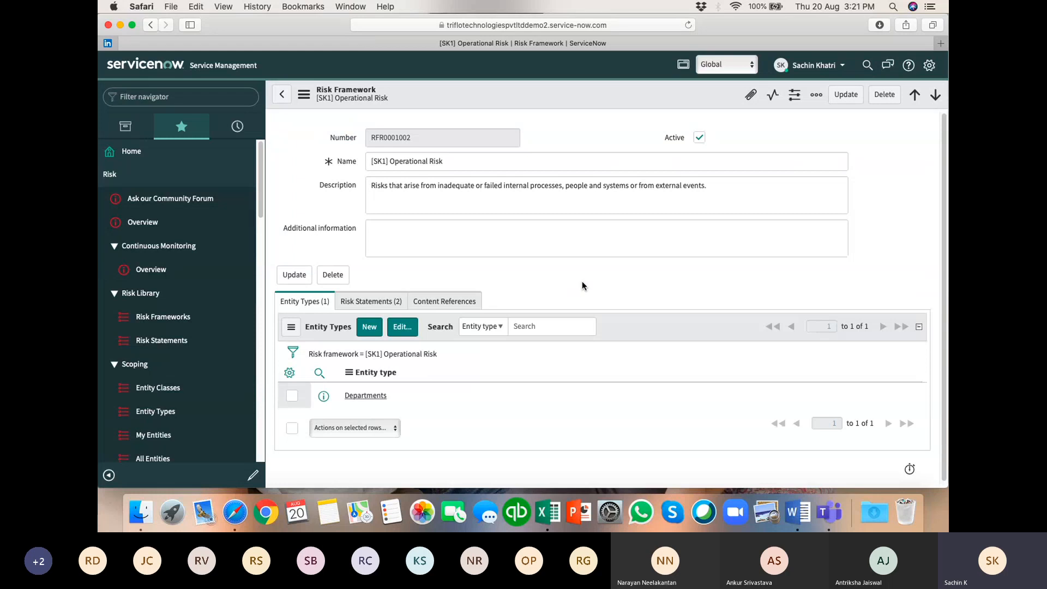
{"action": "scroll", "coordinate": [146, 252], "scroll_direction": "down", "scroll_amount": 2}
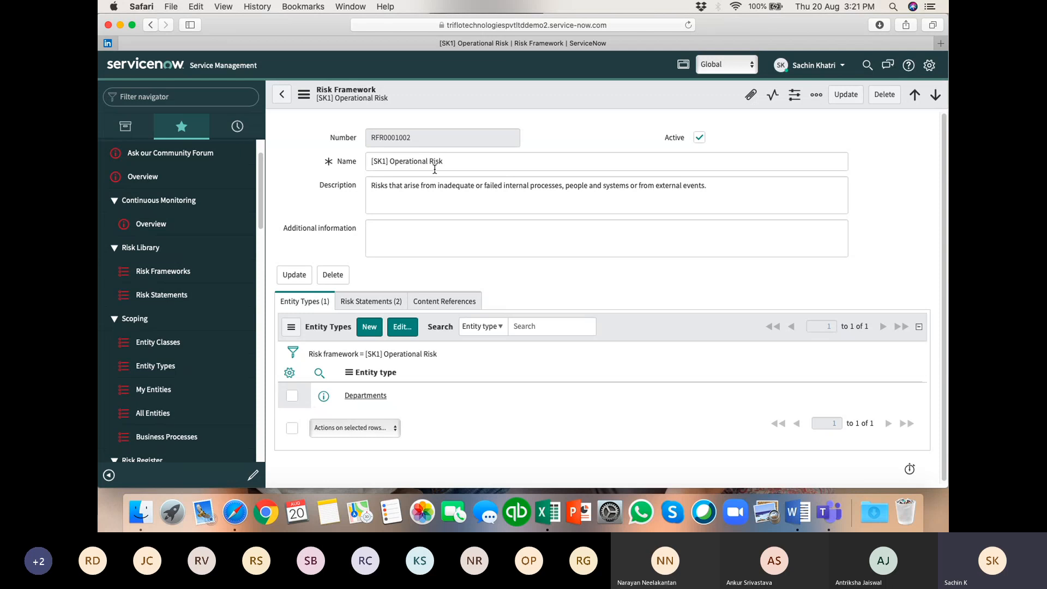
{"action": "left_click", "coordinate": [281, 94]}
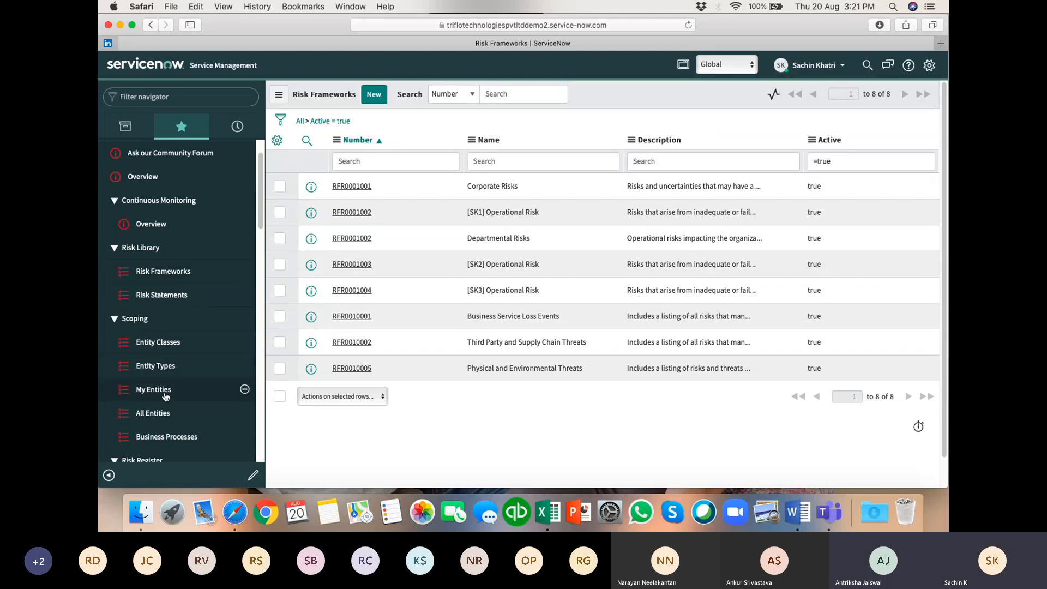
{"action": "left_click", "coordinate": [156, 413]}
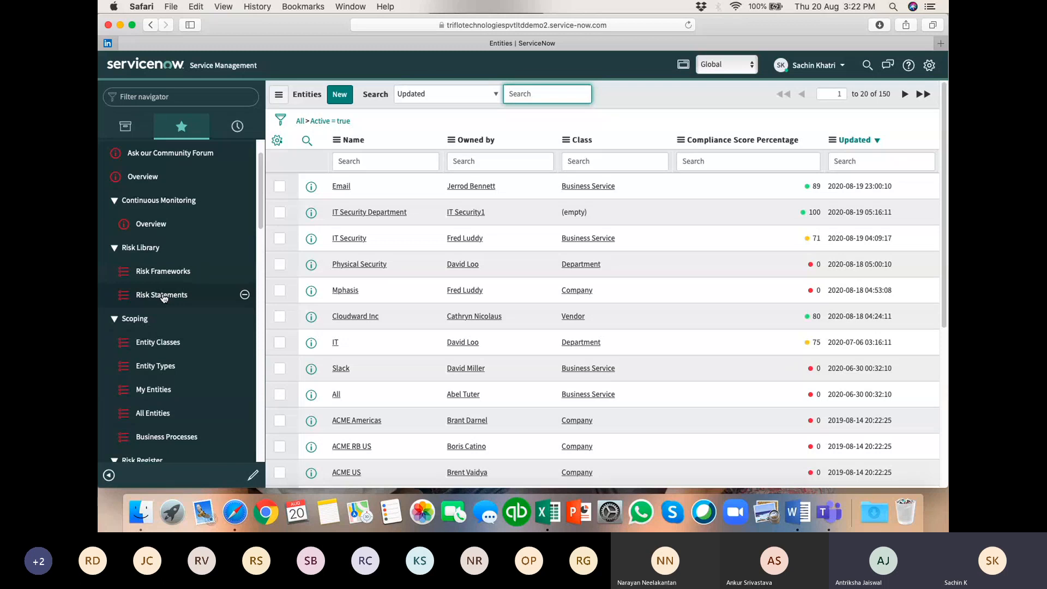
Start a new record in the Risk Frameworks list and name it "[SK4] Operational Risks".
{"action": "left_click", "coordinate": [147, 274]}
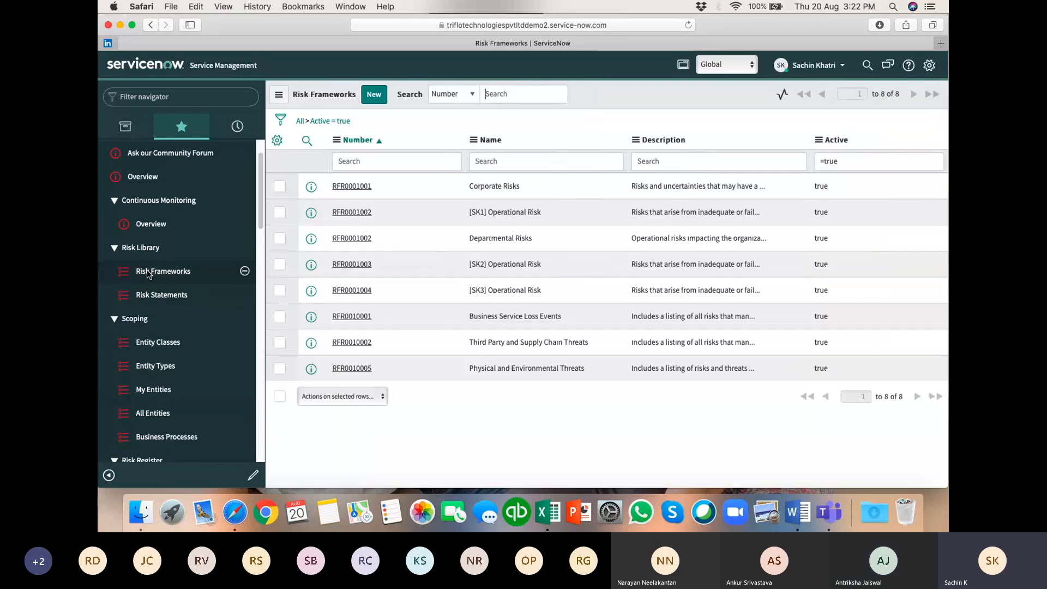
{"action": "left_click", "coordinate": [374, 96]}
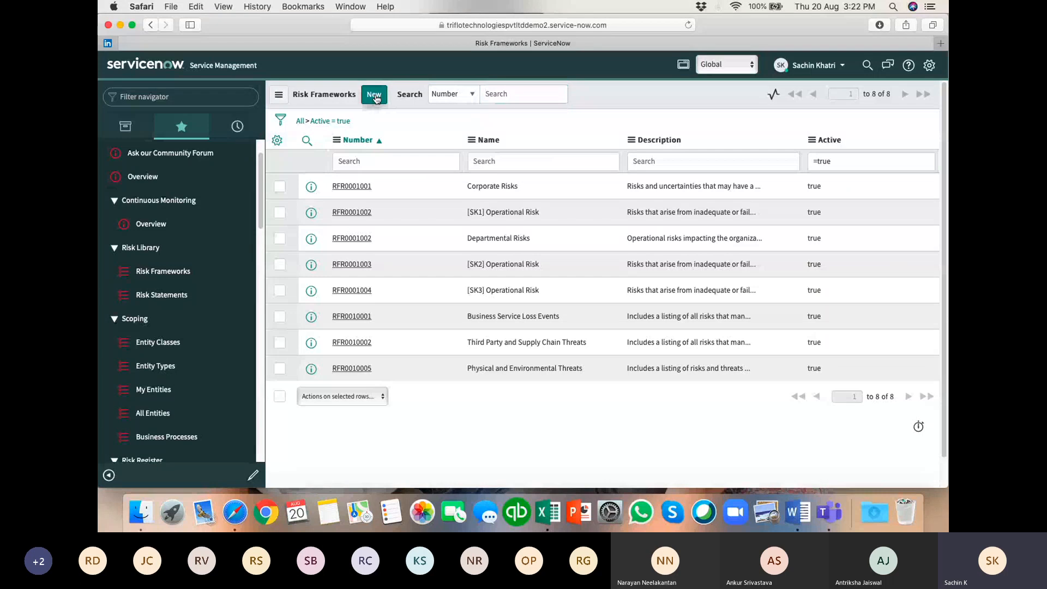
{"action": "left_click", "coordinate": [402, 161]}
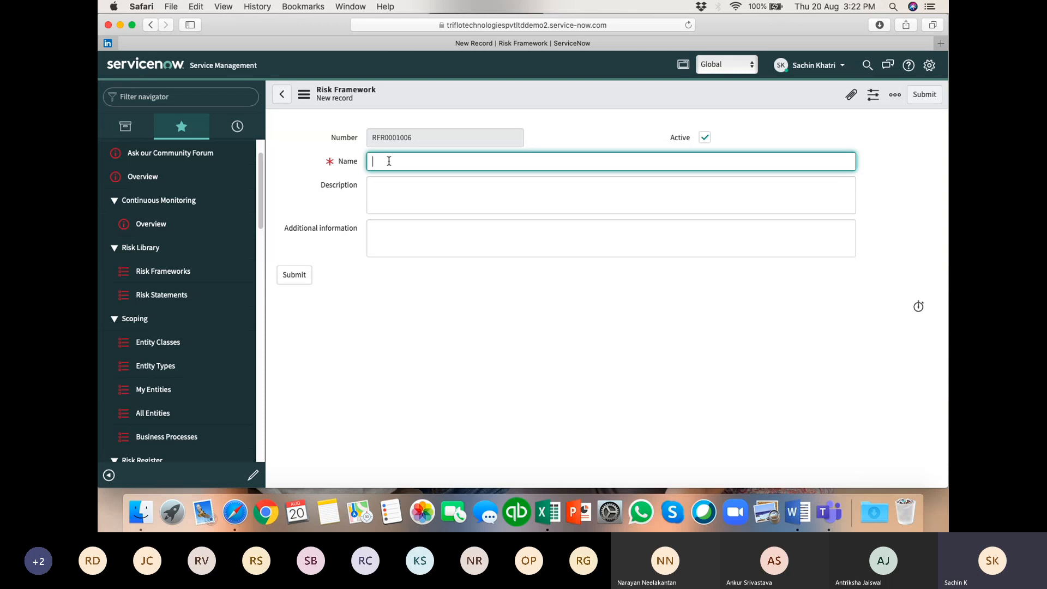
{"action": "type", "text": "I"}
{"action": "type", "text": "SK"}
{"action": "type", "text": "1"}
{"action": "key", "text": "BackSpace"}
{"action": "type", "text": "4]"}
{"action": "left_click", "coordinate": [848, 471]}
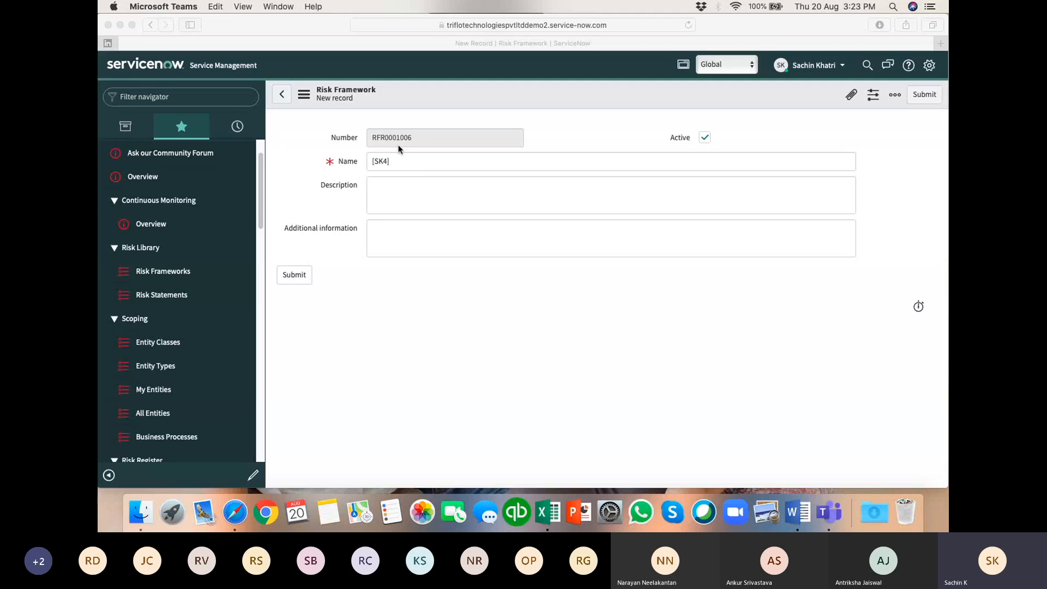
{"action": "left_click", "coordinate": [394, 162]}
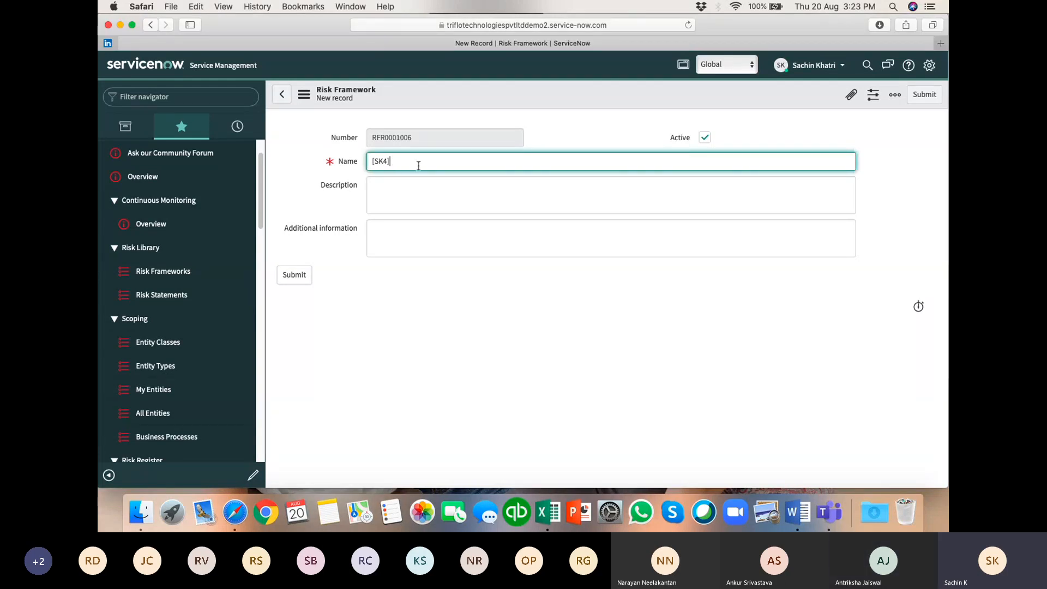
{"action": "type", "text": "Oper"}
{"action": "type", "text": "tational Risks"}
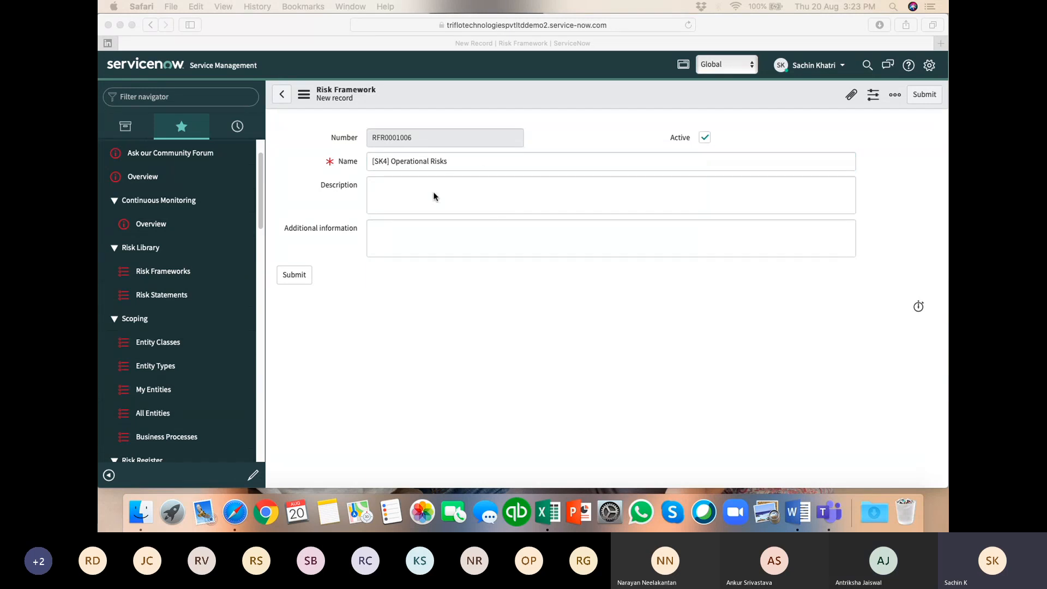
Describe the framework as "Risks that arise from inadequate or failed internal processes, people and systems or from external events" and submit it.
{"action": "left_click", "coordinate": [414, 192]}
{"action": "left_click", "coordinate": [417, 192]}
{"action": "type", "text": "Risks that arise from inadequate or failed internal processes, people and systems or from external events"}
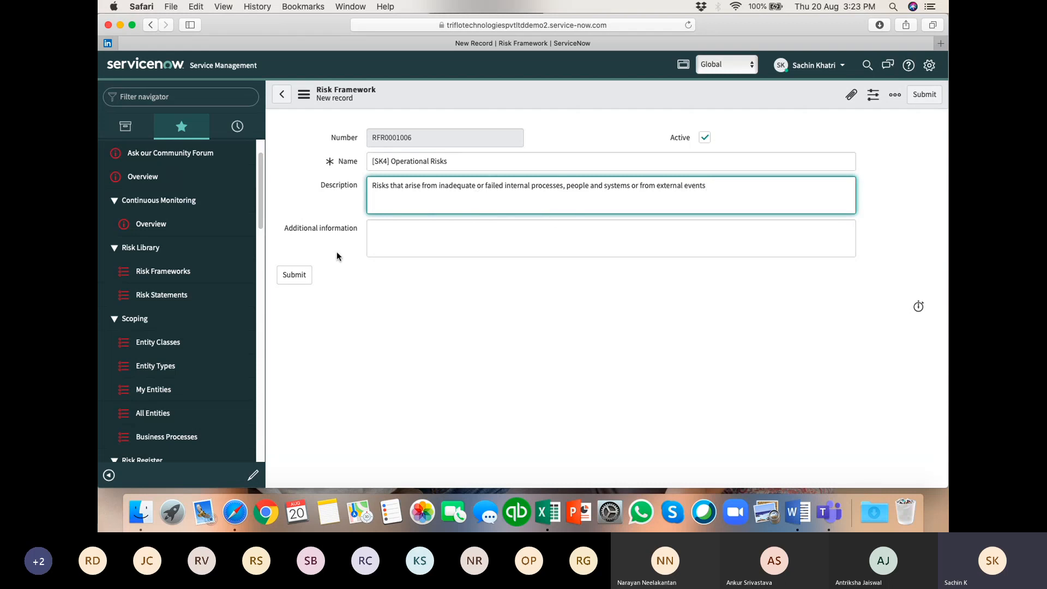
{"action": "left_click", "coordinate": [294, 275]}
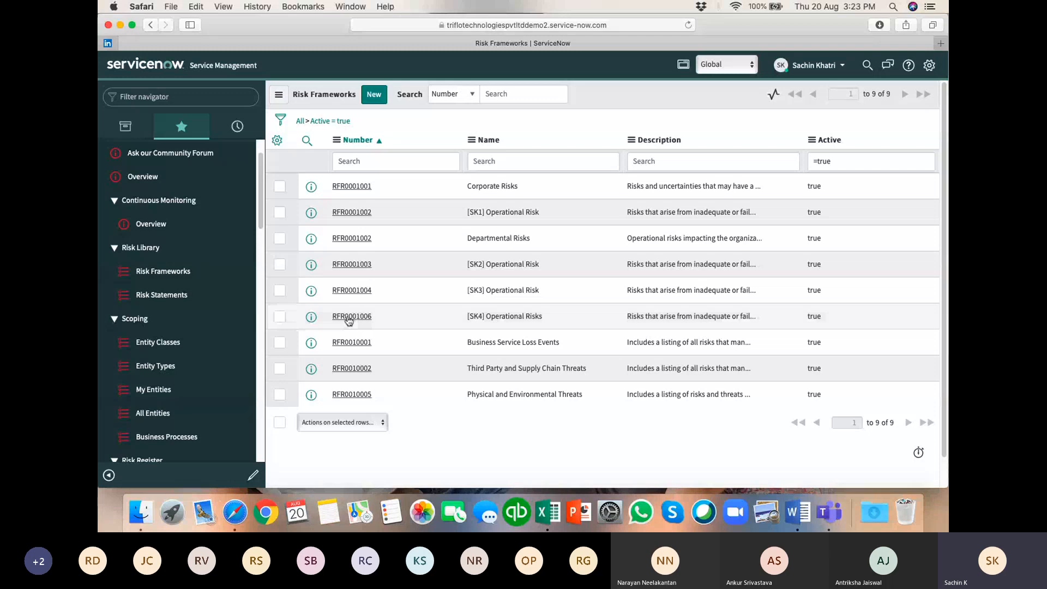
In the [SK4] Operational Risks framework, start a new risk statement named "[SK4] Compromise of Applications due to vulnerability exploitation".
{"action": "left_click", "coordinate": [352, 317]}
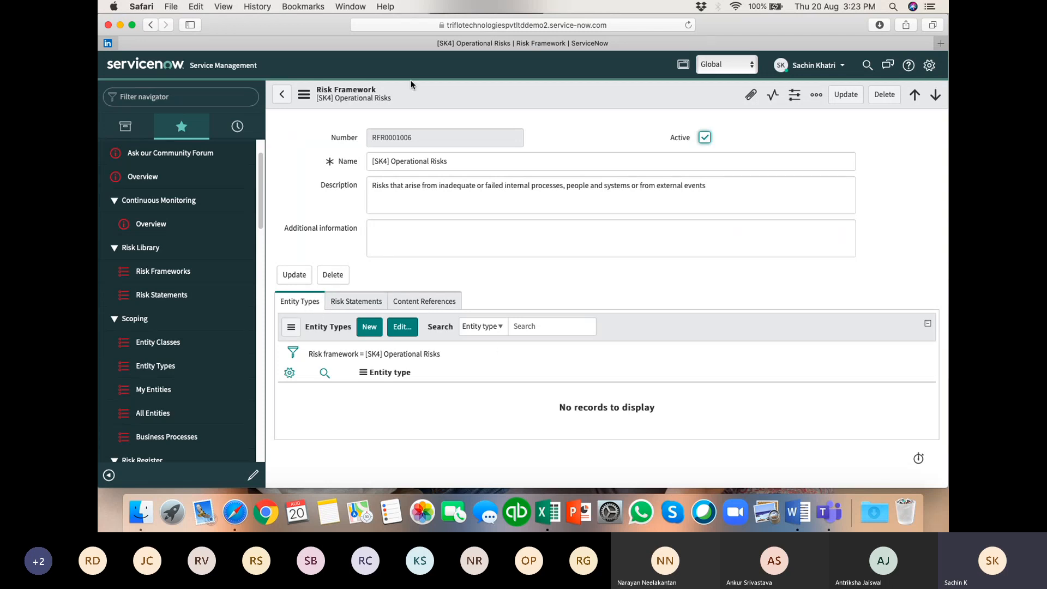
{"action": "left_click", "coordinate": [360, 303]}
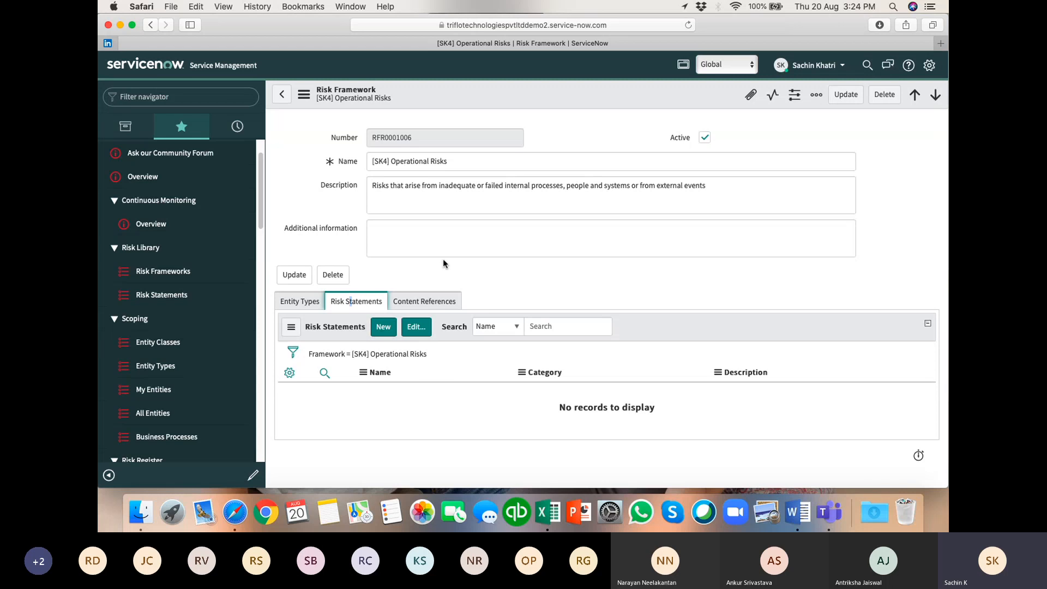
{"action": "left_click", "coordinate": [377, 332]}
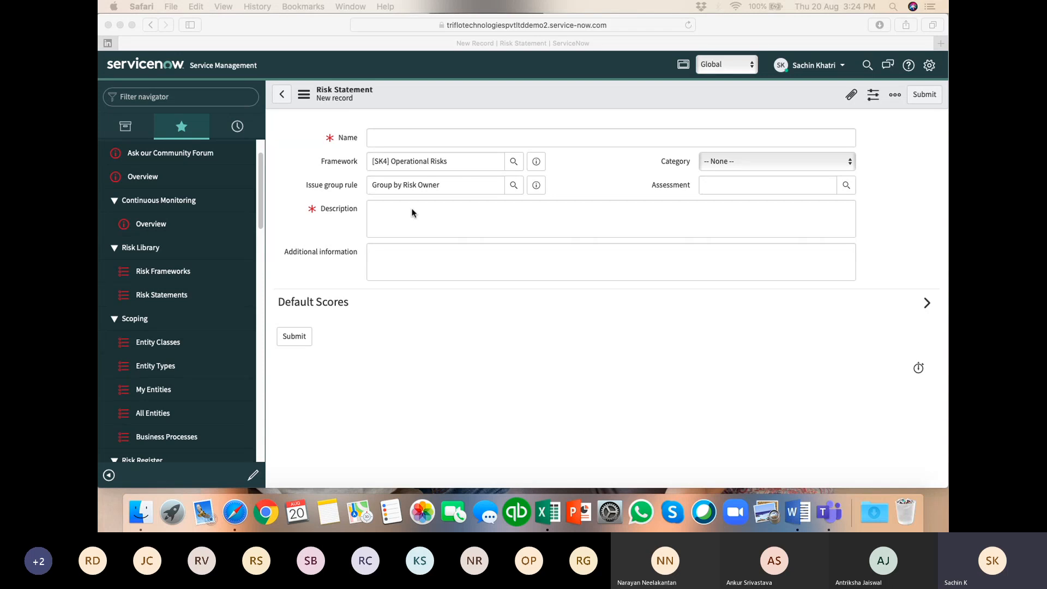
{"action": "left_click", "coordinate": [378, 213]}
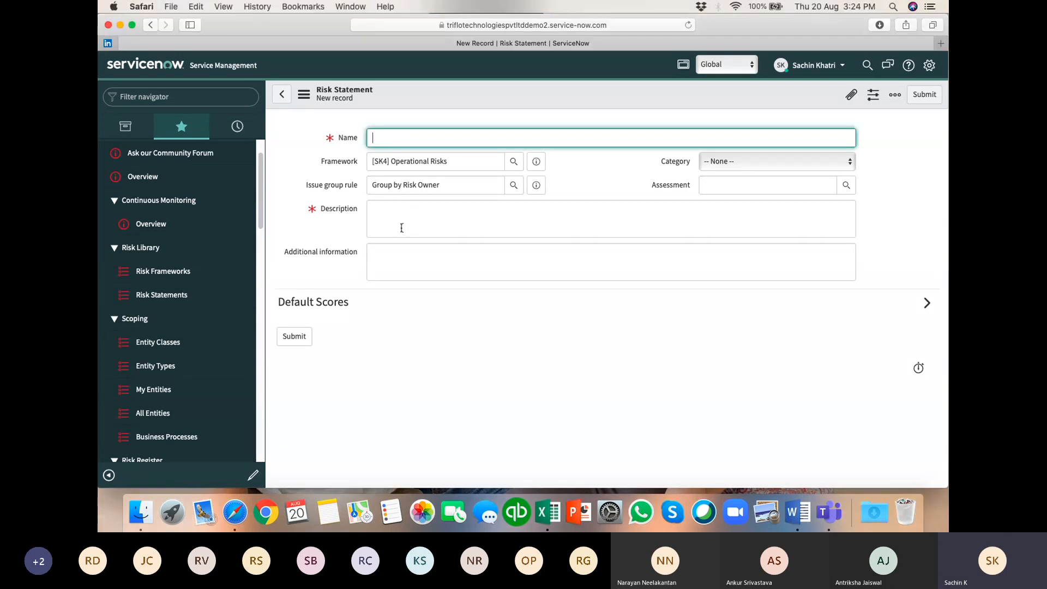
{"action": "type", "text": "Compromise of Applications due to vulnerability exploitation"}
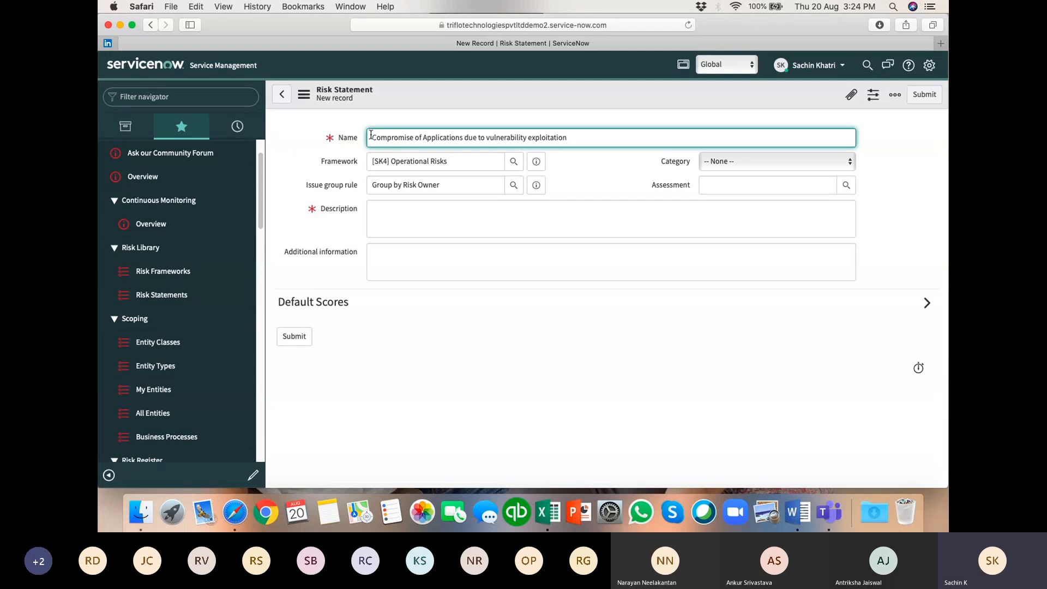
{"action": "key", "text": "super+Left"}
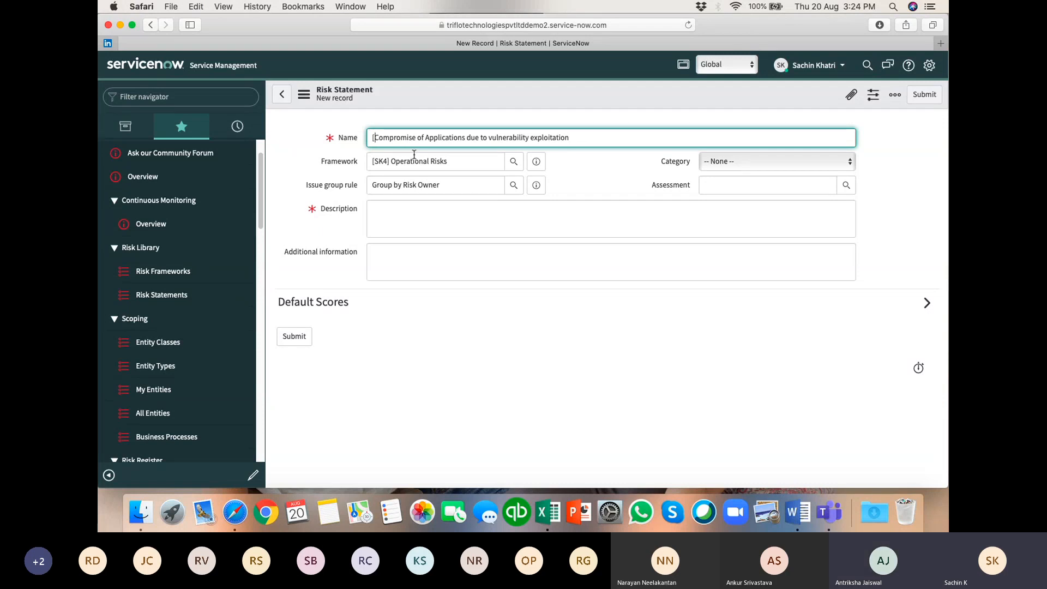
{"action": "type", "text": "[SK4]"}
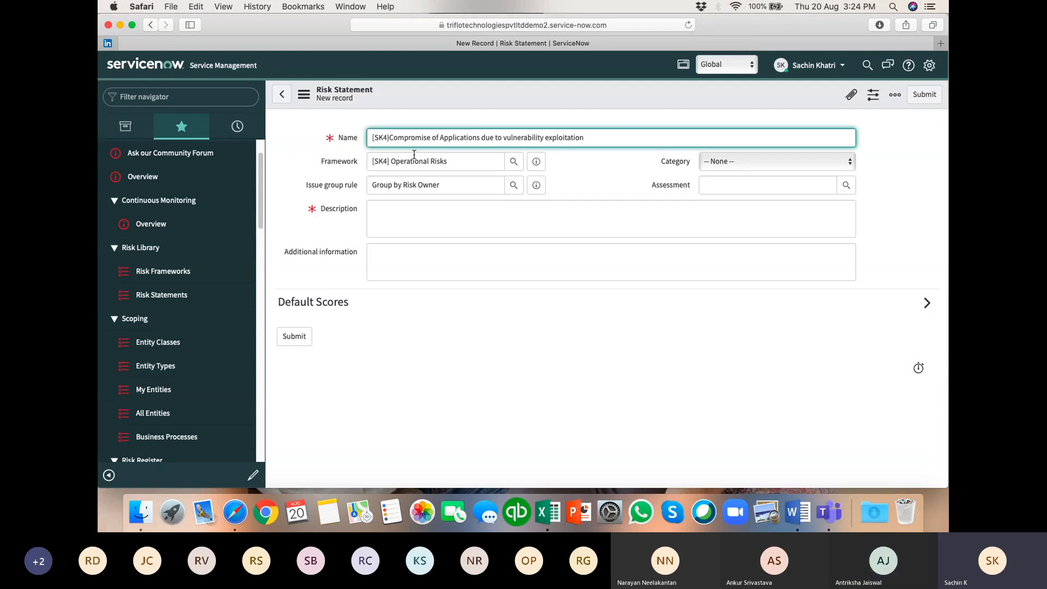
Set the risk statement's description to "Applications may be compromised causing impact to business due to exploitation of vulnerabilities by attacker".
{"action": "left_click", "coordinate": [438, 216]}
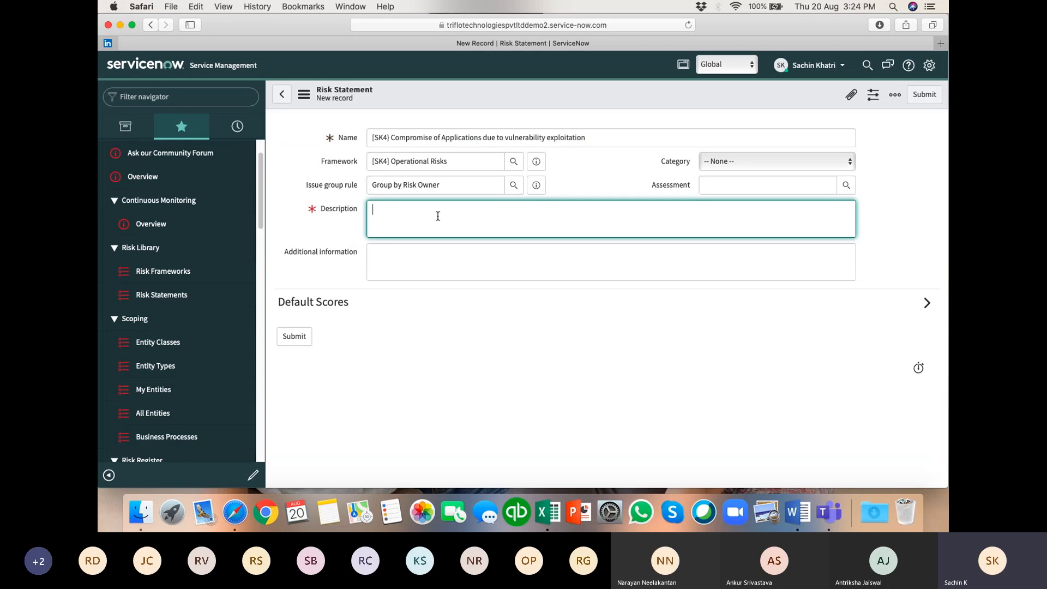
{"action": "key", "text": "super+Tab"}
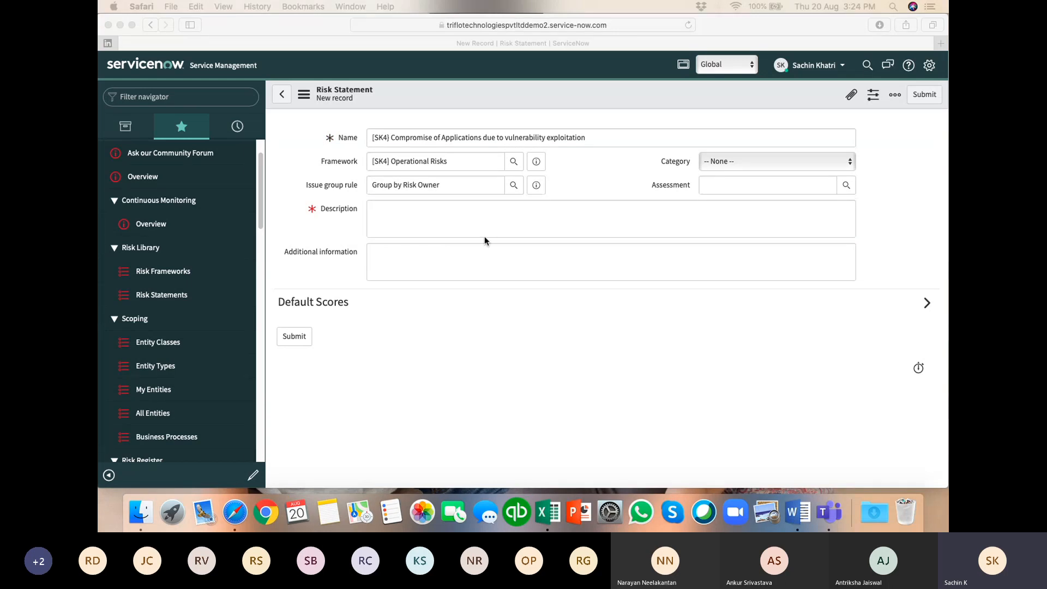
{"action": "left_click", "coordinate": [423, 220]}
{"action": "type", "text": "Applications may be compromised causing impact to business due to exploitation of vulnerabilities by attacker"}
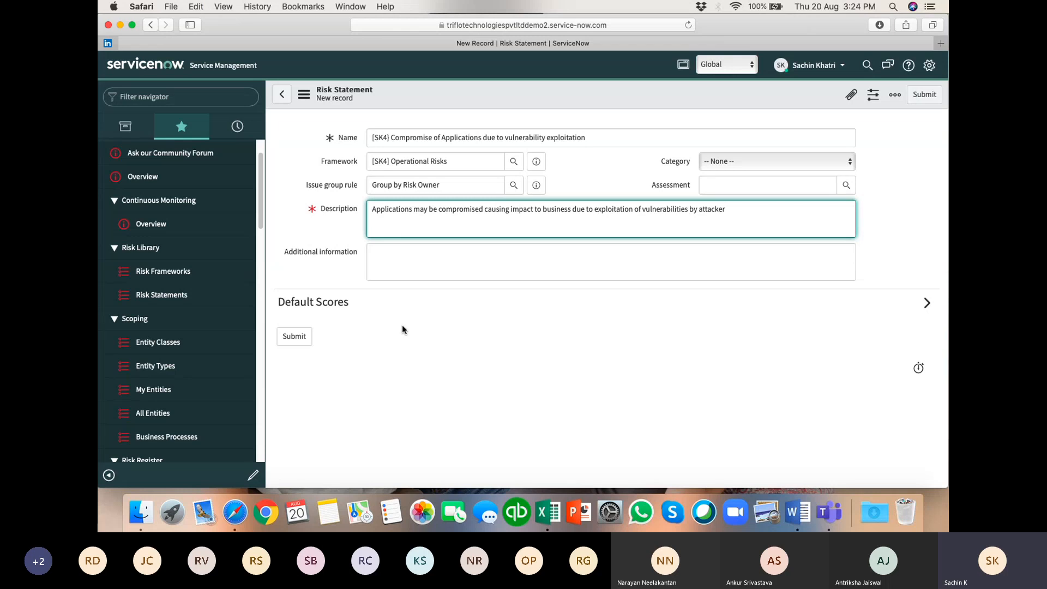
{"action": "left_click", "coordinate": [401, 326]}
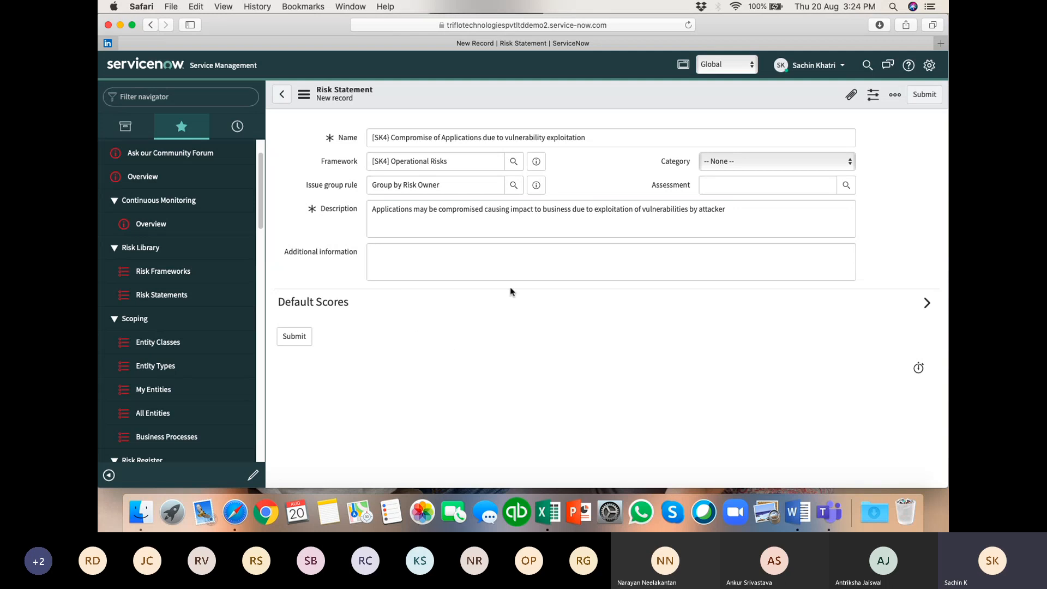
Set the risk statement's category to Operational and its assessment to Risk Assessment, and save the record without leaving it.
{"action": "left_click", "coordinate": [766, 162]}
{"action": "left_click", "coordinate": [726, 183]}
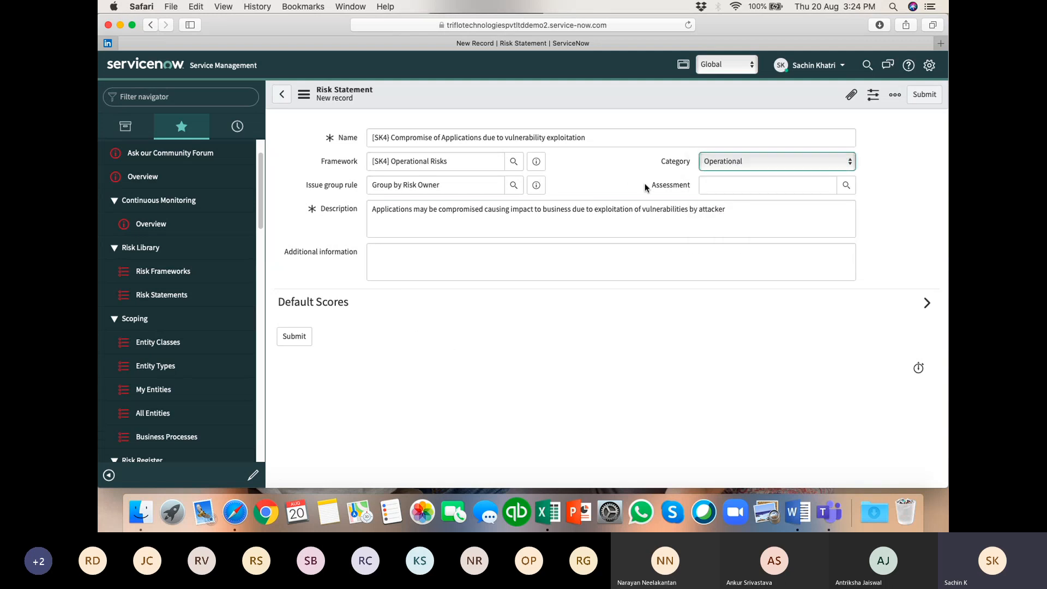
{"action": "left_click", "coordinate": [721, 186]}
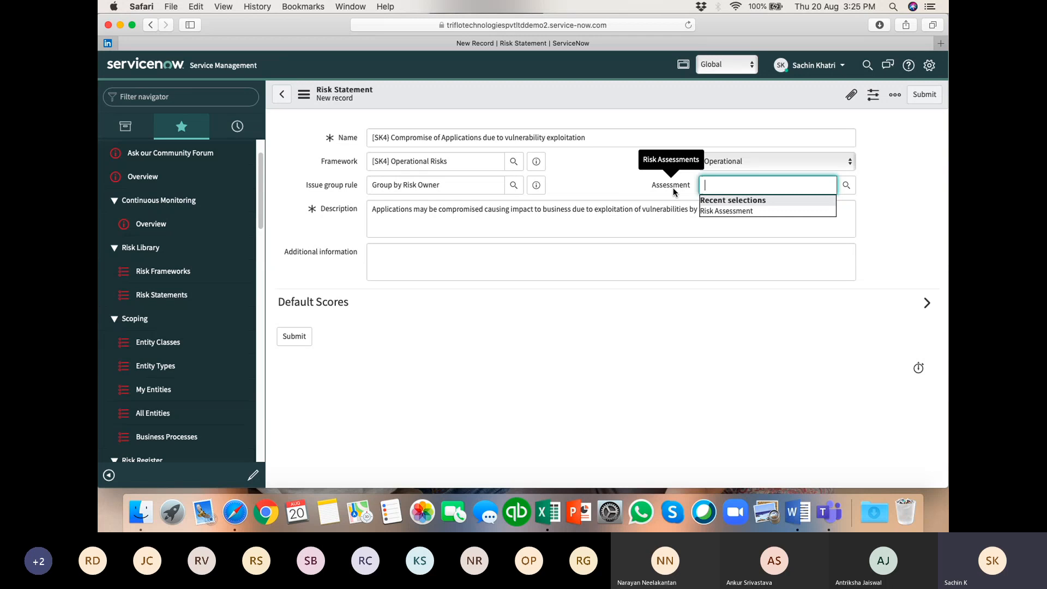
{"action": "left_click", "coordinate": [614, 183]}
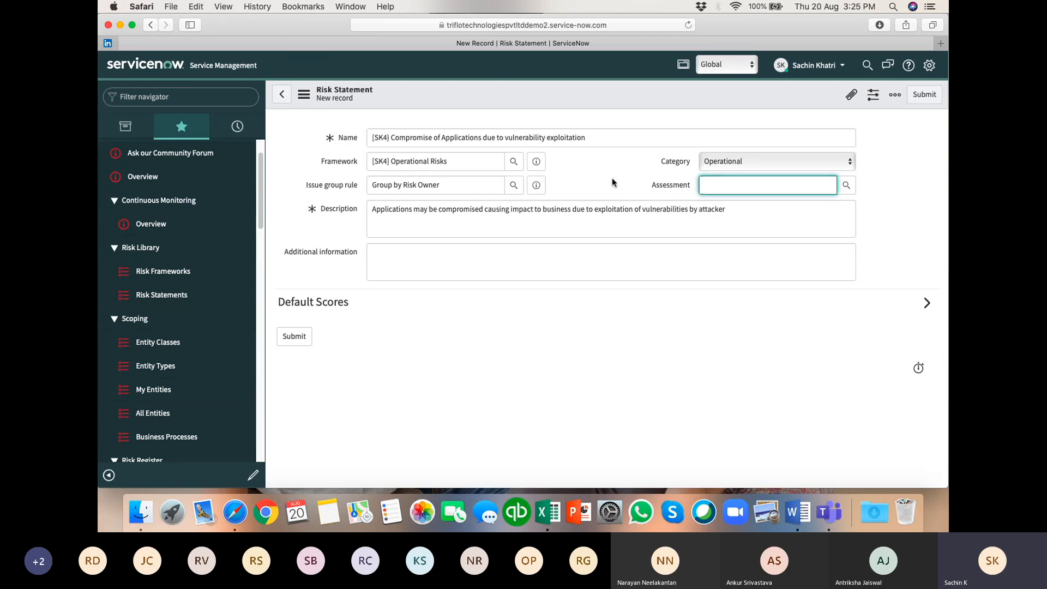
{"action": "left_click", "coordinate": [844, 185]}
{"action": "left_click_drag", "start_coordinate": [491, 203], "coordinate": [477, 169]}
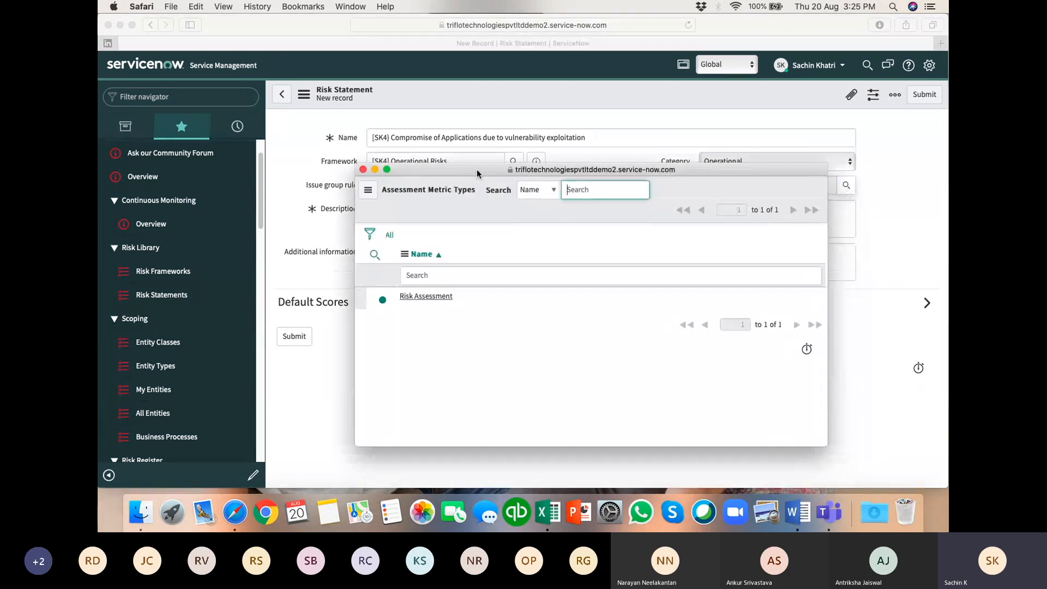
{"action": "left_click", "coordinate": [422, 297]}
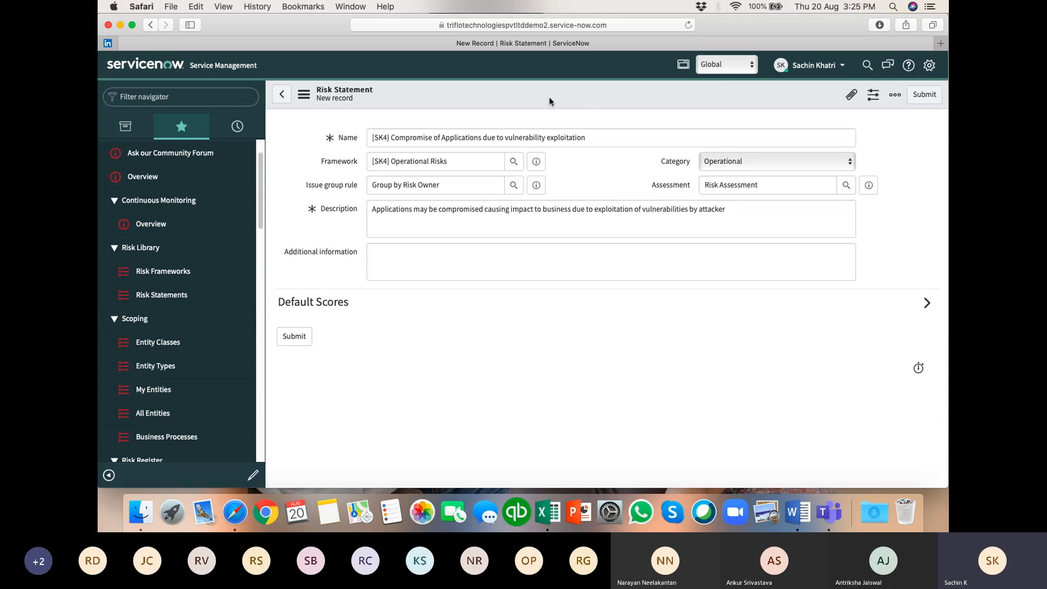
{"action": "right_click", "coordinate": [574, 98]}
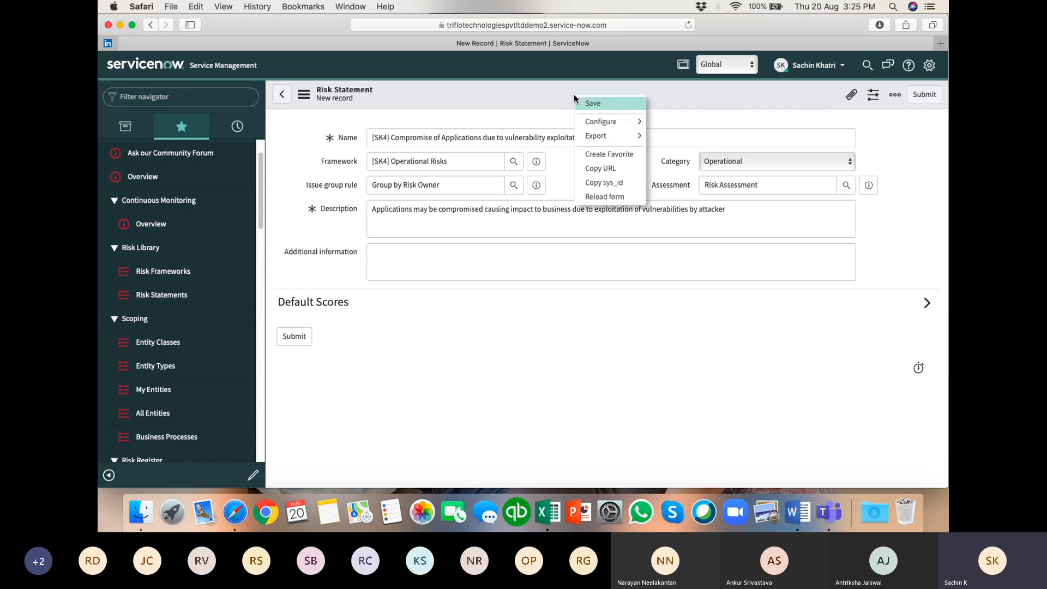
{"action": "left_click", "coordinate": [603, 104]}
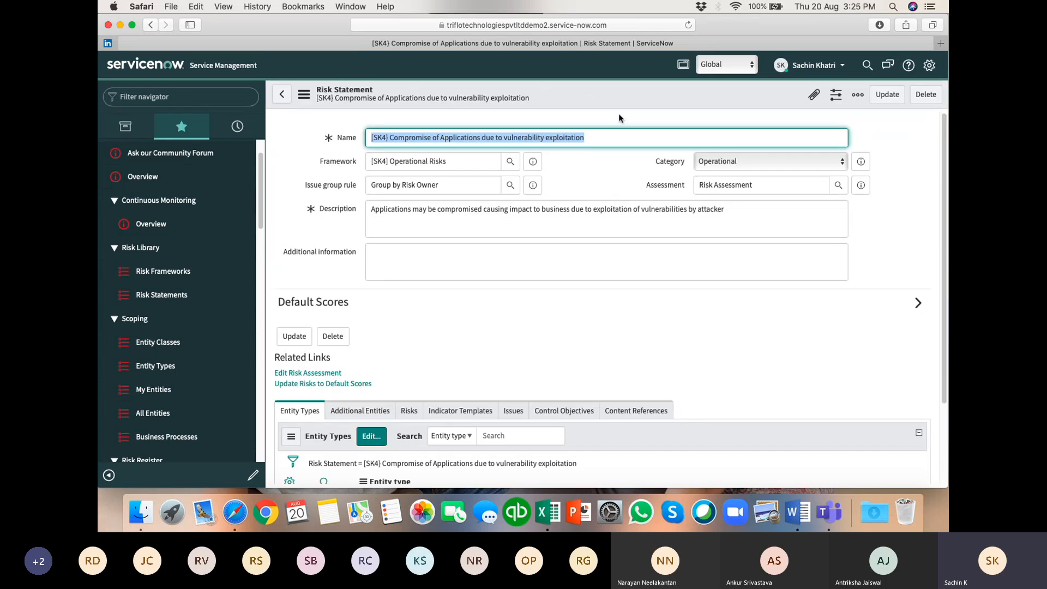
Update the risk statement, then reopen it from the [SK4] Operational Risks framework and save it in place.
{"action": "right_click", "coordinate": [625, 91]}
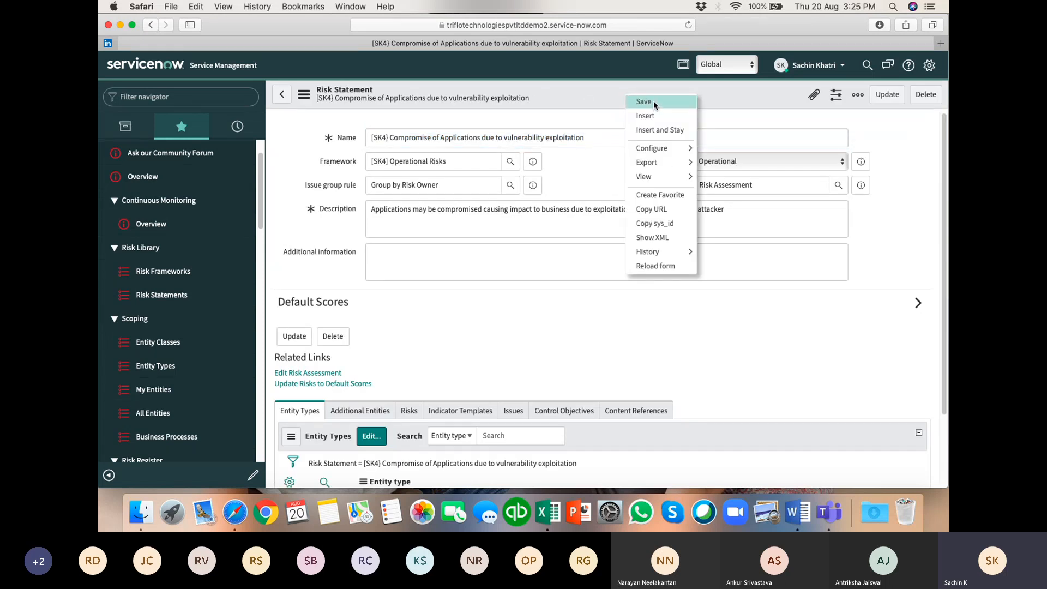
{"action": "left_click", "coordinate": [724, 97]}
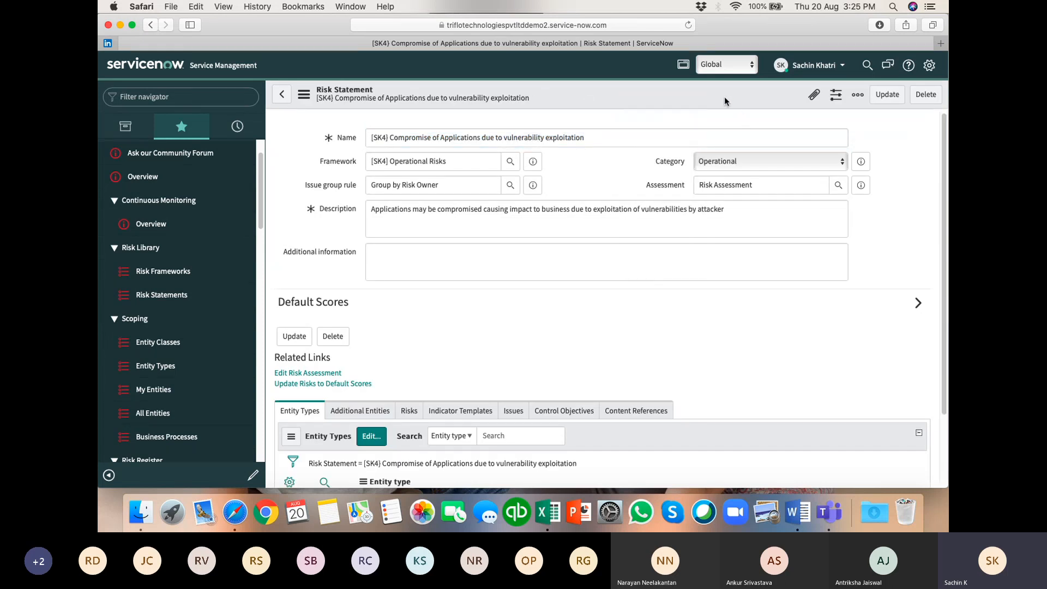
{"action": "left_click", "coordinate": [887, 96]}
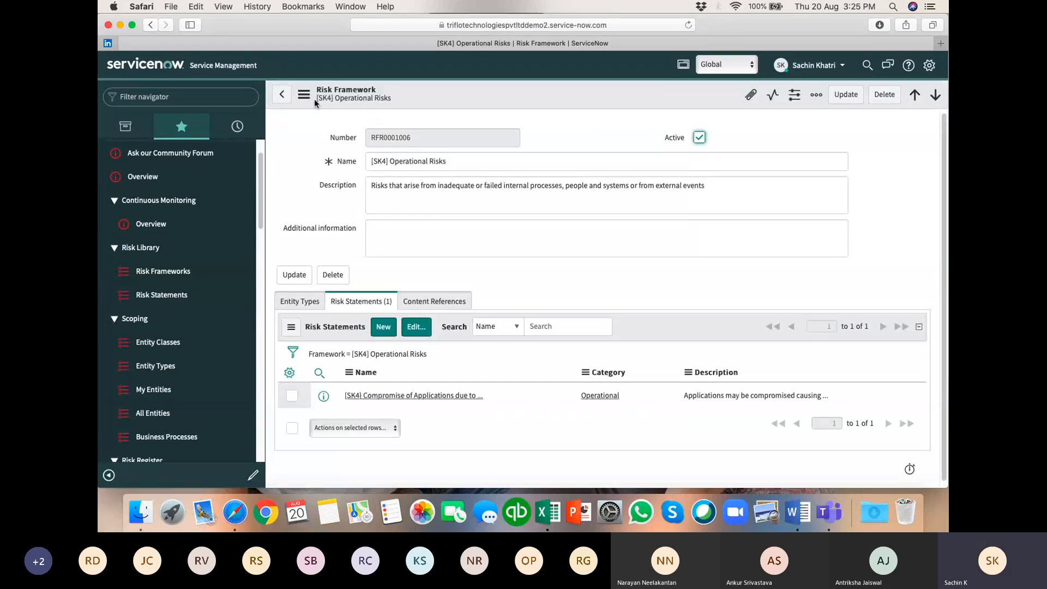
{"action": "left_click", "coordinate": [399, 396]}
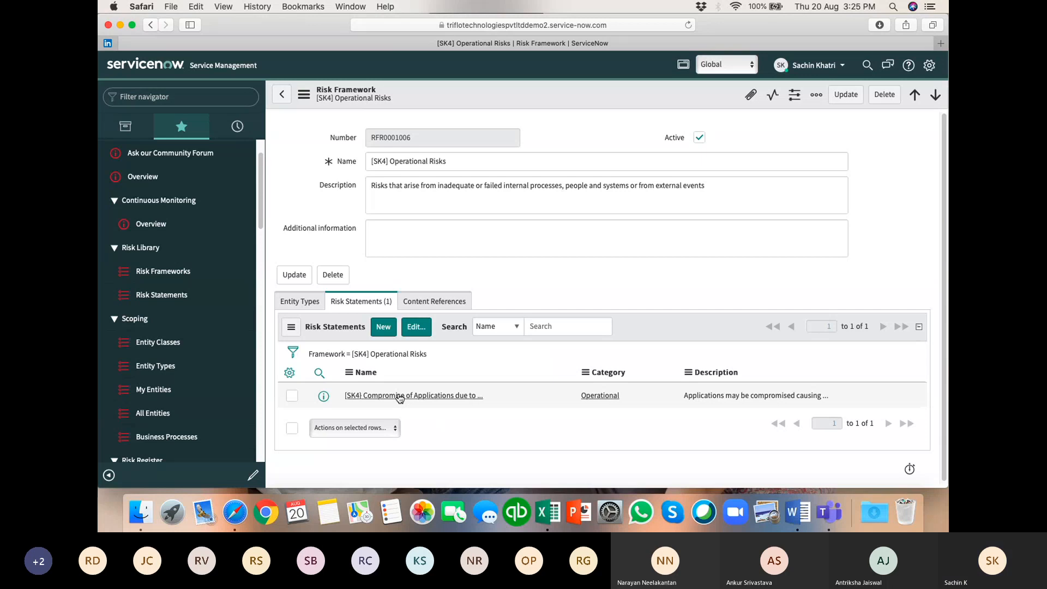
{"action": "right_click", "coordinate": [661, 102]}
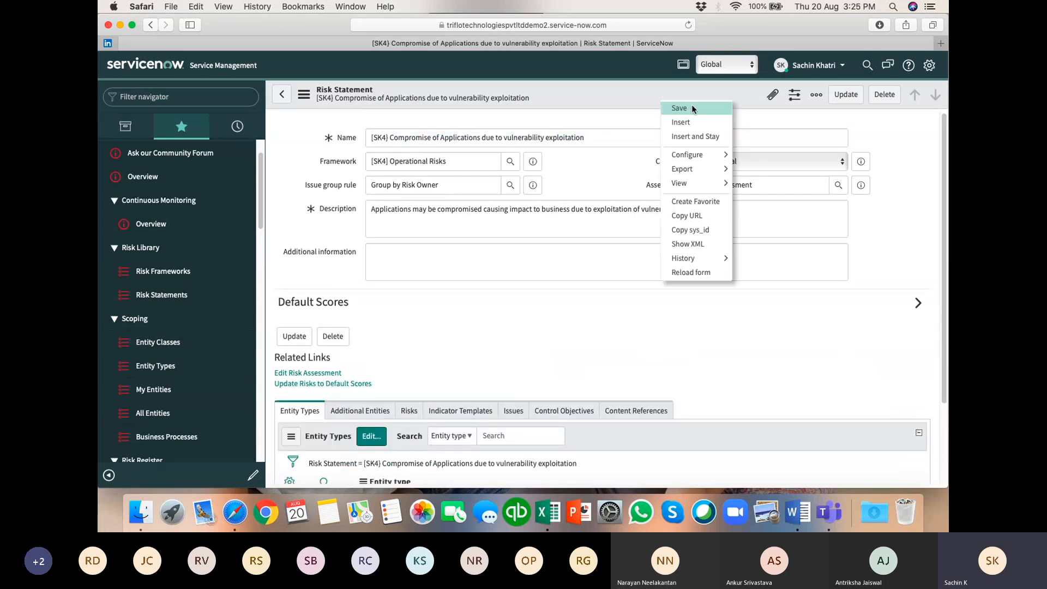
{"action": "left_click", "coordinate": [680, 108]}
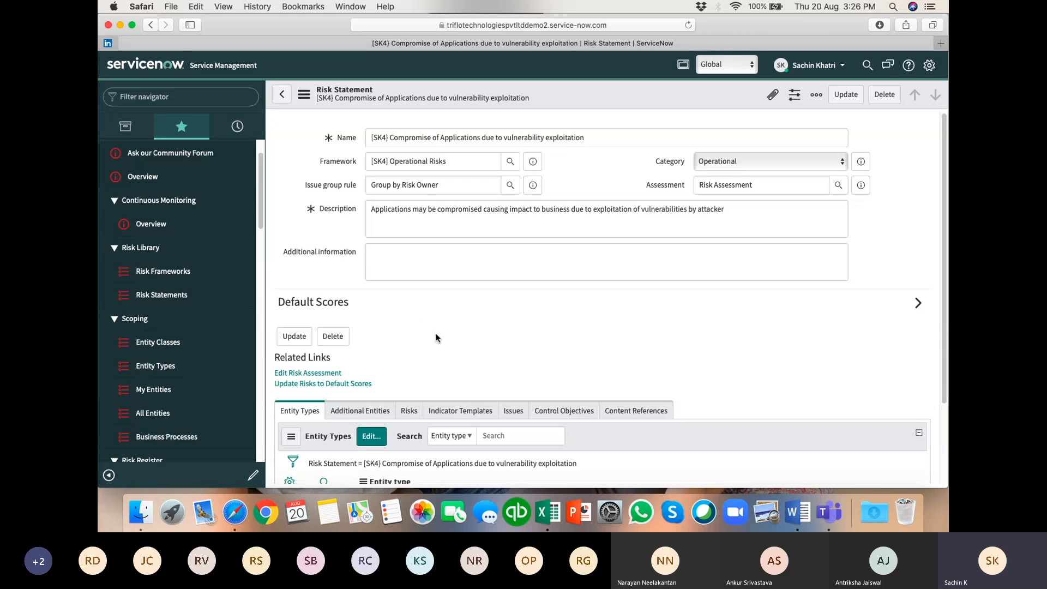
Associate the Departments entity type with the [SK4] risk statement and save the membership.
{"action": "scroll", "coordinate": [427, 338], "scroll_direction": "down", "scroll_amount": 2}
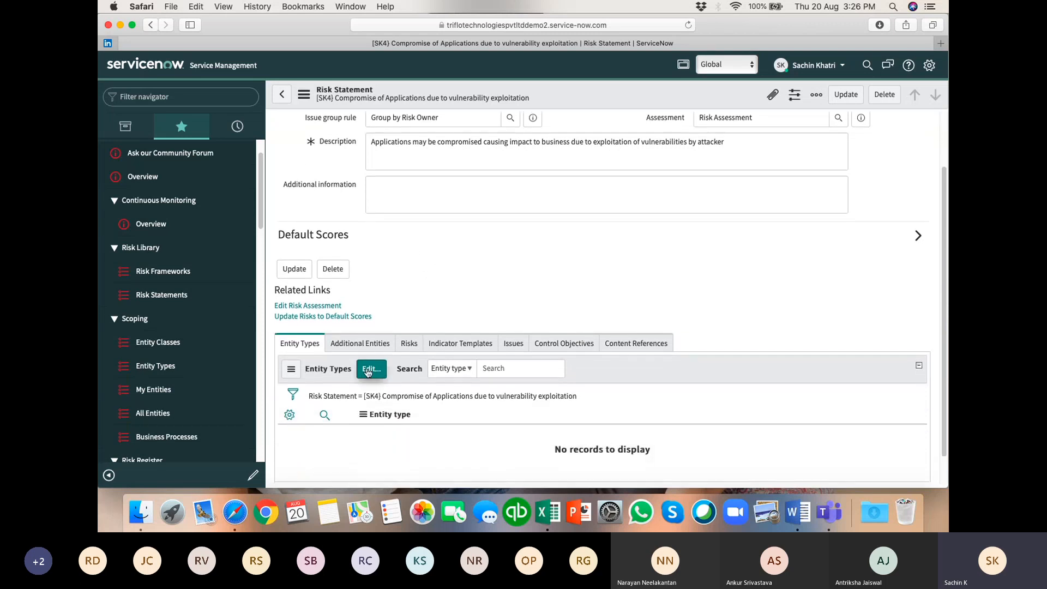
{"action": "left_click", "coordinate": [369, 371]}
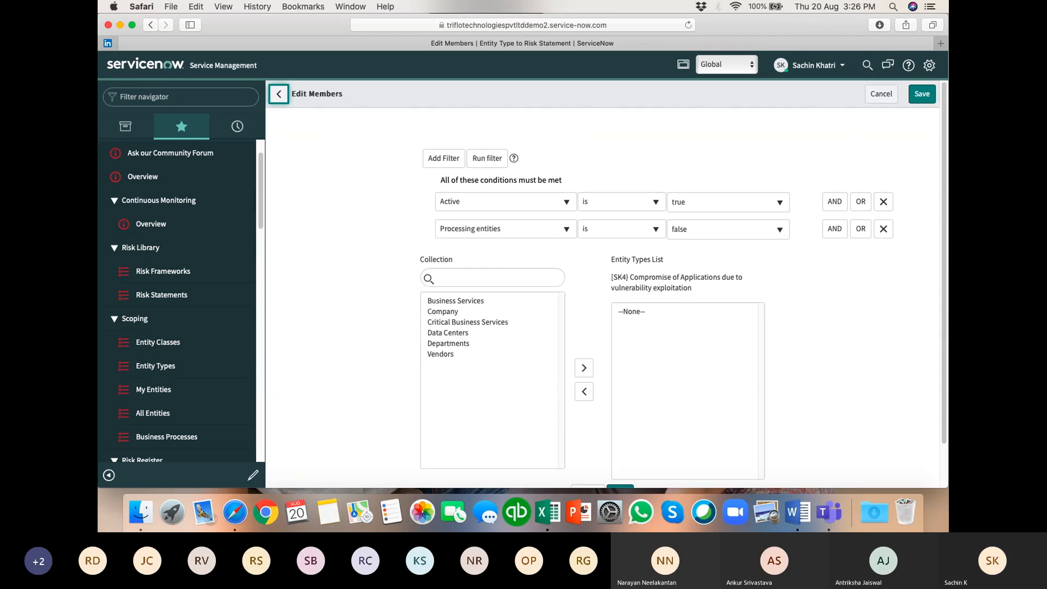
{"action": "left_click", "coordinate": [447, 344]}
{"action": "left_click", "coordinate": [580, 368]}
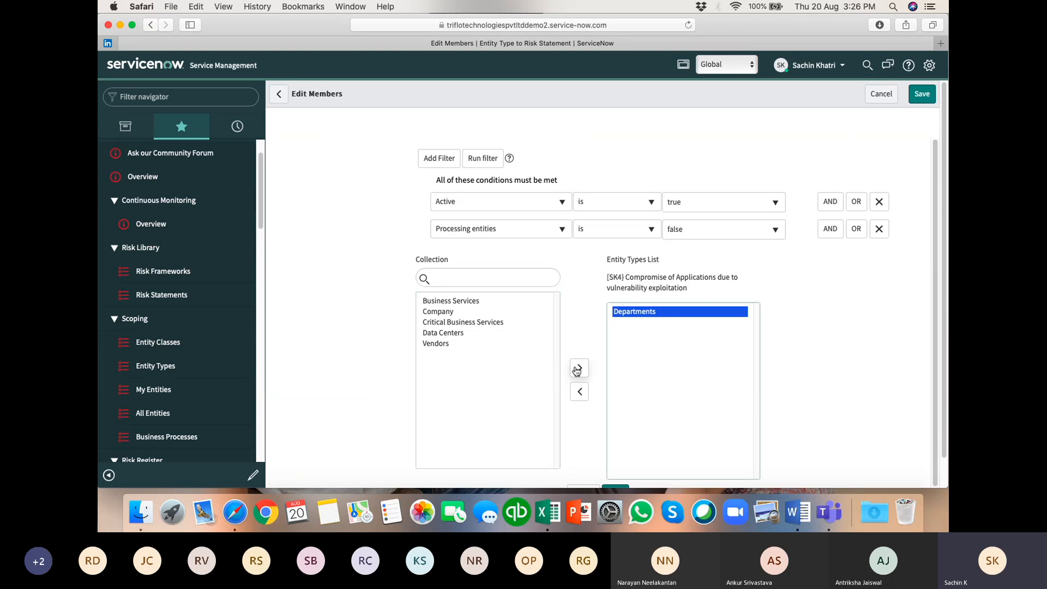
{"action": "scroll", "coordinate": [338, 360], "scroll_direction": "down", "scroll_amount": 1}
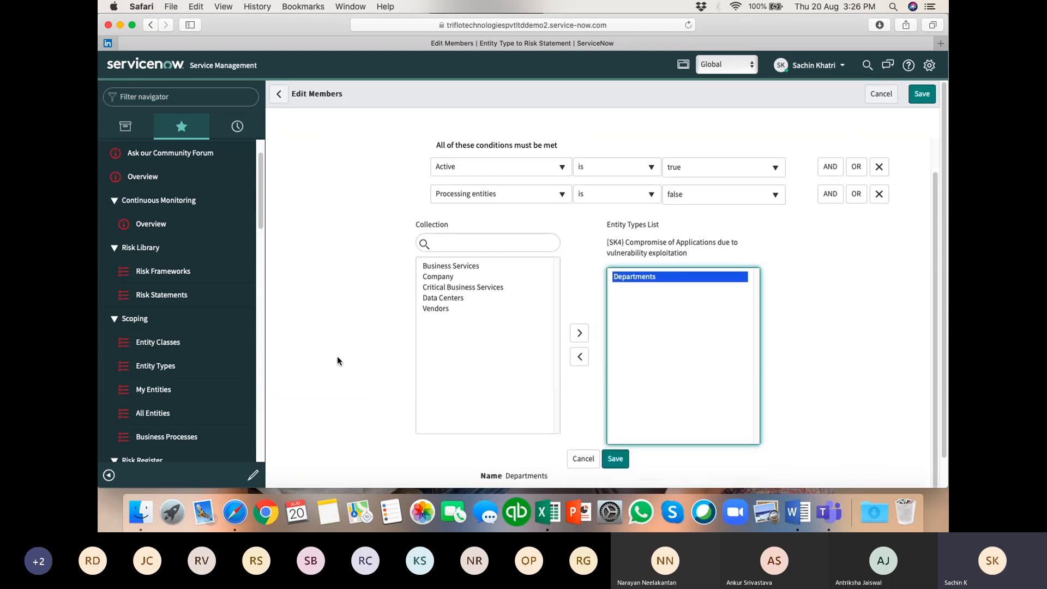
{"action": "left_click", "coordinate": [616, 462]}
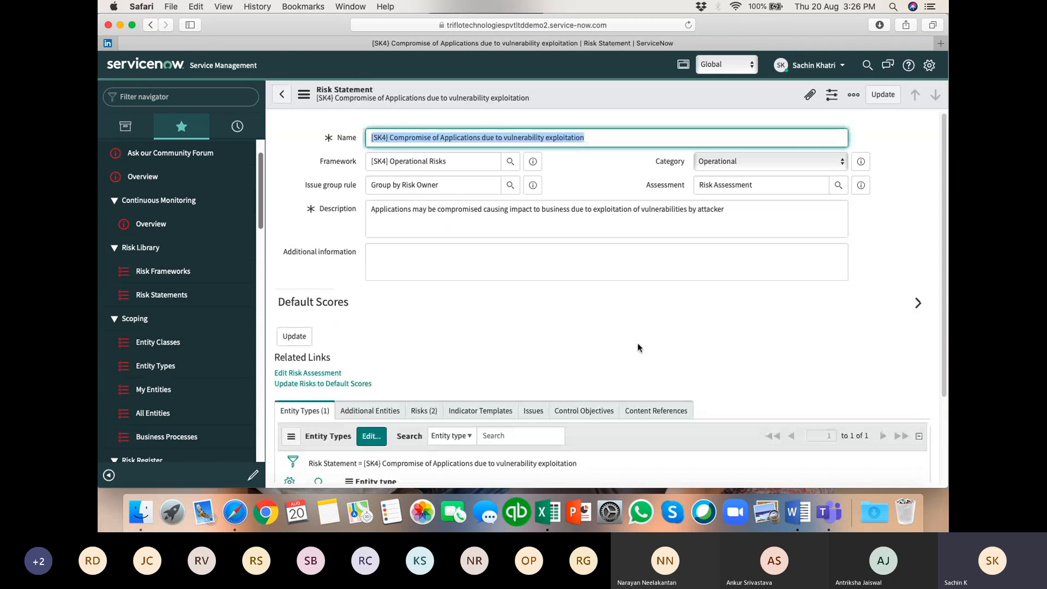
Examine the risks generated for the risk statement and compare them with its associated entity types.
{"action": "left_click", "coordinate": [512, 345]}
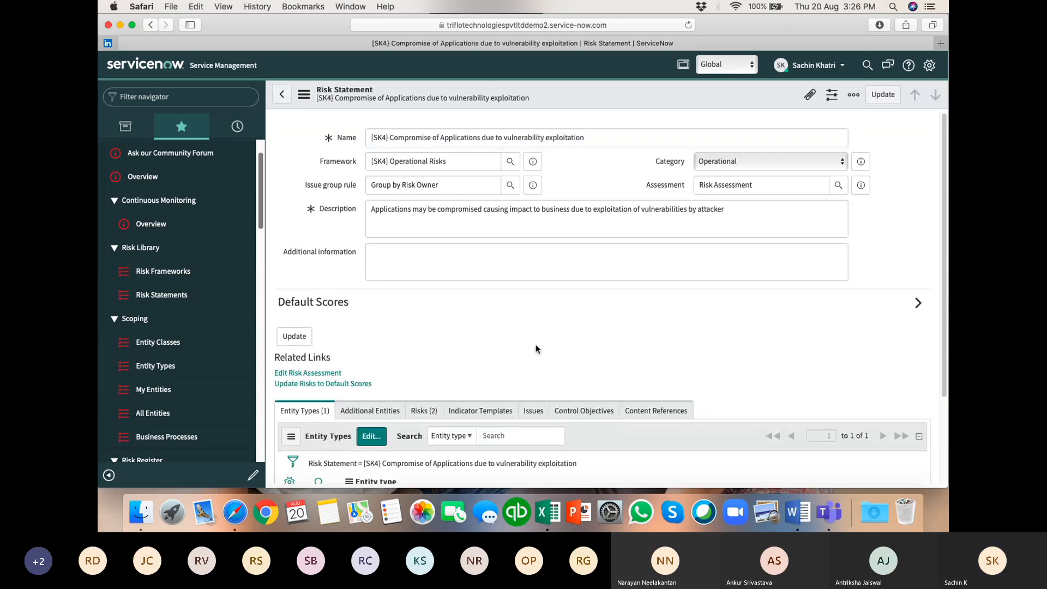
{"action": "scroll", "coordinate": [536, 345], "scroll_direction": "down", "scroll_amount": 3}
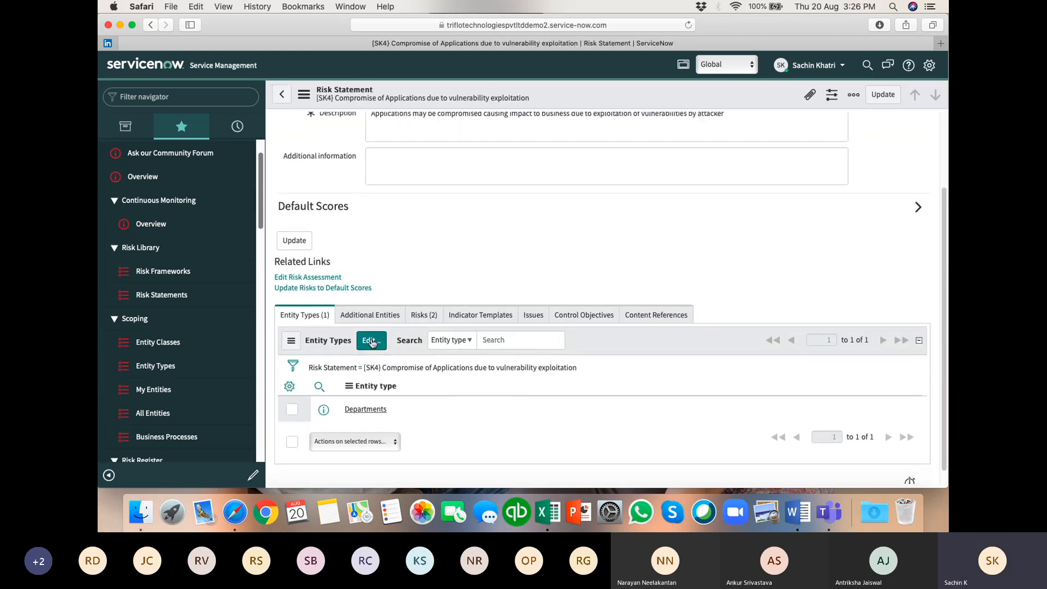
{"action": "left_click", "coordinate": [424, 315]}
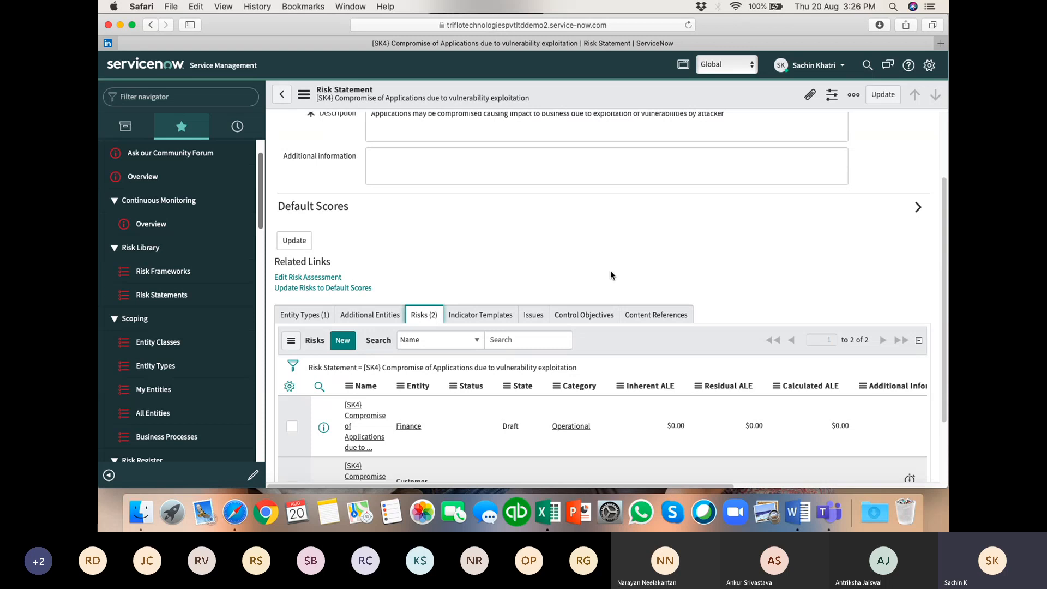
{"action": "scroll", "coordinate": [610, 270], "scroll_direction": "down", "scroll_amount": 3}
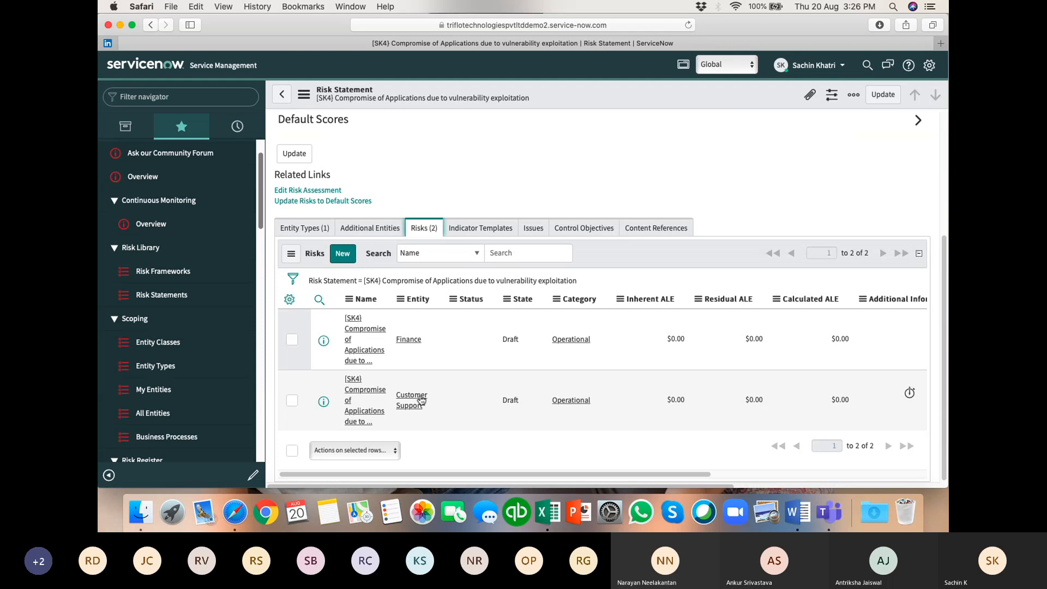
{"action": "left_click", "coordinate": [302, 229]}
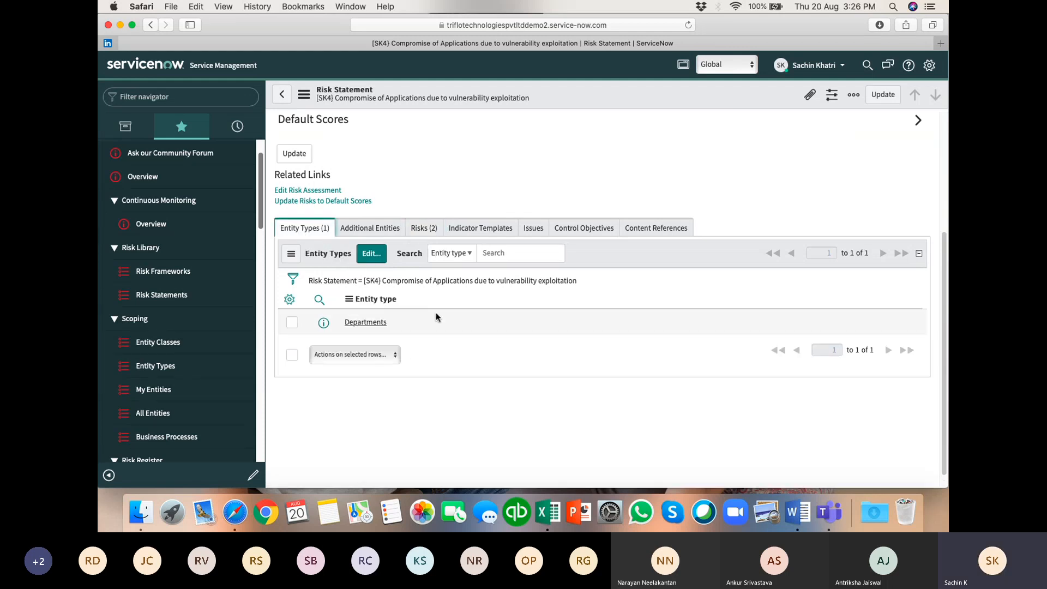
{"action": "scroll", "coordinate": [376, 332], "scroll_direction": "up", "scroll_amount": 1}
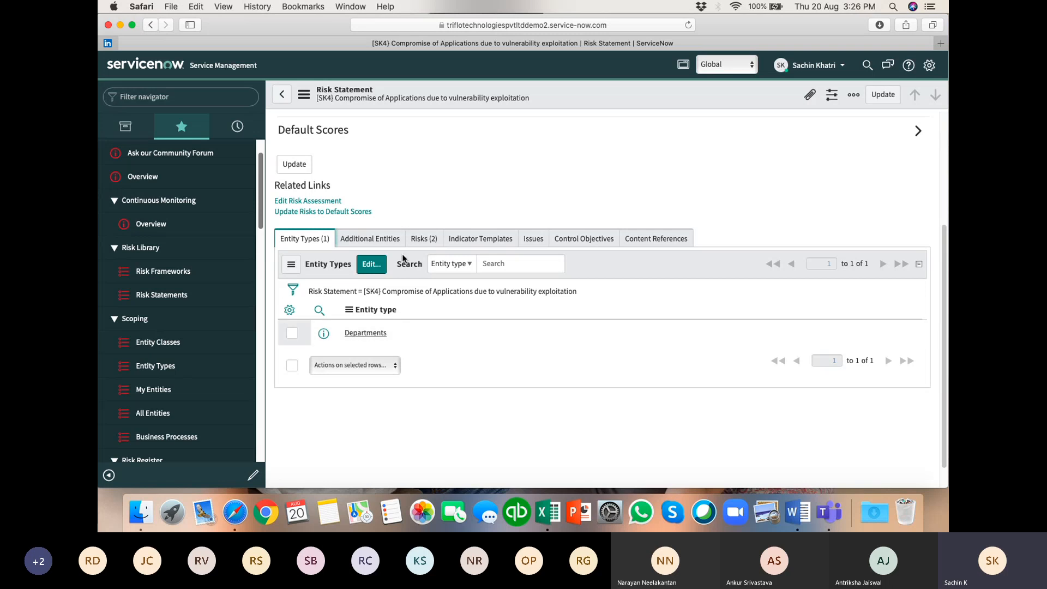
{"action": "left_click", "coordinate": [425, 240]}
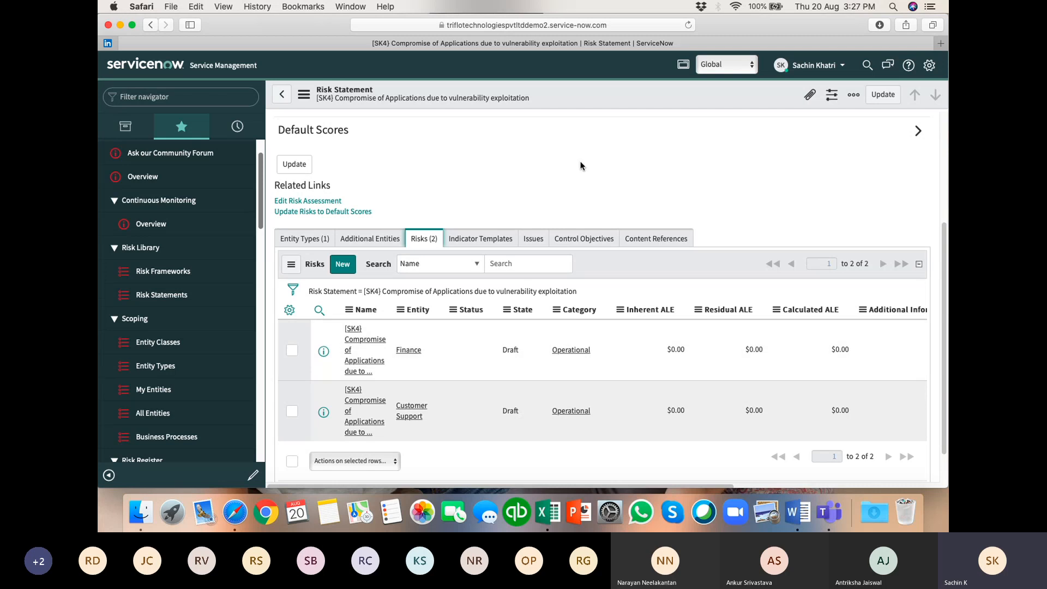
{"action": "scroll", "coordinate": [542, 187], "scroll_direction": "up", "scroll_amount": 5}
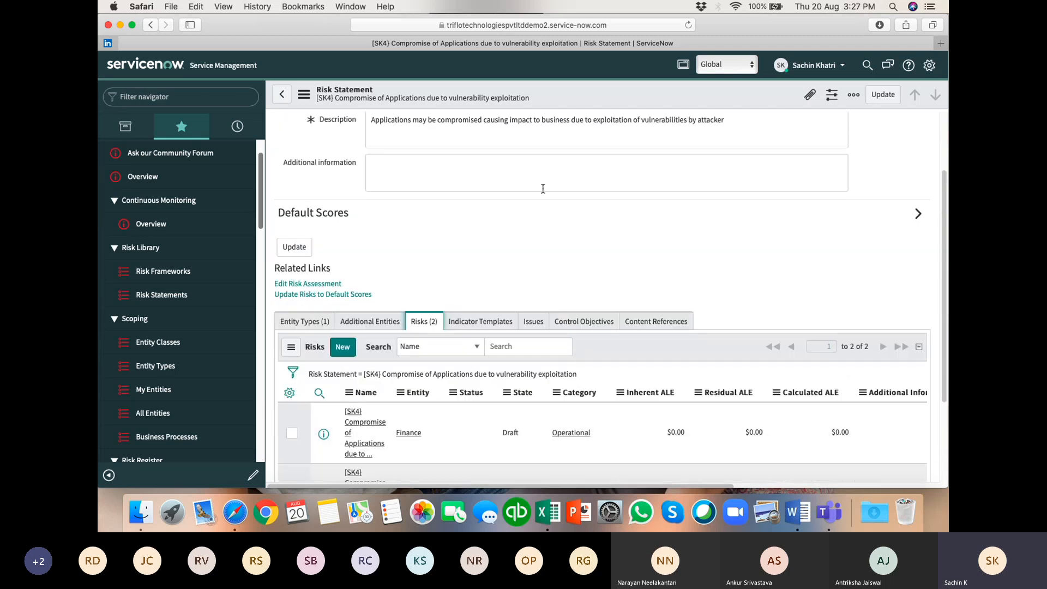
{"action": "scroll", "coordinate": [428, 353], "scroll_direction": "down", "scroll_amount": 5}
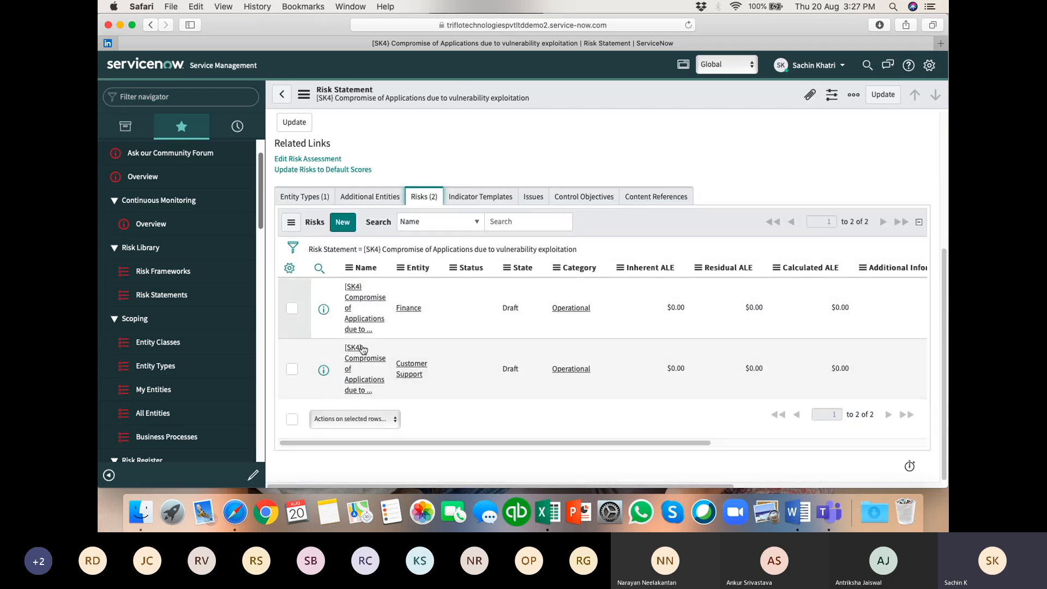
Update the risk statement and open the list of all risks in the risk register.
{"action": "left_click", "coordinate": [877, 95]}
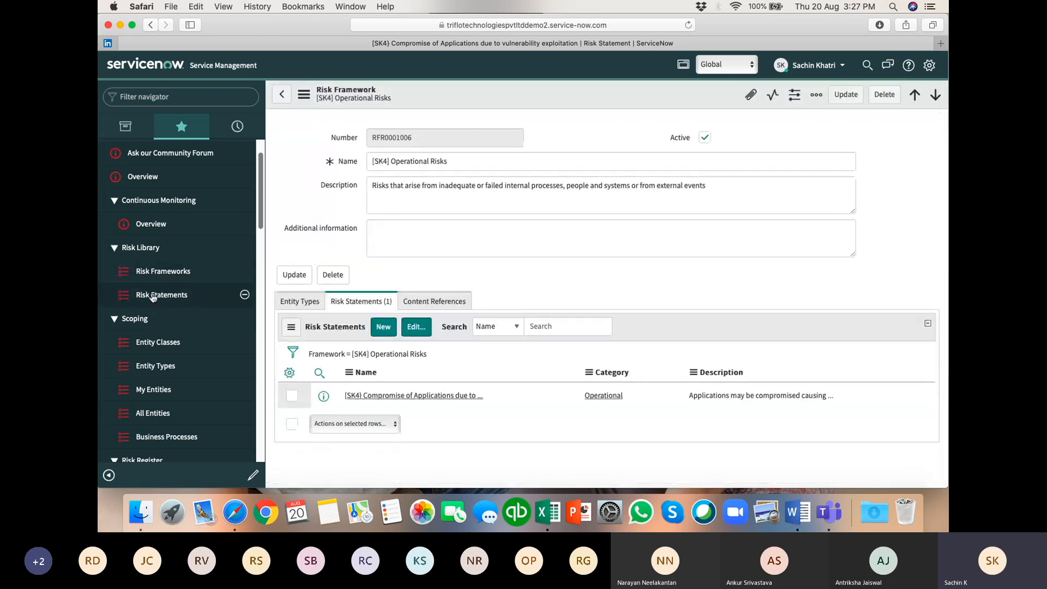
{"action": "scroll", "coordinate": [147, 316], "scroll_direction": "down", "scroll_amount": 5}
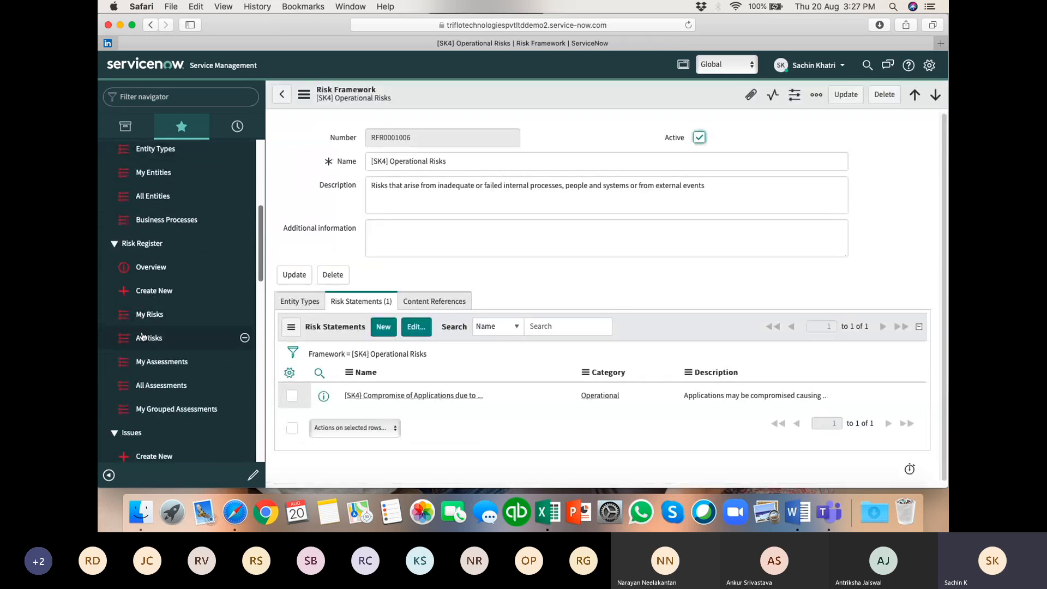
{"action": "left_click", "coordinate": [142, 341]}
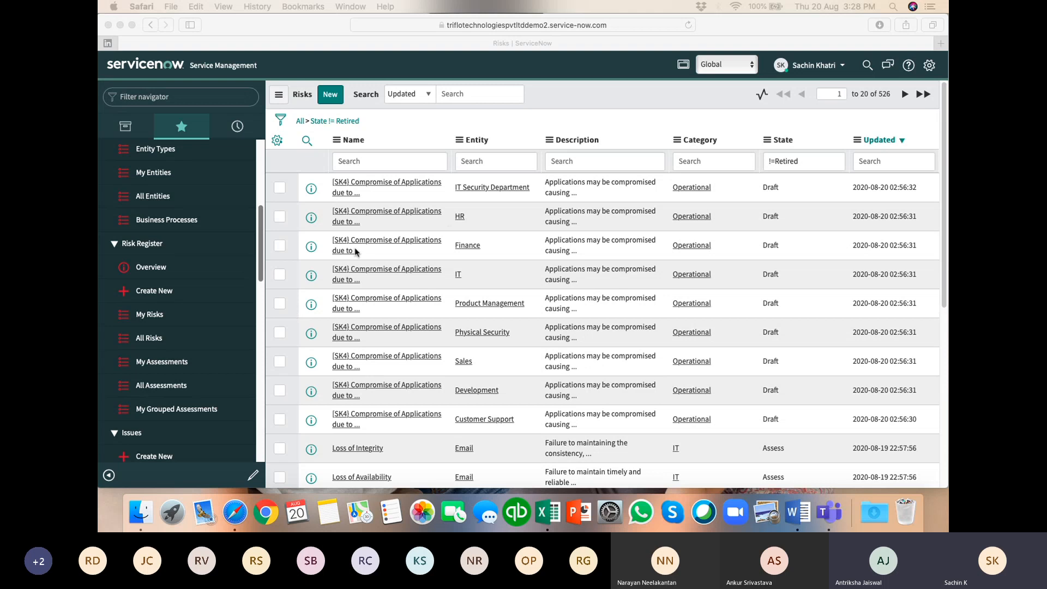
Open the [SK4] Compromise of Applications risk statement from the risk library's list of risk statements.
{"action": "scroll", "coordinate": [151, 359], "scroll_direction": "up", "scroll_amount": 2}
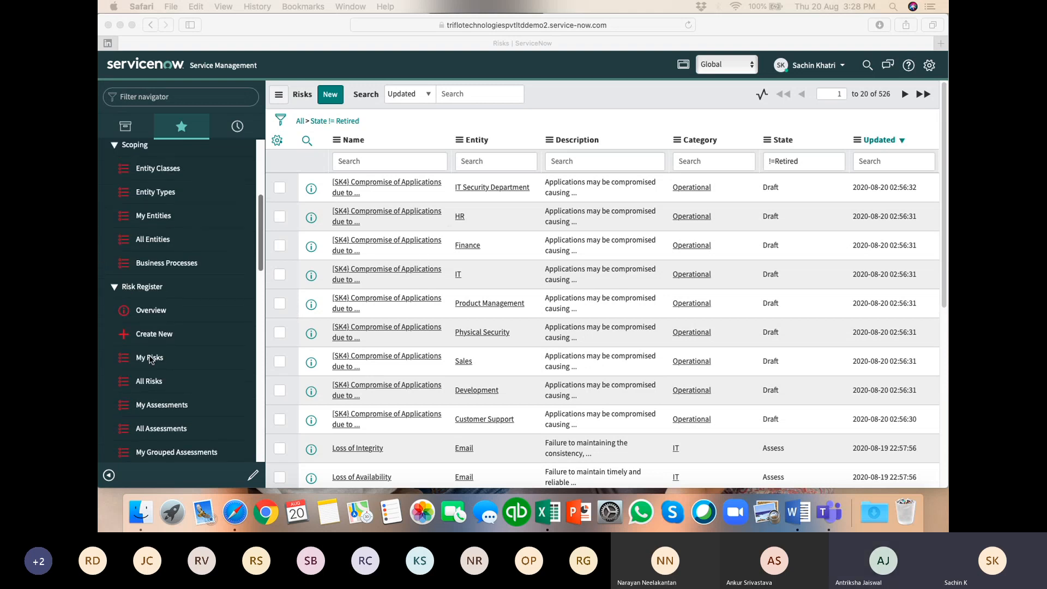
{"action": "scroll", "coordinate": [158, 343], "scroll_direction": "up", "scroll_amount": 5}
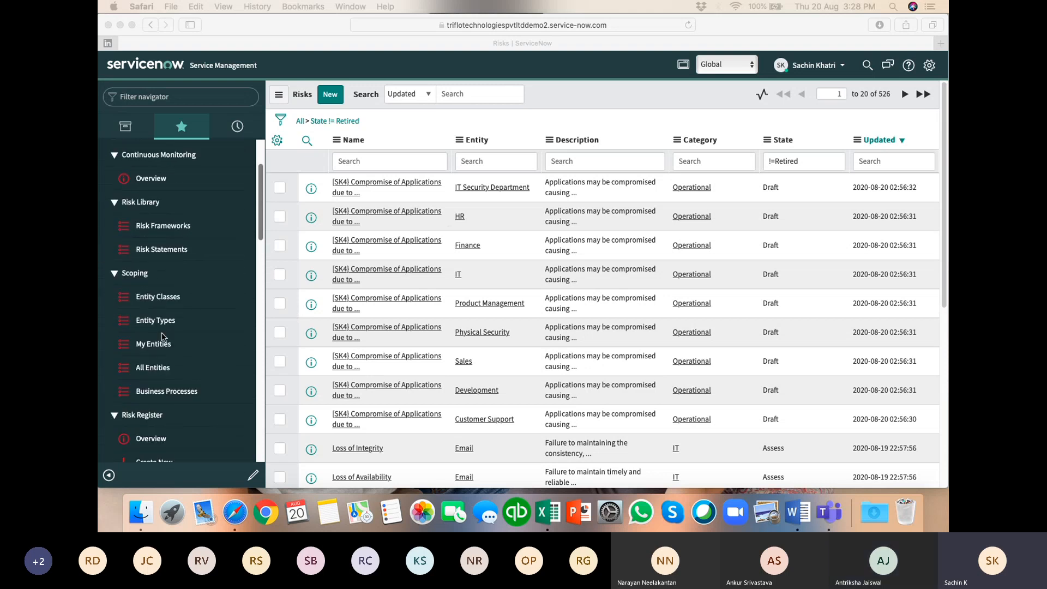
{"action": "left_click", "coordinate": [154, 250]}
{"action": "left_click", "coordinate": [146, 252]}
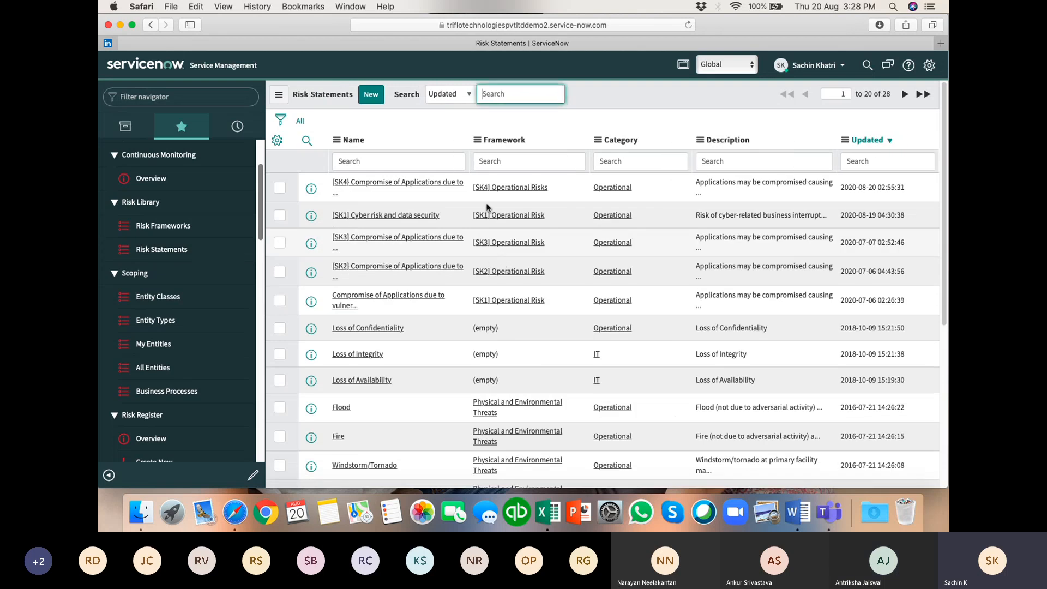
{"action": "left_click", "coordinate": [353, 186]}
Add the Physical Security department to the risk statement as an additional entity and dismiss the resulting notices.
{"action": "scroll", "coordinate": [381, 208], "scroll_direction": "down", "scroll_amount": 6}
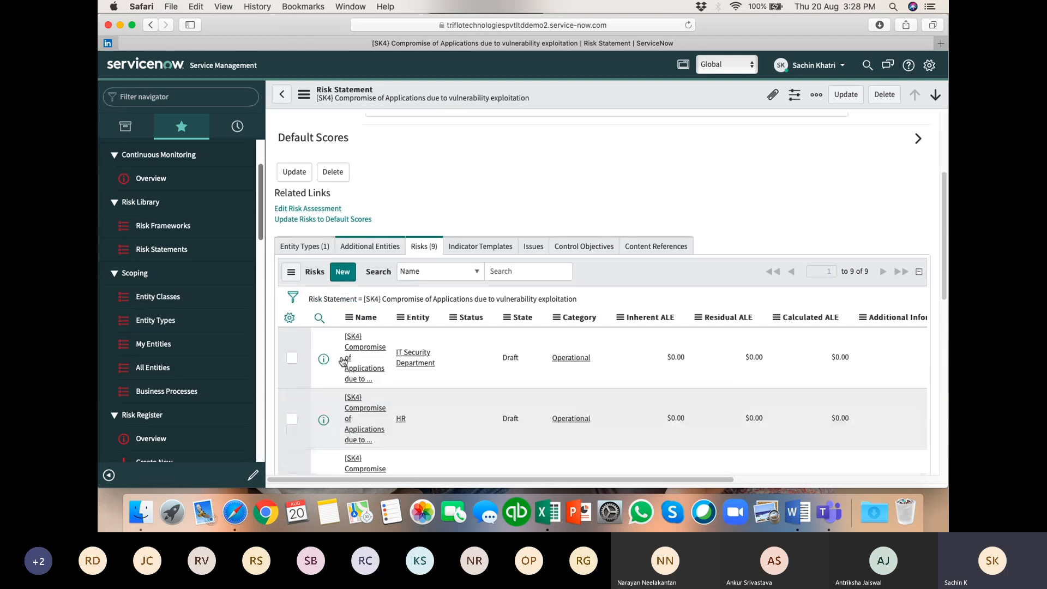
{"action": "left_click", "coordinate": [381, 209]}
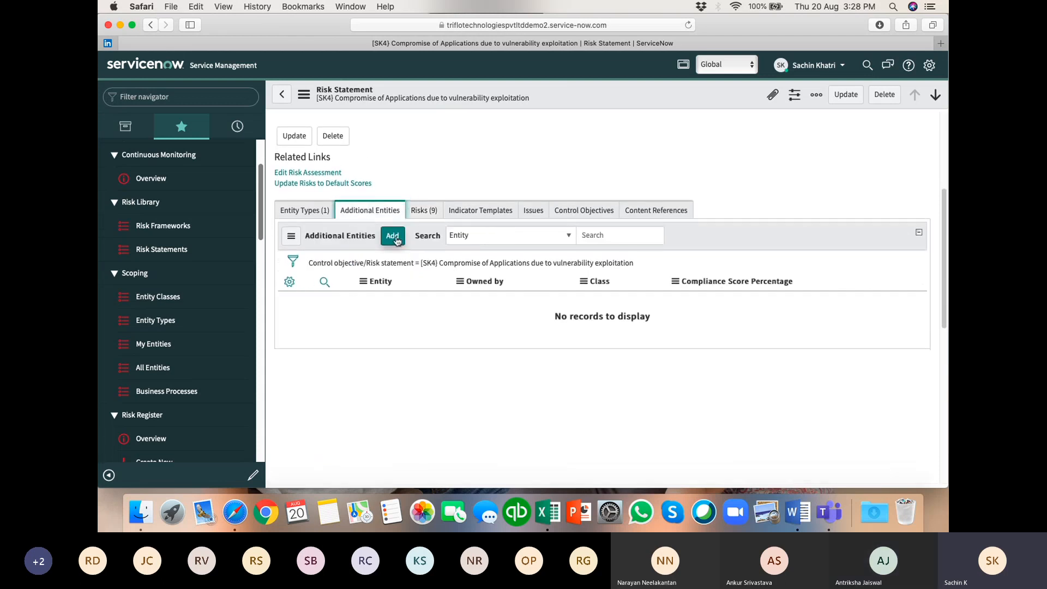
{"action": "left_click", "coordinate": [393, 236]}
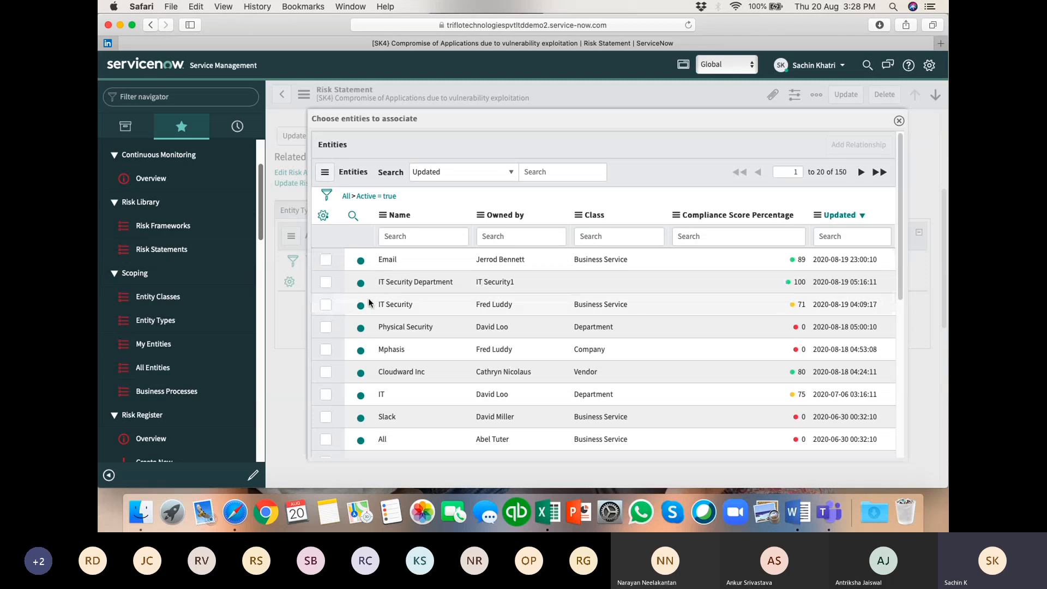
{"action": "left_click", "coordinate": [326, 327]}
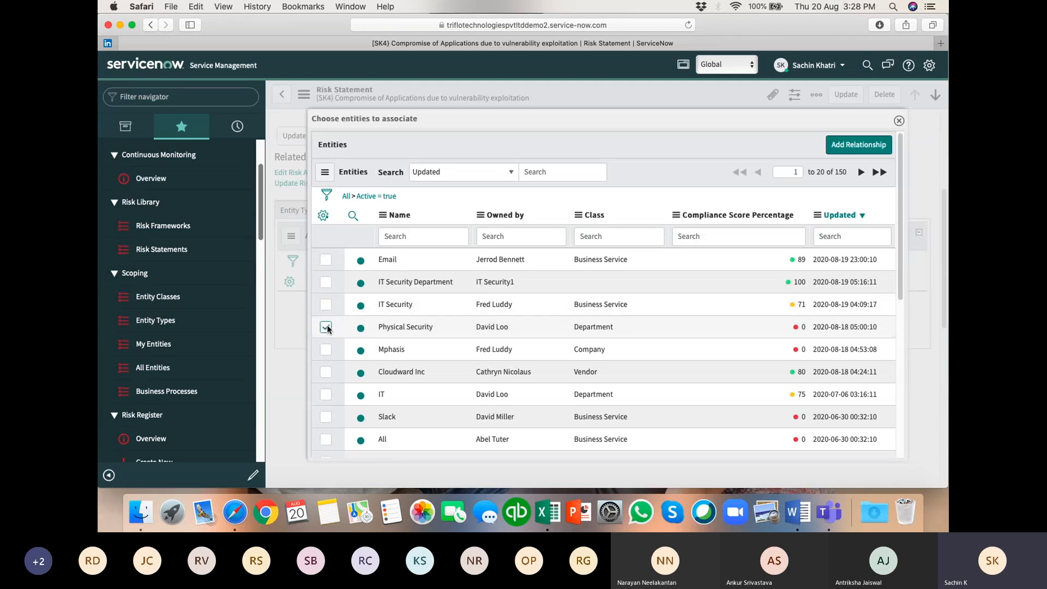
{"action": "left_click", "coordinate": [858, 147]}
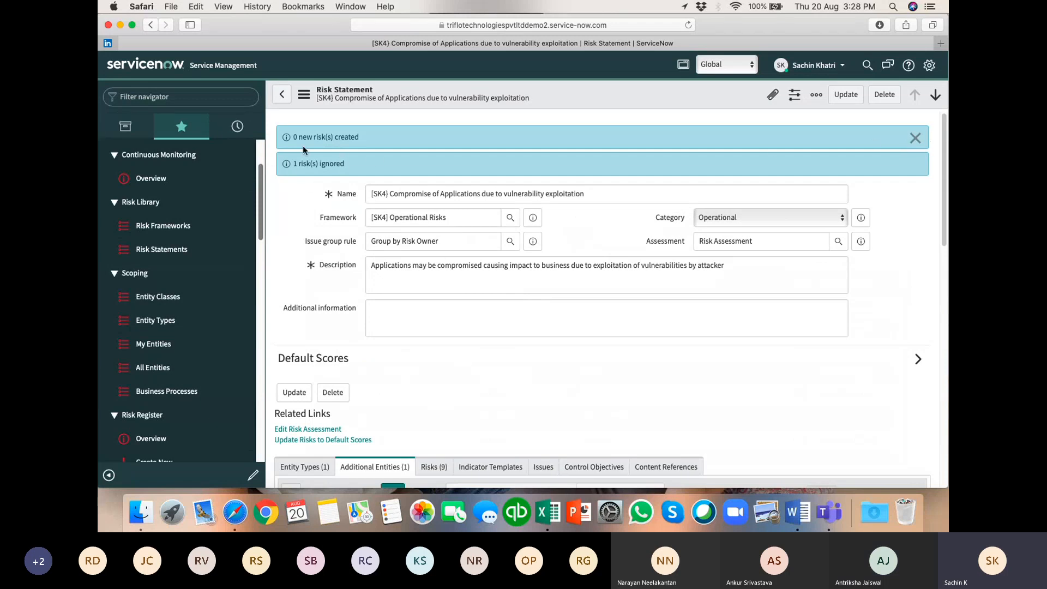
{"action": "left_click", "coordinate": [916, 139]}
Review the risk statement's additional entities and the entities listed under its risks.
{"action": "scroll", "coordinate": [474, 344], "scroll_direction": "down", "scroll_amount": 5}
{"action": "right_click", "coordinate": [390, 241]}
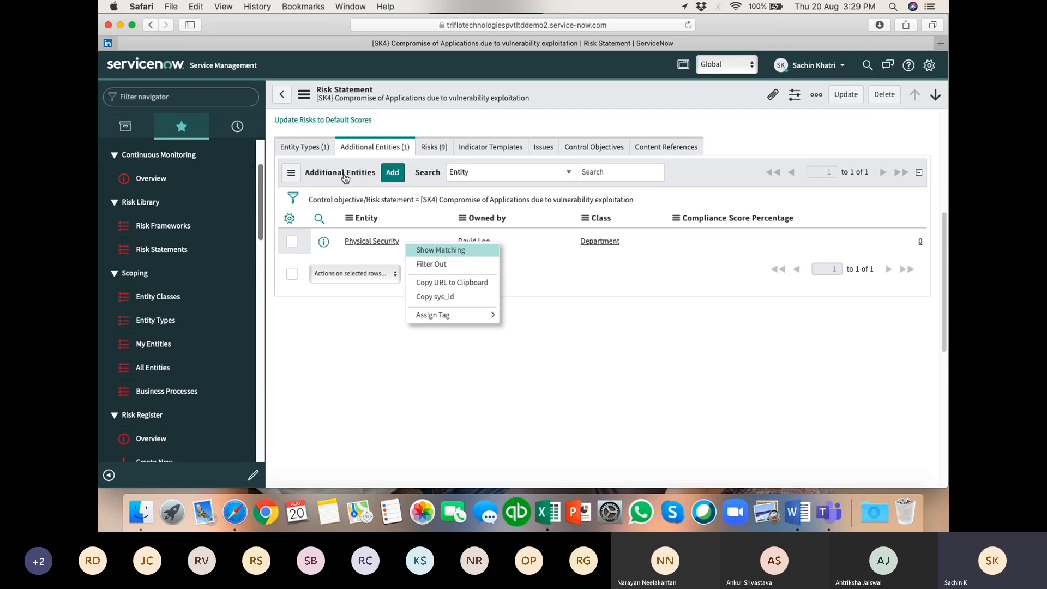
{"action": "left_click", "coordinate": [305, 146]}
{"action": "left_click", "coordinate": [434, 147]}
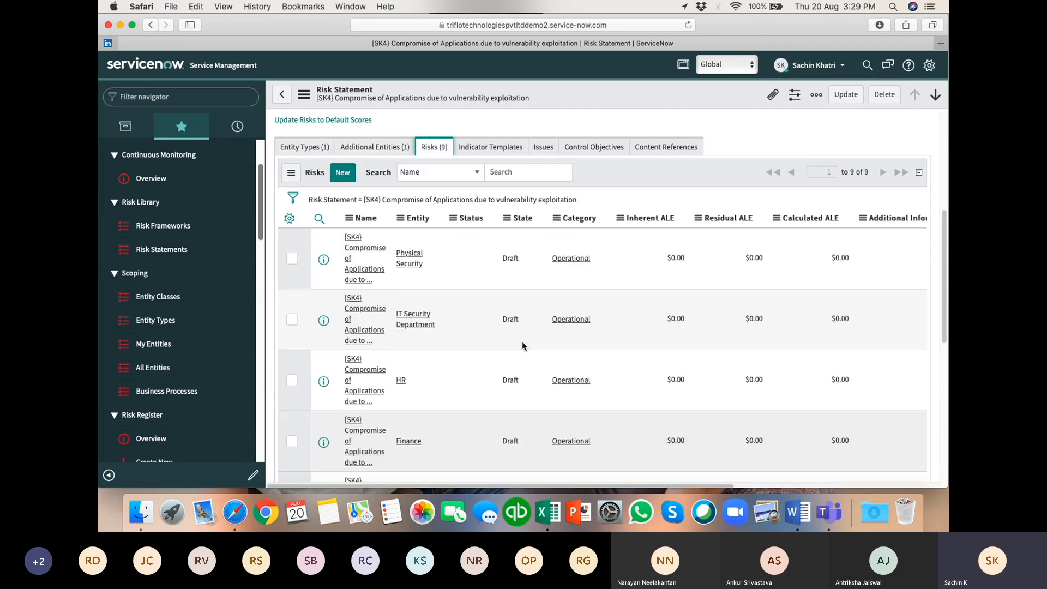
{"action": "scroll", "coordinate": [490, 355], "scroll_direction": "down", "scroll_amount": 8}
{"action": "scroll", "coordinate": [490, 359], "scroll_direction": "up", "scroll_amount": 5}
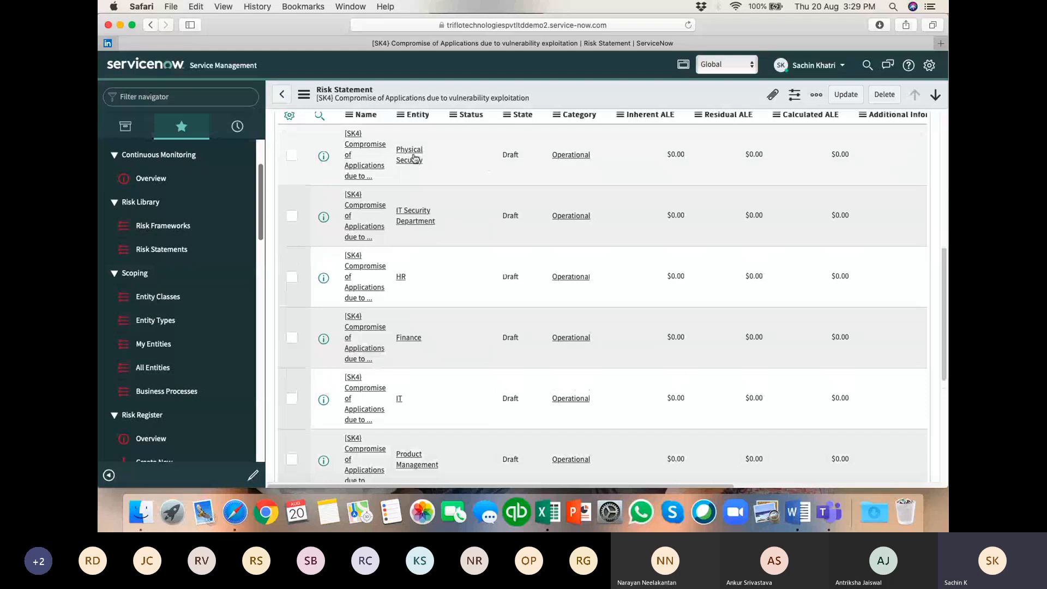
{"action": "scroll", "coordinate": [426, 175], "scroll_direction": "up", "scroll_amount": 2}
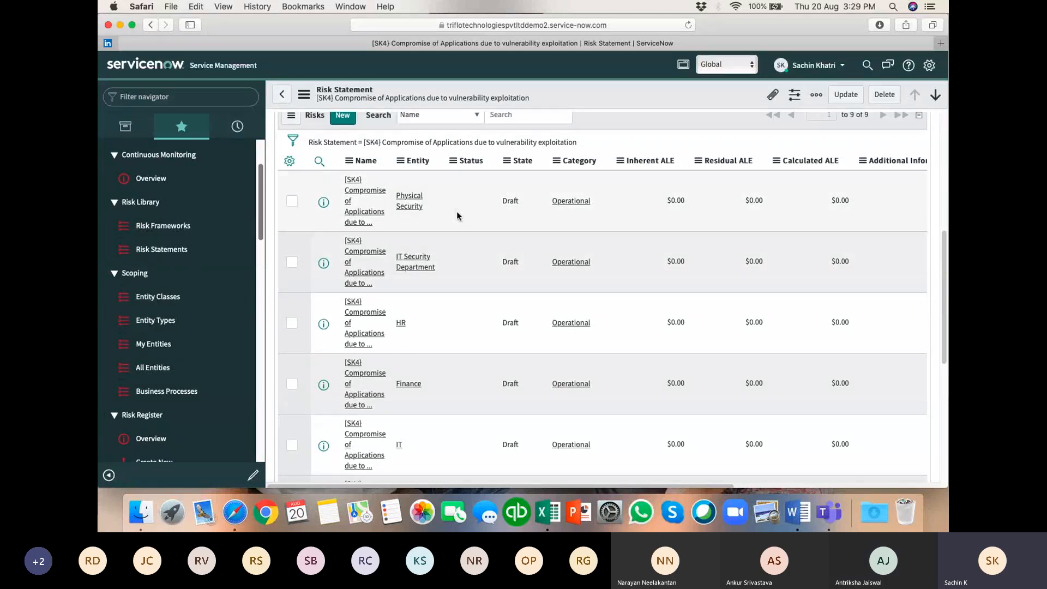
{"action": "scroll", "coordinate": [456, 215], "scroll_direction": "up", "scroll_amount": 1}
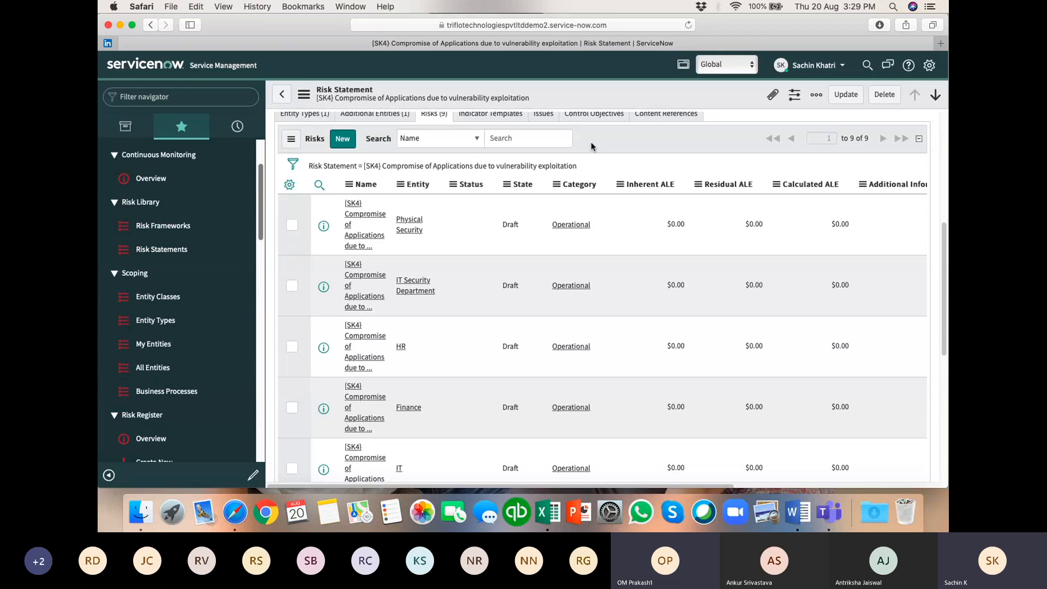
{"action": "scroll", "coordinate": [591, 142], "scroll_direction": "up", "scroll_amount": 2}
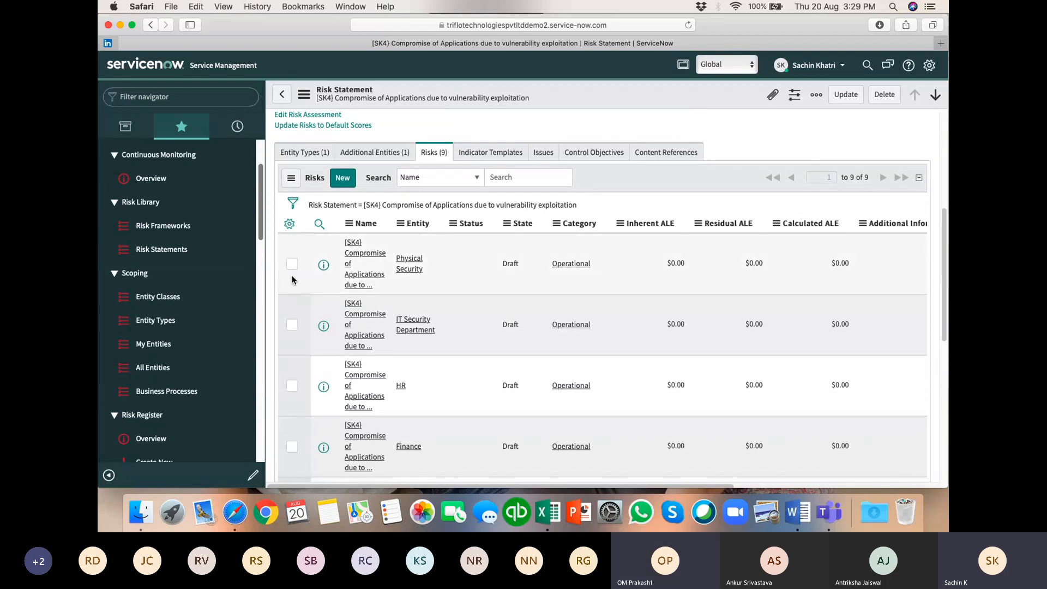
{"action": "scroll", "coordinate": [499, 293], "scroll_direction": "down", "scroll_amount": 1}
{"action": "scroll", "coordinate": [499, 294], "scroll_direction": "up", "scroll_amount": 1}
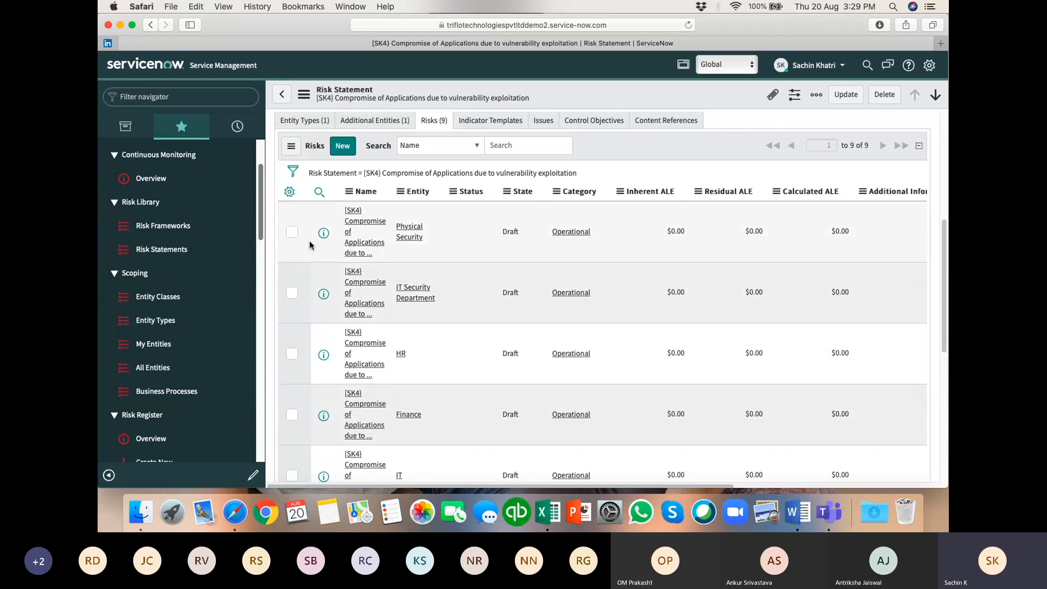
{"action": "left_click", "coordinate": [292, 232]}
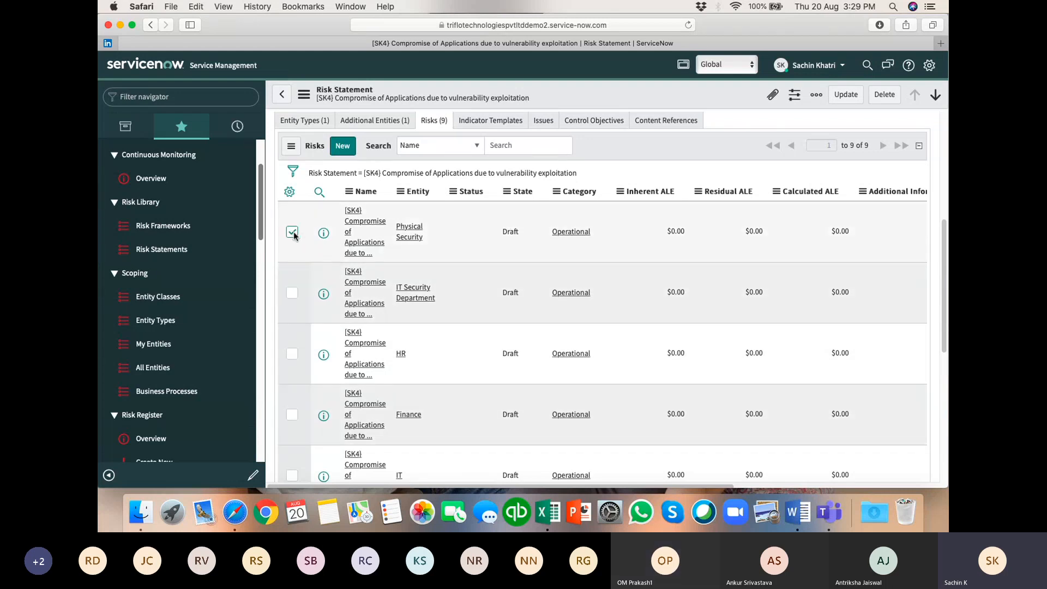
{"action": "left_click", "coordinate": [292, 293]}
{"action": "left_click", "coordinate": [293, 354]}
{"action": "scroll", "coordinate": [407, 342], "scroll_direction": "down", "scroll_amount": 6}
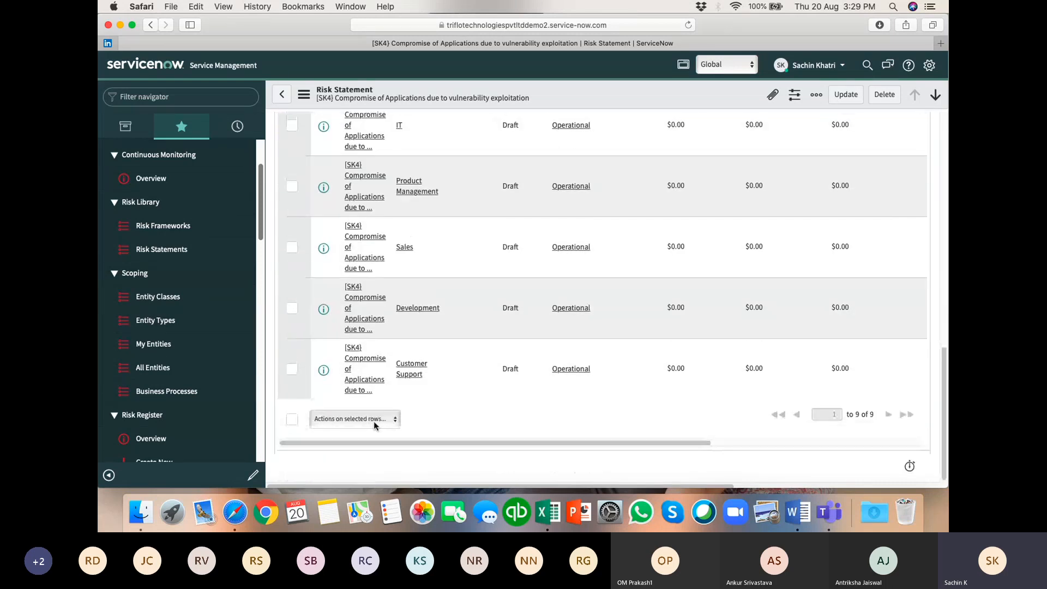
{"action": "scroll", "coordinate": [508, 302], "scroll_direction": "up", "scroll_amount": 4}
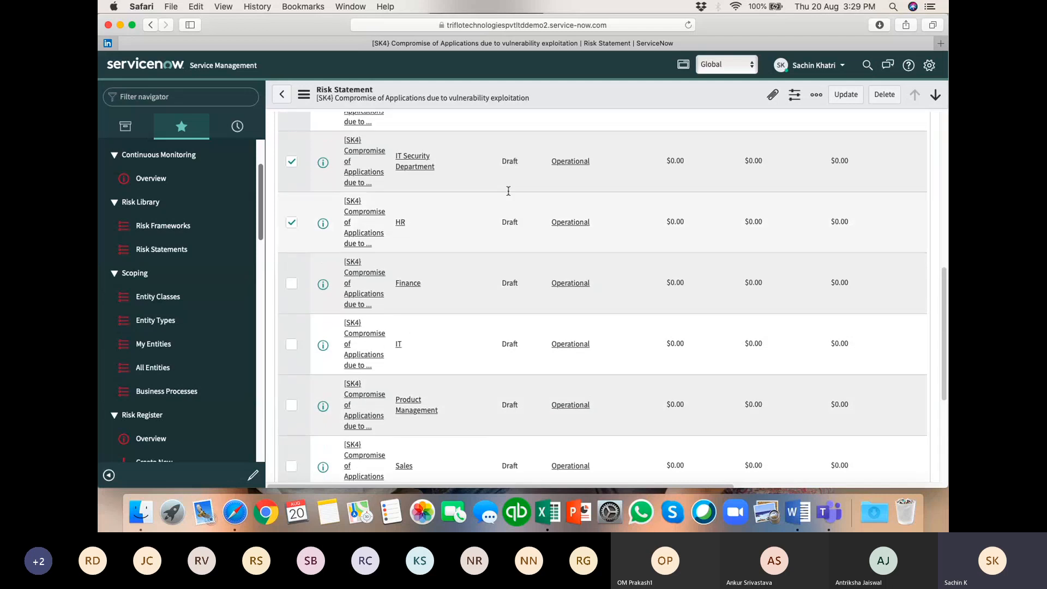
{"action": "scroll", "coordinate": [500, 273], "scroll_direction": "up", "scroll_amount": 2}
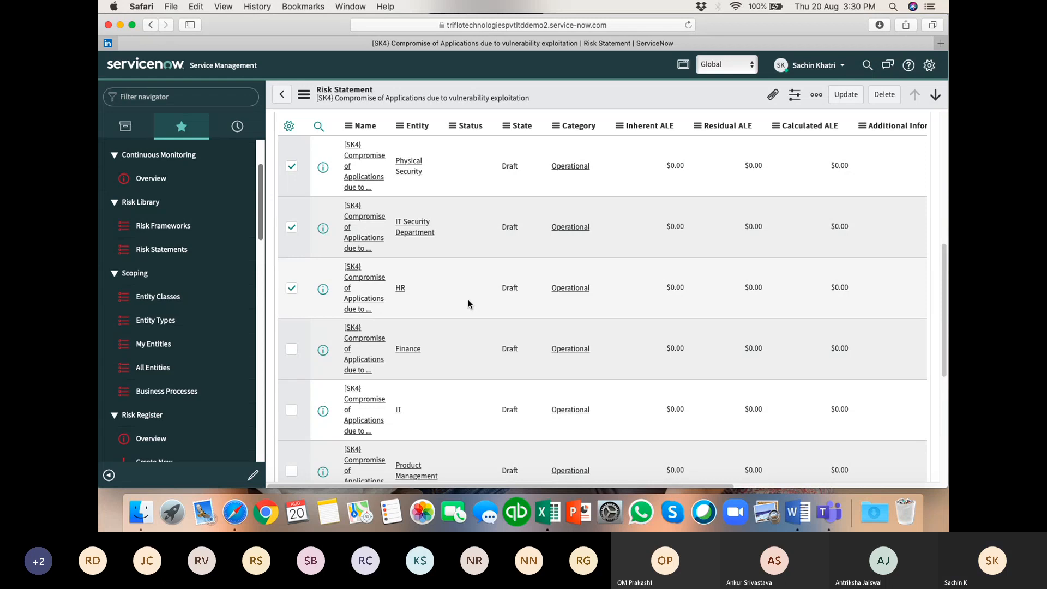
{"action": "left_click", "coordinate": [291, 288]}
{"action": "left_click", "coordinate": [292, 227]}
{"action": "left_click", "coordinate": [292, 168]}
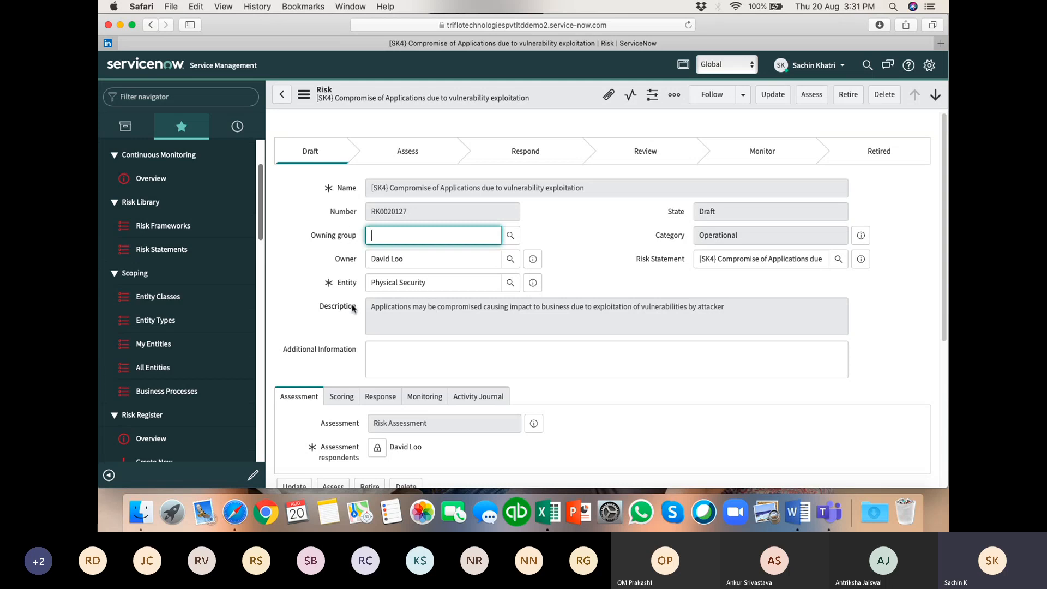
Change the owner of the Physical Security department's risk to the signed-in user.
{"action": "left_click", "coordinate": [406, 260]}
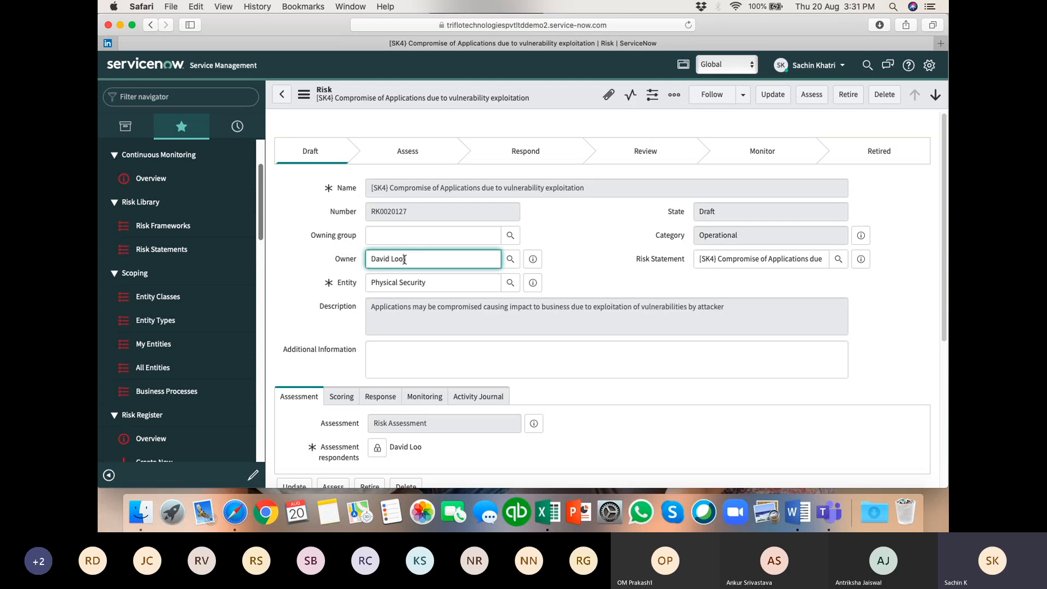
{"action": "left_click_drag", "start_coordinate": [404, 260], "coordinate": [363, 261]}
{"action": "type", "text": "sachin"}
{"action": "left_click", "coordinate": [405, 283]}
{"action": "left_click", "coordinate": [581, 267]}
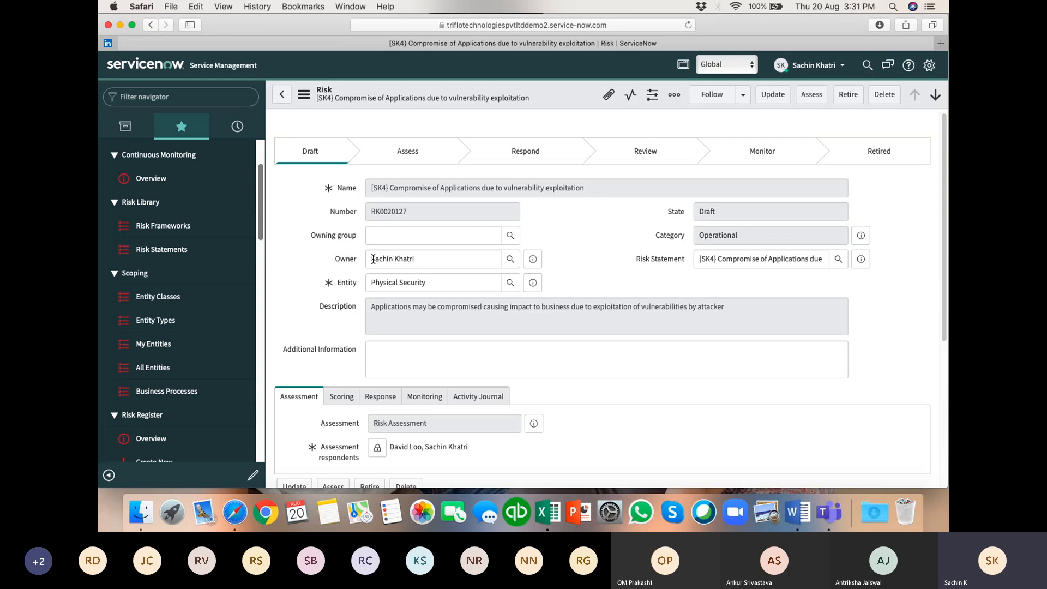
{"action": "left_click_drag", "start_coordinate": [370, 259], "coordinate": [417, 257]}
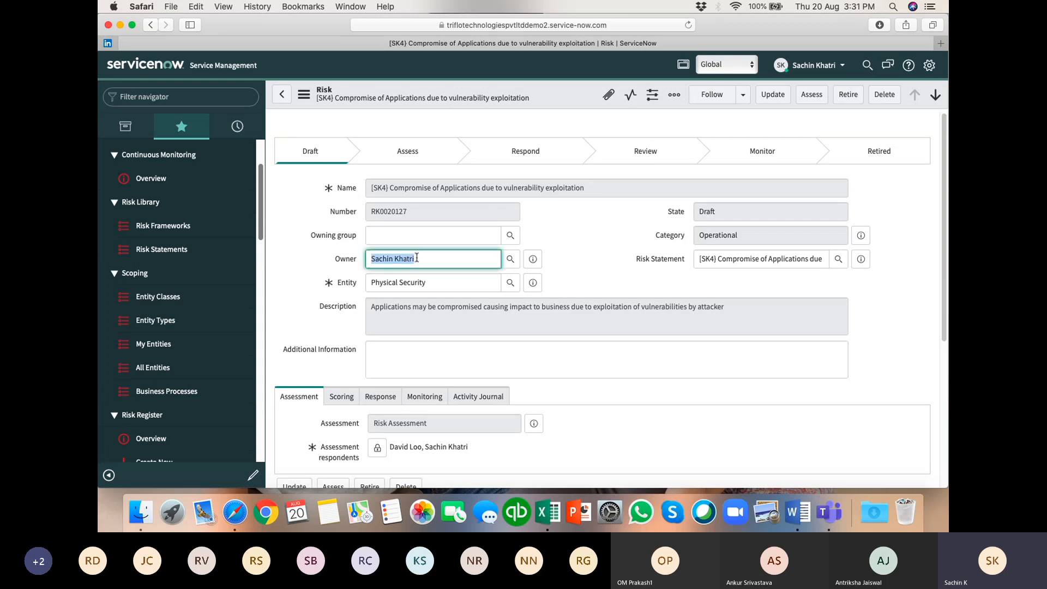
{"action": "left_click", "coordinate": [303, 263]}
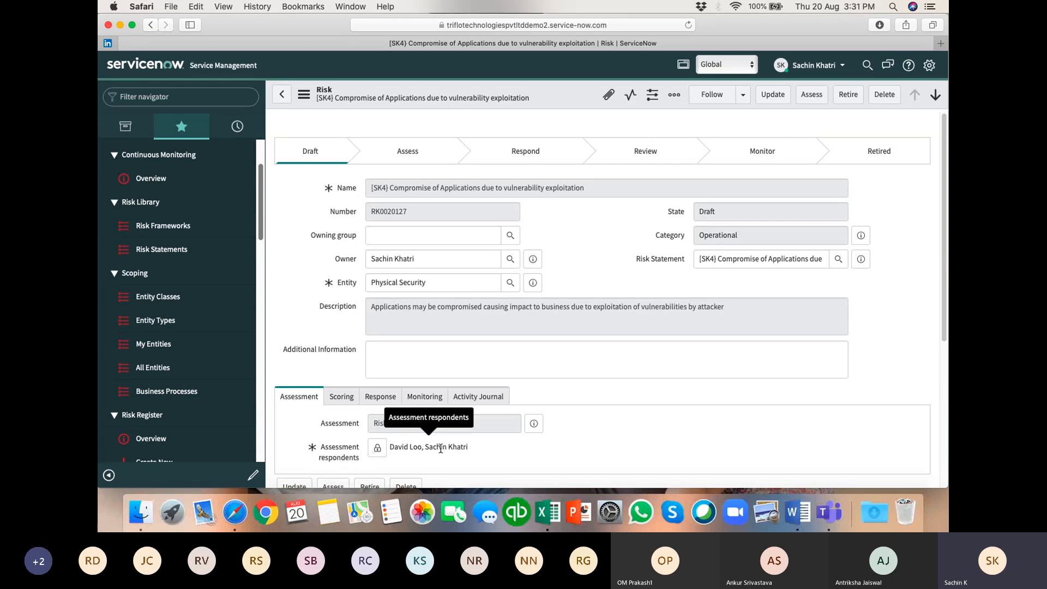
Unlock the risk's assessment respondents, add another colleague by name, and remove the previous owner from the list.
{"action": "scroll", "coordinate": [470, 444], "scroll_direction": "down", "scroll_amount": 2}
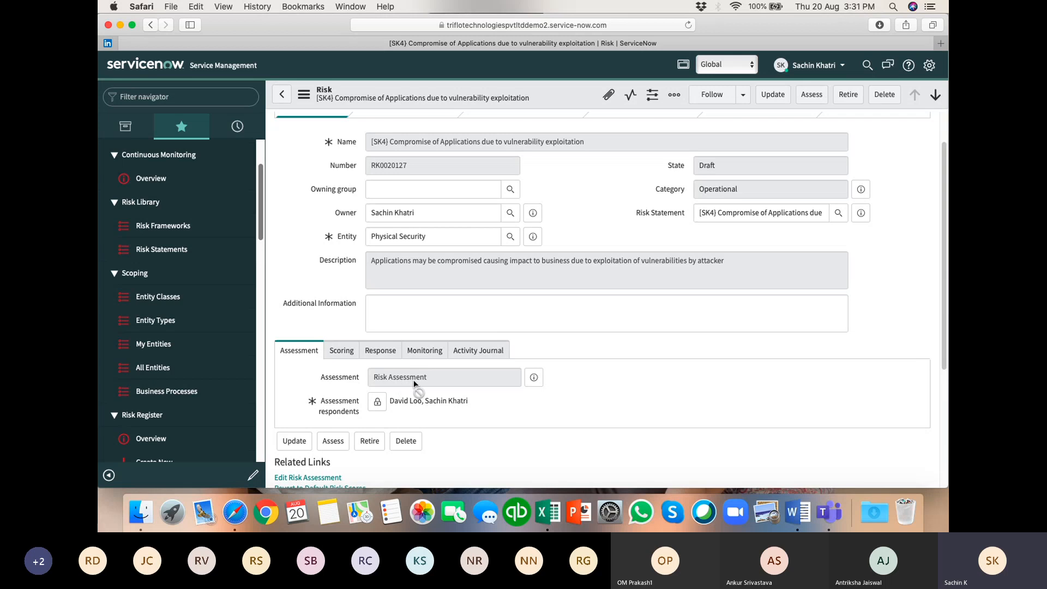
{"action": "left_click", "coordinate": [378, 405]}
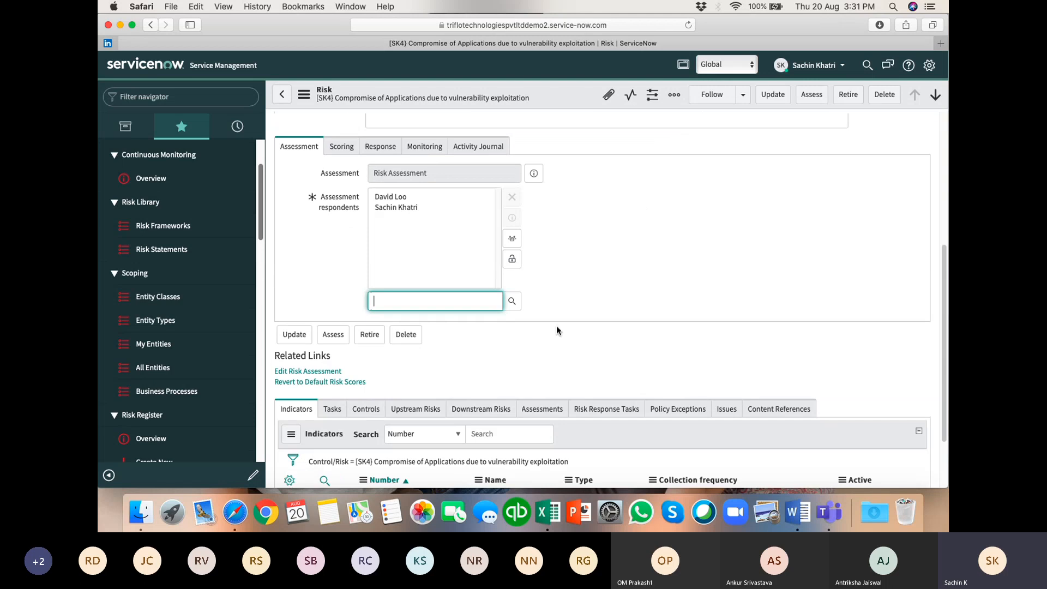
{"action": "scroll", "coordinate": [546, 246], "scroll_direction": "up", "scroll_amount": 1}
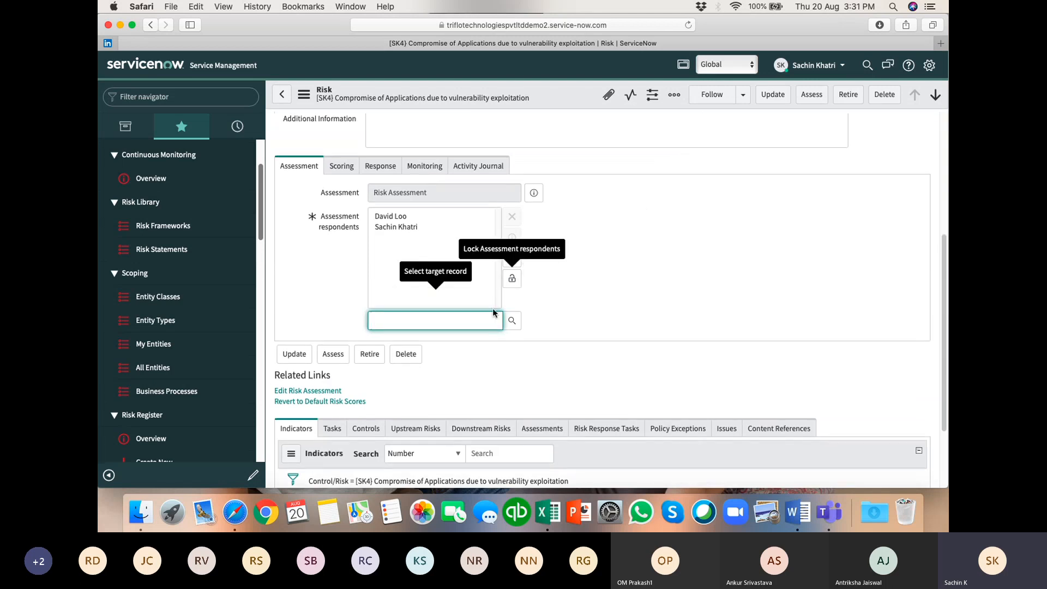
{"action": "type", "text": "narayan"}
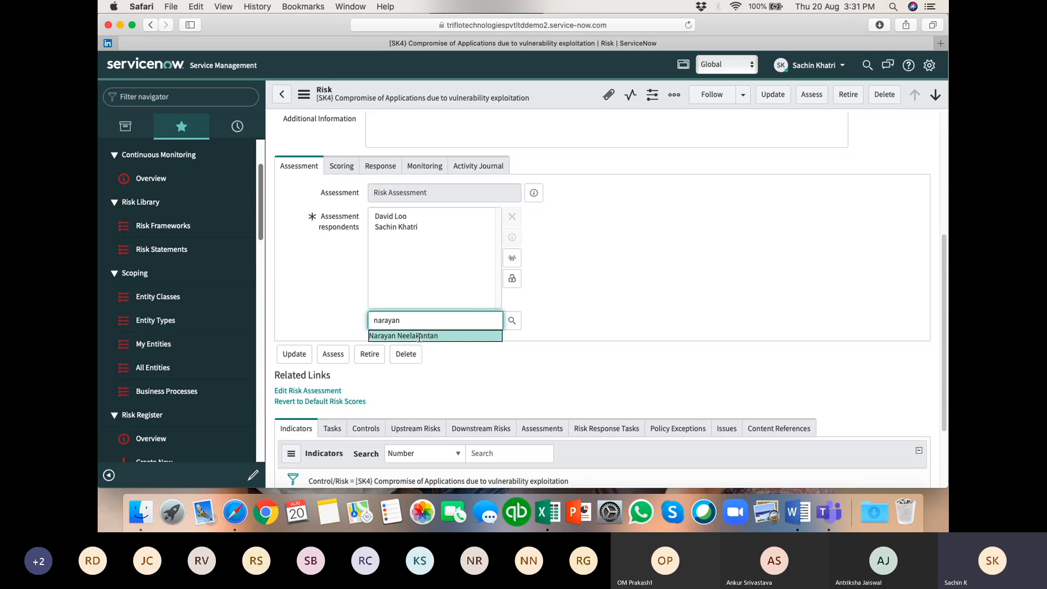
{"action": "left_click", "coordinate": [404, 343]}
{"action": "left_click", "coordinate": [390, 216]}
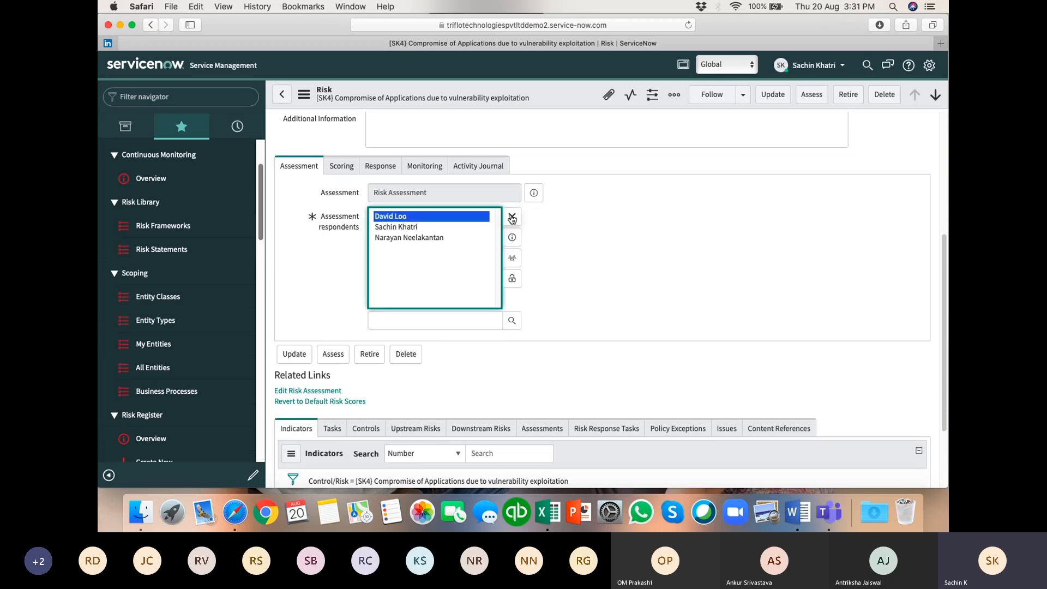
{"action": "left_click", "coordinate": [513, 217]}
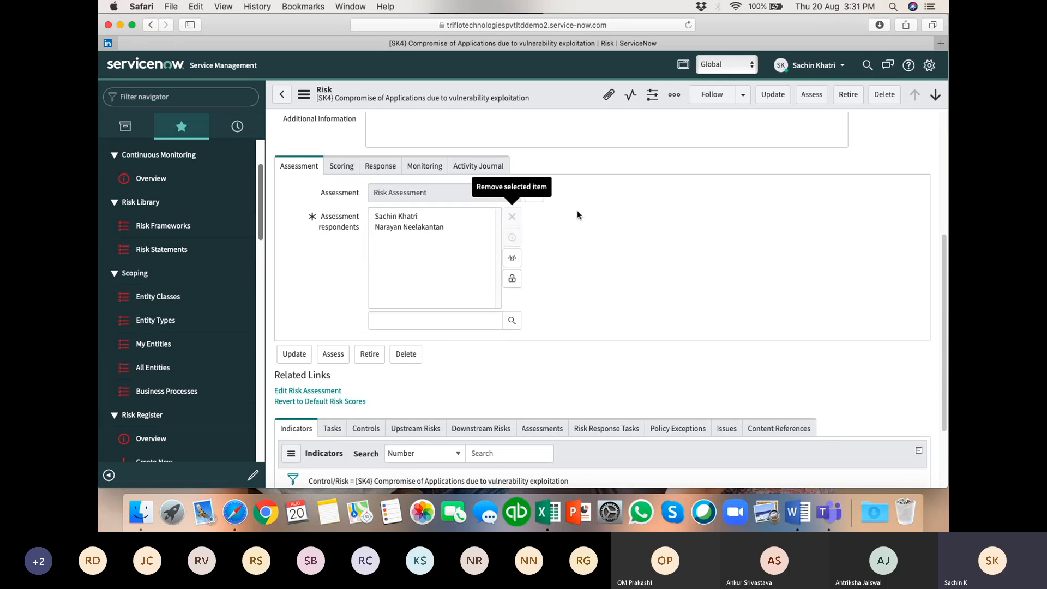
Remove the added colleague from the assessment respondents, leaving only the risk's new owner, and lock the list.
{"action": "left_click", "coordinate": [431, 228]}
{"action": "left_click", "coordinate": [413, 216]}
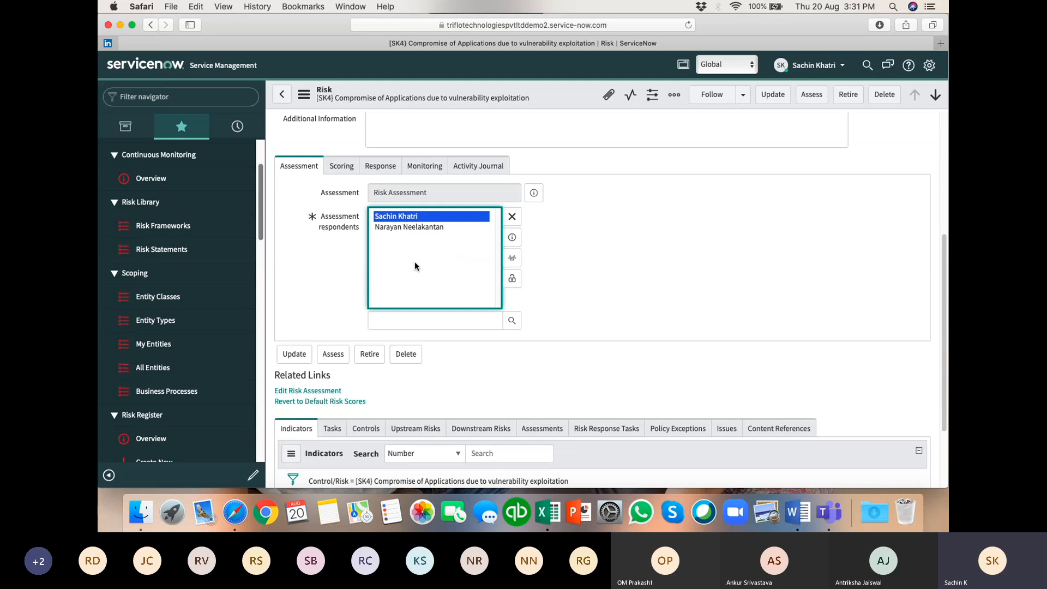
{"action": "left_click", "coordinate": [420, 228]}
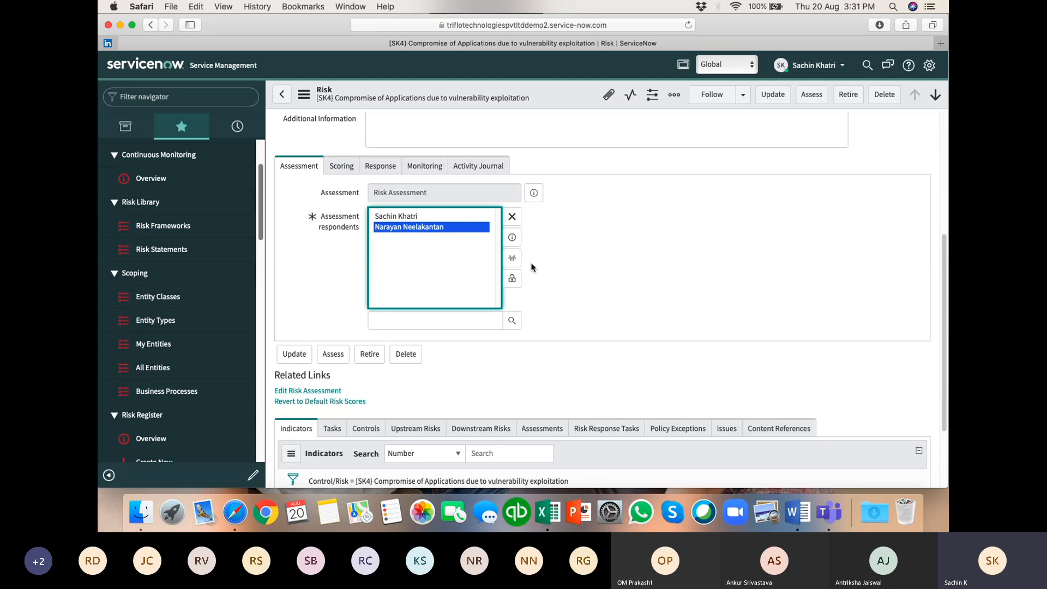
{"action": "left_click", "coordinate": [438, 320]}
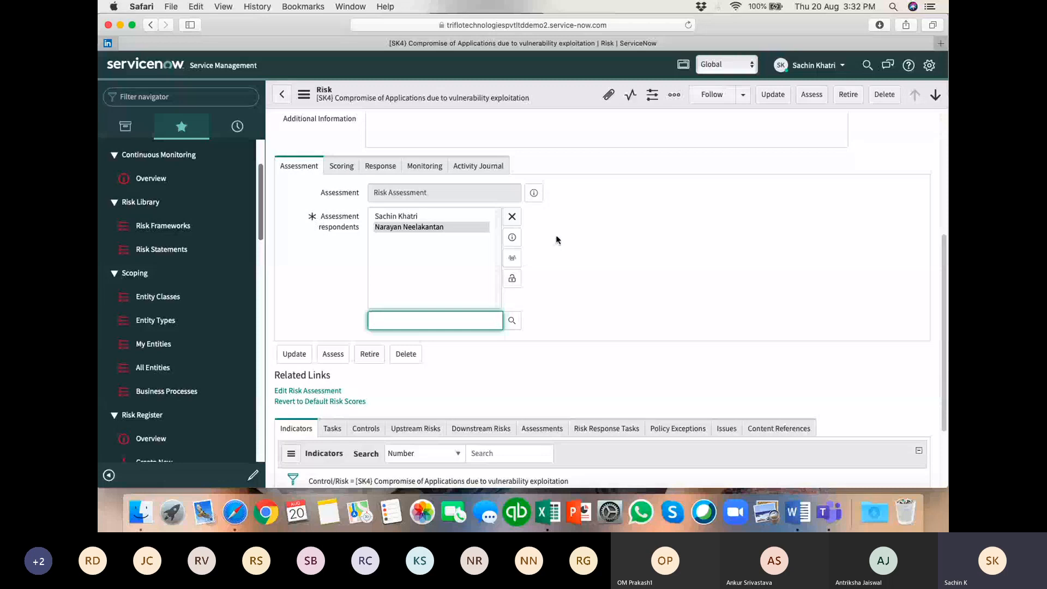
{"action": "left_click", "coordinate": [454, 228]}
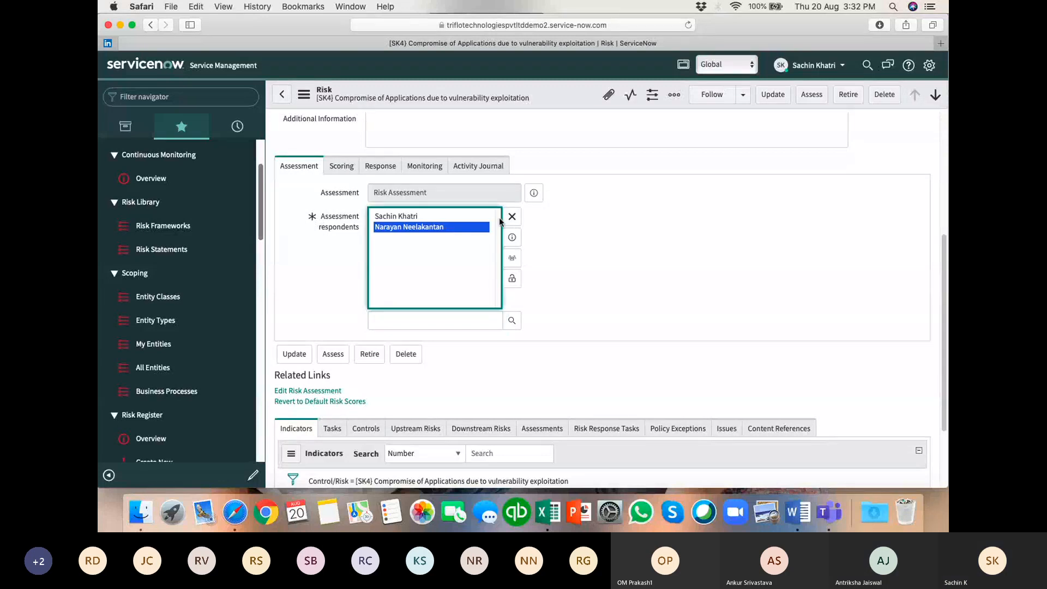
{"action": "left_click", "coordinate": [512, 217]}
{"action": "left_click", "coordinate": [512, 279]}
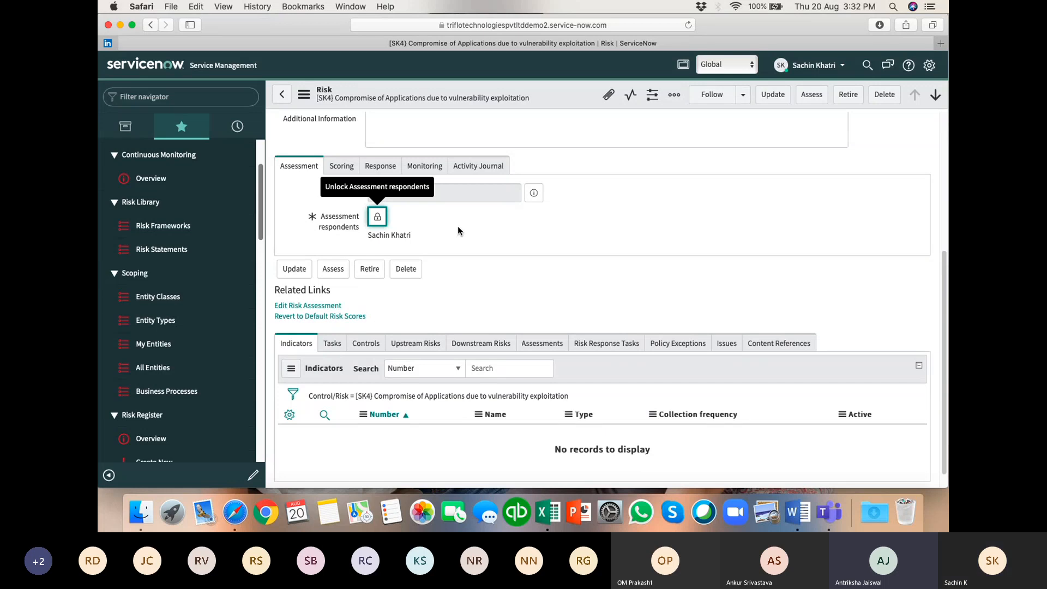
Unlock the assessment respondents and examine the users available in the enlarged user lookup, closing it without choosing anyone.
{"action": "left_click", "coordinate": [378, 218]}
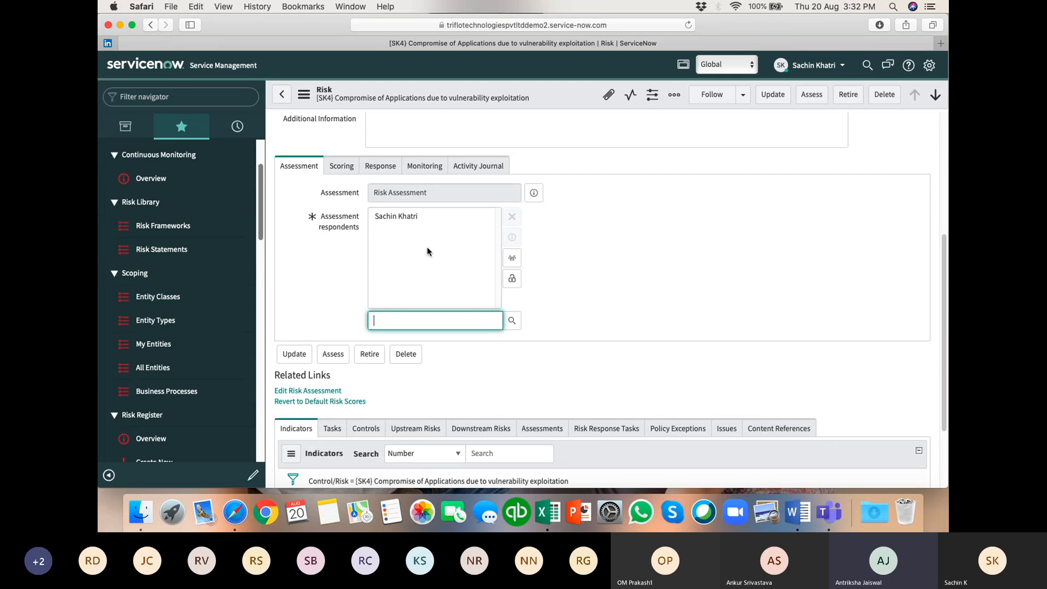
{"action": "left_click", "coordinate": [512, 320]}
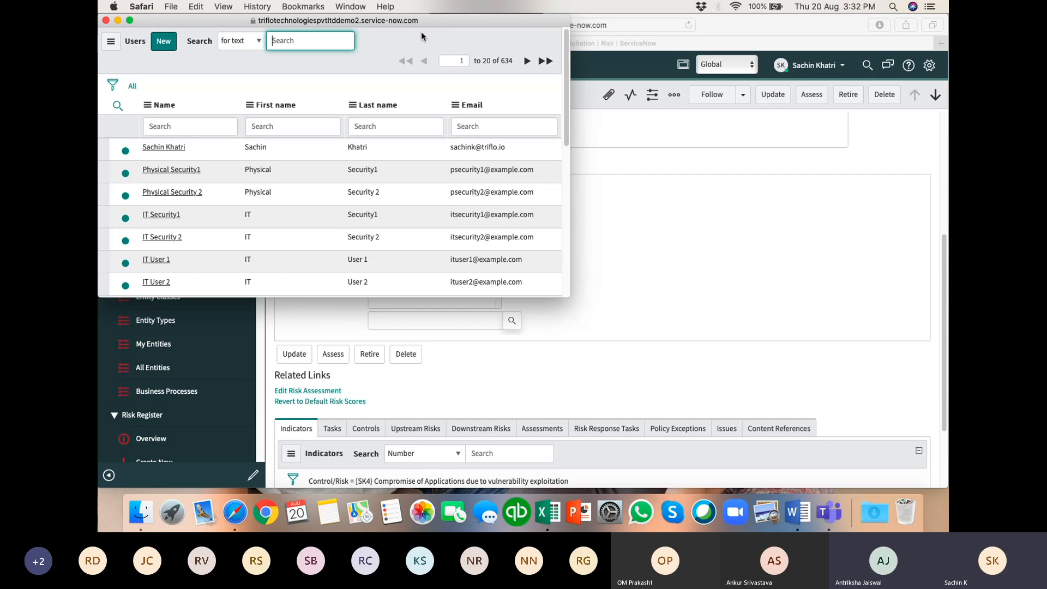
{"action": "mouse_move", "coordinate": [383, 40]}
{"action": "left_mouse_down"}
{"action": "mouse_move", "coordinate": [432, 66]}
{"action": "mouse_move", "coordinate": [398, 43]}
{"action": "left_mouse_up"}
{"action": "left_click", "coordinate": [398, 42]}
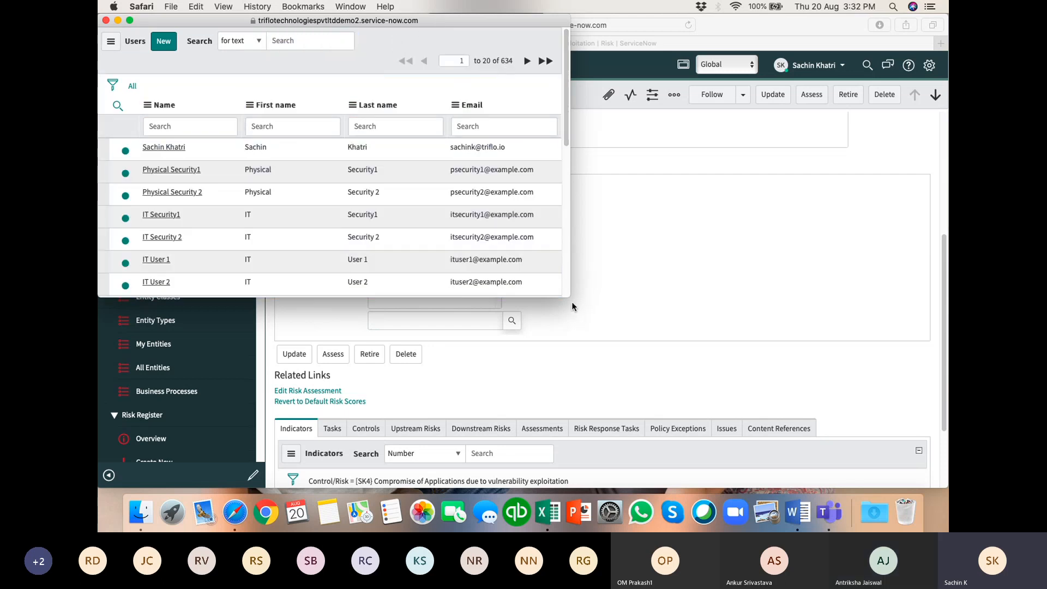
{"action": "left_click_drag", "start_coordinate": [566, 290], "coordinate": [683, 462]}
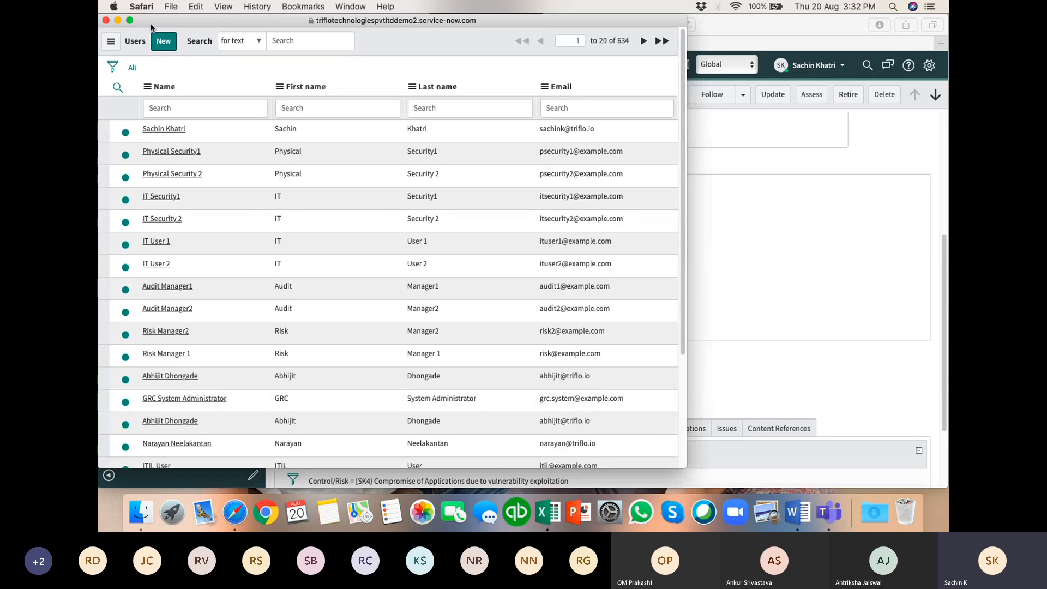
{"action": "mouse_move", "coordinate": [147, 23]}
{"action": "left_mouse_down"}
{"action": "mouse_move", "coordinate": [243, 28]}
{"action": "mouse_move", "coordinate": [155, 23]}
{"action": "left_mouse_up"}
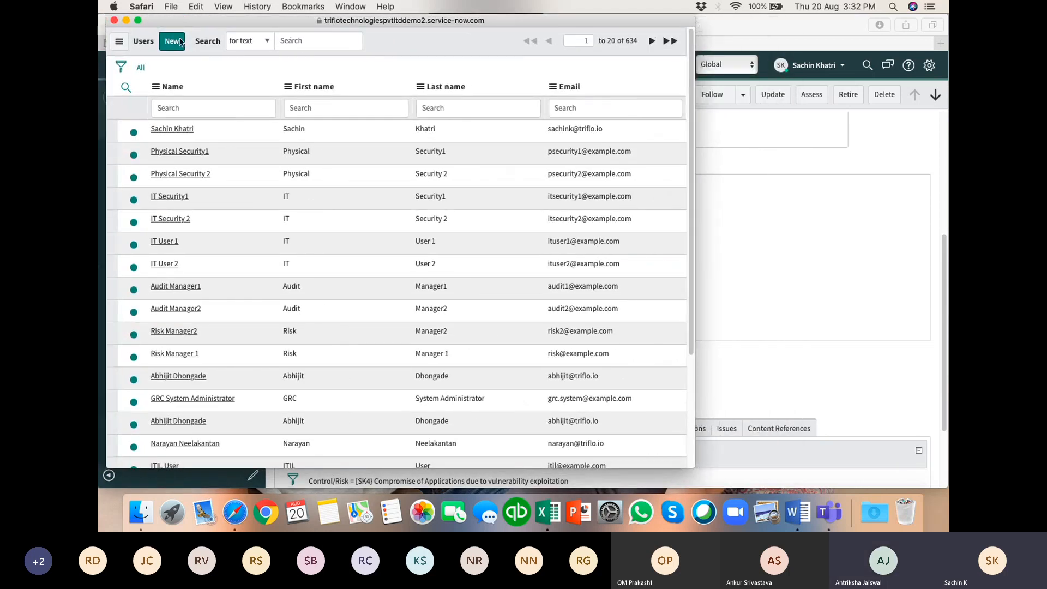
{"action": "left_click", "coordinate": [114, 20]}
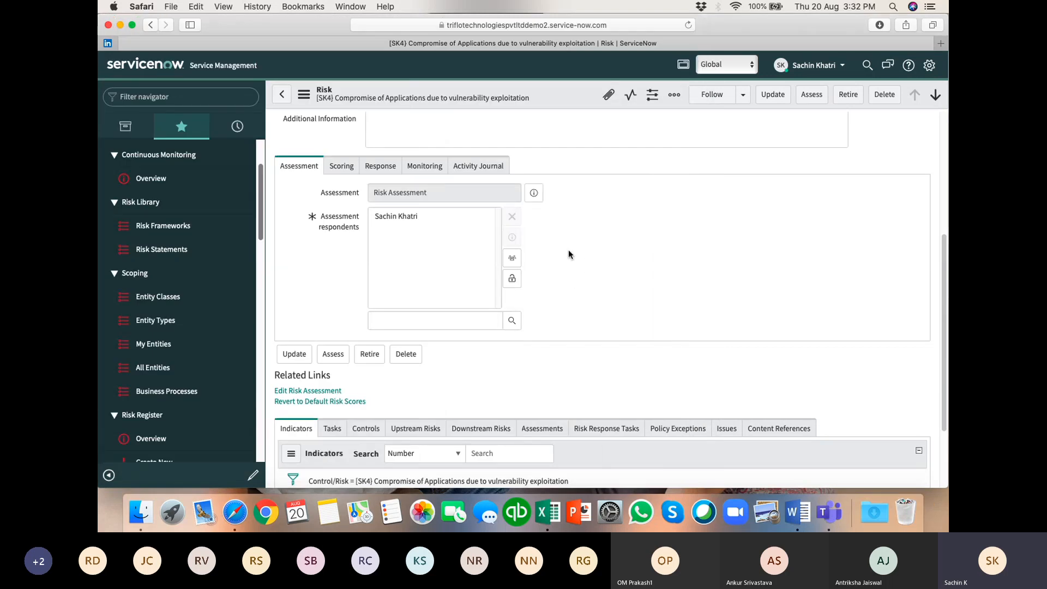
Review the risk's details and the respondent user lookup again without choosing anyone, and lock the assessment respondents.
{"action": "scroll", "coordinate": [568, 253], "scroll_direction": "up", "scroll_amount": 8}
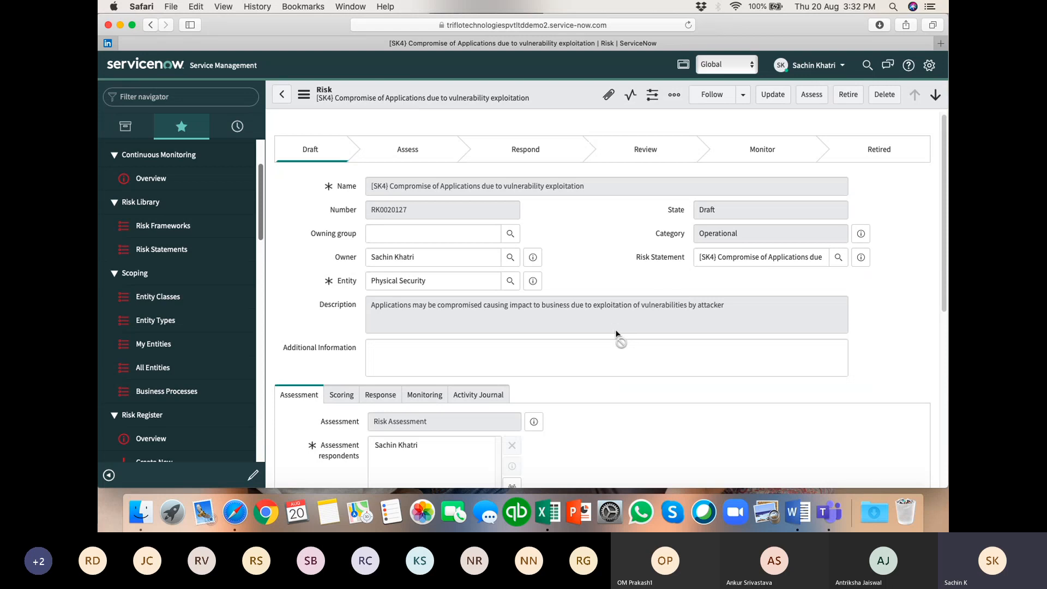
{"action": "scroll", "coordinate": [617, 334], "scroll_direction": "down", "scroll_amount": 5}
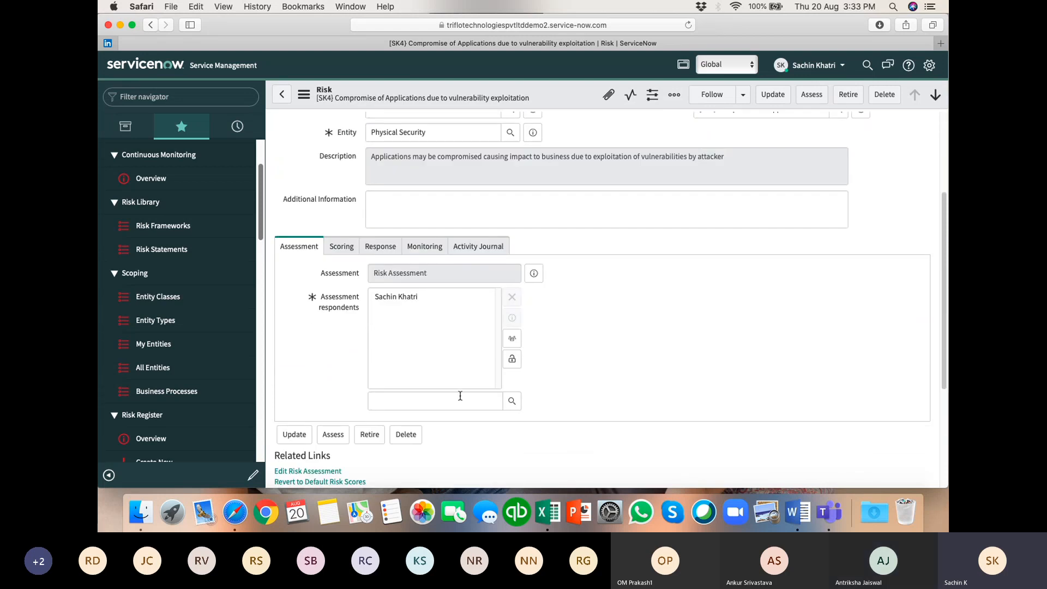
{"action": "left_click", "coordinate": [481, 402]}
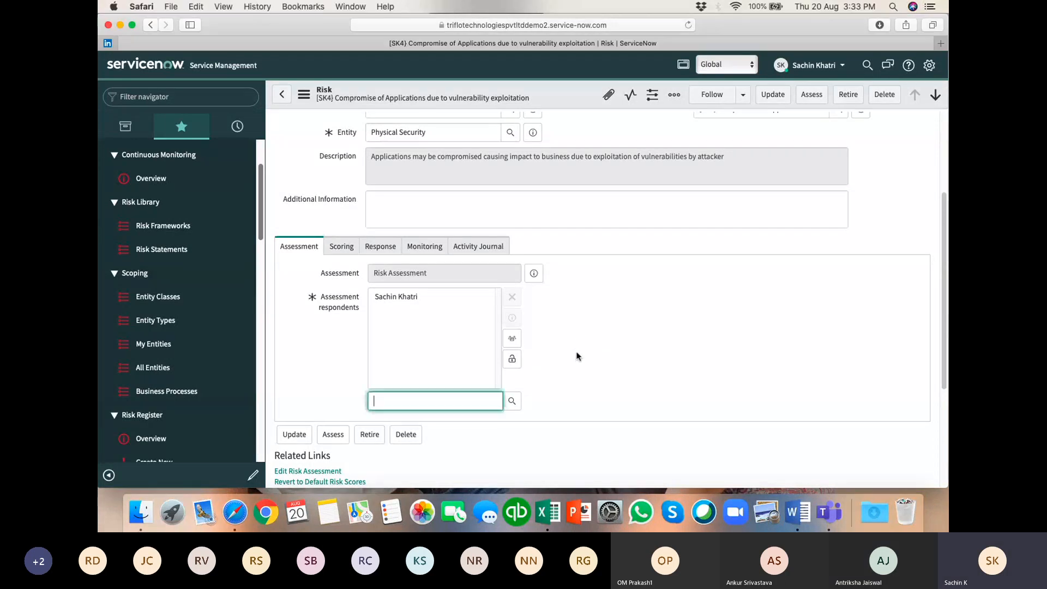
{"action": "left_click", "coordinate": [513, 402]}
{"action": "left_click_drag", "start_coordinate": [175, 214], "coordinate": [360, 151]}
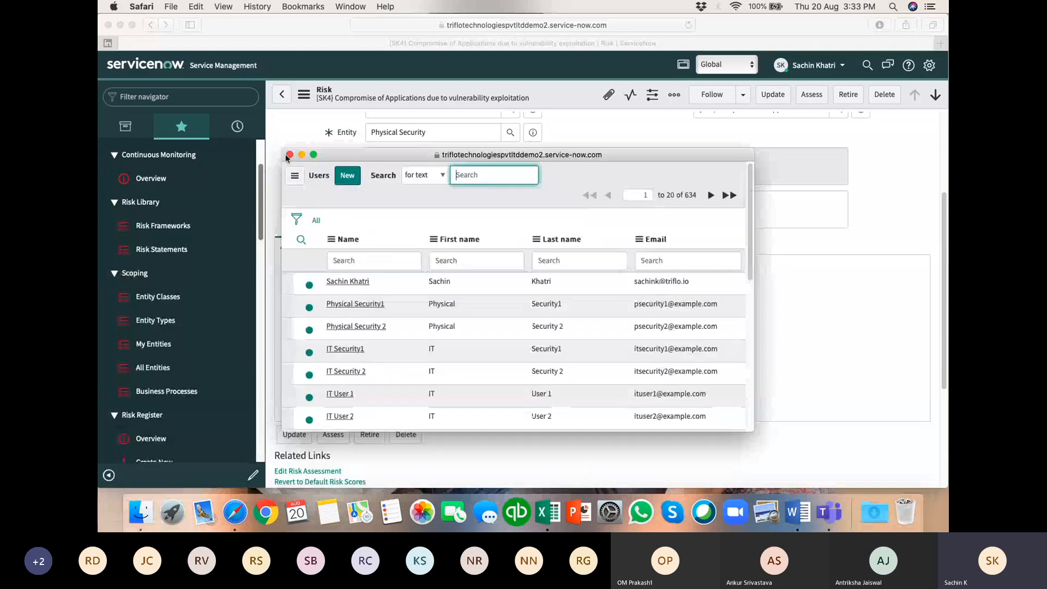
{"action": "left_click", "coordinate": [290, 155]}
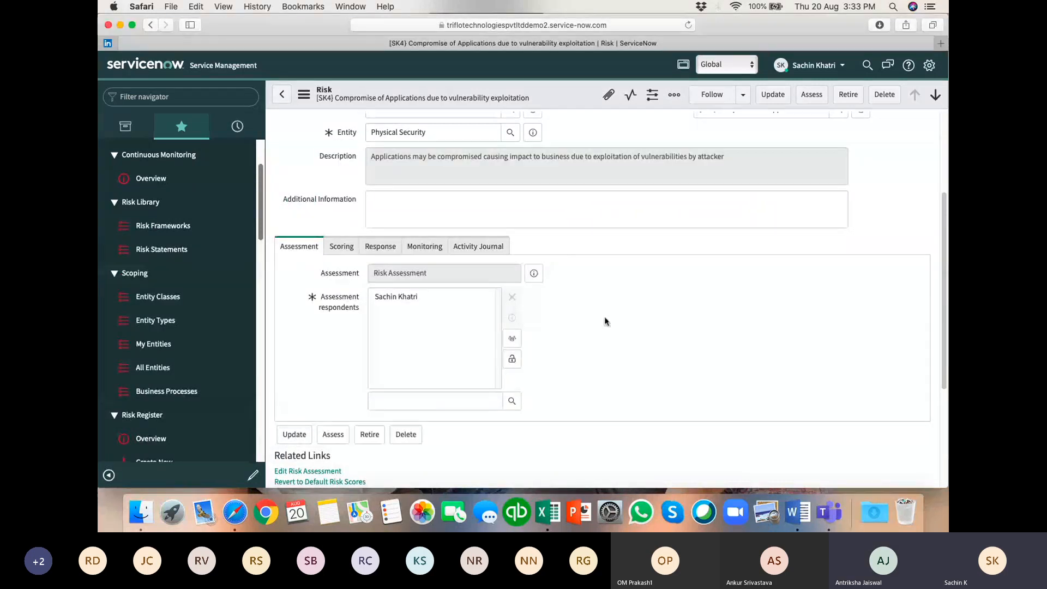
{"action": "left_click", "coordinate": [511, 360]}
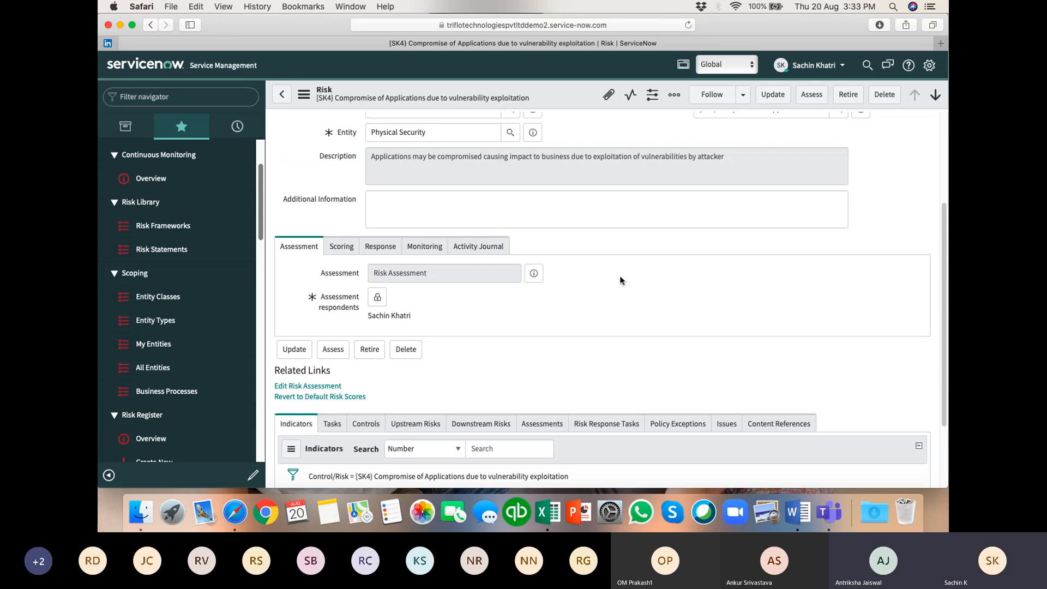
Review the Physical Security risk's main details and examine its scoring fields for inherent, residual and calculated values.
{"action": "scroll", "coordinate": [620, 281], "scroll_direction": "up", "scroll_amount": 4}
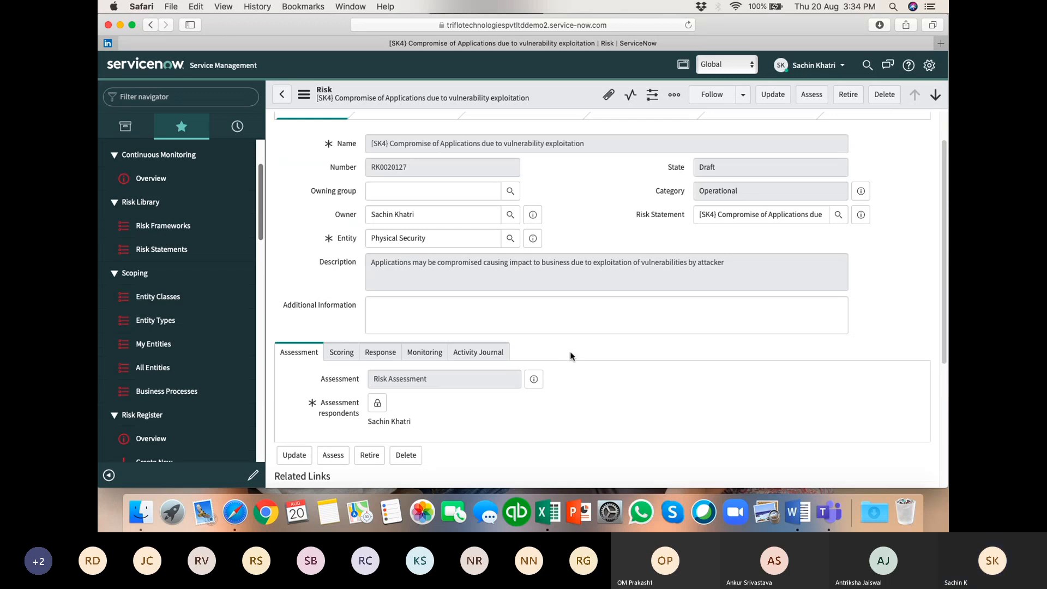
{"action": "scroll", "coordinate": [578, 354], "scroll_direction": "up", "scroll_amount": 2}
{"action": "scroll", "coordinate": [579, 354], "scroll_direction": "down", "scroll_amount": 3}
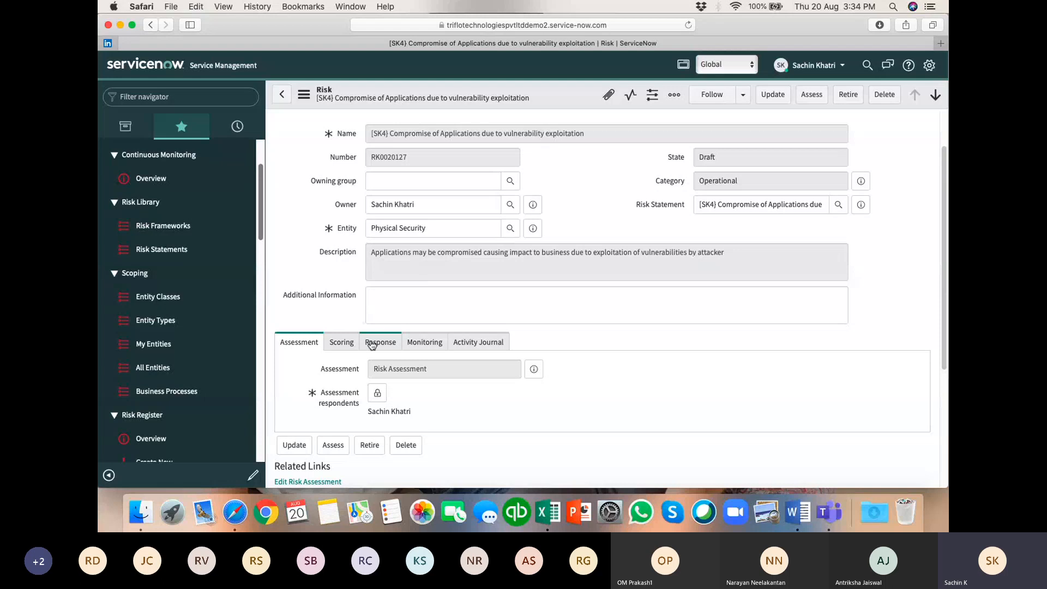
{"action": "left_click", "coordinate": [342, 344]}
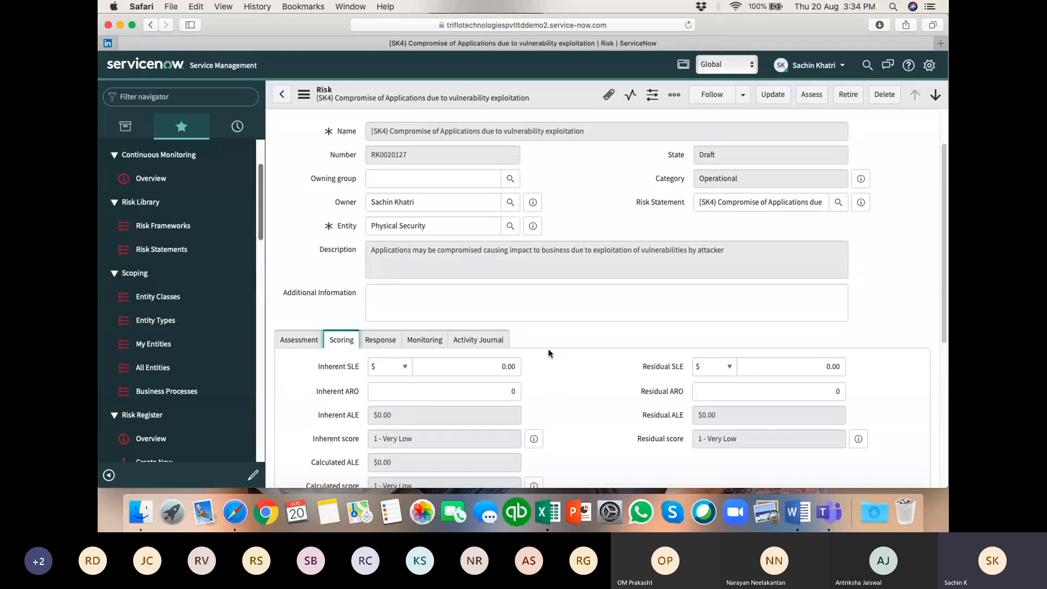
{"action": "scroll", "coordinate": [570, 351], "scroll_direction": "down", "scroll_amount": 3}
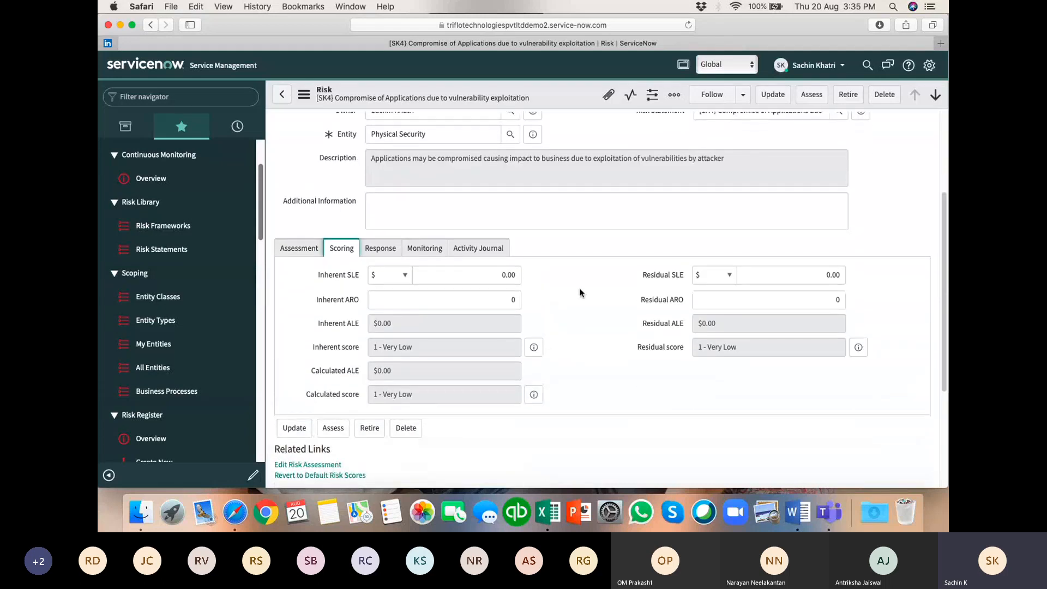
{"action": "scroll", "coordinate": [557, 234], "scroll_direction": "up", "scroll_amount": 3}
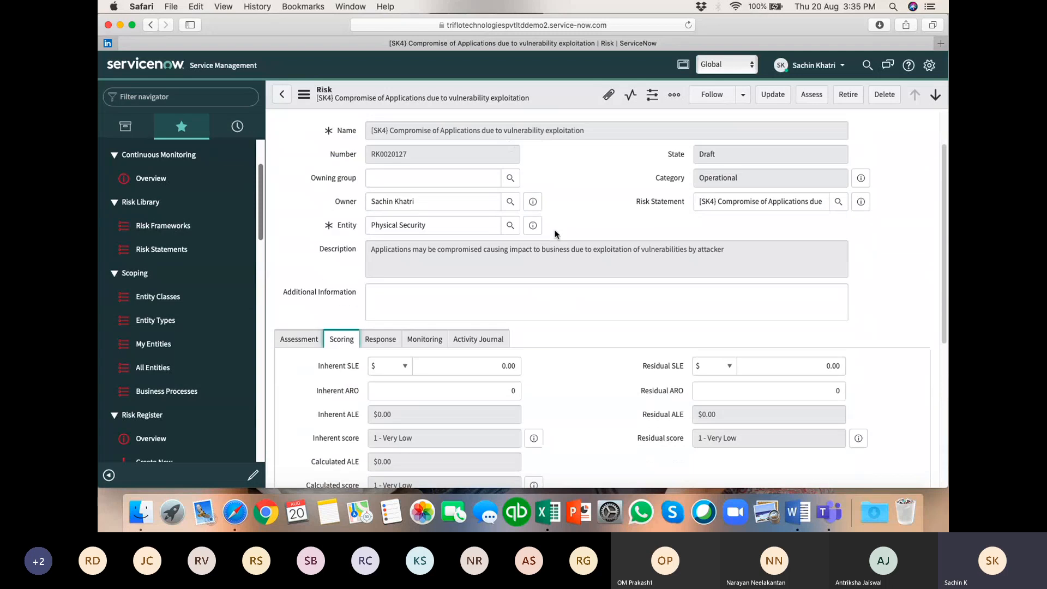
{"action": "scroll", "coordinate": [555, 230], "scroll_direction": "down", "scroll_amount": 1}
{"action": "scroll", "coordinate": [574, 304], "scroll_direction": "up", "scroll_amount": 3}
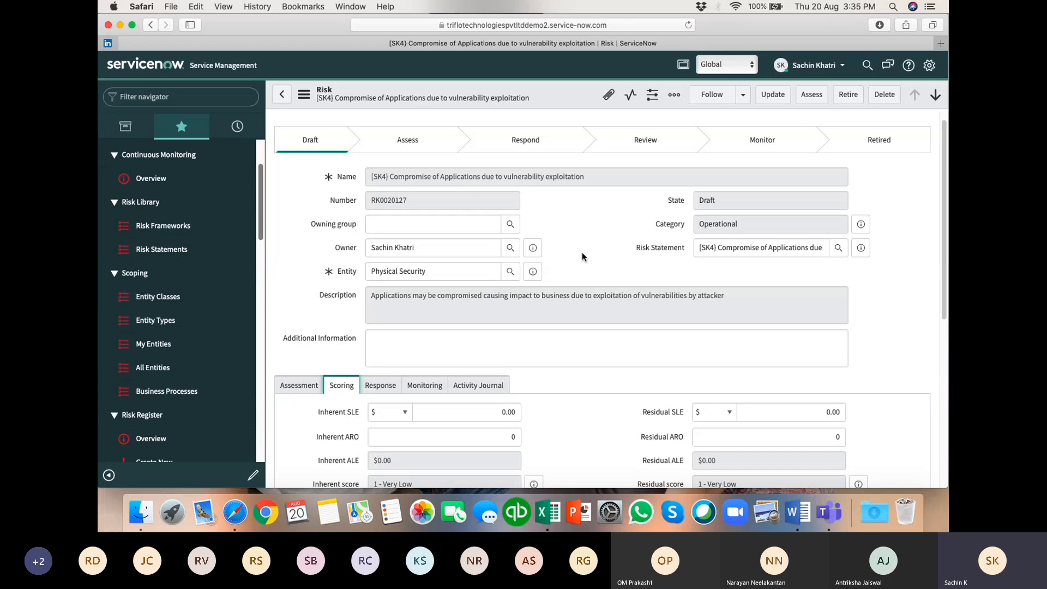
{"action": "scroll", "coordinate": [579, 249], "scroll_direction": "down", "scroll_amount": 5}
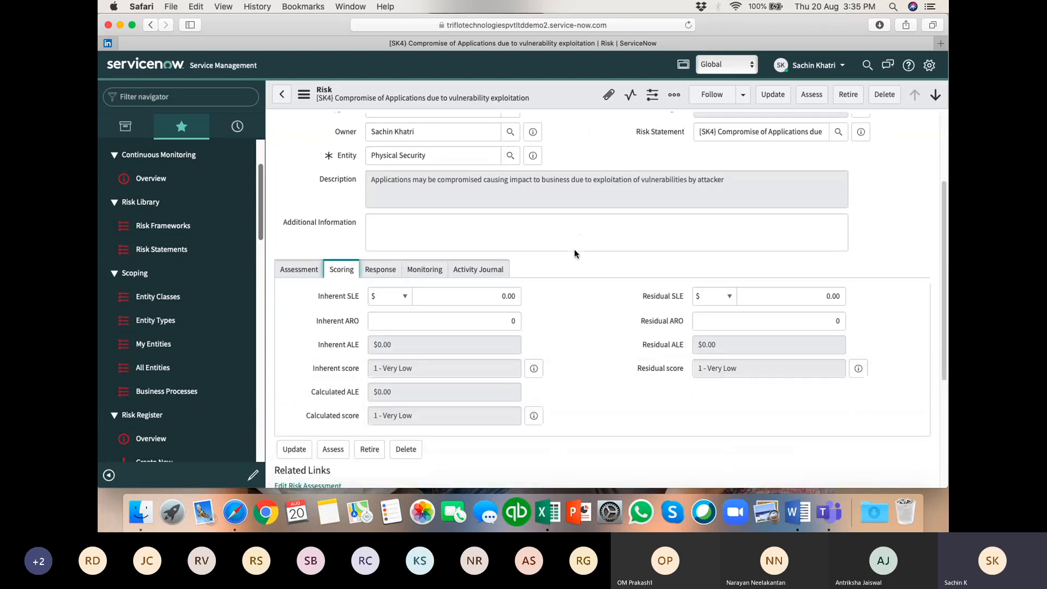
{"action": "scroll", "coordinate": [569, 254], "scroll_direction": "up", "scroll_amount": 4}
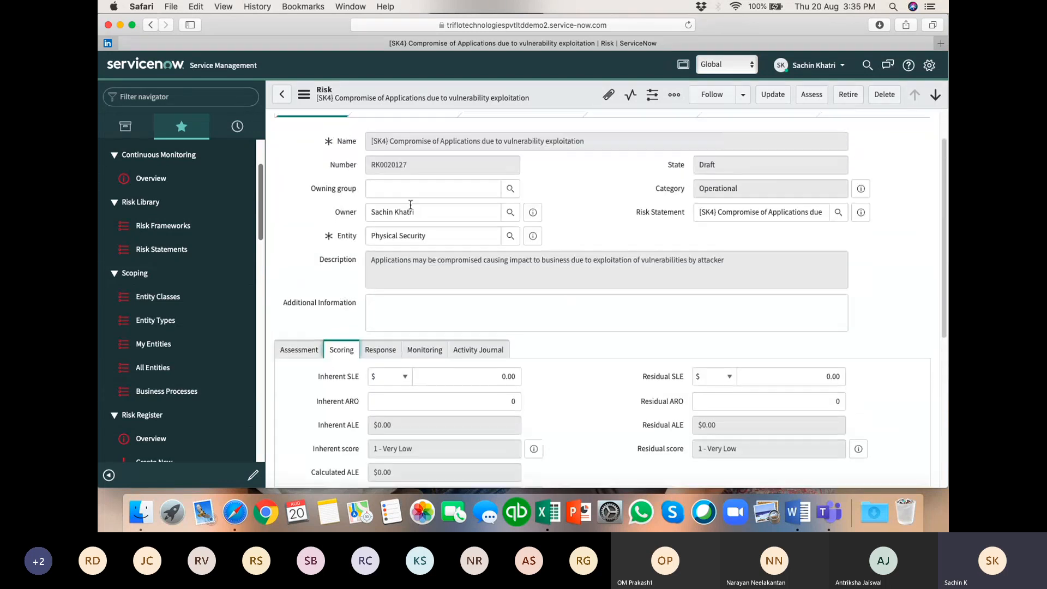
{"action": "left_click", "coordinate": [458, 211]}
{"action": "scroll", "coordinate": [546, 317], "scroll_direction": "down", "scroll_amount": 4}
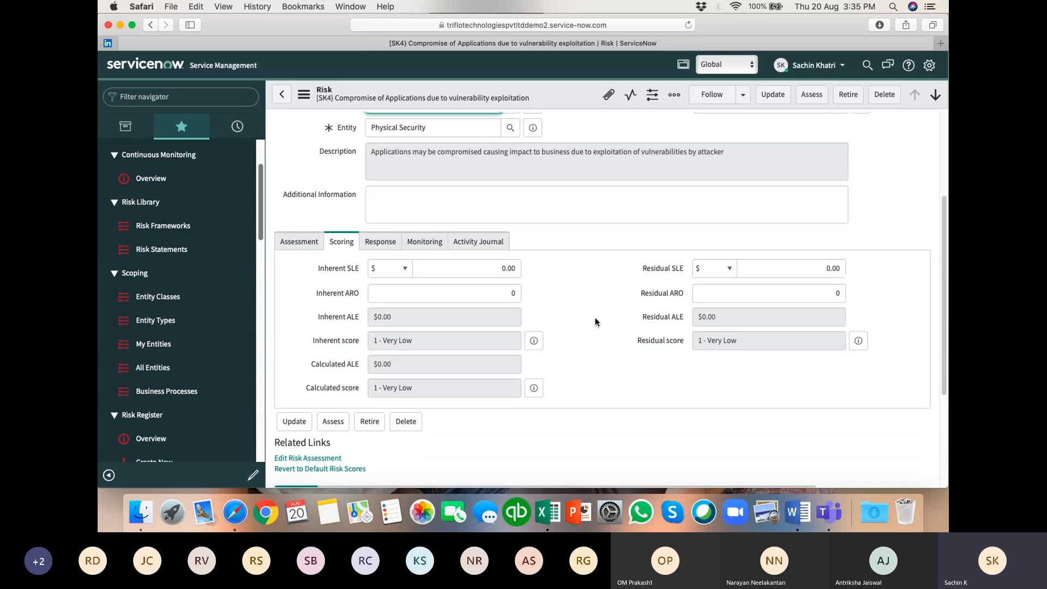
Set the risk's inherent SLE to $1,000,000.00 and its inherent ARO to 3.
{"action": "left_click", "coordinate": [498, 270]}
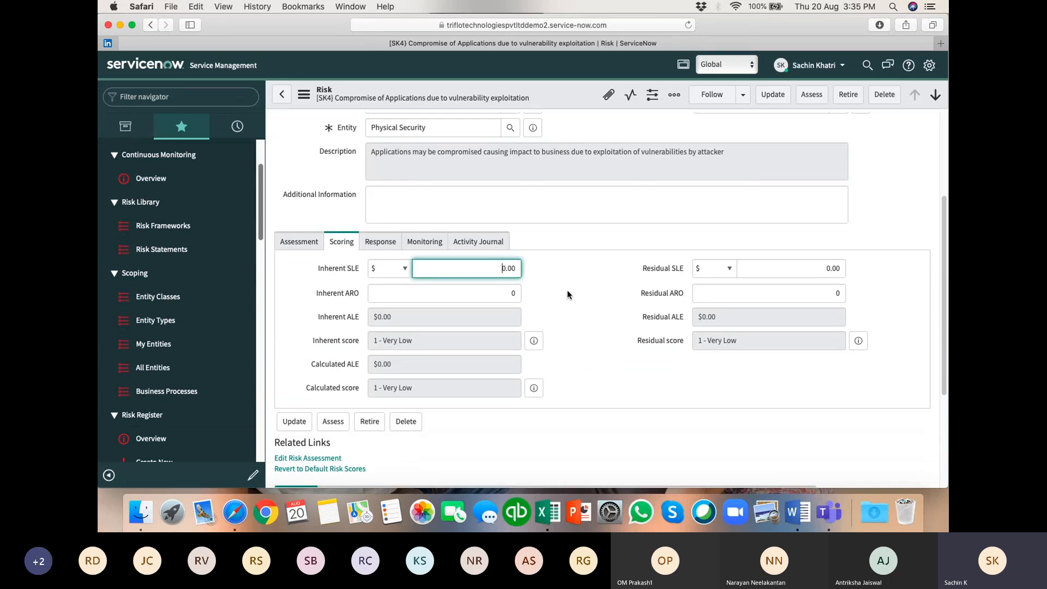
{"action": "type", "text": "10000"}
{"action": "key", "text": "Tab"}
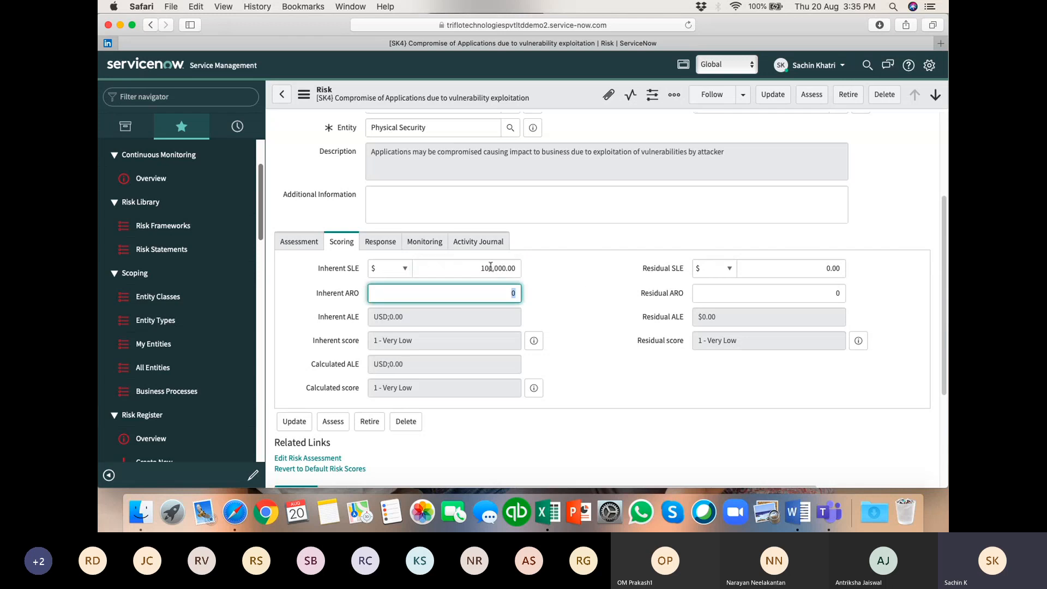
{"action": "left_click", "coordinate": [489, 268]}
{"action": "type", "text": "0"}
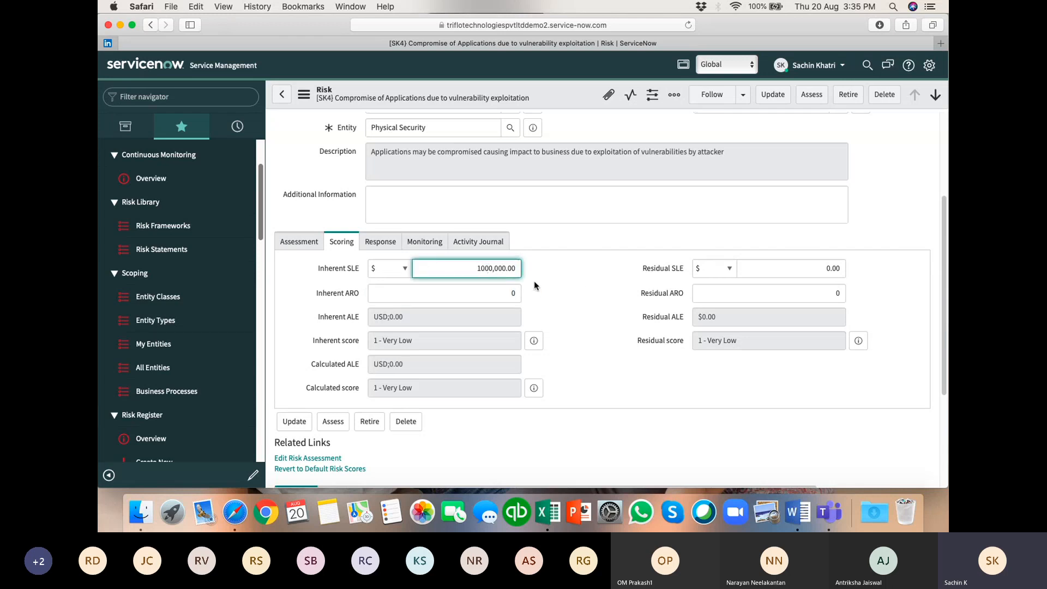
{"action": "left_click", "coordinate": [543, 278]}
{"action": "left_click", "coordinate": [496, 293]}
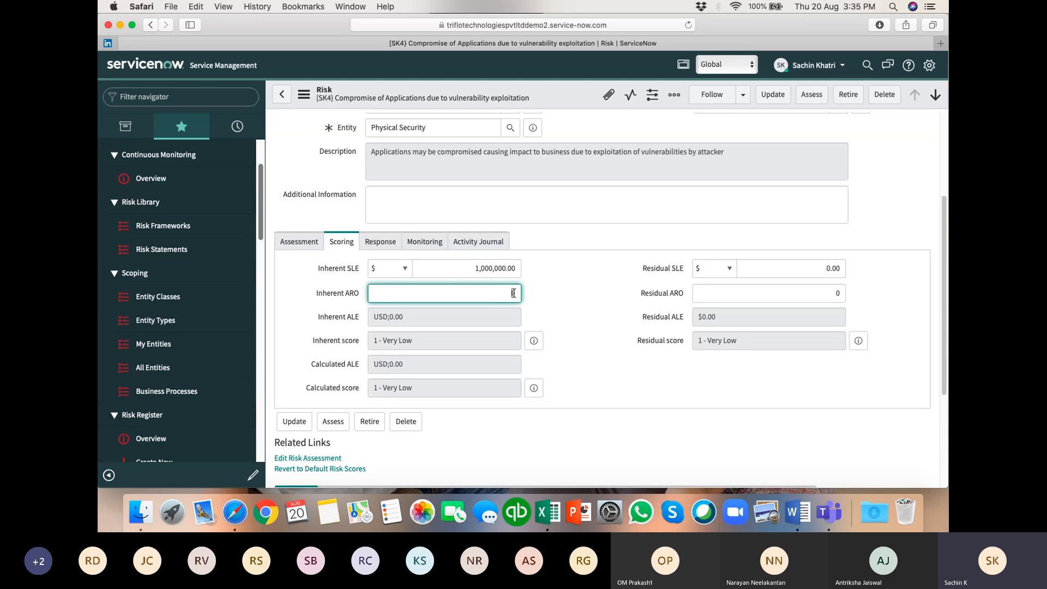
{"action": "key", "text": "BackSpace"}
{"action": "type", "text": "3"}
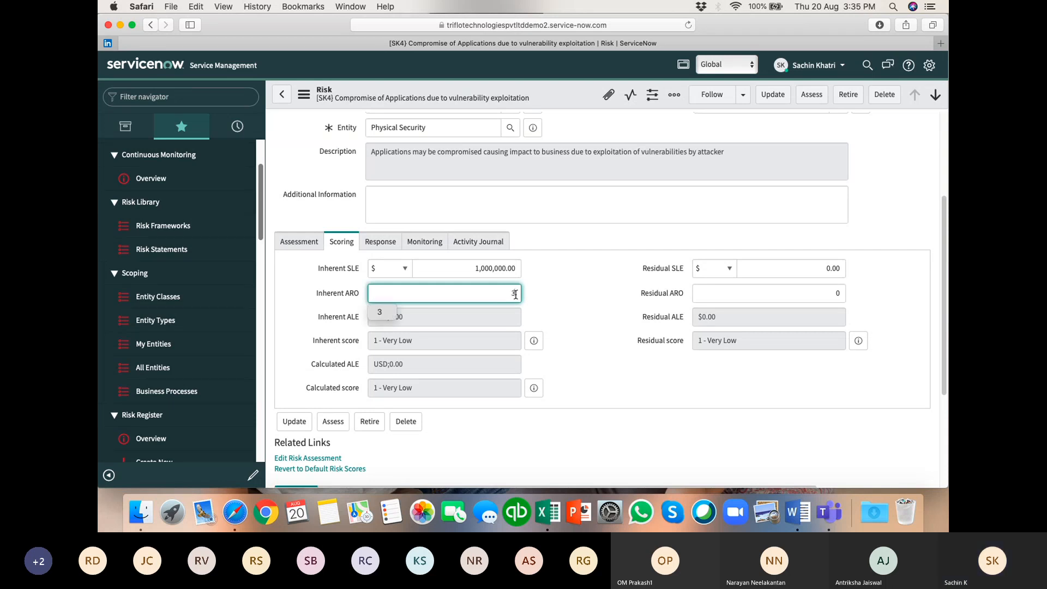
{"action": "left_click", "coordinate": [543, 310]}
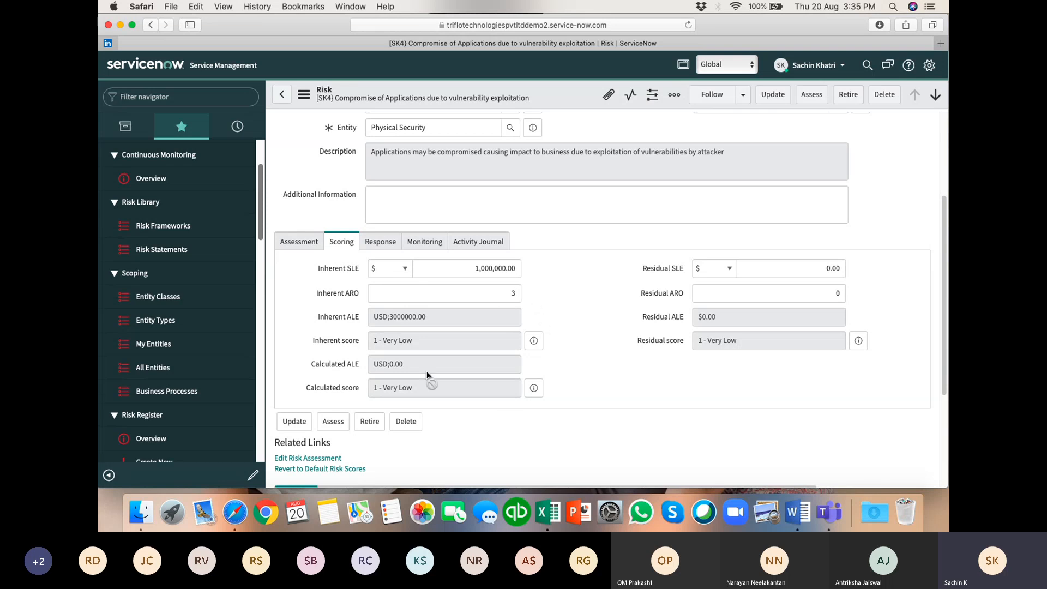
Set the risk's residual SLE to $50,000.00 and its residual ARO to 1.
{"action": "left_click", "coordinate": [806, 266]}
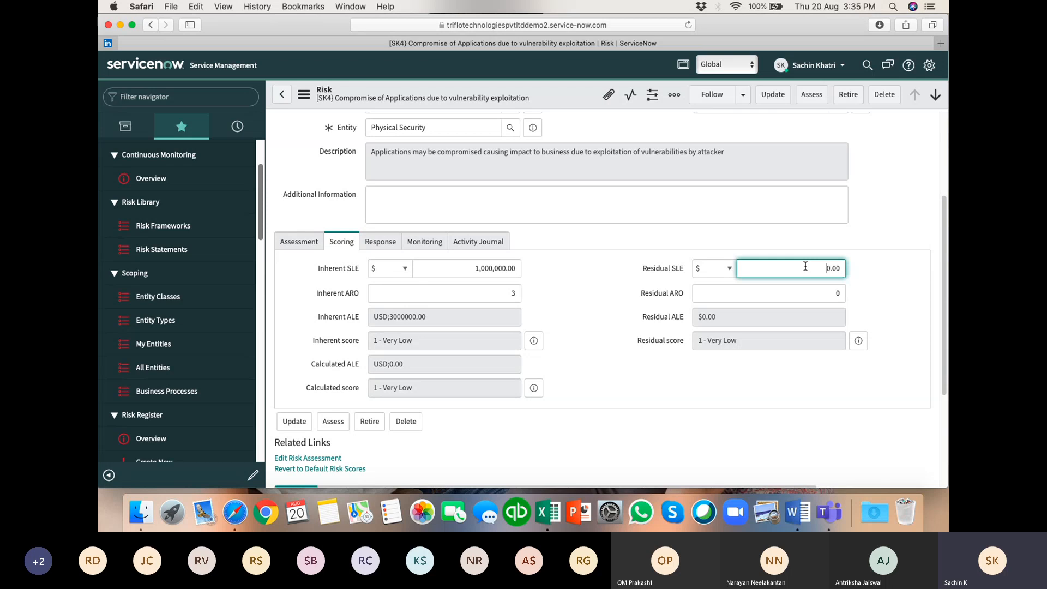
{"action": "type", "text": "5000"}
{"action": "left_click", "coordinate": [565, 304]}
{"action": "left_click", "coordinate": [808, 294]}
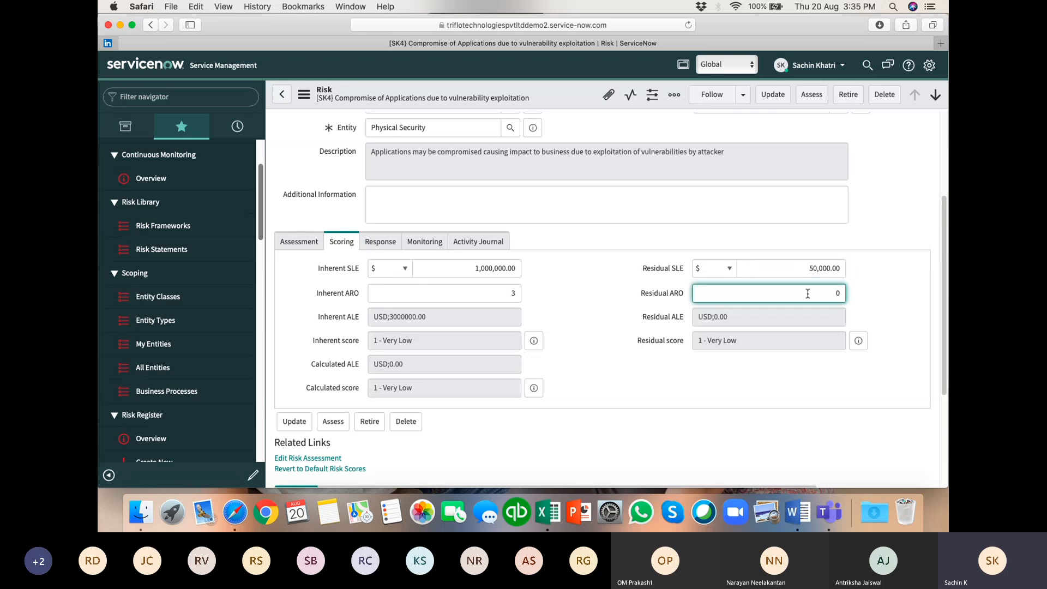
{"action": "key", "text": "BackSpace"}
{"action": "type", "text": "1"}
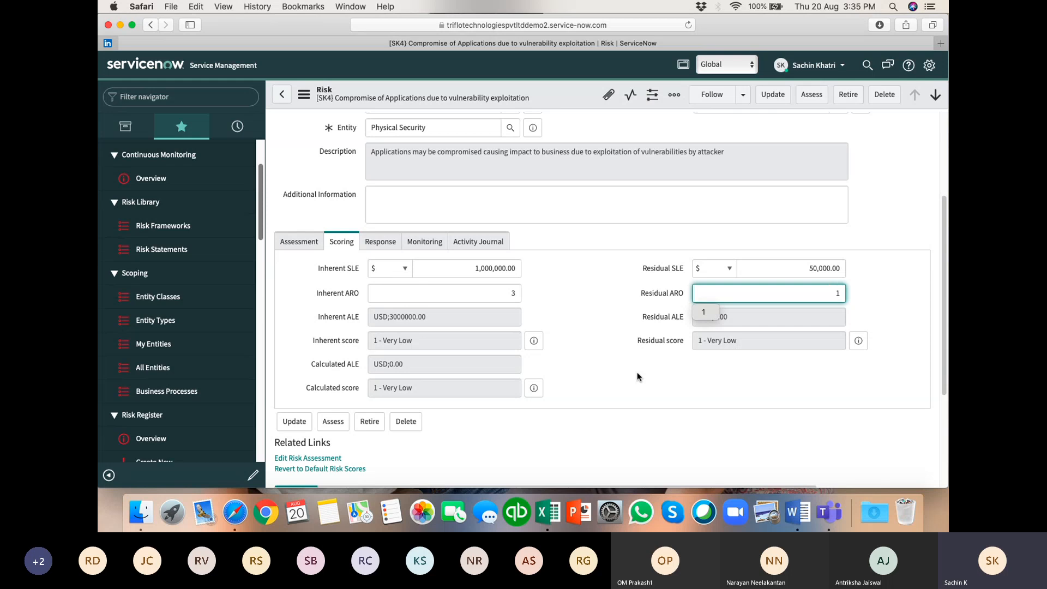
{"action": "left_click", "coordinate": [599, 364]}
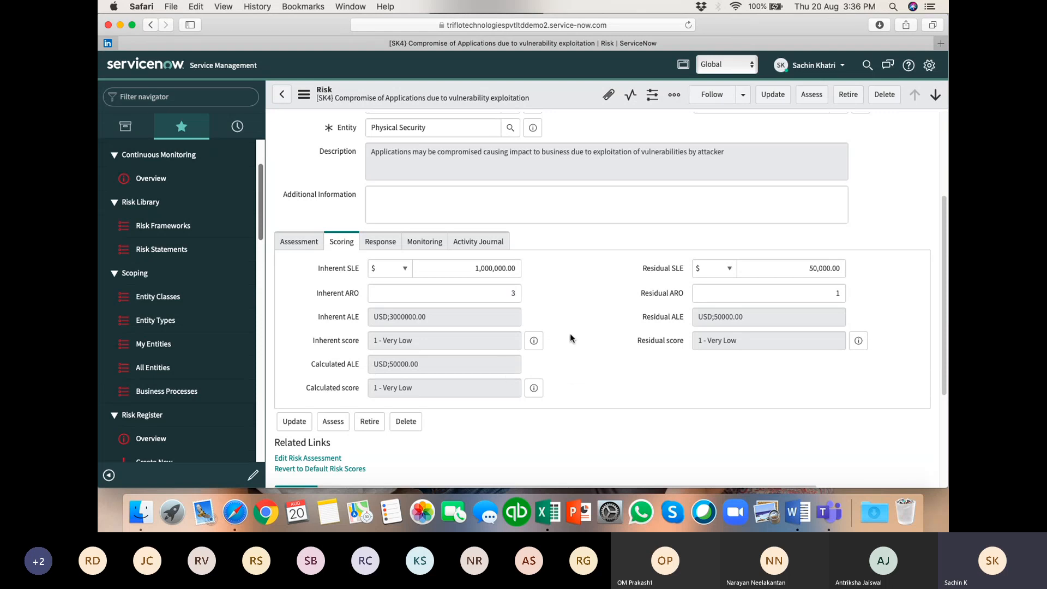
Examine the risk's inherent, residual and calculated ALE and scores, along with the related links and indicators below them.
{"action": "scroll", "coordinate": [568, 337], "scroll_direction": "up", "scroll_amount": 1}
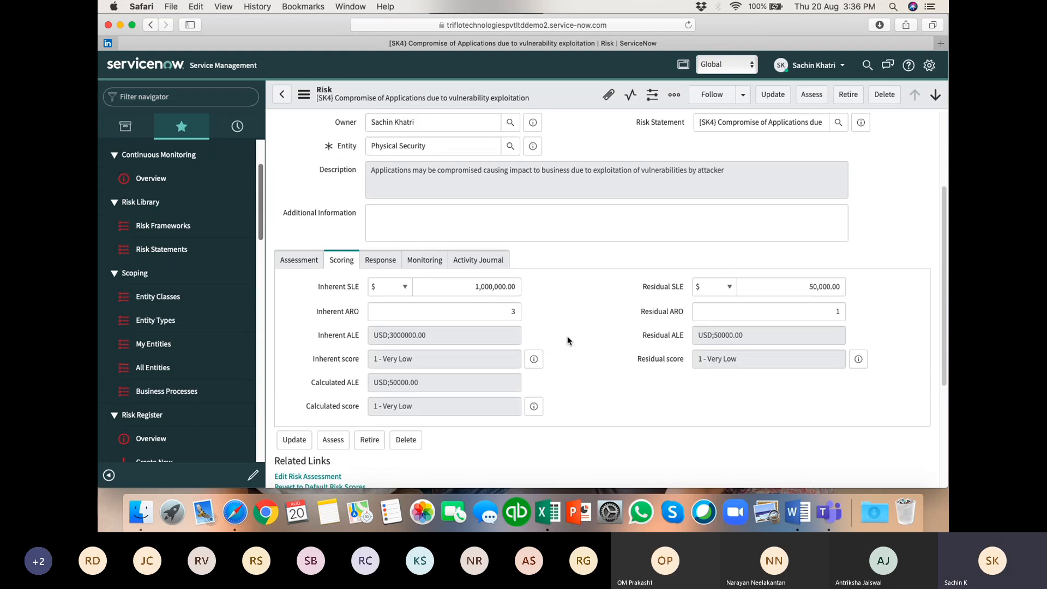
{"action": "scroll", "coordinate": [568, 338], "scroll_direction": "down", "scroll_amount": 1}
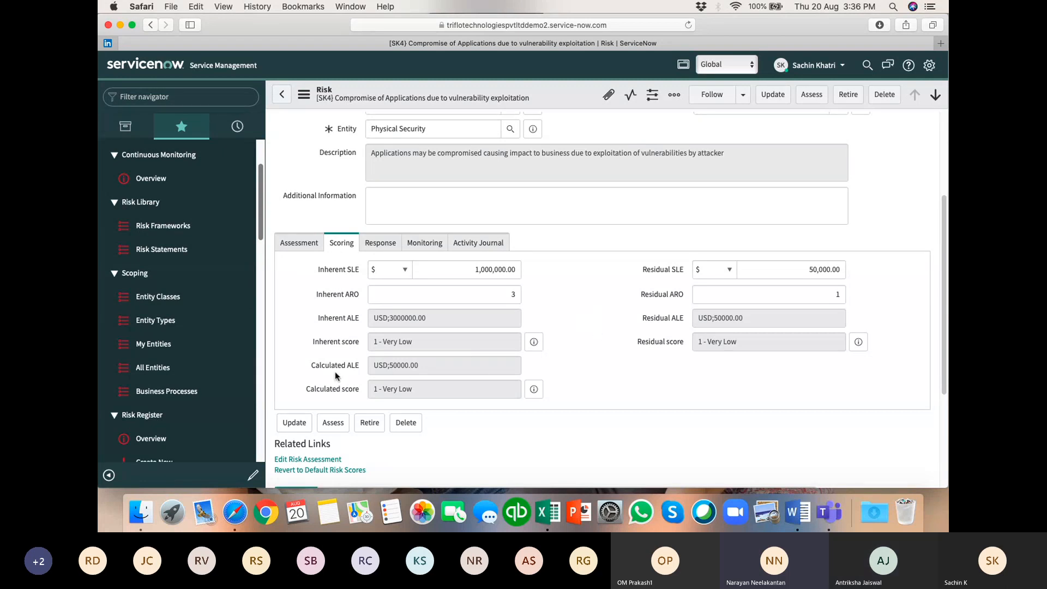
{"action": "mouse_move", "coordinate": [336, 365]}
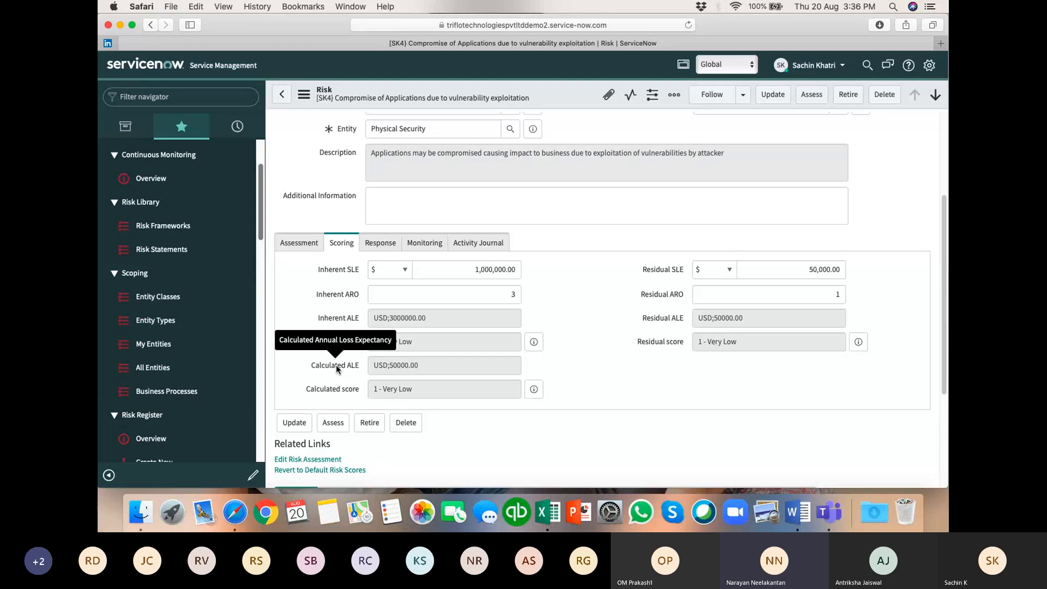
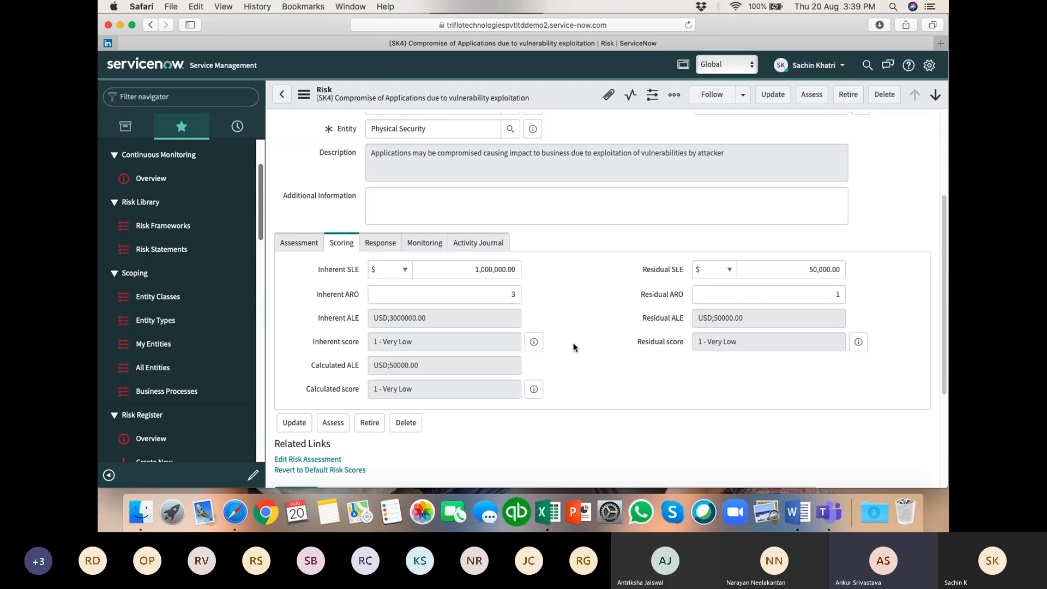
{"action": "scroll", "coordinate": [574, 347], "scroll_direction": "down", "scroll_amount": 3}
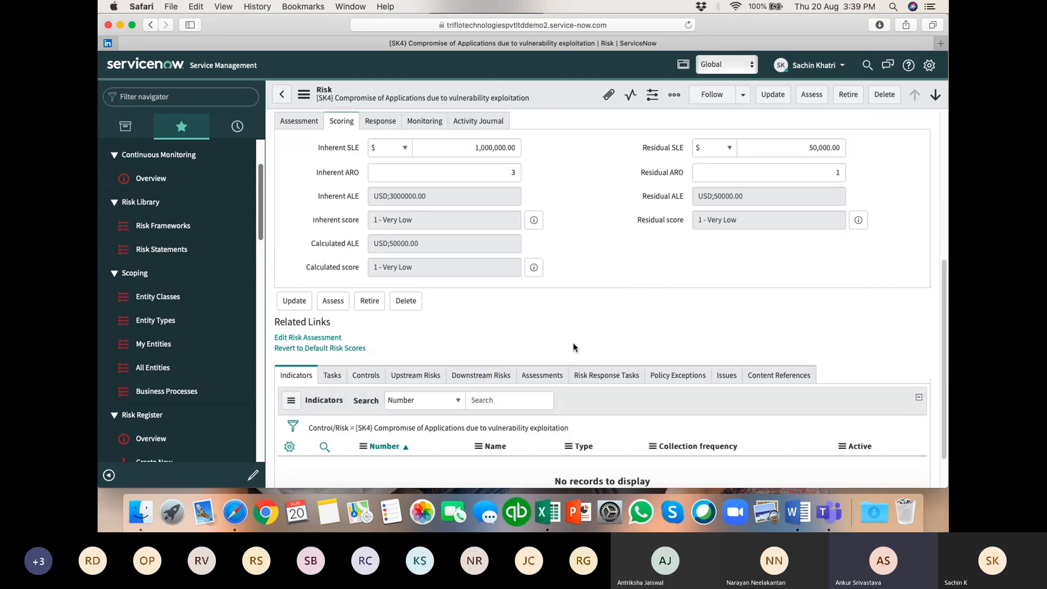
{"action": "scroll", "coordinate": [573, 347], "scroll_direction": "up", "scroll_amount": 1}
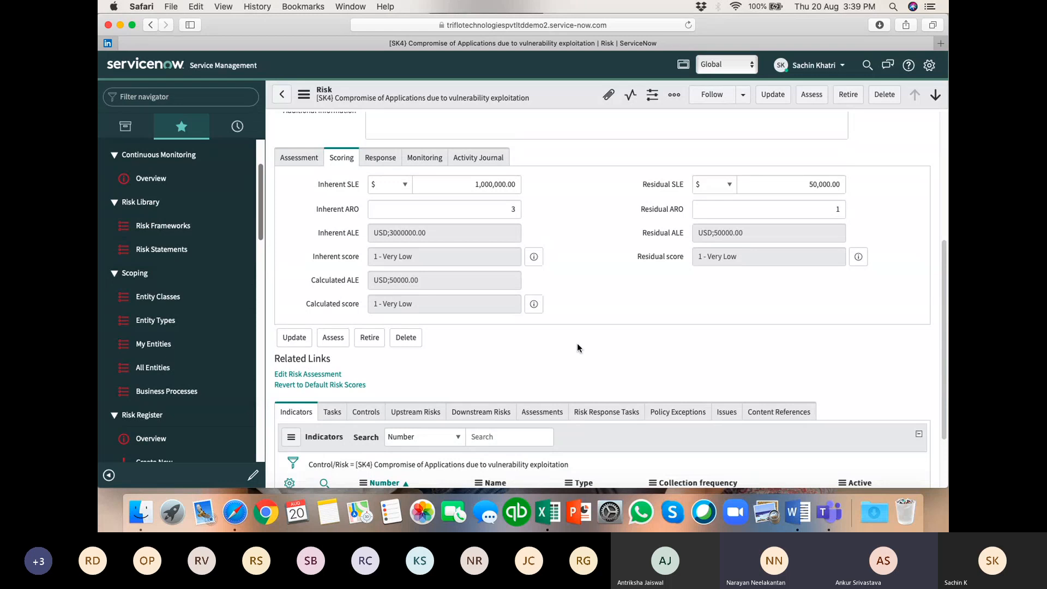
{"action": "scroll", "coordinate": [578, 348], "scroll_direction": "down", "scroll_amount": 1}
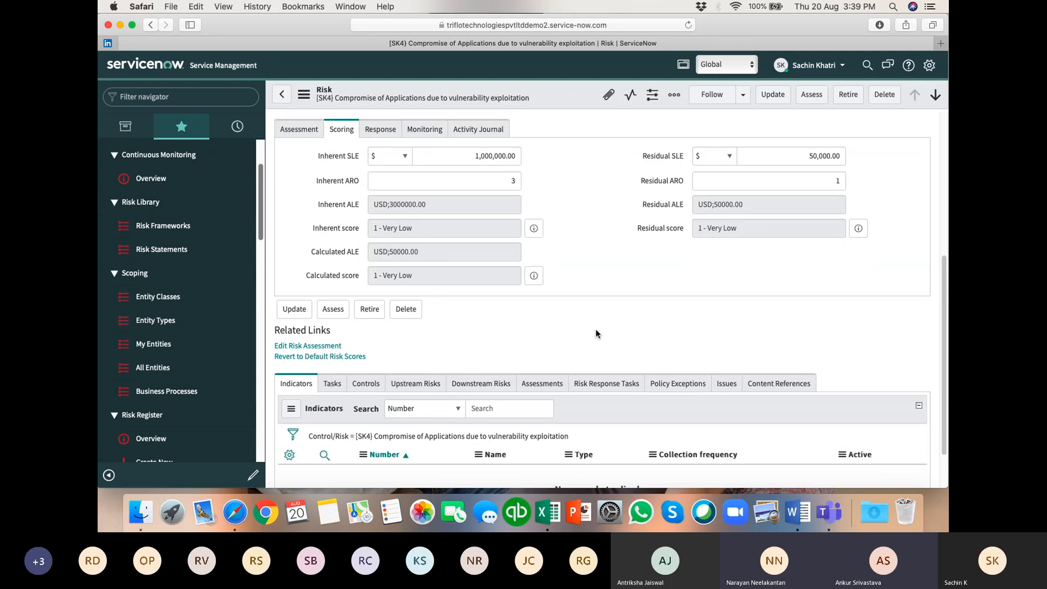
{"action": "scroll", "coordinate": [595, 331], "scroll_direction": "down", "scroll_amount": 1}
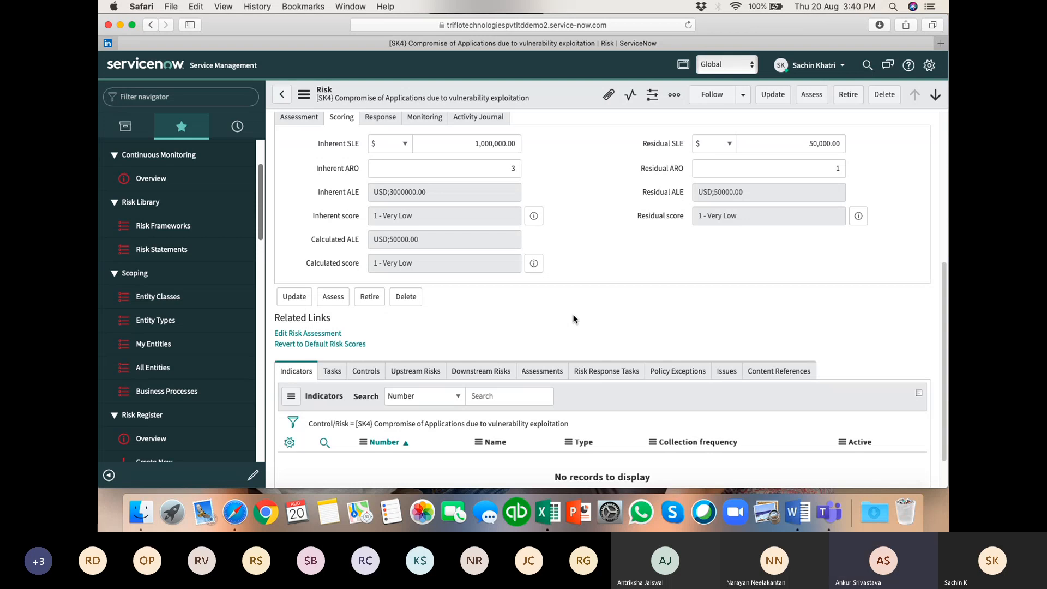
{"action": "scroll", "coordinate": [574, 319], "scroll_direction": "up", "scroll_amount": 1}
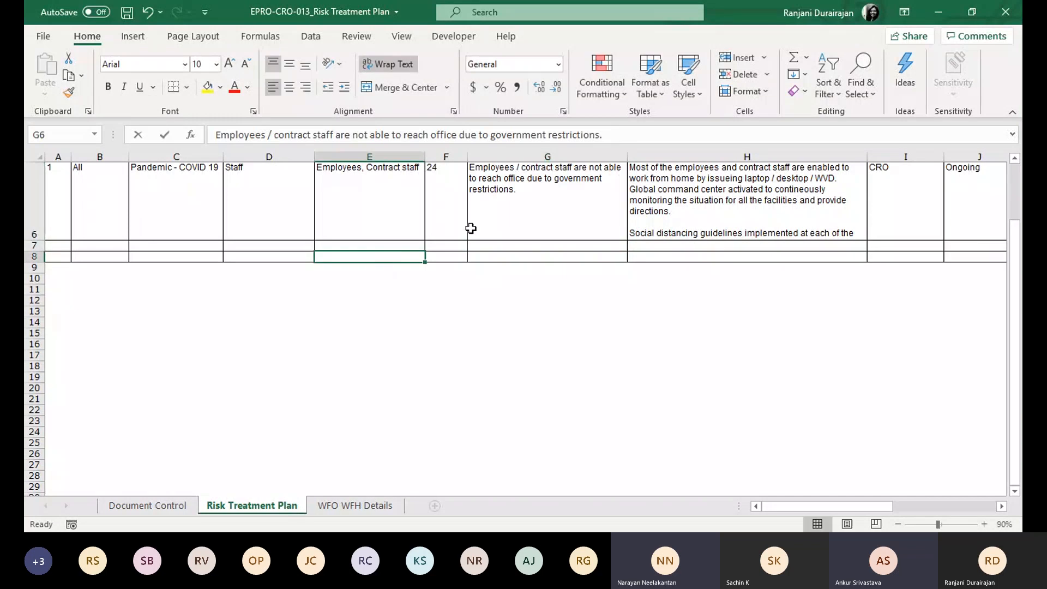
In the Excel Risk Treatment Plan sheet, delete everything after "Employees / contract staff" in cell G6 of the Pandemic - COVID 19 row.
{"action": "left_click", "coordinate": [516, 218]}
{"action": "double_click", "coordinate": [516, 218]}
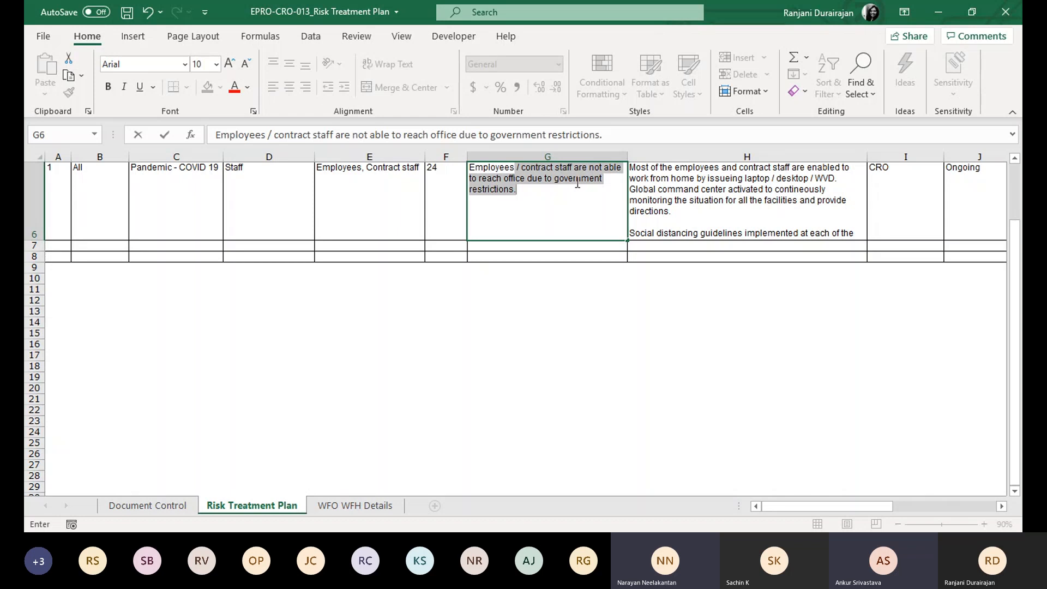
{"action": "left_click", "coordinate": [578, 172]}
{"action": "left_click_drag", "start_coordinate": [578, 172], "coordinate": [588, 239]}
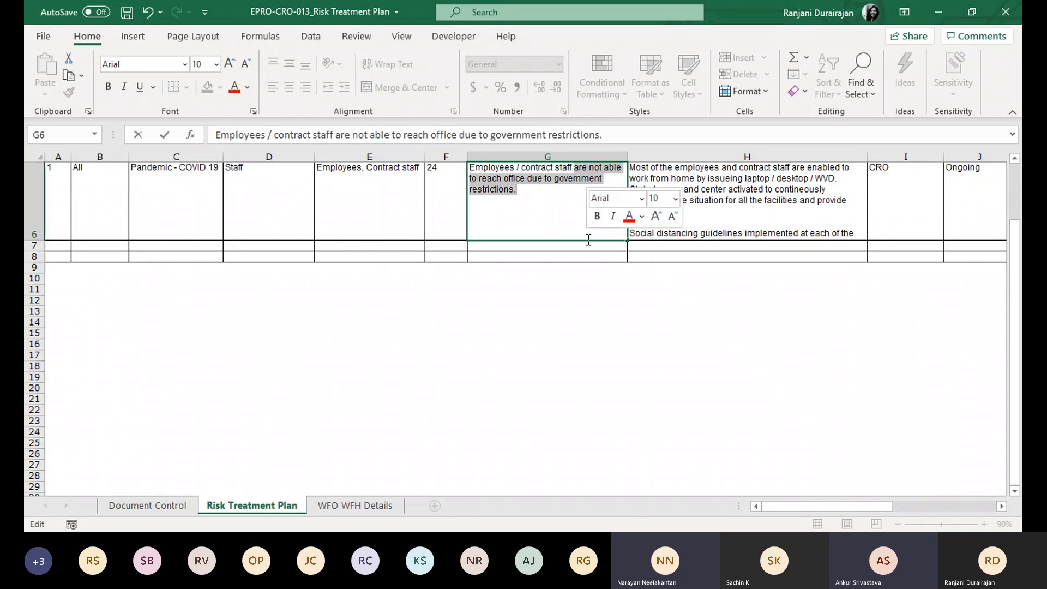
{"action": "left_click", "coordinate": [545, 204]}
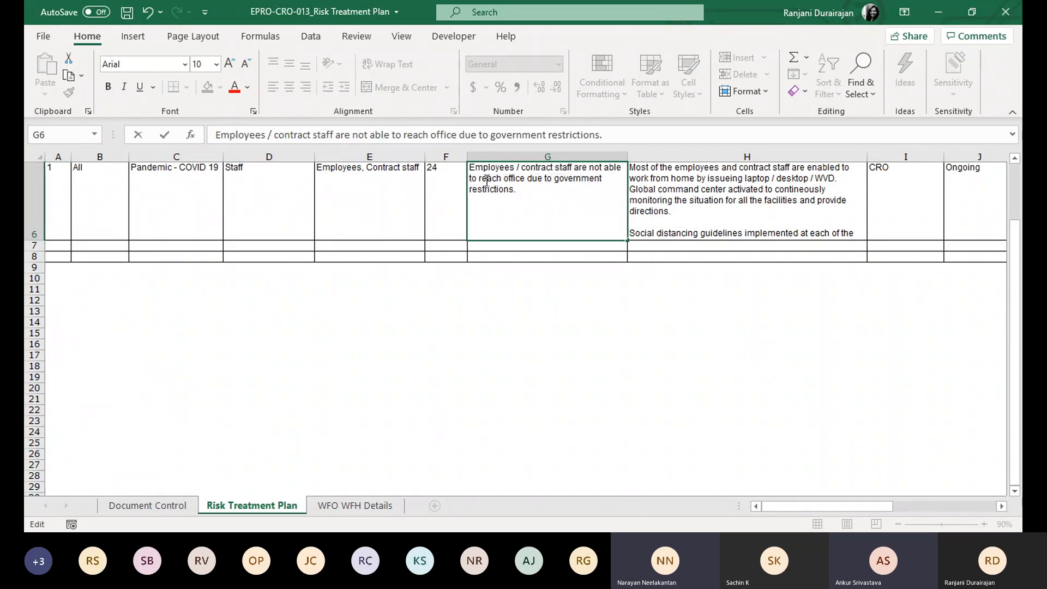
{"action": "left_click_drag", "start_coordinate": [480, 179], "coordinate": [522, 200]}
{"action": "key", "text": "BackSpace"}
{"action": "key", "text": "BackSpace"}
{"action": "key", "text": "BackSpace"}
{"action": "key", "text": "BackSpace"}
{"action": "key", "text": "BackSpace"}
{"action": "key", "text": "BackSpace"}
{"action": "key", "text": "BackSpace"}
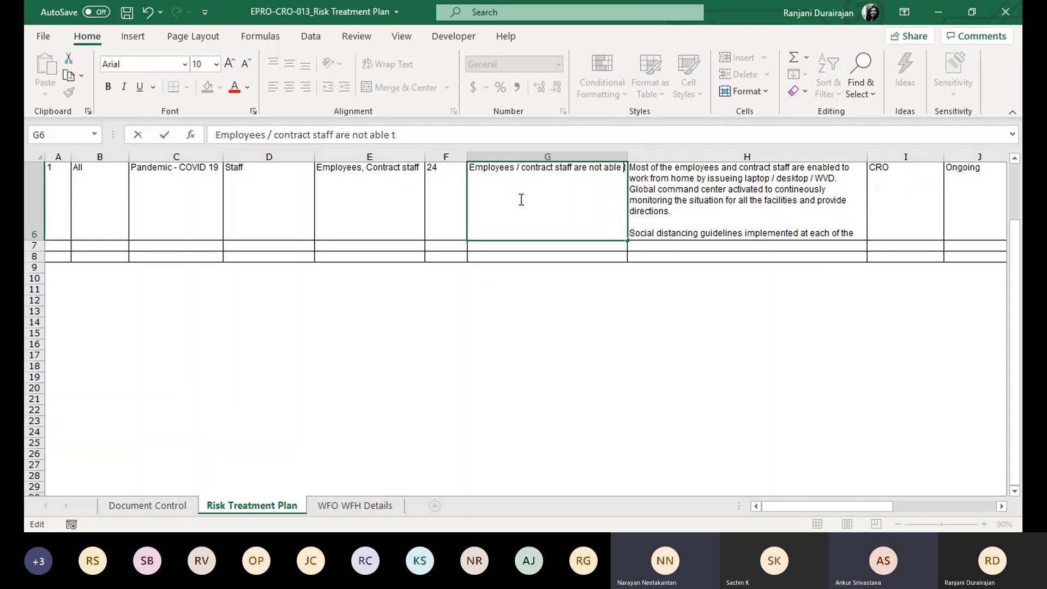
{"action": "key", "text": "BackSpace"}
{"action": "key", "text": "BackSpace"}
{"action": "key", "text": "BackSpace"}
{"action": "key", "text": "BackSpace"}
{"action": "key", "text": "BackSpace"}
{"action": "key", "text": "BackSpace"}
{"action": "key", "text": "BackSpace"}
{"action": "key", "text": "BackSpace"}
{"action": "key", "text": "BackSpace"}
{"action": "key", "text": "BackSpace"}
Continue the risk description in cell G6 with "being unwell or infecting others".
{"action": "type", "text": "being "}
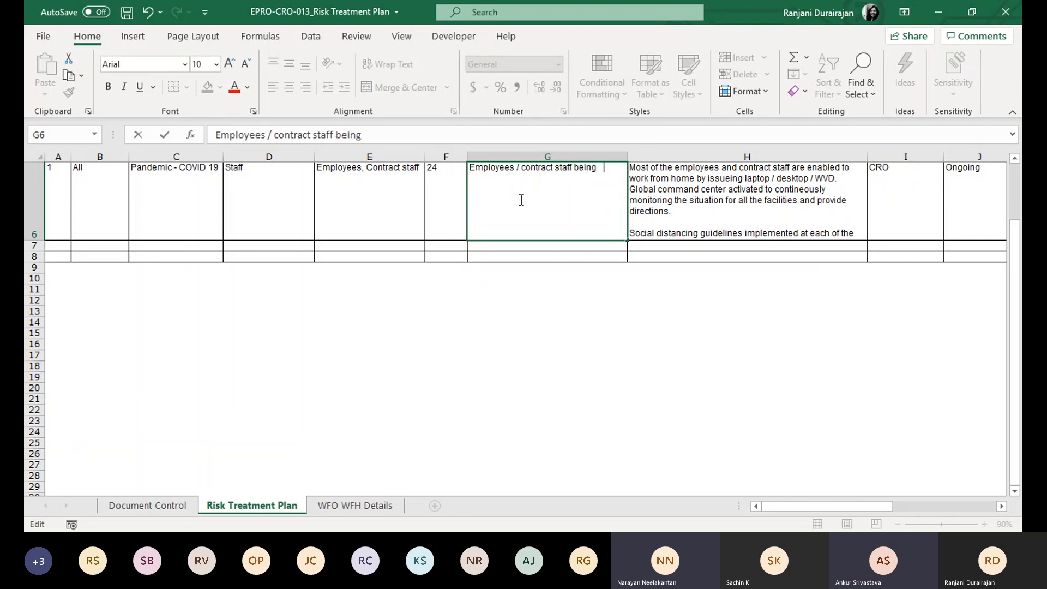
{"action": "type", "text": "unwell or"}
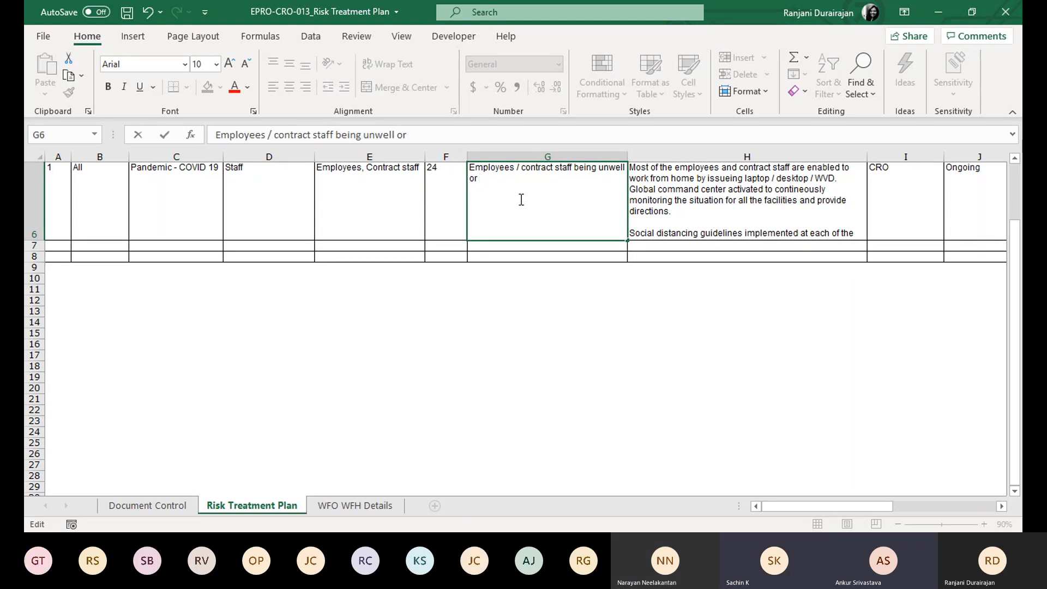
{"action": "type", "text": "infecting others"}
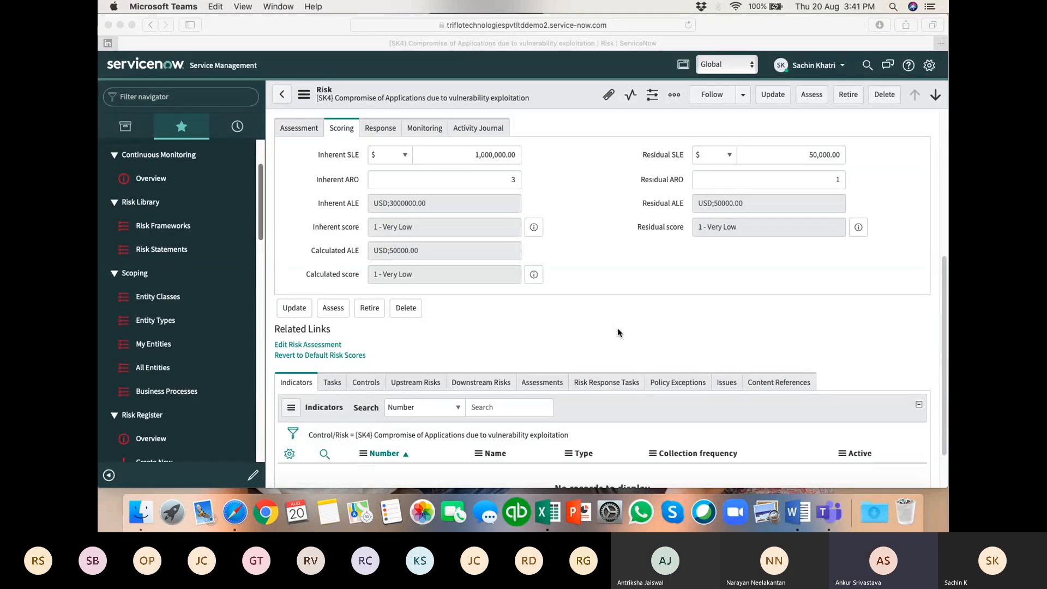
Save the risk "[SK4] Compromise of Applications due to vulnerability exploitation" in ServiceNow and stay on its record.
{"action": "left_click", "coordinate": [600, 327]}
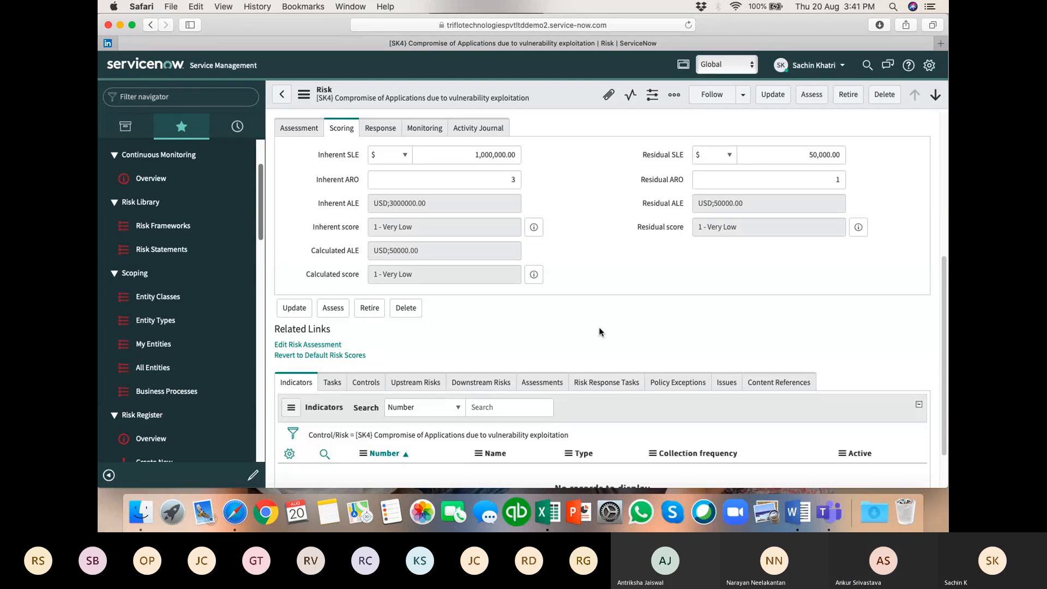
{"action": "right_click", "coordinate": [569, 93]}
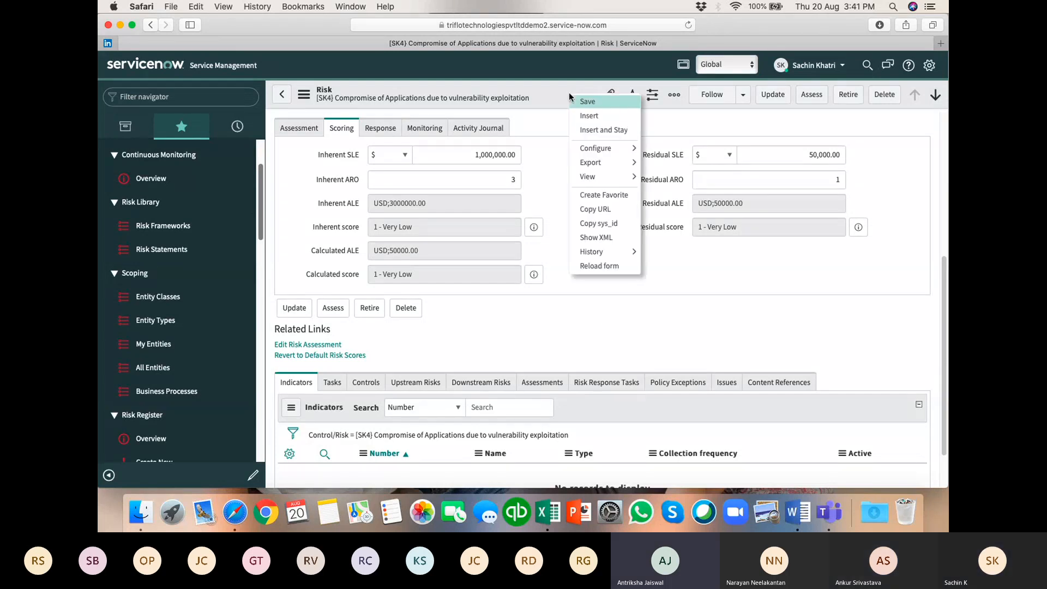
{"action": "left_click", "coordinate": [600, 103]}
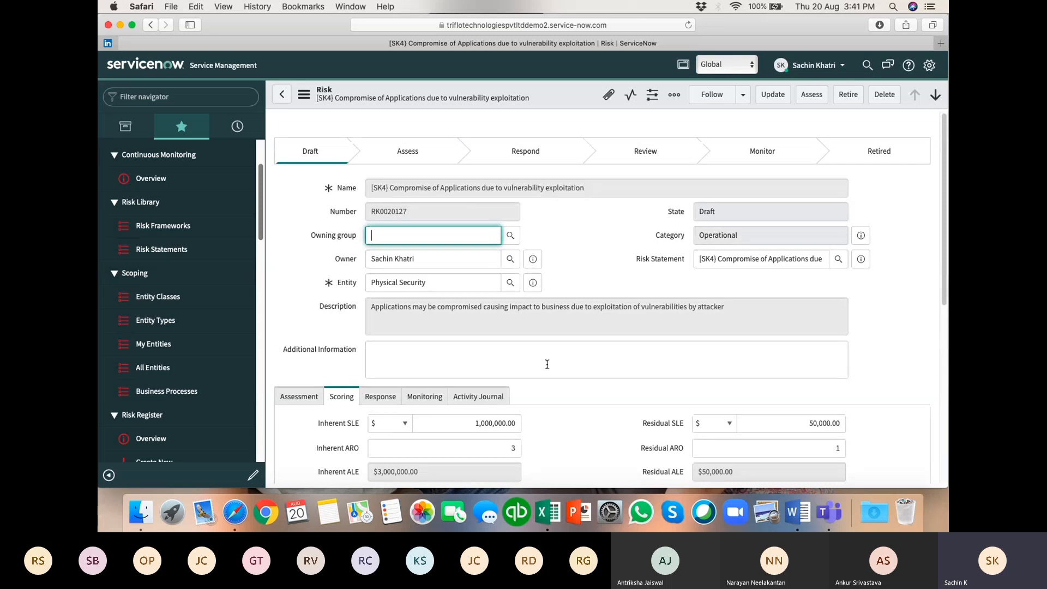
Examine the saved risk's ALE values and scores, its related controls, and its assessment and respondent details.
{"action": "scroll", "coordinate": [563, 385], "scroll_direction": "down", "scroll_amount": 5}
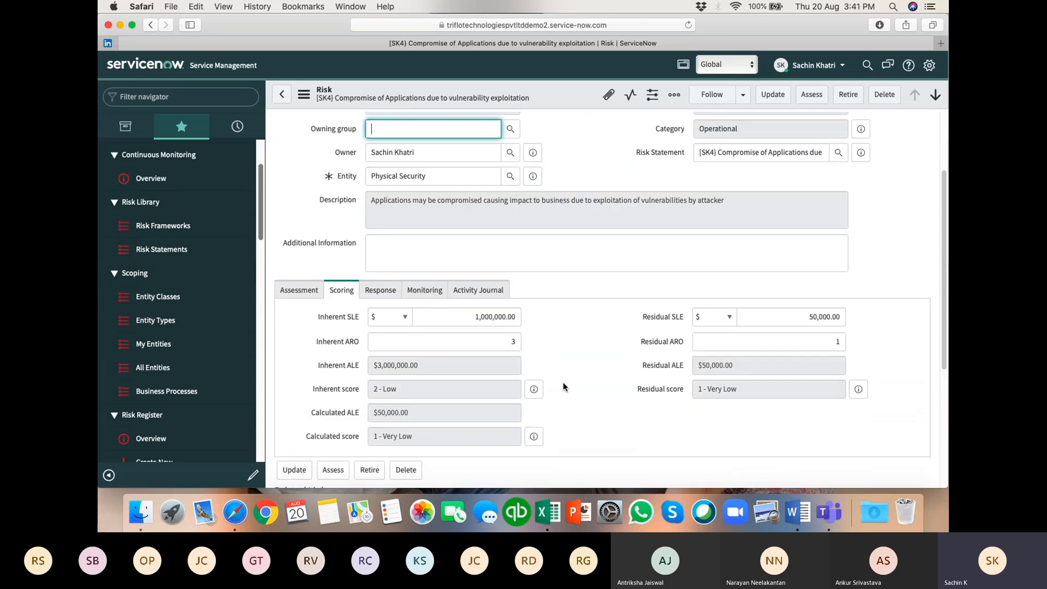
{"action": "scroll", "coordinate": [563, 386], "scroll_direction": "down", "scroll_amount": 1}
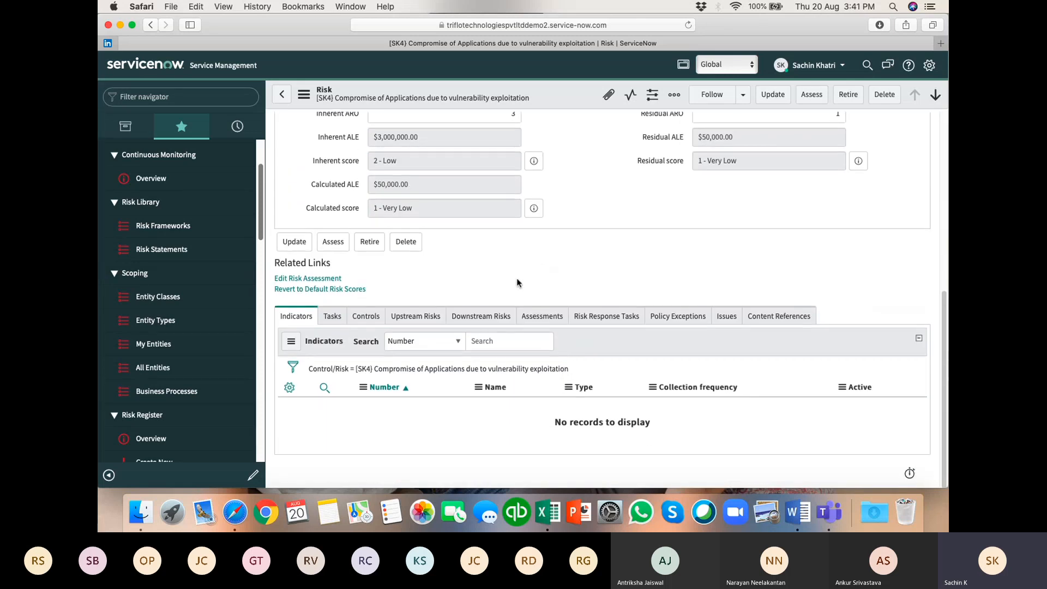
{"action": "left_click", "coordinate": [366, 322]}
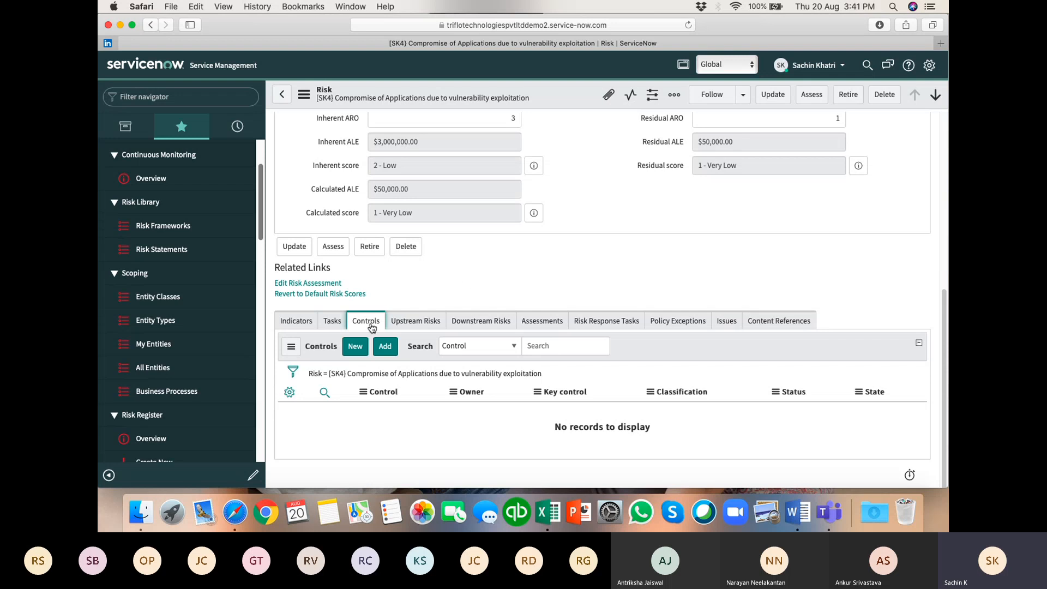
{"action": "scroll", "coordinate": [548, 279], "scroll_direction": "up", "scroll_amount": 5}
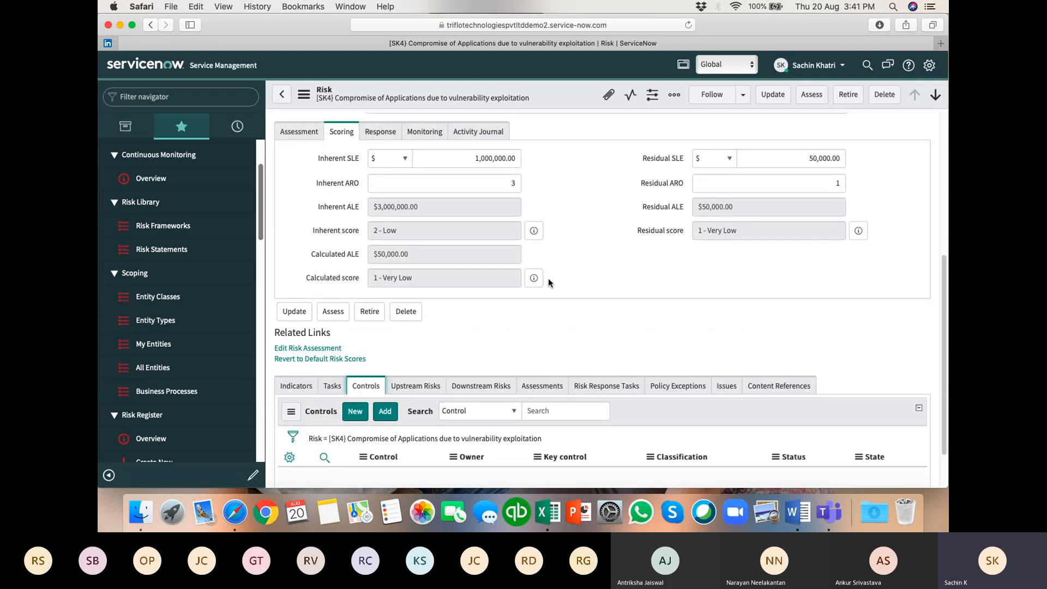
{"action": "scroll", "coordinate": [548, 281], "scroll_direction": "up", "scroll_amount": 2}
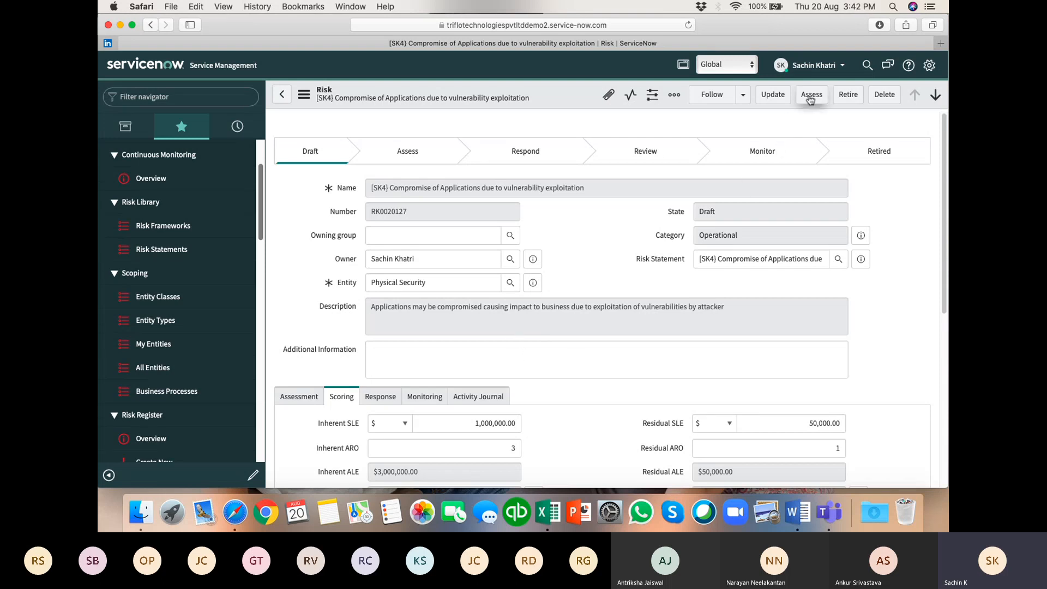
{"action": "scroll", "coordinate": [610, 292], "scroll_direction": "down", "scroll_amount": 3}
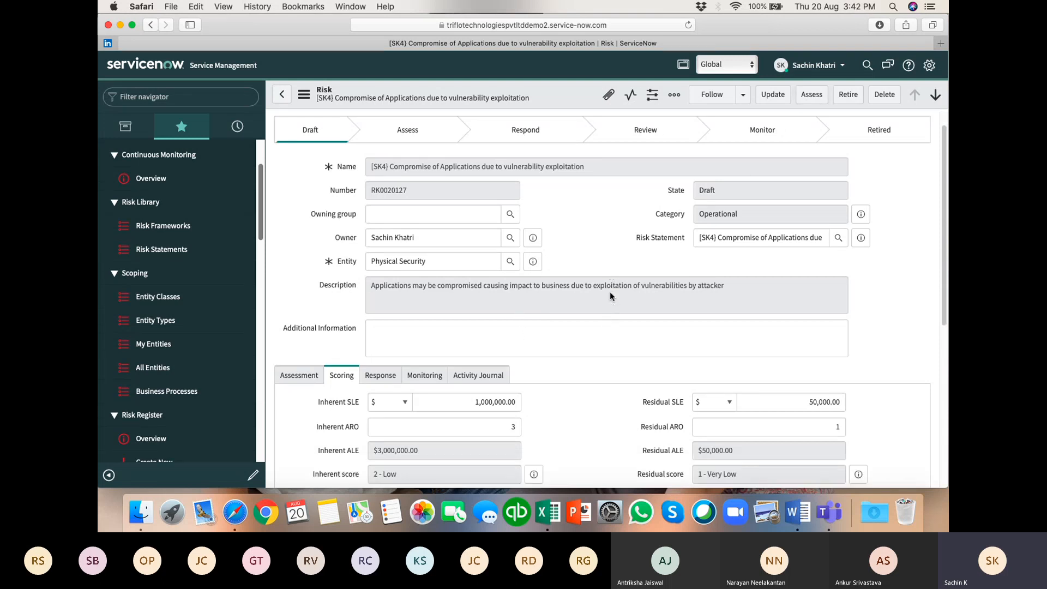
{"action": "left_click", "coordinate": [299, 251]}
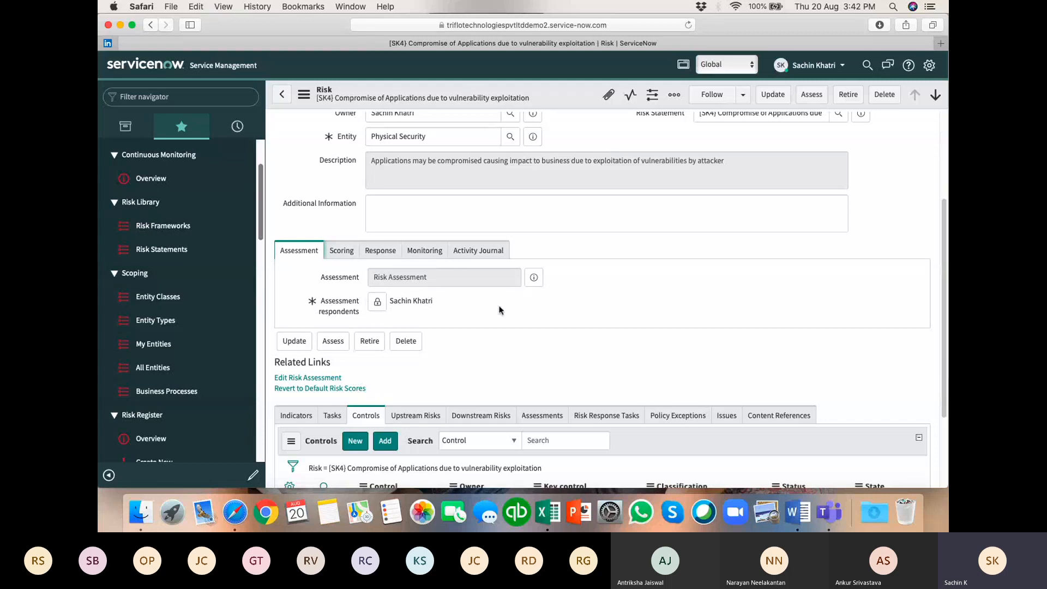
{"action": "scroll", "coordinate": [511, 308], "scroll_direction": "up", "scroll_amount": 1}
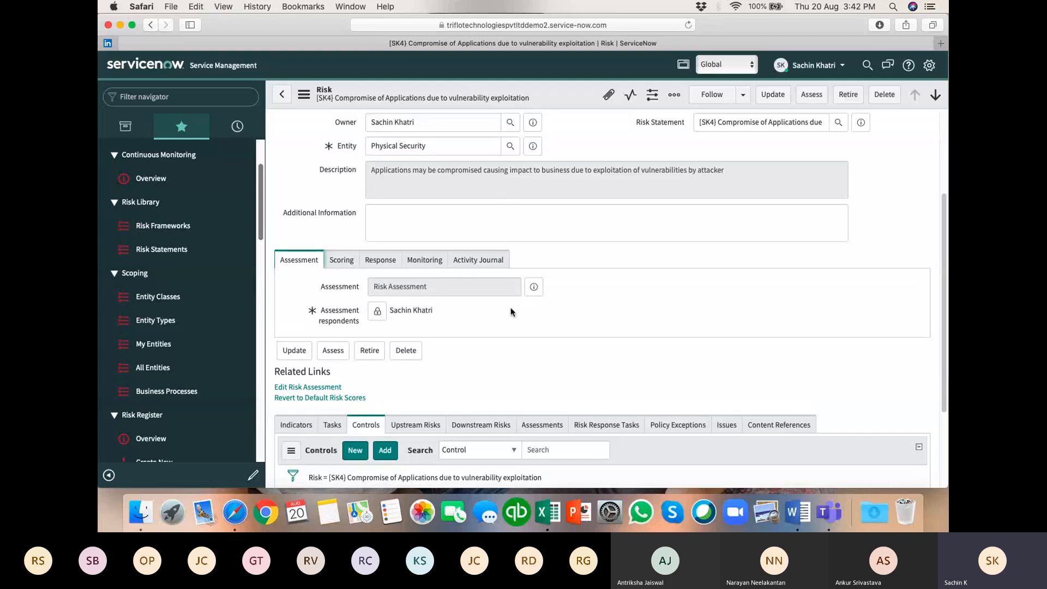
{"action": "left_click", "coordinate": [342, 264]}
Associate the existing control "[SK1] Reduce vulnerability exposure of applications" with the risk.
{"action": "scroll", "coordinate": [582, 348], "scroll_direction": "down", "scroll_amount": 8}
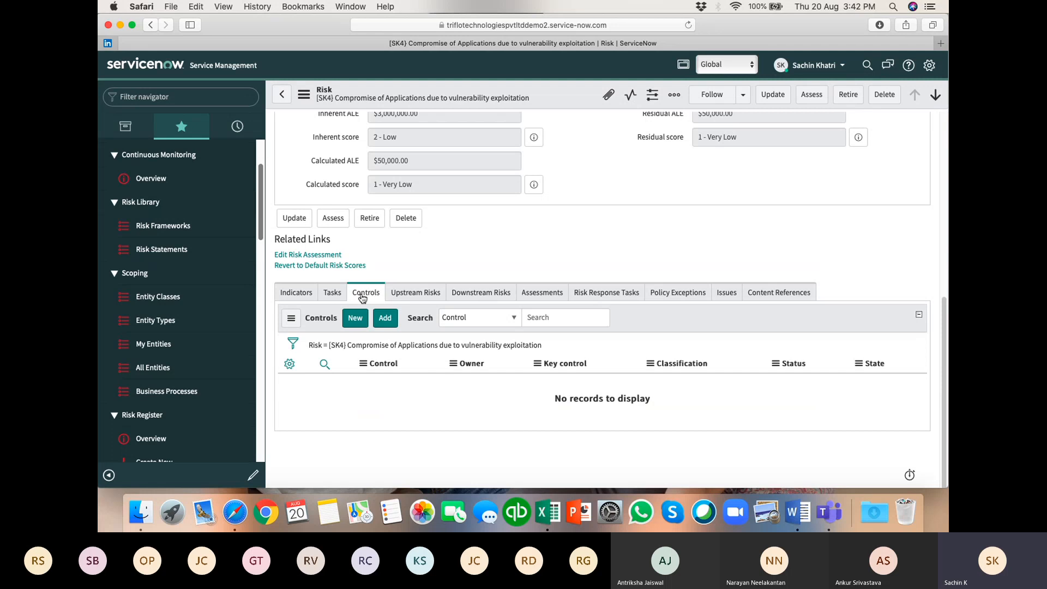
{"action": "left_click", "coordinate": [386, 325]}
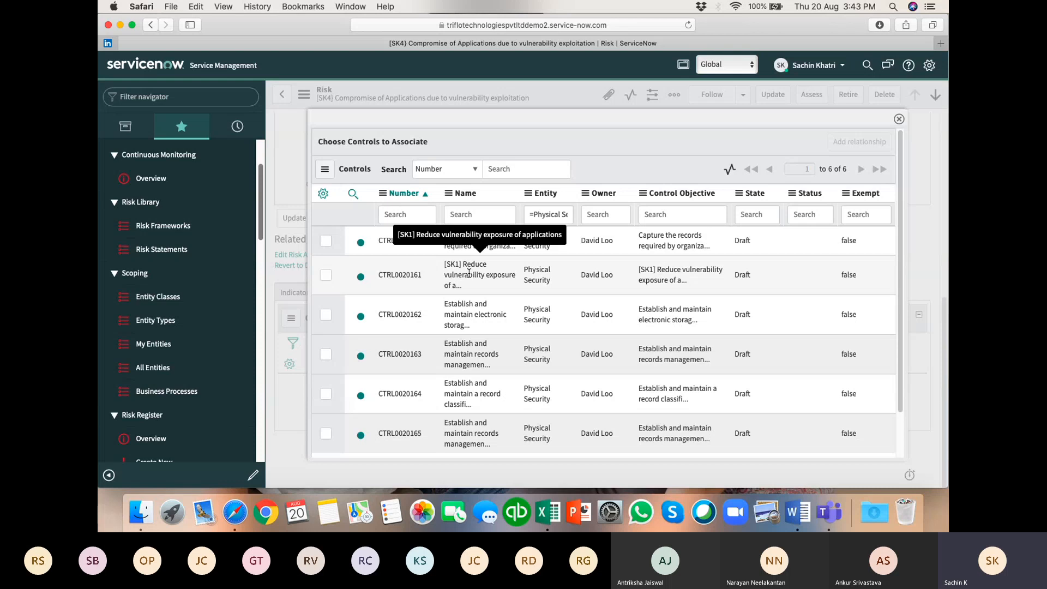
{"action": "left_click", "coordinate": [326, 276]}
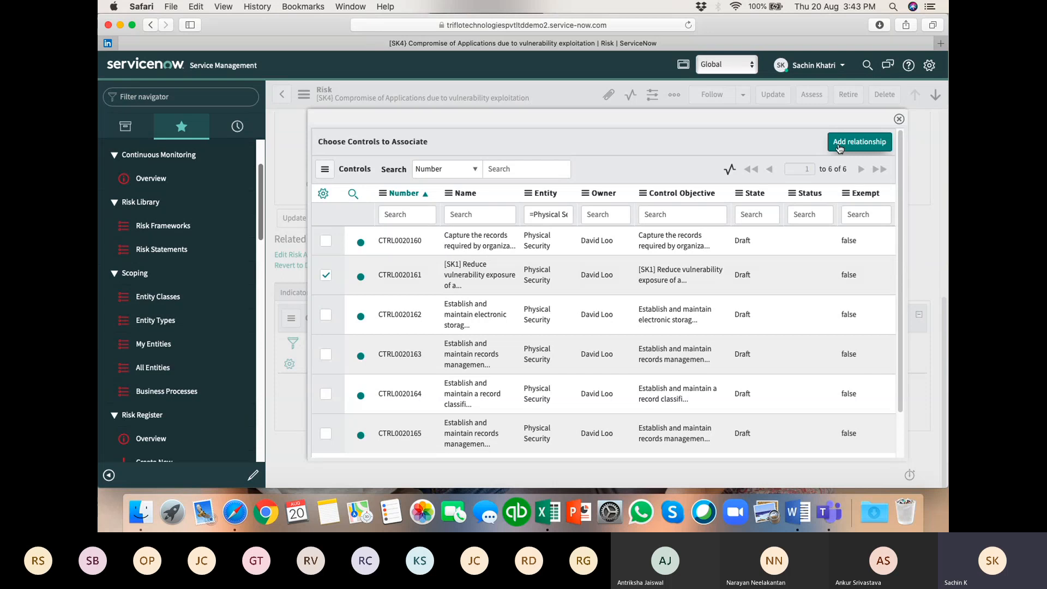
{"action": "left_click", "coordinate": [840, 143]}
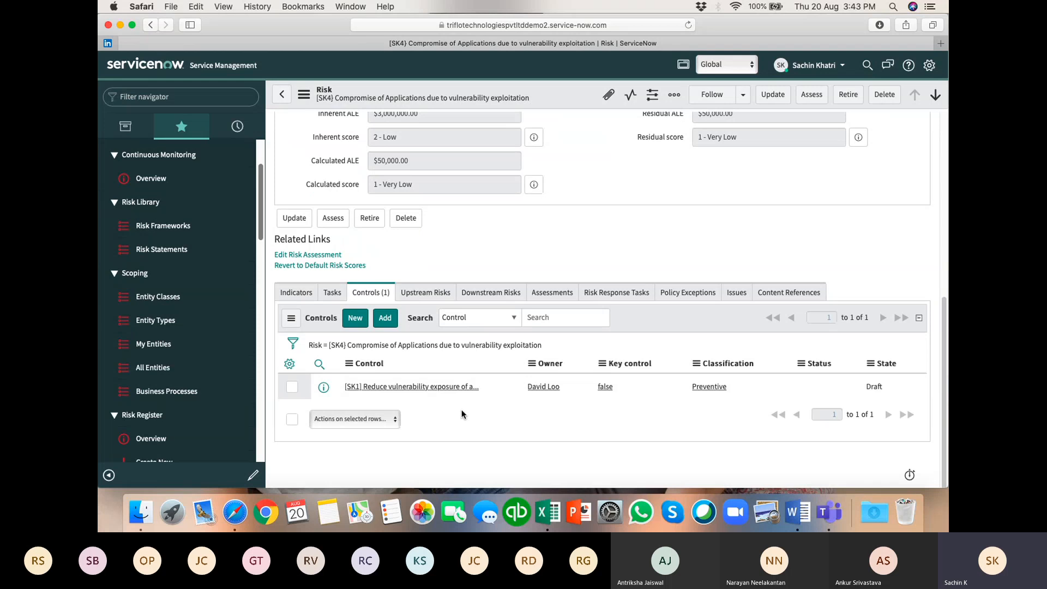
Start a new control from the risk's related controls and name it "Mitigate data collection breaches [SK4]".
{"action": "left_click", "coordinate": [354, 323]}
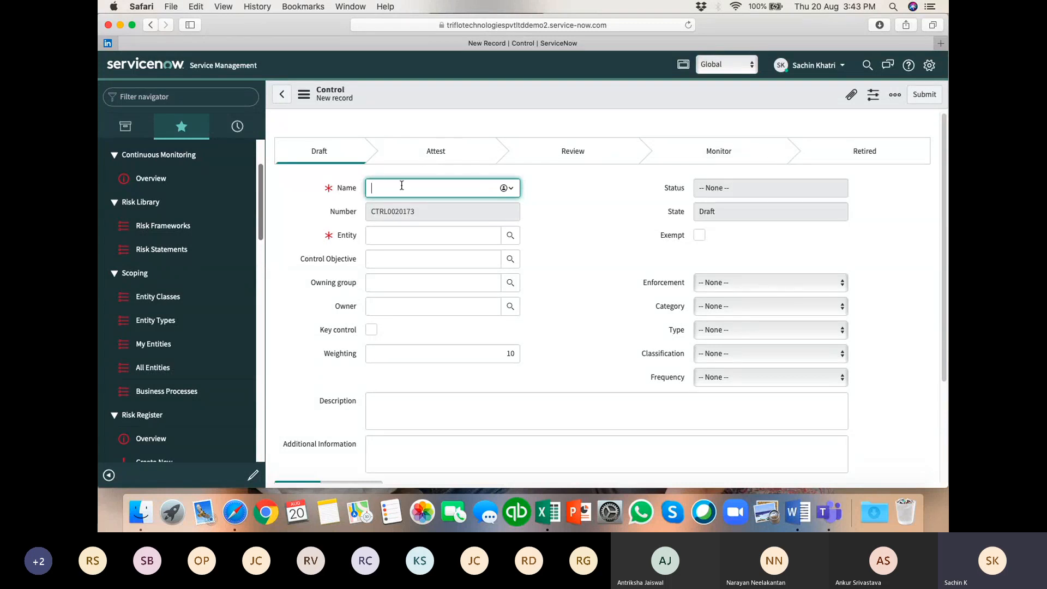
{"action": "type", "text": "M"}
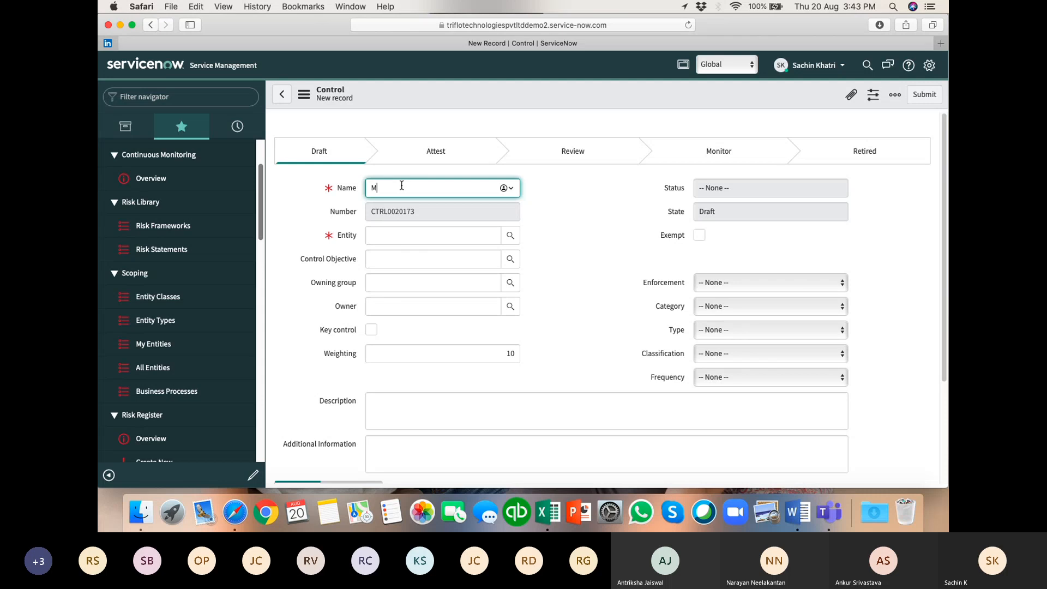
{"action": "type", "text": "itigate "}
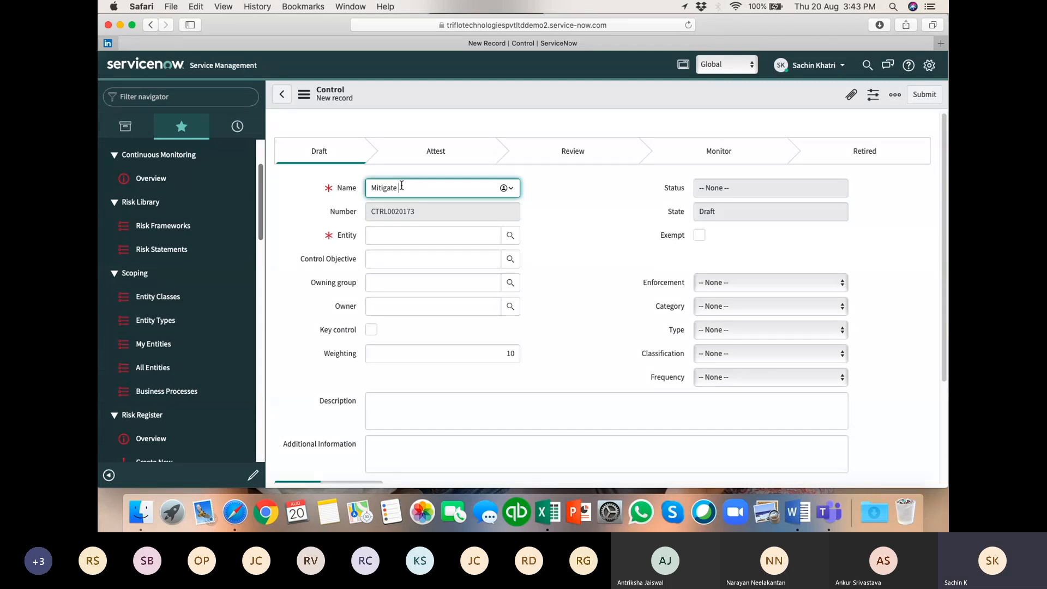
{"action": "type", "text": "data collection breaches ["}
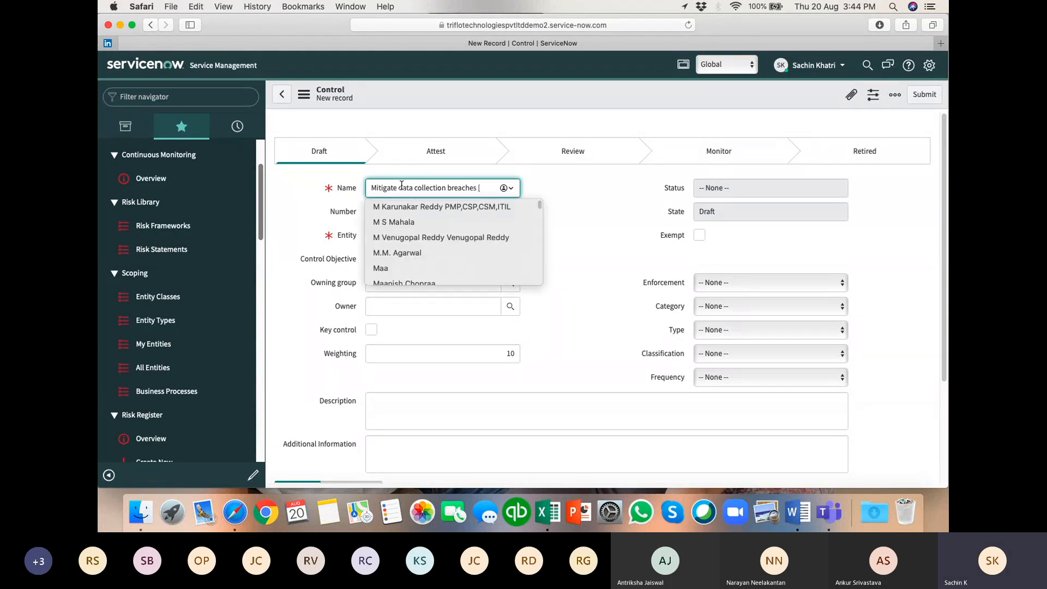
{"action": "type", "text": "SK4]"}
{"action": "key", "text": "Tab"}
Set the new control's entity to Physical Security and assign the recently used person as its owner.
{"action": "left_click", "coordinate": [474, 236]}
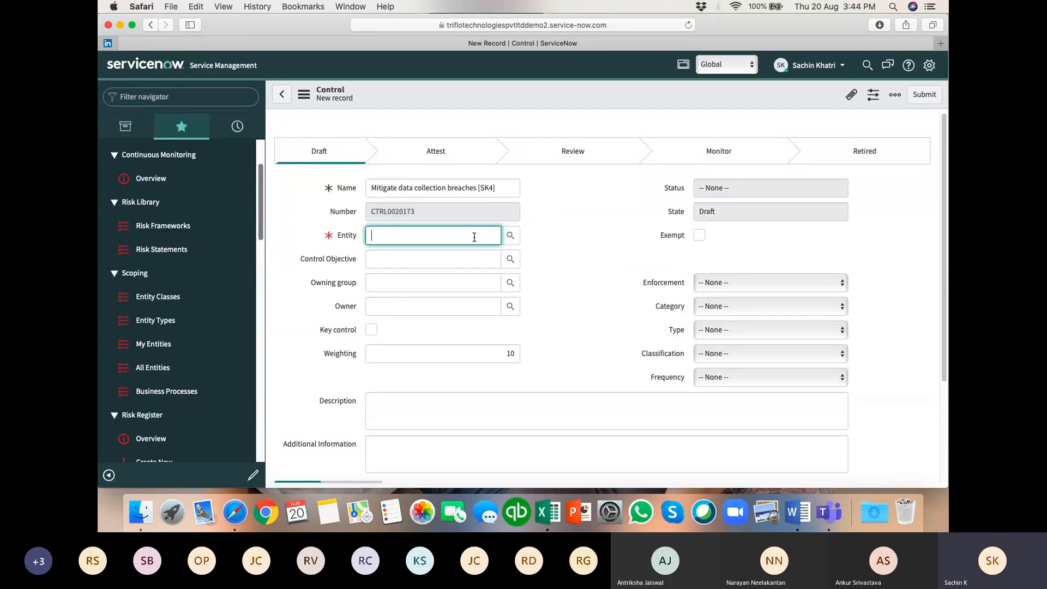
{"action": "type", "text": "phys"}
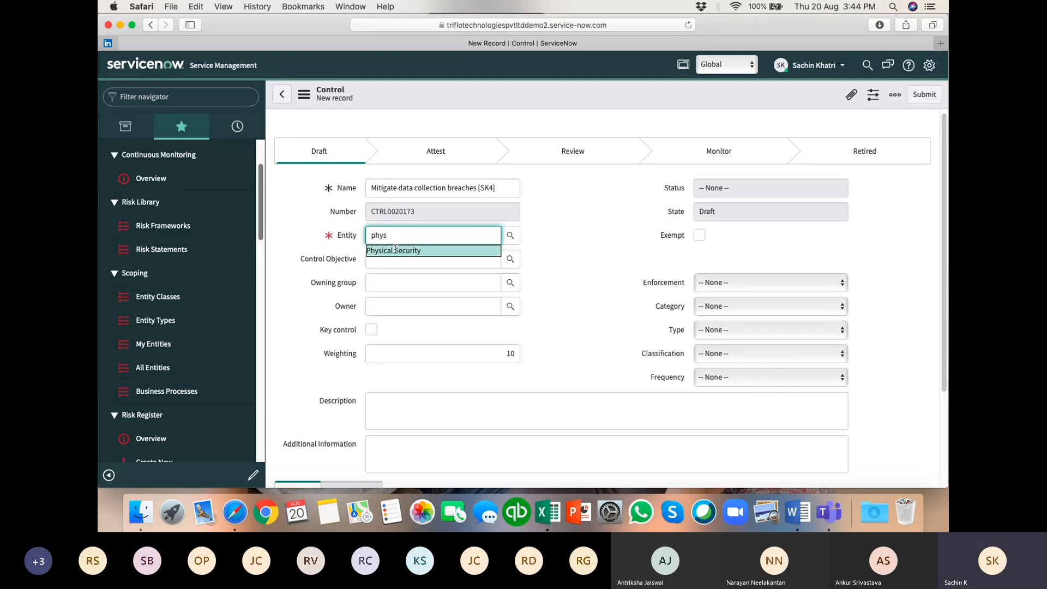
{"action": "left_click", "coordinate": [395, 250]}
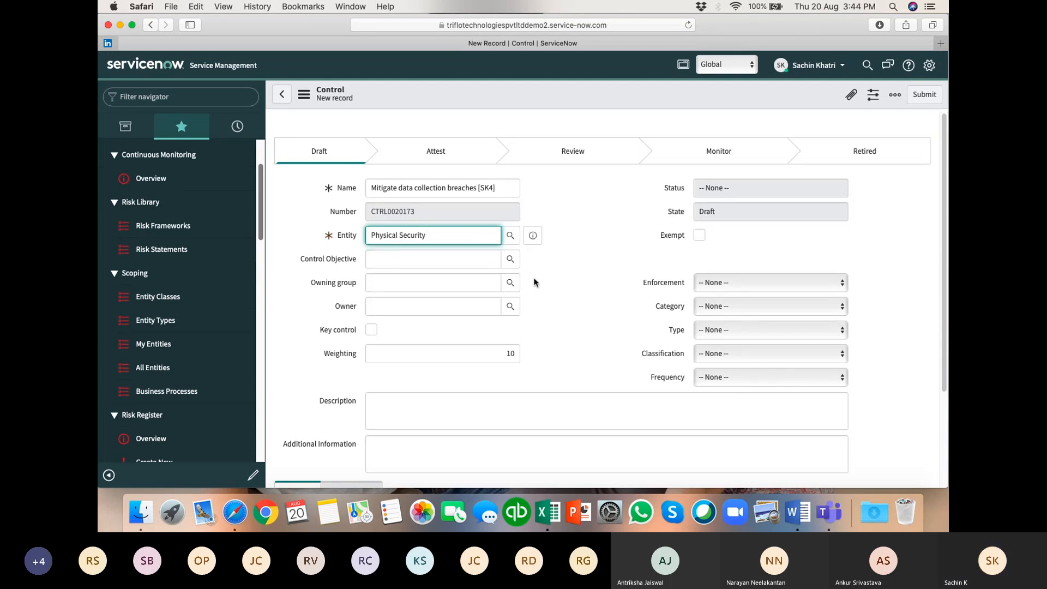
{"action": "left_click", "coordinate": [383, 307]}
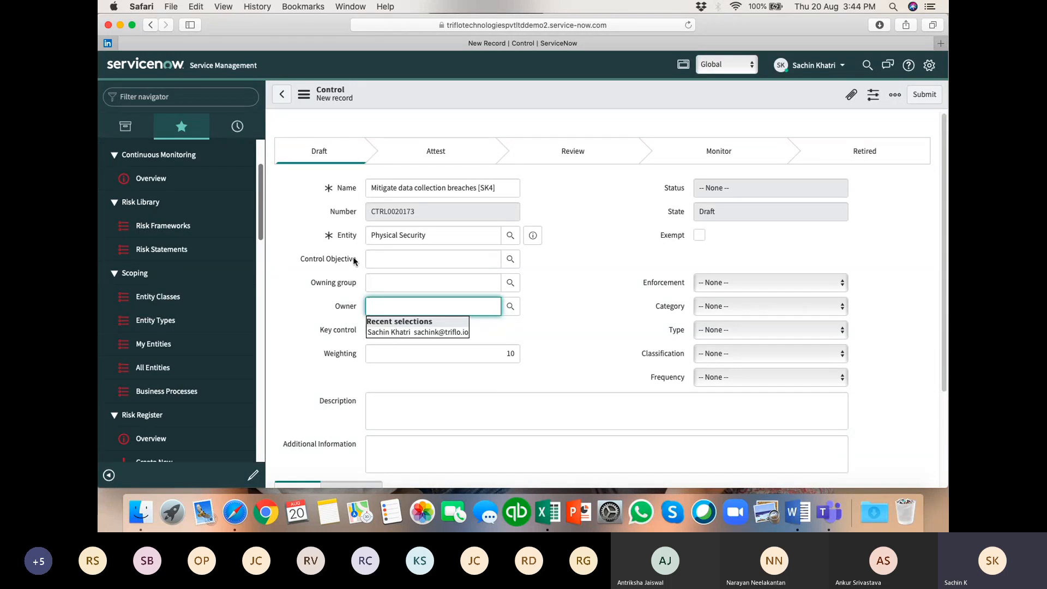
{"action": "left_click", "coordinate": [561, 265]}
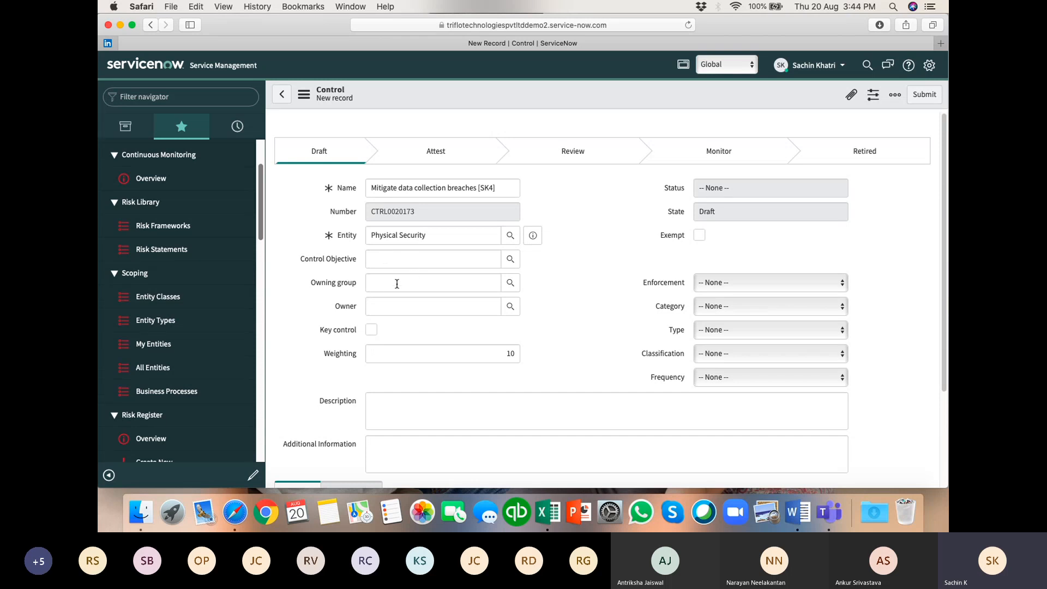
{"action": "left_click", "coordinate": [380, 306]}
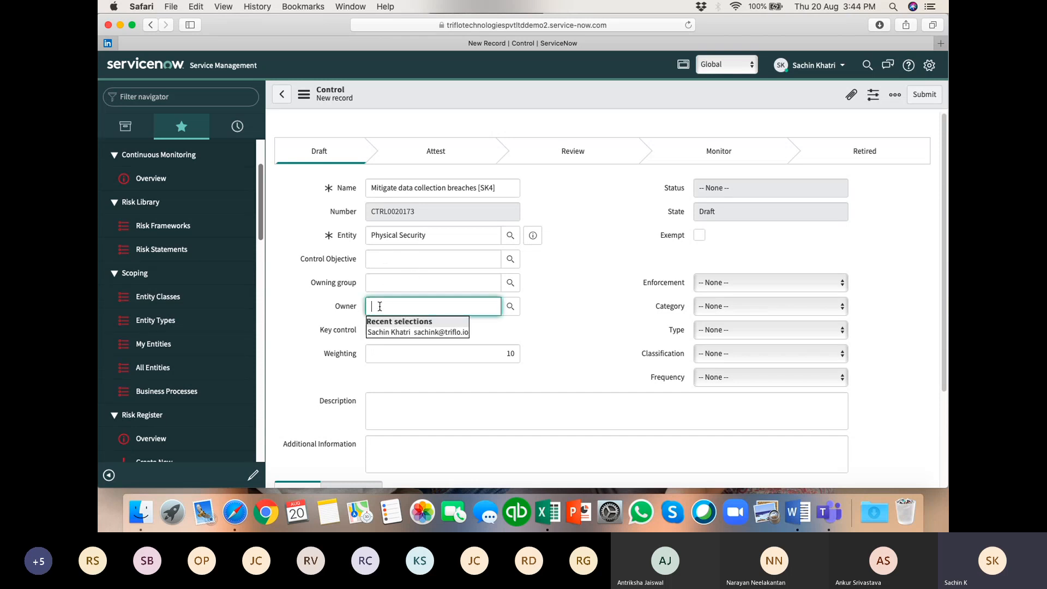
{"action": "left_click", "coordinate": [387, 332]}
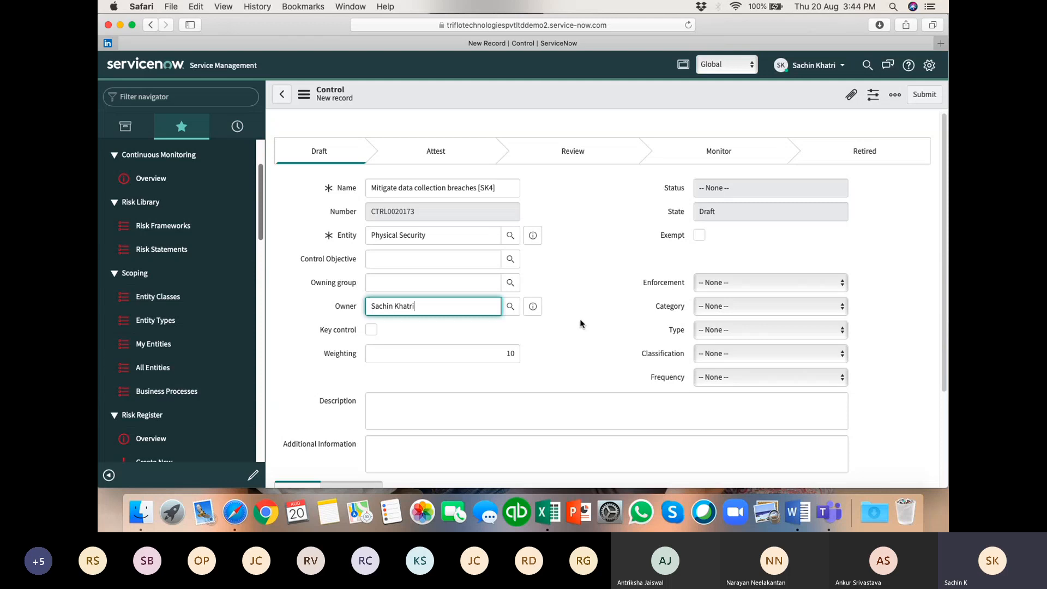
Set the control's enforcement to Mandated and its category to Operational management.
{"action": "left_click", "coordinate": [752, 281]}
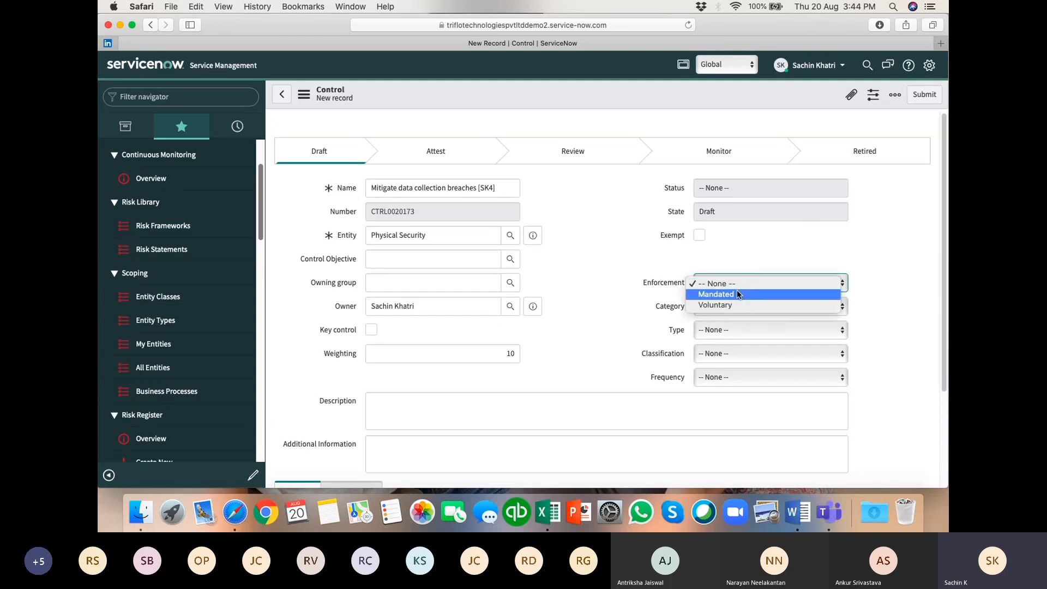
{"action": "left_click", "coordinate": [737, 292]}
{"action": "scroll", "coordinate": [747, 292], "scroll_direction": "down", "scroll_amount": 1}
{"action": "left_click", "coordinate": [759, 289]}
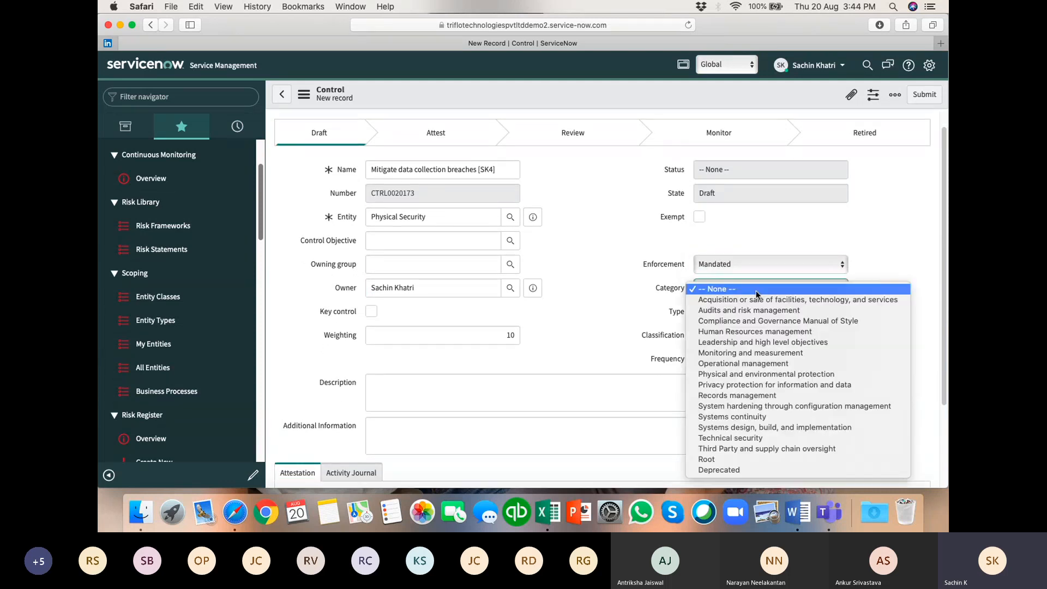
{"action": "left_click", "coordinate": [743, 363]}
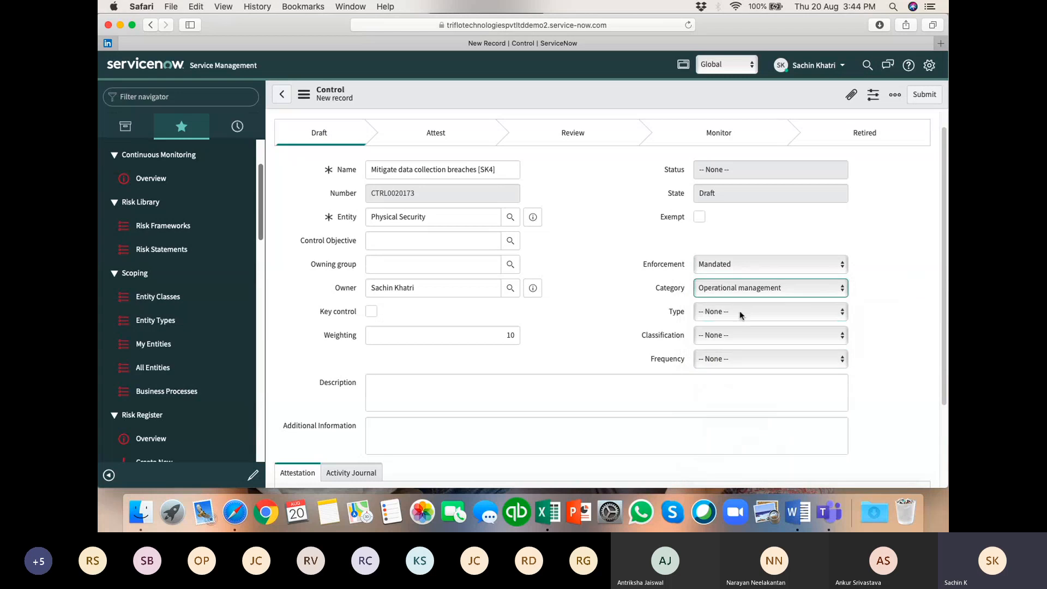
Set the control's type to Audits and Risk Management, its classification to Preventive and its frequency to Event Driven.
{"action": "left_click", "coordinate": [741, 313]}
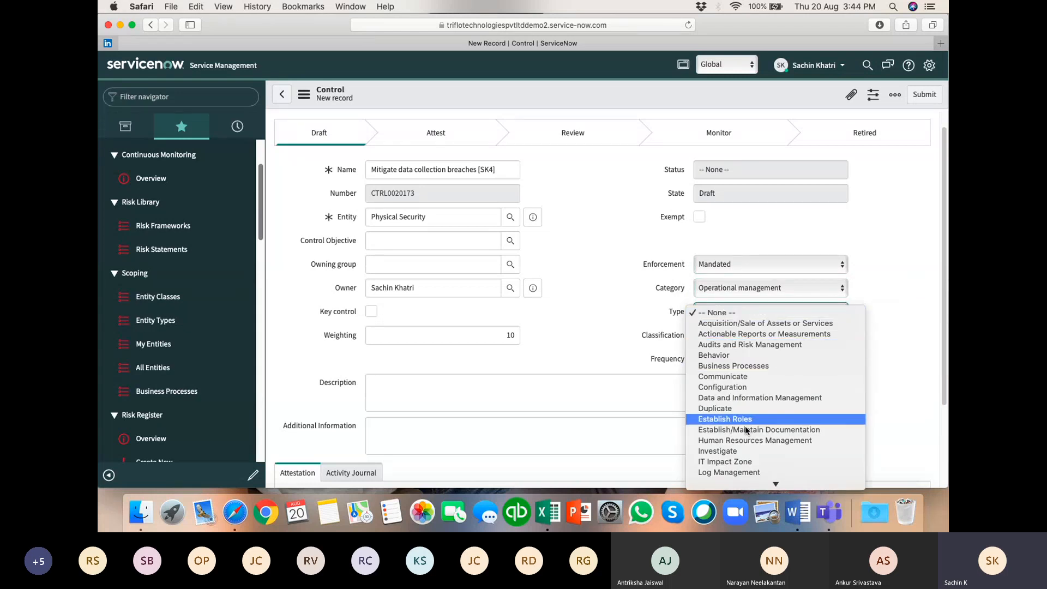
{"action": "scroll", "coordinate": [739, 471], "scroll_direction": "down", "scroll_amount": 3}
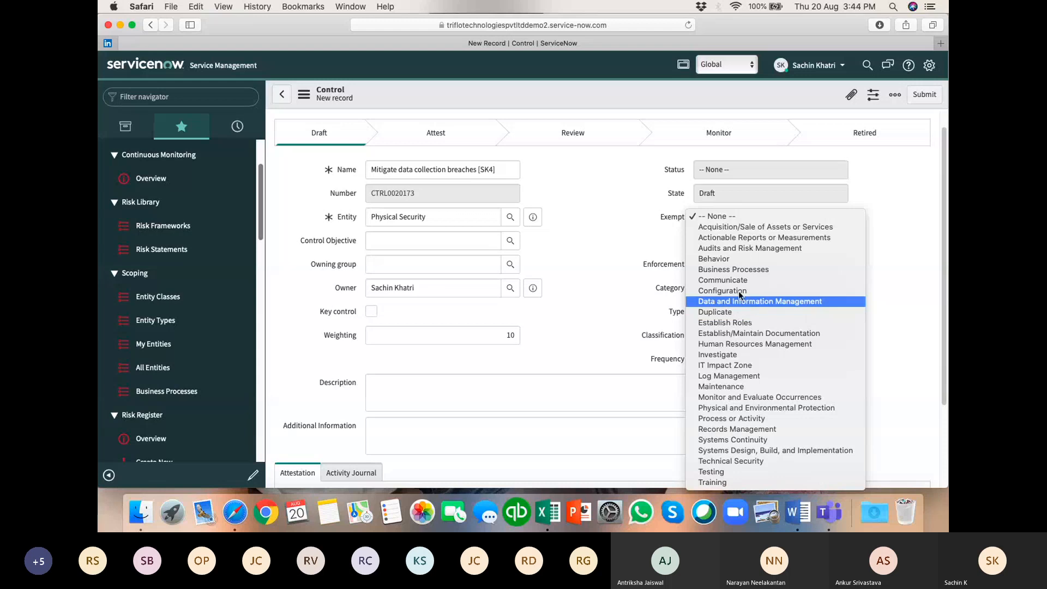
{"action": "left_click", "coordinate": [729, 249]}
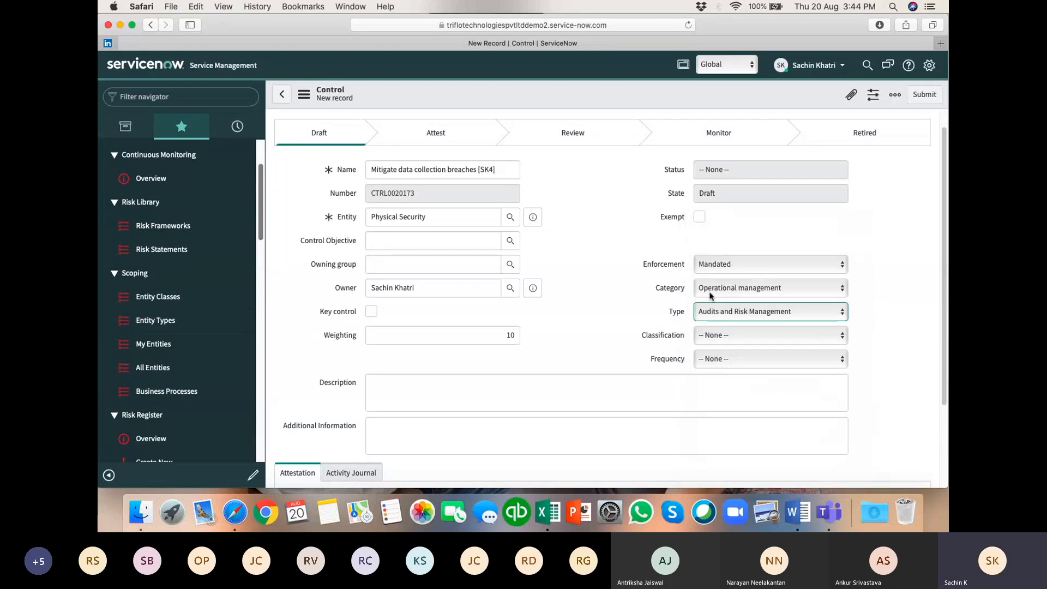
{"action": "left_click", "coordinate": [724, 339]}
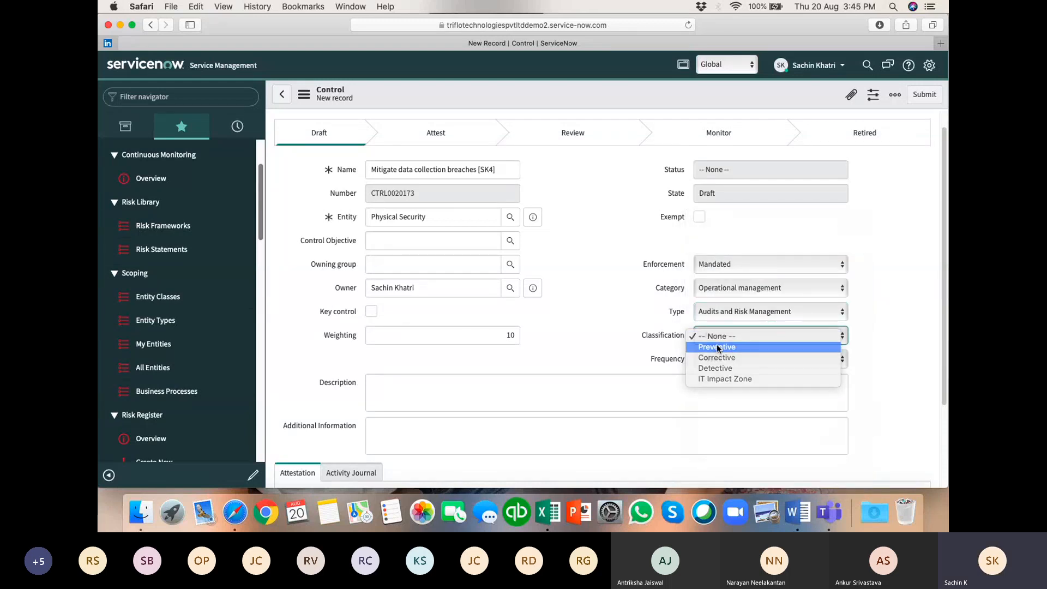
{"action": "left_click", "coordinate": [717, 347]}
{"action": "left_click", "coordinate": [718, 359]}
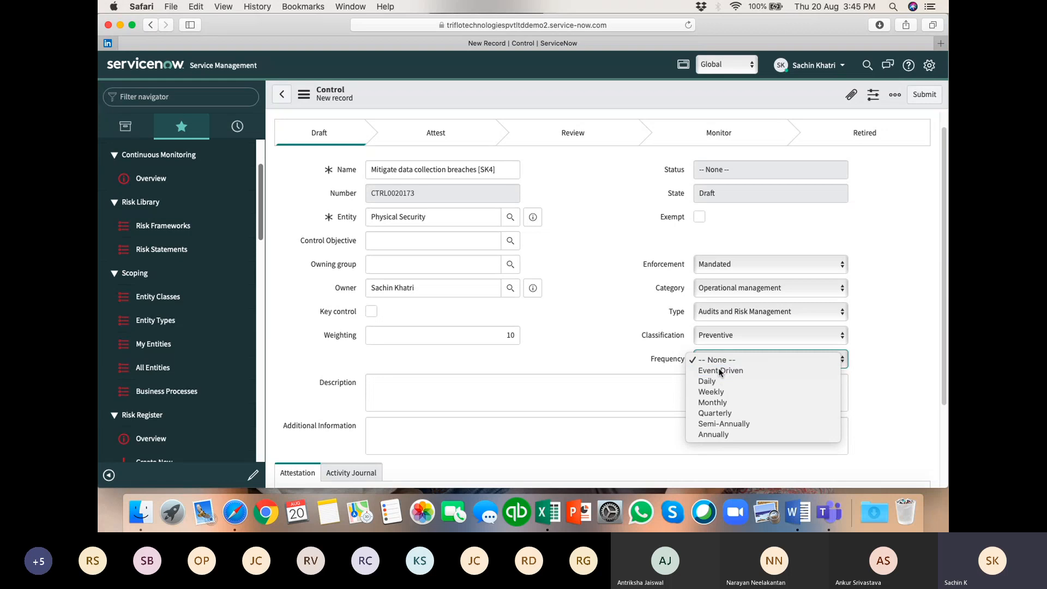
{"action": "left_click", "coordinate": [718, 371]}
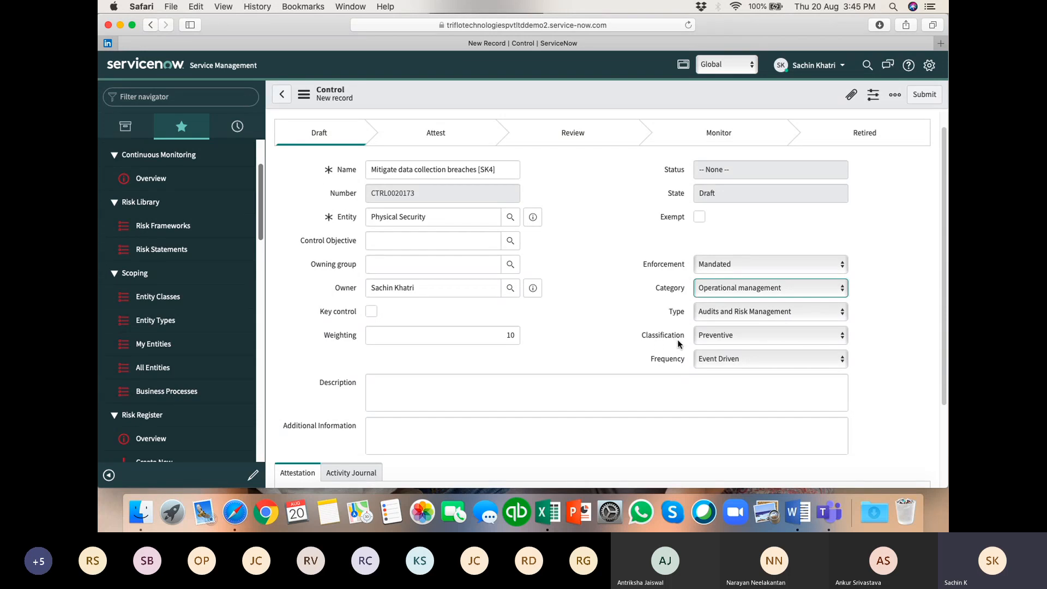
{"action": "left_click", "coordinate": [725, 336]}
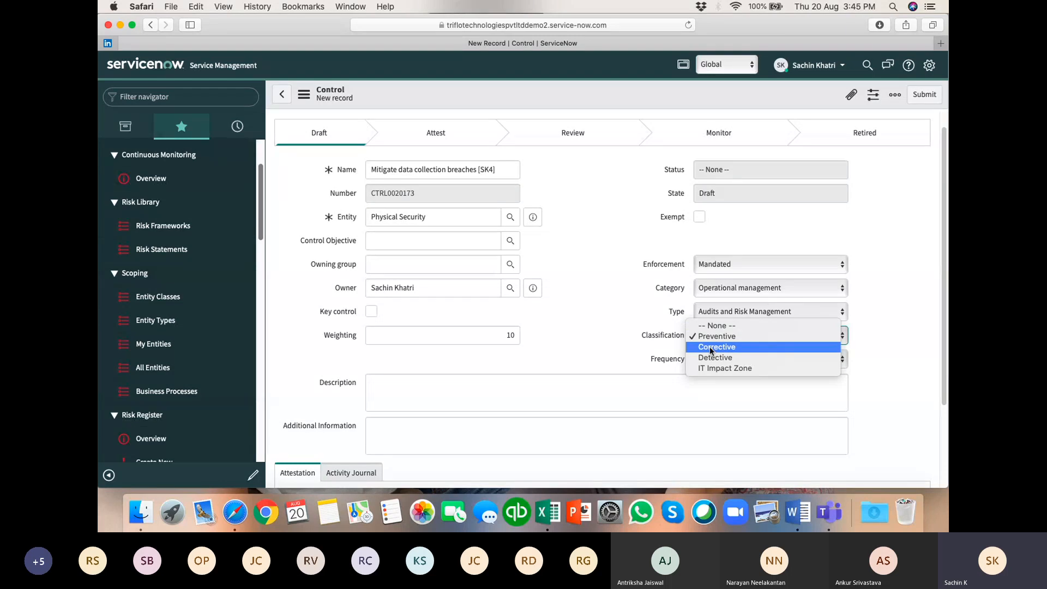
{"action": "left_click", "coordinate": [632, 335]}
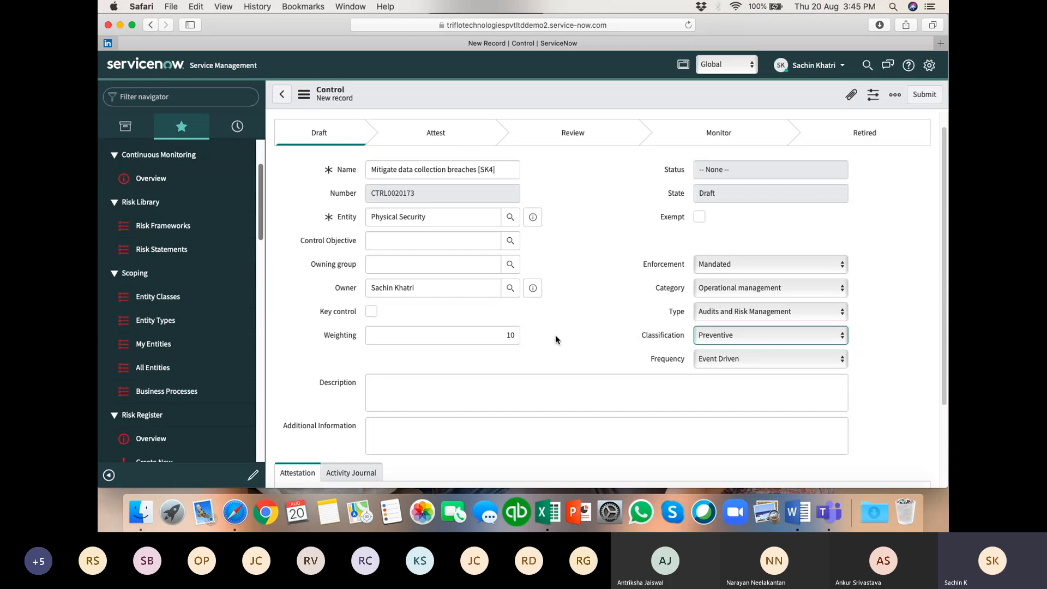
{"action": "left_click", "coordinate": [744, 311]}
{"action": "left_click", "coordinate": [744, 307]}
{"action": "left_click", "coordinate": [436, 285]}
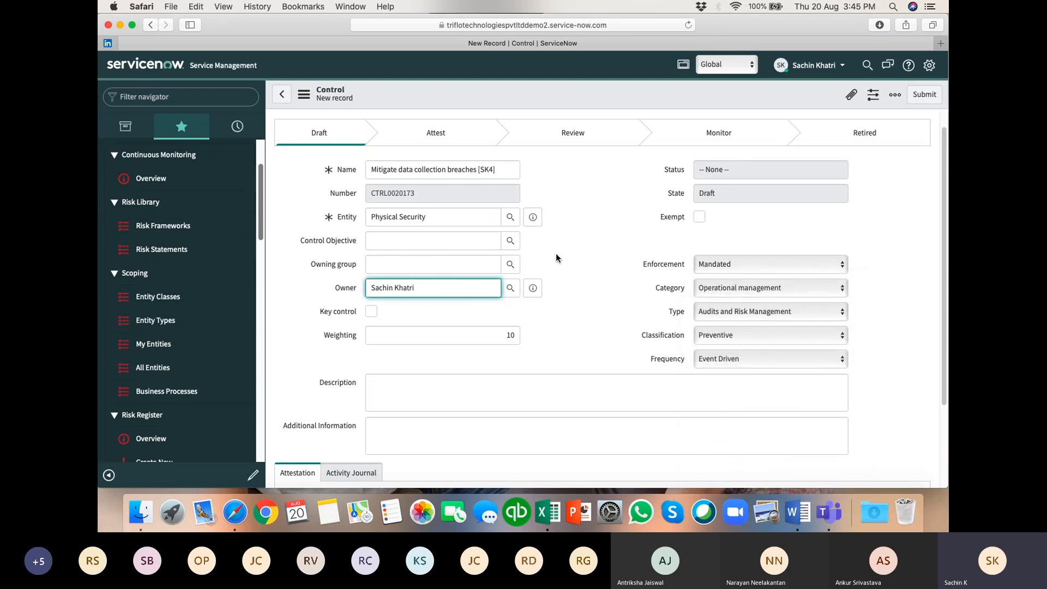
Describe the control as requiring the data handling and confidentiality SOPs, regular data audits, manager-ensured staff compliance, and malware-protected, regularly updated automated systems.
{"action": "left_click", "coordinate": [474, 388]}
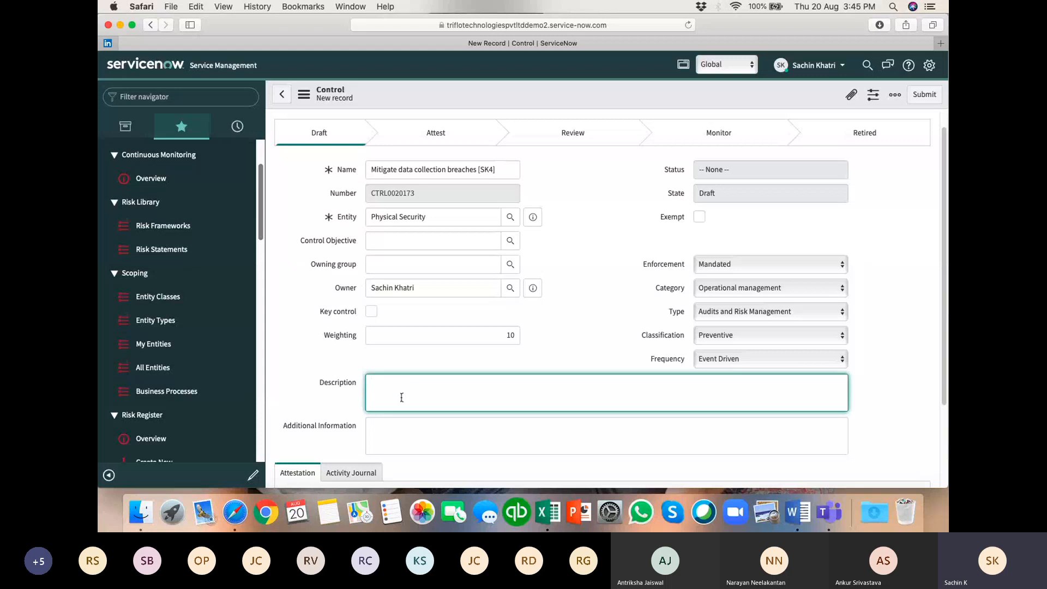
{"action": "left_click", "coordinate": [393, 434]}
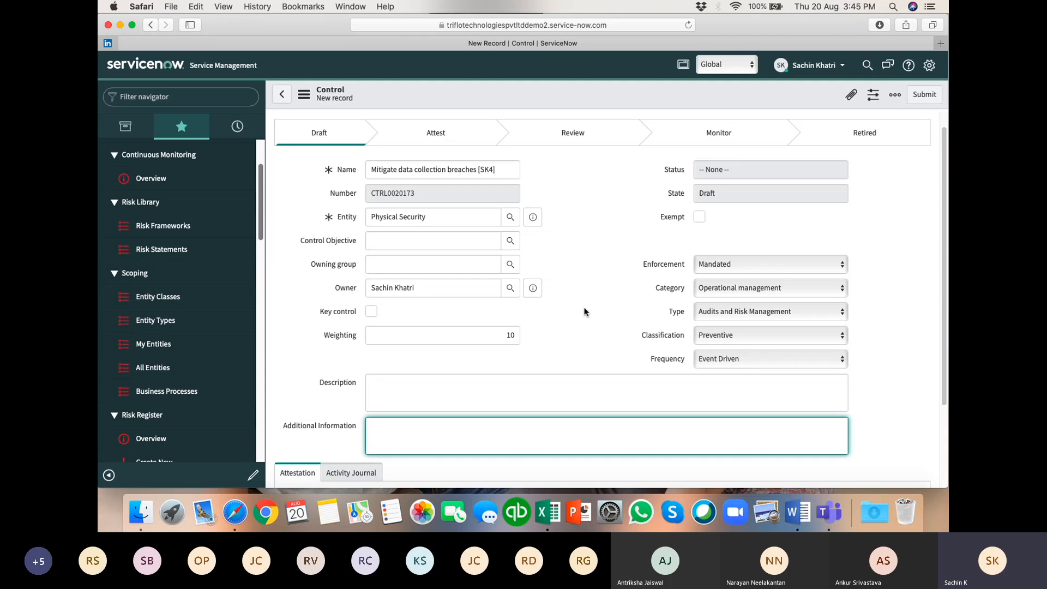
{"action": "scroll", "coordinate": [578, 316], "scroll_direction": "down", "scroll_amount": 2}
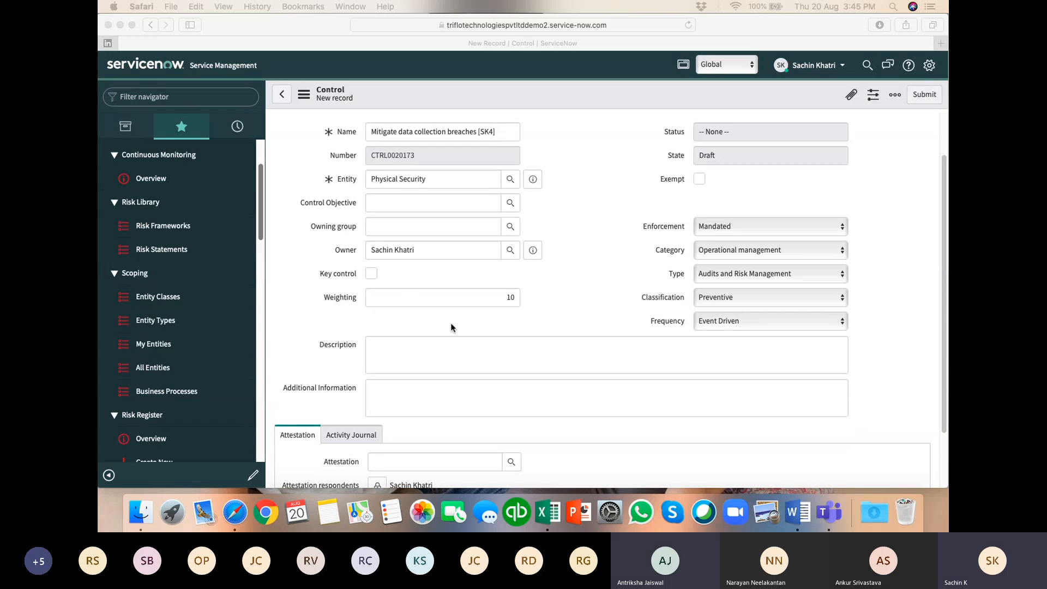
{"action": "left_click", "coordinate": [391, 347]}
{"action": "type", "text": "In order to eliminate potential for security breaches, the SOPs relating to data handling and confidentiality must be followed, including regular audits of data and data input systems. Managers are responsible for ensuring that staff follow the SOPs and that automated systems in each business unit are protected from malware and viruses and are updated regularly."}
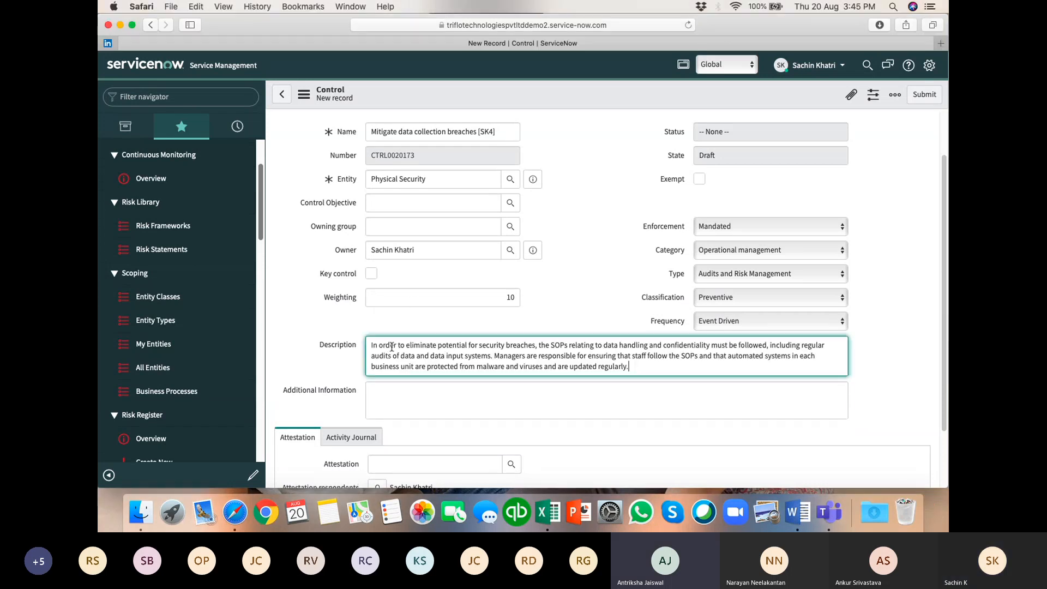
{"action": "left_click", "coordinate": [309, 361]}
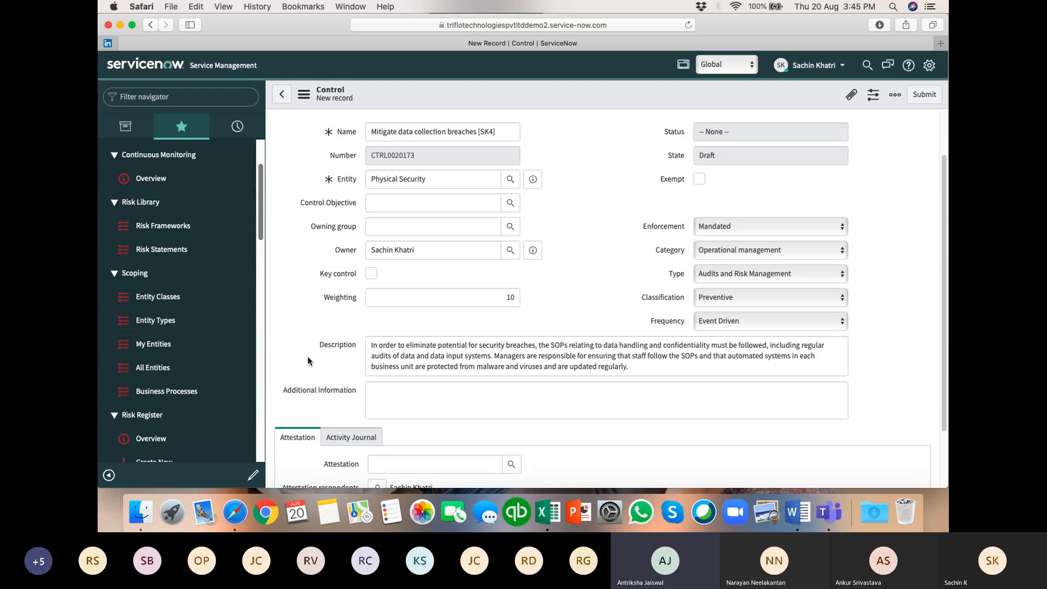
{"action": "left_click", "coordinate": [792, 272]}
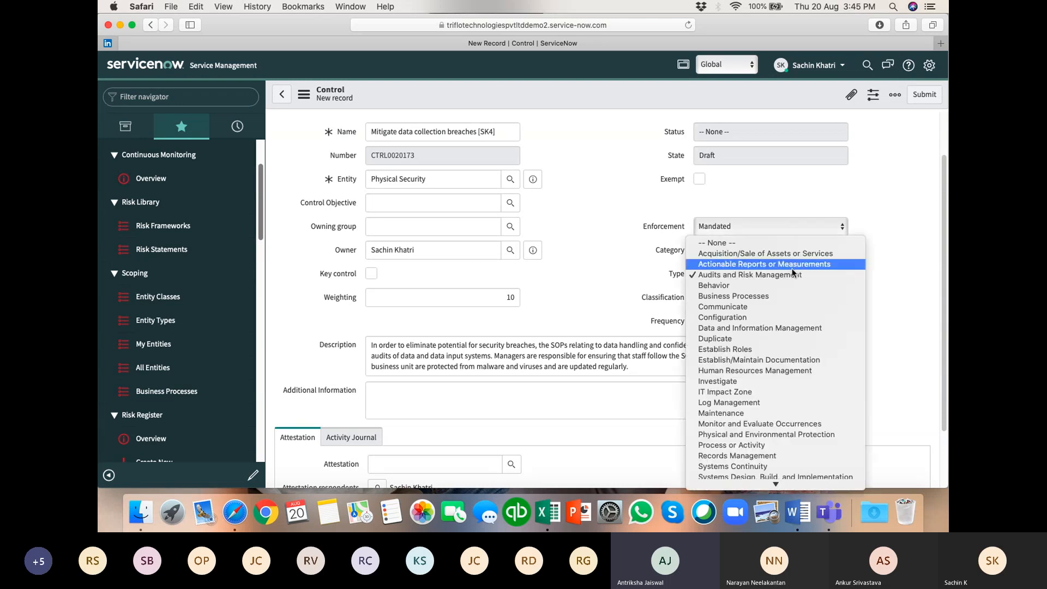
{"action": "left_click", "coordinate": [636, 275]}
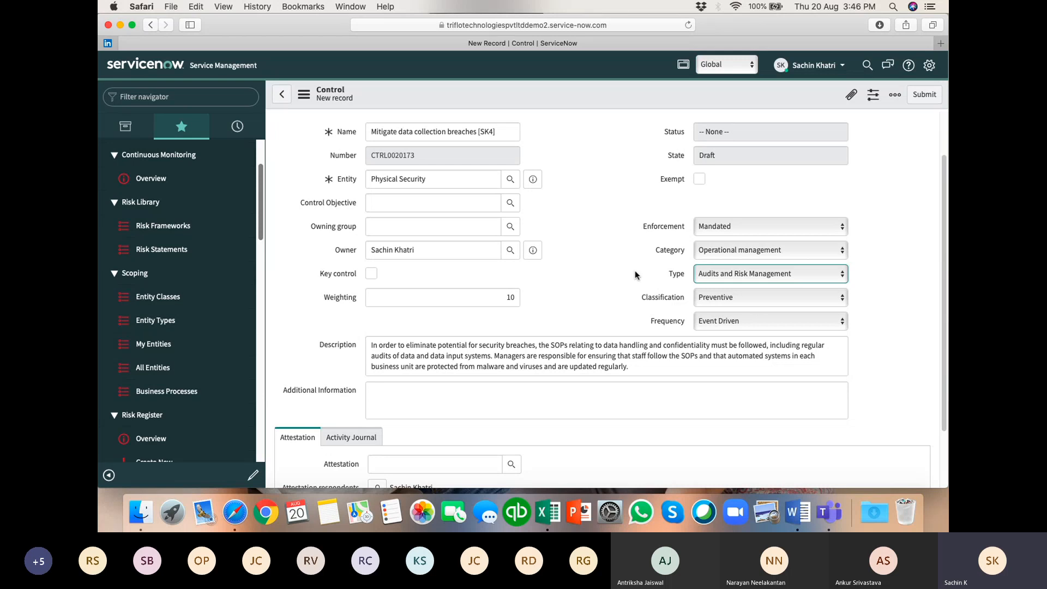
{"action": "right_click", "coordinate": [680, 278]}
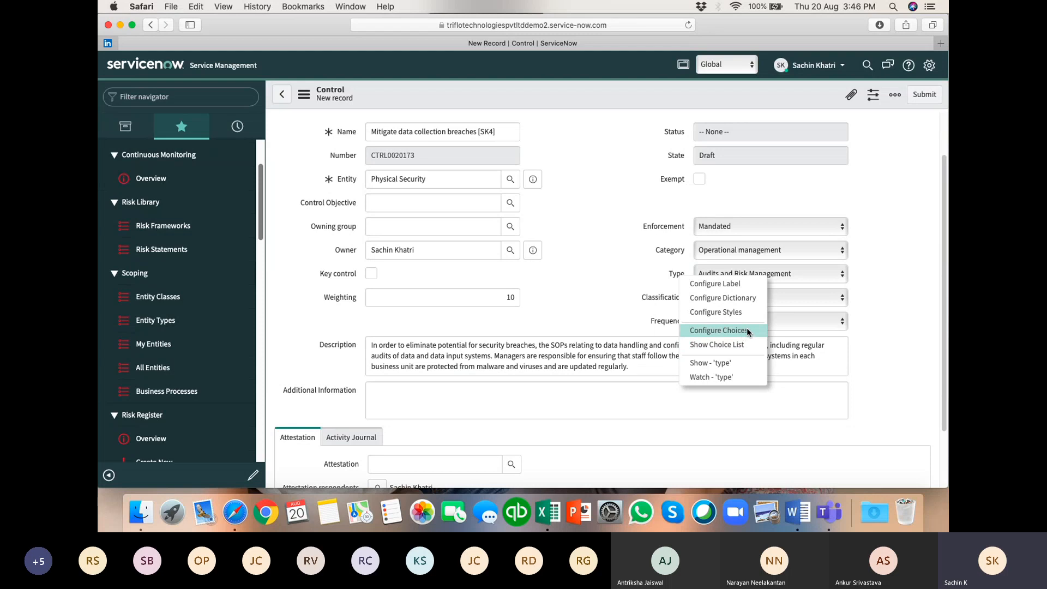
{"action": "left_click", "coordinate": [610, 290]}
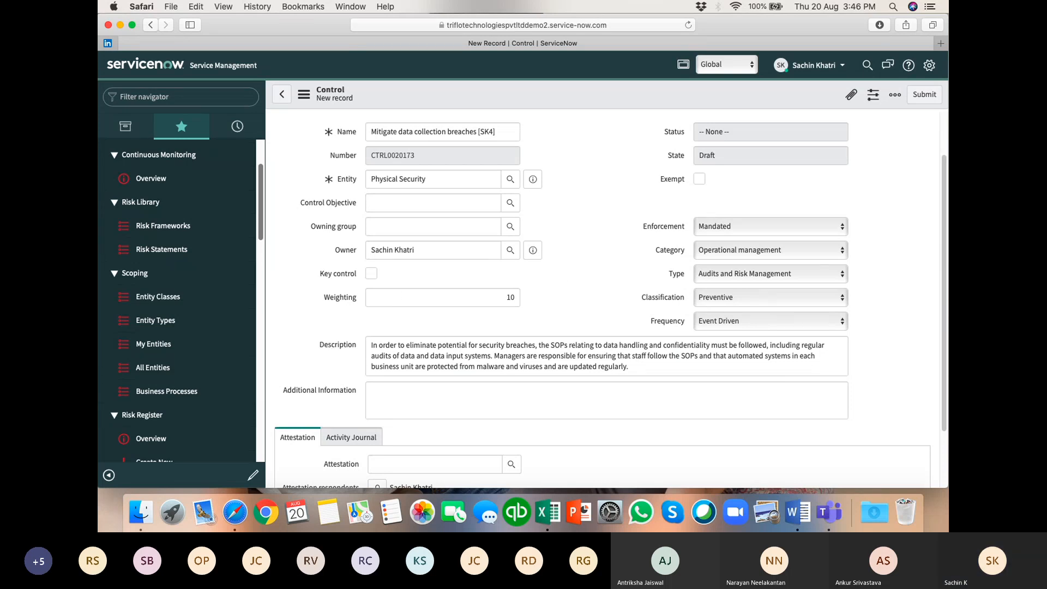
Enter "SOPs attached" as the control's additional information.
{"action": "left_click", "coordinate": [384, 398]}
{"action": "type", "text": "S"}
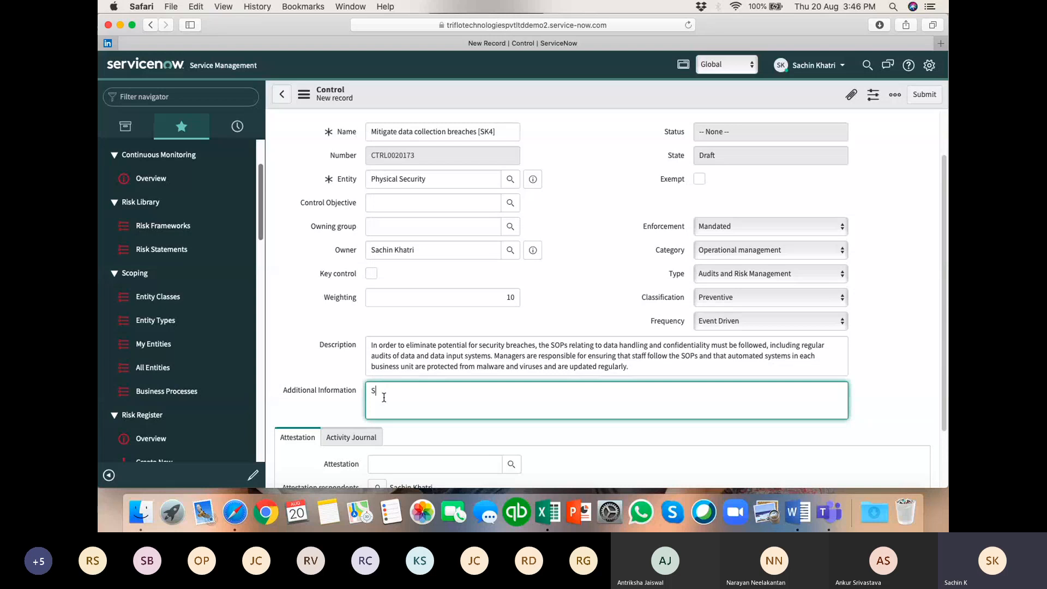
{"action": "type", "text": "OPs attached"}
{"action": "left_click", "coordinate": [579, 297]}
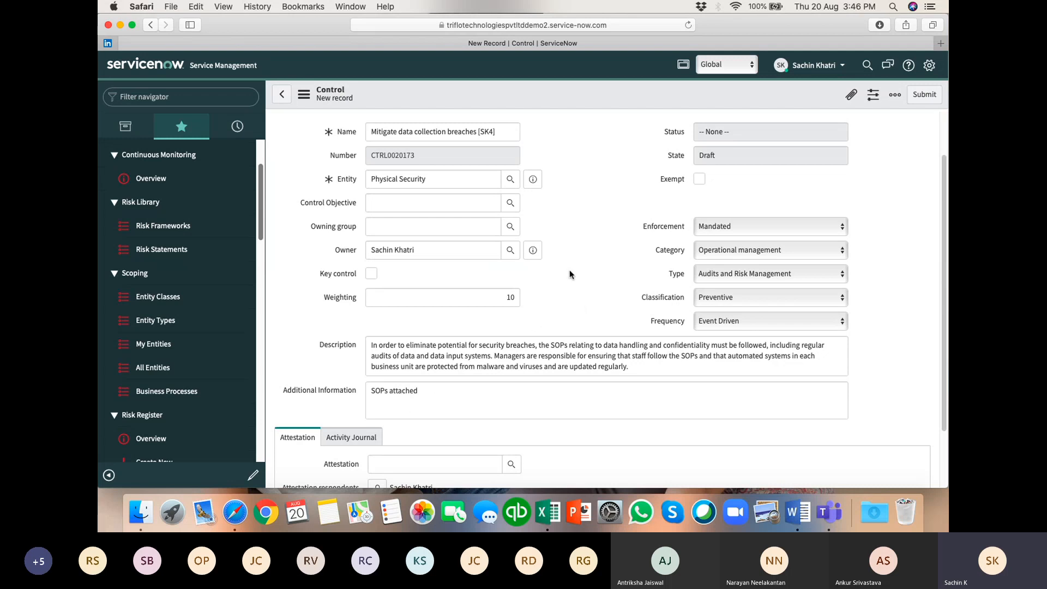
{"action": "left_click", "coordinate": [850, 97]}
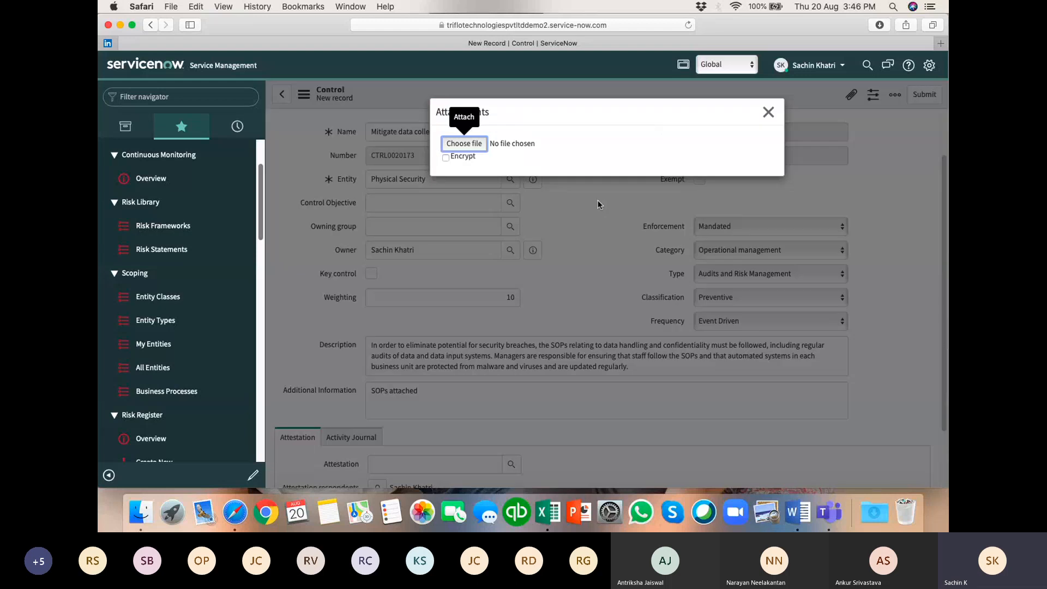
{"action": "left_click", "coordinate": [461, 145]}
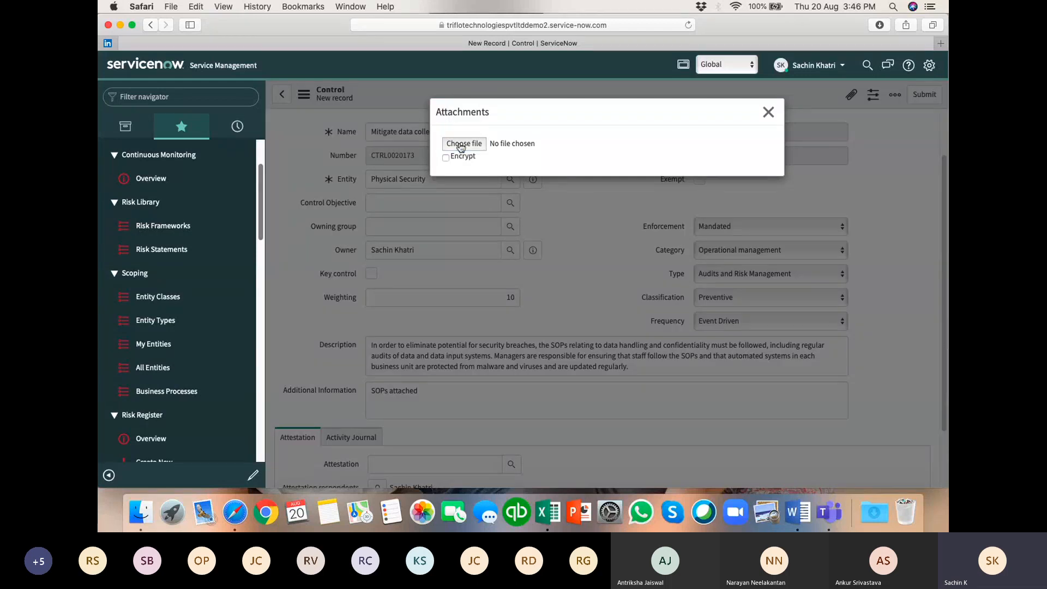
{"action": "left_click", "coordinate": [461, 145]}
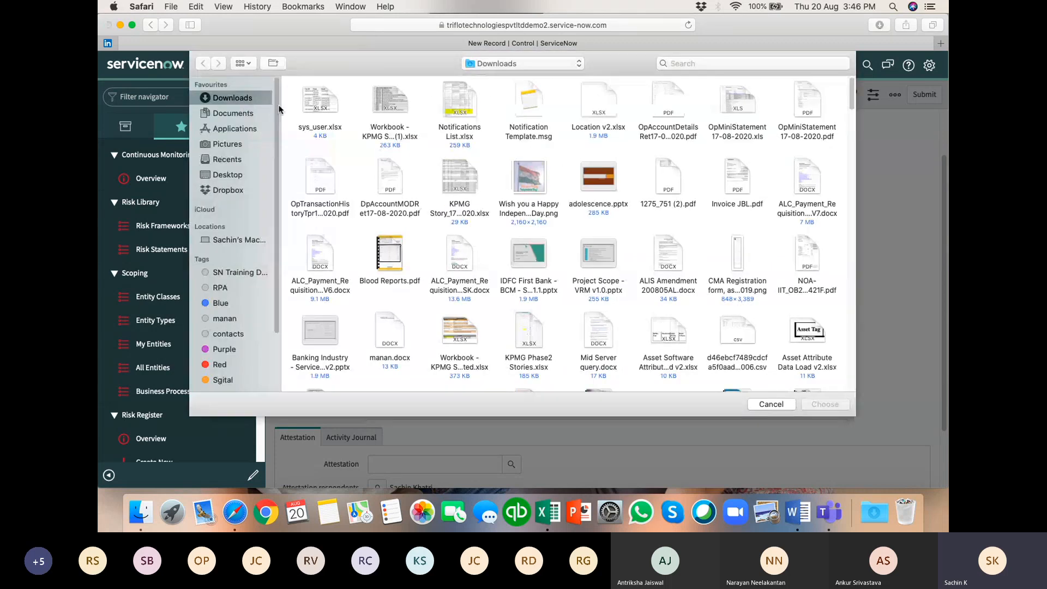
{"action": "left_click", "coordinate": [319, 103]}
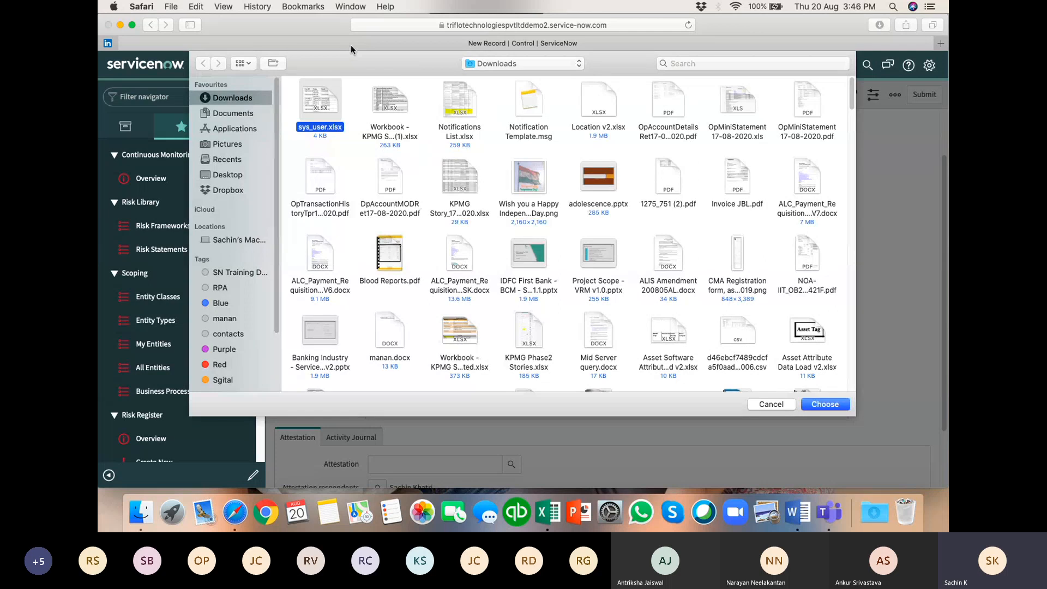
{"action": "key", "text": "Escape"}
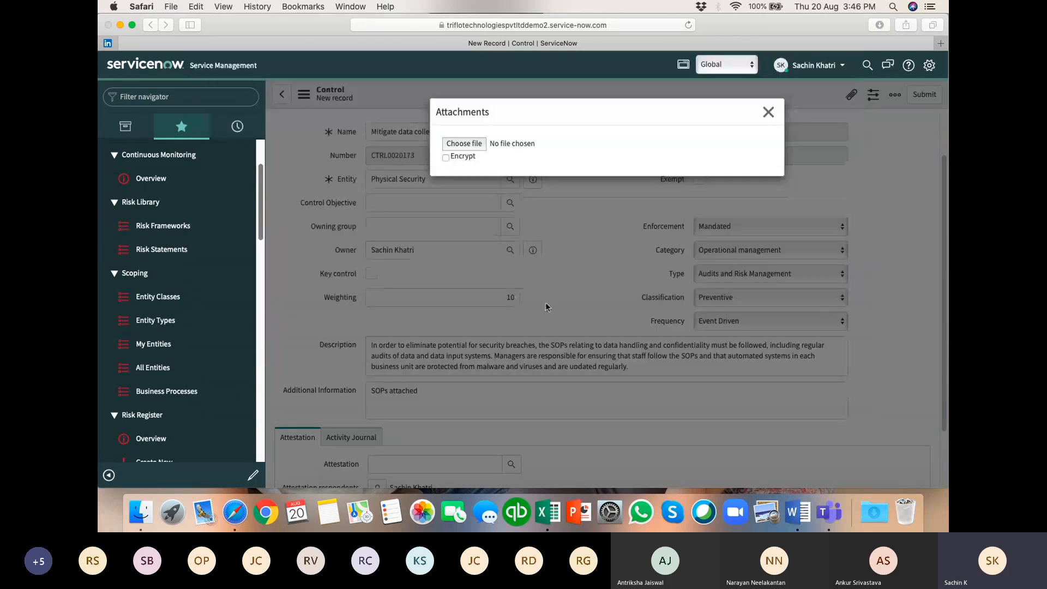
{"action": "left_click", "coordinate": [769, 112]}
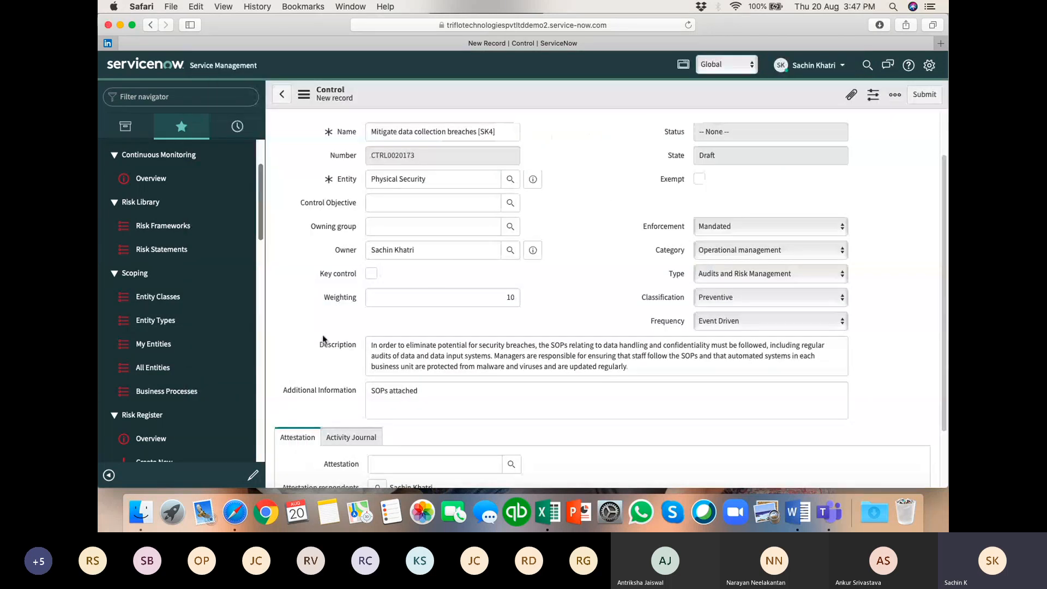
Set the control's attestation to GRC Attestation, keeping the preset attestation respondent.
{"action": "scroll", "coordinate": [306, 321], "scroll_direction": "down", "scroll_amount": 3}
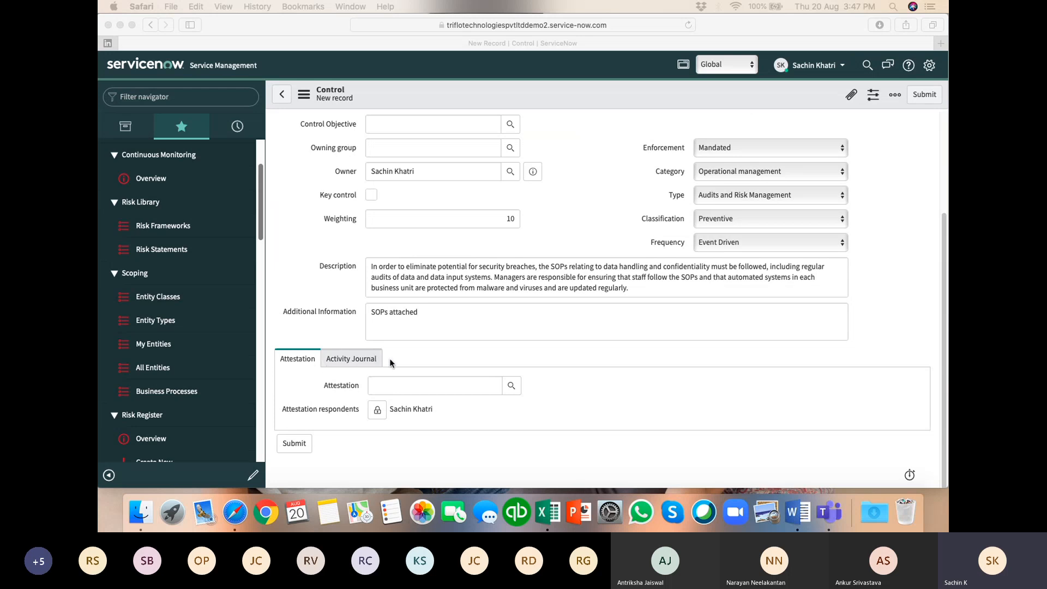
{"action": "left_click", "coordinate": [444, 385]}
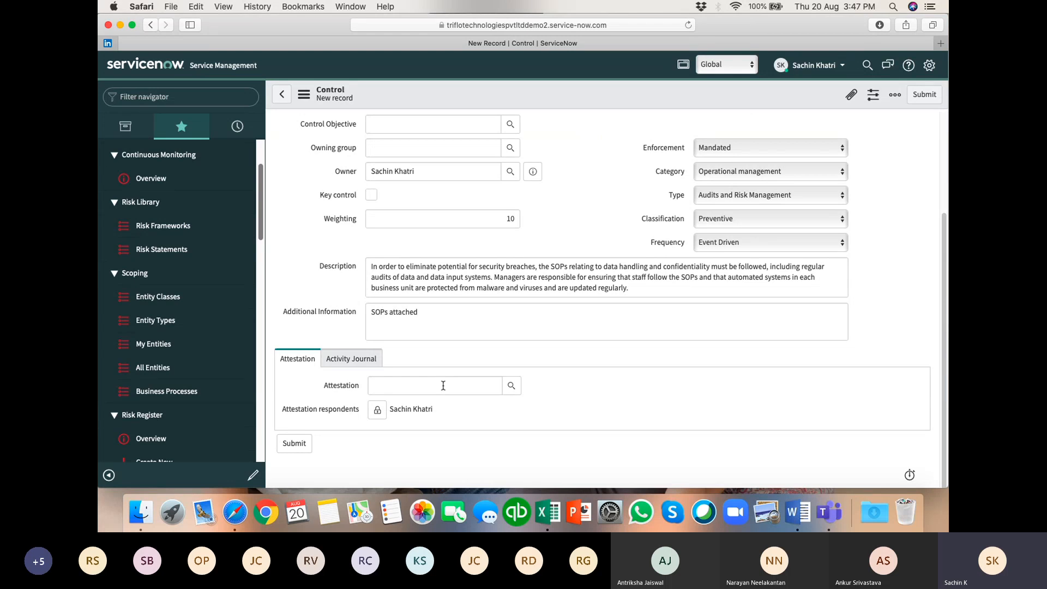
{"action": "scroll", "coordinate": [475, 267], "scroll_direction": "up", "scroll_amount": 2}
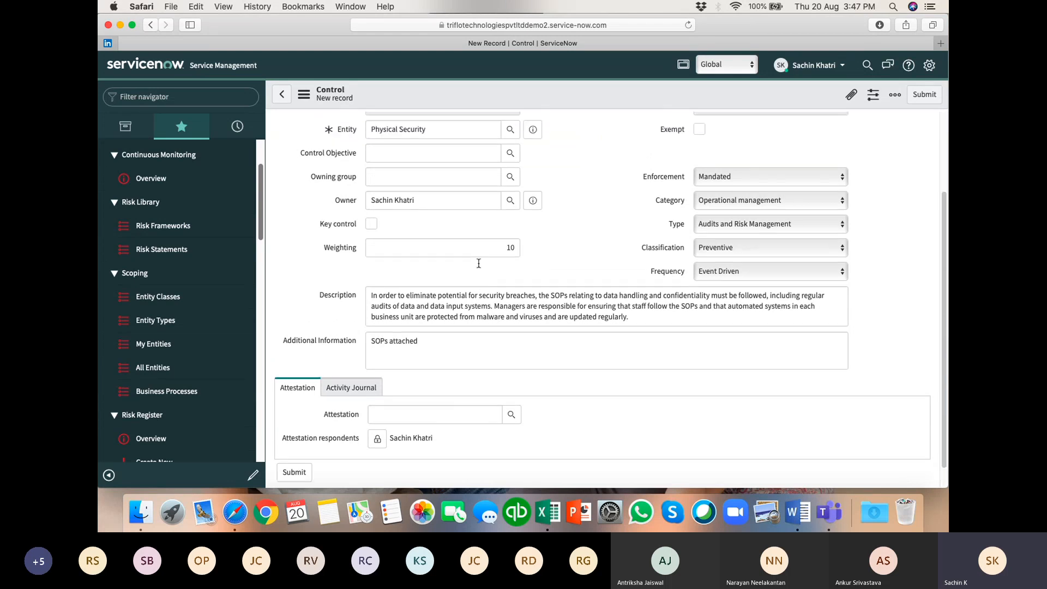
{"action": "scroll", "coordinate": [436, 382], "scroll_direction": "down", "scroll_amount": 2}
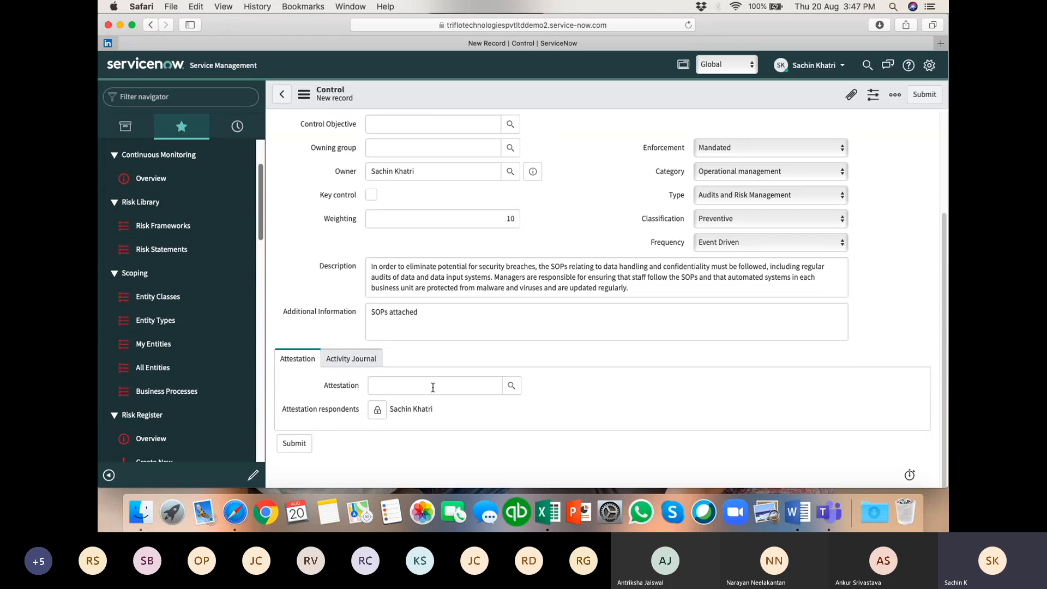
{"action": "left_click", "coordinate": [465, 391]}
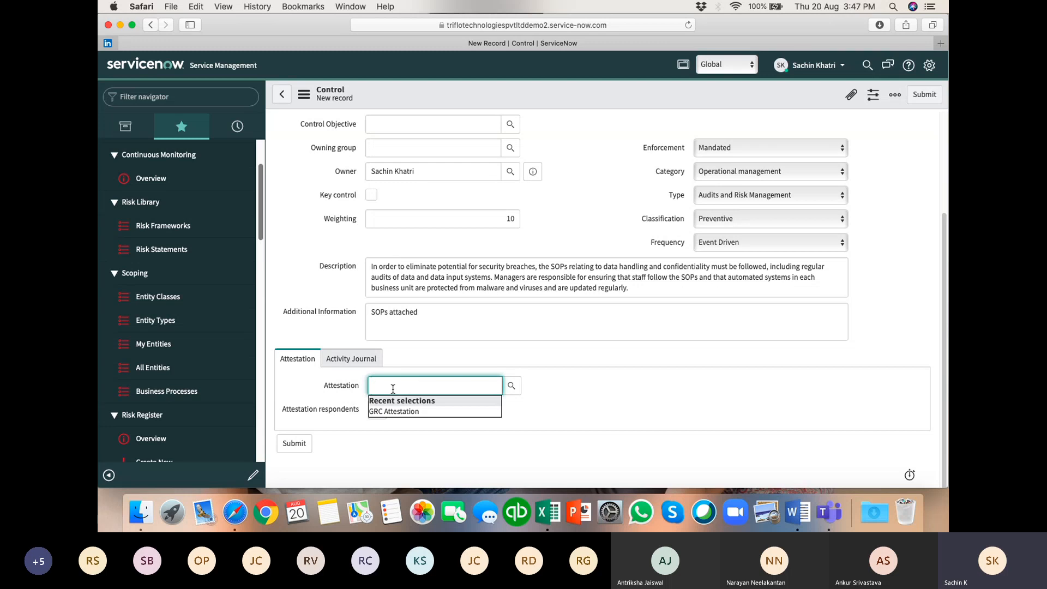
{"action": "left_click", "coordinate": [411, 412]}
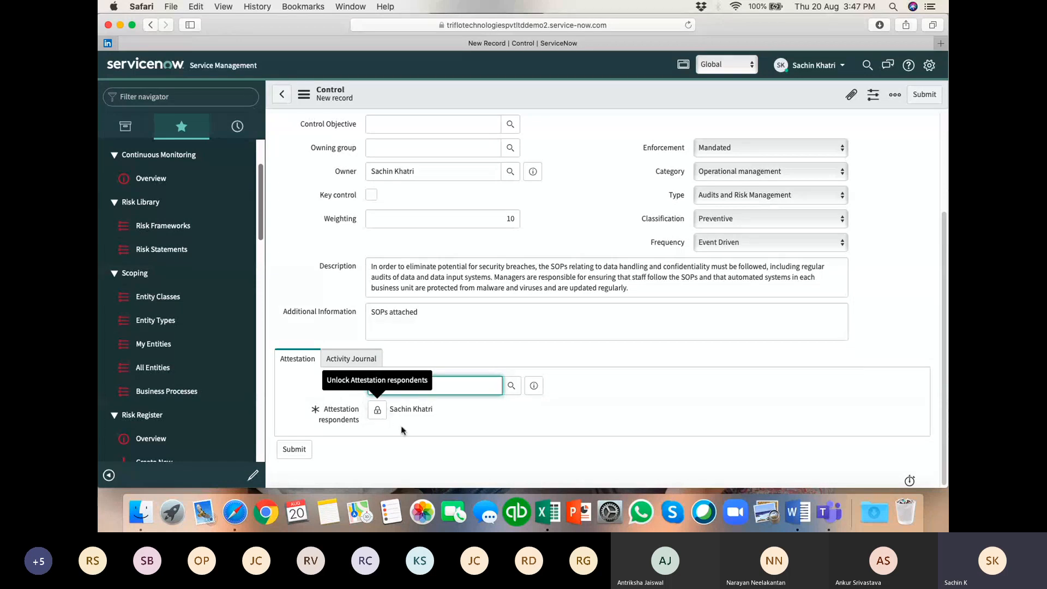
{"action": "scroll", "coordinate": [539, 330], "scroll_direction": "up", "scroll_amount": 3}
{"action": "scroll", "coordinate": [539, 330], "scroll_direction": "up", "scroll_amount": 2}
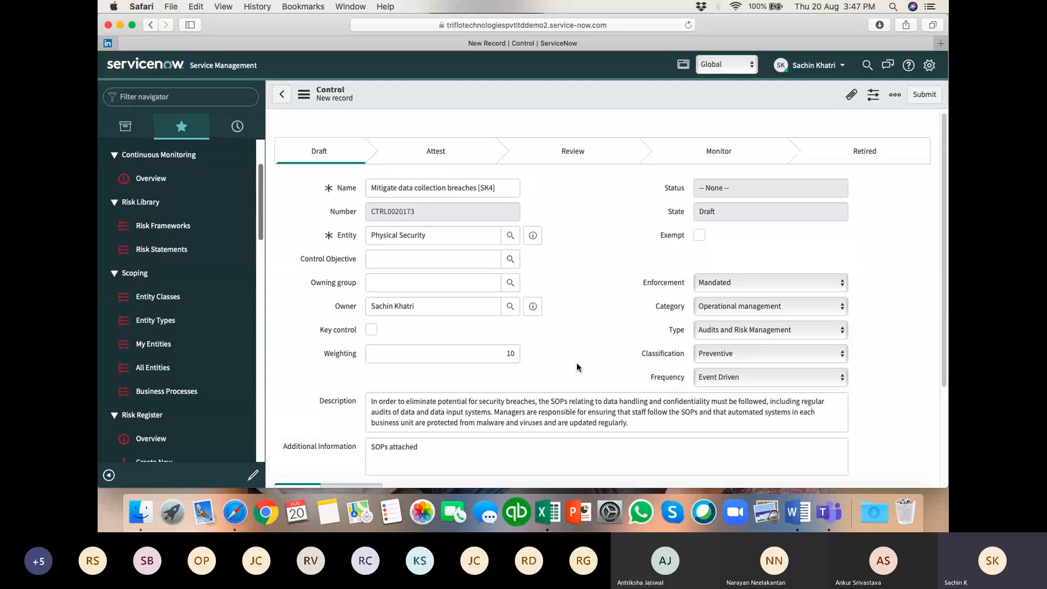
{"action": "scroll", "coordinate": [577, 362], "scroll_direction": "down", "scroll_amount": 3}
{"action": "scroll", "coordinate": [577, 364], "scroll_direction": "down", "scroll_amount": 2}
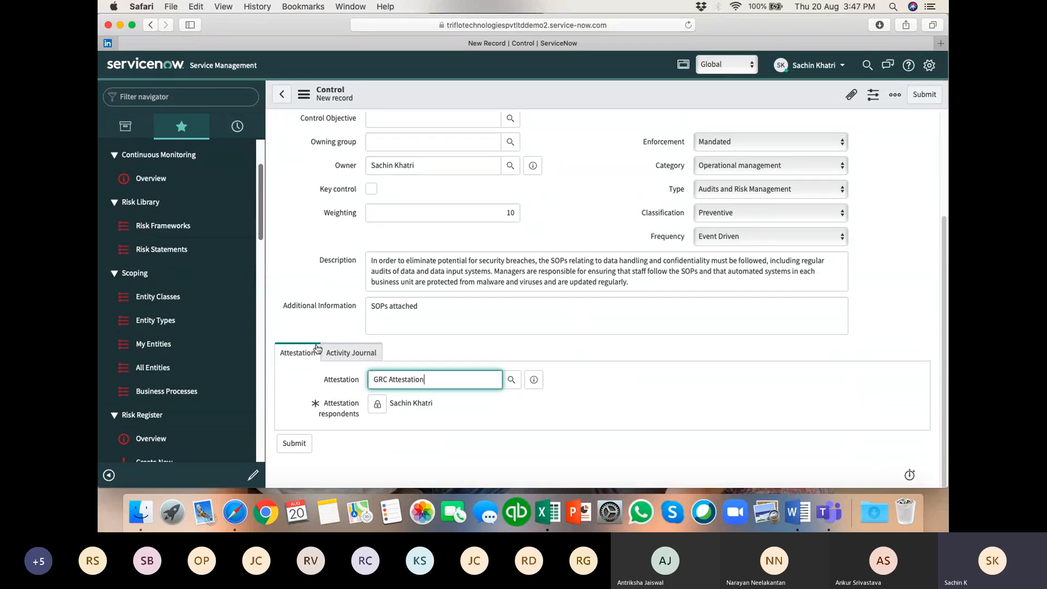
{"action": "left_click", "coordinate": [418, 349]}
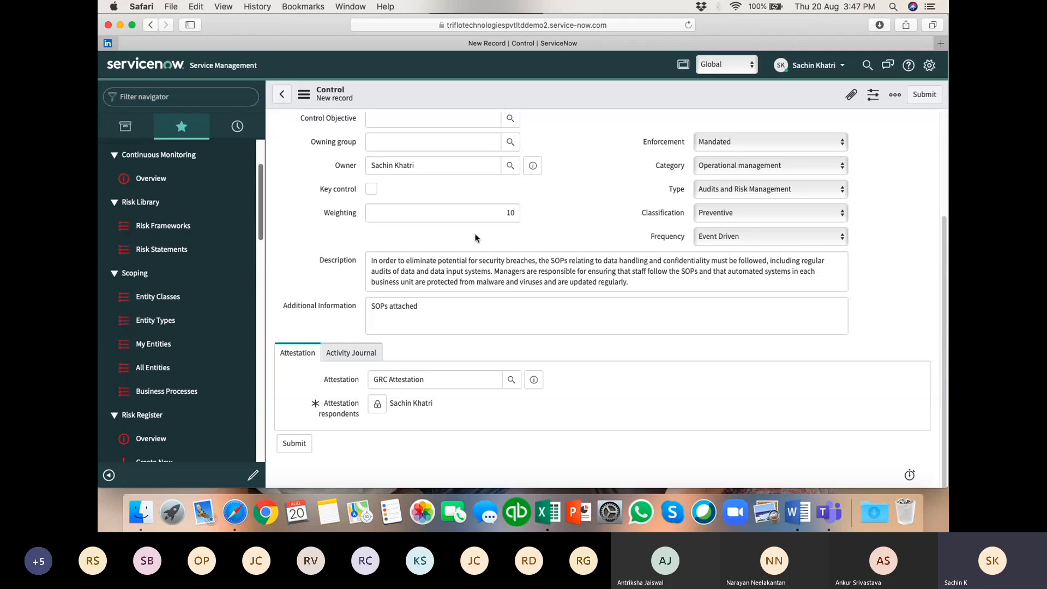
Submit the new control and check it in the risk's related controls.
{"action": "scroll", "coordinate": [586, 187], "scroll_direction": "up", "scroll_amount": 5}
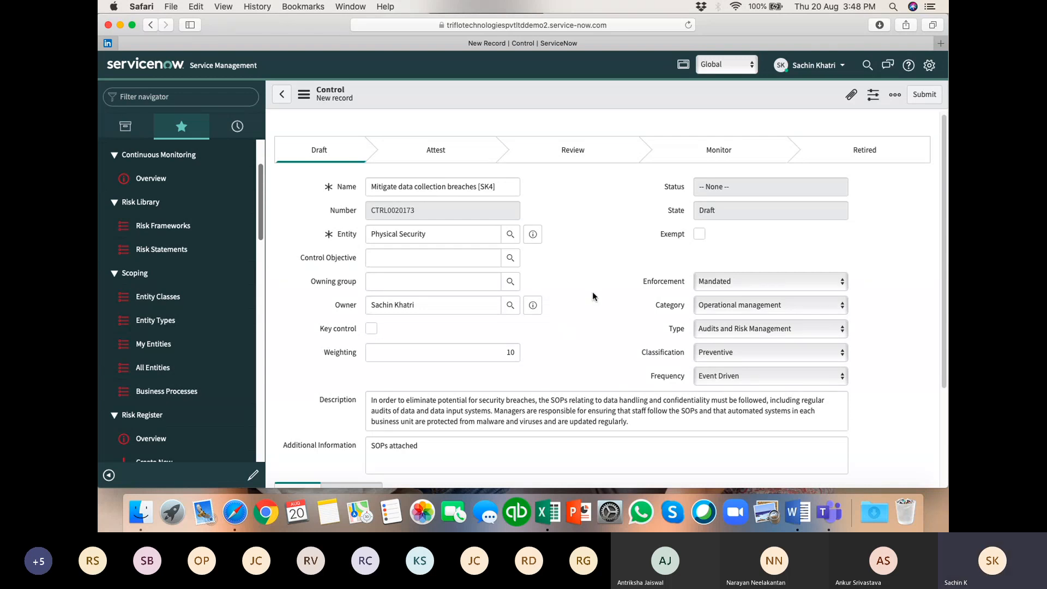
{"action": "left_click", "coordinate": [910, 97]}
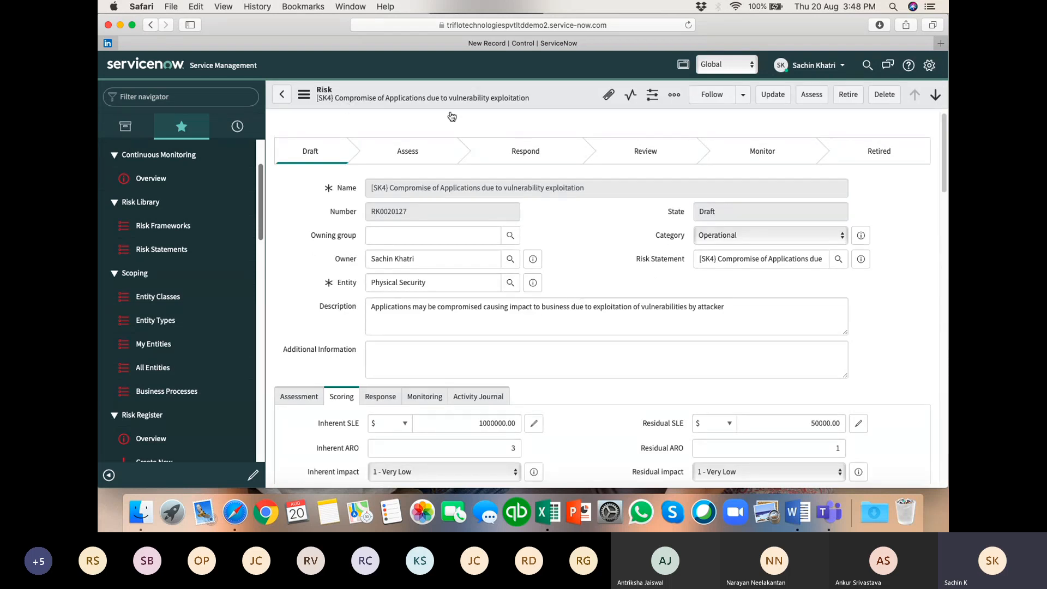
{"action": "scroll", "coordinate": [858, 292], "scroll_direction": "down", "scroll_amount": 3}
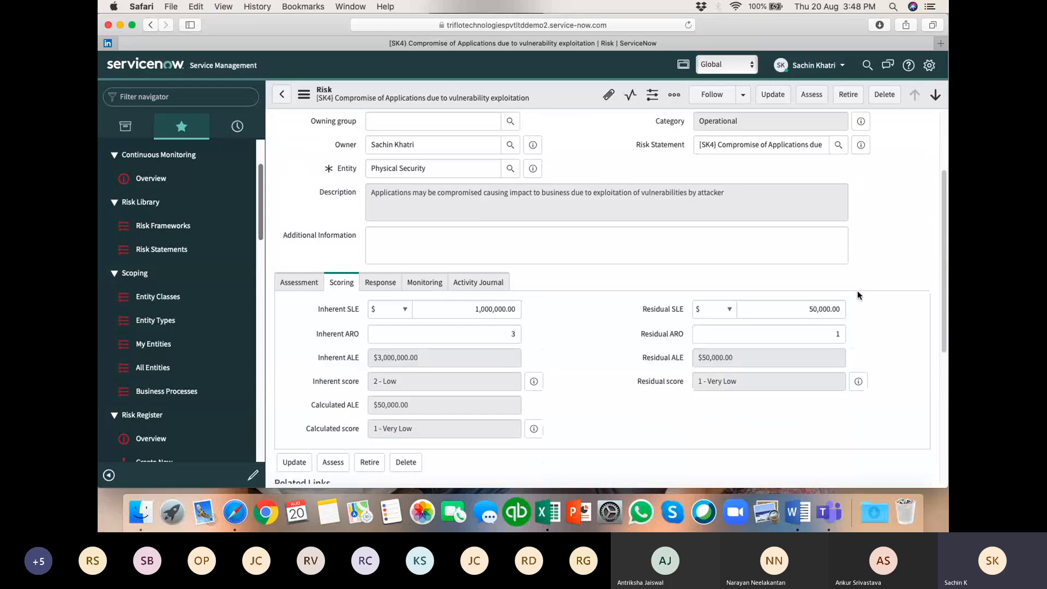
{"action": "scroll", "coordinate": [858, 295], "scroll_direction": "down", "scroll_amount": 7}
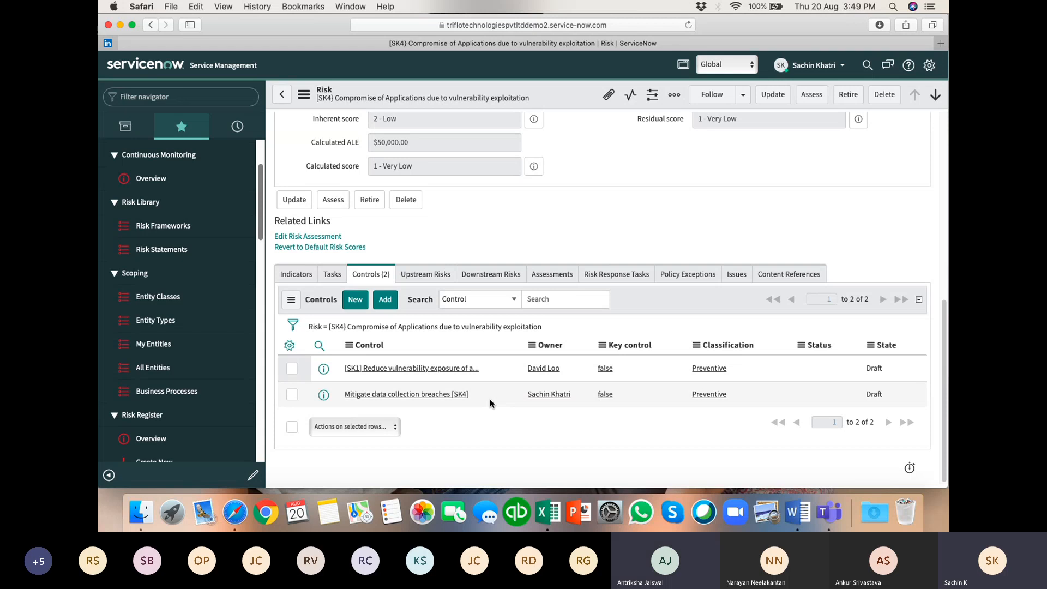
{"action": "scroll", "coordinate": [519, 377], "scroll_direction": "up", "scroll_amount": 2}
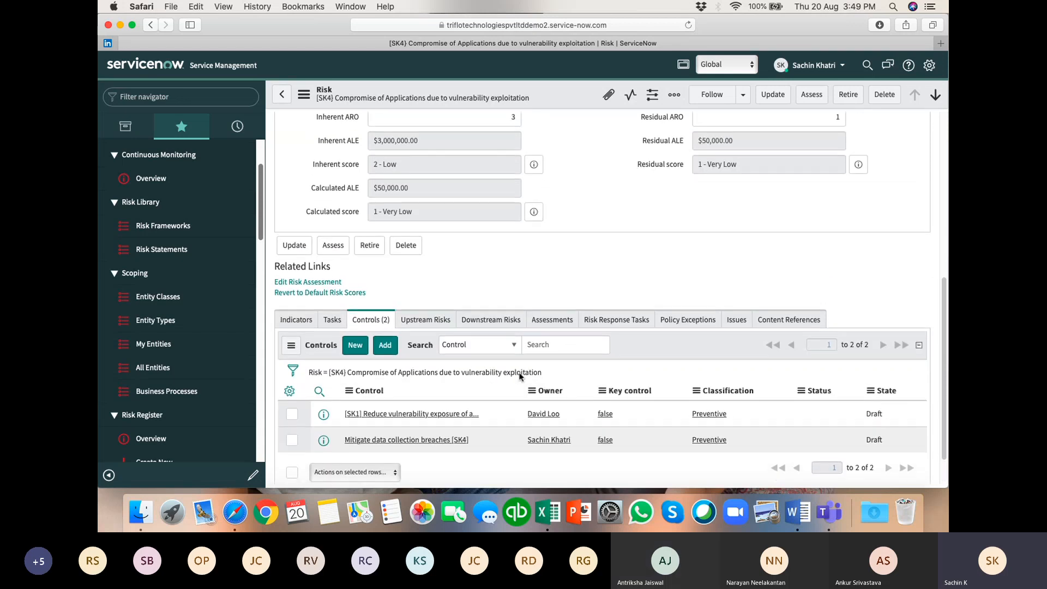
{"action": "scroll", "coordinate": [519, 376], "scroll_direction": "up", "scroll_amount": 10}
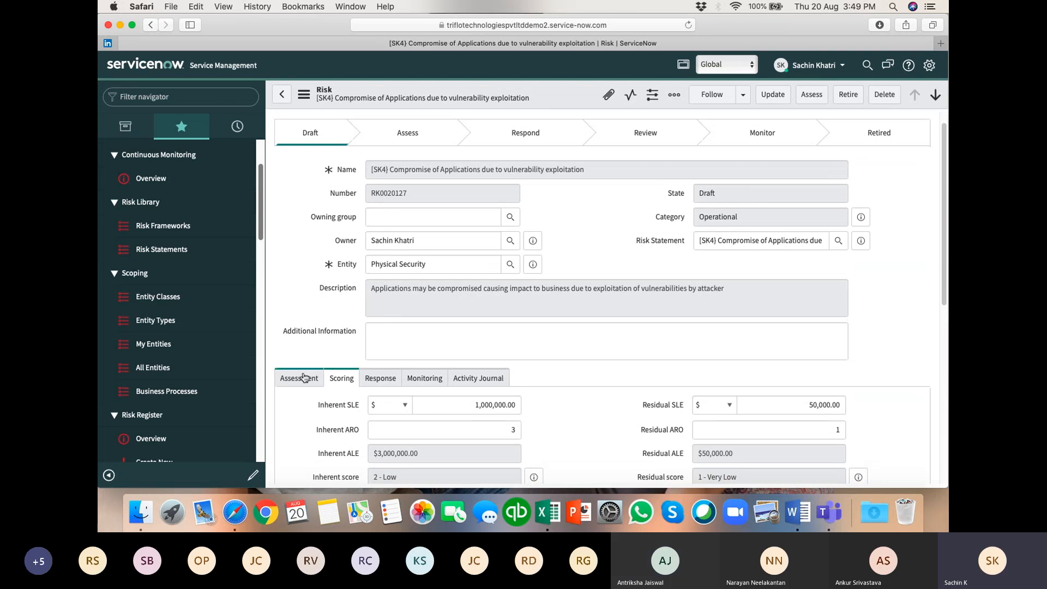
Review the risk's assessment type, assessment respondents, general details and linked controls.
{"action": "left_click", "coordinate": [304, 378]}
{"action": "scroll", "coordinate": [304, 377], "scroll_direction": "down", "scroll_amount": 4}
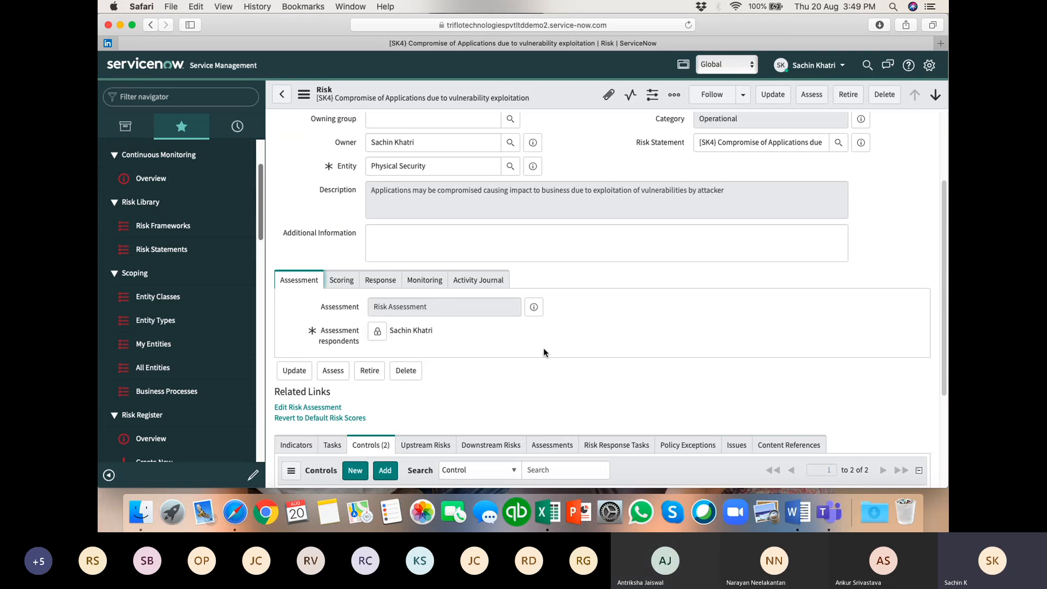
{"action": "scroll", "coordinate": [543, 351], "scroll_direction": "up", "scroll_amount": 5}
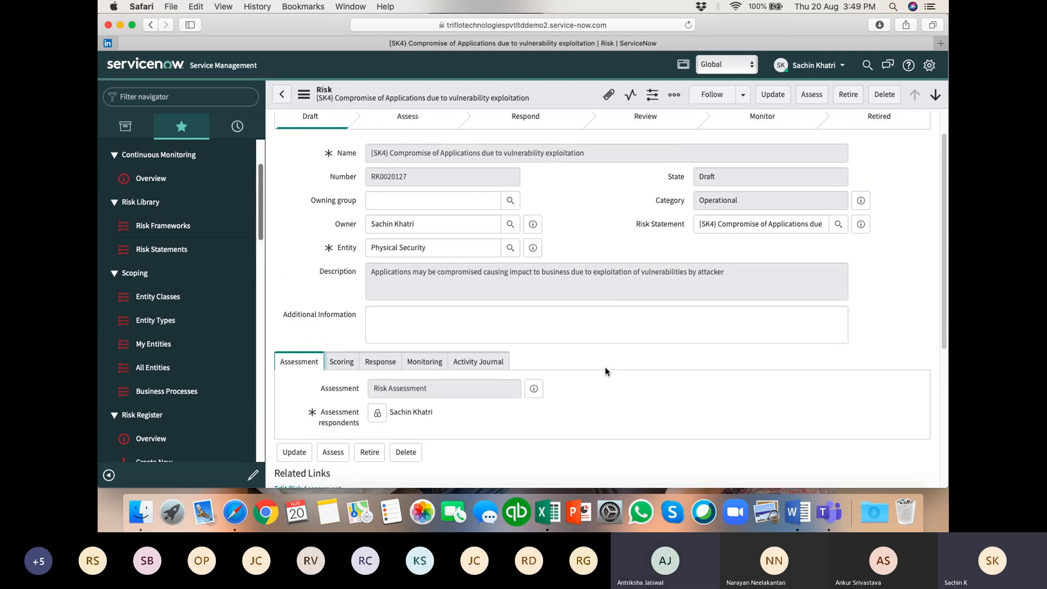
{"action": "scroll", "coordinate": [605, 368], "scroll_direction": "up", "scroll_amount": 1}
{"action": "scroll", "coordinate": [605, 369], "scroll_direction": "up", "scroll_amount": 1}
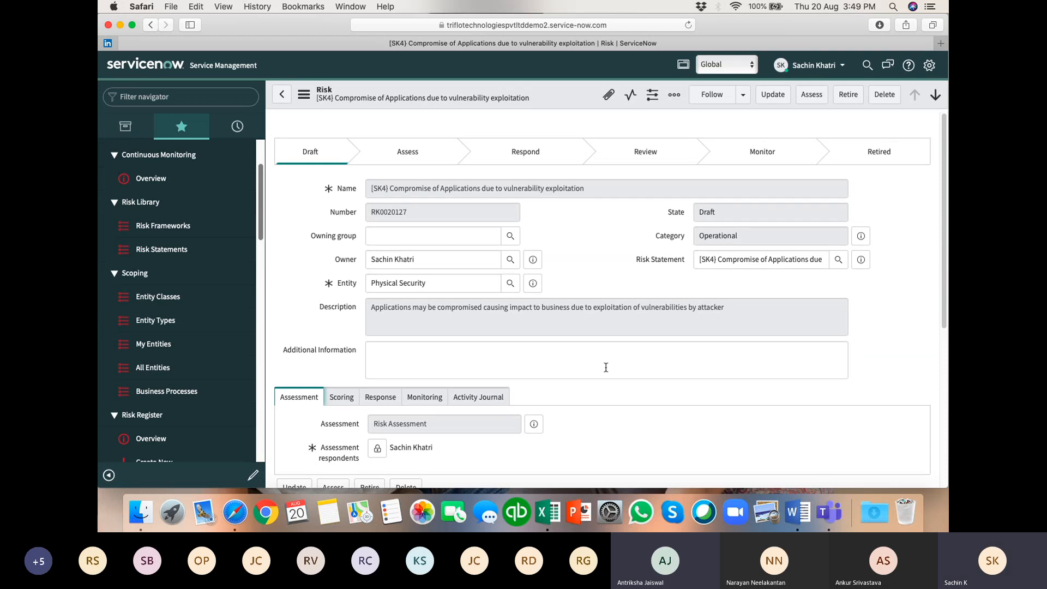
{"action": "scroll", "coordinate": [590, 373], "scroll_direction": "down", "scroll_amount": 1}
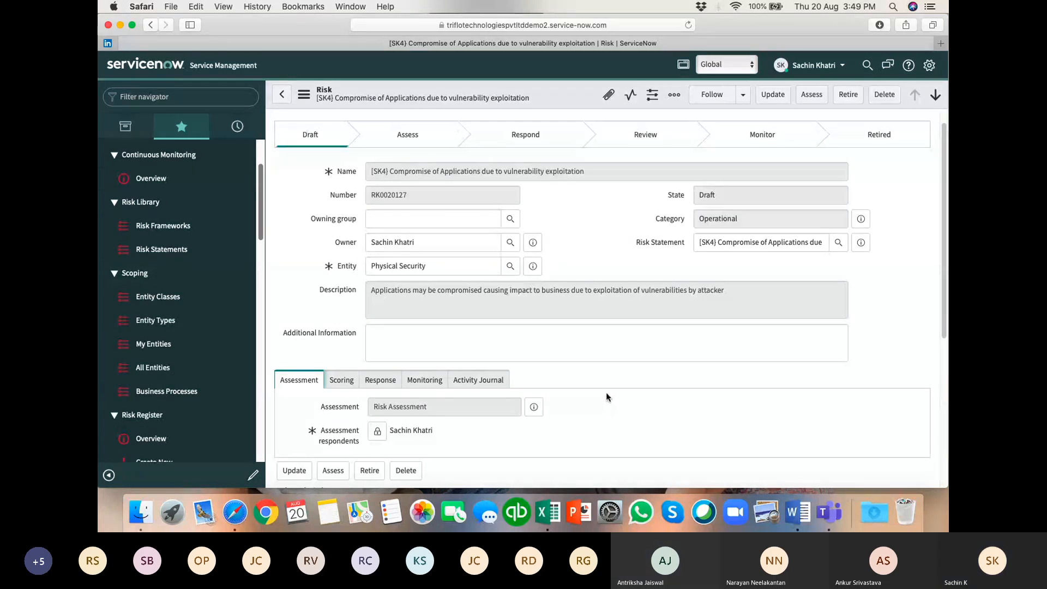
{"action": "scroll", "coordinate": [587, 392], "scroll_direction": "down", "scroll_amount": 3}
{"action": "scroll", "coordinate": [586, 391], "scroll_direction": "down", "scroll_amount": 2}
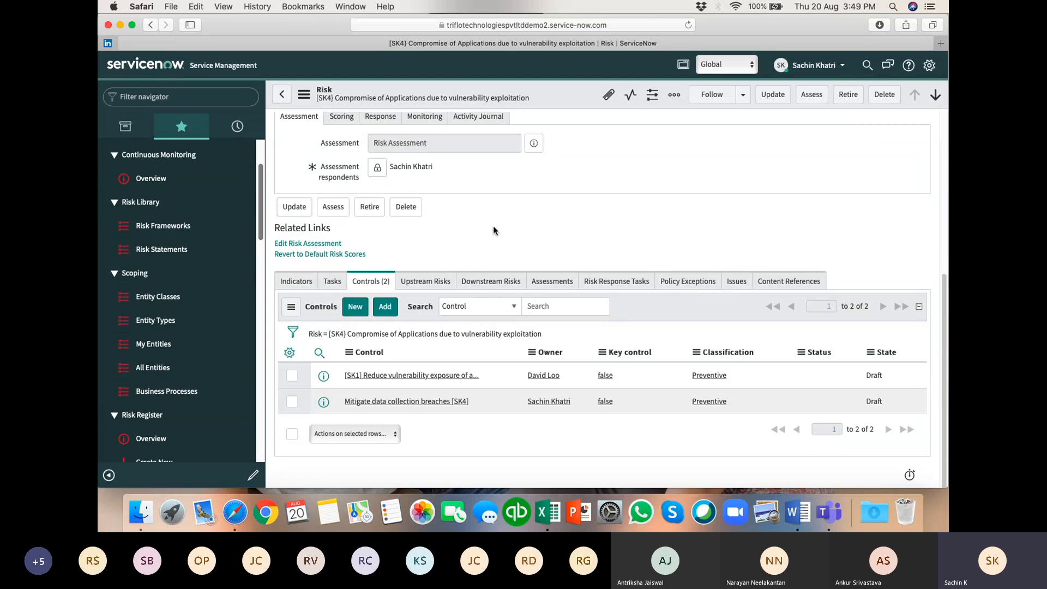
Switch the navigator from Risk to Audit and open the list of all engagements.
{"action": "scroll", "coordinate": [180, 229], "scroll_direction": "up", "scroll_amount": 3}
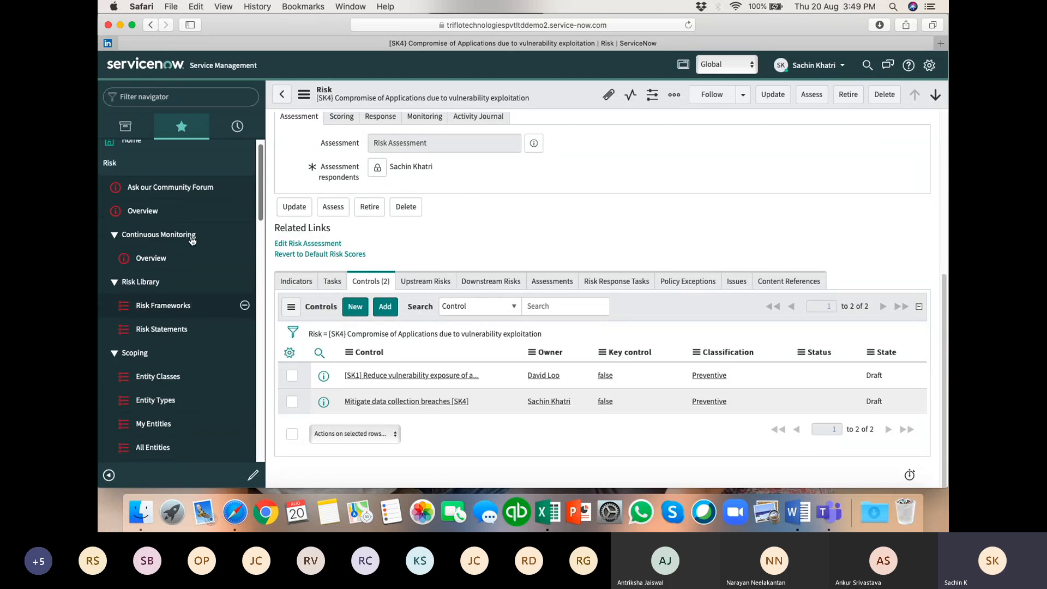
{"action": "left_click", "coordinate": [112, 175]}
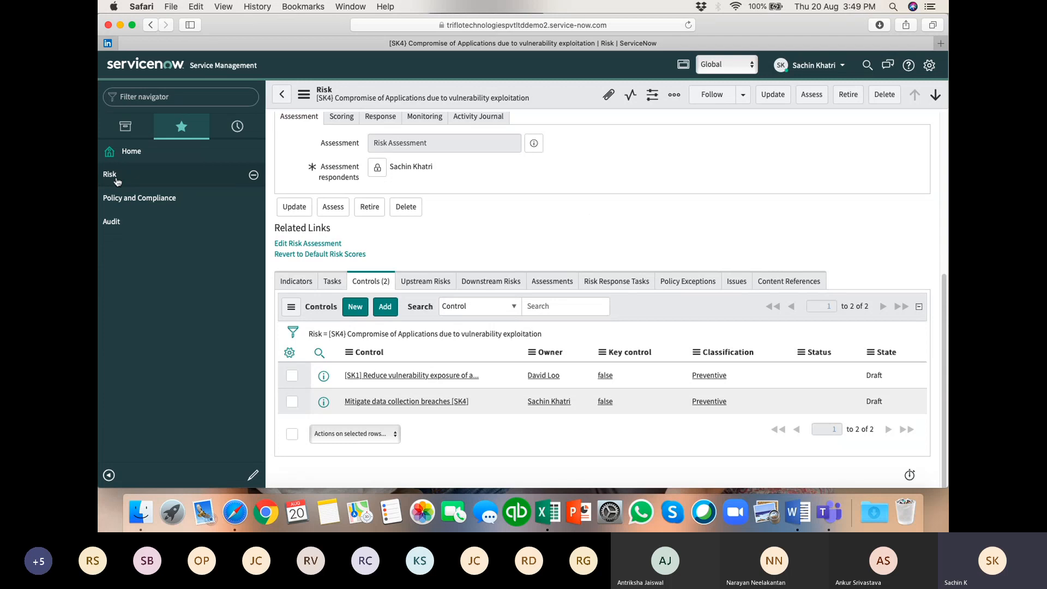
{"action": "left_click", "coordinate": [112, 222]}
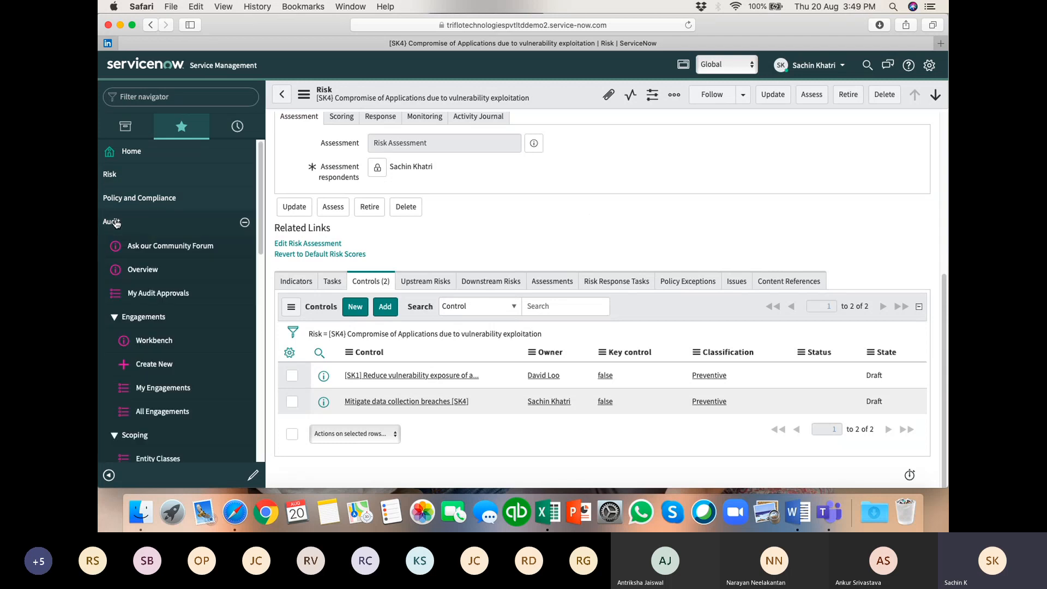
{"action": "scroll", "coordinate": [136, 224], "scroll_direction": "down", "scroll_amount": 2}
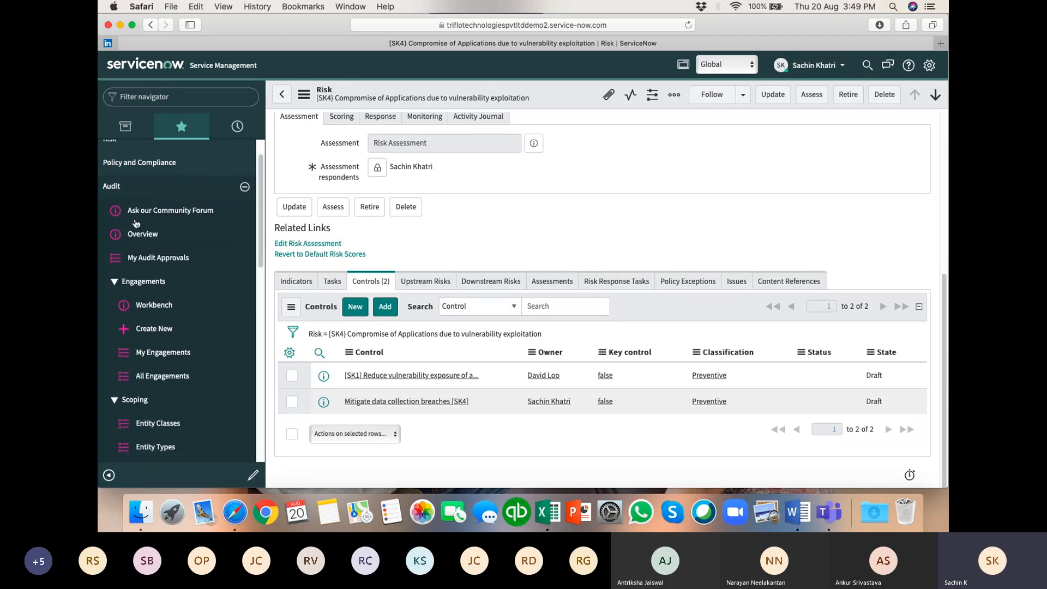
{"action": "scroll", "coordinate": [136, 224], "scroll_direction": "down", "scroll_amount": 1}
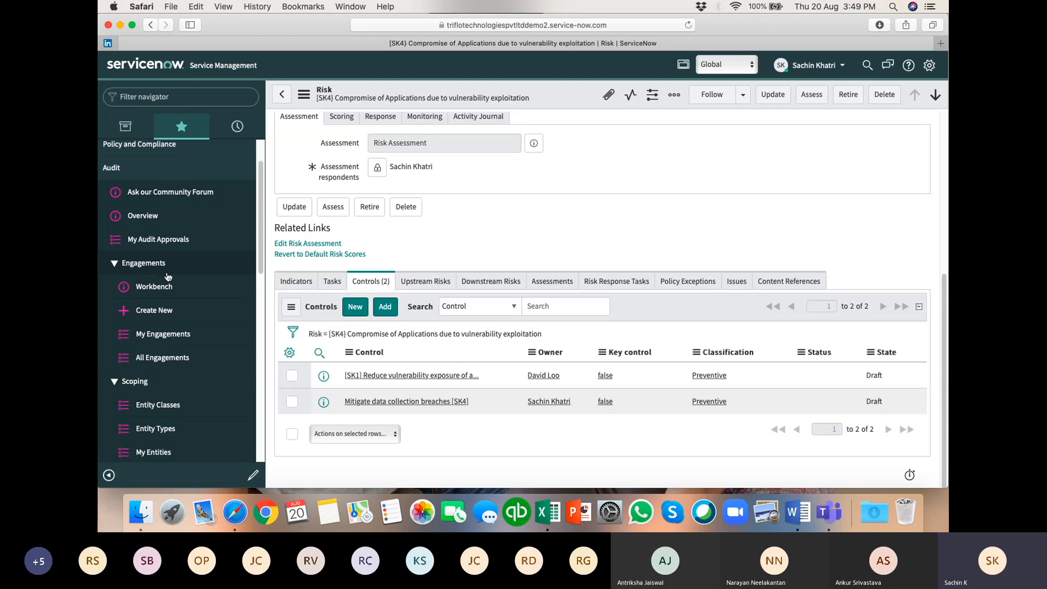
{"action": "left_click", "coordinate": [158, 357]}
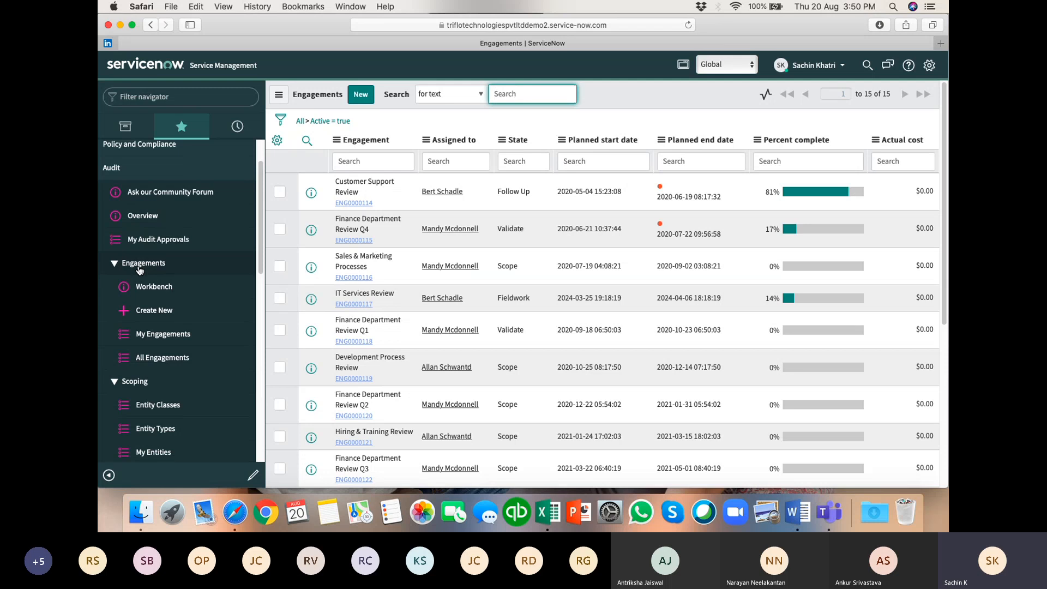
Look through the remaining Audit modules and open the Test Plans list under Audit Testing.
{"action": "scroll", "coordinate": [182, 274], "scroll_direction": "down", "scroll_amount": 3}
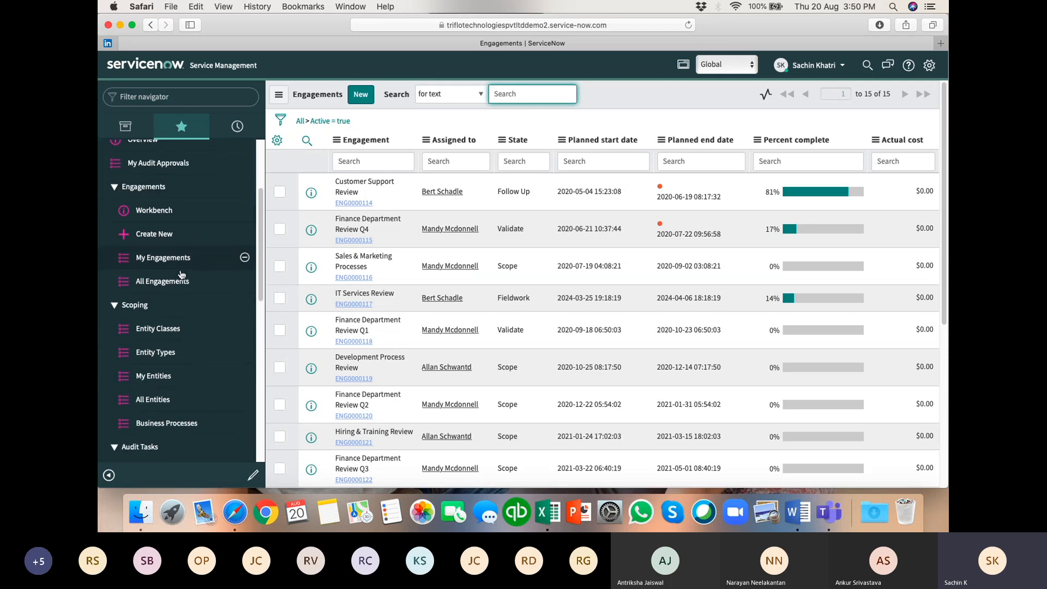
{"action": "scroll", "coordinate": [182, 275], "scroll_direction": "down", "scroll_amount": 8}
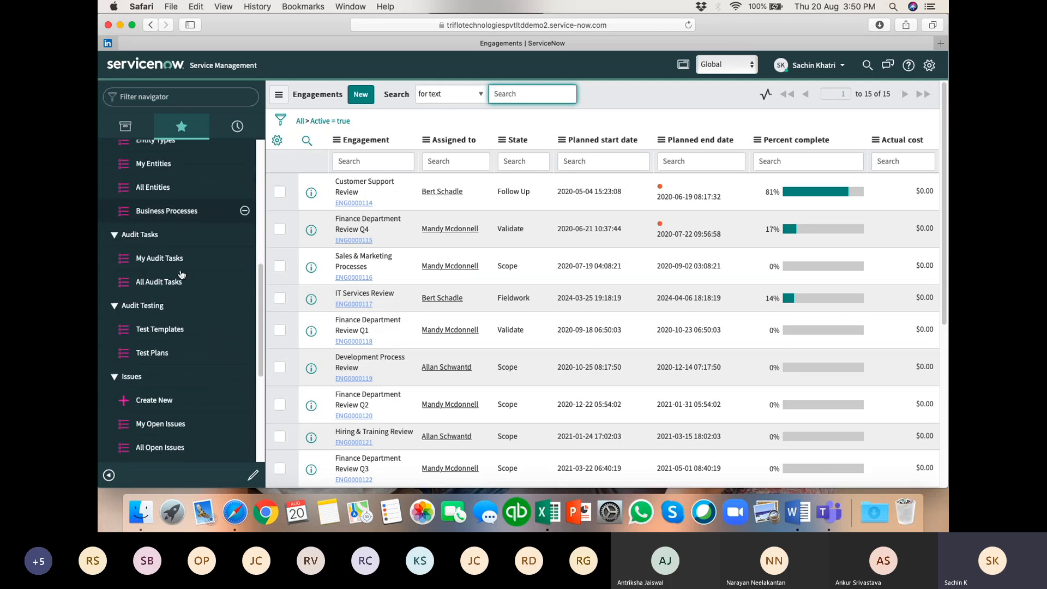
{"action": "scroll", "coordinate": [182, 274], "scroll_direction": "down", "scroll_amount": 9}
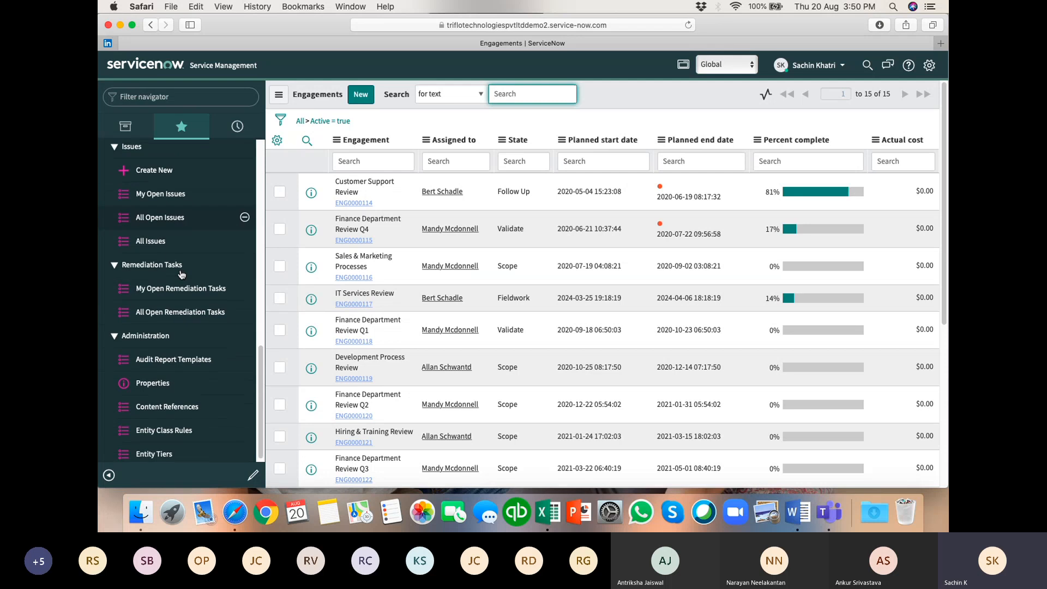
{"action": "scroll", "coordinate": [182, 274], "scroll_direction": "up", "scroll_amount": 5}
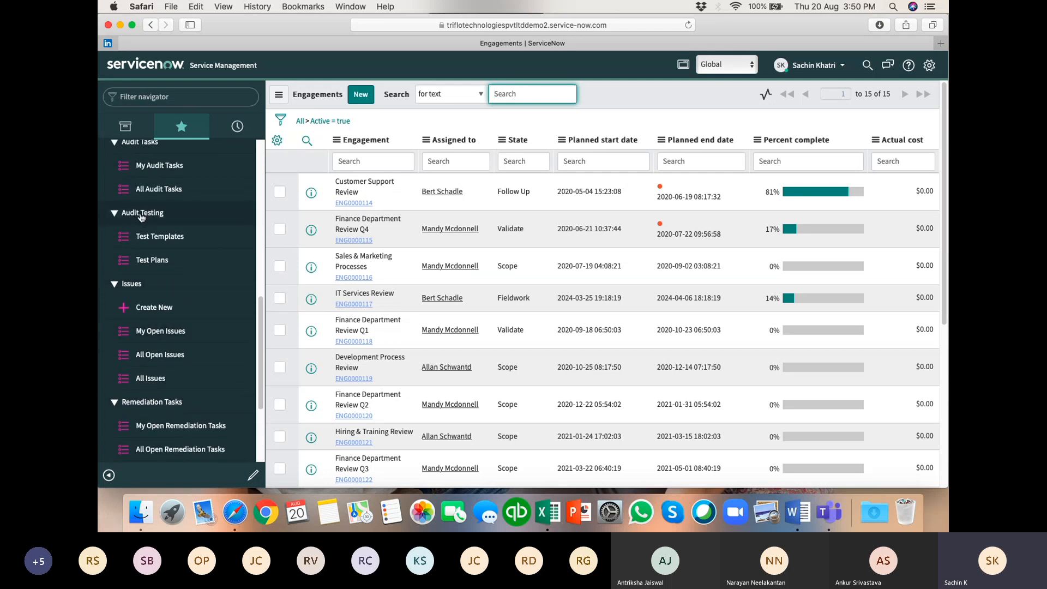
{"action": "left_click", "coordinate": [150, 263]}
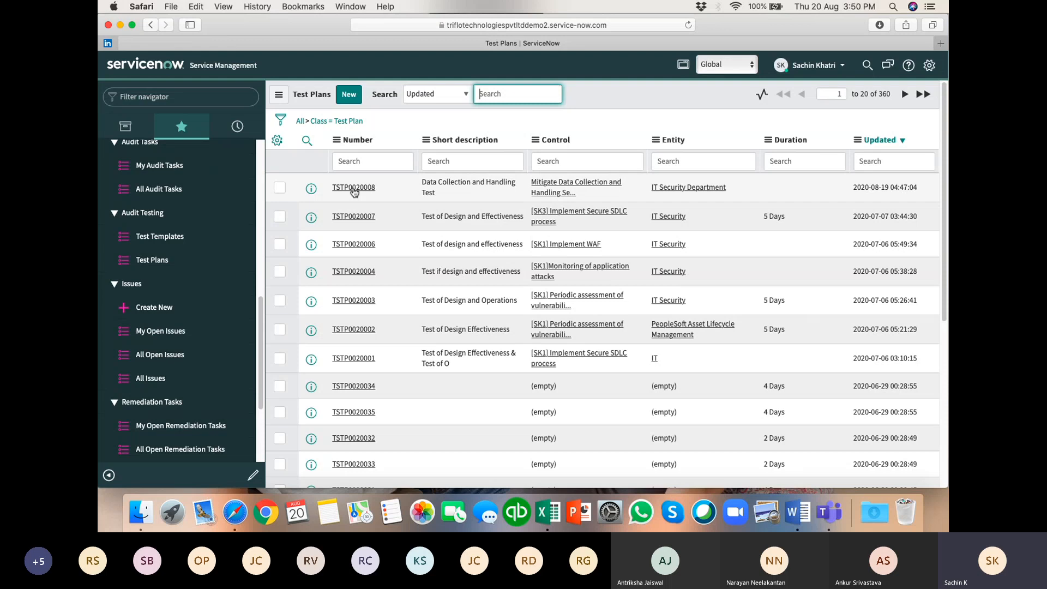
Create a new test plan and set its control to Mitigate data collection breaches [SK4].
{"action": "left_click", "coordinate": [347, 102]}
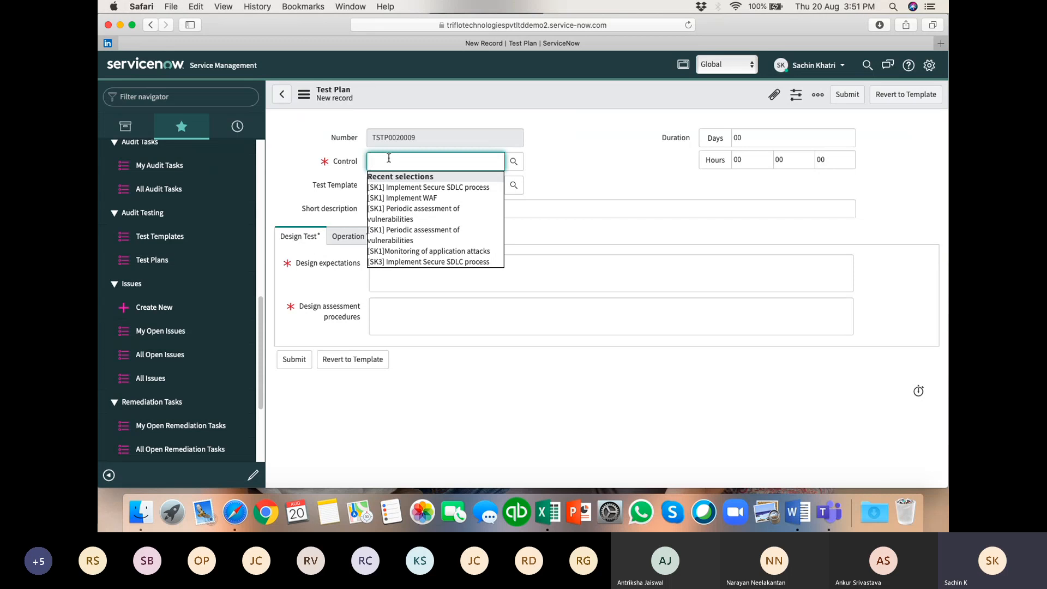
{"action": "type", "text": "[SK4"}
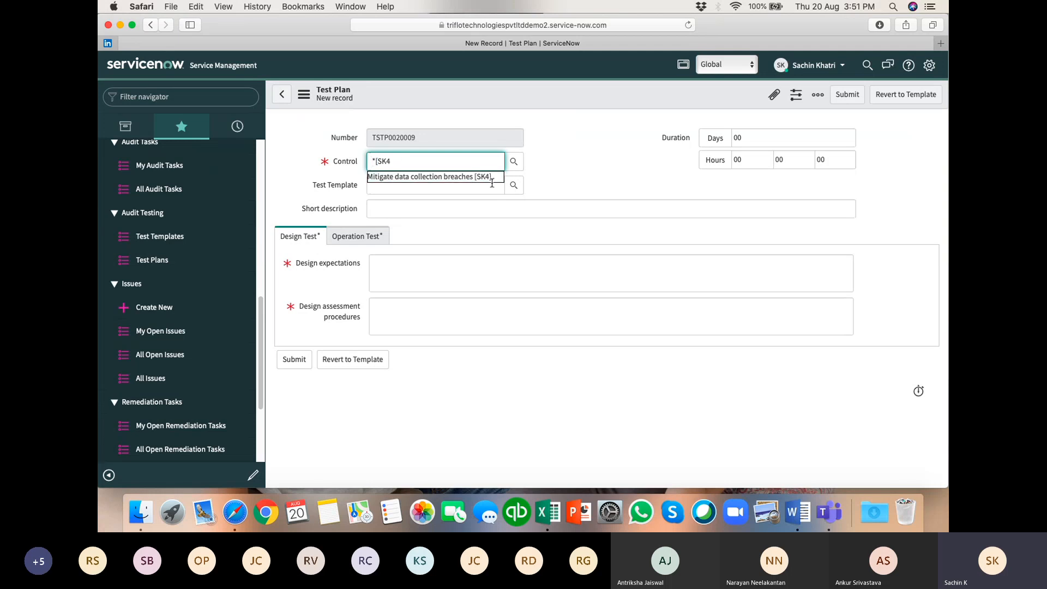
{"action": "left_click", "coordinate": [400, 177]}
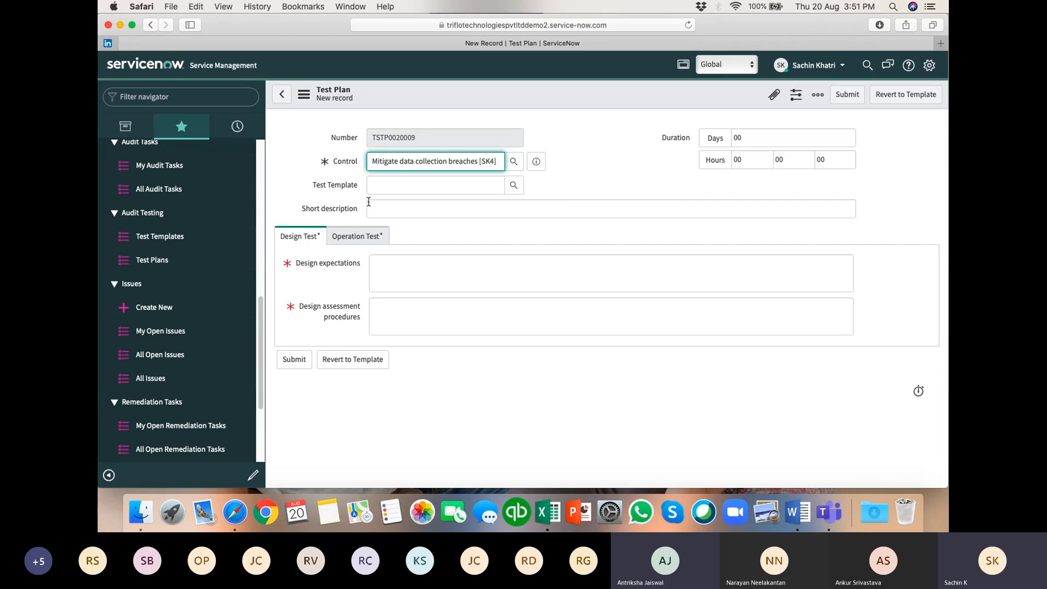
{"action": "left_click", "coordinate": [550, 183]}
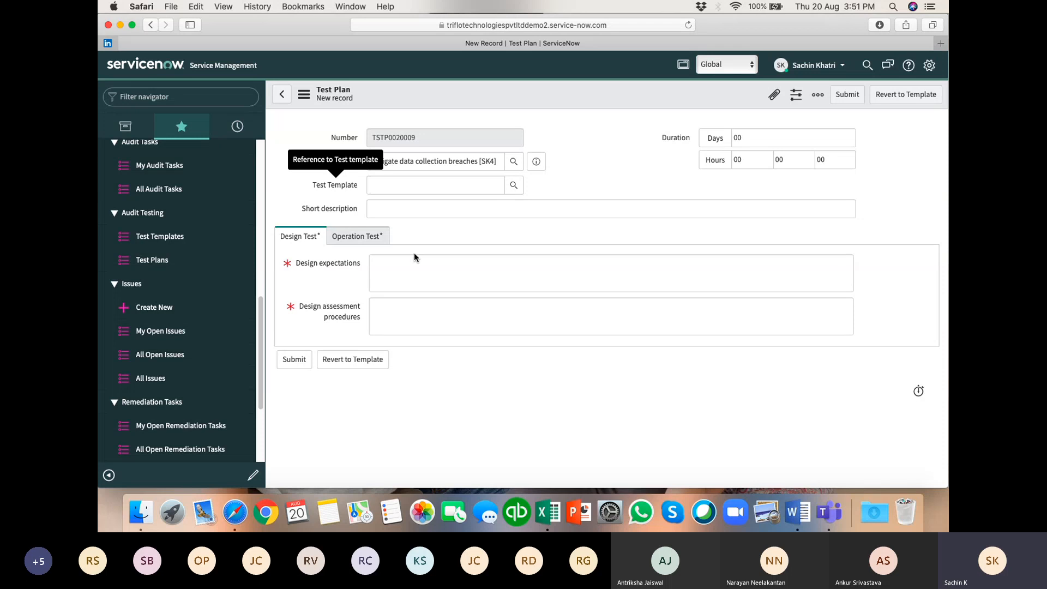
Check which test templates are available for the test plan, and close the lookup without choosing one.
{"action": "left_click", "coordinate": [513, 186]}
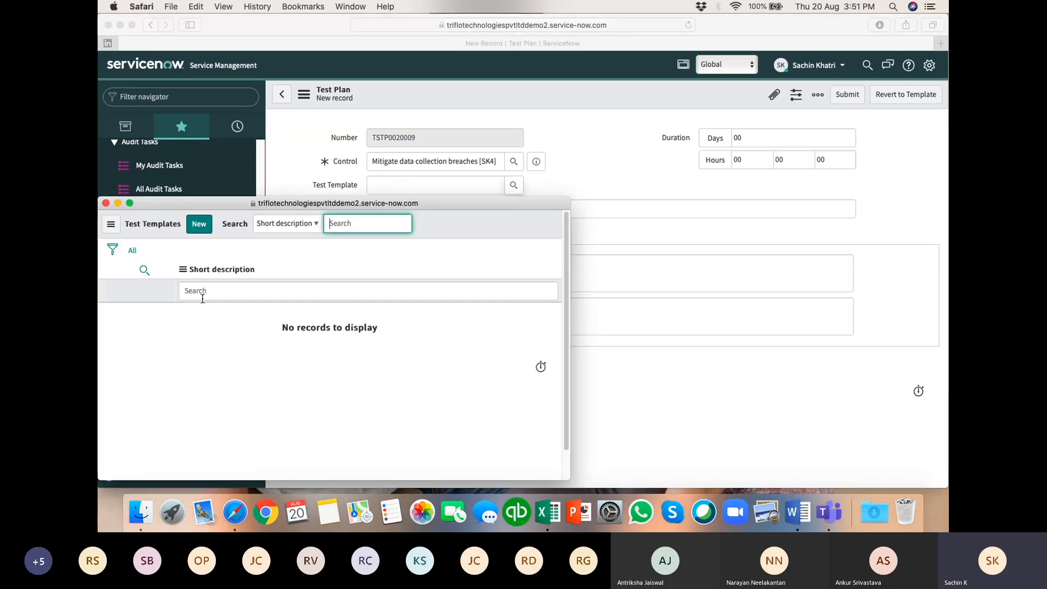
{"action": "left_click", "coordinate": [106, 203]}
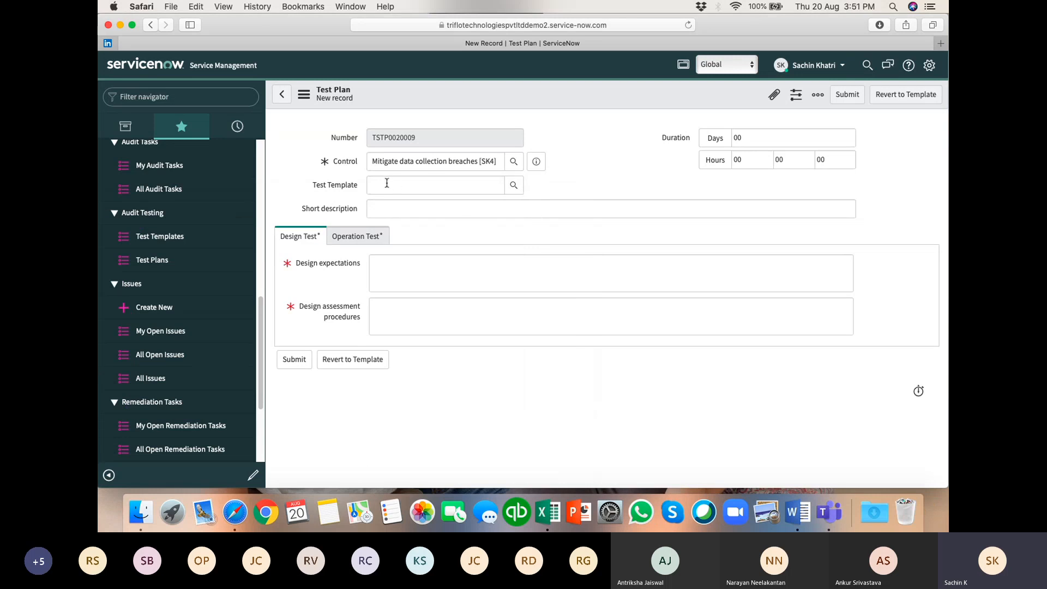
Examine the test plan's required expectations and assessment procedures fields for both the design and operation tests, plus the test template field.
{"action": "left_click", "coordinate": [390, 273]}
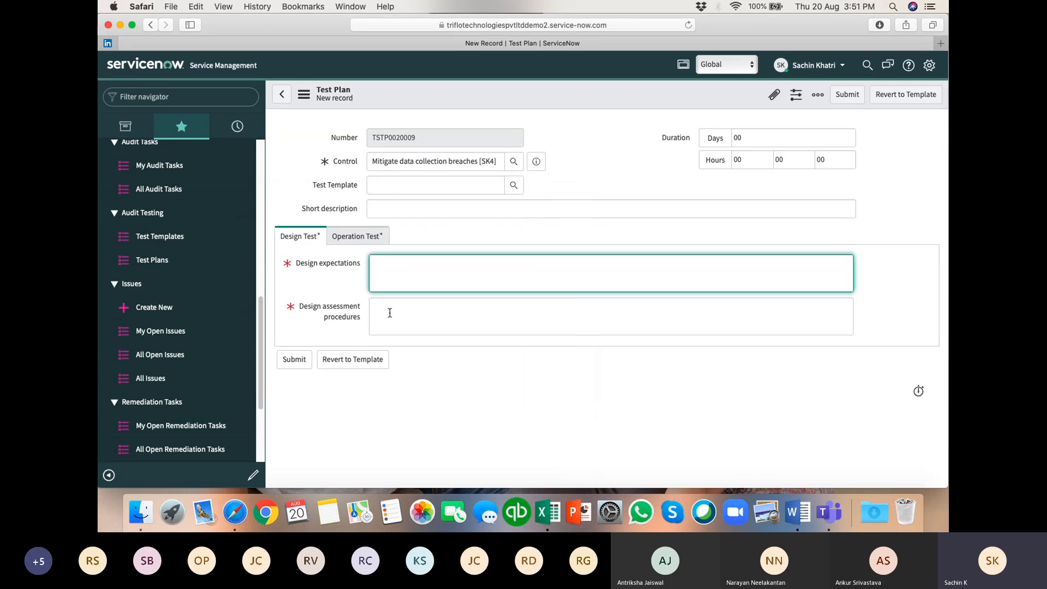
{"action": "left_click", "coordinate": [389, 312]}
{"action": "left_click", "coordinate": [387, 266]}
{"action": "left_click", "coordinate": [387, 312]}
{"action": "left_click", "coordinate": [358, 235]}
{"action": "left_click", "coordinate": [391, 266]}
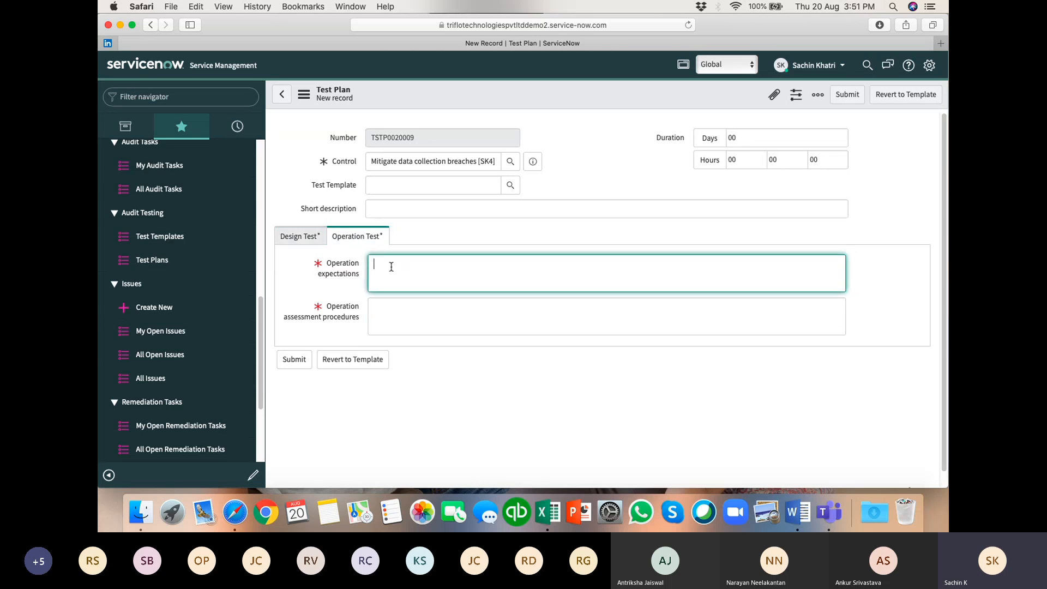
{"action": "left_click", "coordinate": [390, 312]}
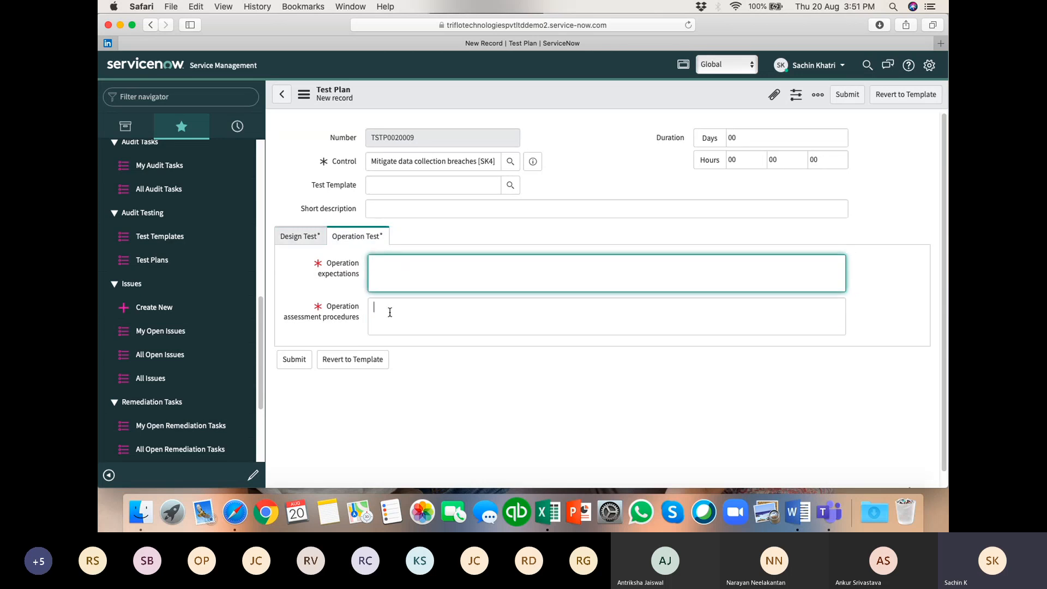
{"action": "left_click", "coordinate": [304, 235]}
{"action": "left_click", "coordinate": [384, 267]}
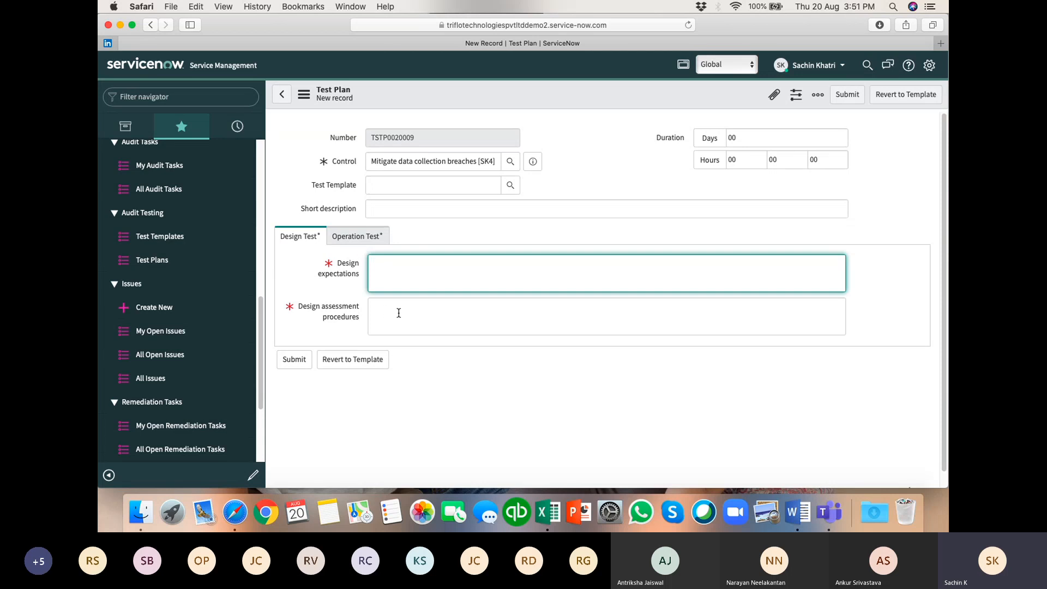
{"action": "left_click", "coordinate": [357, 242]}
{"action": "left_click", "coordinate": [417, 279]}
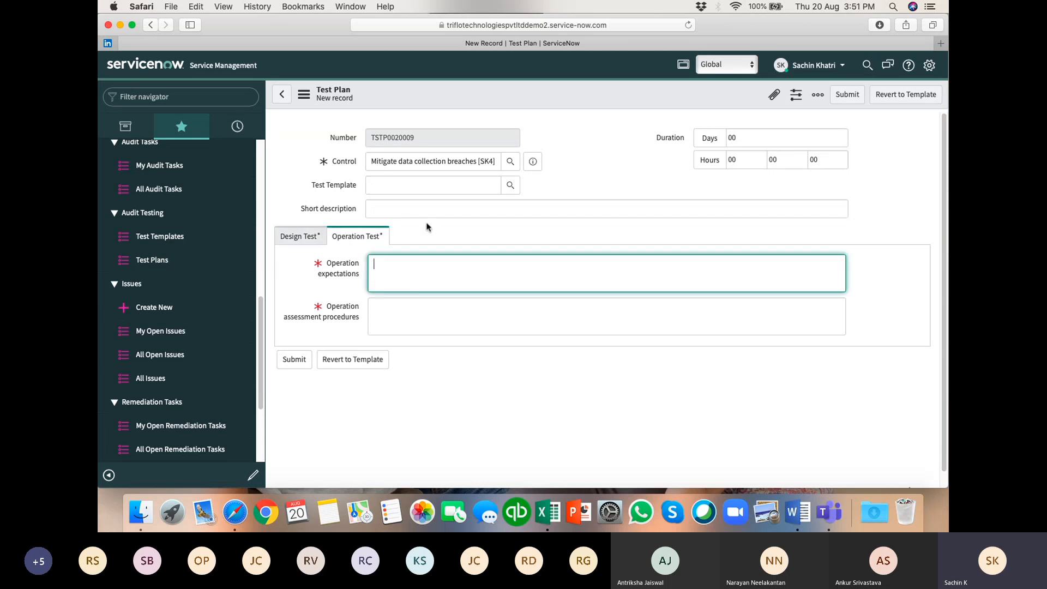
{"action": "left_click", "coordinate": [383, 185]}
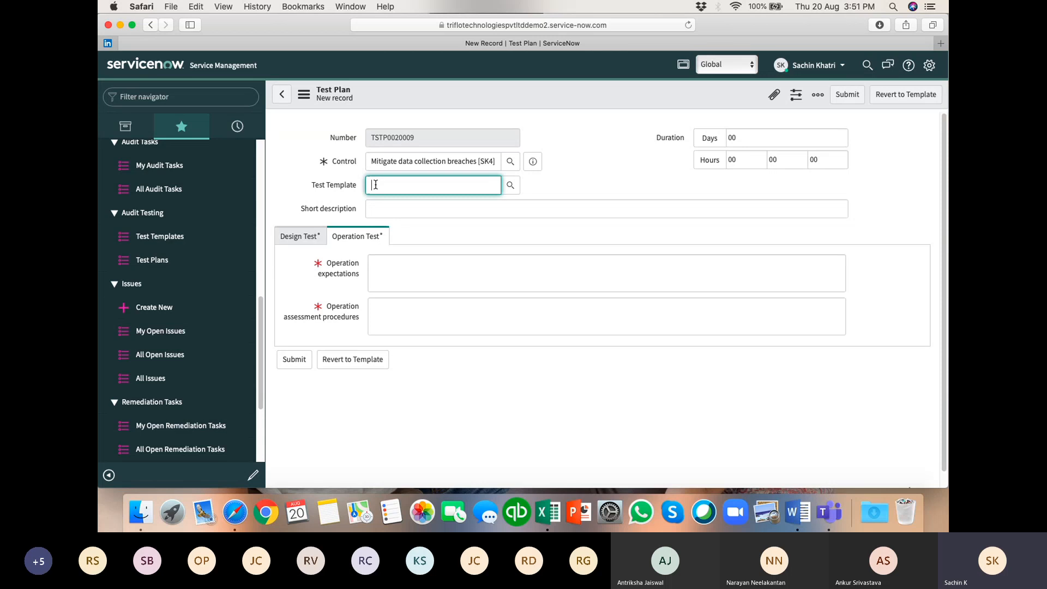
{"action": "left_click", "coordinate": [402, 269]}
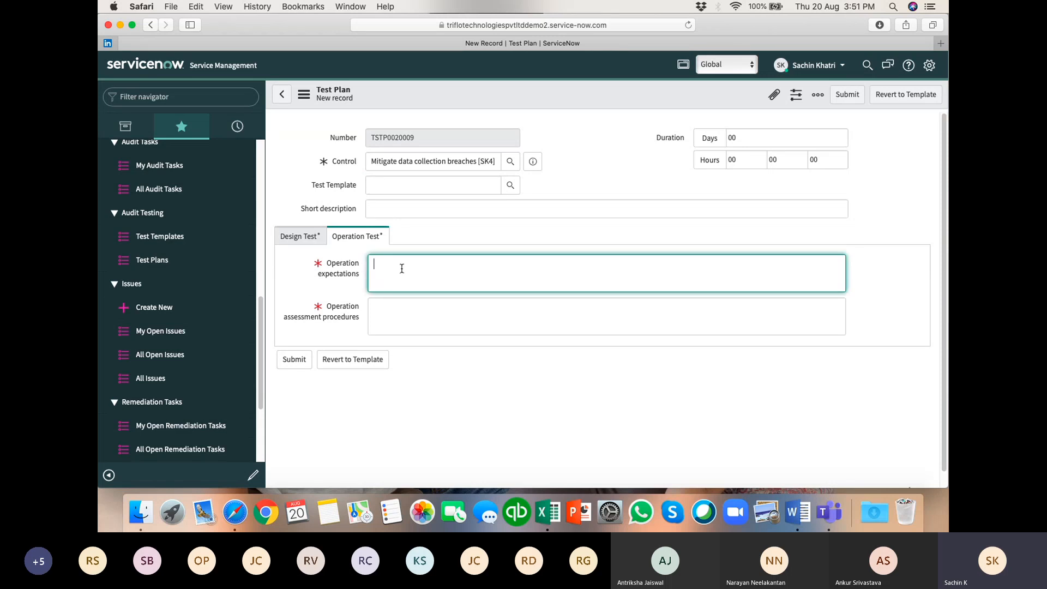
{"action": "left_click", "coordinate": [421, 187]}
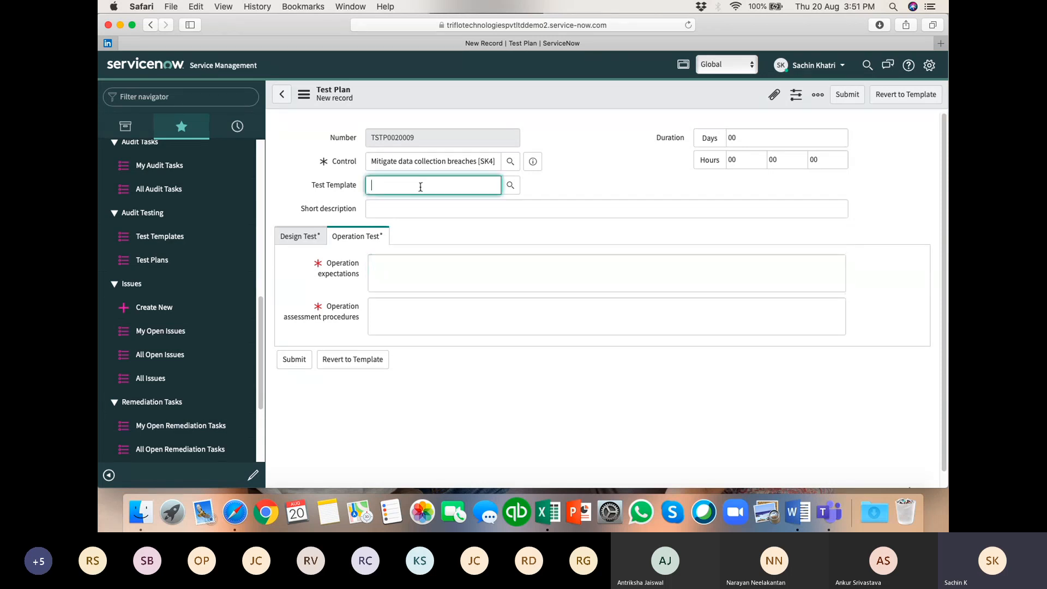
{"action": "left_click", "coordinate": [290, 236]}
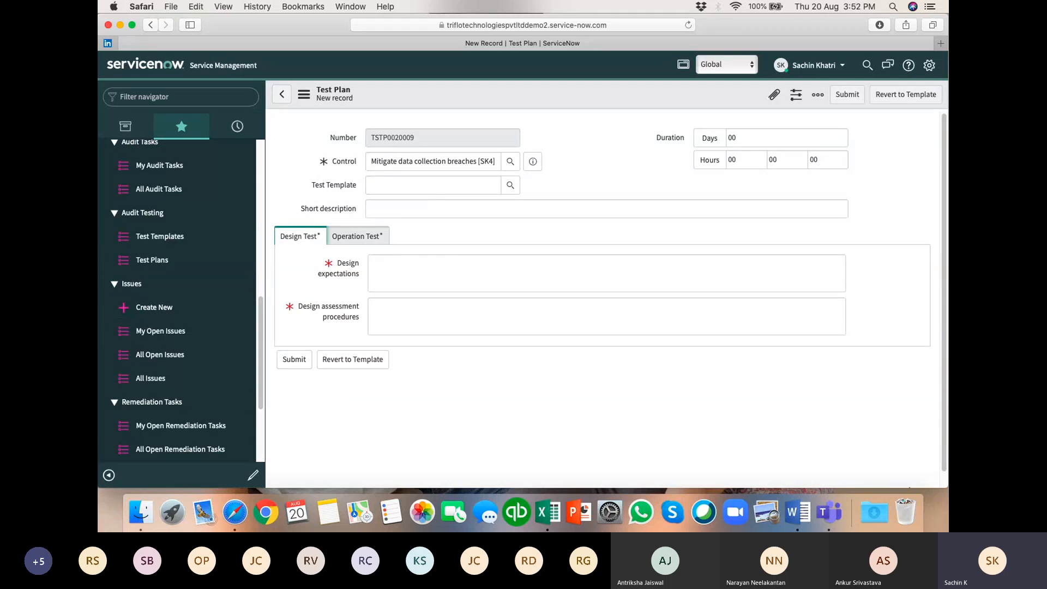
Enter "[SK4] Test of Design and Effectivess" as the test plan's short description.
{"action": "left_click", "coordinate": [385, 202]}
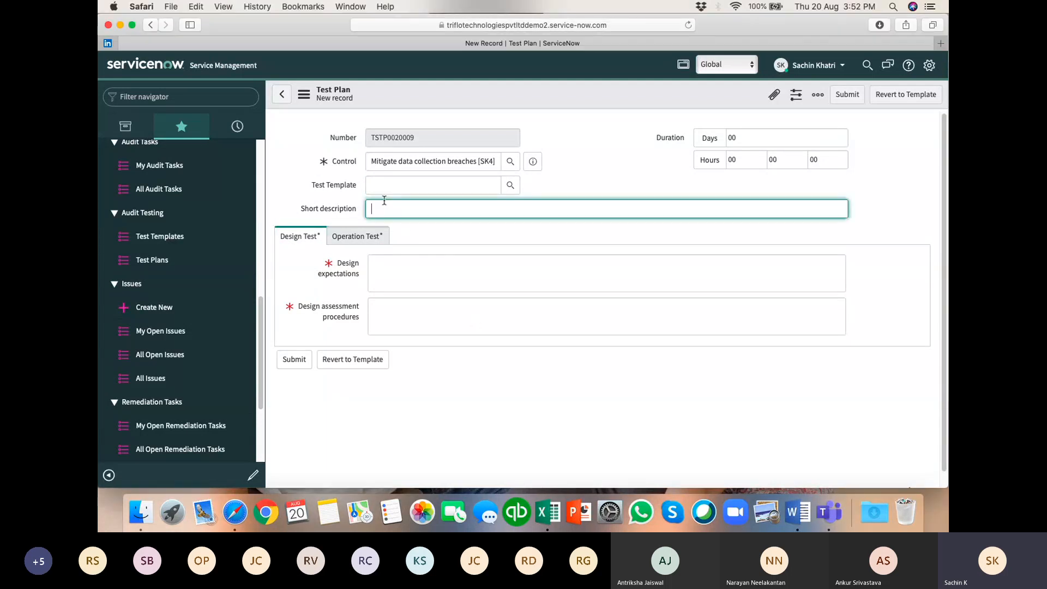
{"action": "type", "text": "[SK4] Test of Design and Effective"}
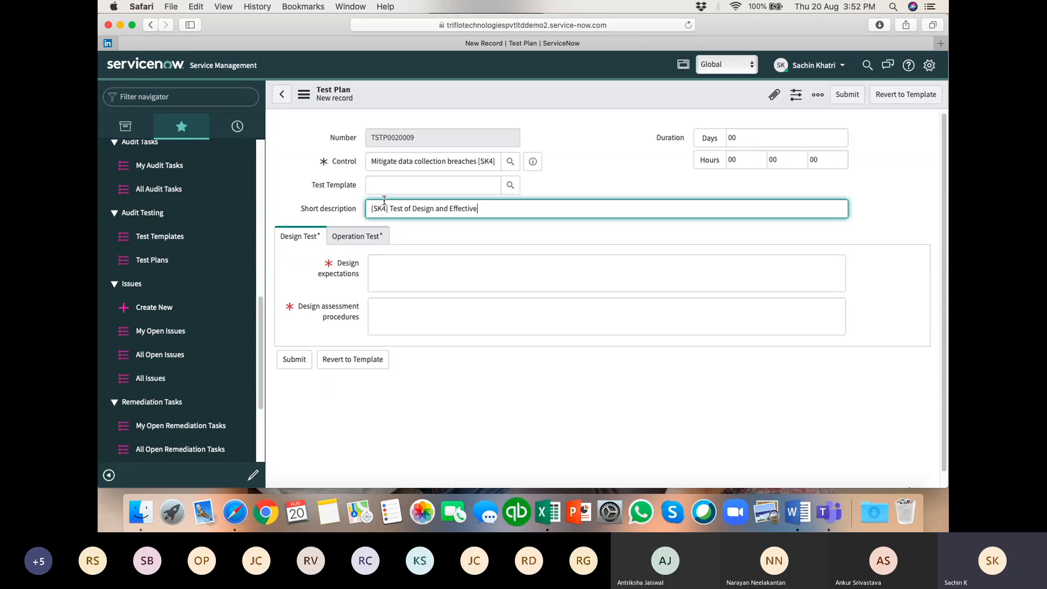
{"action": "type", "text": "ss for"}
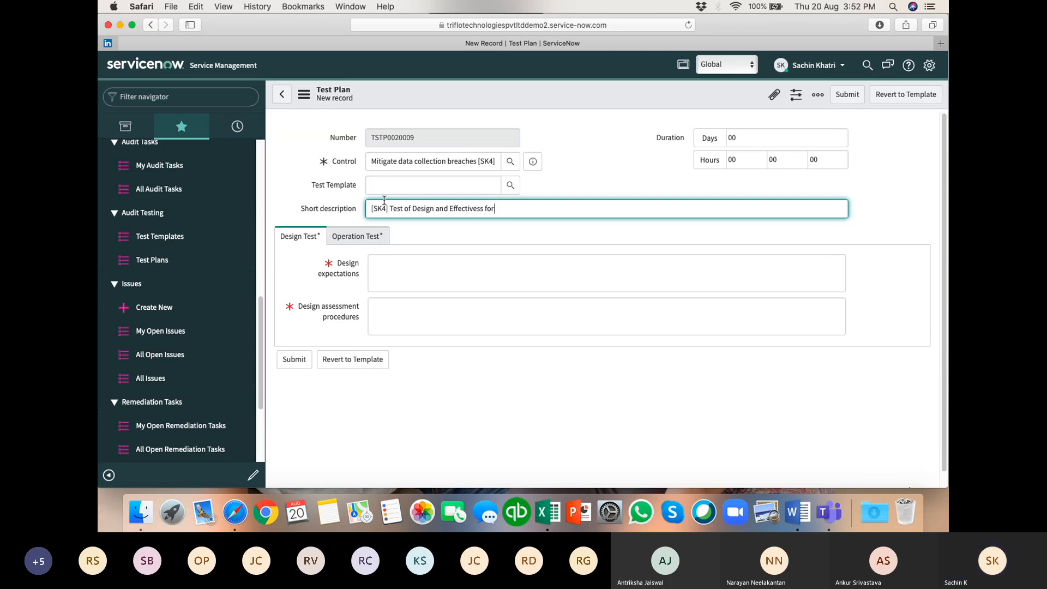
{"action": "key", "text": "BackSpace"}
{"action": "key", "text": "BackSpace"}
{"action": "key", "text": "BackSpace"}
{"action": "key", "text": "BackSpace"}
{"action": "left_click", "coordinate": [429, 260]}
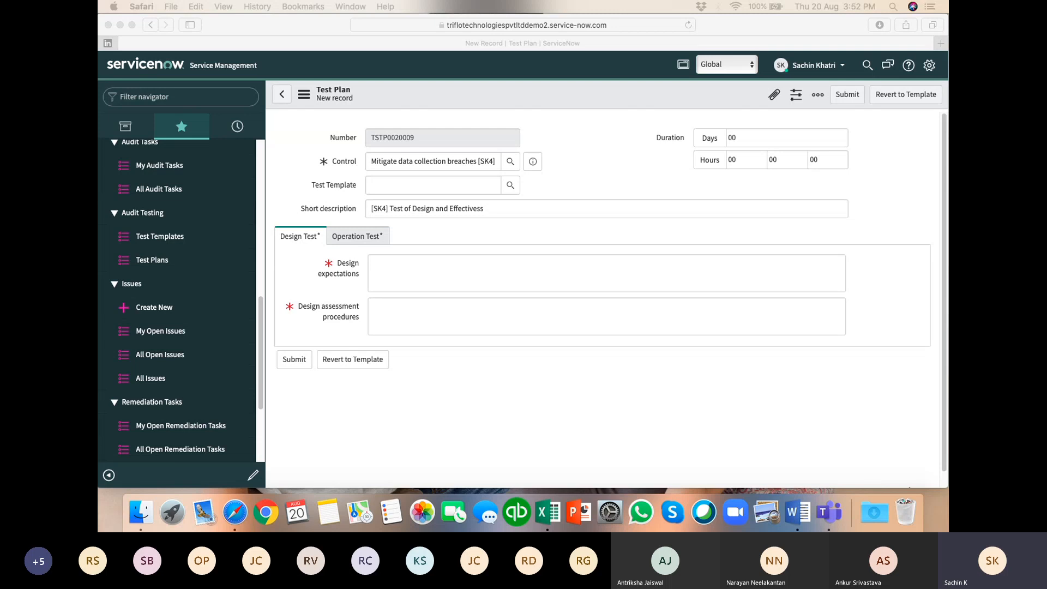
Enter "Test if control is able to satisfy the control objective" as the test plan's design expectations.
{"action": "left_click", "coordinate": [414, 261]}
{"action": "key", "text": "super+v"}
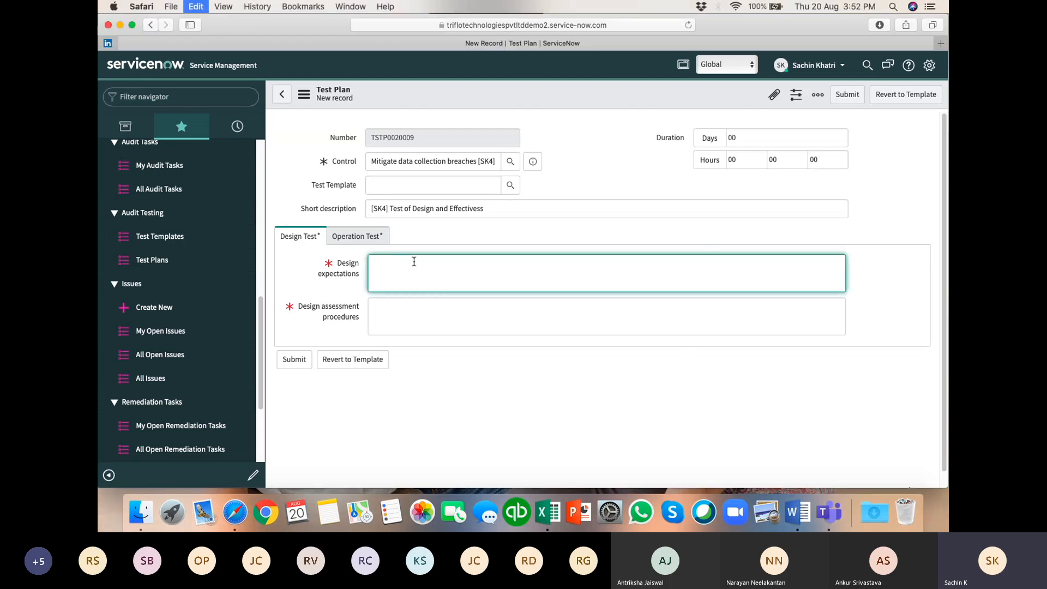
{"action": "left_click", "coordinate": [456, 315]}
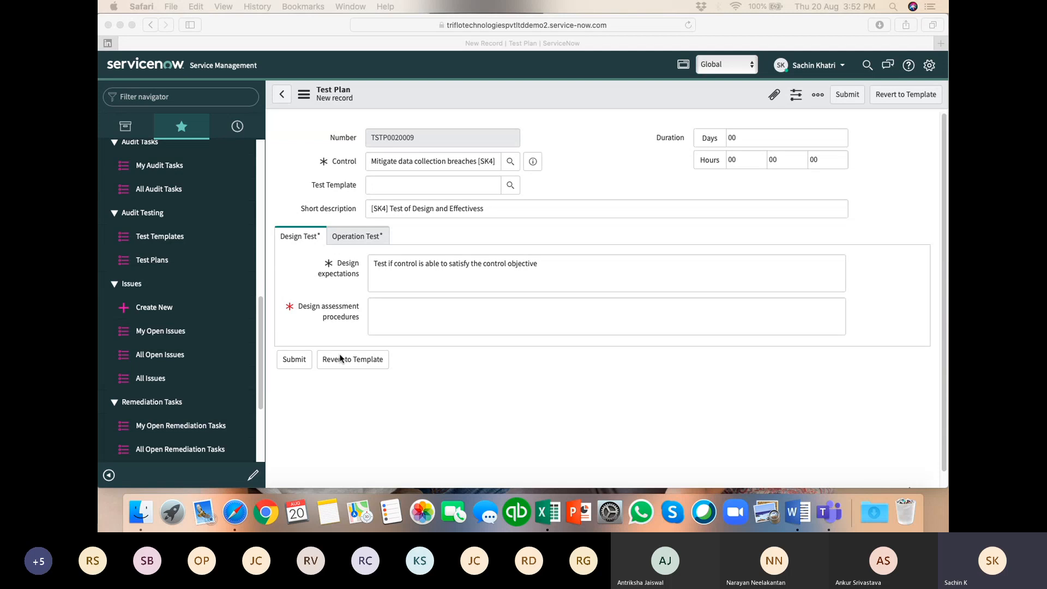
Enter "Evaluate adequacy of control and validate by reviewing data" as the design assessment procedures.
{"action": "left_click", "coordinate": [410, 308]}
{"action": "type", "text": "Test if control is able to satisfy the control objective"}
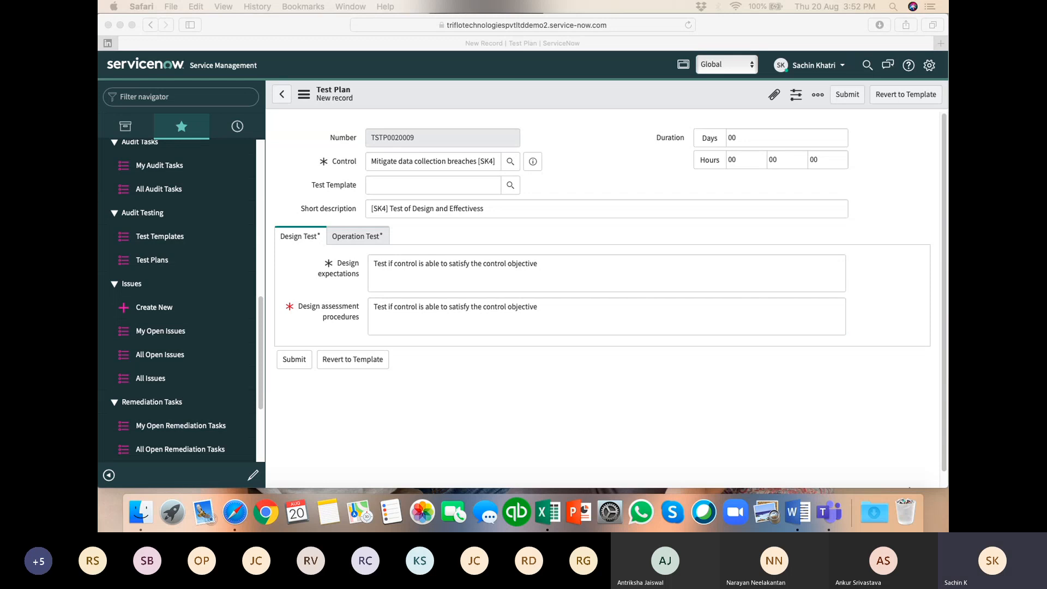
{"action": "left_click", "coordinate": [379, 307]}
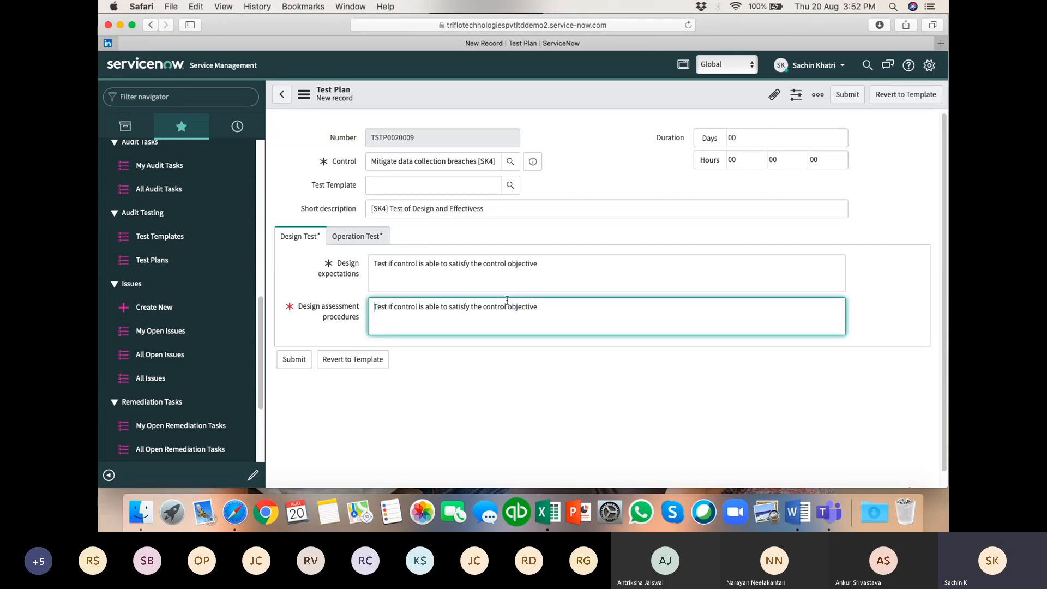
{"action": "left_click", "coordinate": [545, 307], "text": "shift"}
{"action": "type", "text": "Evaluate adequacy of control and validate by reviewing data"}
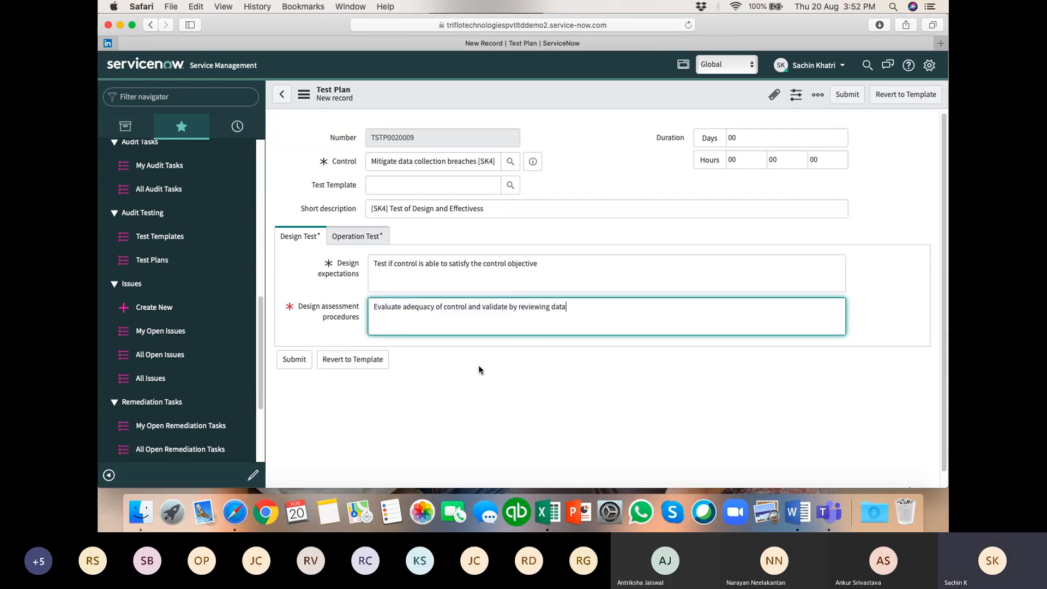
{"action": "left_click", "coordinate": [483, 370]}
For the operation test, enter the expectations "Evaluate if control is operating as designed & check if SOPs are being adhered to.".
{"action": "left_click", "coordinate": [352, 235]}
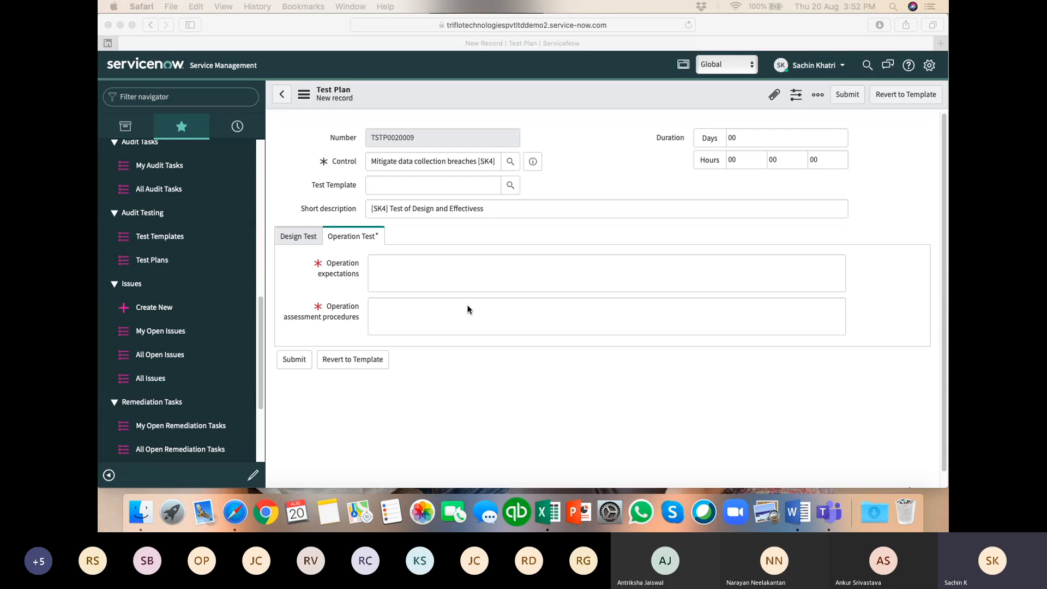
{"action": "left_click", "coordinate": [389, 273]}
{"action": "type", "text": "Evaluate if control is operating as designed & check if SOPs are being adhered to."}
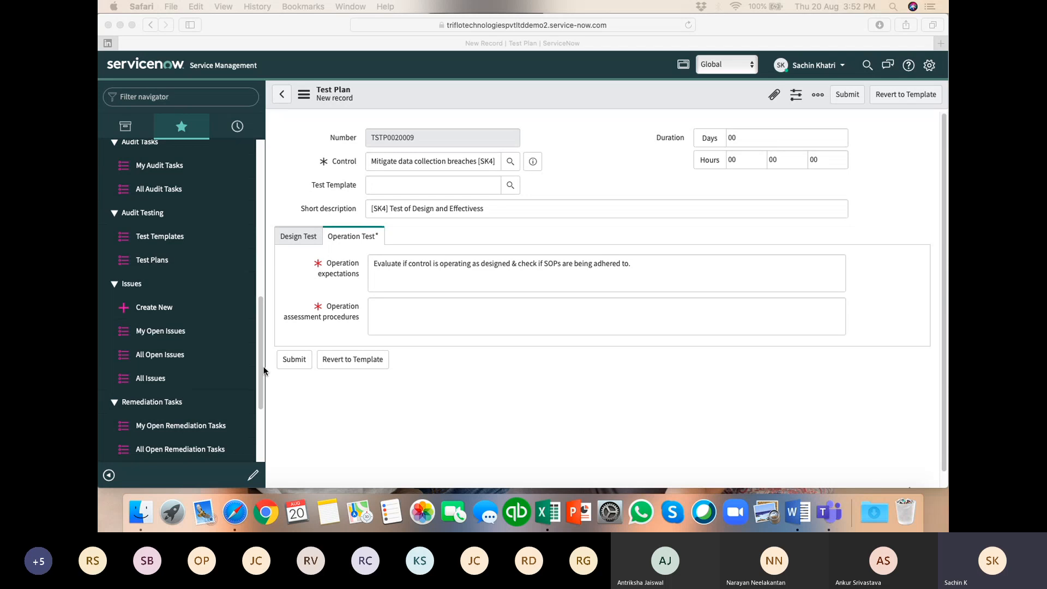
Enter three operation assessment procedures: interview control personnel, check sampled production applications for vulnerability fixes per SOP, and evaluate sampled vulnerability alerts and response actions.
{"action": "left_click", "coordinate": [387, 316]}
{"action": "type", "text": "1. Interview personnel responsible for control activities 2.Take a sample of applications released to production and check if identifed vulnerabilities were fixed as per SOP 3. Evaluate sample of alerts detected for application vulnerabilities and corresponding response action"}
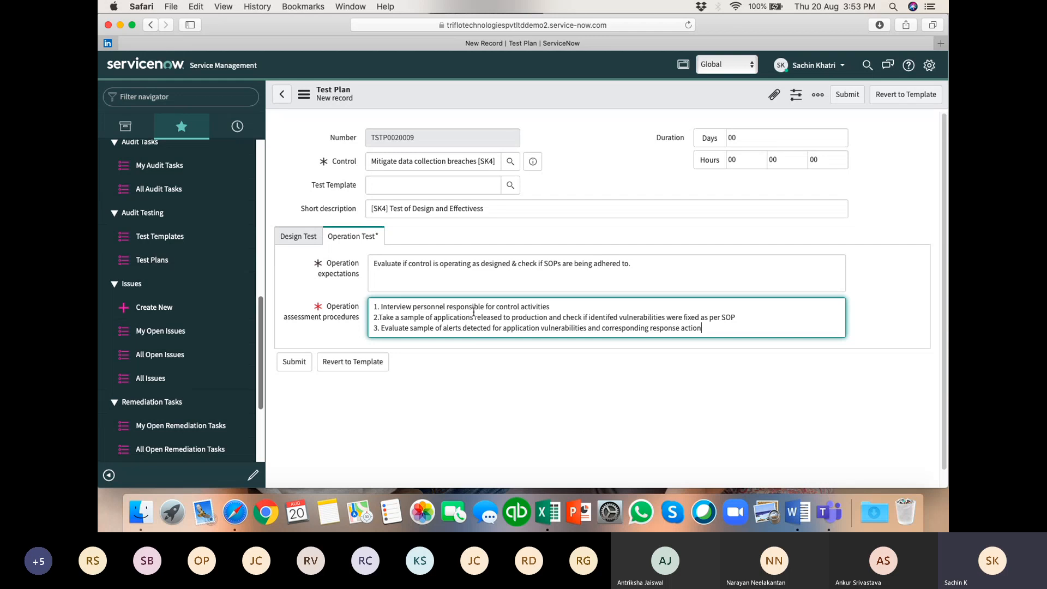
Set the test plan's duration to 2 days.
{"action": "left_click", "coordinate": [747, 138]}
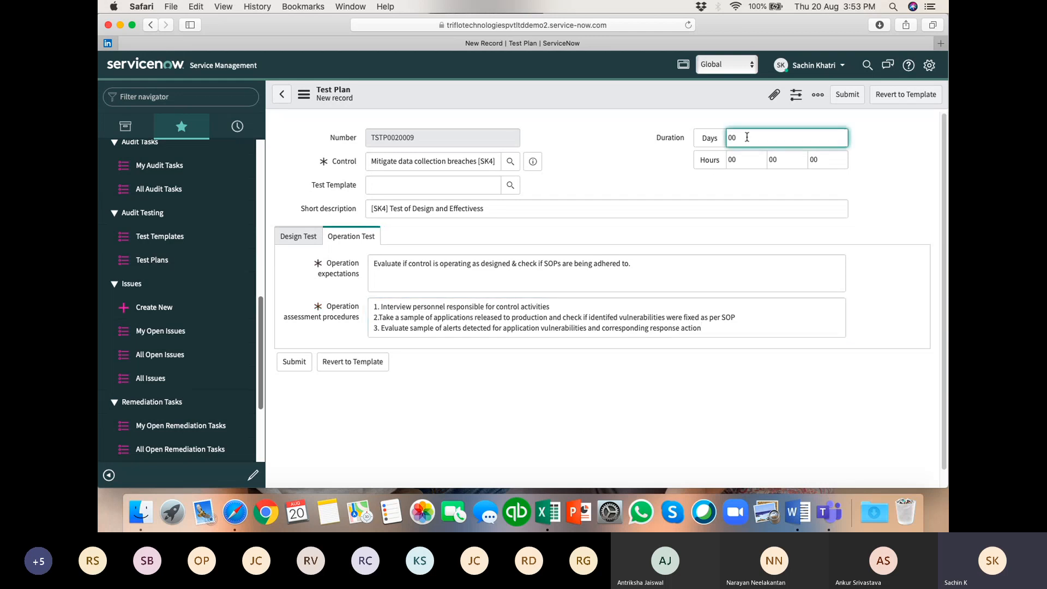
{"action": "key", "text": "BackSpace"}
{"action": "key", "text": "BackSpace"}
{"action": "type", "text": "2"}
{"action": "left_click", "coordinate": [610, 171]}
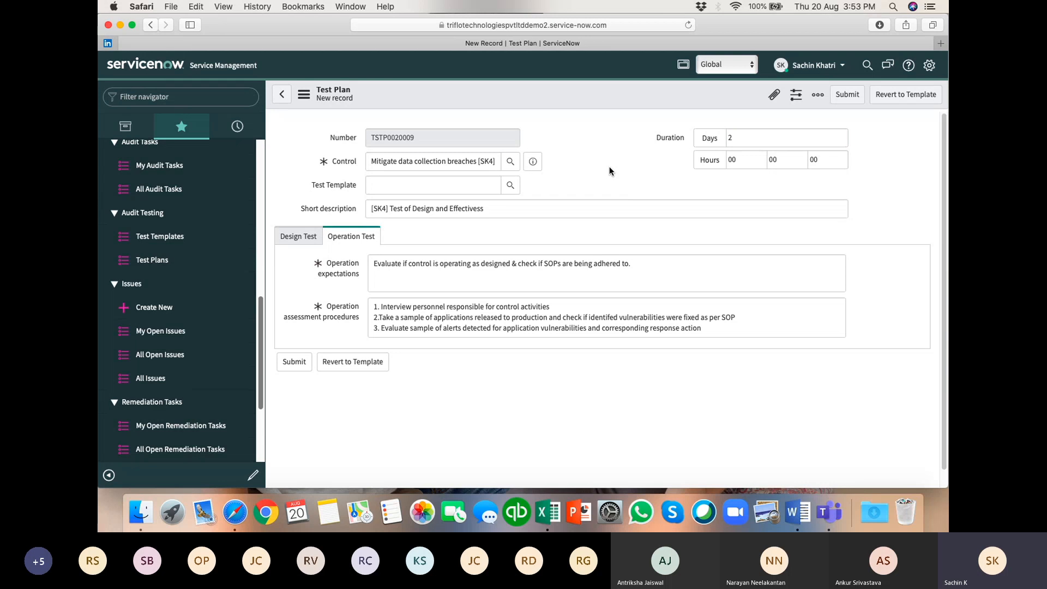
Review the test plan's design test, operation test and control, and submit the test plan.
{"action": "left_click", "coordinate": [303, 237]}
{"action": "left_click", "coordinate": [348, 240]}
{"action": "left_click", "coordinate": [379, 164]}
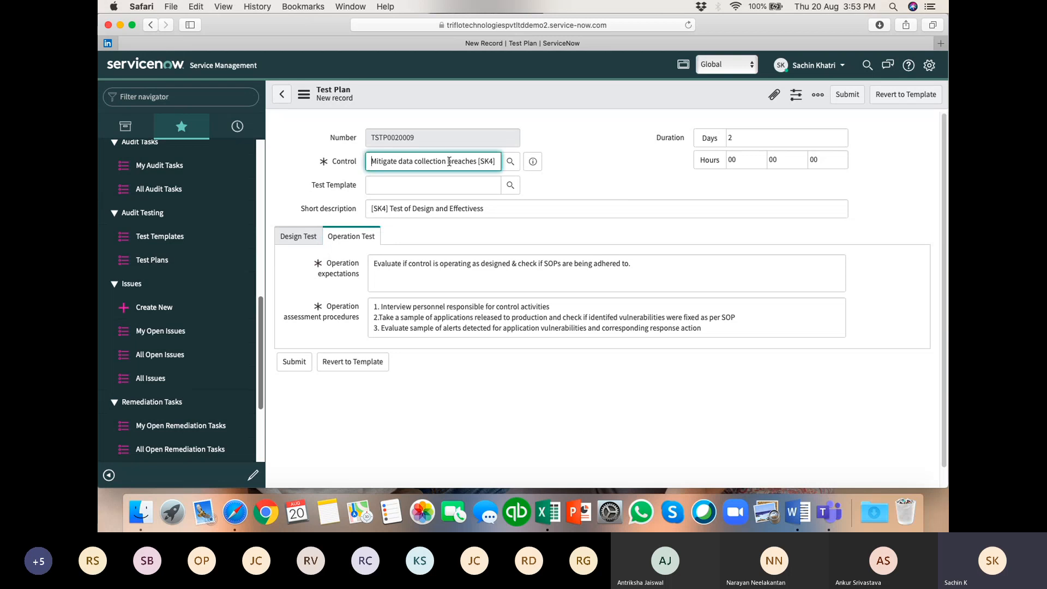
{"action": "left_click", "coordinate": [568, 175]}
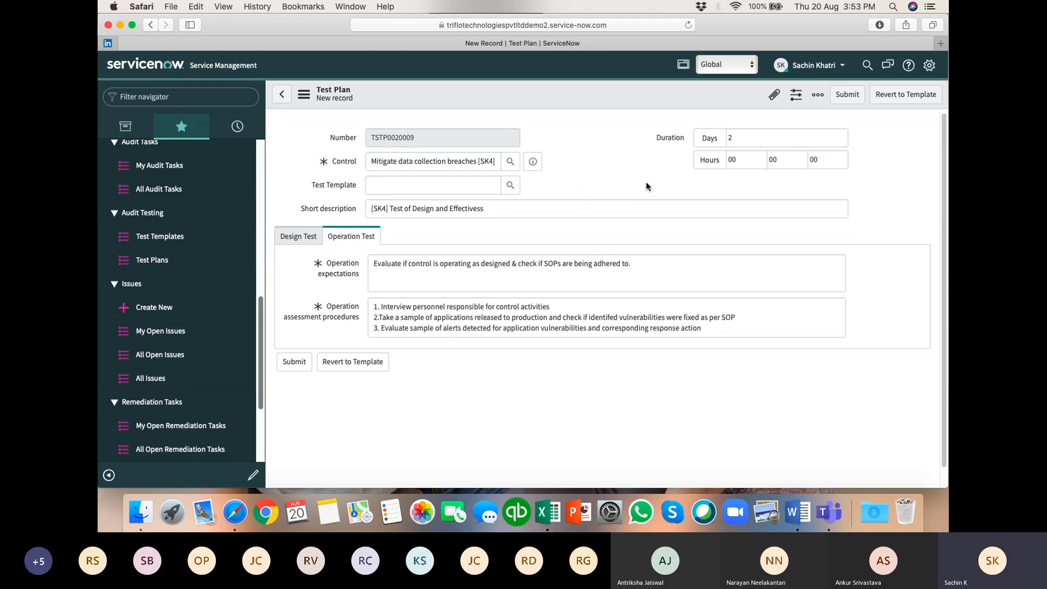
{"action": "left_click", "coordinate": [847, 96]}
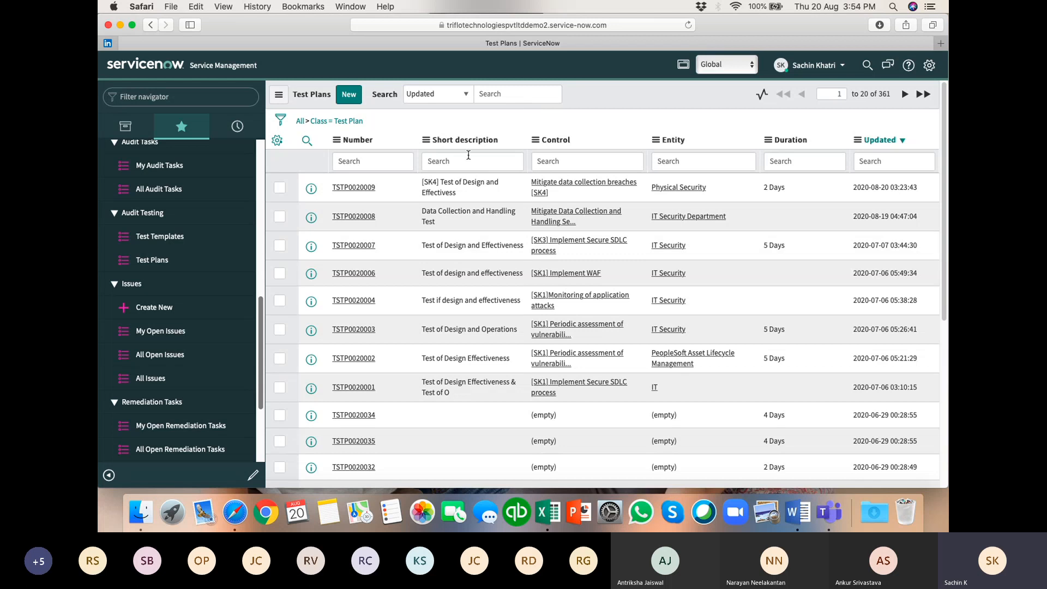
Create a new audit engagement named "[SK4] Physical Security Ops Risk Audit".
{"action": "scroll", "coordinate": [194, 307], "scroll_direction": "up", "scroll_amount": 5}
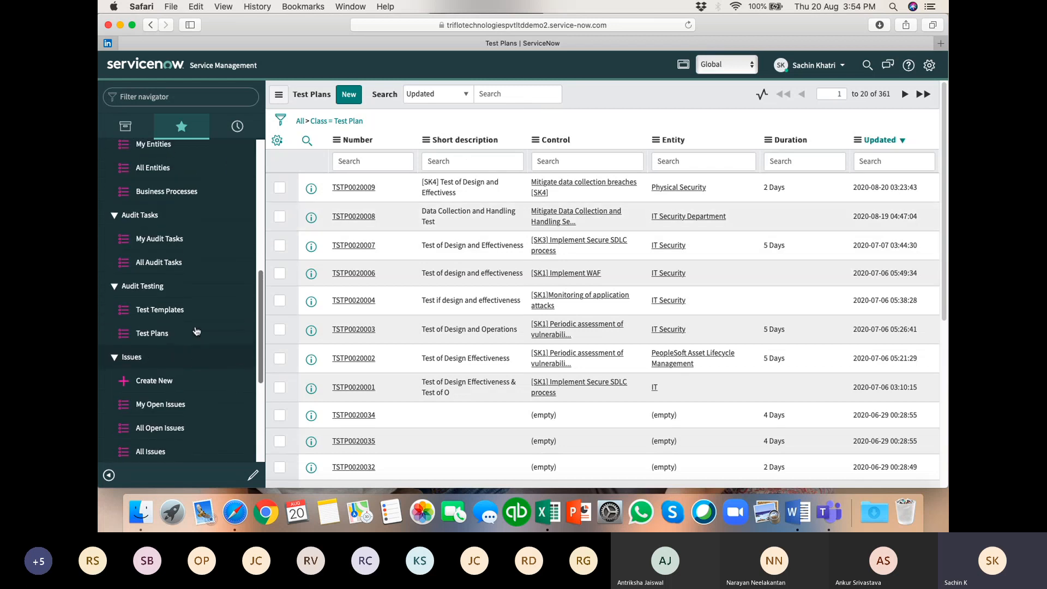
{"action": "scroll", "coordinate": [186, 255], "scroll_direction": "up", "scroll_amount": 6}
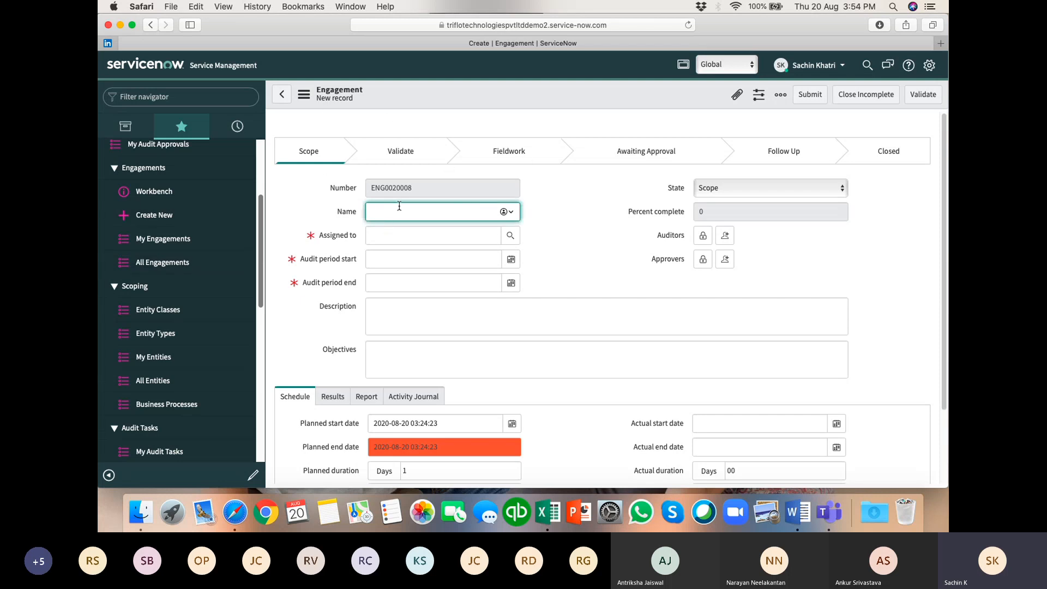
{"action": "type", "text": "SK4] Physical Security Ops Risk Audit"}
Assign the engagement to yourself and add yourself as both its auditor and its approver.
{"action": "left_click", "coordinate": [419, 235]}
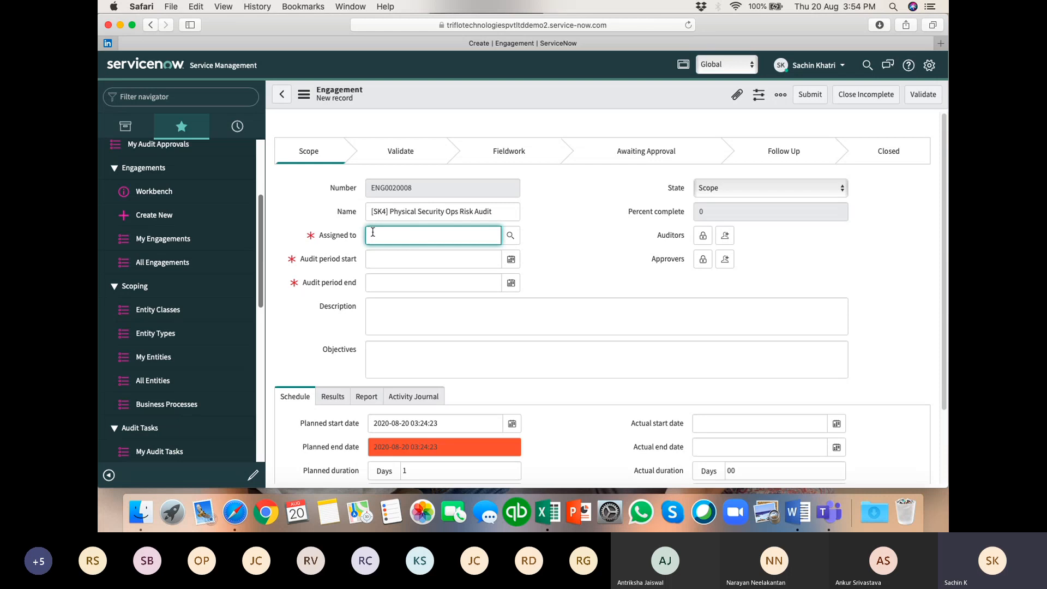
{"action": "left_click", "coordinate": [411, 260]}
{"action": "left_click", "coordinate": [725, 237]}
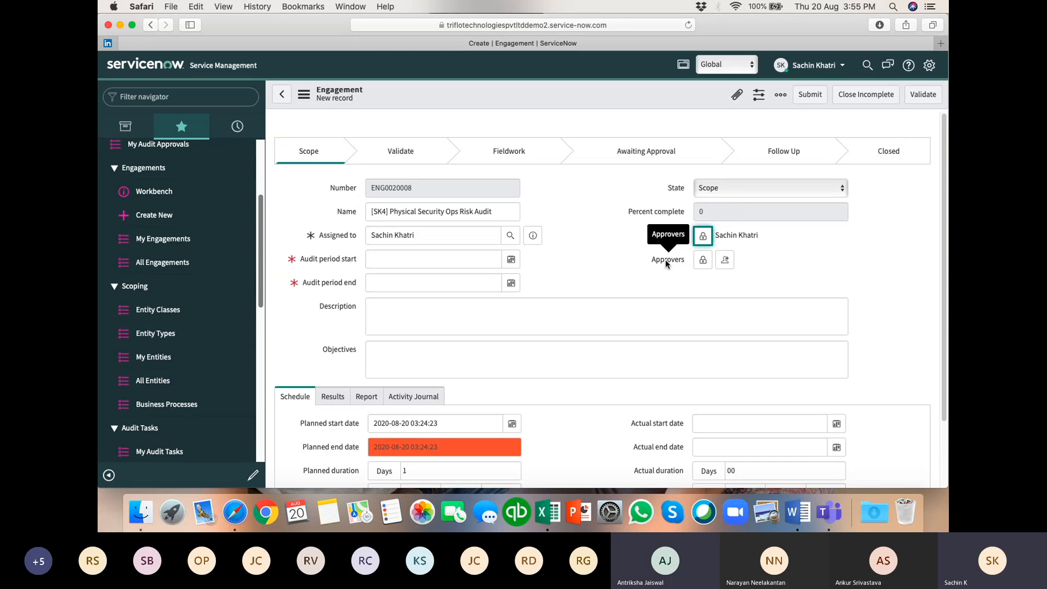
{"action": "left_click", "coordinate": [725, 264]}
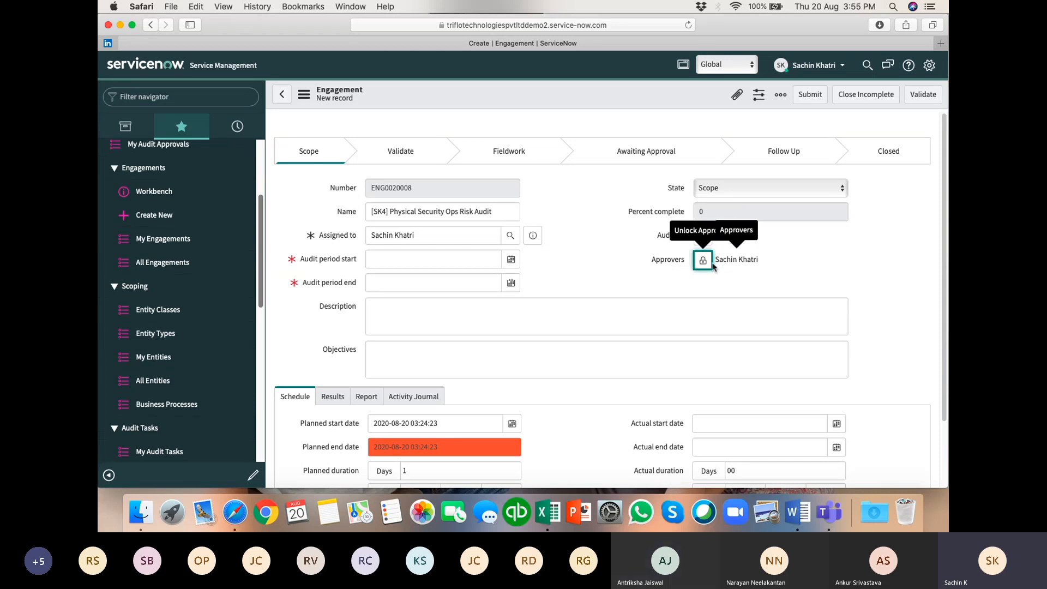
{"action": "left_click", "coordinate": [703, 264]}
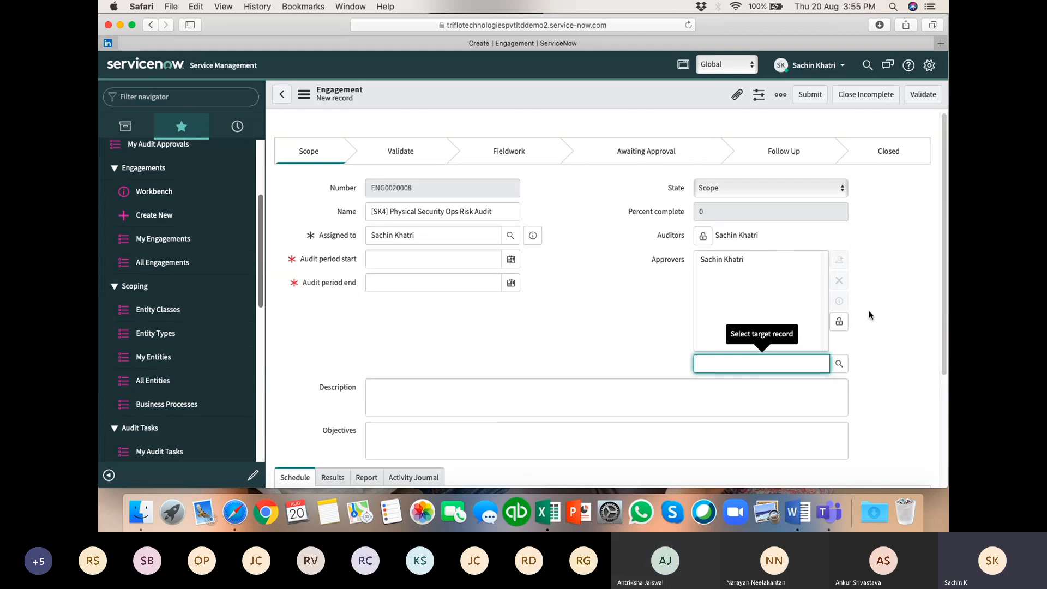
{"action": "left_click", "coordinate": [839, 322]}
{"action": "left_click", "coordinate": [704, 263]}
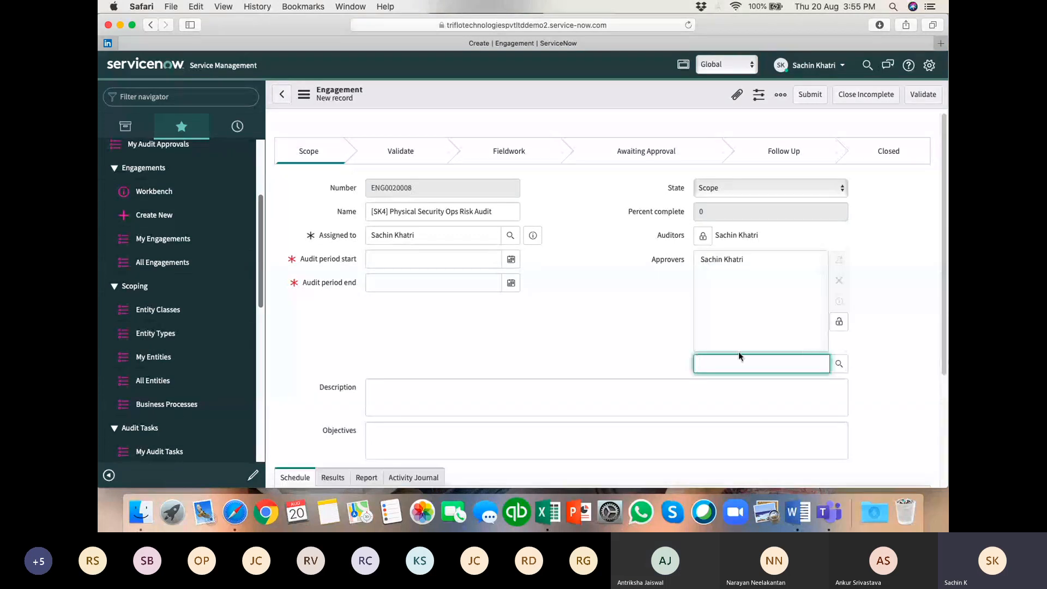
{"action": "type", "text": "narayan"}
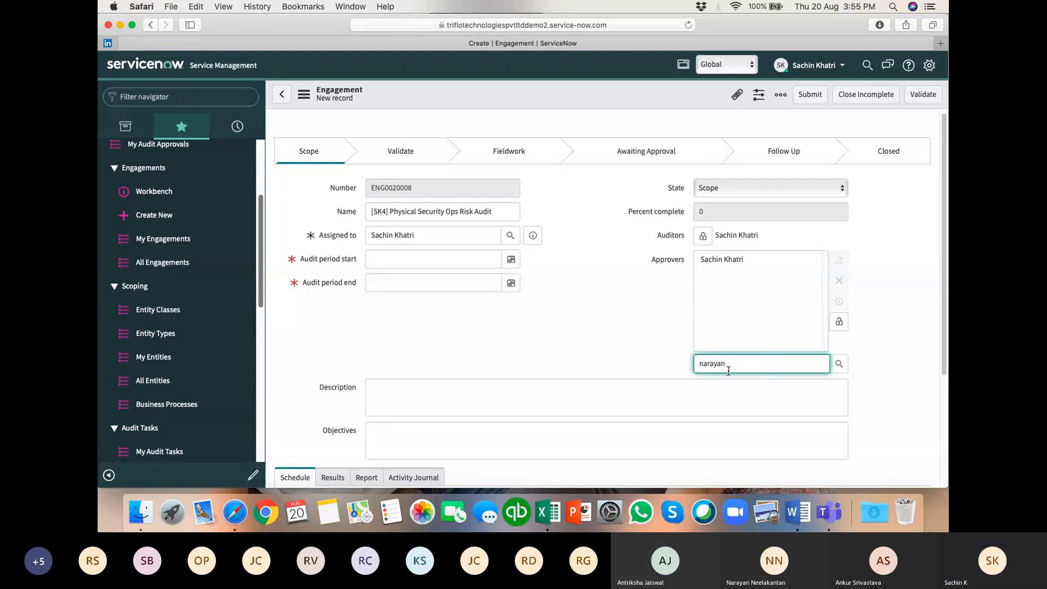
{"action": "double_click", "coordinate": [729, 364]}
{"action": "key", "text": "BackSpace"}
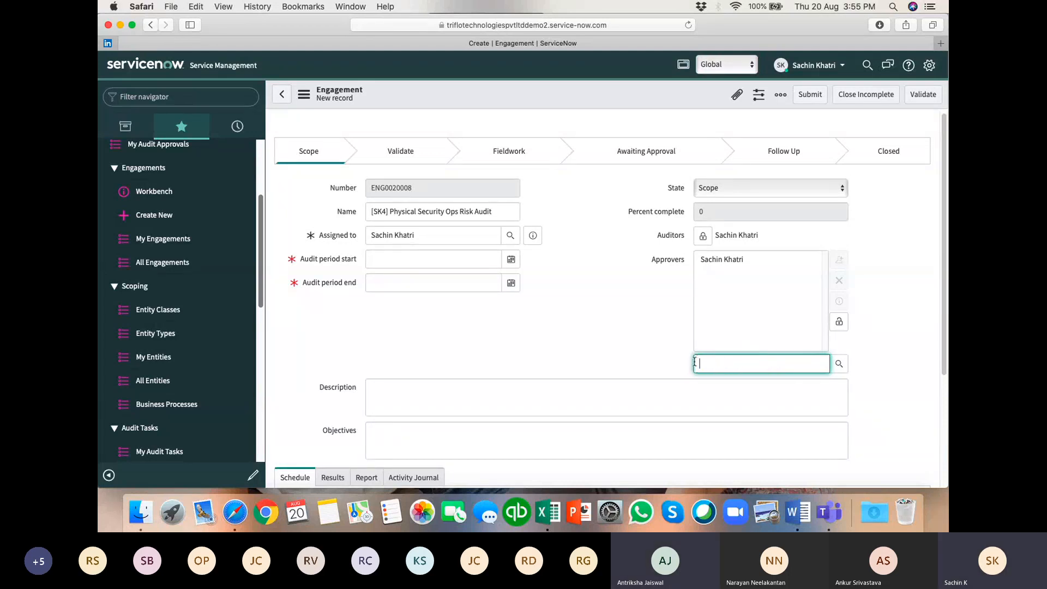
{"action": "left_click", "coordinate": [863, 344]}
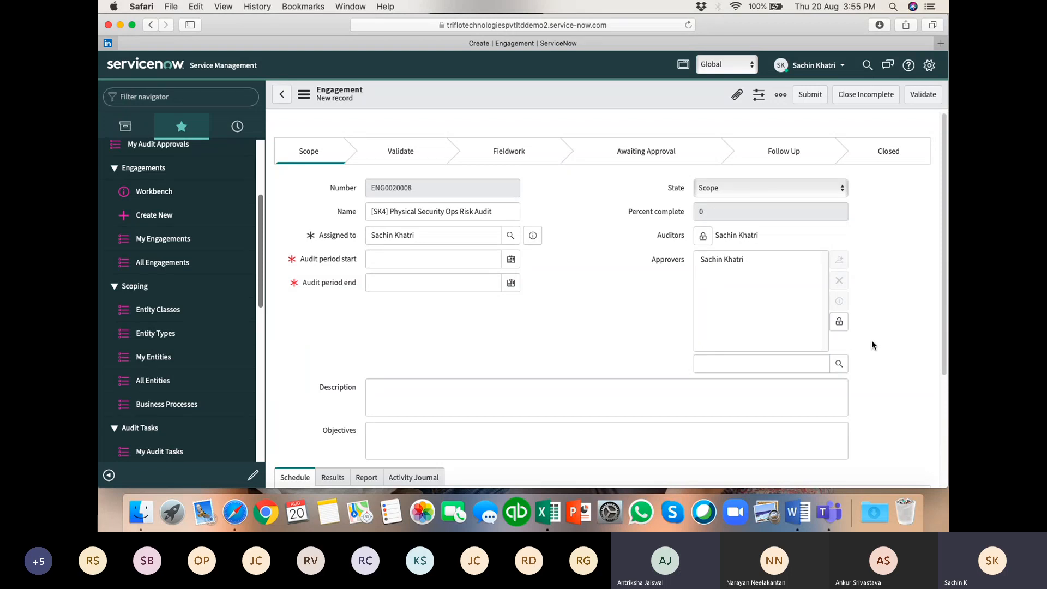
Reopen the engagement's approvers list for editing.
{"action": "left_click", "coordinate": [840, 323]}
{"action": "left_click", "coordinate": [704, 260]}
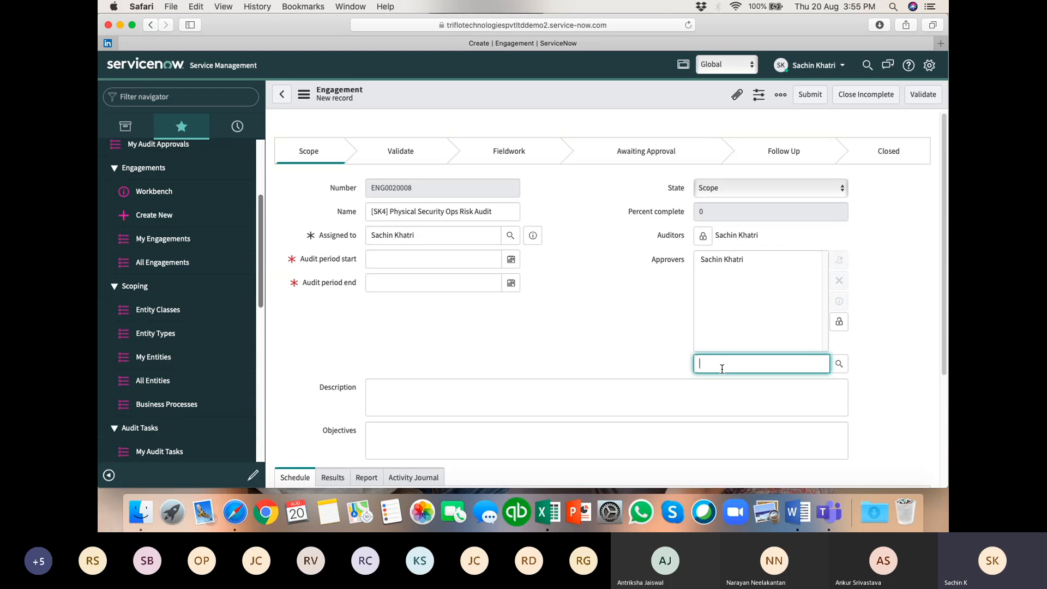
Lock the engagement's approvers list and set the audit period from 2020-08-20 to 2020-09-03.
{"action": "left_click", "coordinate": [729, 260]}
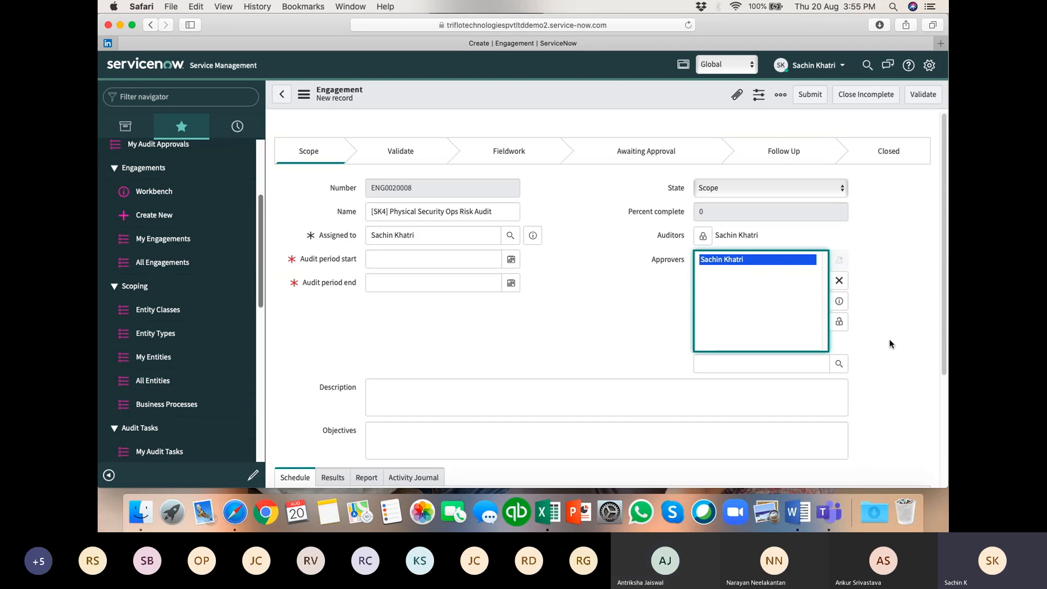
{"action": "left_click", "coordinate": [840, 322]}
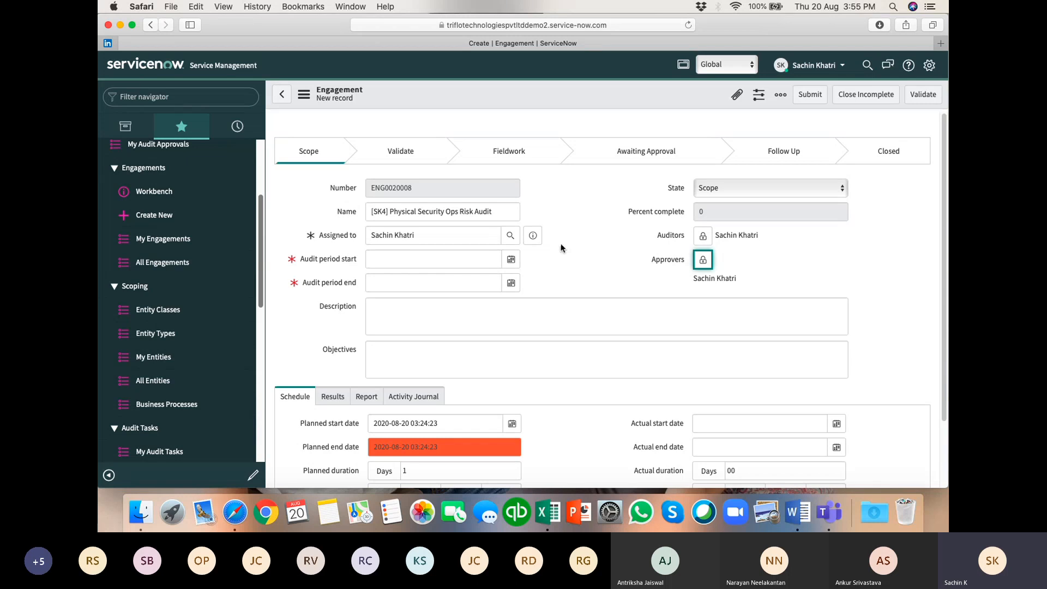
{"action": "left_click", "coordinate": [413, 254]}
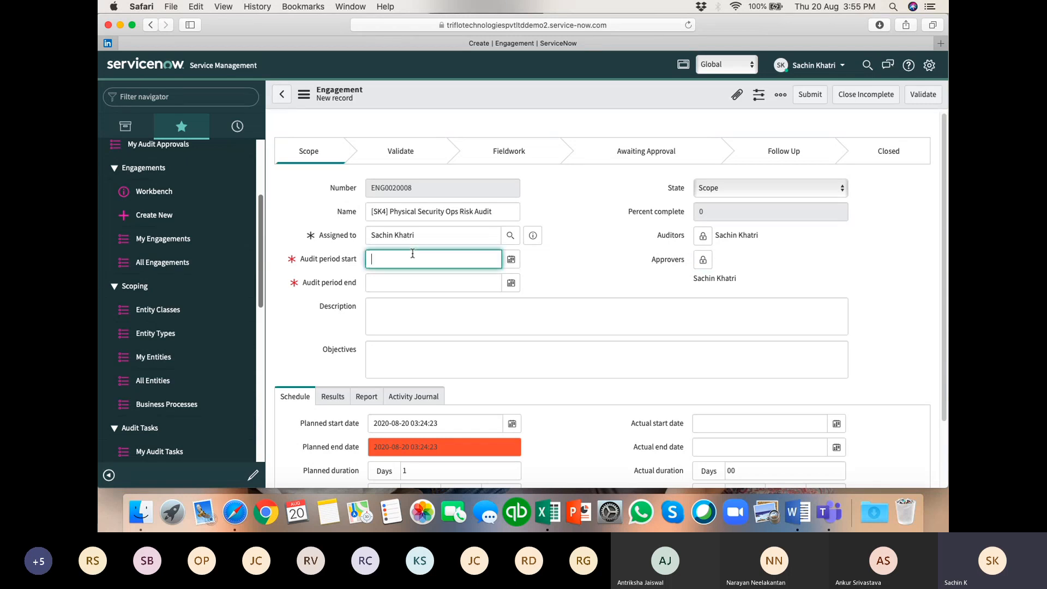
{"action": "left_click", "coordinate": [511, 259]}
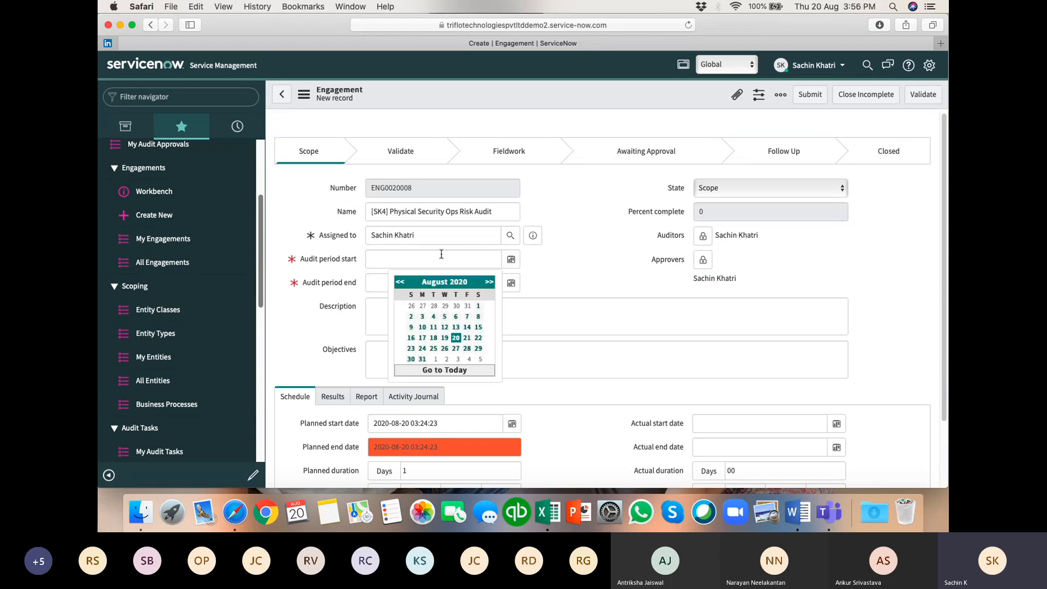
{"action": "left_click", "coordinate": [456, 338]}
{"action": "left_click", "coordinate": [512, 283]}
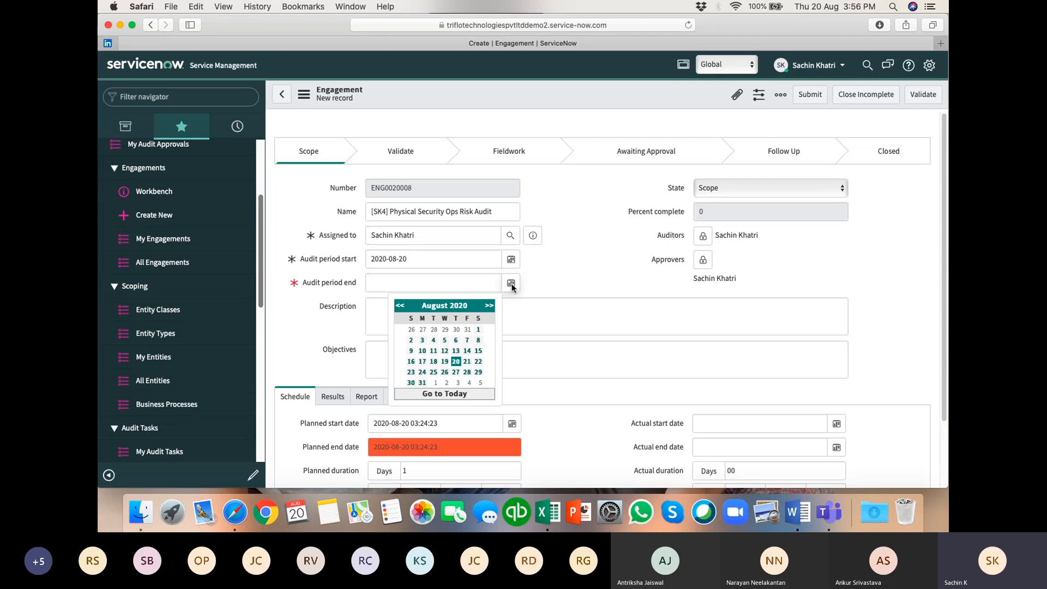
{"action": "left_click", "coordinate": [490, 305]}
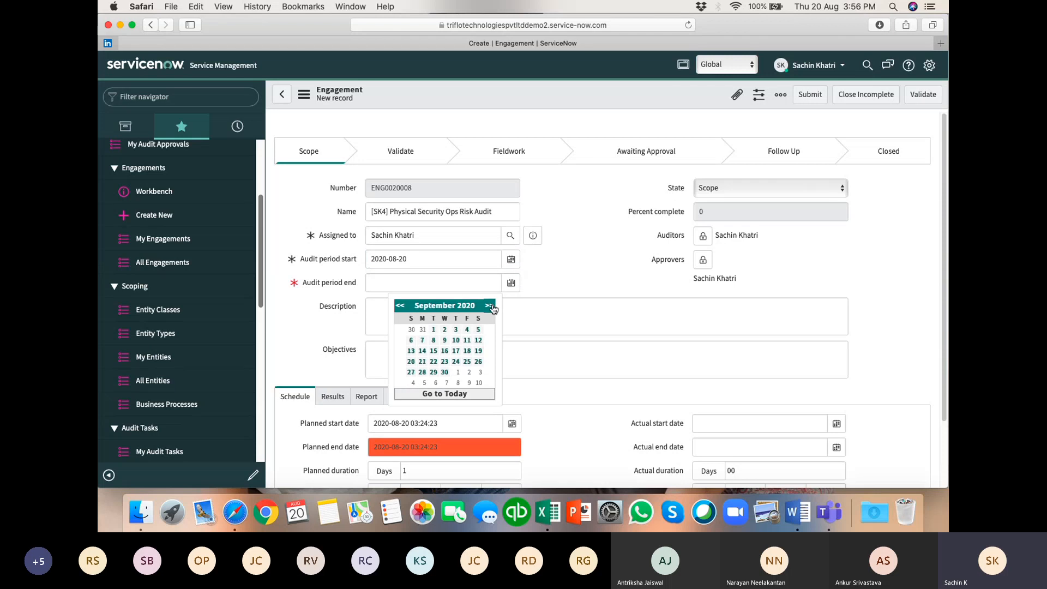
{"action": "left_click", "coordinate": [456, 329]}
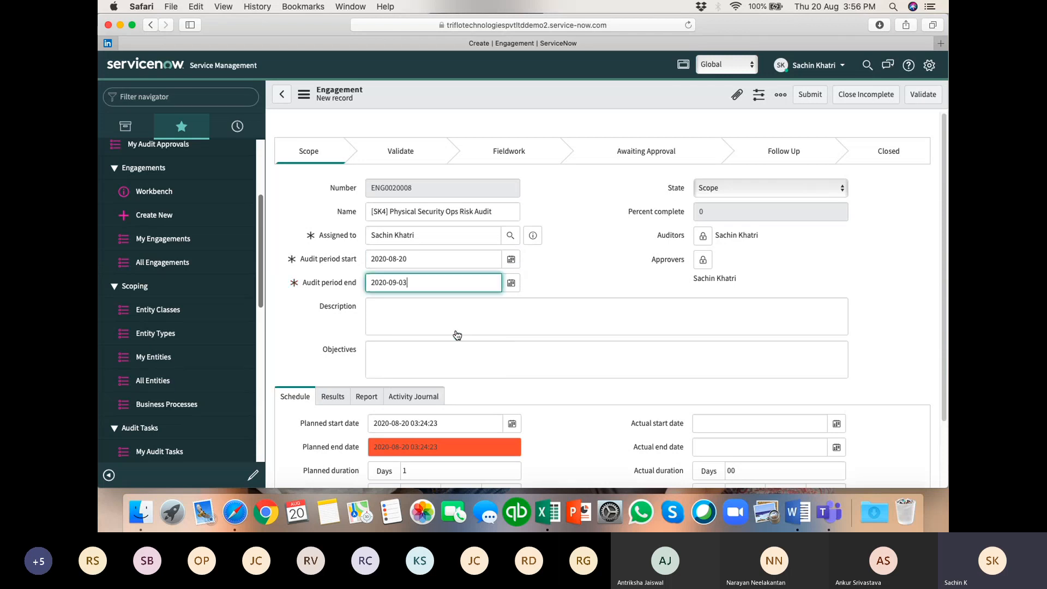
{"action": "left_click", "coordinate": [566, 264]}
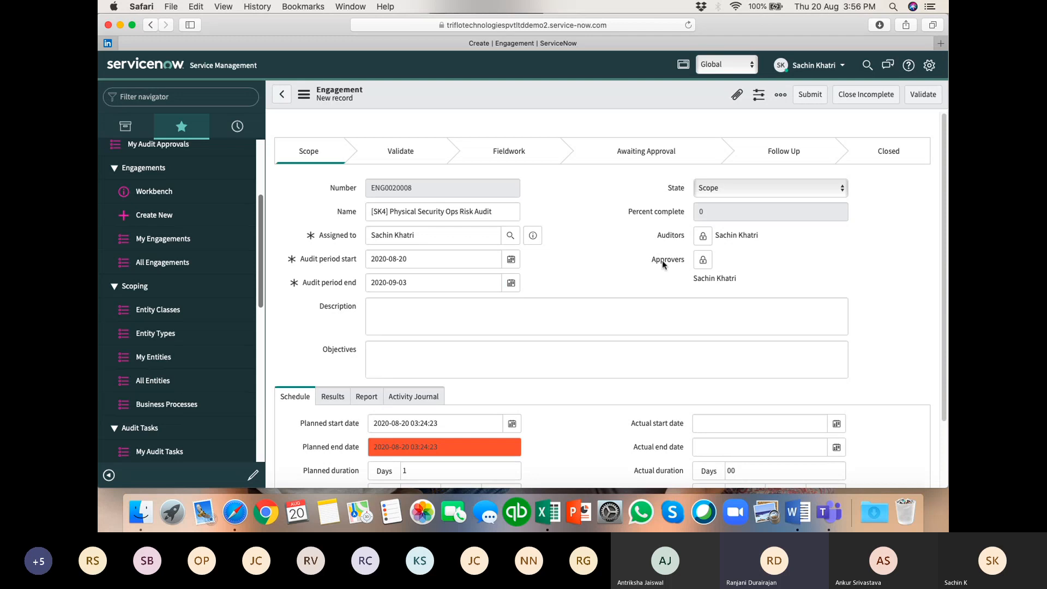
Unlock the approvers list, look up the users available as approvers, and lock the list again without adding anyone.
{"action": "left_click", "coordinate": [703, 260]}
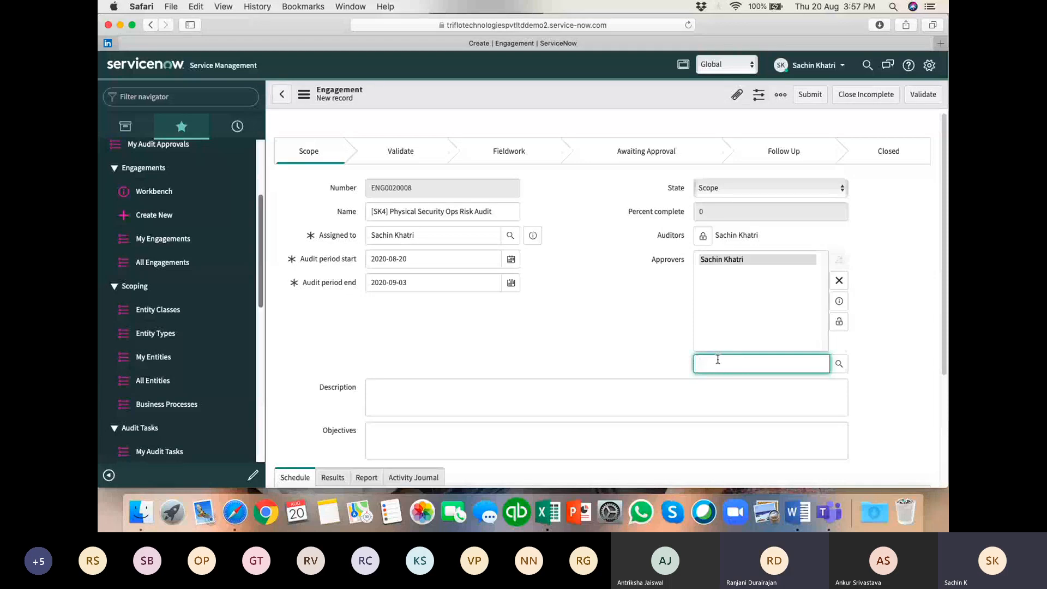
{"action": "left_click", "coordinate": [839, 322]}
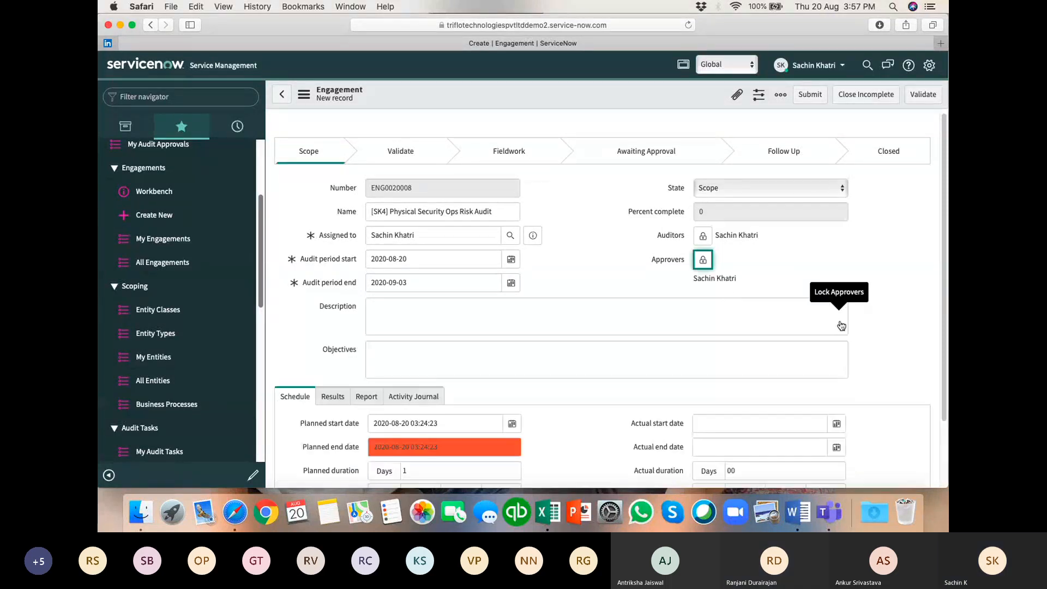
{"action": "left_click", "coordinate": [705, 261]}
{"action": "left_click", "coordinate": [839, 364]}
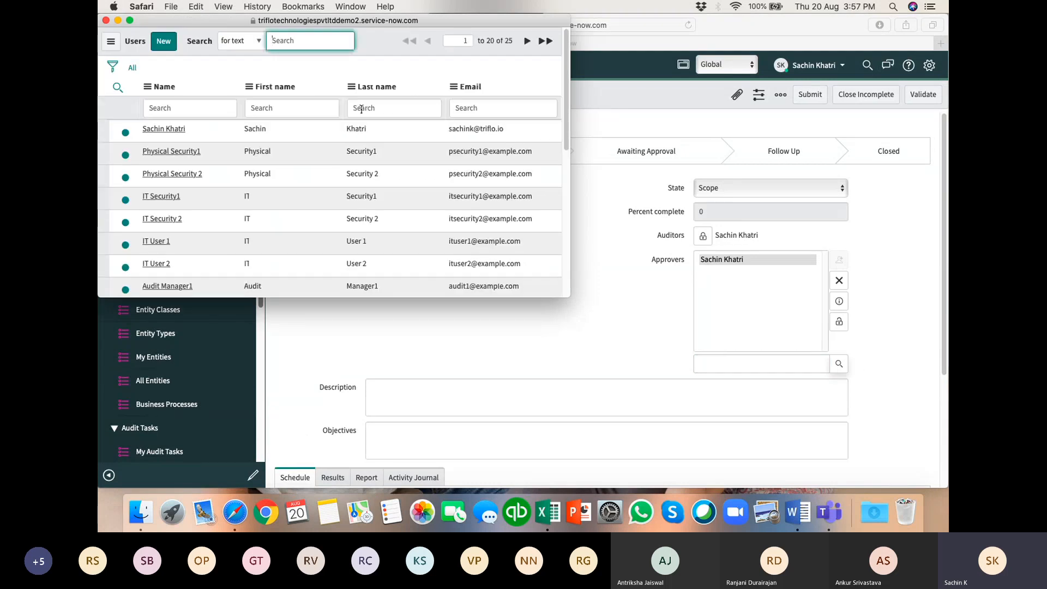
{"action": "left_click", "coordinate": [105, 21]}
{"action": "left_click", "coordinate": [820, 366]}
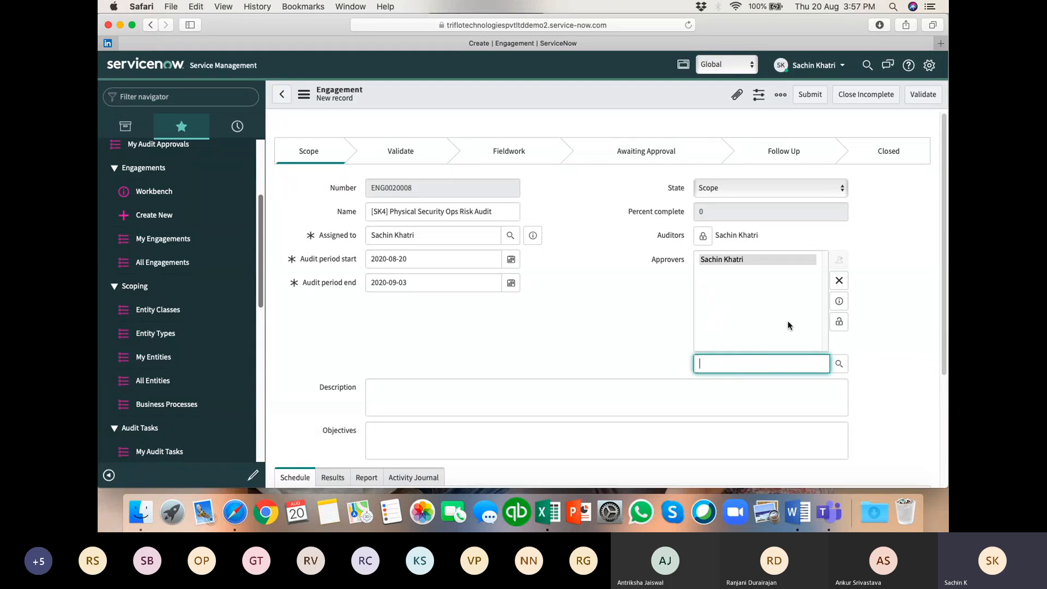
{"action": "left_click", "coordinate": [839, 321]}
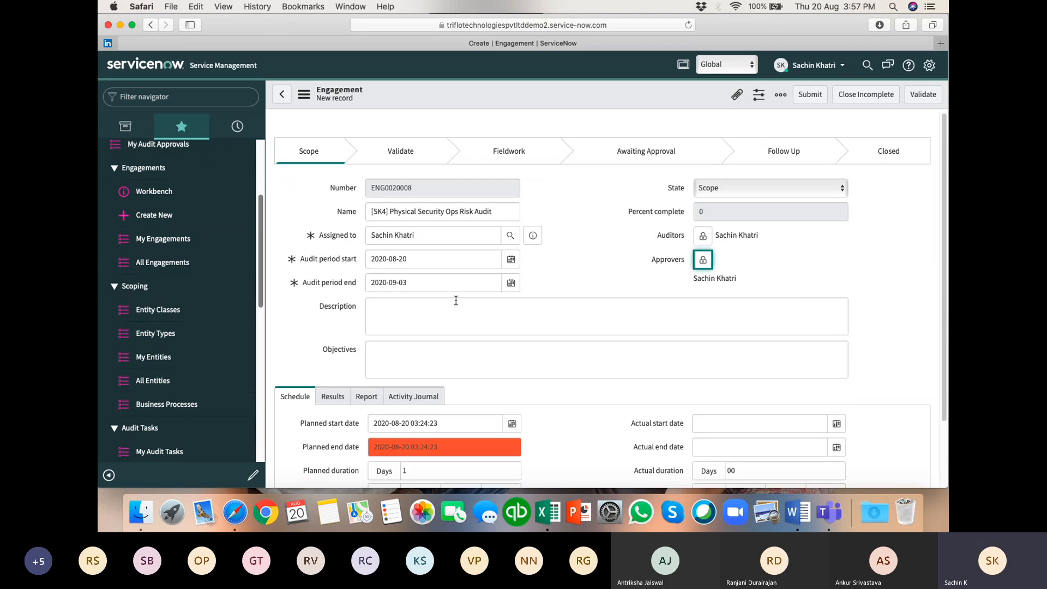
Review the available State options for the engagement, keeping Scope selected.
{"action": "left_click", "coordinate": [421, 322]}
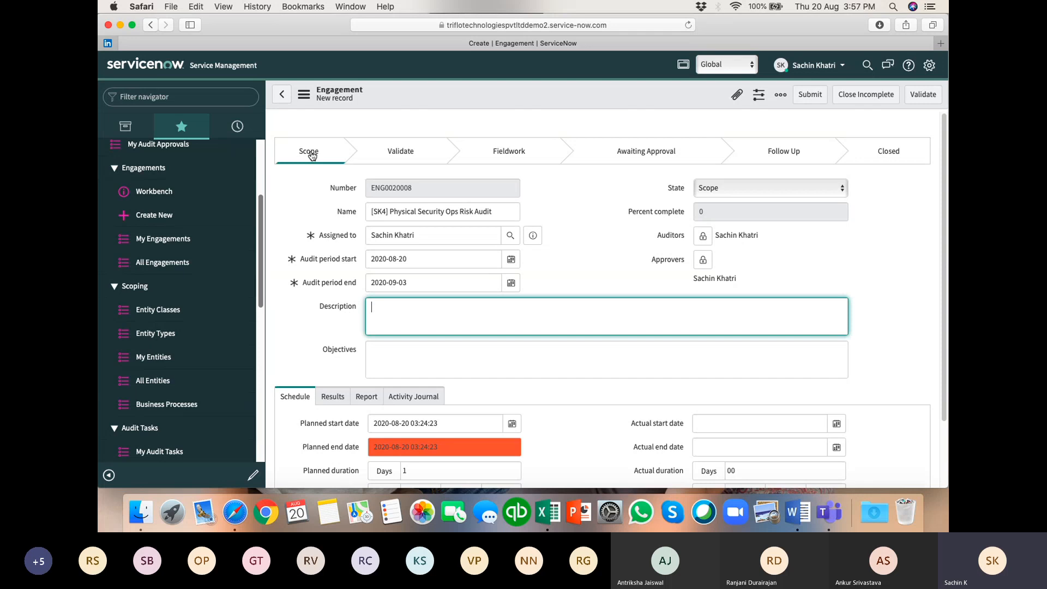
{"action": "left_click", "coordinate": [728, 187]}
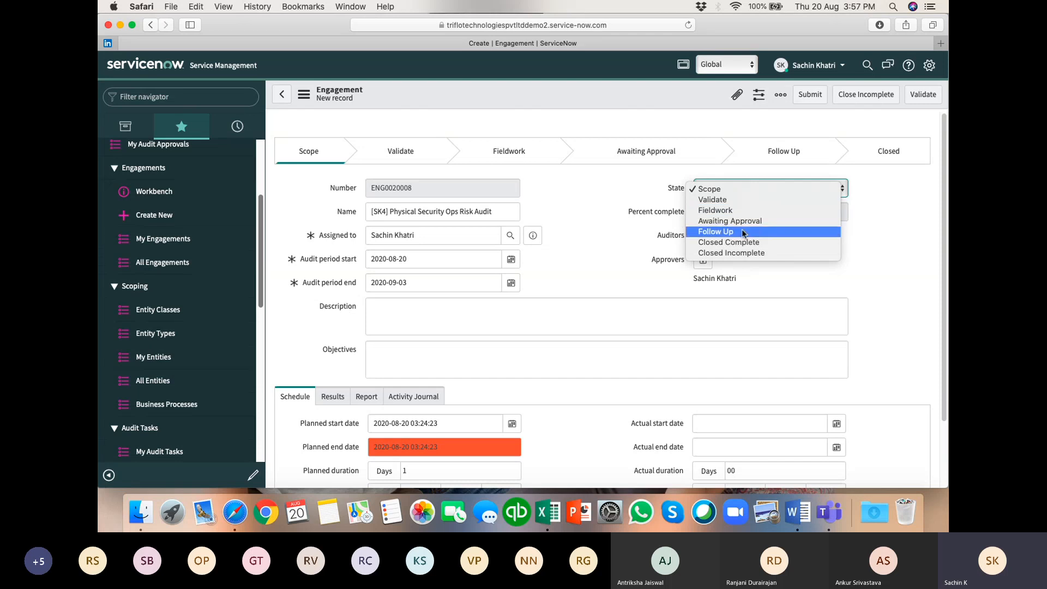
{"action": "left_click", "coordinate": [580, 195]}
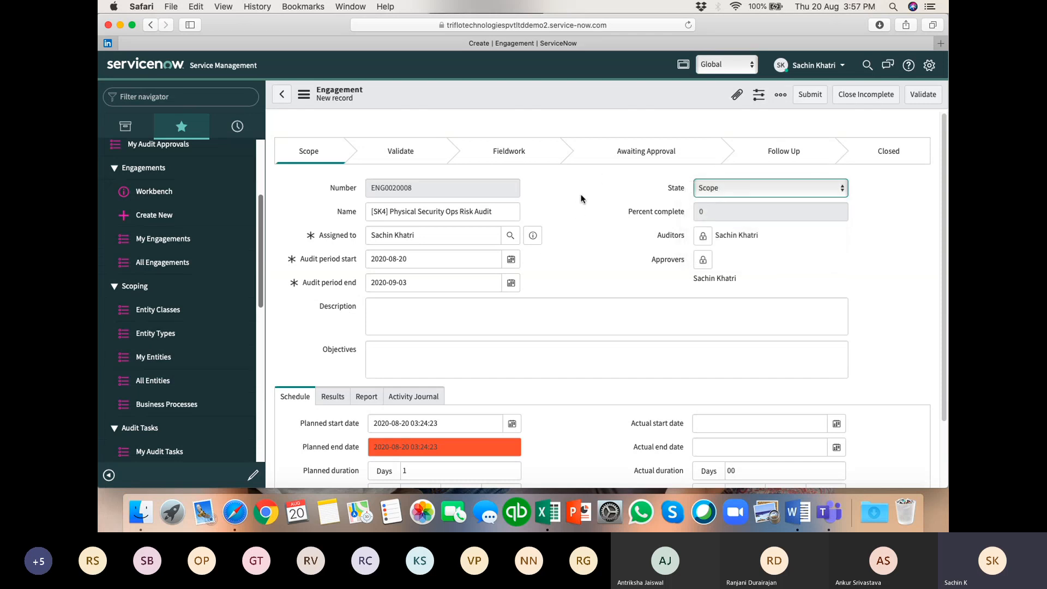
Save the new Physical Security Ops Risk Audit engagement and stay on its record.
{"action": "left_click", "coordinate": [307, 332]}
{"action": "scroll", "coordinate": [308, 332], "scroll_direction": "down", "scroll_amount": 1}
{"action": "scroll", "coordinate": [307, 332], "scroll_direction": "down", "scroll_amount": 5}
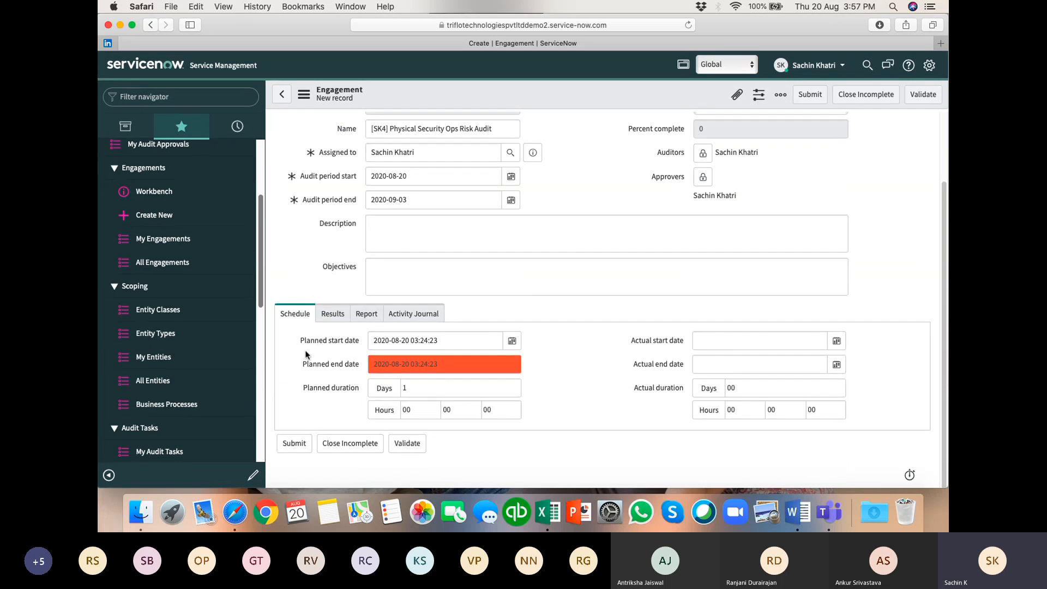
{"action": "right_click", "coordinate": [589, 91]}
{"action": "left_click", "coordinate": [611, 98]}
{"action": "right_click", "coordinate": [580, 92]}
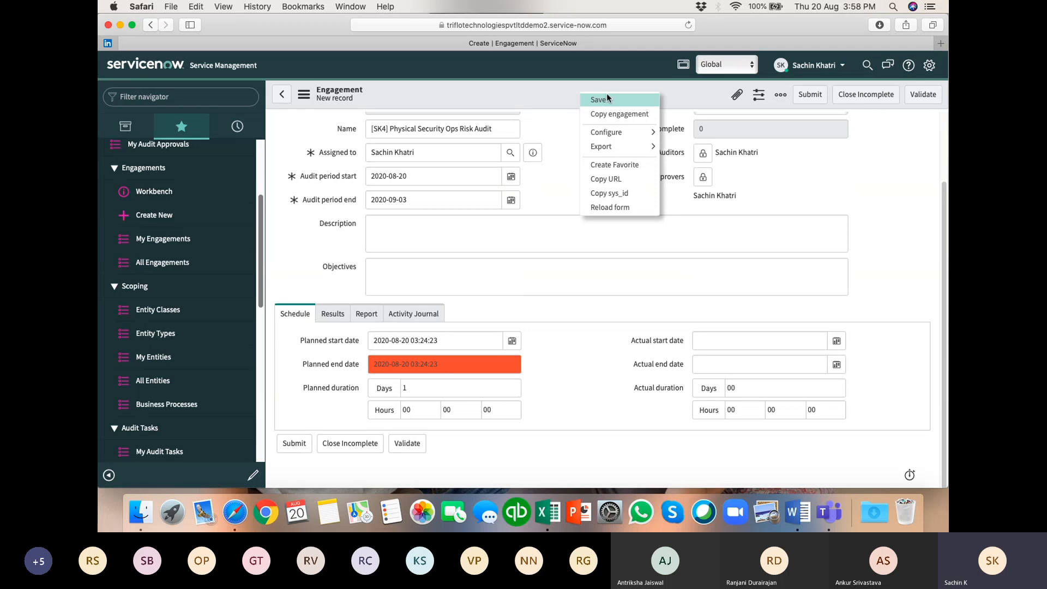
{"action": "left_click", "coordinate": [605, 99]}
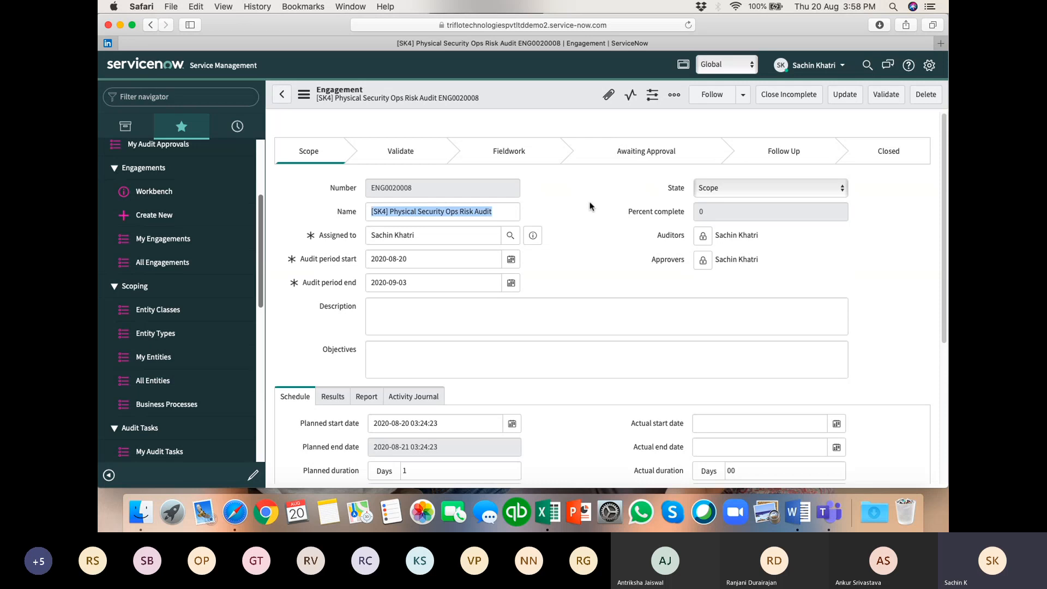
{"action": "left_click", "coordinate": [568, 253]}
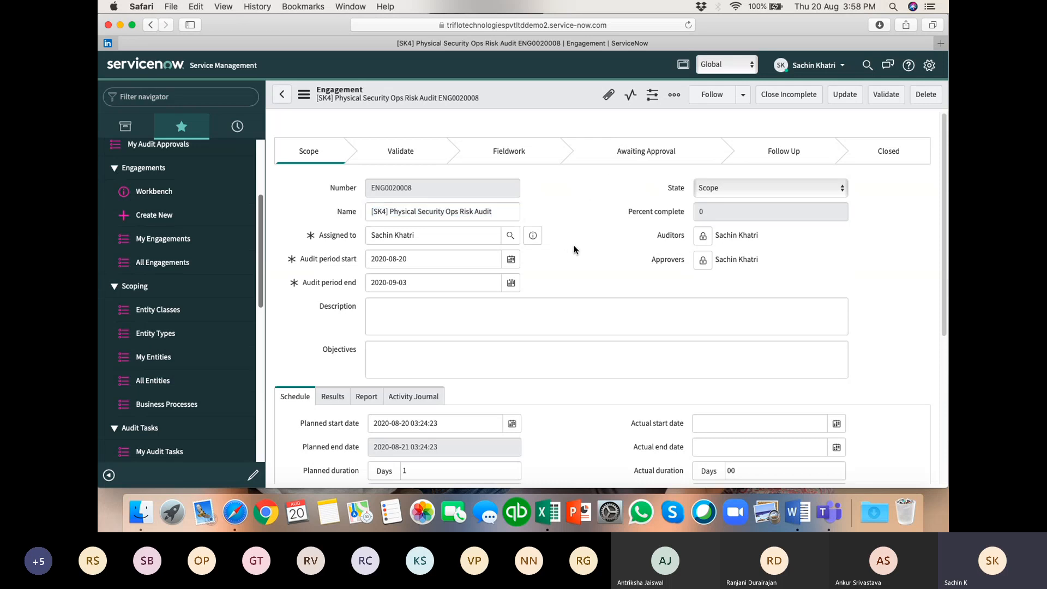
Associate the Physical Security department entity with the engagement.
{"action": "scroll", "coordinate": [574, 250], "scroll_direction": "down", "scroll_amount": 5}
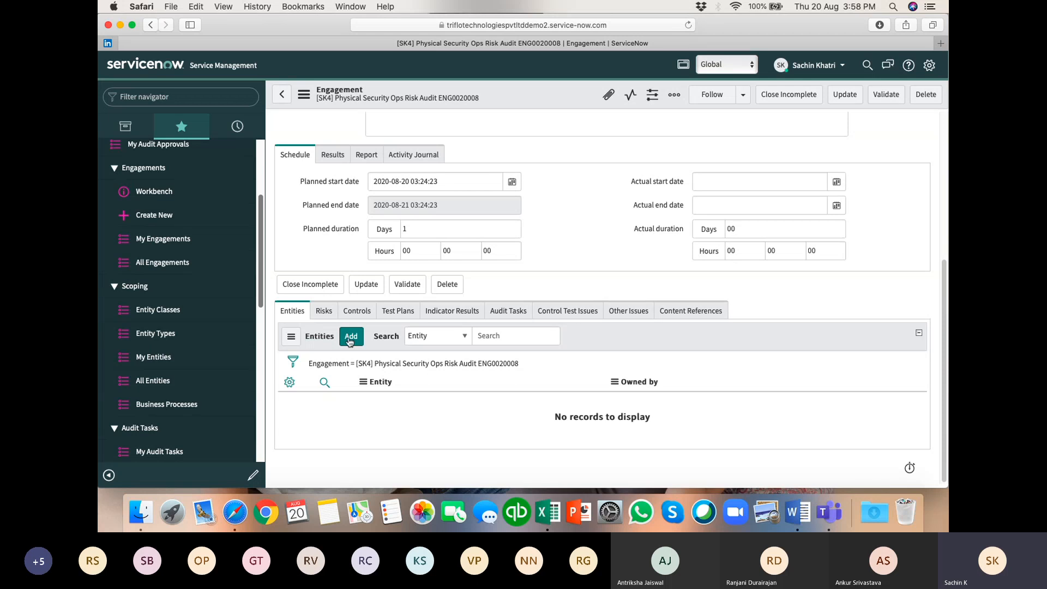
{"action": "scroll", "coordinate": [584, 252], "scroll_direction": "up", "scroll_amount": 2}
{"action": "scroll", "coordinate": [584, 257], "scroll_direction": "up", "scroll_amount": 3}
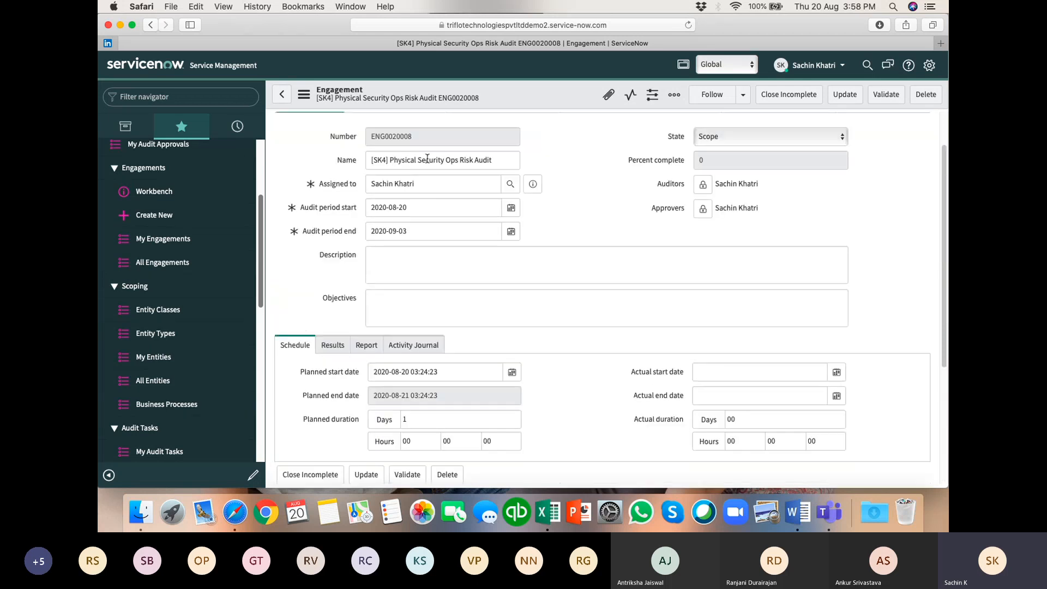
{"action": "scroll", "coordinate": [488, 342], "scroll_direction": "down", "scroll_amount": 5}
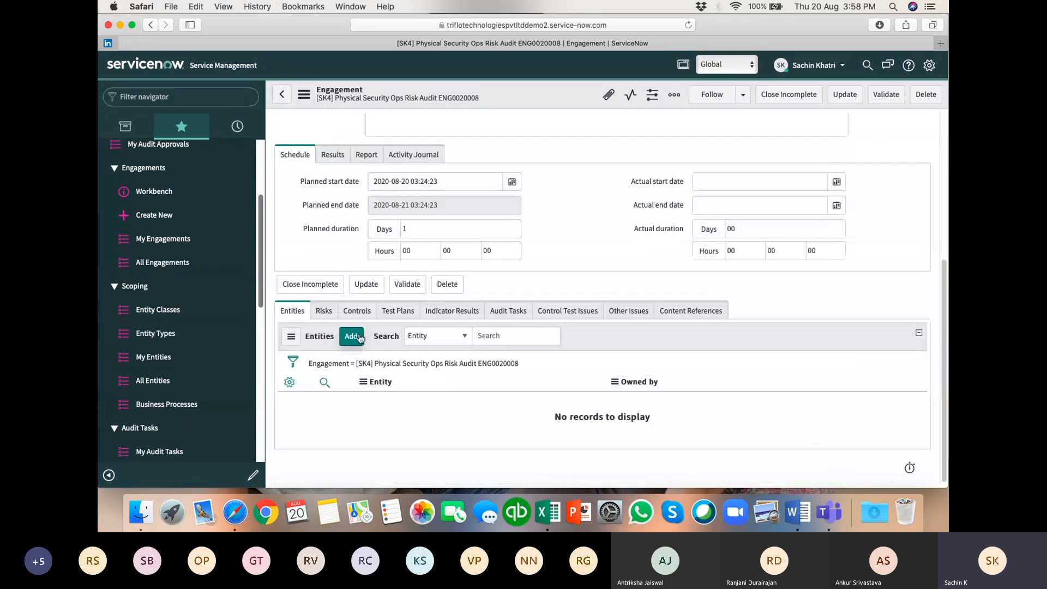
{"action": "left_click", "coordinate": [351, 336]}
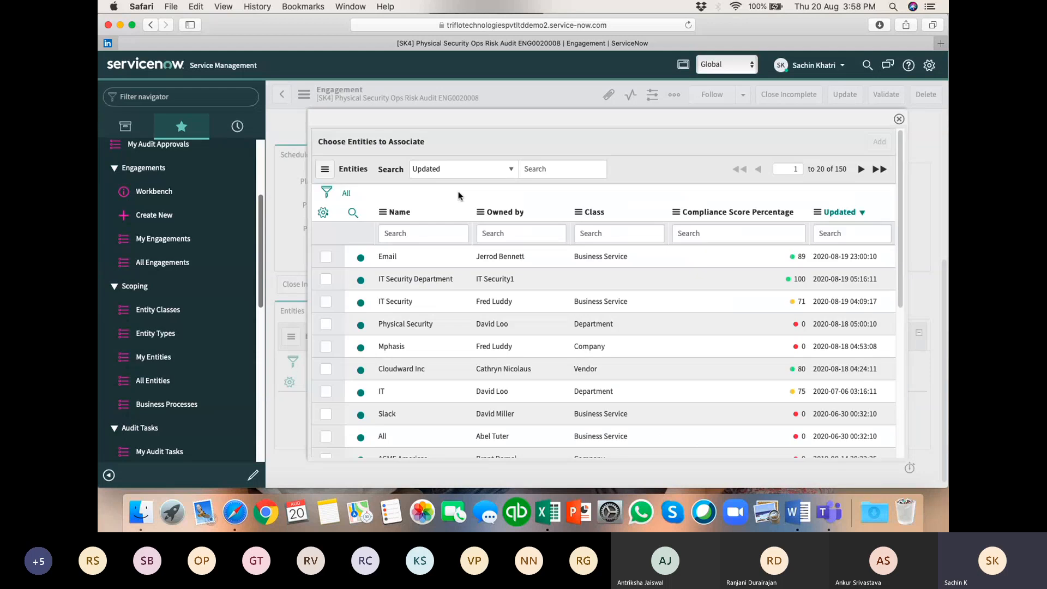
{"action": "left_click", "coordinate": [325, 325]}
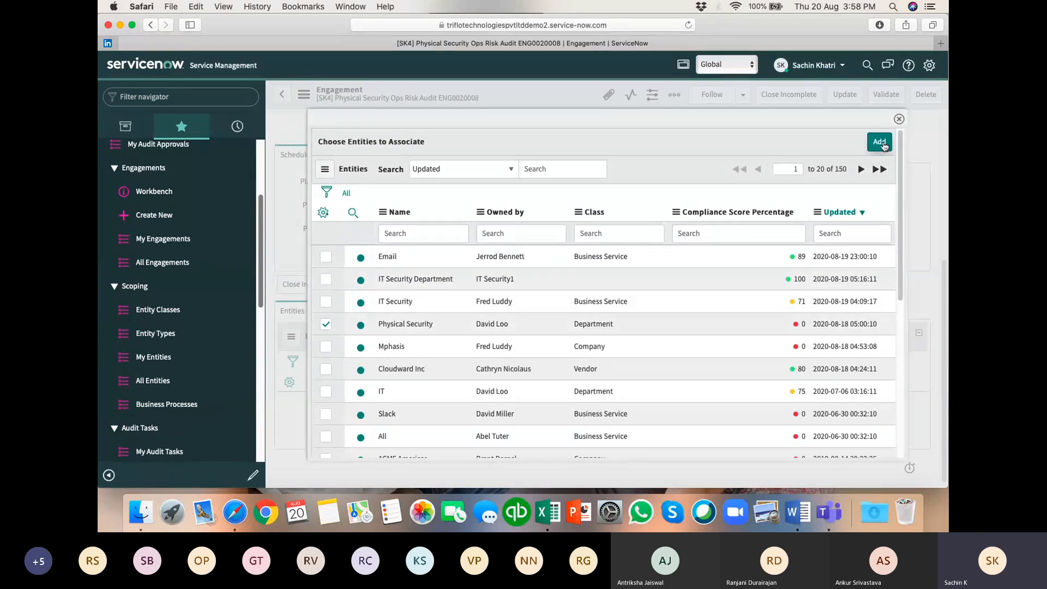
{"action": "left_click", "coordinate": [879, 143]}
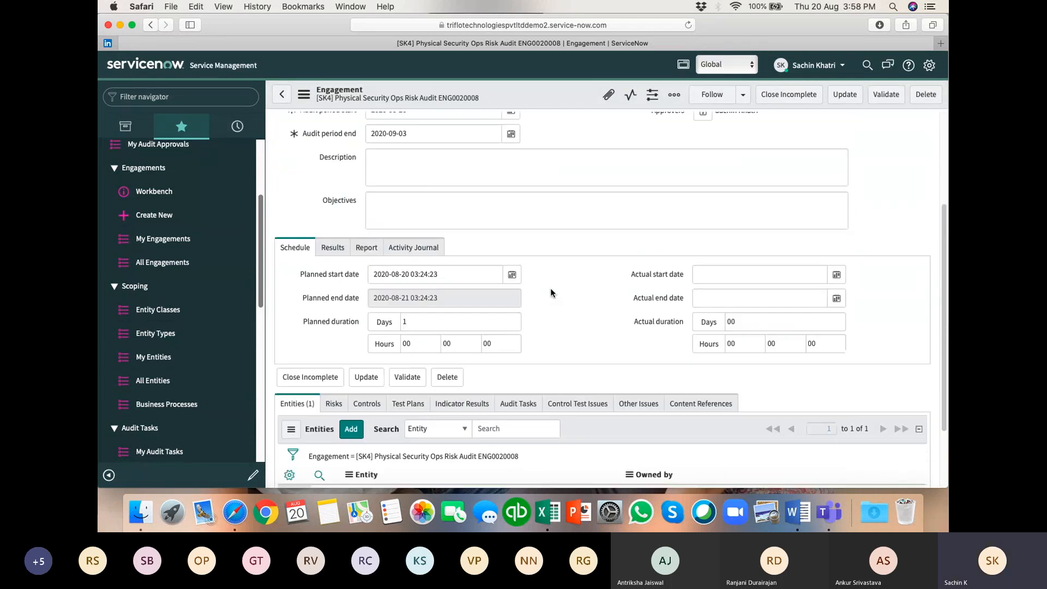
{"action": "scroll", "coordinate": [551, 292], "scroll_direction": "down", "scroll_amount": 3}
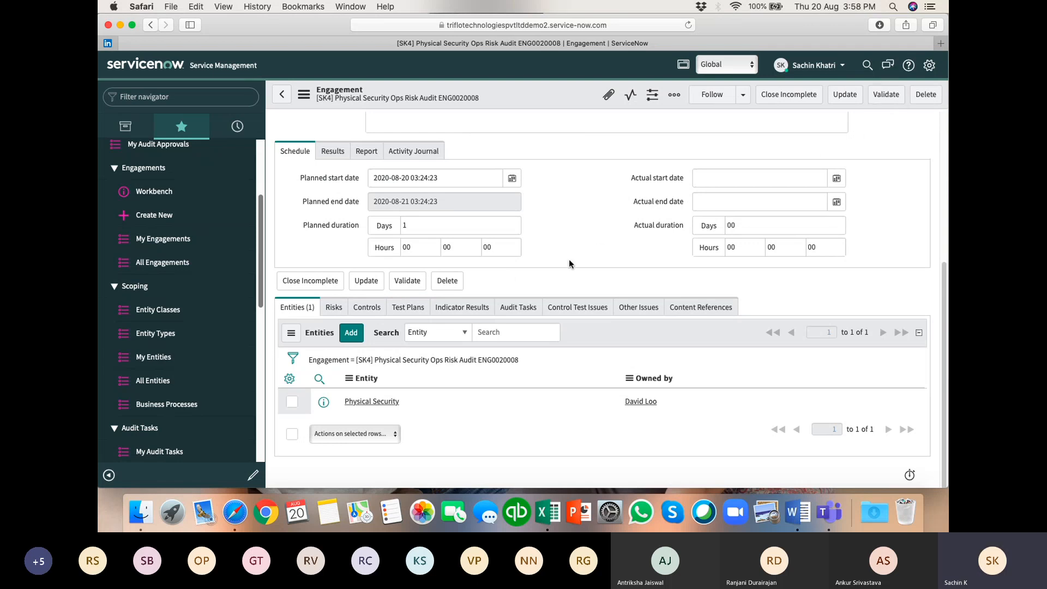
Advance the engagement from Scope to the Validate stage.
{"action": "left_click", "coordinate": [886, 99]}
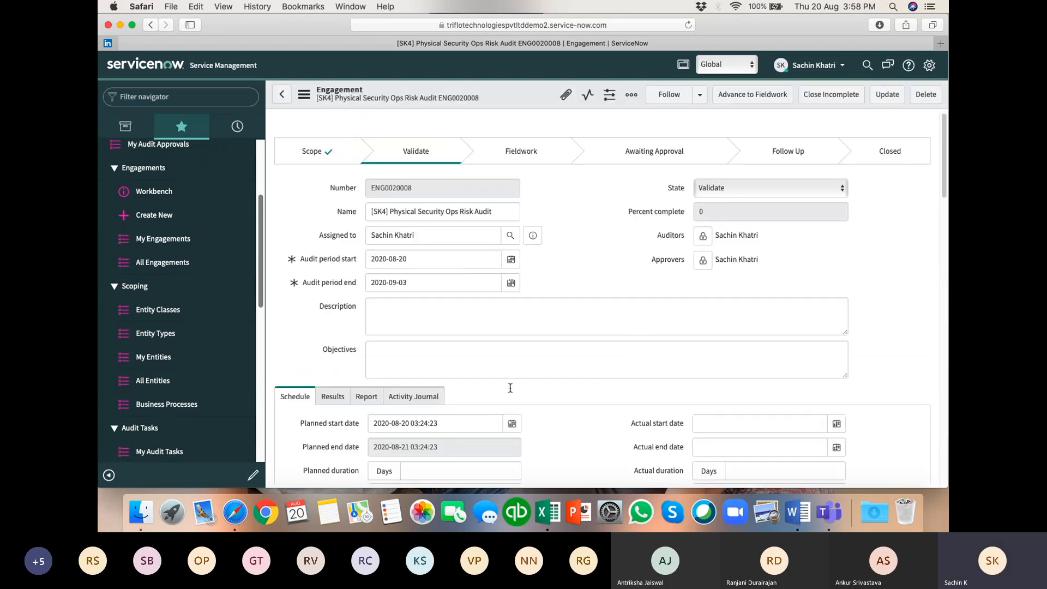
{"action": "scroll", "coordinate": [510, 387], "scroll_direction": "down", "scroll_amount": 5}
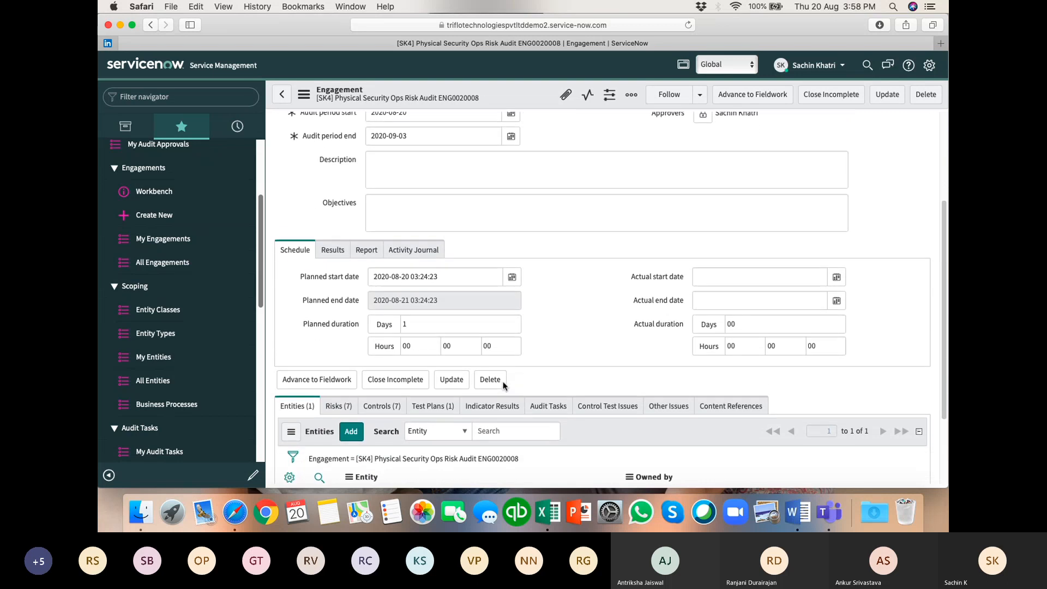
{"action": "scroll", "coordinate": [503, 385], "scroll_direction": "up", "scroll_amount": 5}
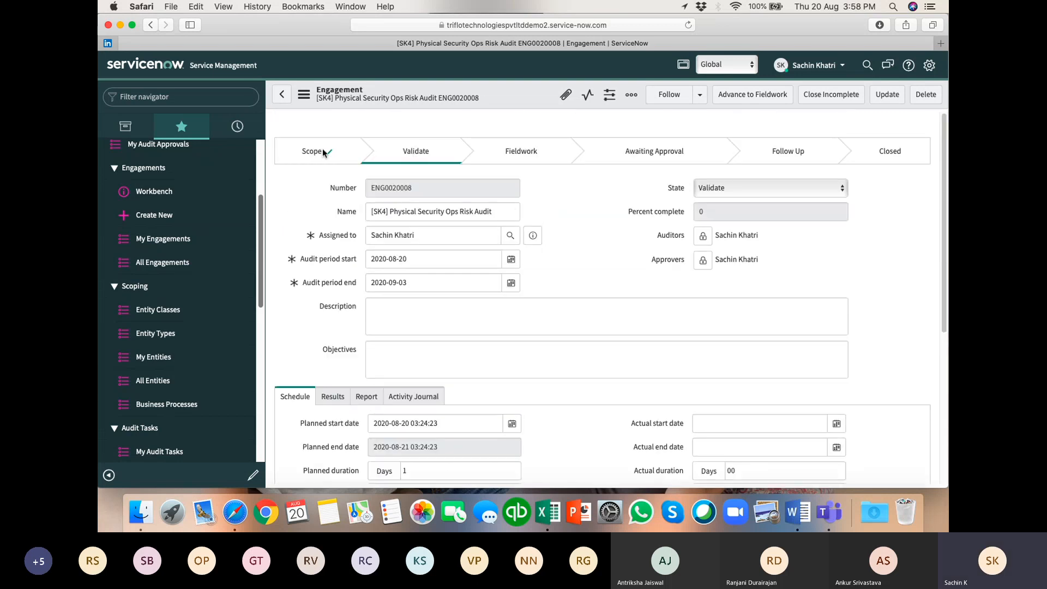
Examine the risks, test plans and controls related to the engagement.
{"action": "scroll", "coordinate": [543, 327], "scroll_direction": "down", "scroll_amount": 3}
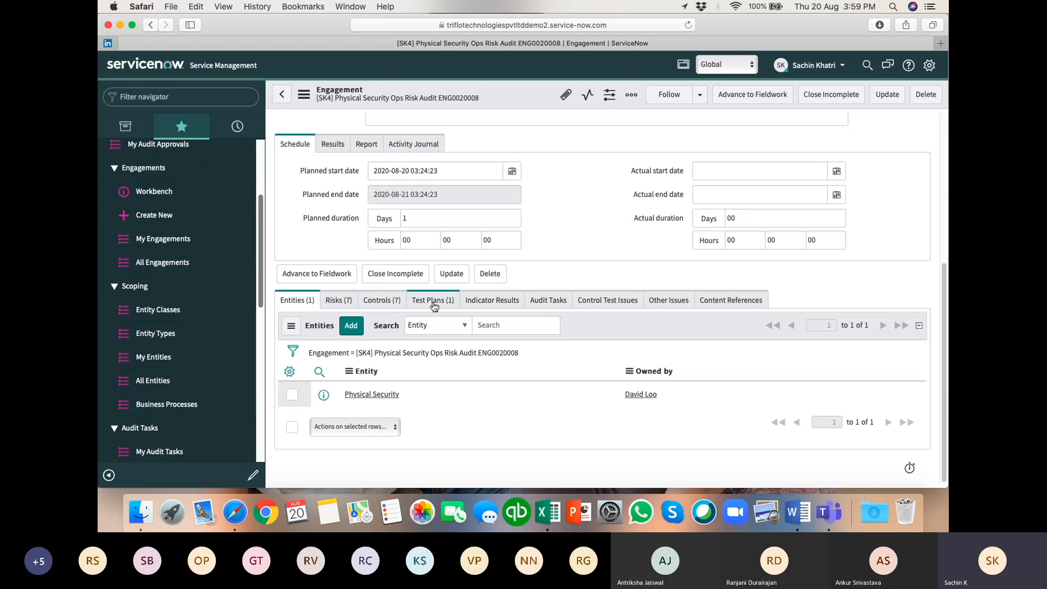
{"action": "left_click", "coordinate": [336, 304]}
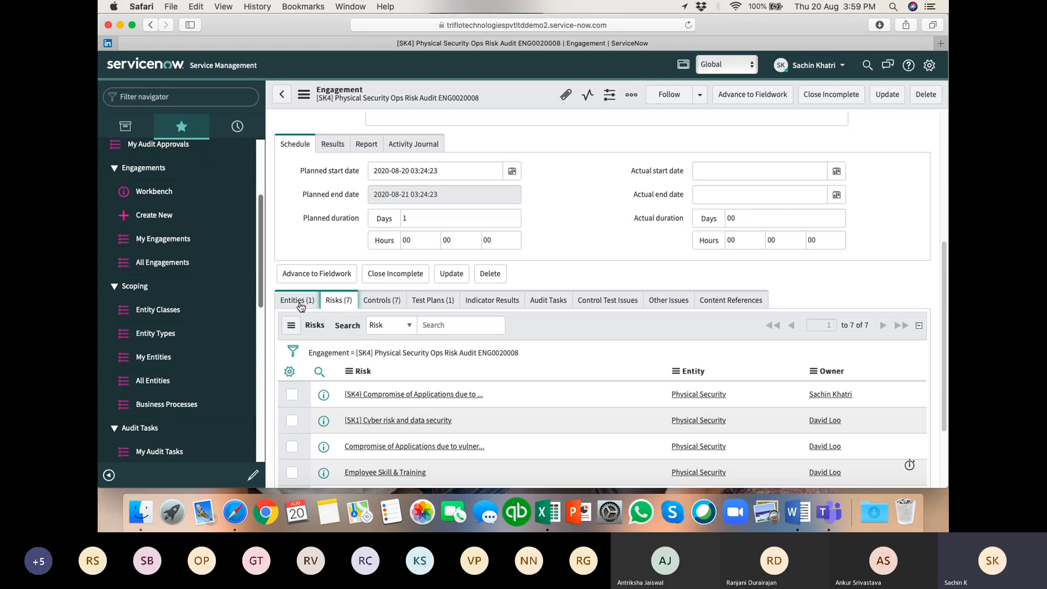
{"action": "scroll", "coordinate": [301, 307], "scroll_direction": "down", "scroll_amount": 1}
{"action": "scroll", "coordinate": [327, 306], "scroll_direction": "down", "scroll_amount": 3}
{"action": "scroll", "coordinate": [407, 311], "scroll_direction": "up", "scroll_amount": 2}
{"action": "scroll", "coordinate": [407, 311], "scroll_direction": "down", "scroll_amount": 1}
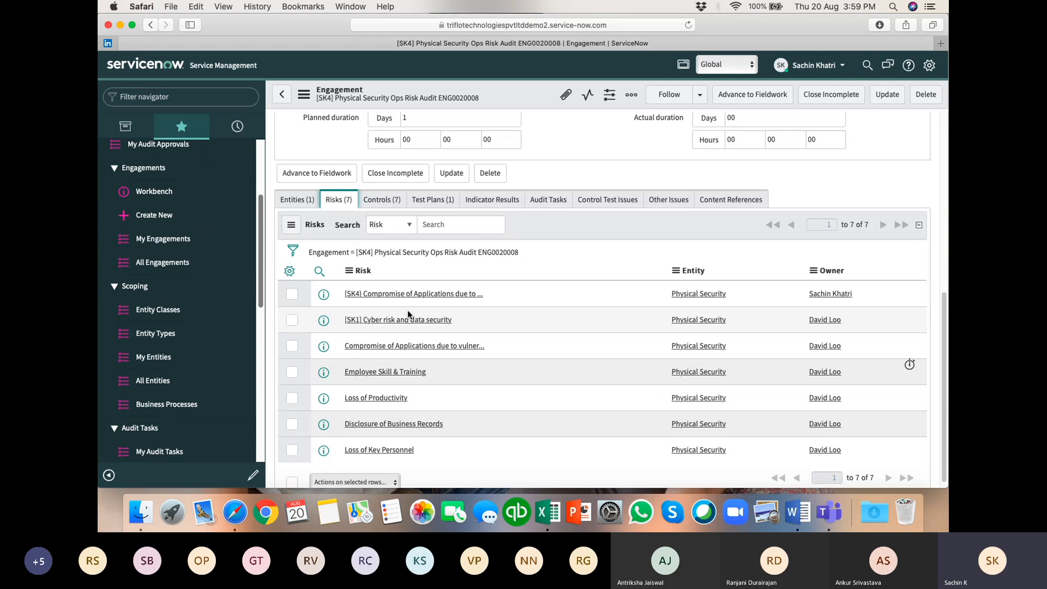
{"action": "left_click", "coordinate": [436, 201]}
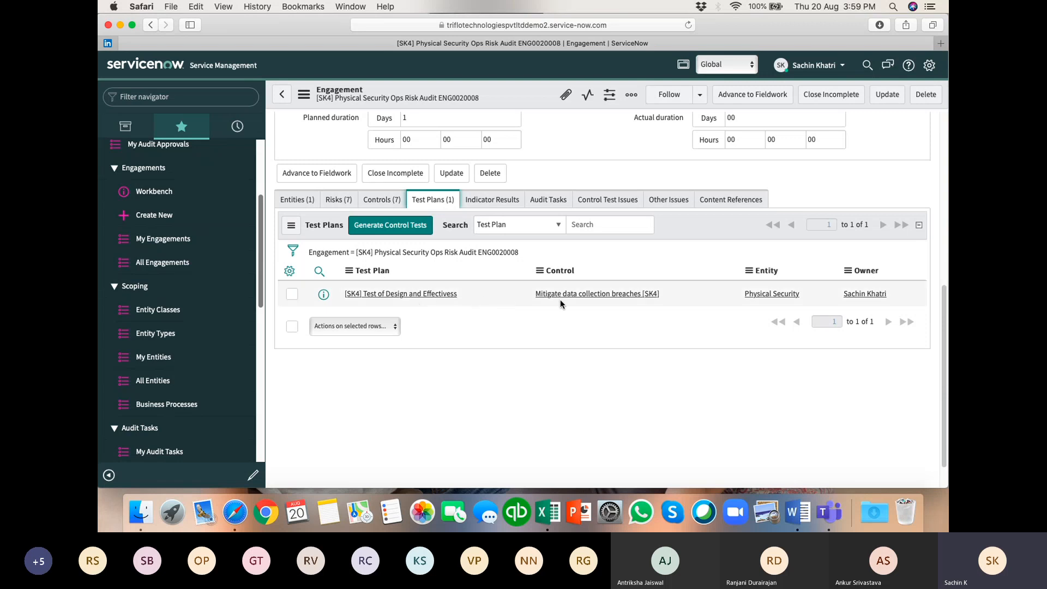
{"action": "left_click", "coordinate": [381, 200]}
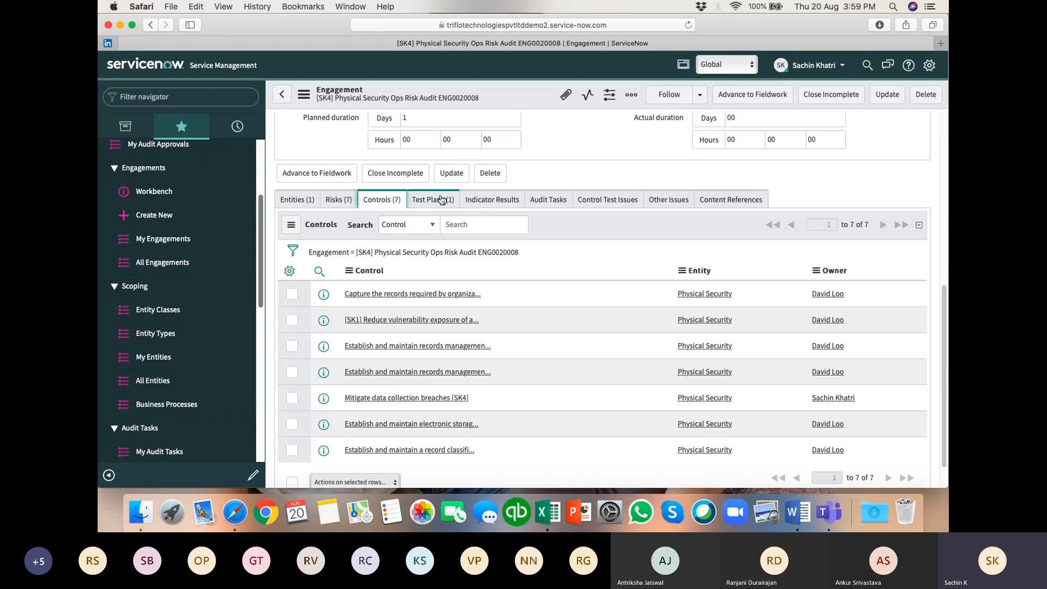
Compare the engagement's related controls with its test plans.
{"action": "left_click", "coordinate": [441, 199]}
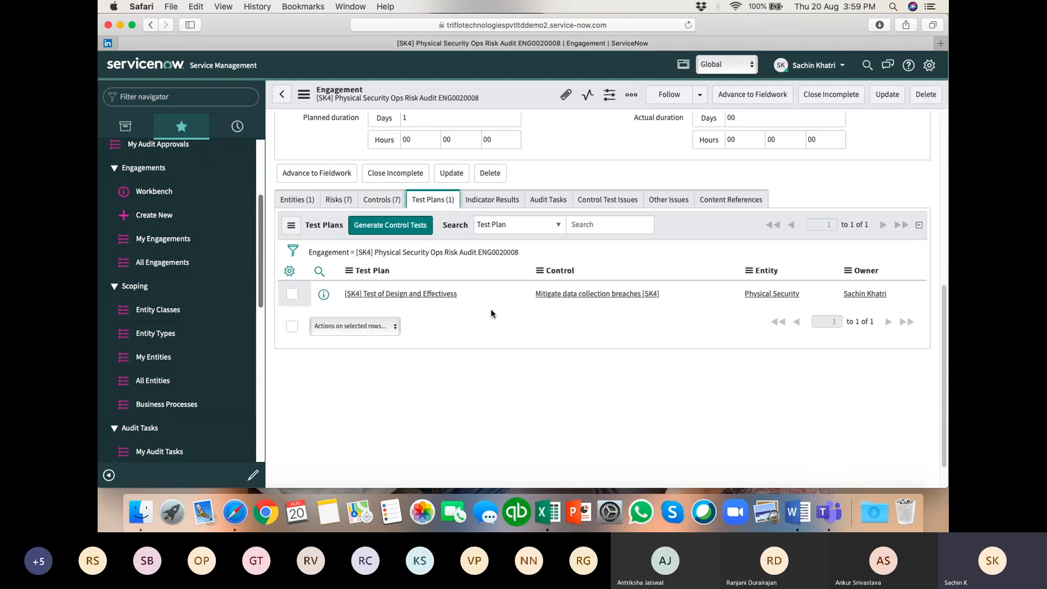
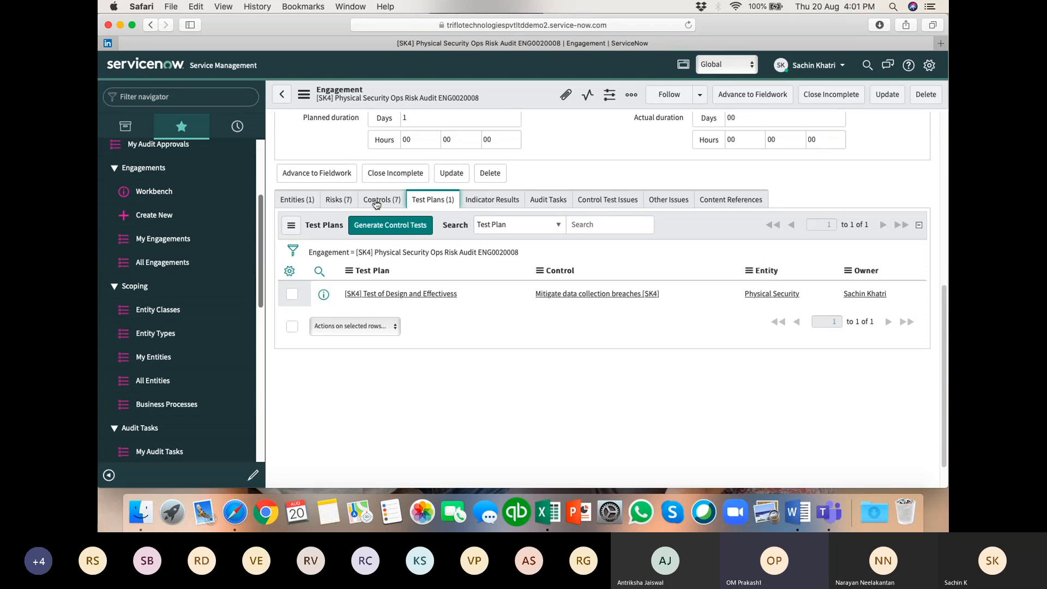
{"action": "left_click", "coordinate": [378, 201]}
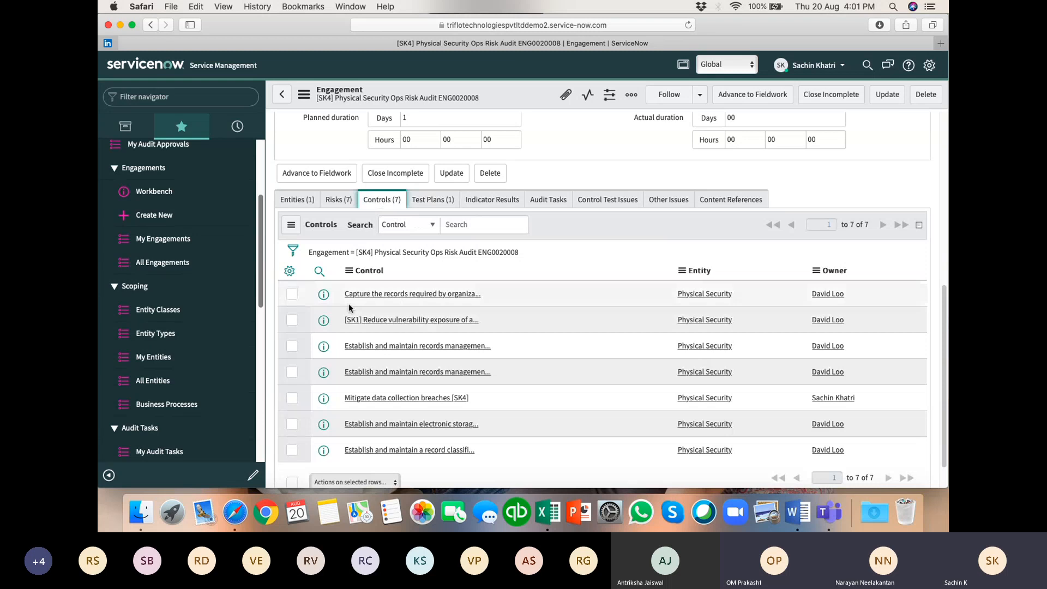
{"action": "left_click", "coordinate": [431, 201]}
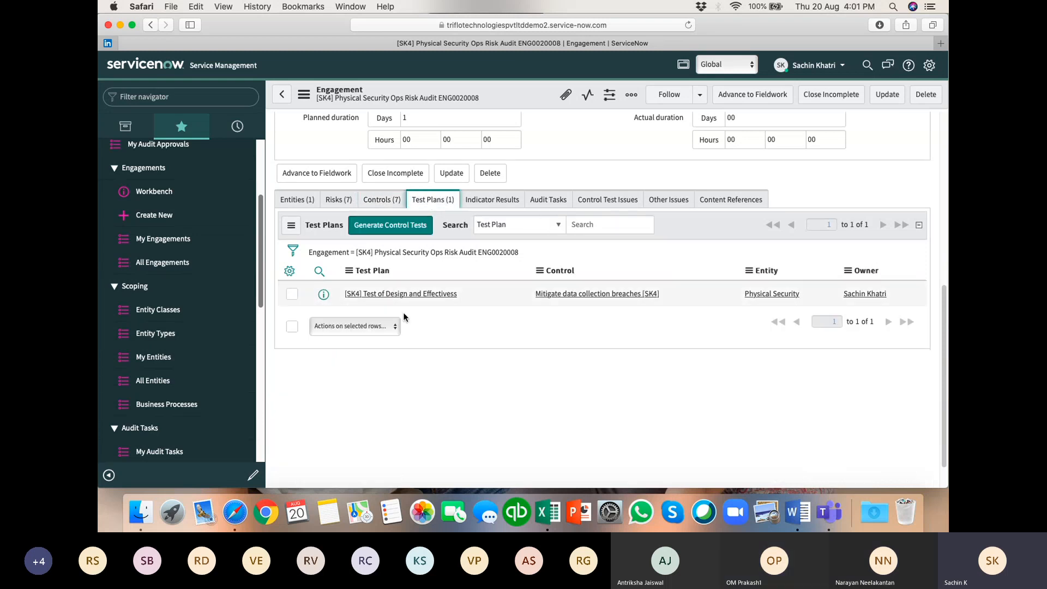
{"action": "left_click", "coordinate": [381, 200]}
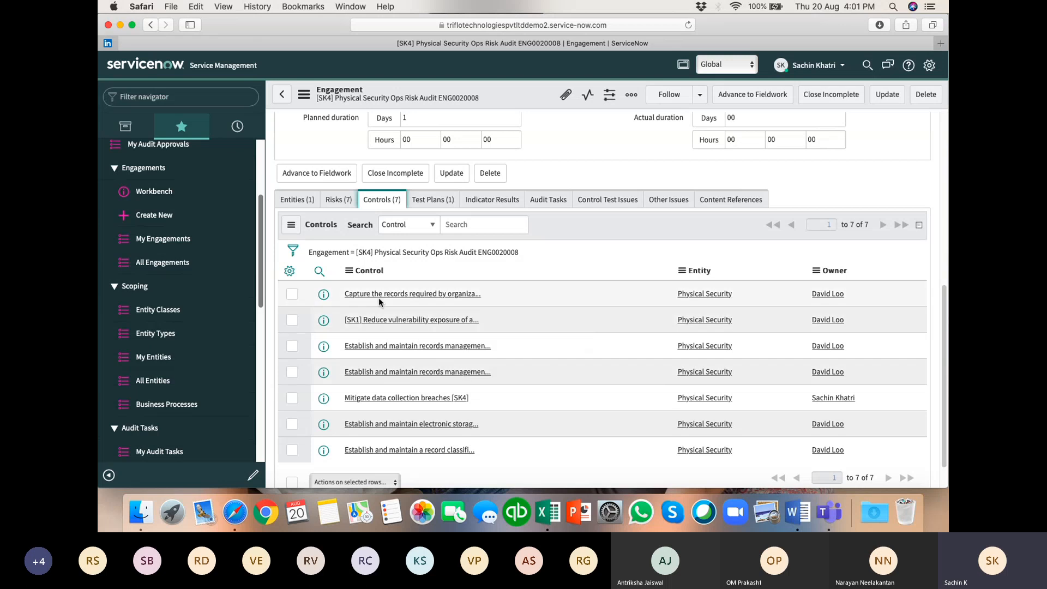
{"action": "left_click", "coordinate": [431, 202]}
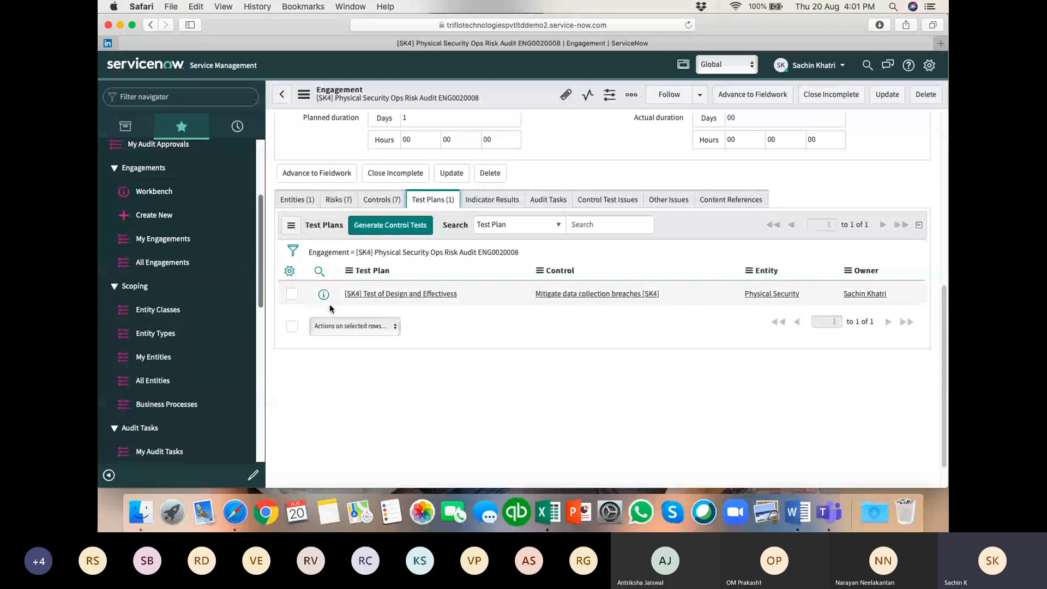
Select the [SK4] Test of Design and Effectivess test plan in the engagement's test plans.
{"action": "left_click", "coordinate": [300, 295]}
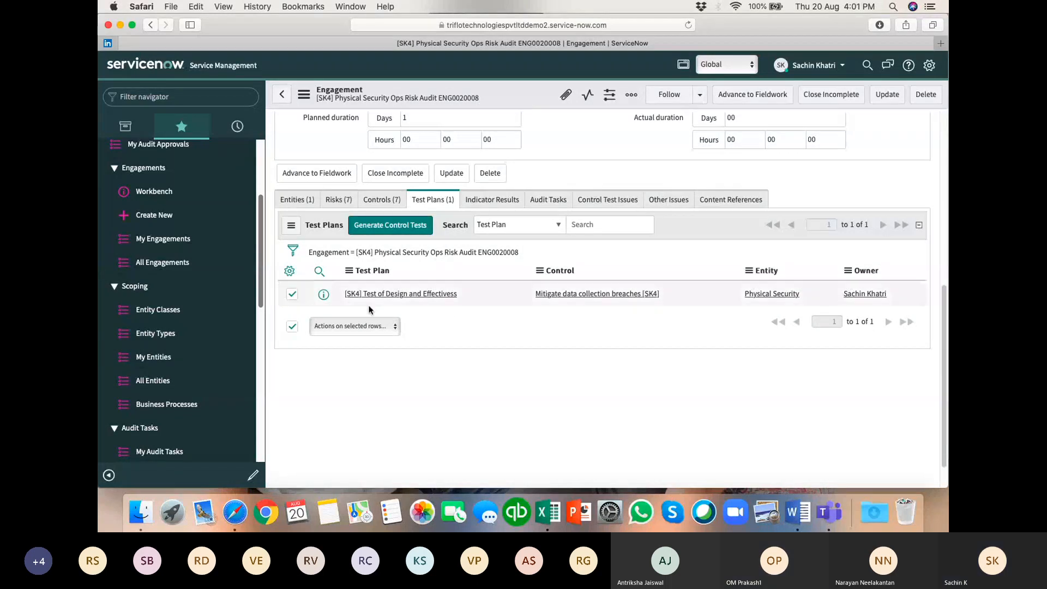
{"action": "left_click", "coordinate": [292, 295]}
{"action": "left_click", "coordinate": [293, 295]}
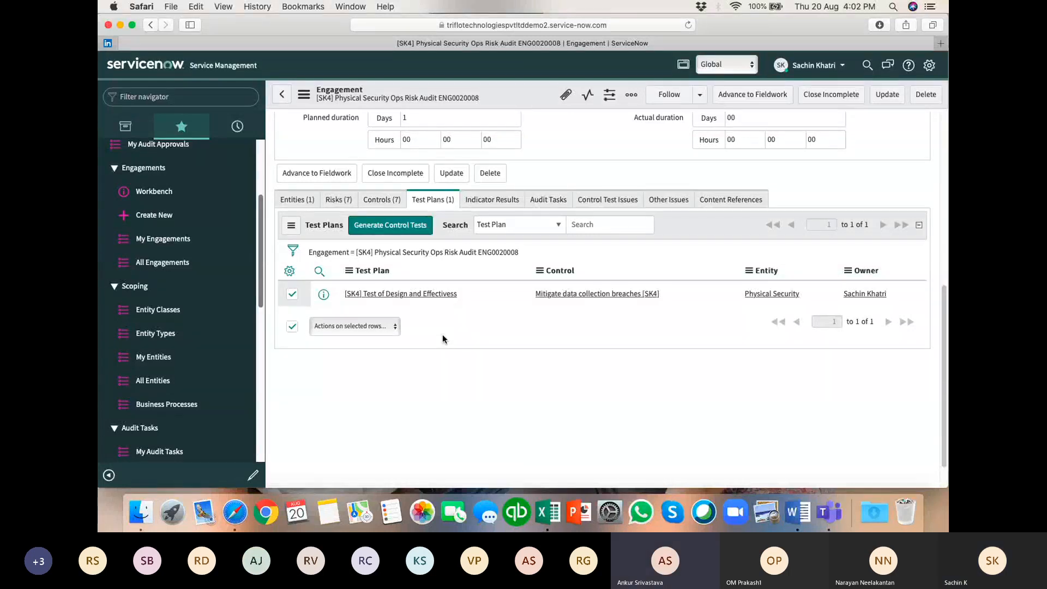
Open the Control Objectives list under Policies and Procedures in the Policy and Compliance application.
{"action": "scroll", "coordinate": [443, 339], "scroll_direction": "up", "scroll_amount": 1}
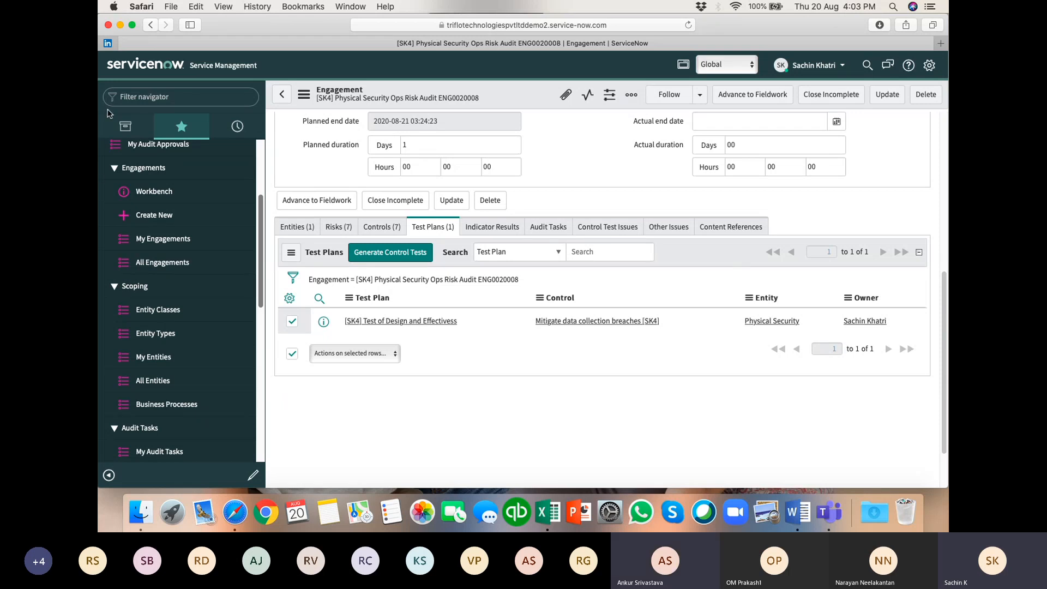
{"action": "left_click", "coordinate": [127, 126]}
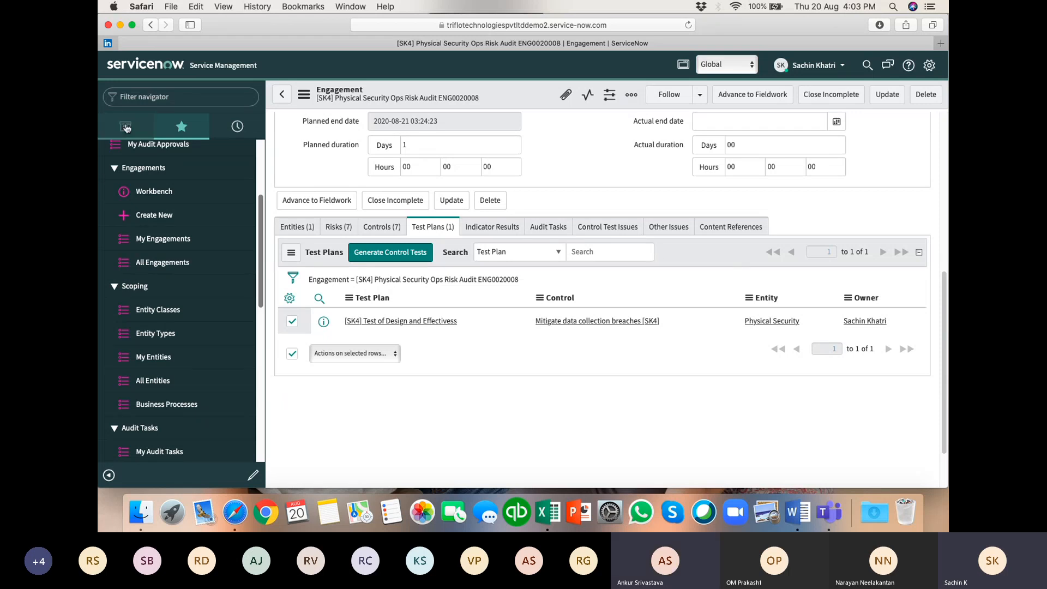
{"action": "left_click", "coordinate": [181, 126]}
{"action": "scroll", "coordinate": [169, 219], "scroll_direction": "up", "scroll_amount": 3}
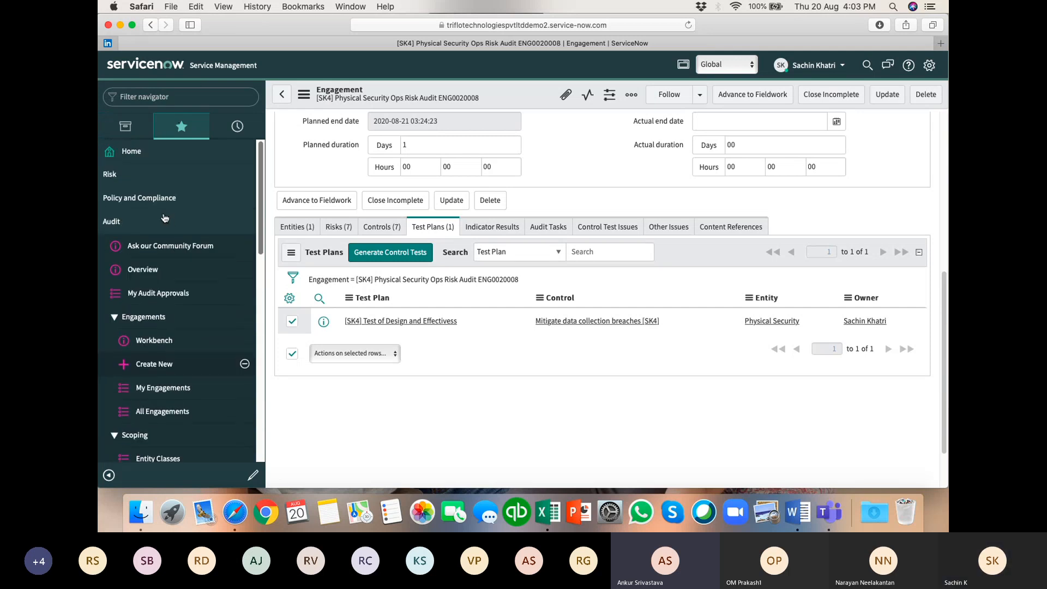
{"action": "left_click", "coordinate": [125, 221]}
{"action": "left_click", "coordinate": [133, 202]}
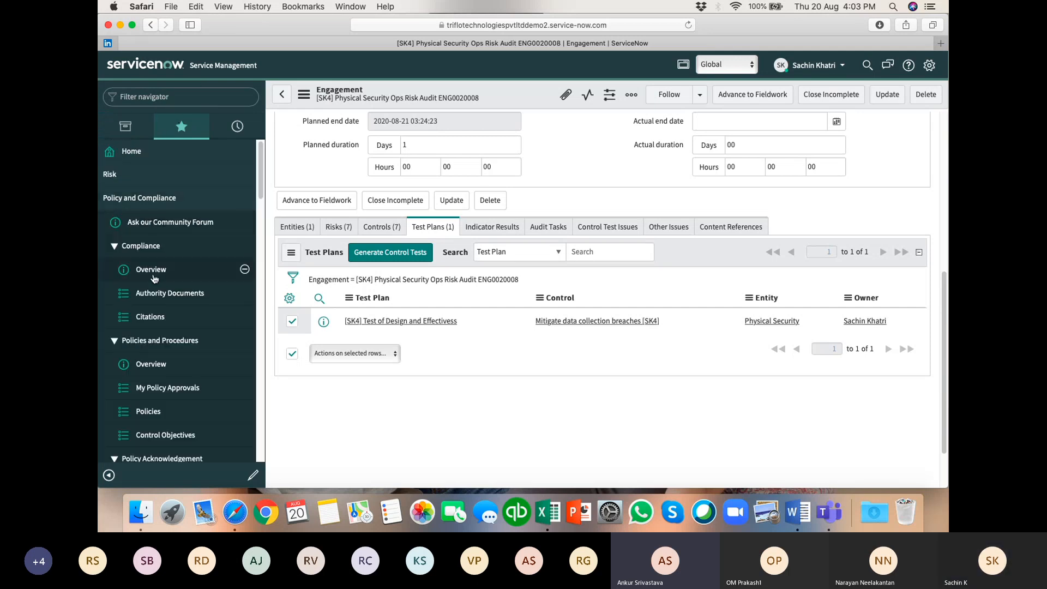
{"action": "scroll", "coordinate": [150, 210], "scroll_direction": "down", "scroll_amount": 2}
{"action": "scroll", "coordinate": [174, 302], "scroll_direction": "down", "scroll_amount": 2}
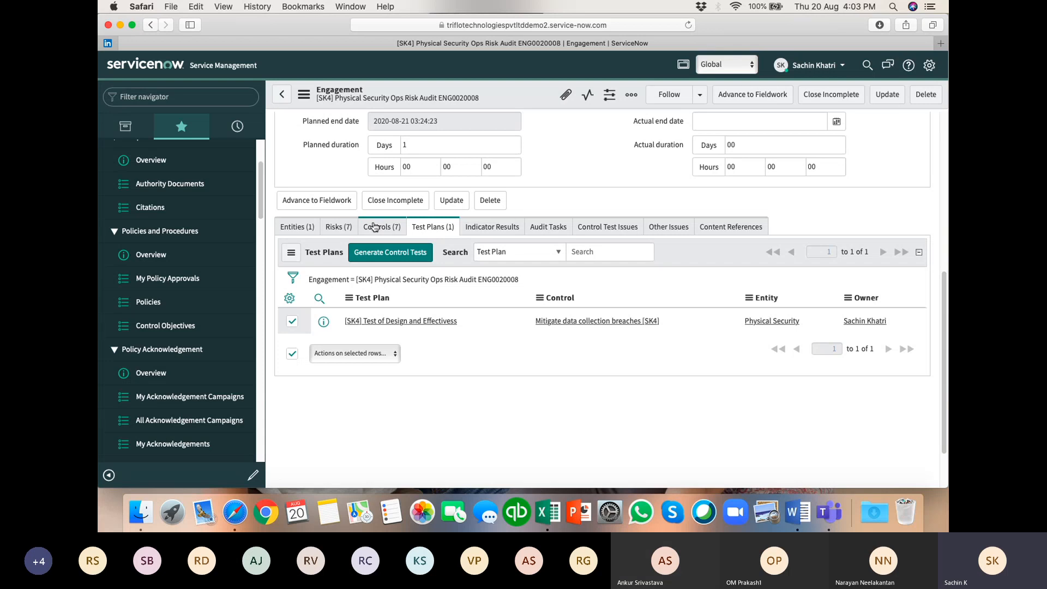
{"action": "left_click", "coordinate": [155, 335]}
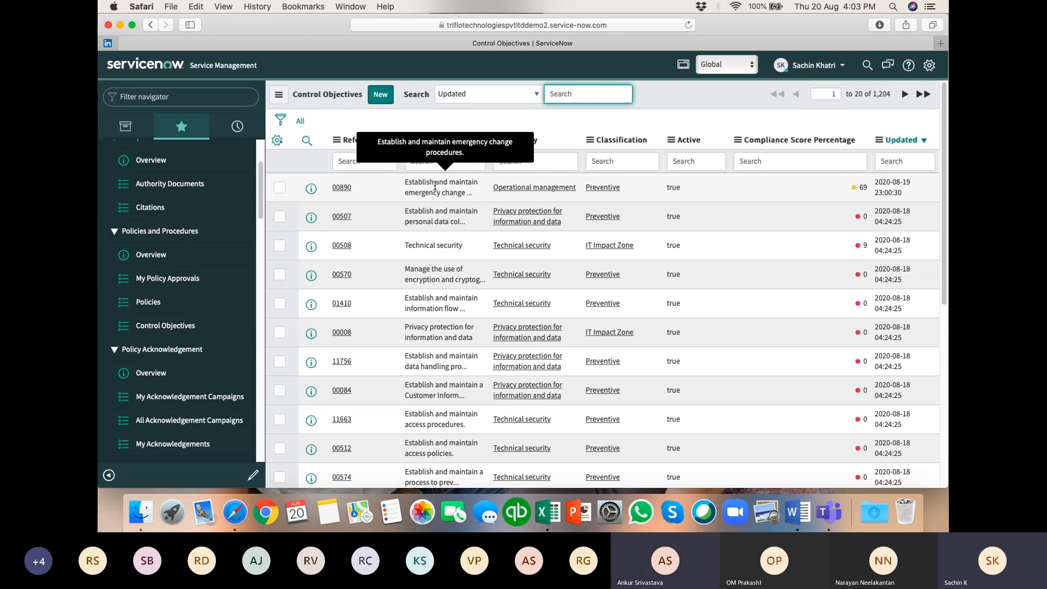
Open the control objective with reference 00890 for emergency change procedures and review its details and citations.
{"action": "left_click", "coordinate": [343, 188]}
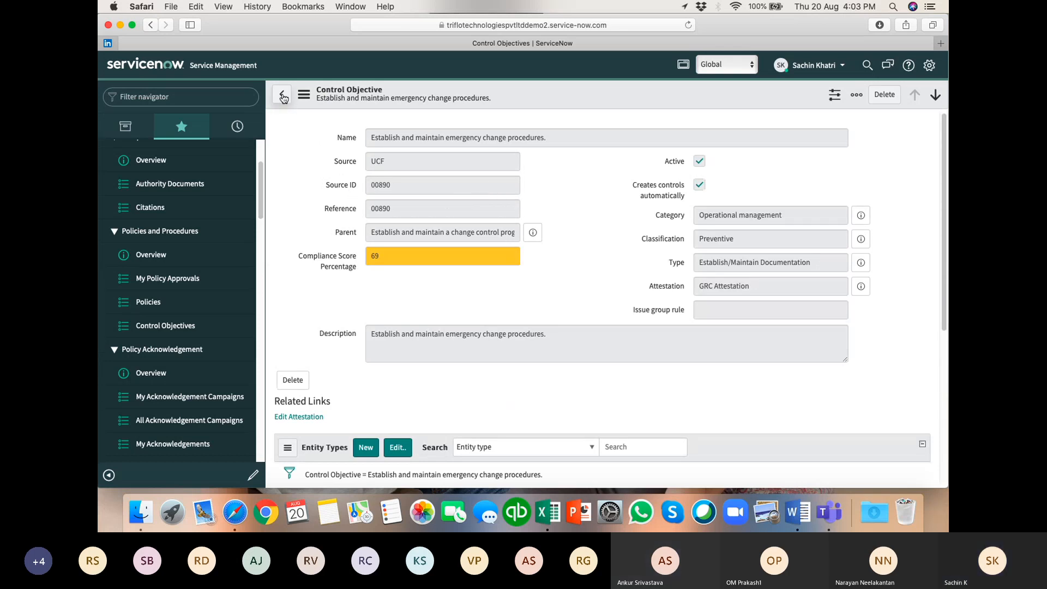
{"action": "scroll", "coordinate": [309, 223], "scroll_direction": "down", "scroll_amount": 5}
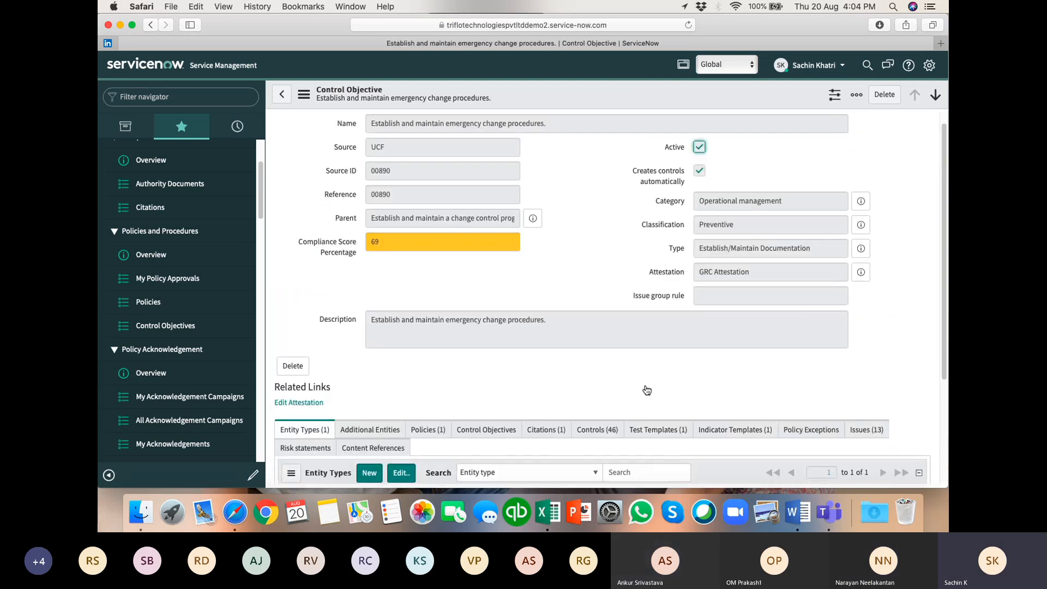
{"action": "left_click", "coordinate": [548, 386]}
{"action": "scroll", "coordinate": [518, 399], "scroll_direction": "down", "scroll_amount": 3}
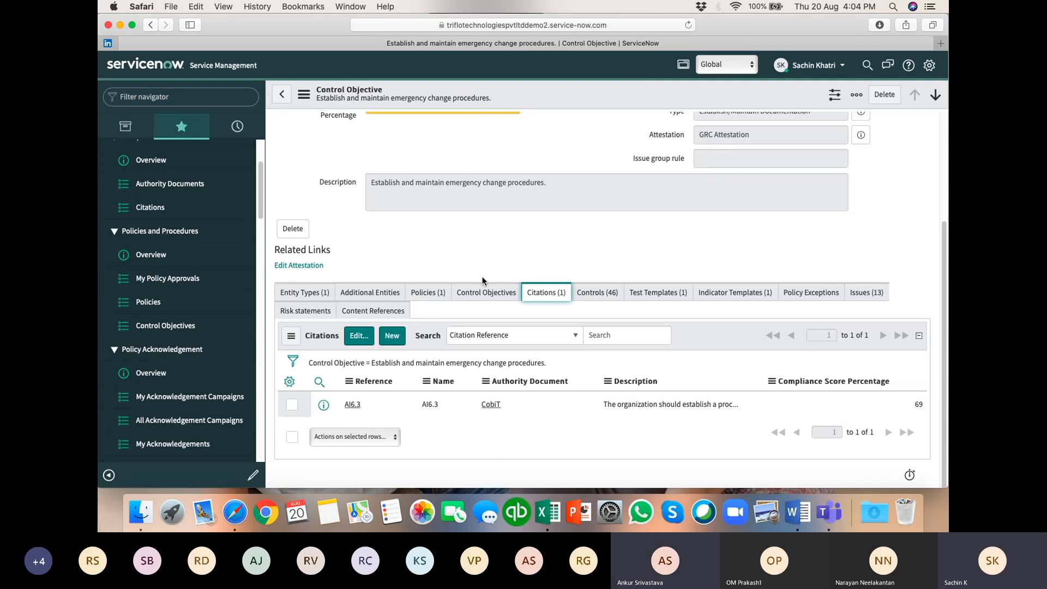
{"action": "scroll", "coordinate": [483, 282], "scroll_direction": "up", "scroll_amount": 3}
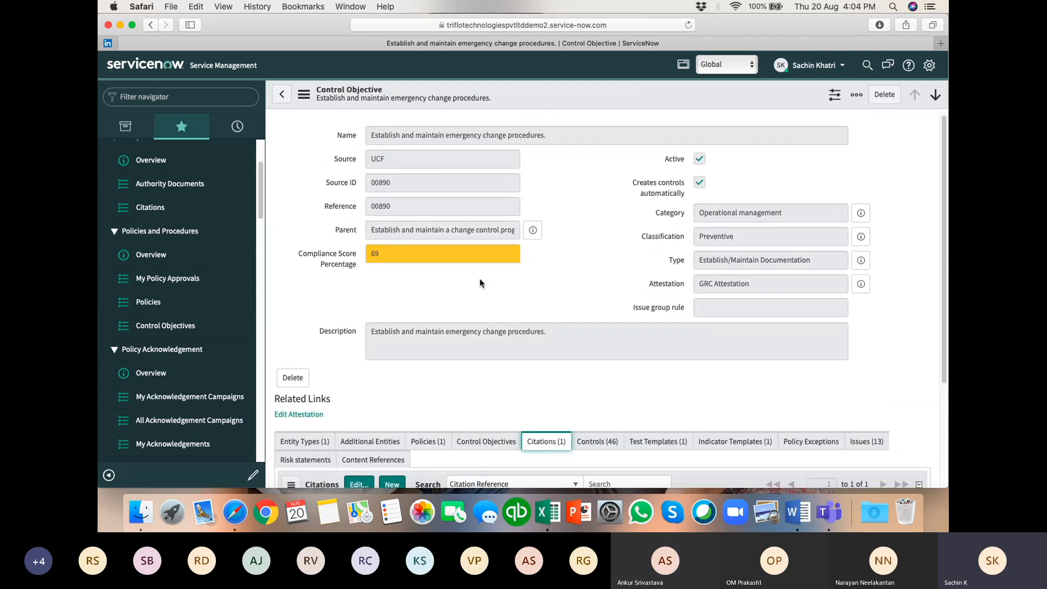
{"action": "scroll", "coordinate": [479, 278], "scroll_direction": "down", "scroll_amount": 5}
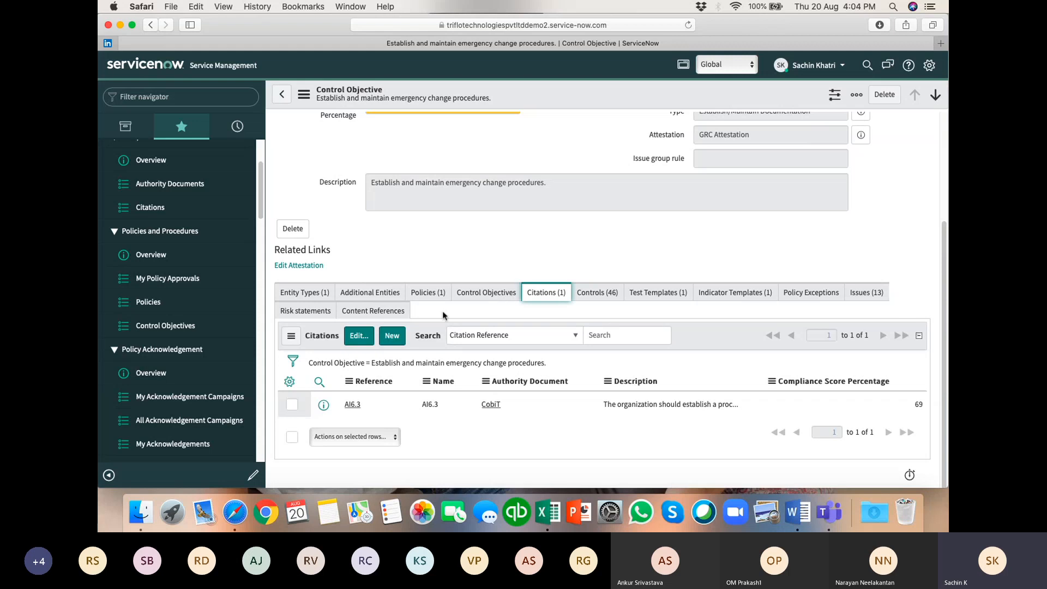
Examine the controls related to the emergency change procedures objective, including their entities and compliance status.
{"action": "left_click", "coordinate": [593, 293]}
{"action": "scroll", "coordinate": [593, 294], "scroll_direction": "down", "scroll_amount": 5}
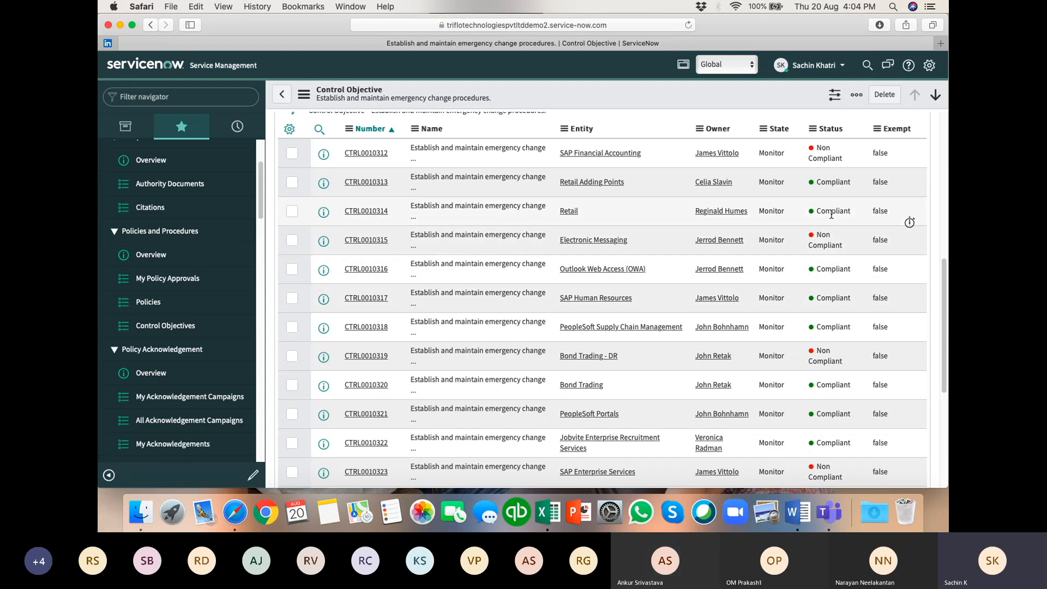
{"action": "scroll", "coordinate": [428, 213], "scroll_direction": "up", "scroll_amount": 3}
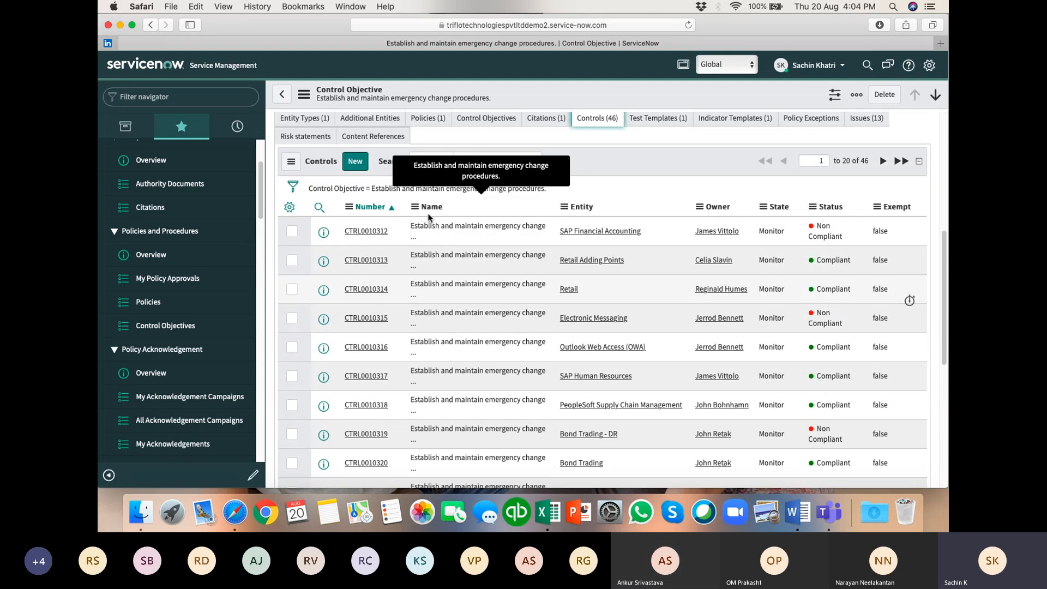
{"action": "scroll", "coordinate": [465, 350], "scroll_direction": "up", "scroll_amount": 1}
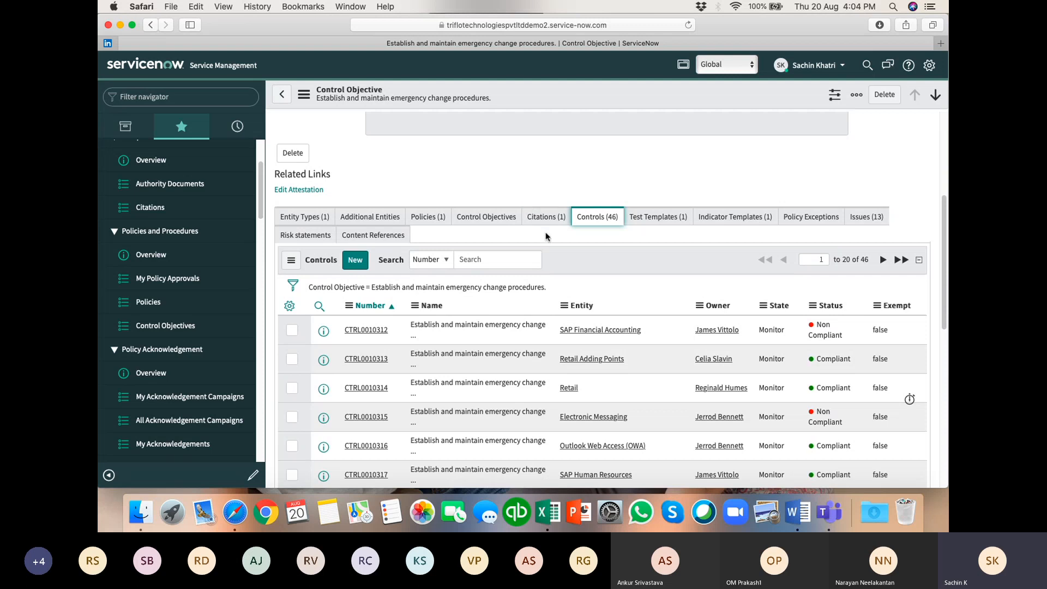
{"action": "scroll", "coordinate": [458, 311], "scroll_direction": "up", "scroll_amount": 5}
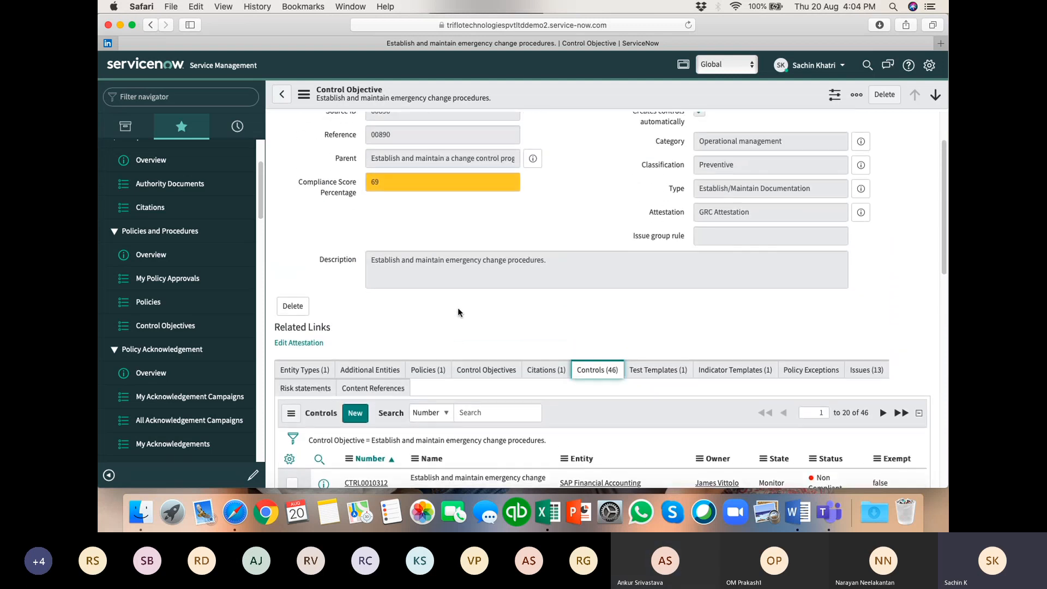
{"action": "scroll", "coordinate": [492, 335], "scroll_direction": "down", "scroll_amount": 5}
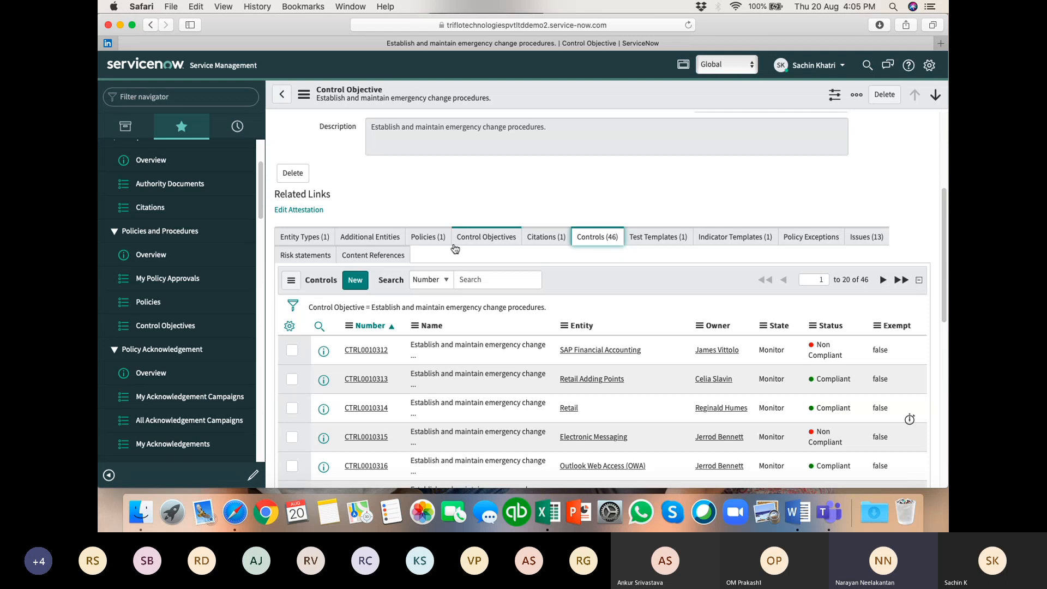
Return to the Control Objectives list and look through the objectives' categories, classifications and compliance scores.
{"action": "left_click", "coordinate": [281, 94]}
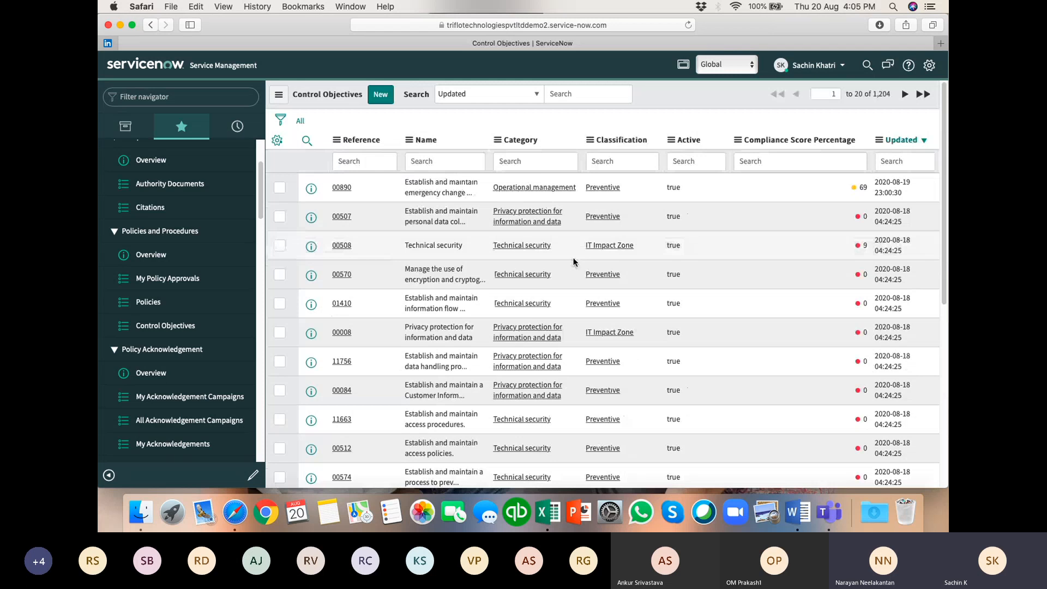
{"action": "scroll", "coordinate": [574, 260], "scroll_direction": "down", "scroll_amount": 5}
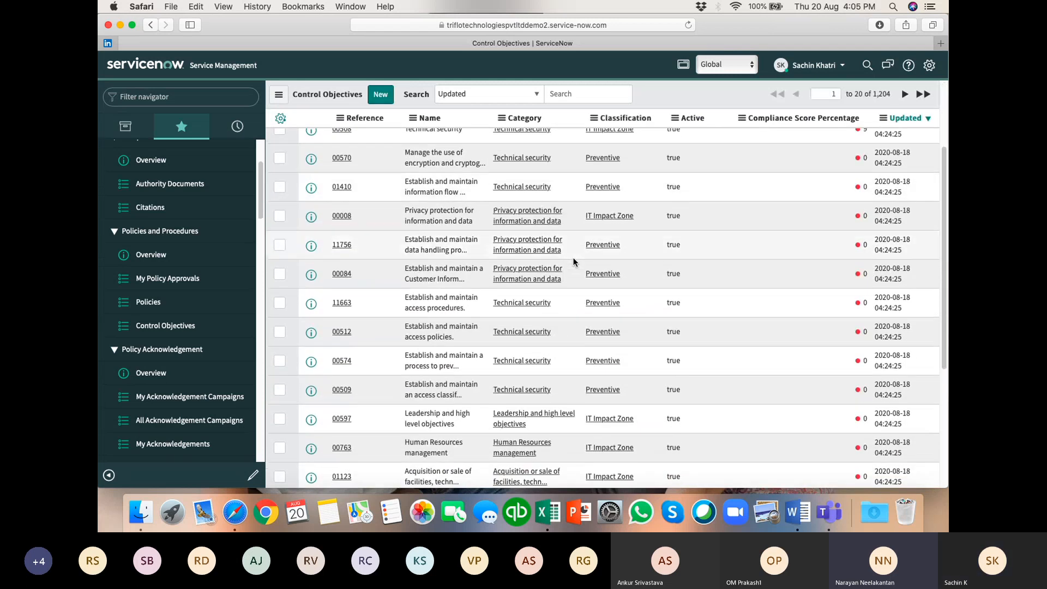
{"action": "scroll", "coordinate": [574, 261], "scroll_direction": "down", "scroll_amount": 4}
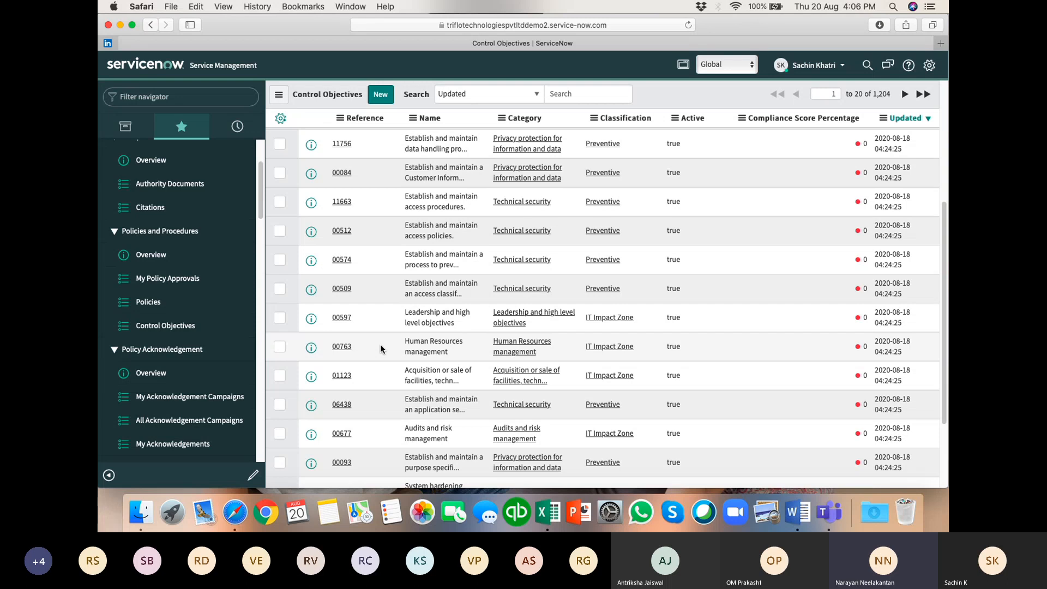
{"action": "scroll", "coordinate": [381, 347], "scroll_direction": "down", "scroll_amount": 3}
{"action": "scroll", "coordinate": [381, 347], "scroll_direction": "down", "scroll_amount": 1}
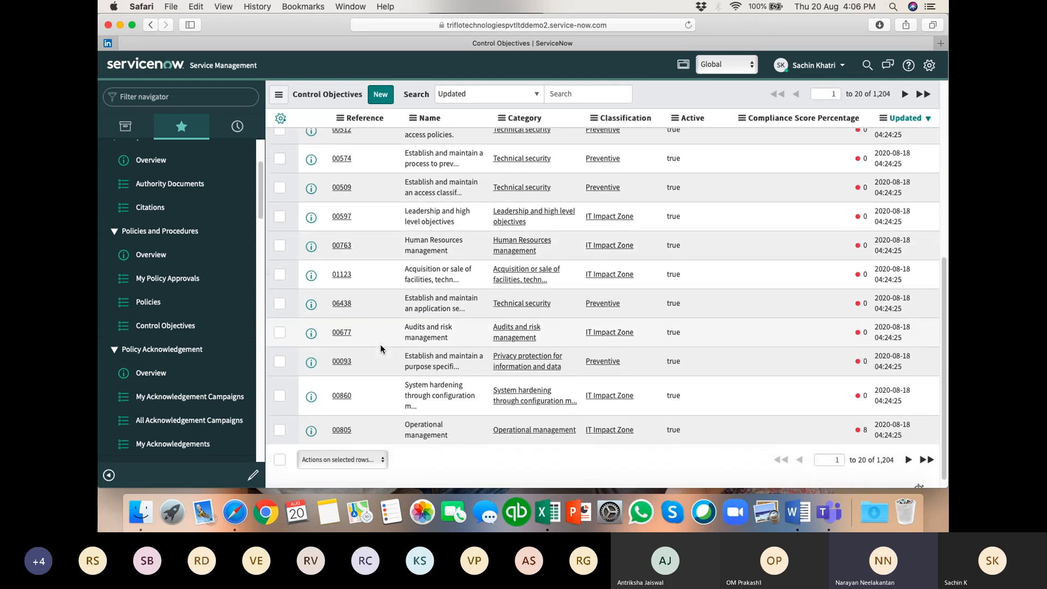
{"action": "scroll", "coordinate": [381, 349], "scroll_direction": "up", "scroll_amount": 2}
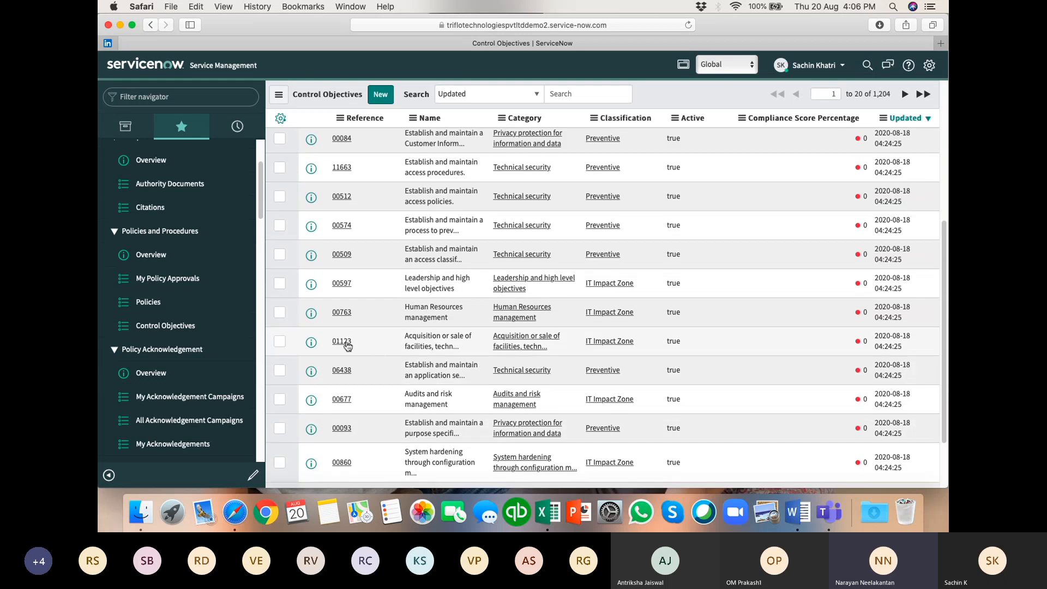
{"action": "scroll", "coordinate": [384, 347], "scroll_direction": "up", "scroll_amount": 1}
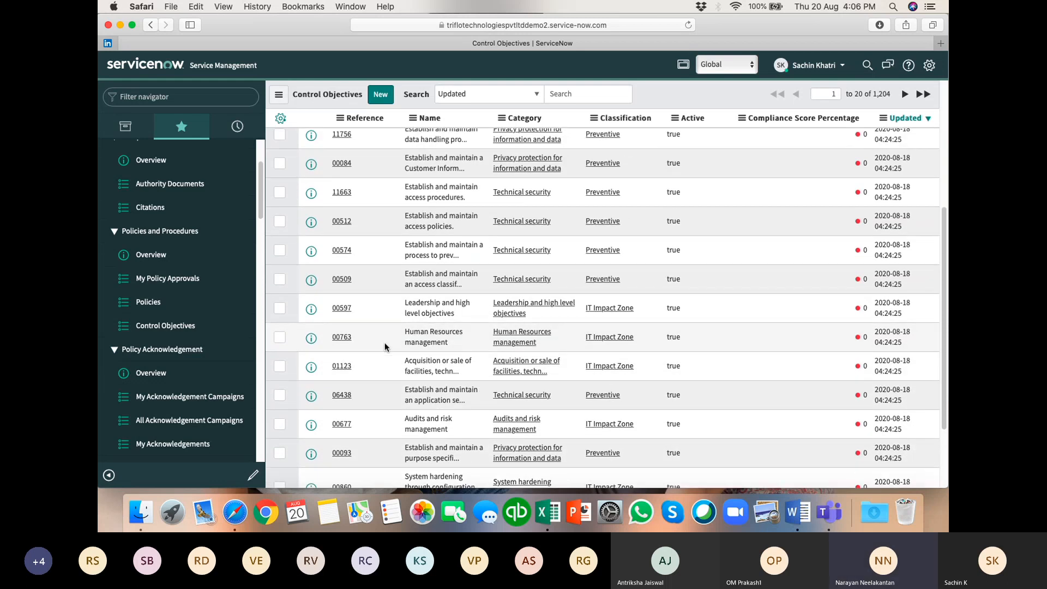
{"action": "scroll", "coordinate": [384, 345], "scroll_direction": "up", "scroll_amount": 8}
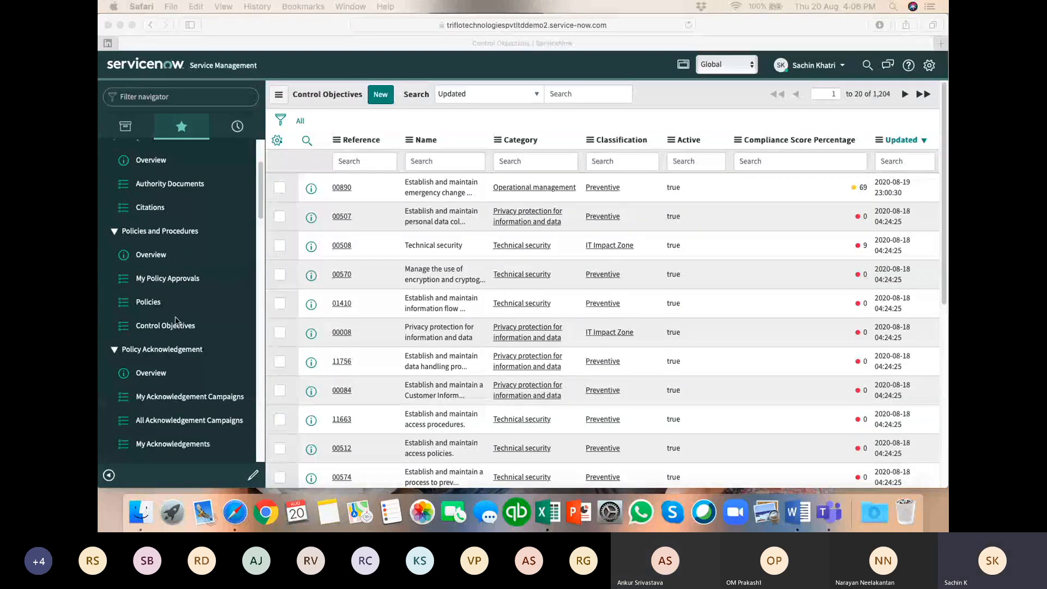
Open the list of all controls in the Policy and Compliance application.
{"action": "scroll", "coordinate": [176, 321], "scroll_direction": "down", "scroll_amount": 5}
{"action": "scroll", "coordinate": [176, 321], "scroll_direction": "up", "scroll_amount": 8}
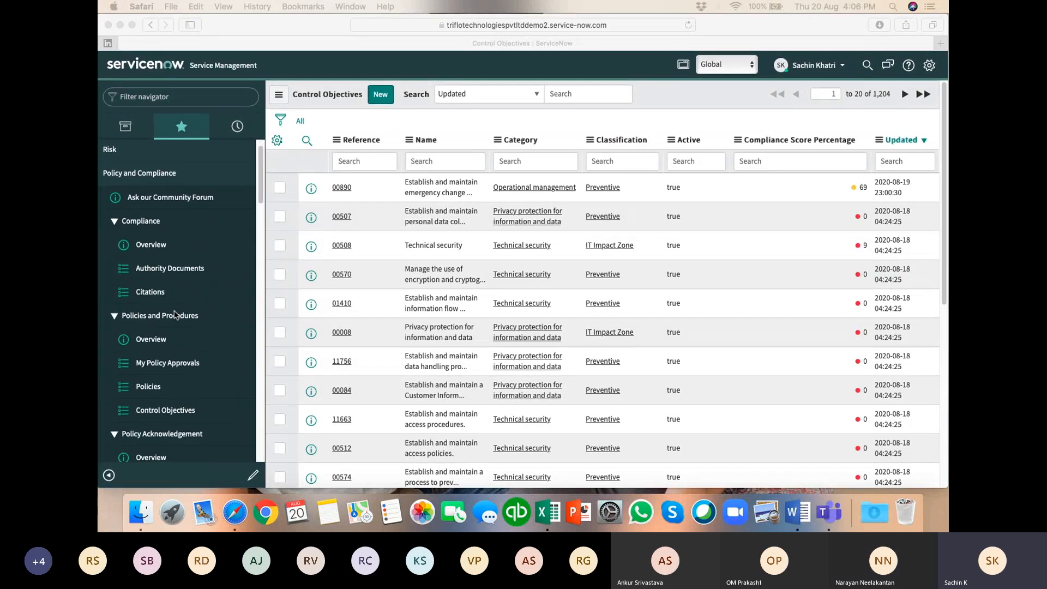
{"action": "scroll", "coordinate": [175, 321], "scroll_direction": "down", "scroll_amount": 15}
{"action": "scroll", "coordinate": [175, 321], "scroll_direction": "down", "scroll_amount": 6}
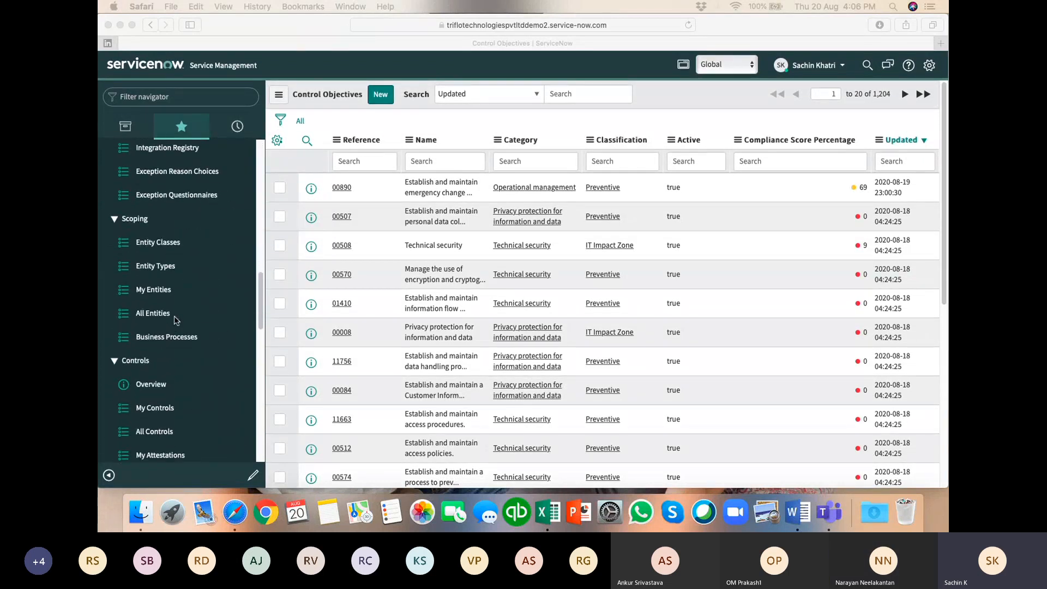
{"action": "left_click", "coordinate": [156, 331]}
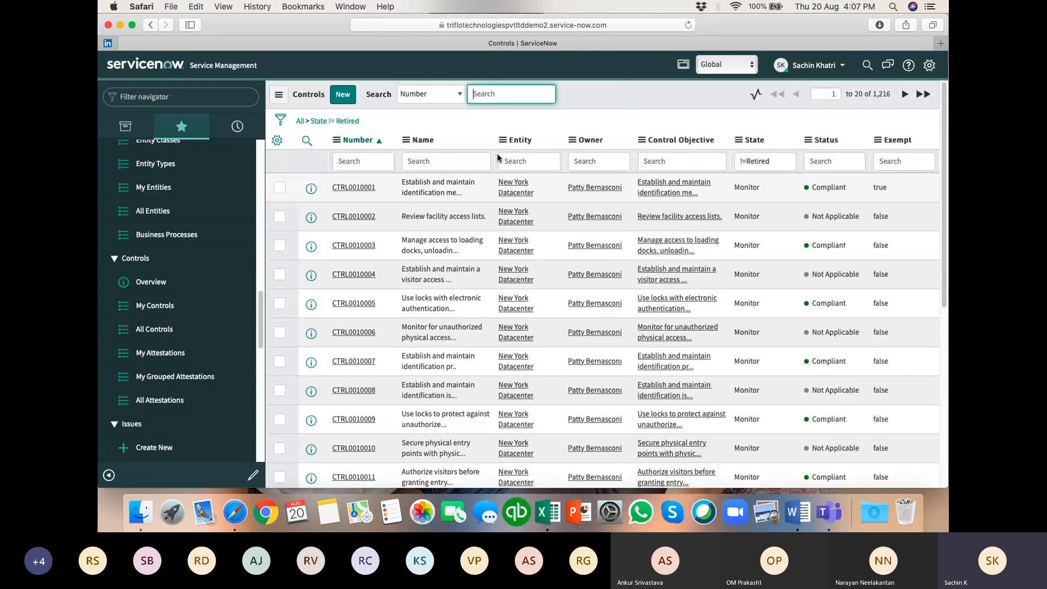
Add the Updated column to the controls list and sort the list by it with the newest updates first.
{"action": "left_click", "coordinate": [278, 143]}
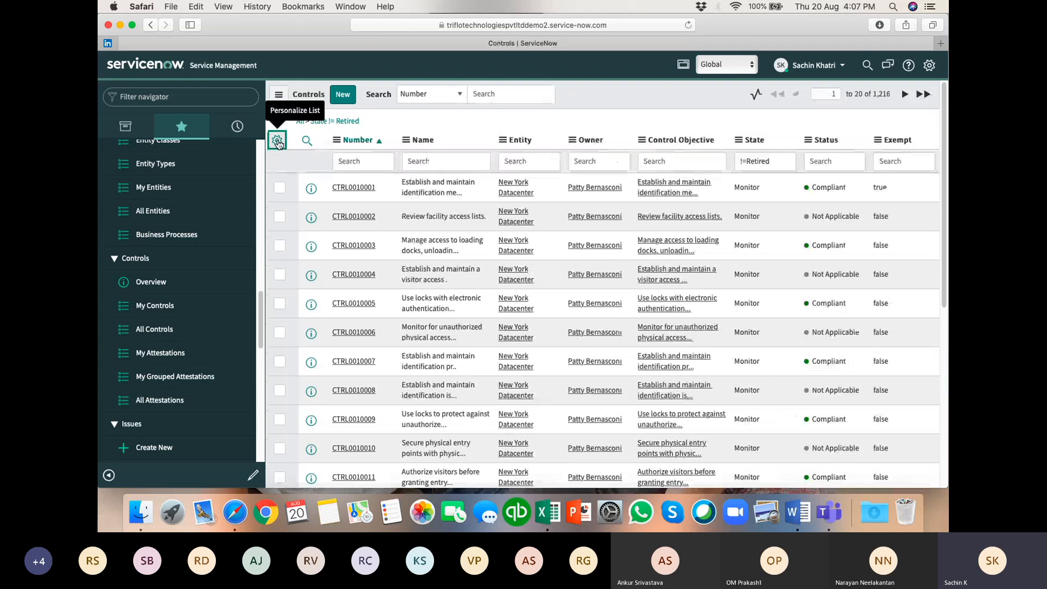
{"action": "left_click", "coordinate": [278, 142]}
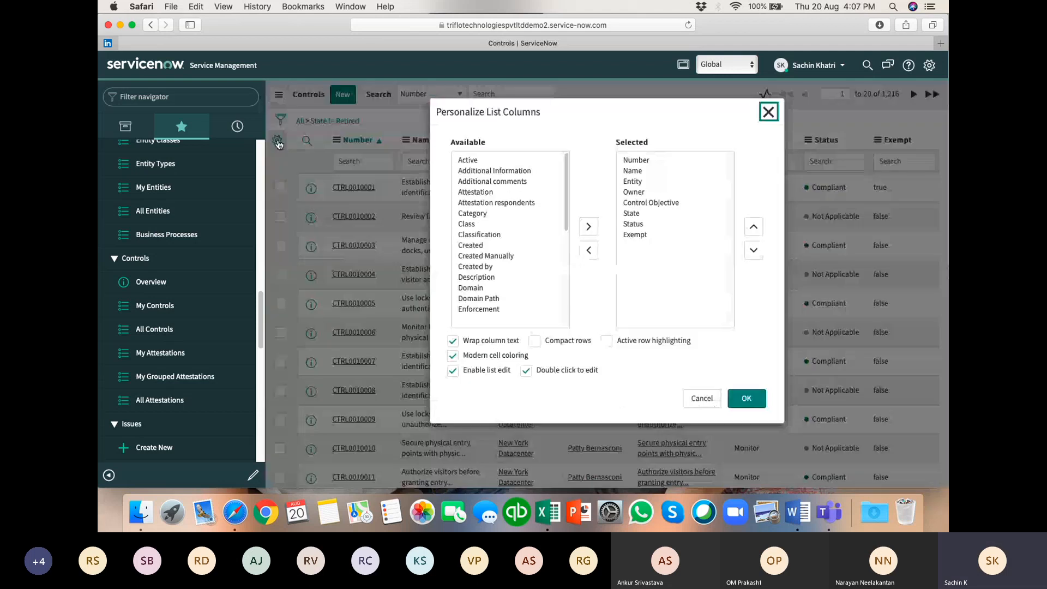
{"action": "scroll", "coordinate": [491, 262], "scroll_direction": "down", "scroll_amount": 10}
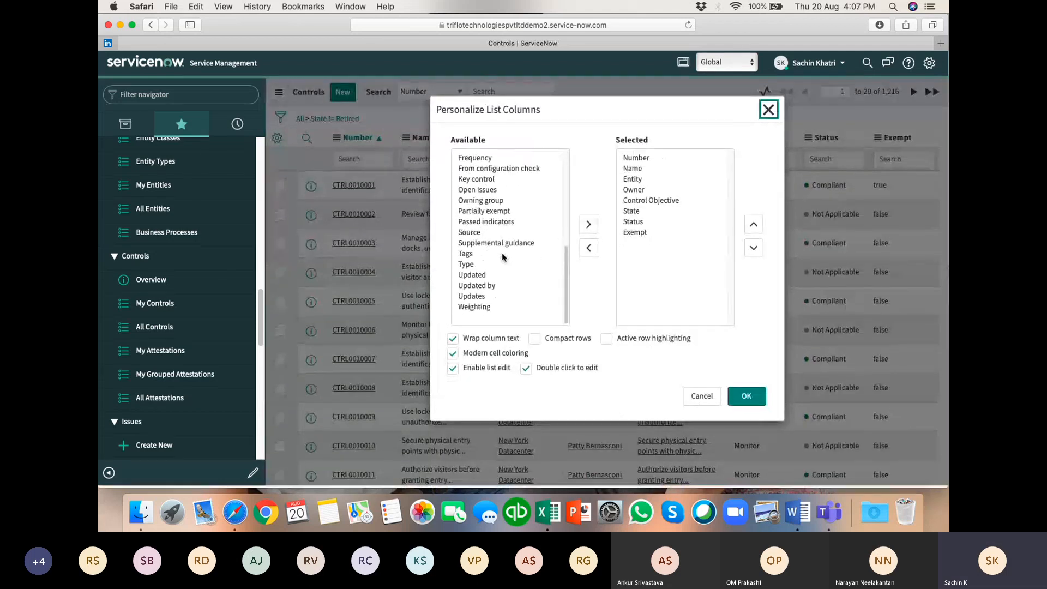
{"action": "double_click", "coordinate": [480, 277]}
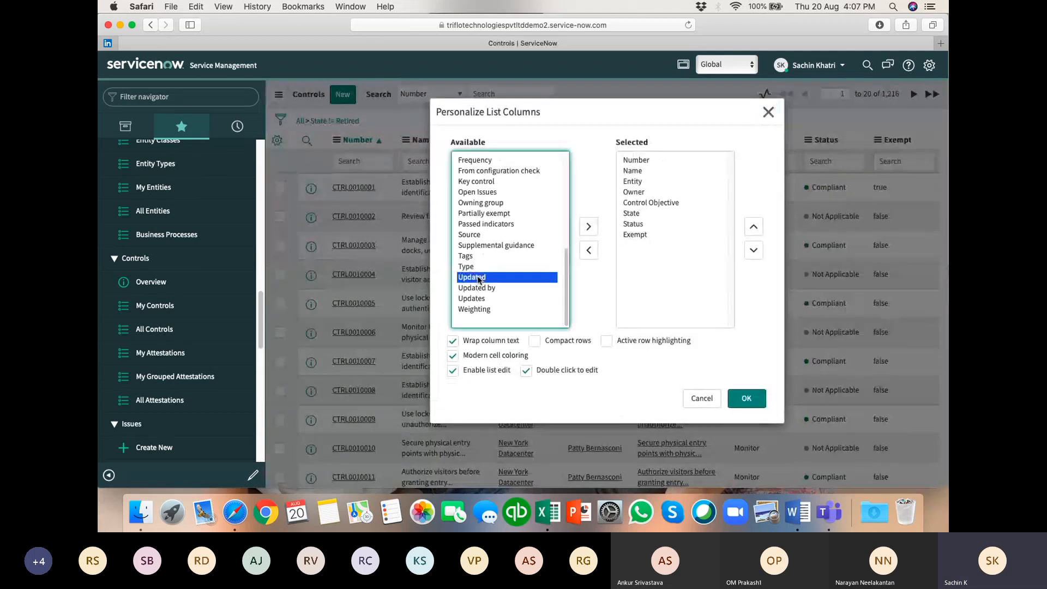
{"action": "left_click", "coordinate": [738, 396]}
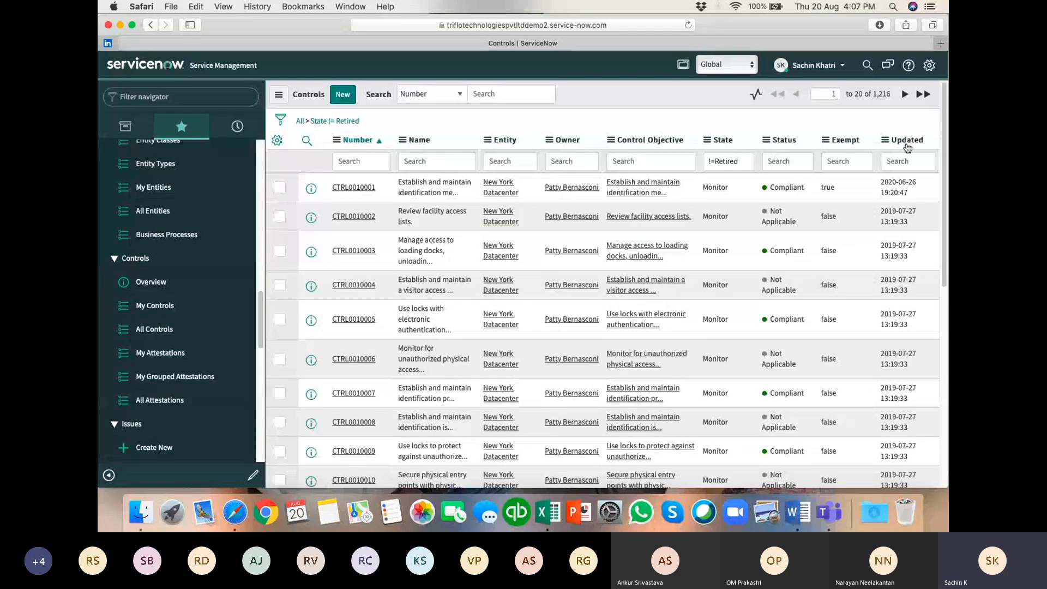
{"action": "left_click", "coordinate": [908, 143]}
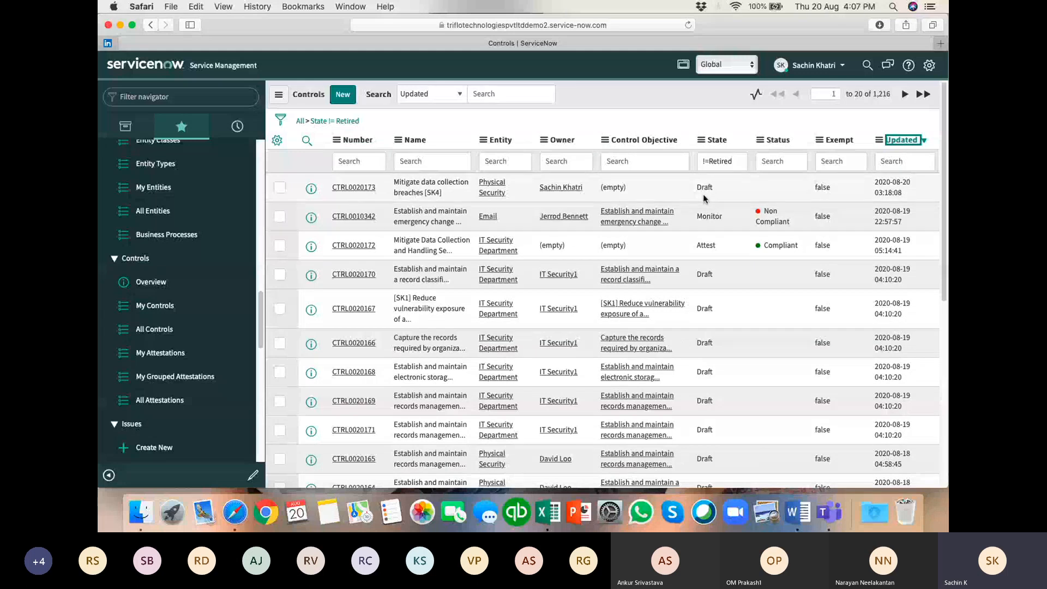
Open the control "Mitigate data collection breaches [SK4]", move it to the Attest stage and check its attestation type and respondents.
{"action": "left_click", "coordinate": [356, 189]}
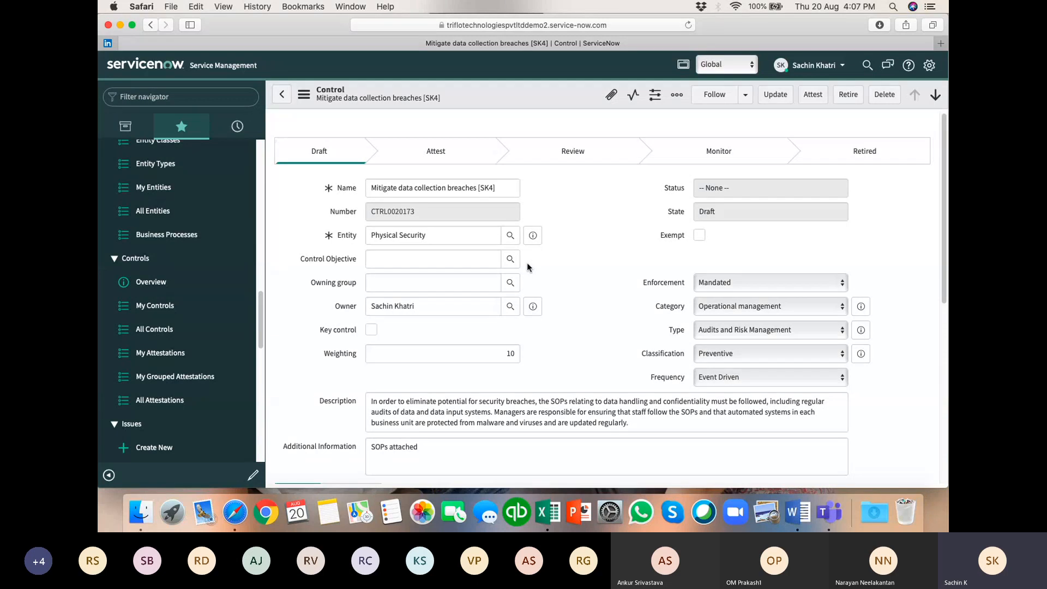
{"action": "left_click", "coordinate": [813, 95]}
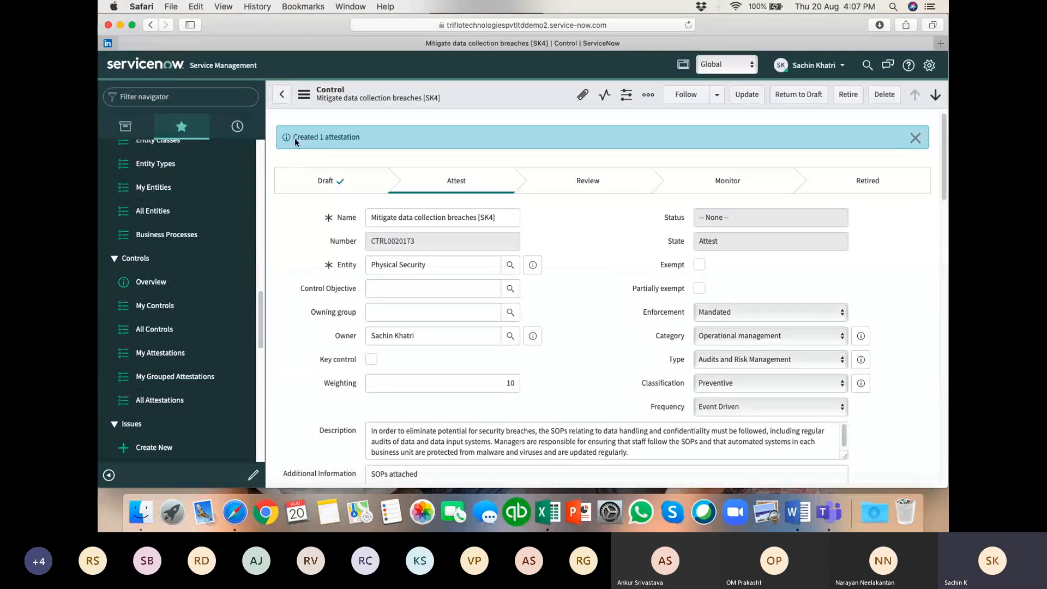
{"action": "scroll", "coordinate": [301, 385], "scroll_direction": "down", "scroll_amount": 2}
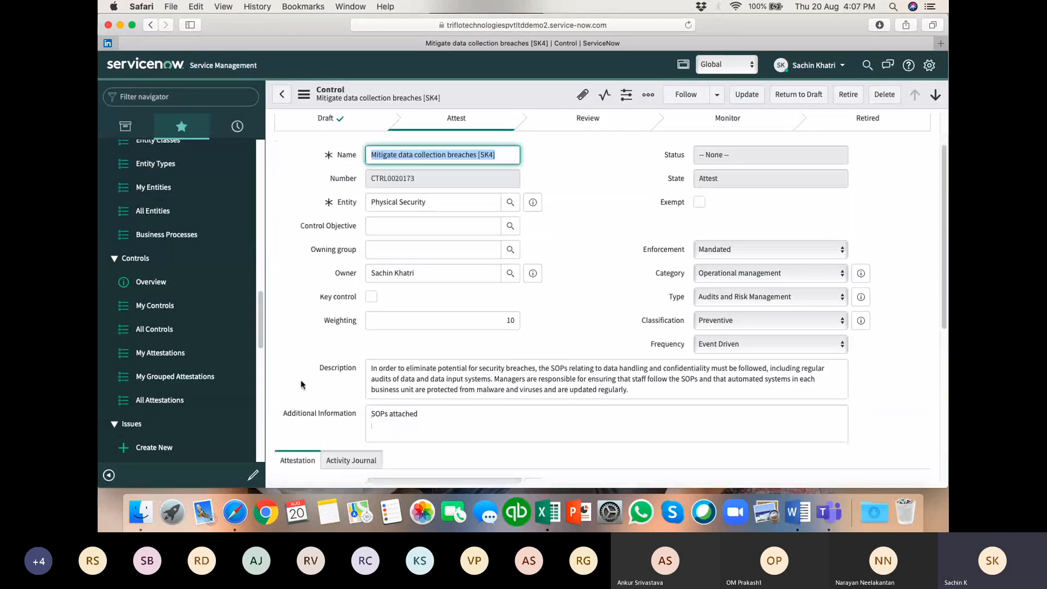
{"action": "scroll", "coordinate": [301, 385], "scroll_direction": "down", "scroll_amount": 3}
{"action": "right_click", "coordinate": [402, 358]}
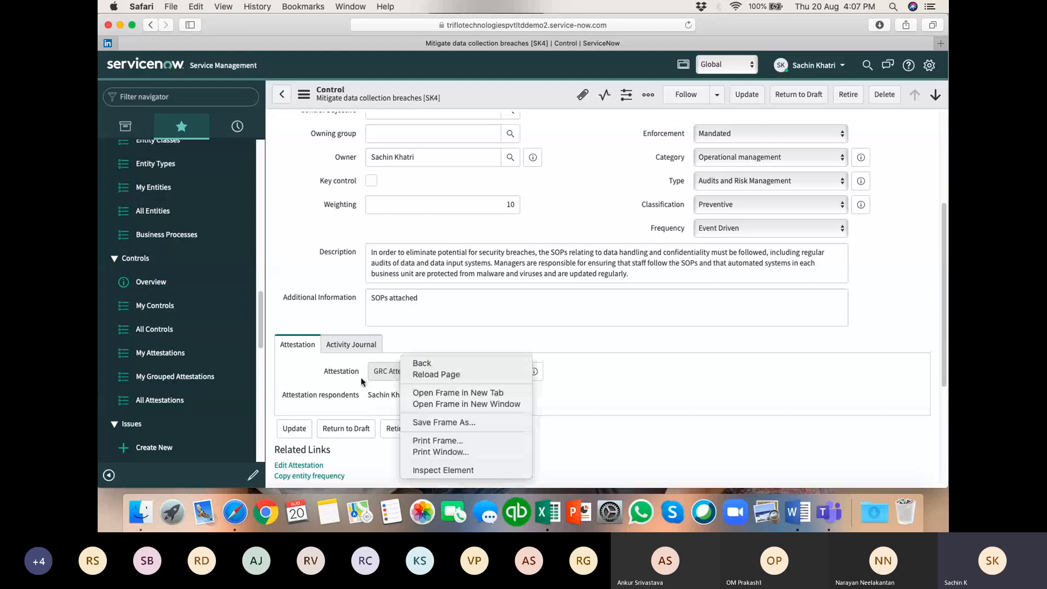
{"action": "left_click", "coordinate": [353, 395]}
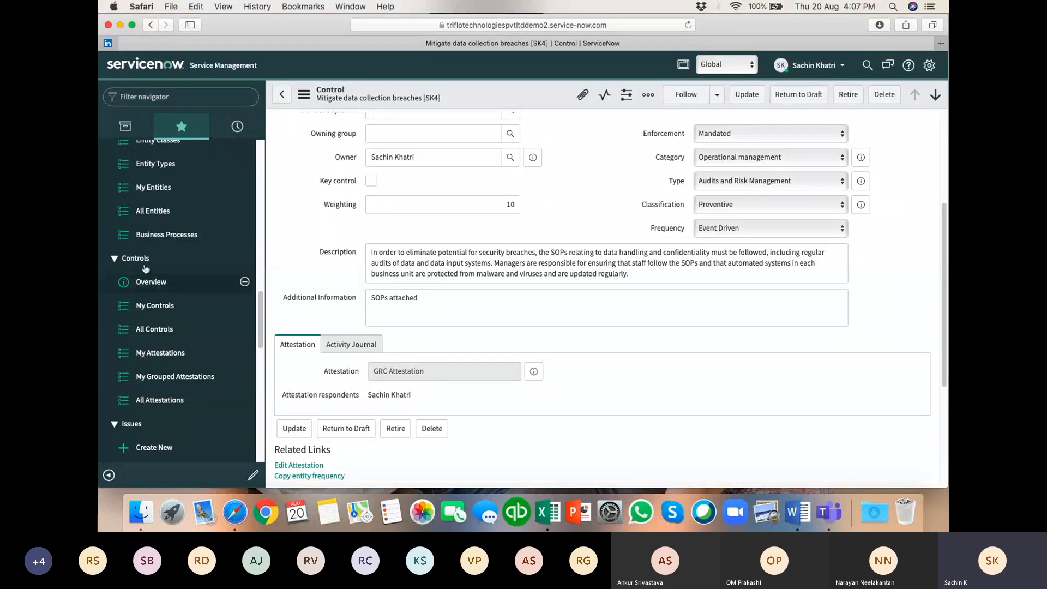
Take the Physical Security assessment from My Attestations and answer Yes to whether the control is implemented.
{"action": "left_click", "coordinate": [143, 354]}
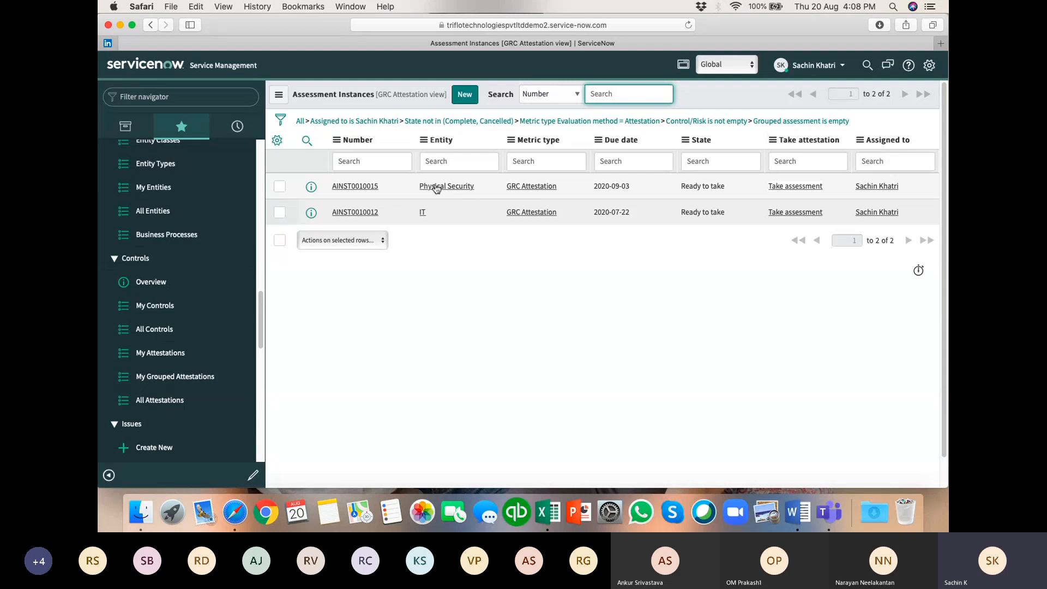
{"action": "left_click", "coordinate": [800, 187]}
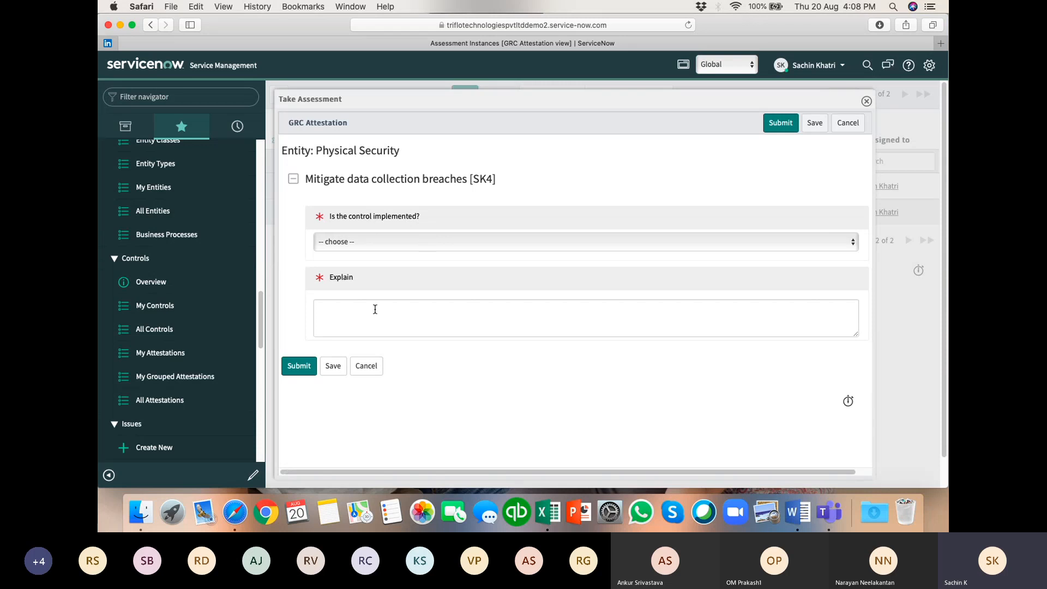
{"action": "left_click", "coordinate": [424, 243]}
{"action": "left_click", "coordinate": [385, 263]}
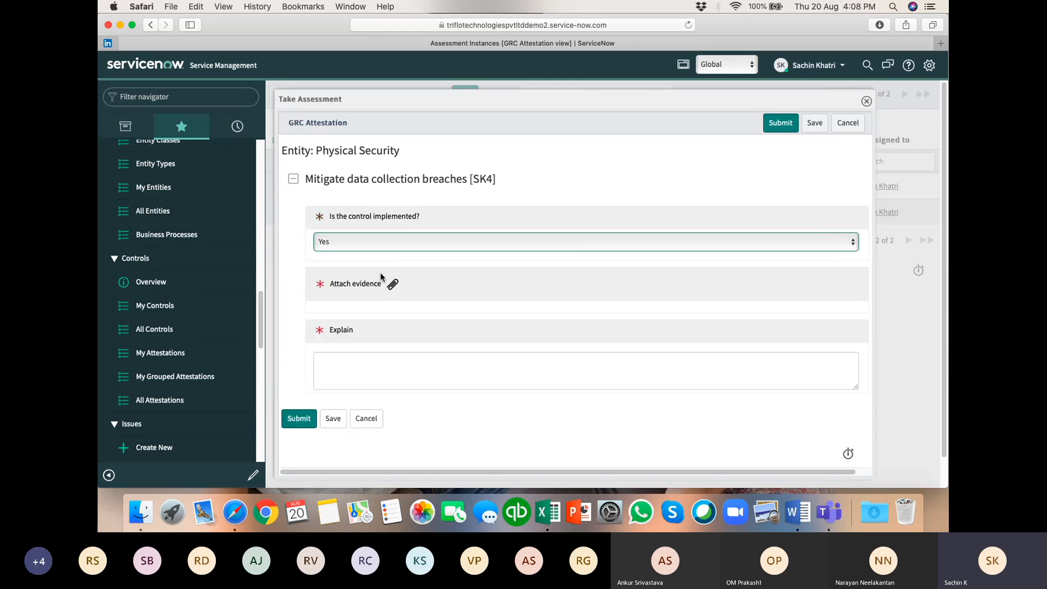
{"action": "left_click", "coordinate": [385, 240]}
{"action": "left_click", "coordinate": [379, 224]}
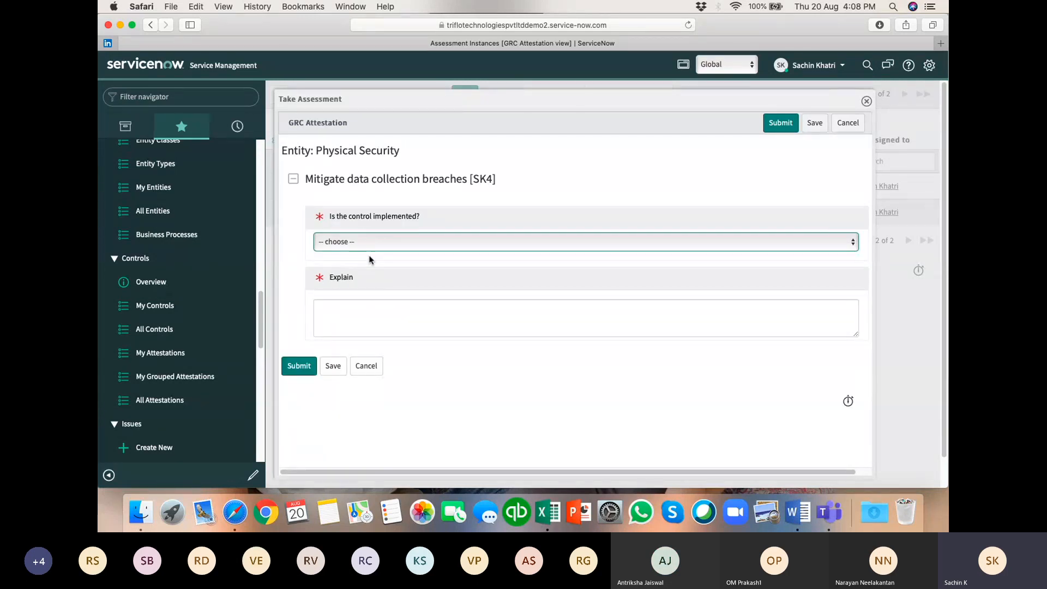
{"action": "left_click", "coordinate": [378, 243]}
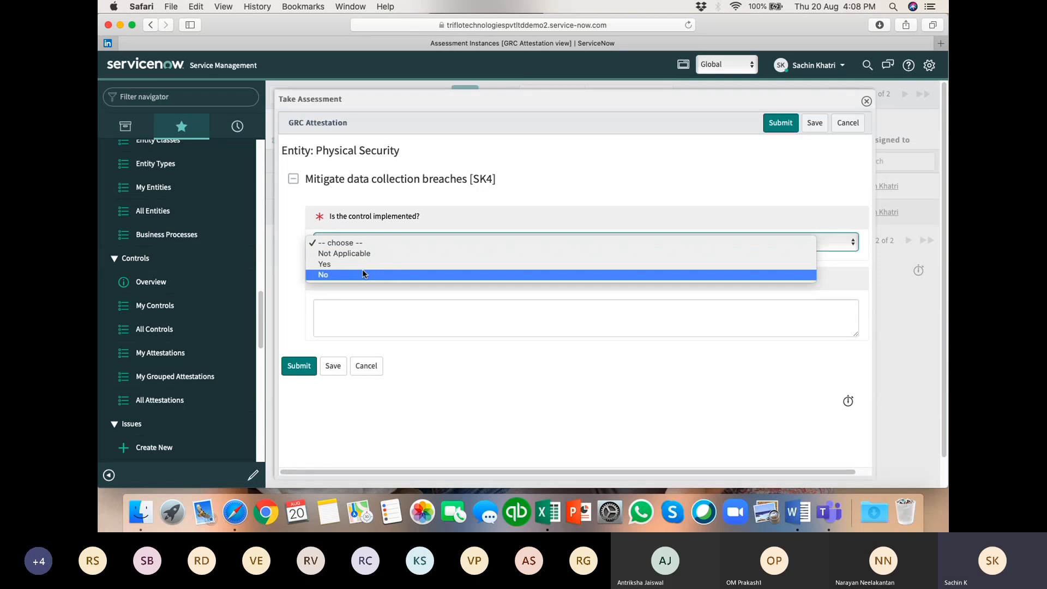
{"action": "left_click", "coordinate": [362, 264]}
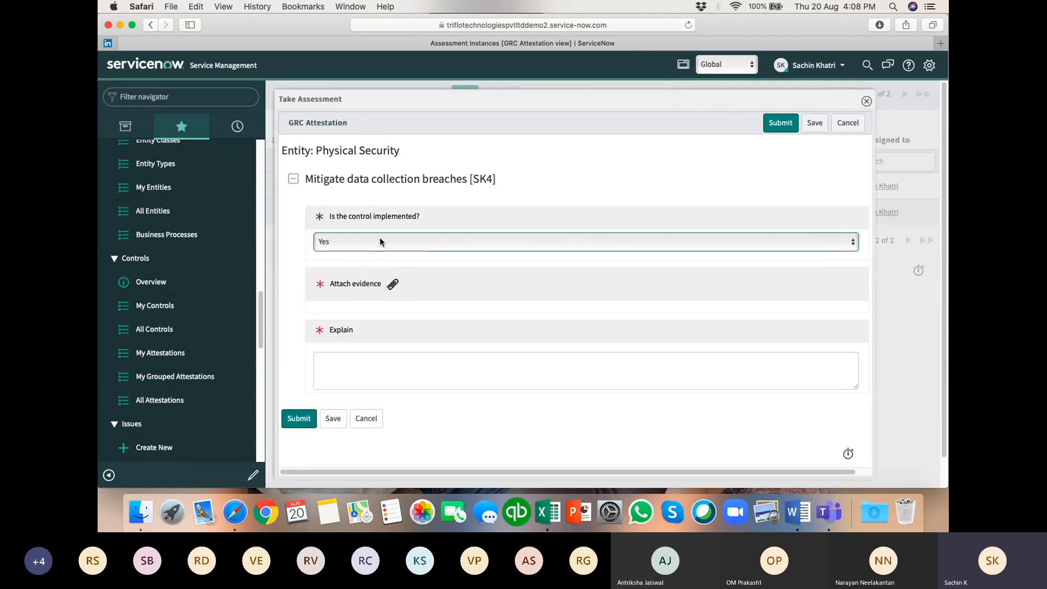
Attach sys_user.xlsx from the Downloads folder as evidence for the attestation.
{"action": "left_click", "coordinate": [397, 285]}
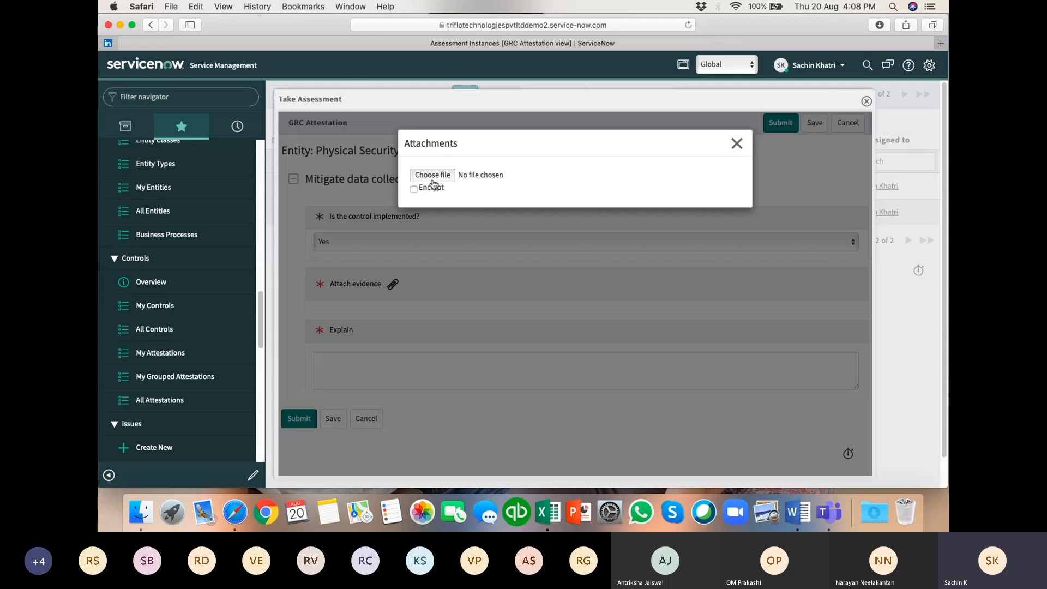
{"action": "left_click", "coordinate": [432, 175]}
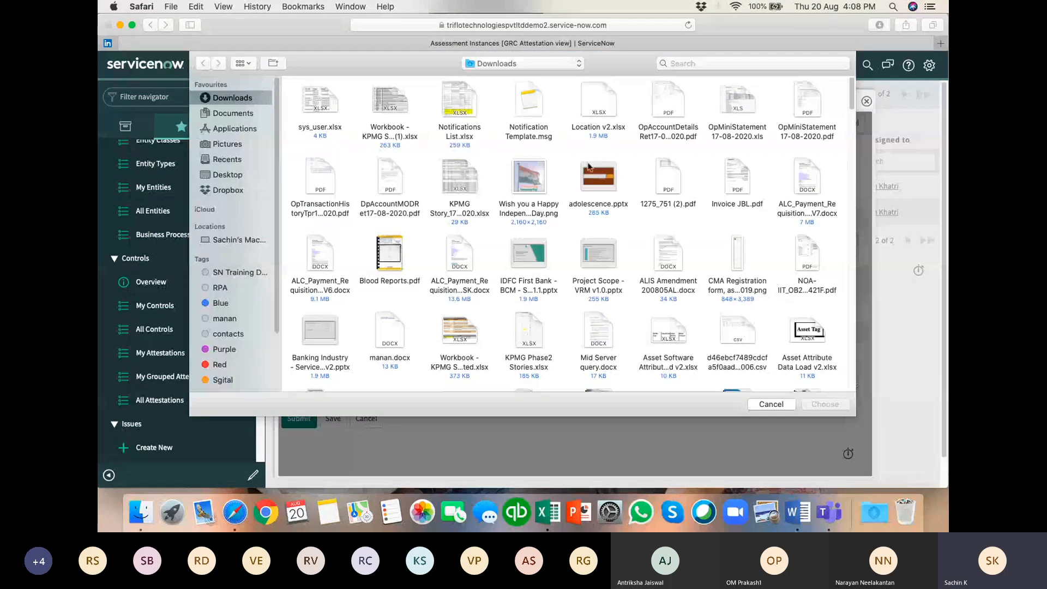
{"action": "left_click", "coordinate": [316, 102]}
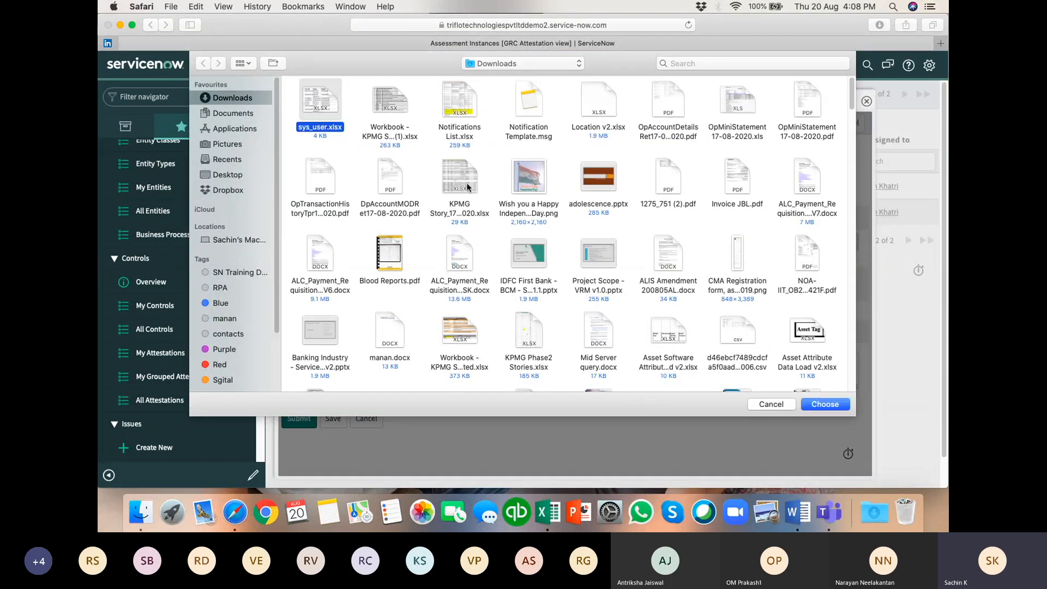
{"action": "left_click", "coordinate": [921, 401]}
{"action": "left_click", "coordinate": [835, 408]}
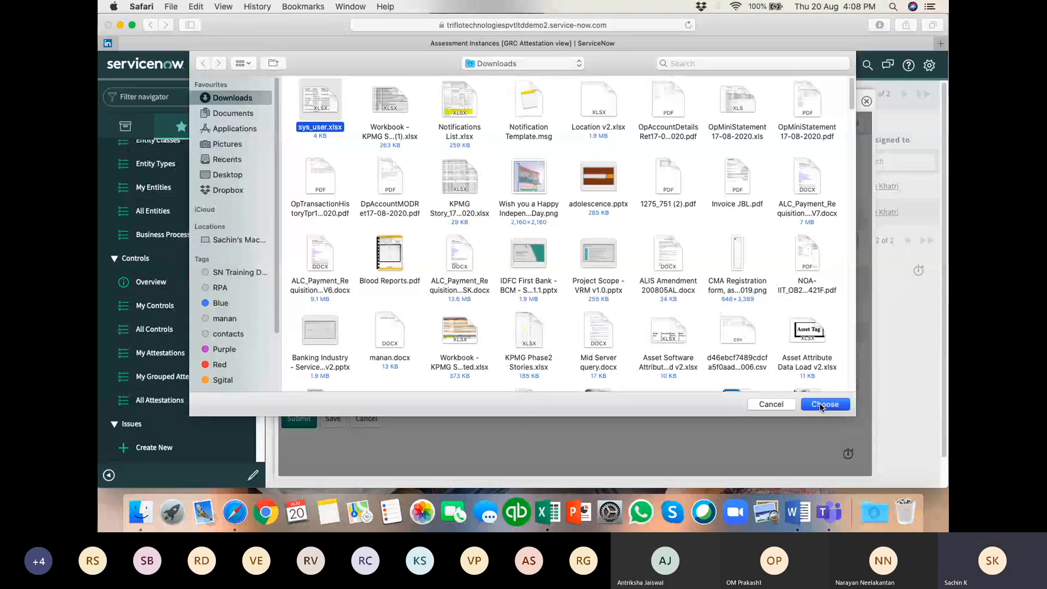
{"action": "left_click", "coordinate": [820, 404]}
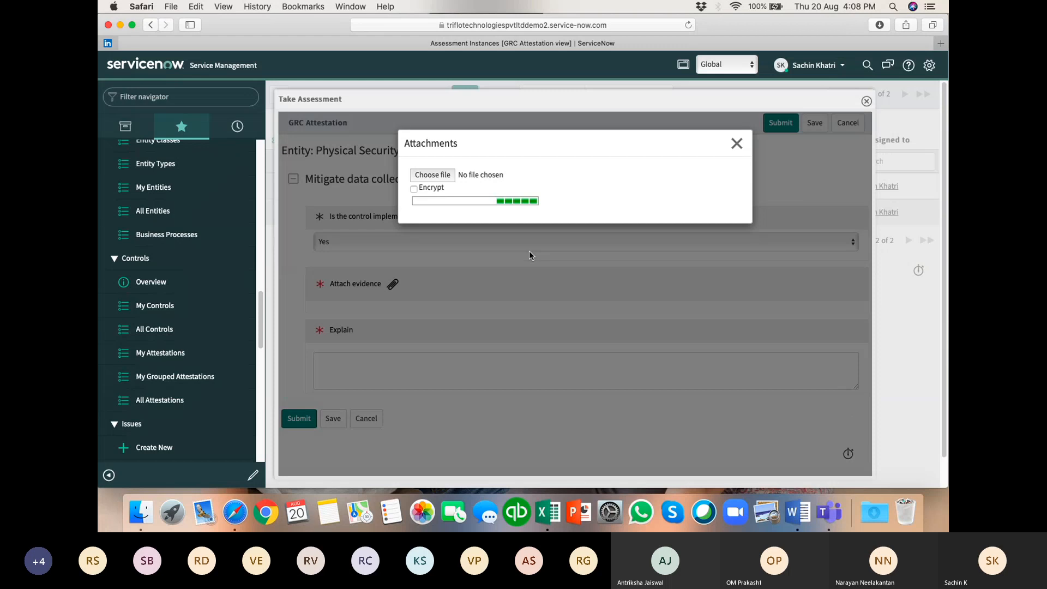
Enter an explanation starting with "Control", submit the attestation and close the assessment window.
{"action": "left_click", "coordinate": [352, 369]}
{"action": "left_click", "coordinate": [345, 382]}
{"action": "type", "text": "Control"}
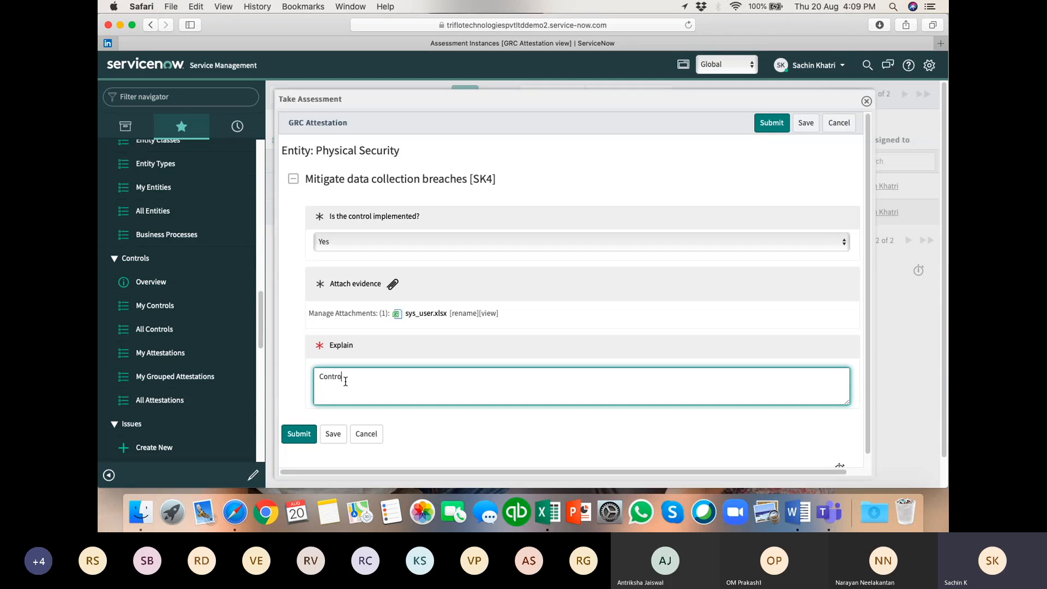
{"action": "left_click", "coordinate": [308, 440]}
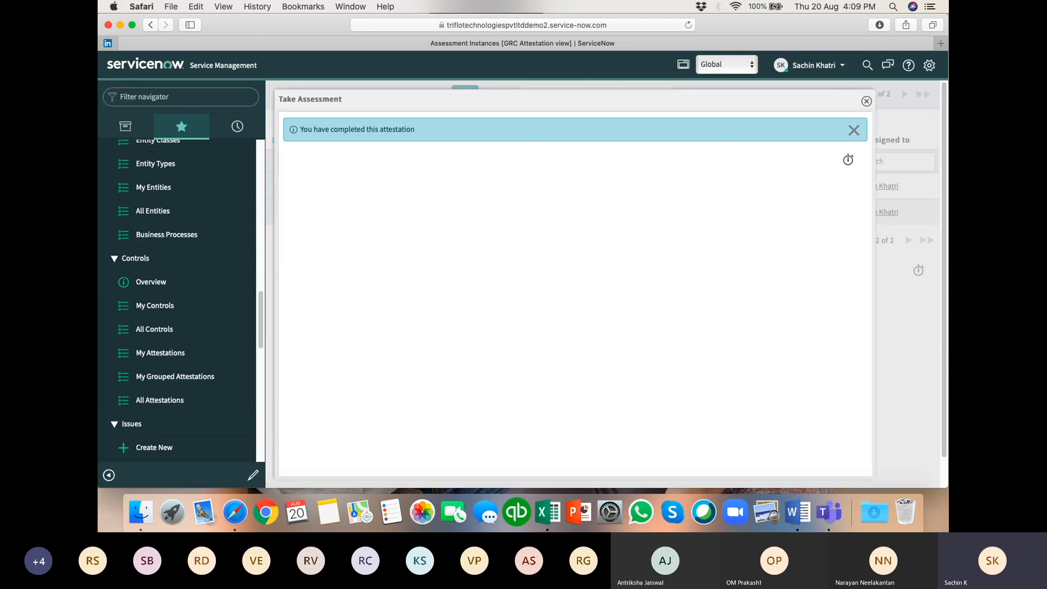
{"action": "left_click", "coordinate": [867, 101]}
Reopen "Mitigate data collection breaches [SK4]" from the list of all controls and review its stage, status and test plans.
{"action": "left_click", "coordinate": [161, 353]}
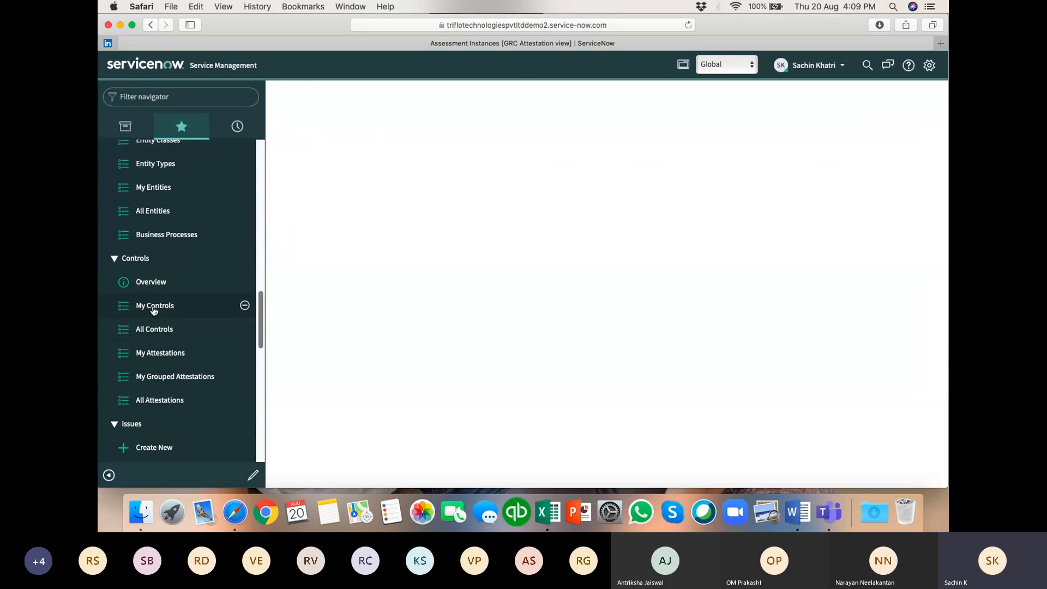
{"action": "left_click", "coordinate": [146, 332]}
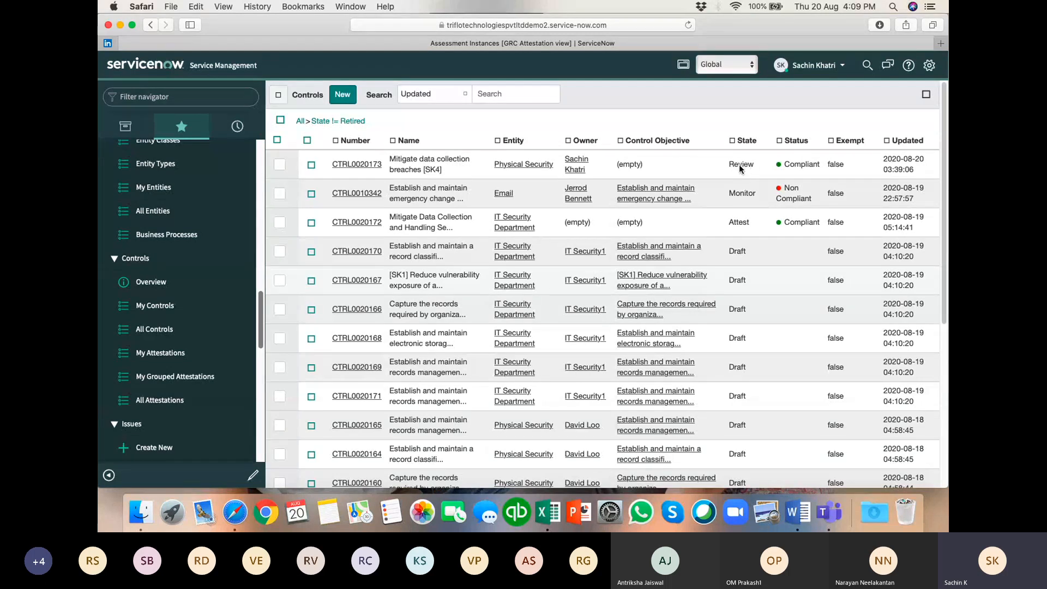
{"action": "left_click", "coordinate": [343, 189]}
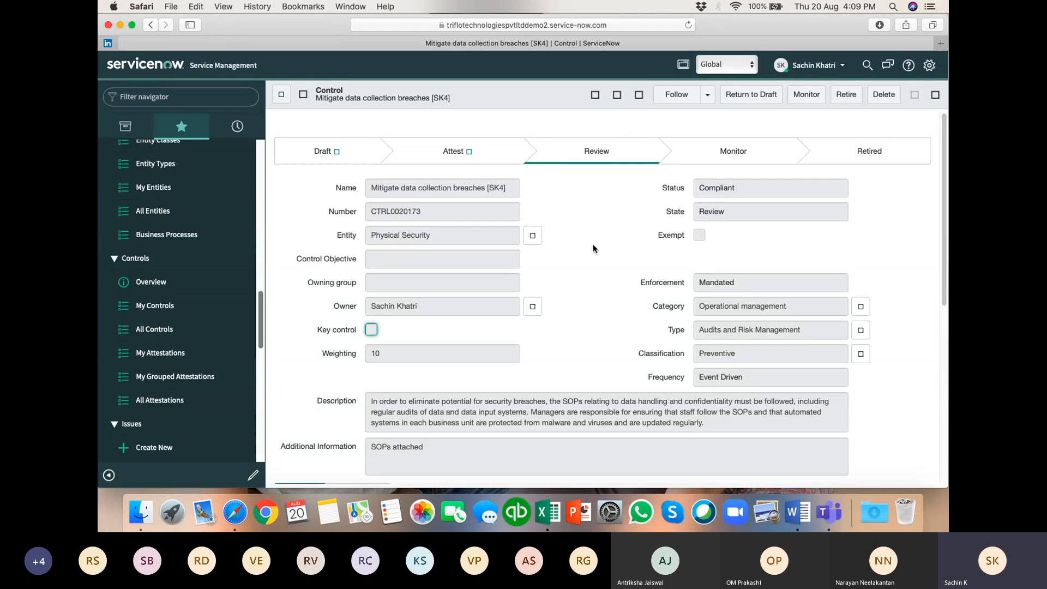
{"action": "scroll", "coordinate": [590, 267], "scroll_direction": "down", "scroll_amount": 10}
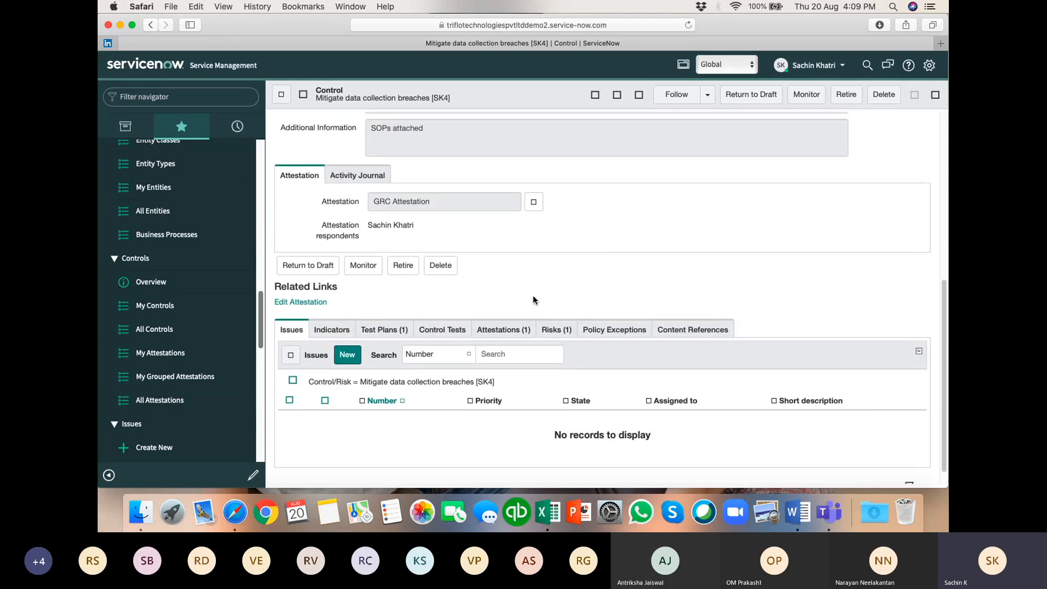
{"action": "left_click", "coordinate": [387, 331]}
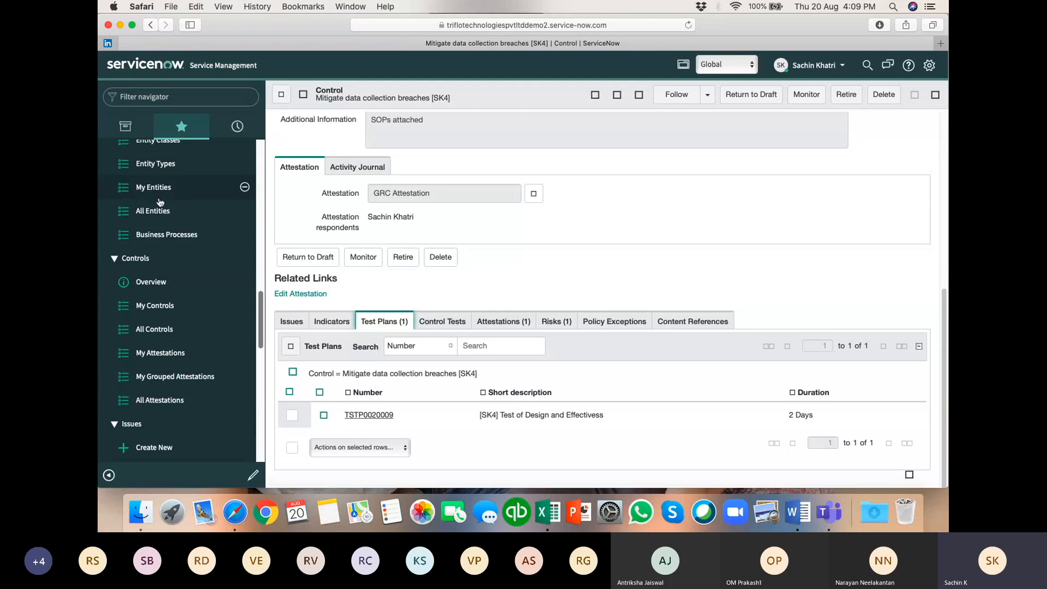
Open the [SK4] Physical Security Ops Risk Audit engagement from My Engagements in the Audit application and reload its record.
{"action": "scroll", "coordinate": [191, 229], "scroll_direction": "up", "scroll_amount": 5}
{"action": "scroll", "coordinate": [177, 176], "scroll_direction": "up", "scroll_amount": 5}
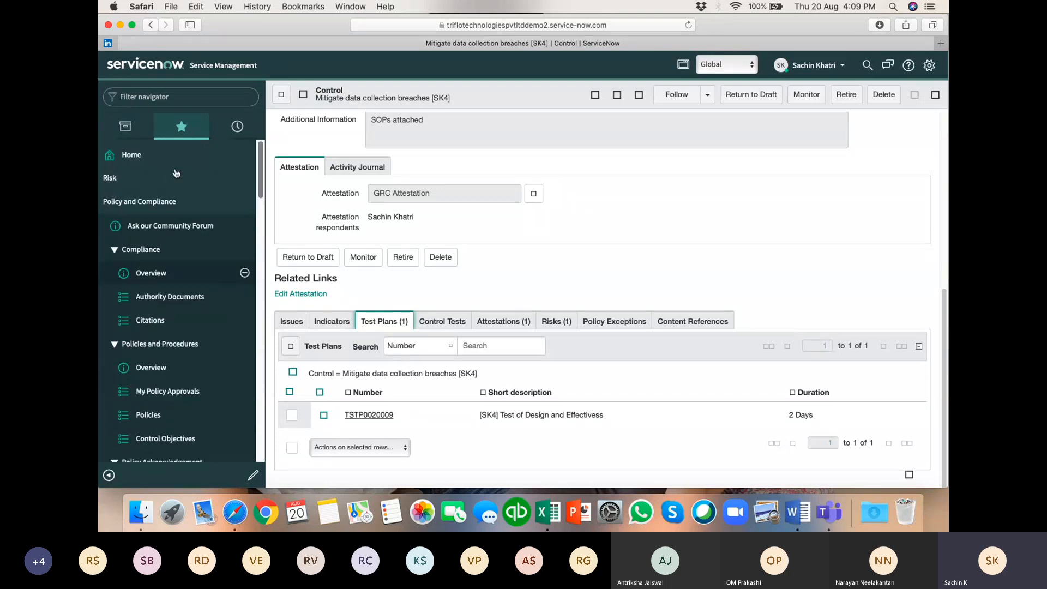
{"action": "left_click", "coordinate": [121, 198]}
{"action": "left_click", "coordinate": [115, 221]}
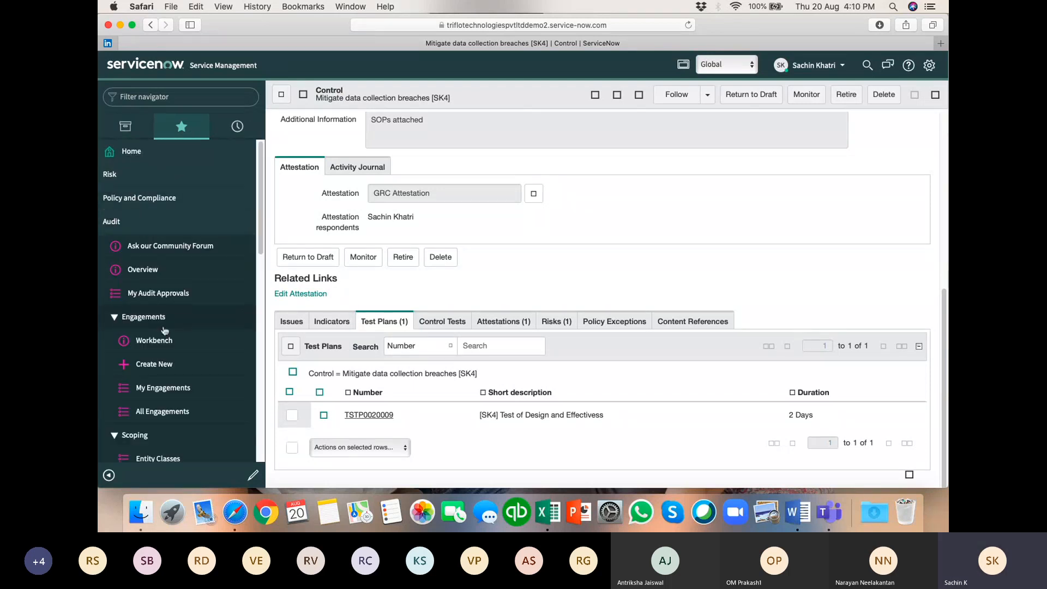
{"action": "left_click", "coordinate": [156, 388]}
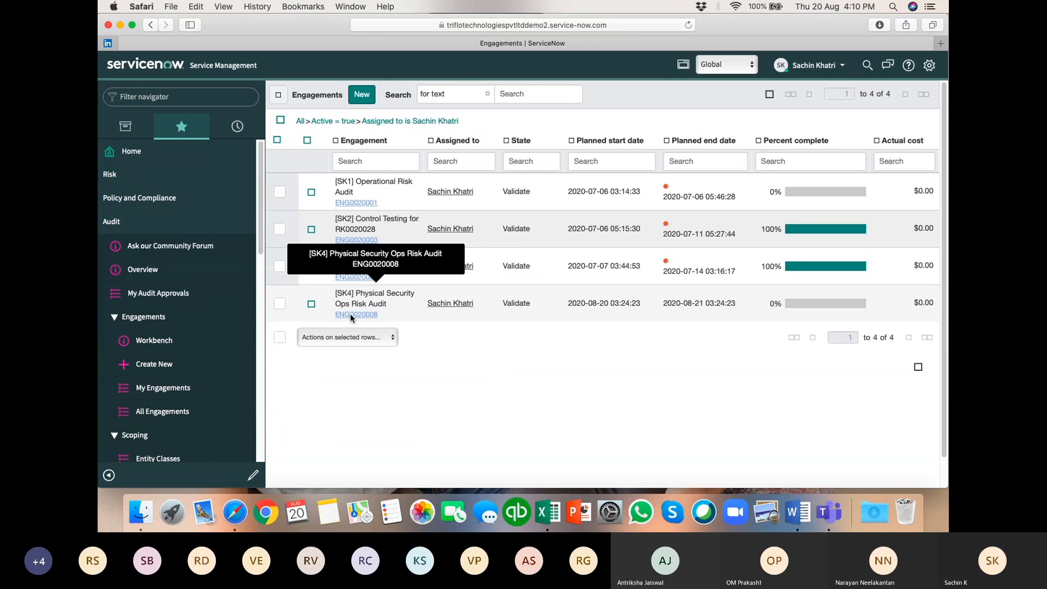
{"action": "left_click", "coordinate": [350, 313]}
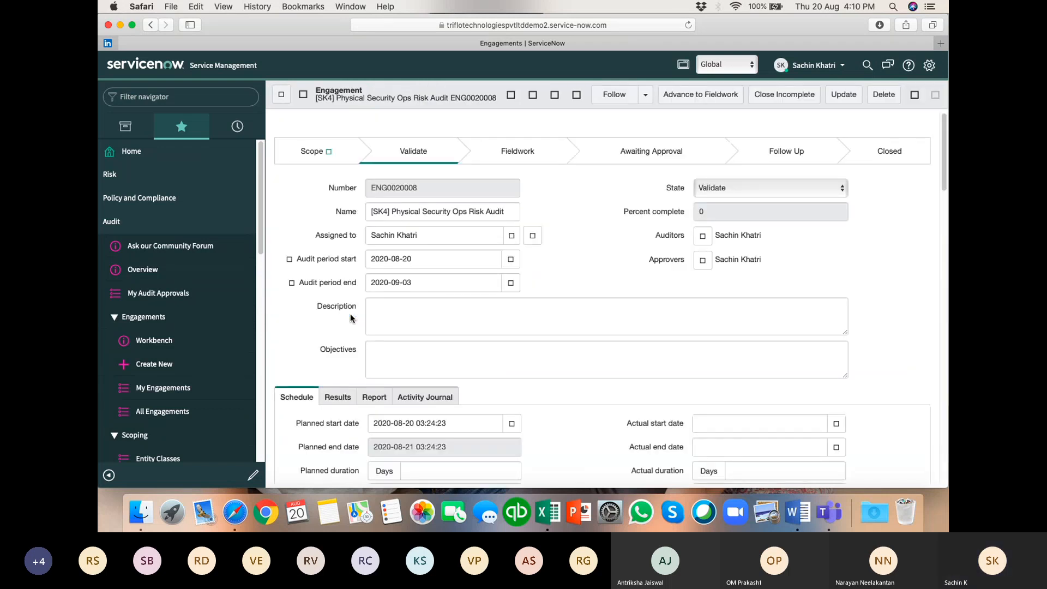
{"action": "left_click", "coordinate": [876, 292]}
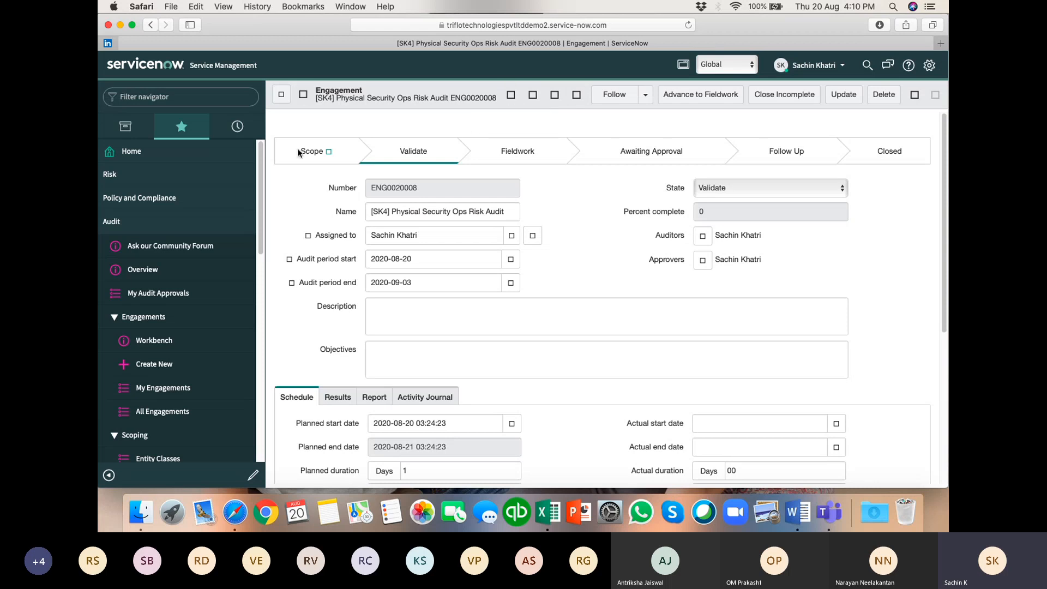
{"action": "left_click", "coordinate": [689, 25]}
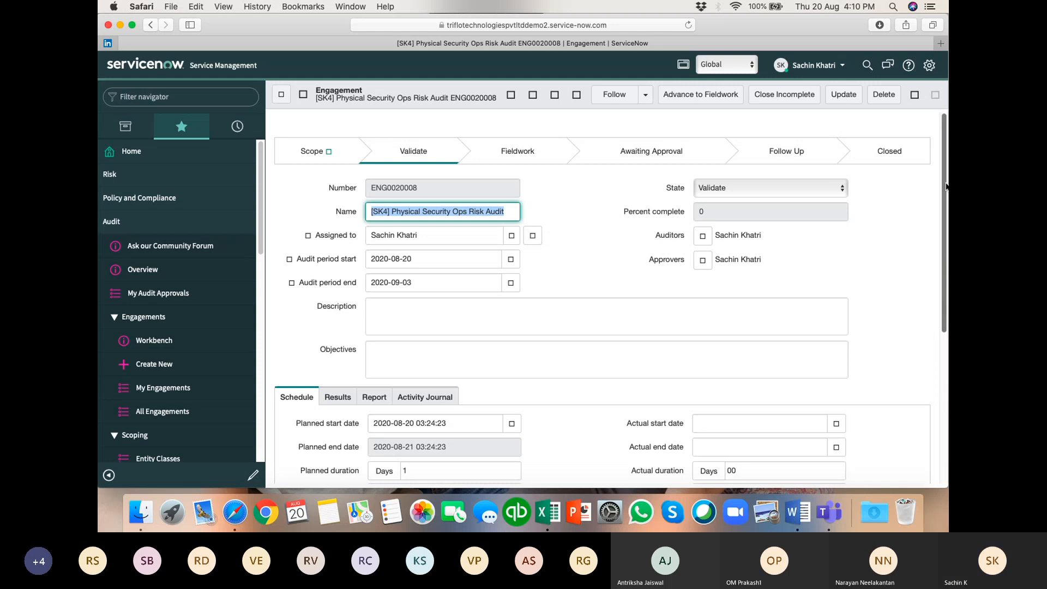
Check the available Wi-Fi networks from the Teams meeting and switch back to the engagement in Safari.
{"action": "scroll", "coordinate": [946, 187], "scroll_direction": "down", "scroll_amount": 10}
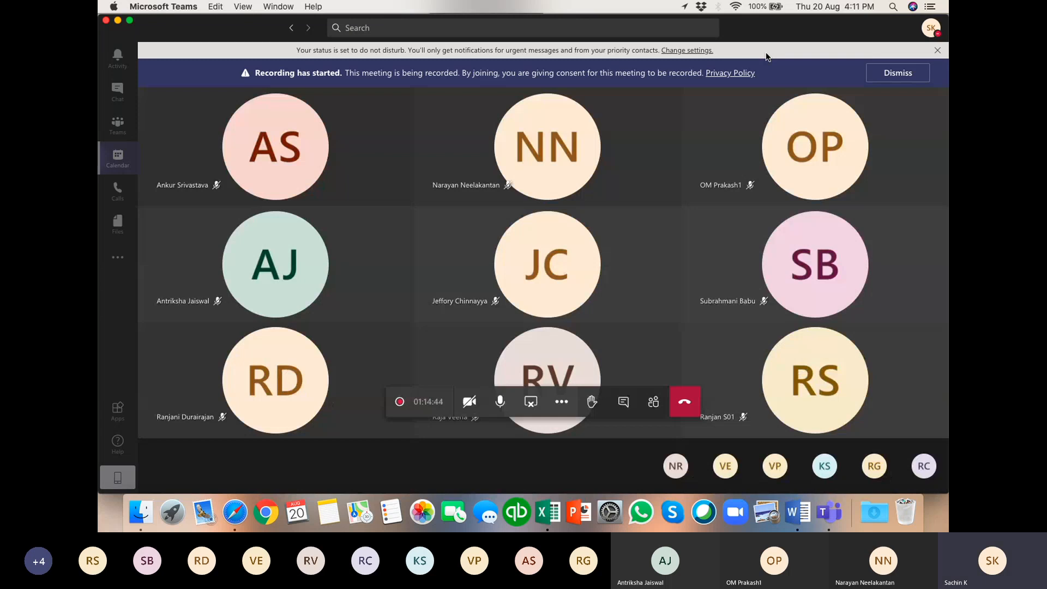
{"action": "left_click", "coordinate": [736, 8]}
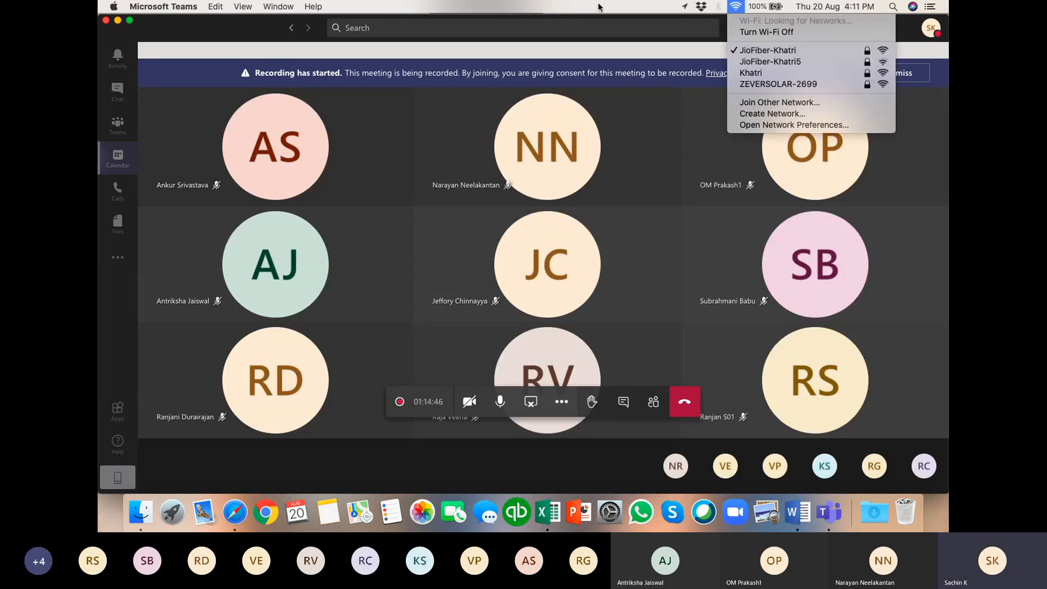
{"action": "left_click", "coordinate": [640, 198]}
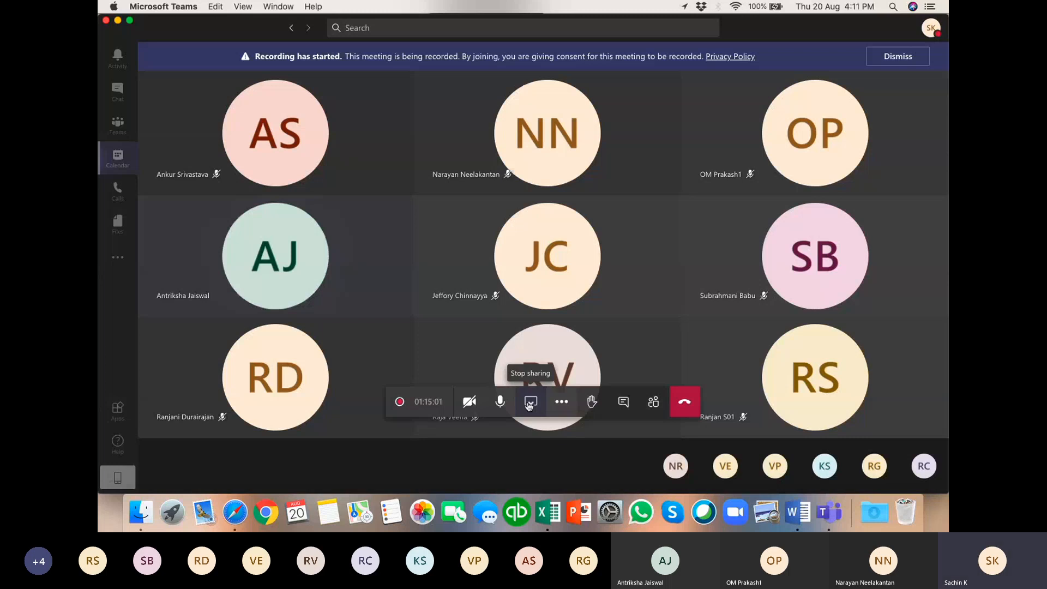
{"action": "left_click", "coordinate": [235, 518]}
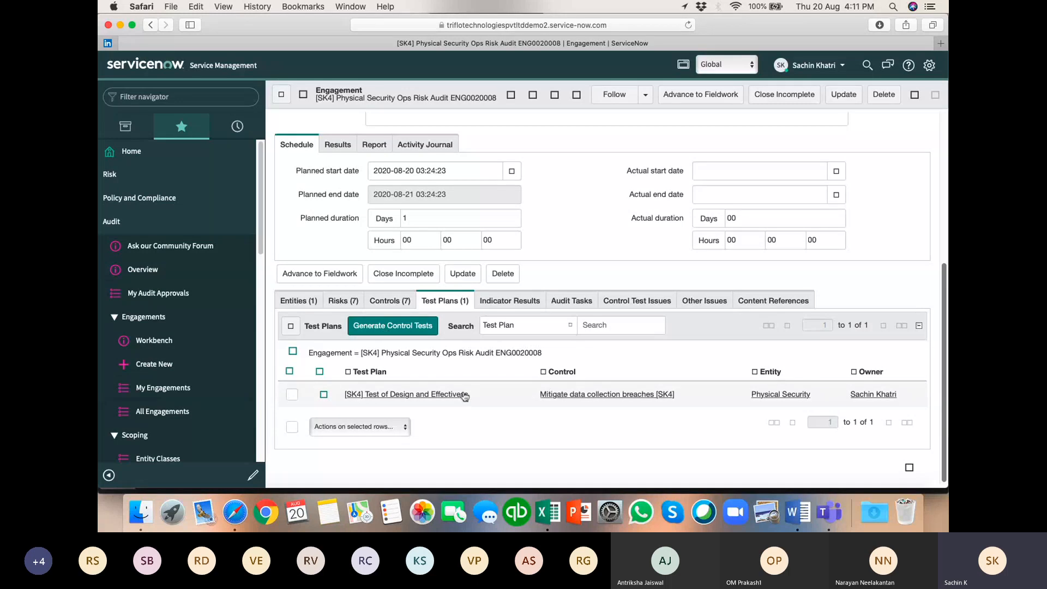
Generate control tests for the "[SK4] Test of Design and Effectivess" test plan and open the generated control test from the engagement's audit tasks.
{"action": "left_click", "coordinate": [293, 395]}
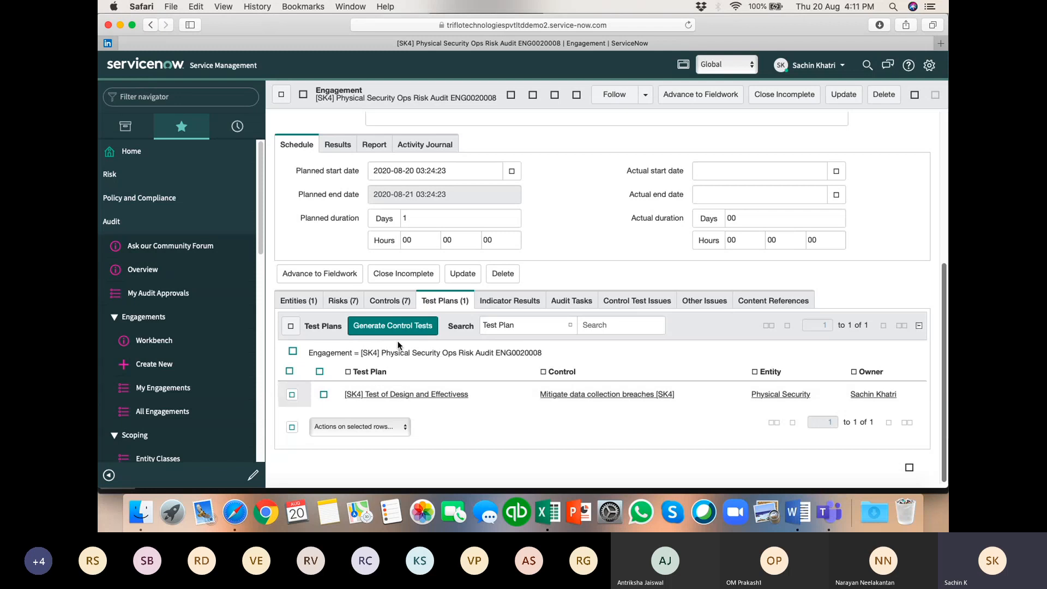
{"action": "left_click", "coordinate": [393, 326]}
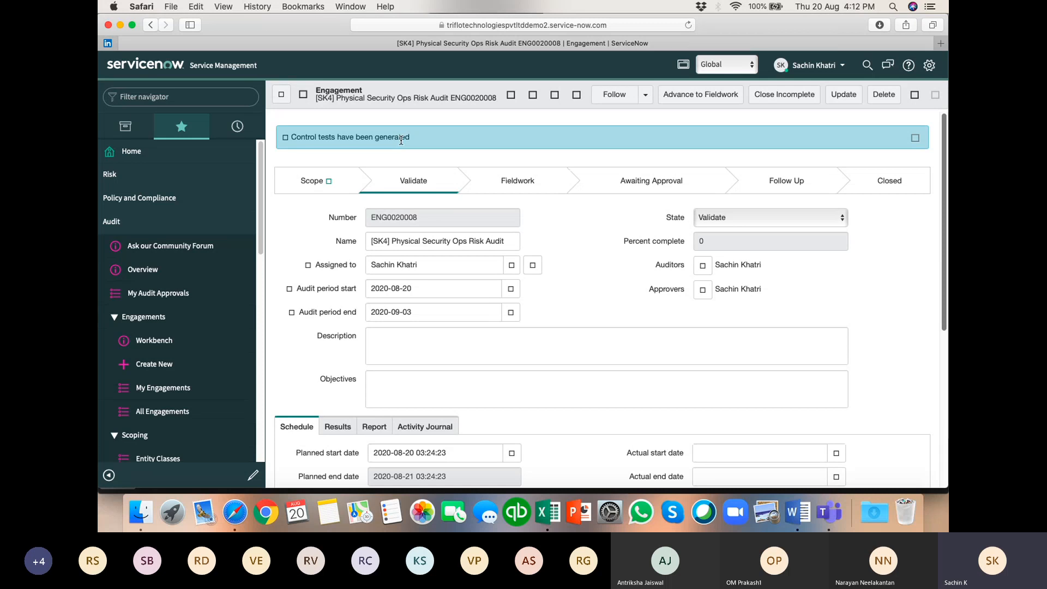
{"action": "scroll", "coordinate": [892, 262], "scroll_direction": "down", "scroll_amount": 5}
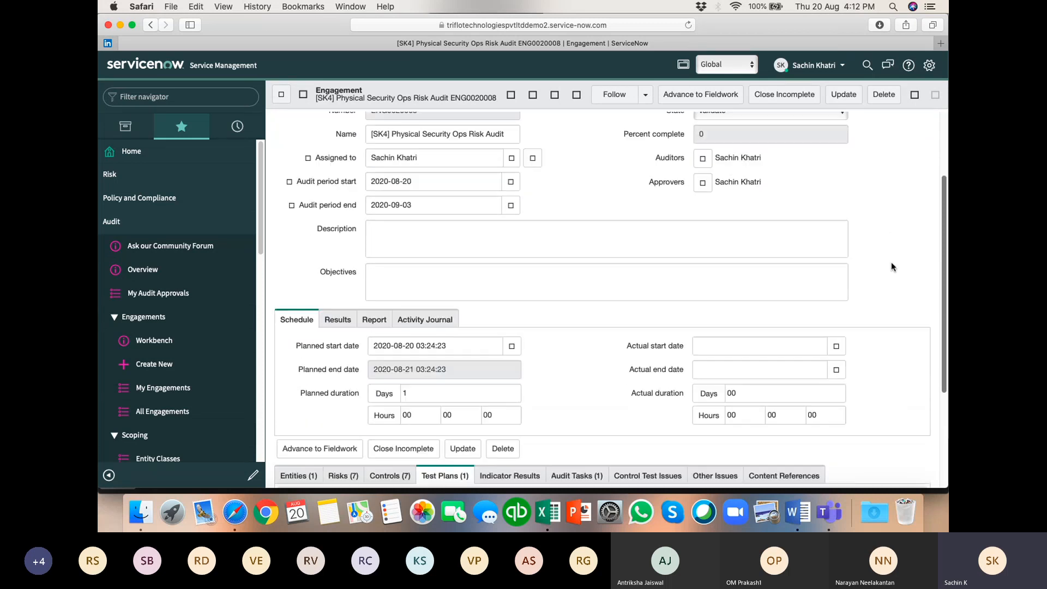
{"action": "scroll", "coordinate": [891, 261], "scroll_direction": "down", "scroll_amount": 2}
{"action": "left_click", "coordinate": [573, 310]}
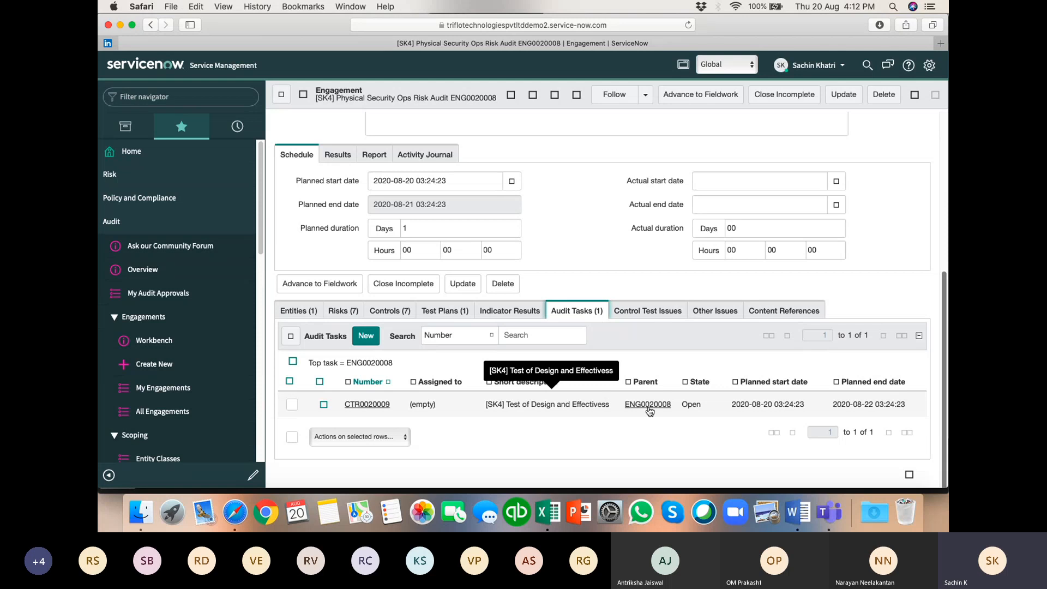
{"action": "left_click", "coordinate": [367, 404]}
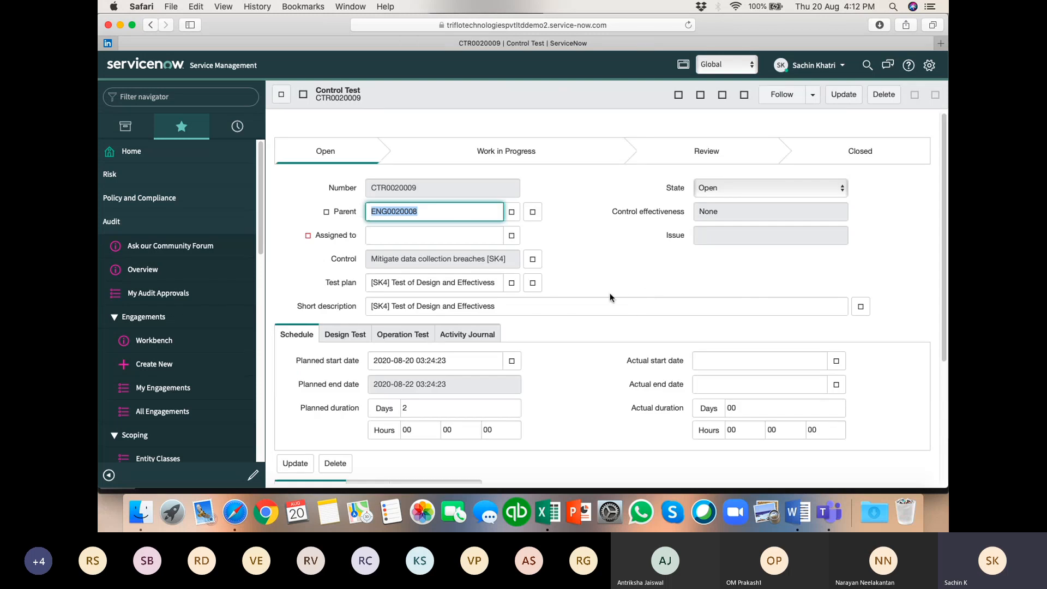
Assign the control test to the recently selected user.
{"action": "left_click", "coordinate": [410, 236]}
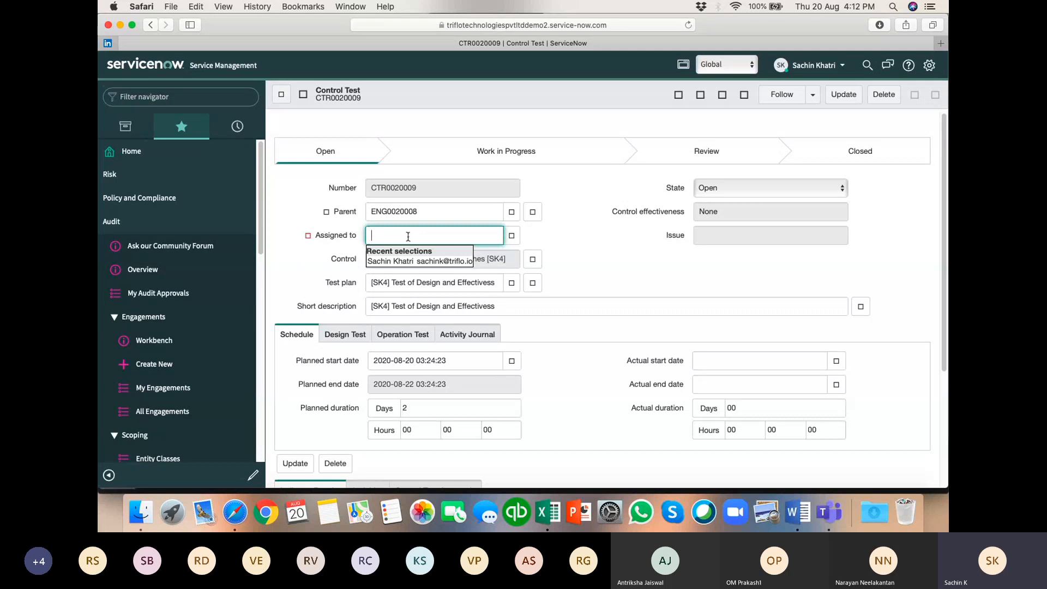
{"action": "left_click", "coordinate": [541, 234]}
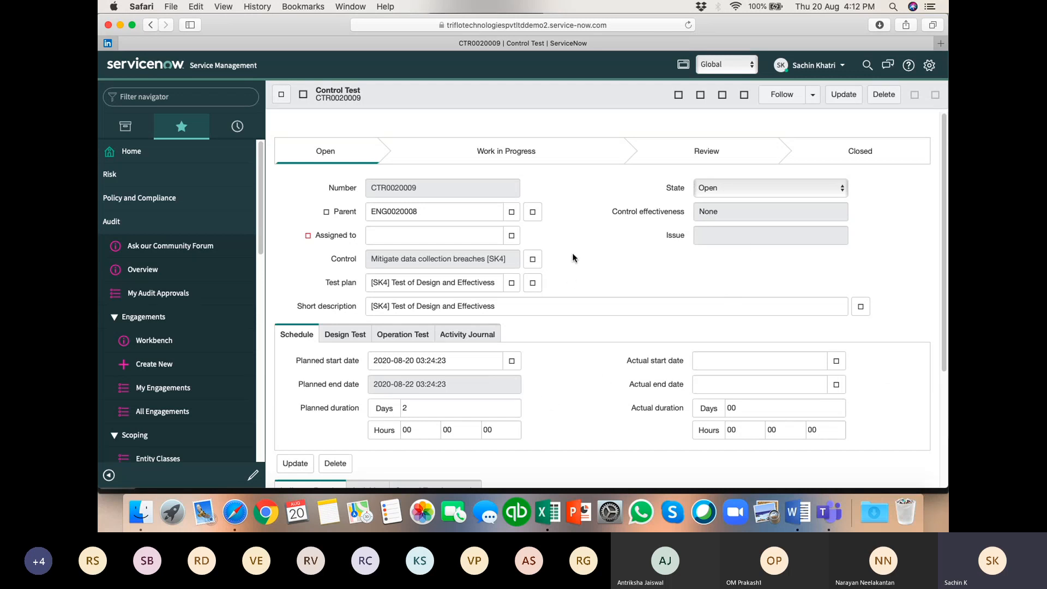
{"action": "left_click", "coordinate": [461, 236]}
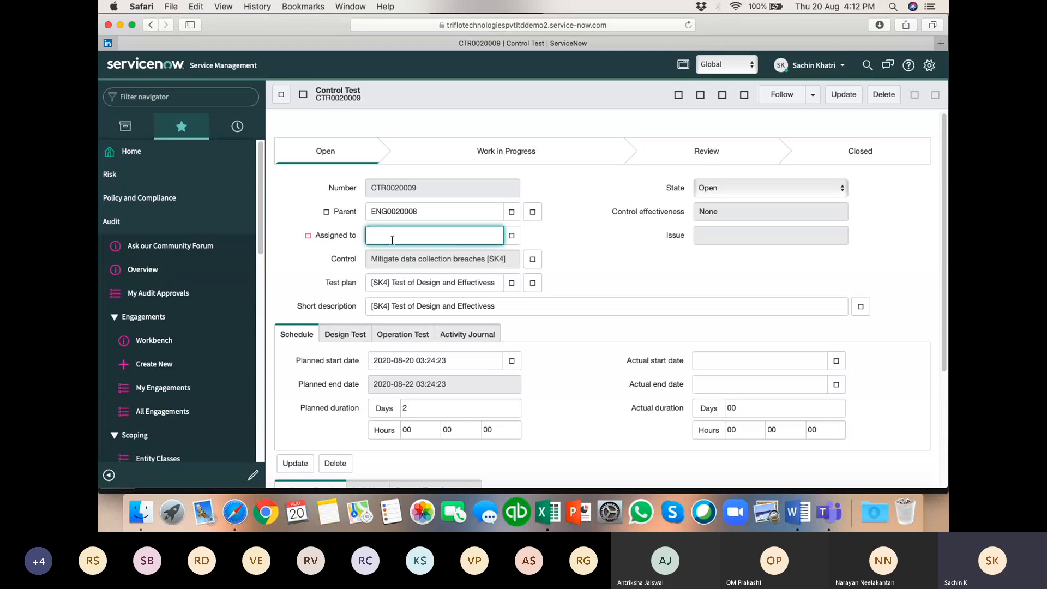
{"action": "left_click", "coordinate": [383, 261]}
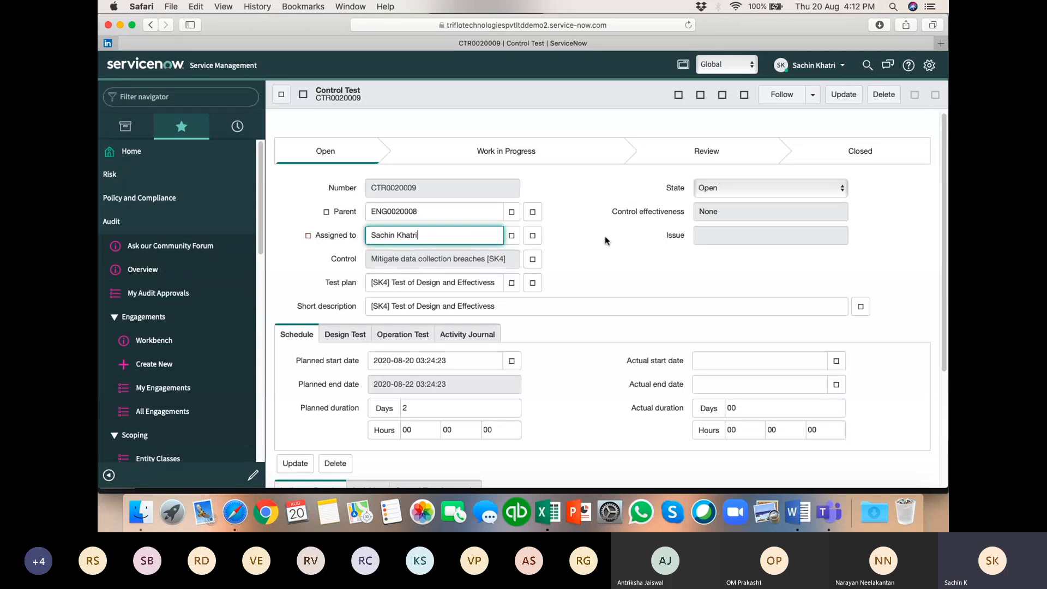
Set the control test's state to Work In Progress and save the record.
{"action": "left_click", "coordinate": [777, 188]}
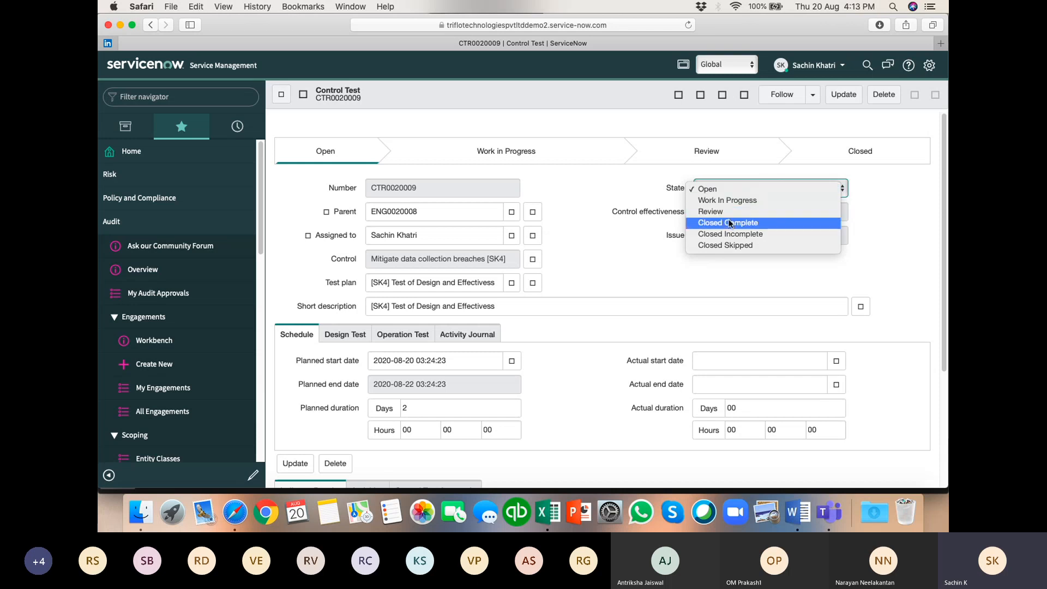
{"action": "left_click", "coordinate": [743, 201]}
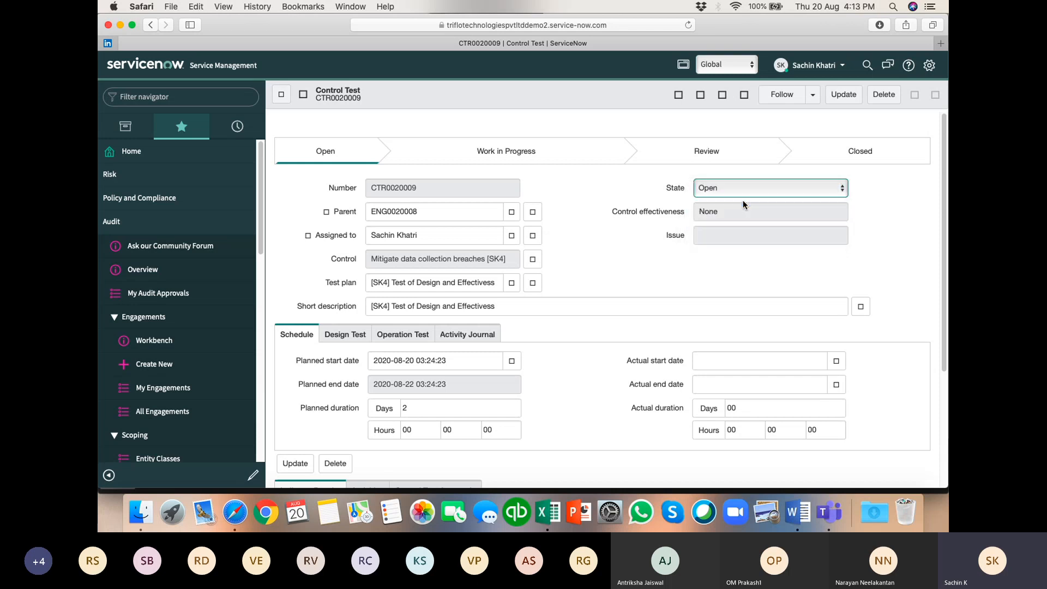
{"action": "right_click", "coordinate": [567, 98]}
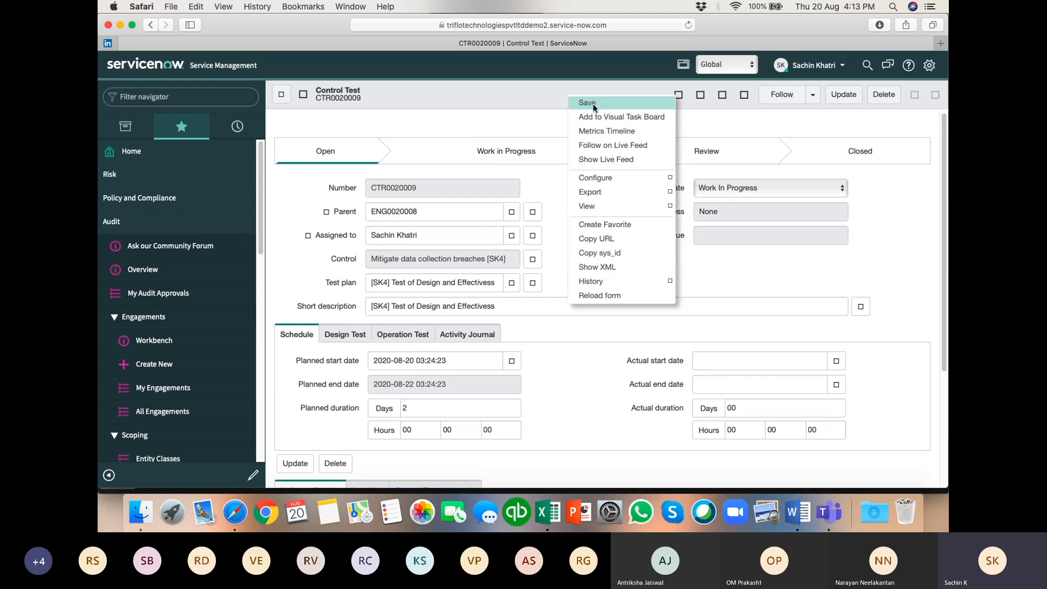
{"action": "left_click", "coordinate": [515, 99]}
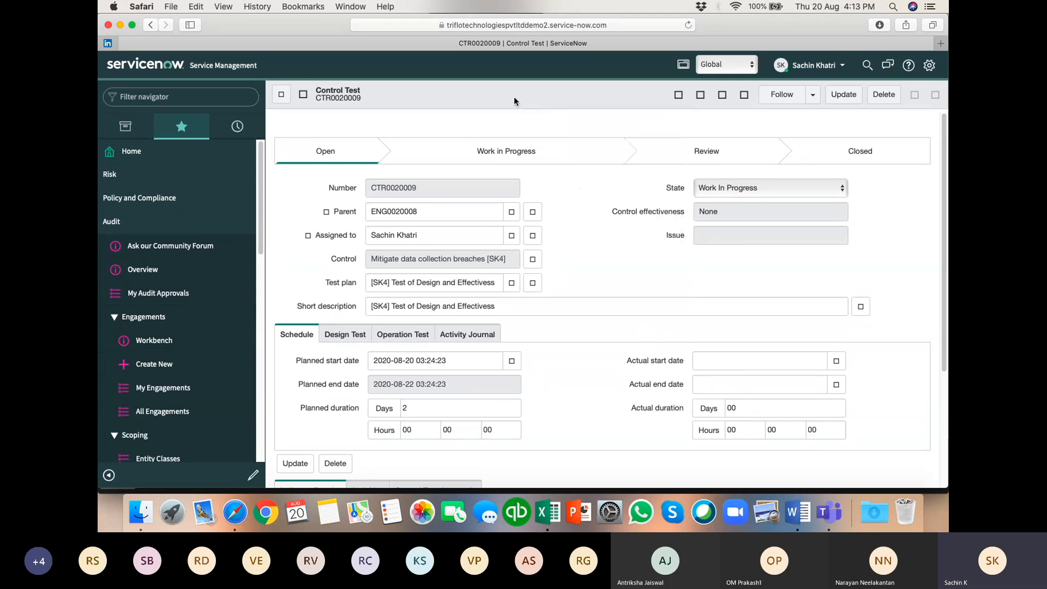
{"action": "left_click", "coordinate": [413, 411]}
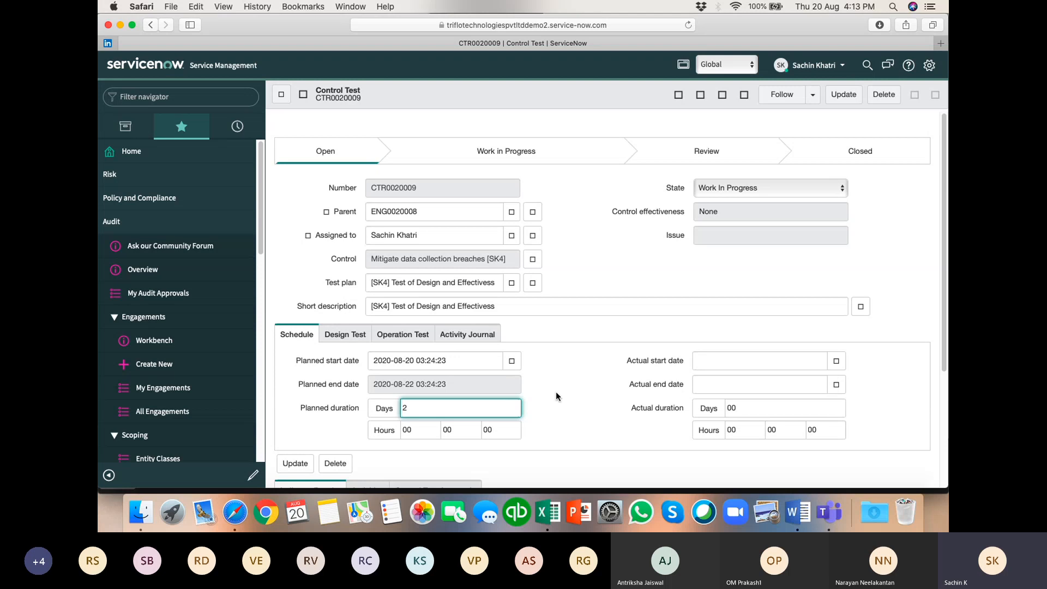
{"action": "left_click", "coordinate": [569, 324]}
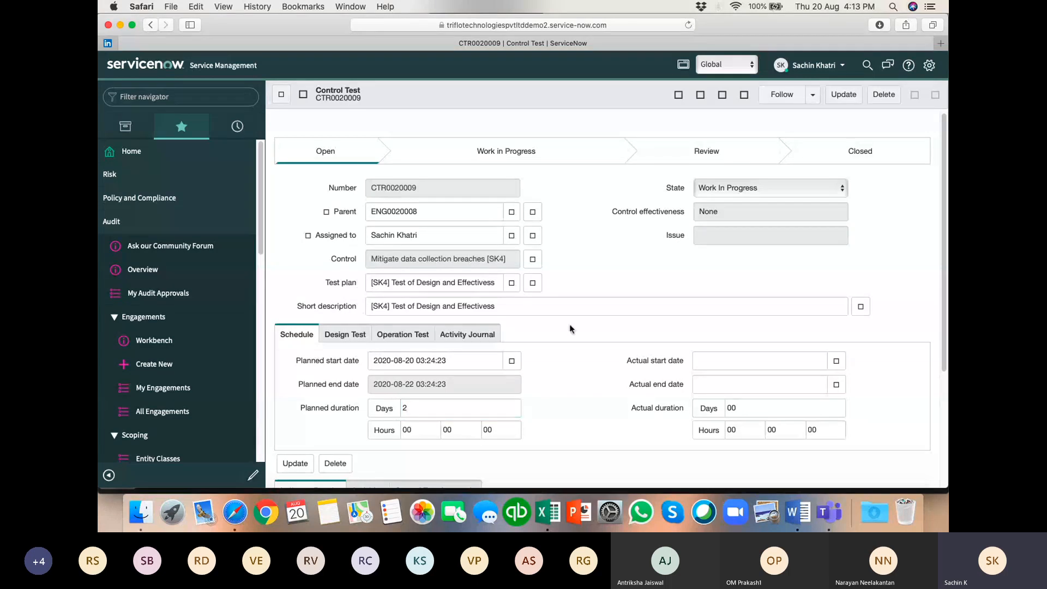
{"action": "right_click", "coordinate": [553, 97]}
{"action": "left_click", "coordinate": [579, 103]}
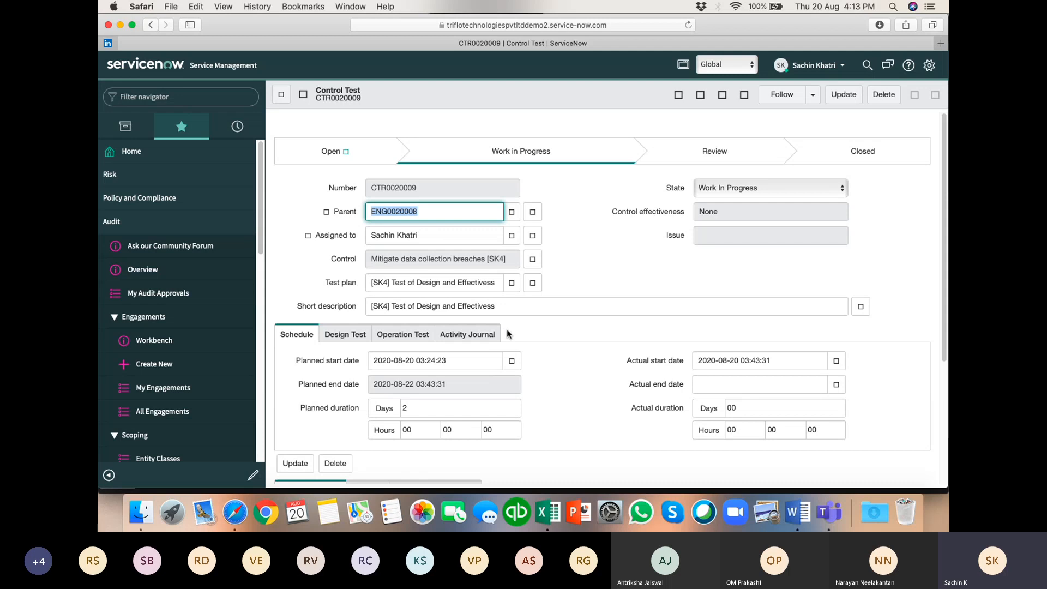
Review the control test's activity journal and post the additional comment "We are working on this".
{"action": "left_click", "coordinate": [458, 337]}
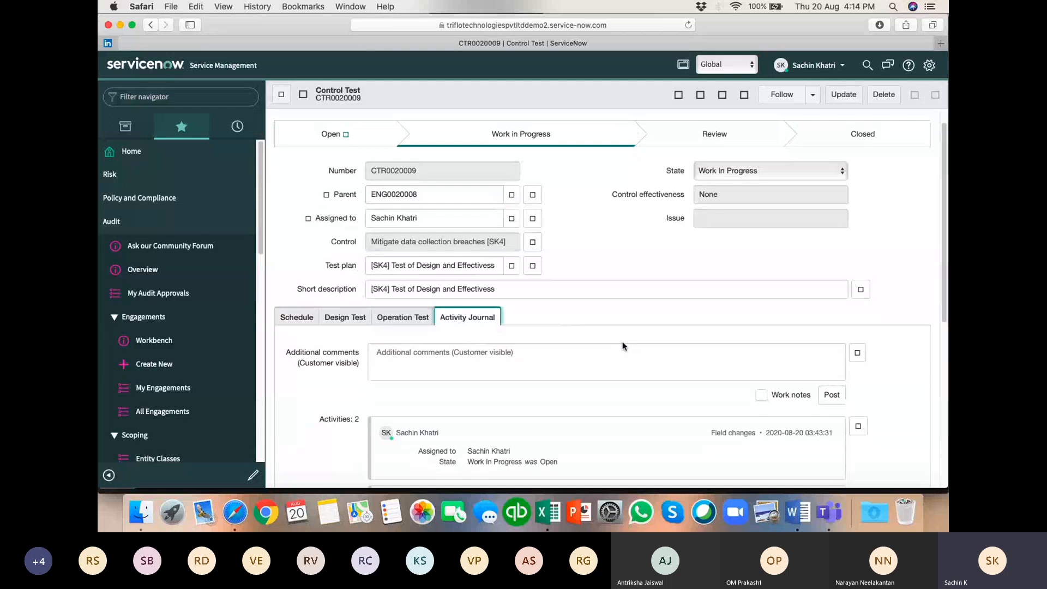
{"action": "scroll", "coordinate": [622, 343], "scroll_direction": "down", "scroll_amount": 5}
{"action": "scroll", "coordinate": [624, 347], "scroll_direction": "down", "scroll_amount": 1}
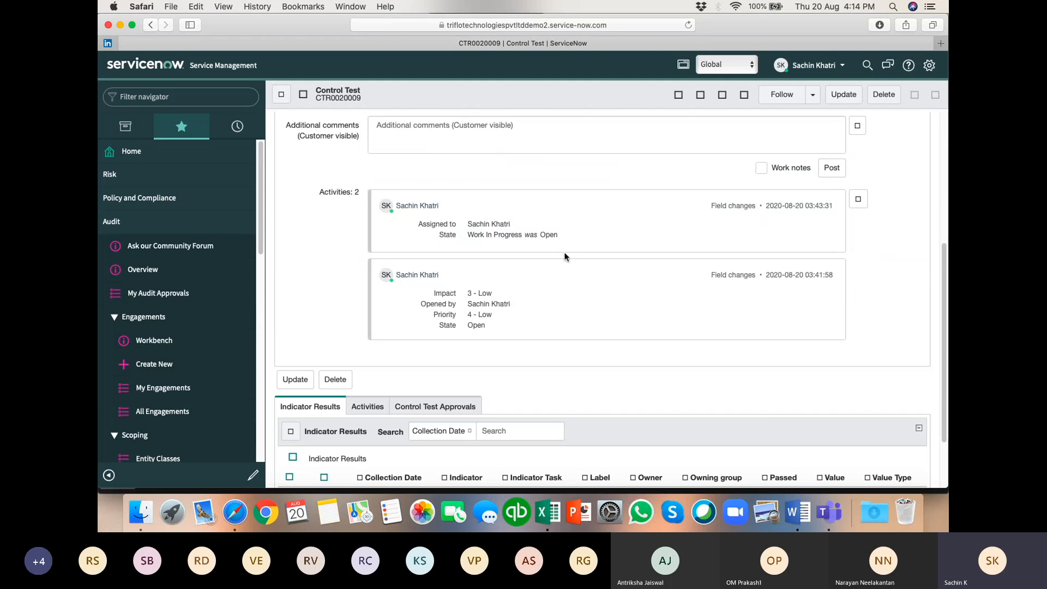
{"action": "scroll", "coordinate": [492, 248], "scroll_direction": "up", "scroll_amount": 1}
{"action": "scroll", "coordinate": [492, 248], "scroll_direction": "down", "scroll_amount": 1}
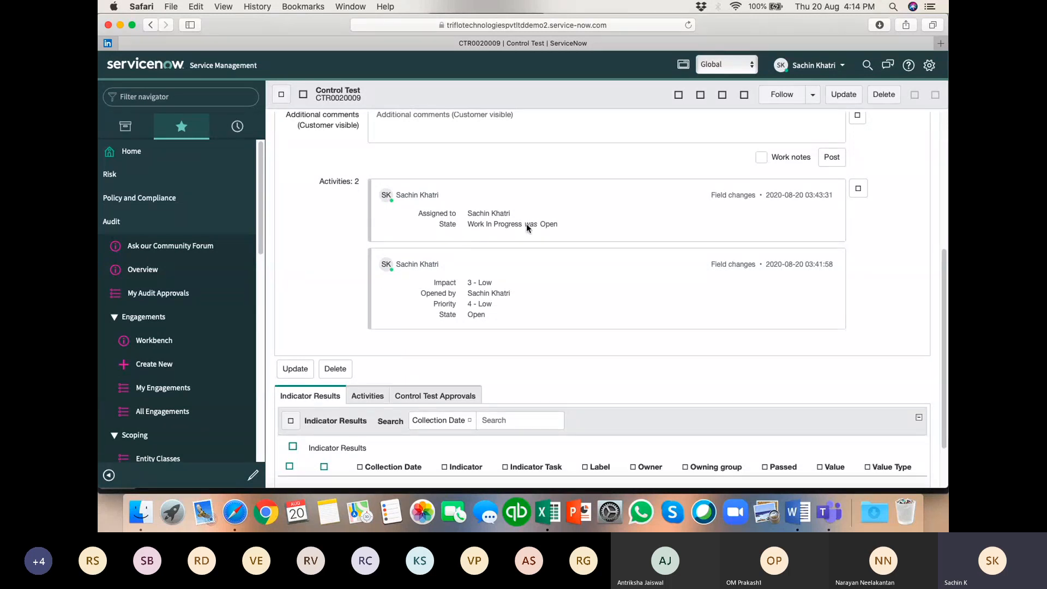
{"action": "scroll", "coordinate": [526, 225], "scroll_direction": "up", "scroll_amount": 3}
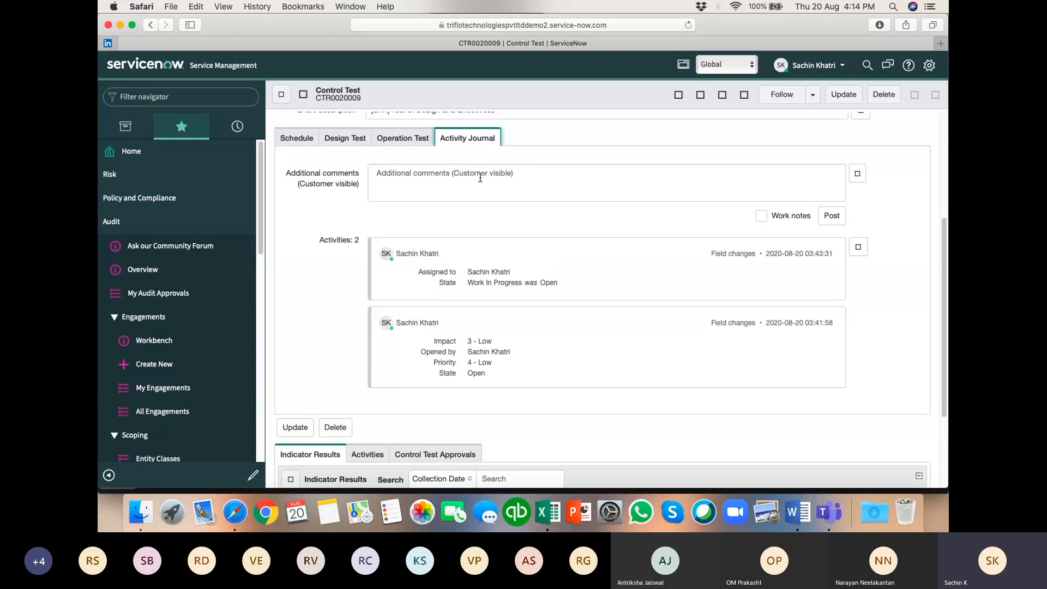
{"action": "left_click", "coordinate": [480, 179]}
{"action": "type", "text": "We a"}
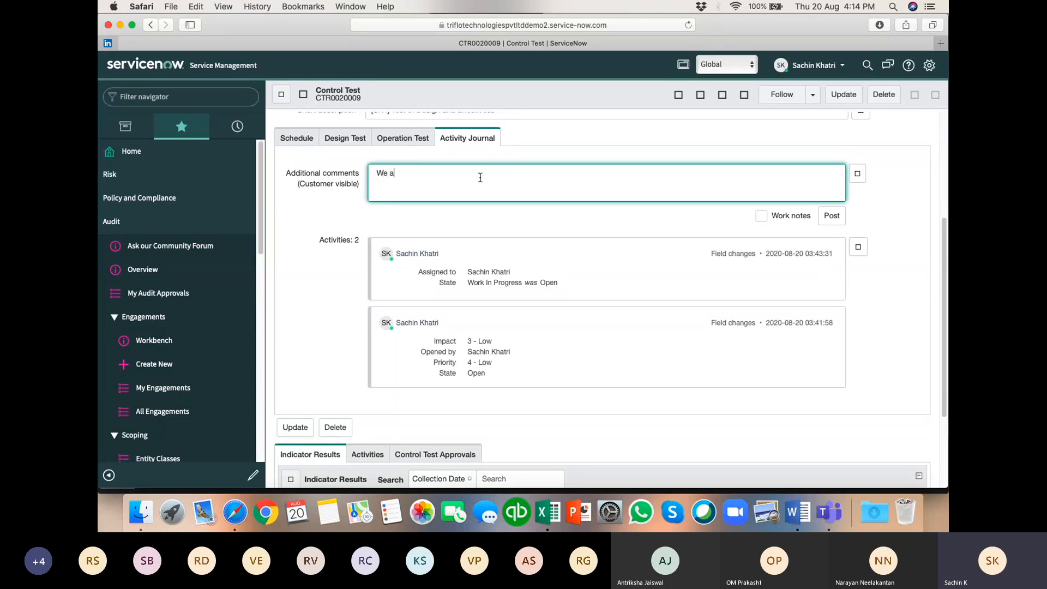
{"action": "type", "text": "re working on this"}
{"action": "left_click", "coordinate": [835, 215]}
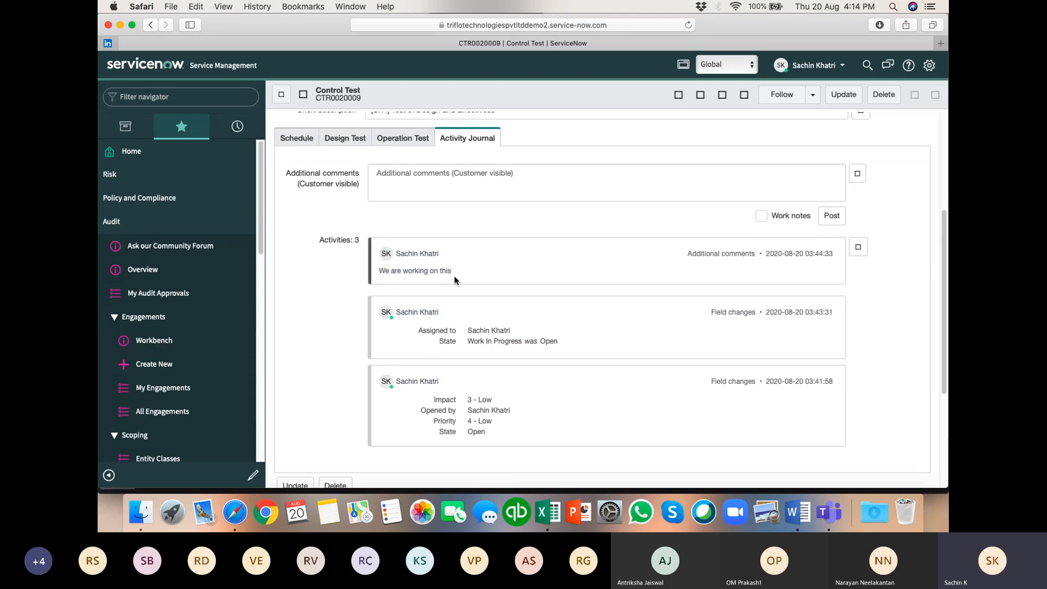
Post a second additional comment that mentions Audit Manager1 and asks "can you help me out?".
{"action": "left_click", "coordinate": [434, 183]}
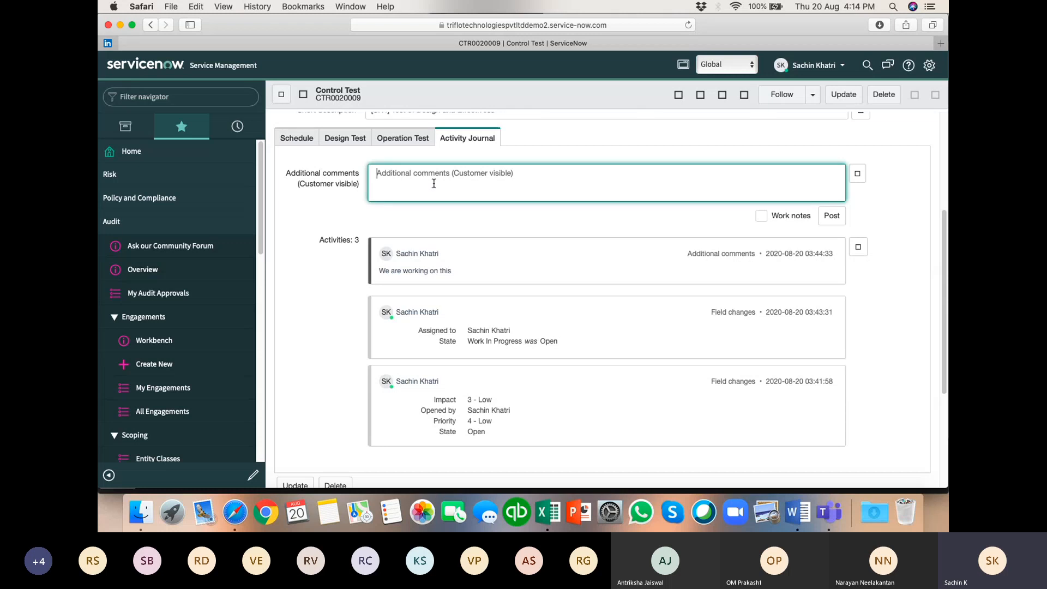
{"action": "type", "text": "@"}
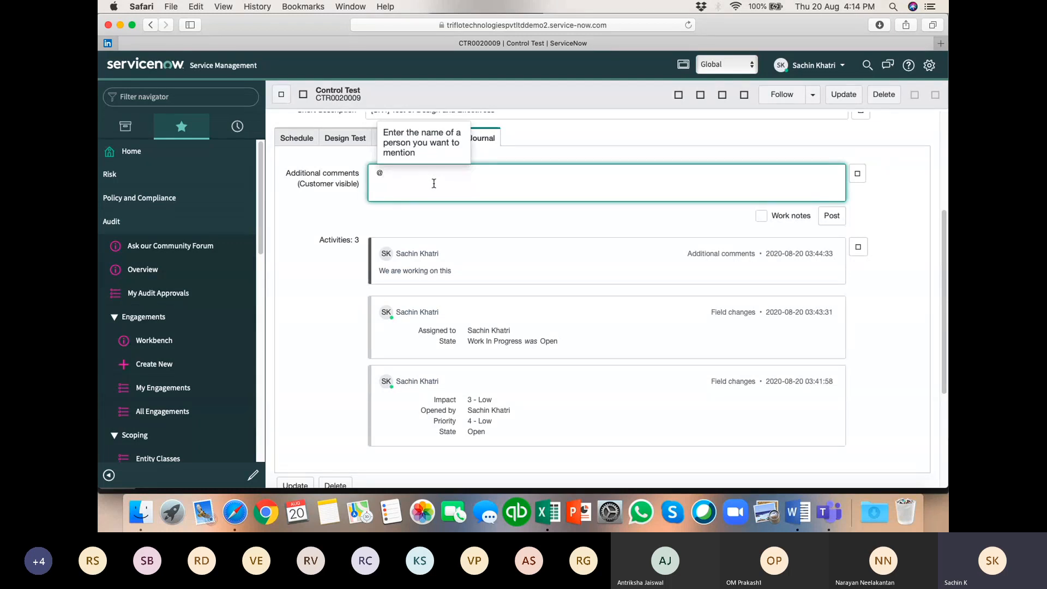
{"action": "type", "text": "audit"}
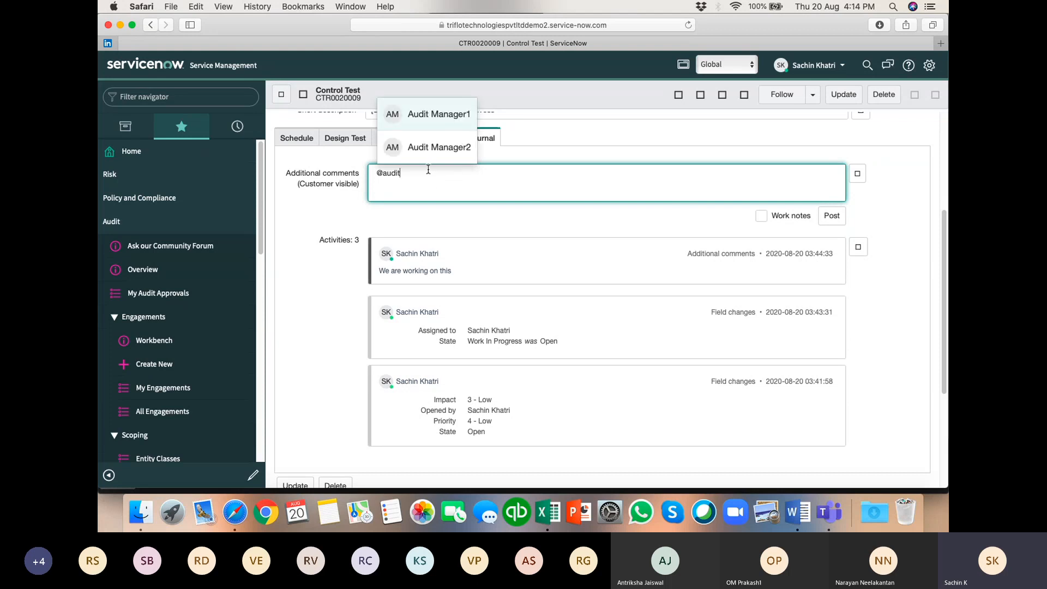
{"action": "left_click", "coordinate": [439, 116]}
{"action": "type", "text": "c"}
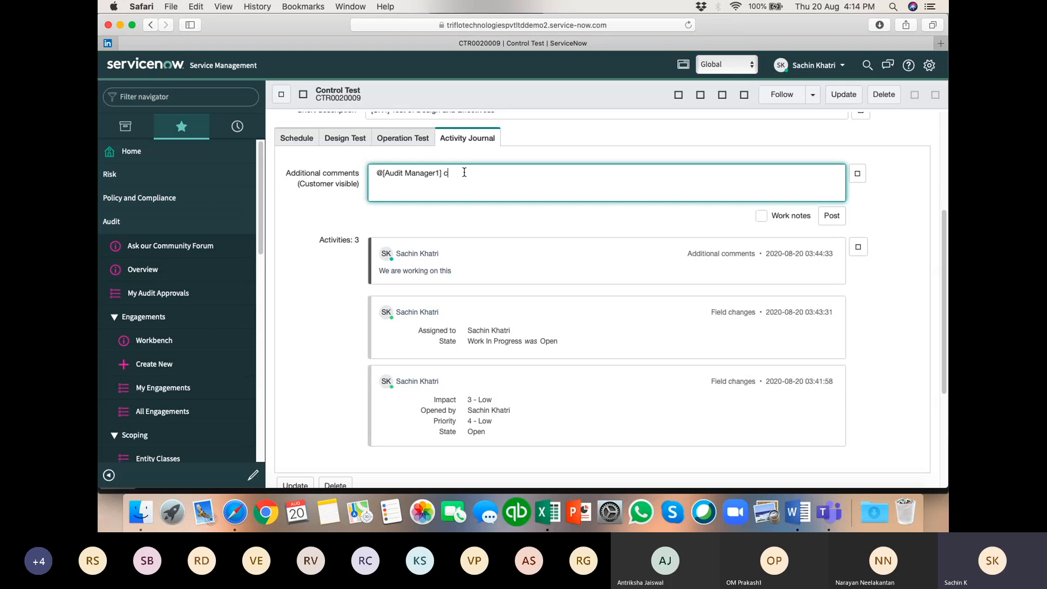
{"action": "type", "text": "an you help me out?"}
{"action": "left_click", "coordinate": [832, 216]}
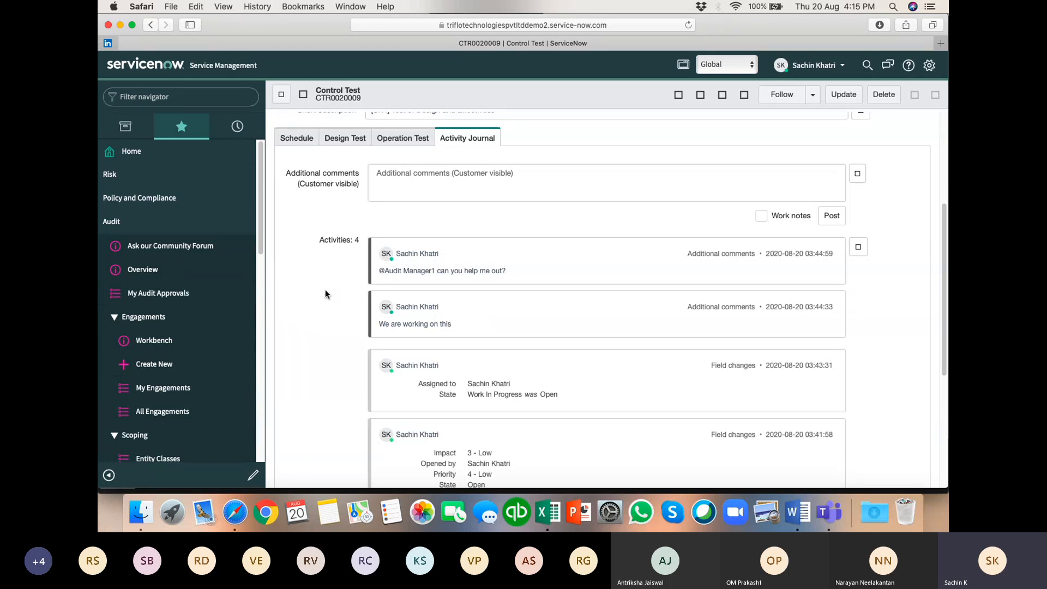
Set the control test's design effectiveness to Effective and enter the design results "Control is in place".
{"action": "scroll", "coordinate": [485, 224], "scroll_direction": "up", "scroll_amount": 3}
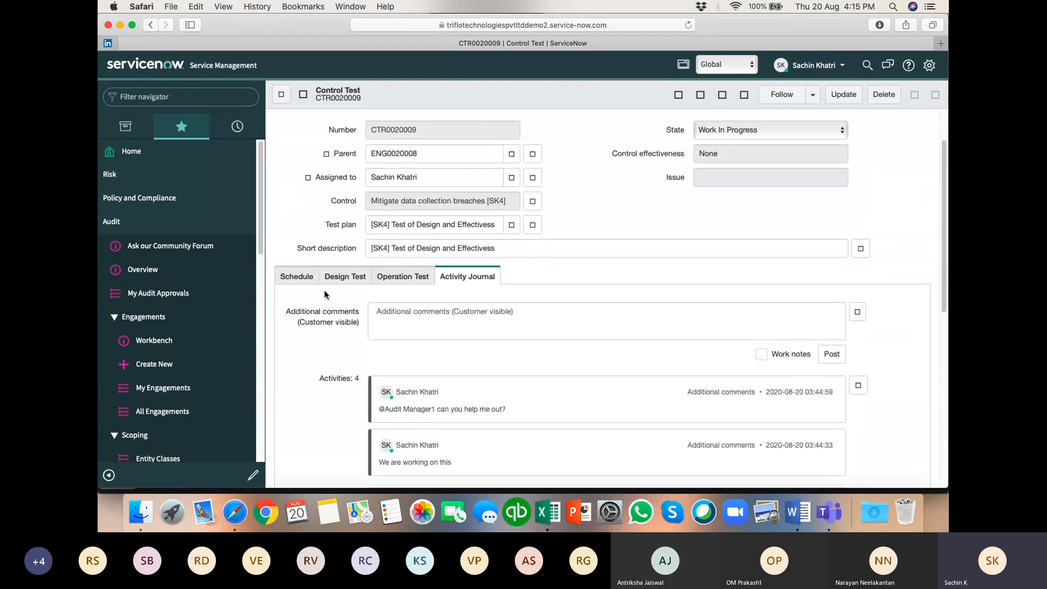
{"action": "left_click", "coordinate": [343, 277]}
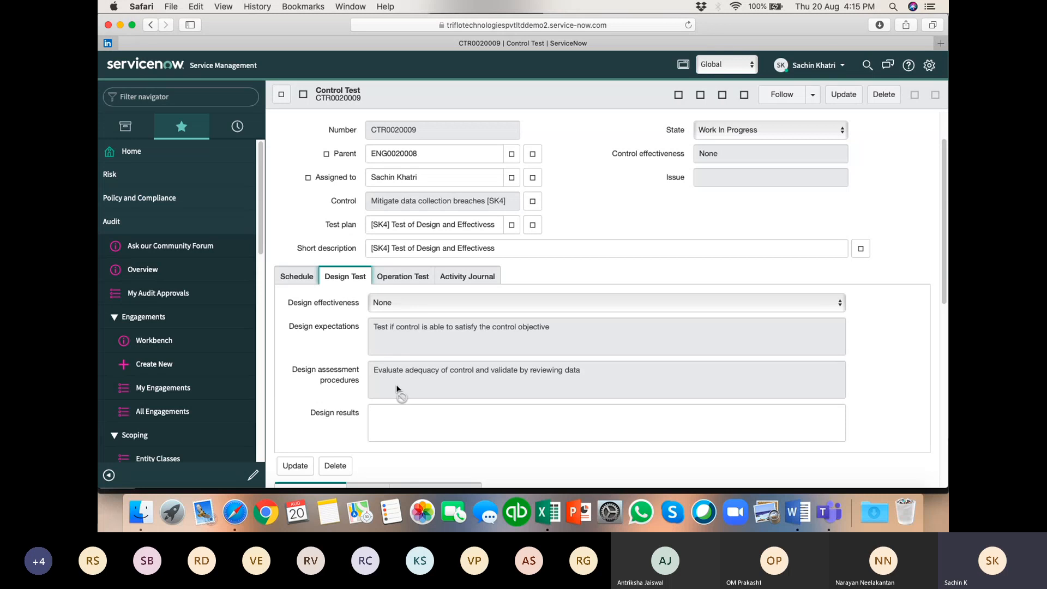
{"action": "left_click", "coordinate": [391, 427]}
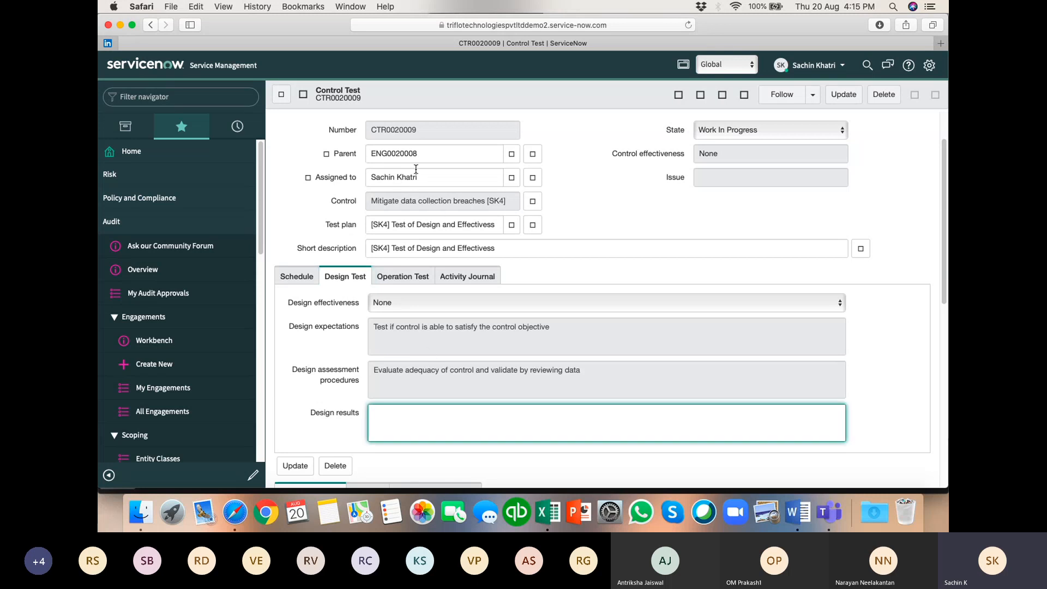
{"action": "left_click", "coordinate": [415, 303]}
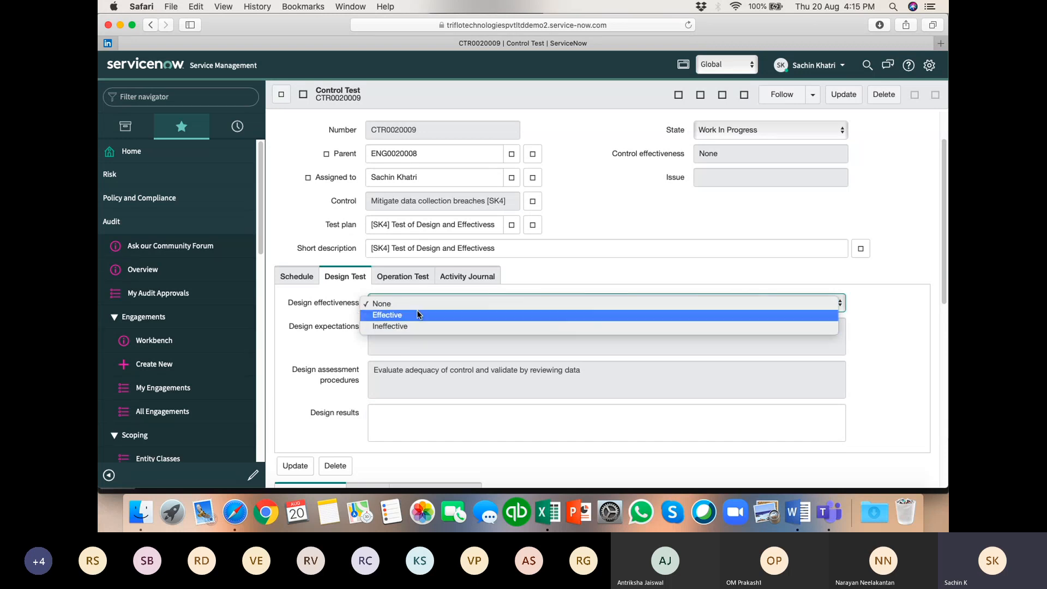
{"action": "left_click", "coordinate": [417, 312]}
{"action": "left_click", "coordinate": [426, 413]}
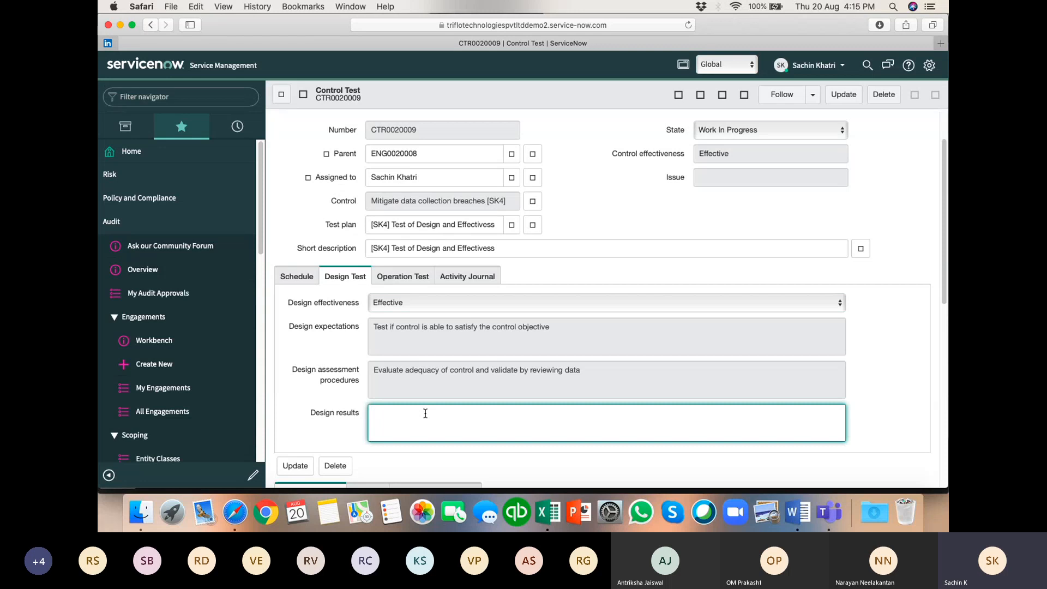
{"action": "type", "text": "Control is in place"}
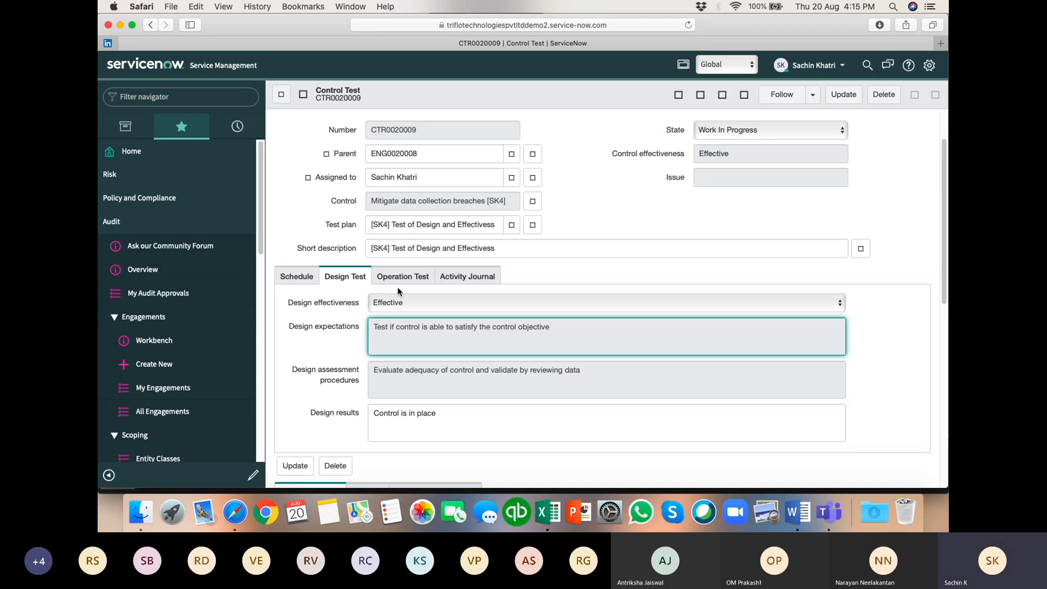
Set the control test's operation effectiveness to Ineffective and enter the operation results "SOPs are not followed".
{"action": "left_click", "coordinate": [413, 278]}
{"action": "left_click", "coordinate": [457, 302]}
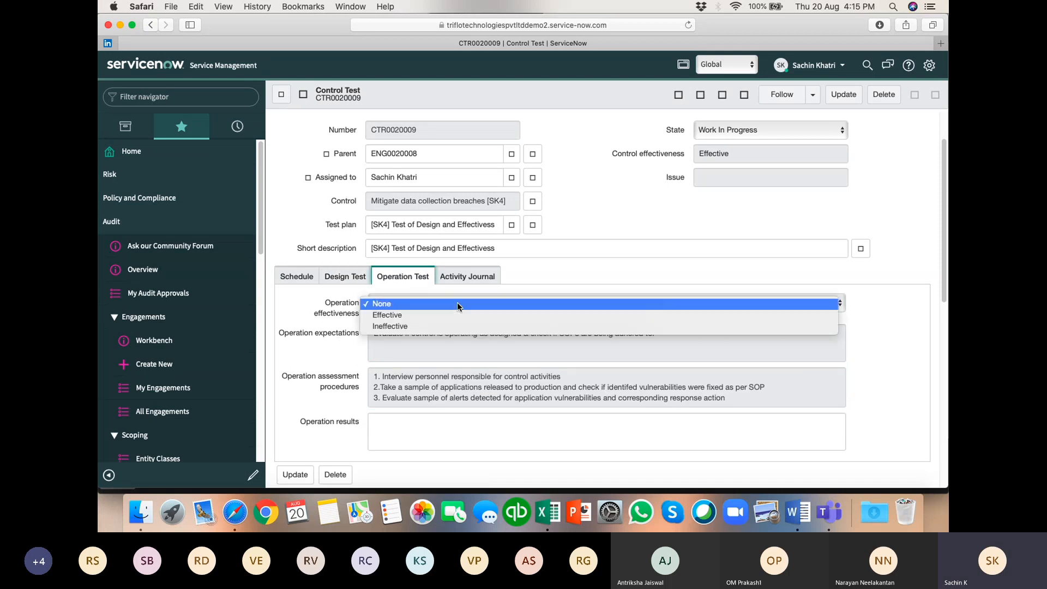
{"action": "key", "text": "Escape"}
{"action": "left_click", "coordinate": [414, 322]}
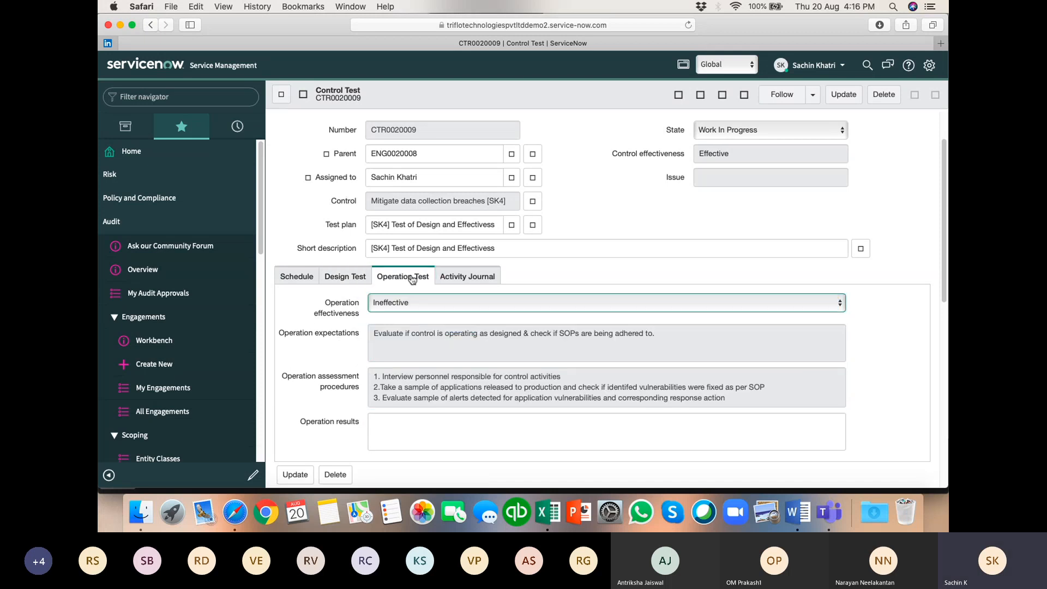
{"action": "left_click", "coordinate": [425, 432]}
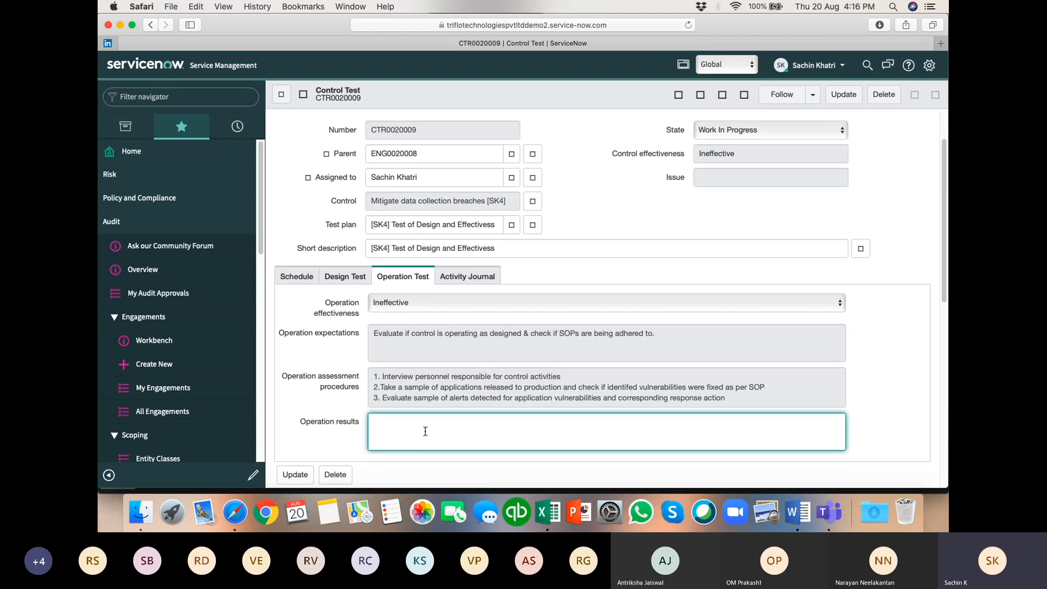
{"action": "type", "text": "SOPs are not followed"}
{"action": "left_click", "coordinate": [341, 437]}
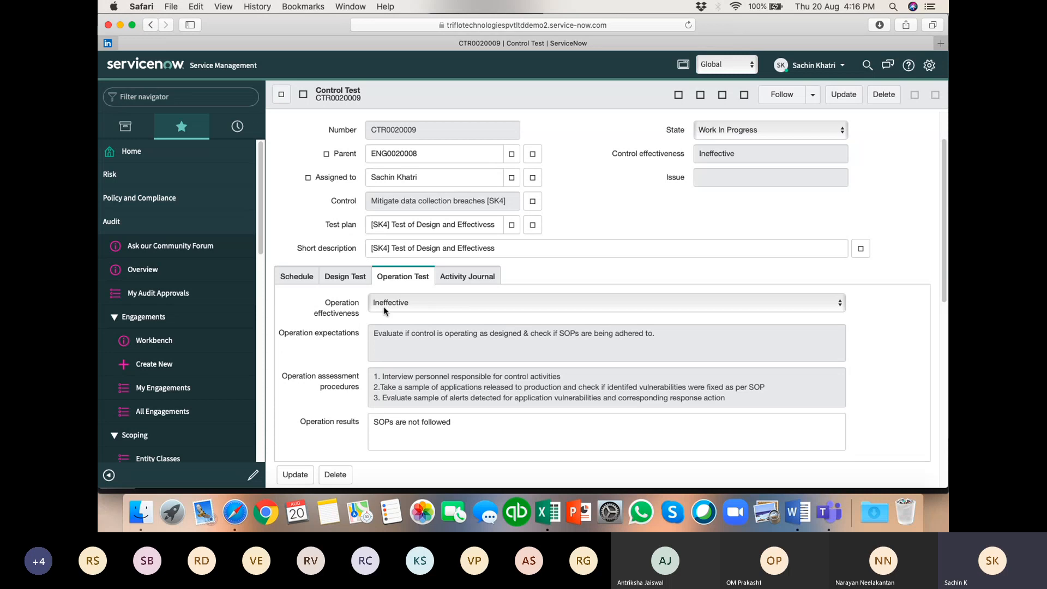
{"action": "left_click", "coordinate": [341, 279]}
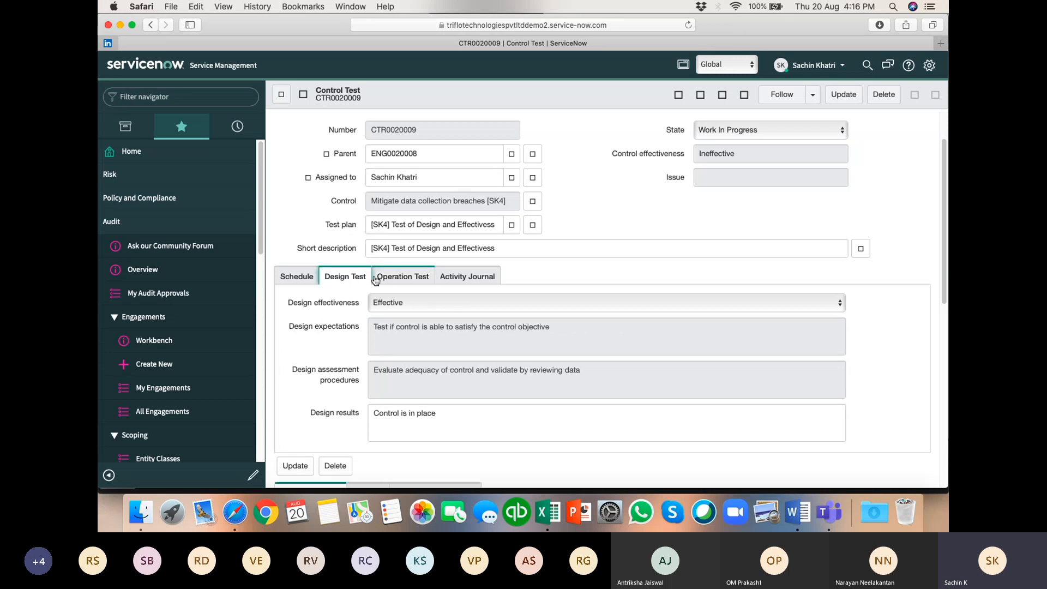
{"action": "left_click", "coordinate": [391, 277]}
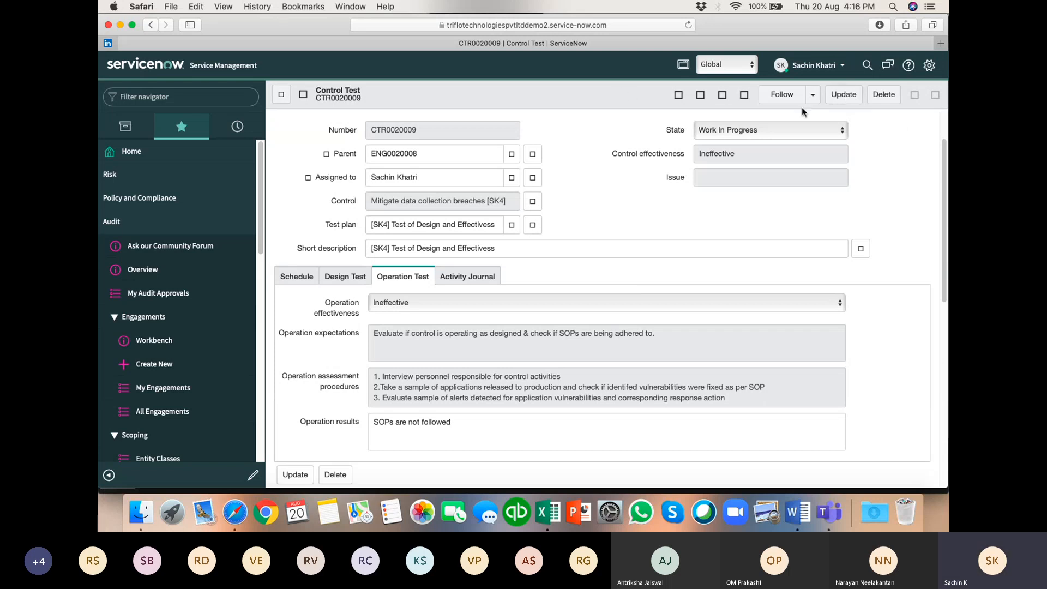
Set the control test's state to Closed Complete and save the record.
{"action": "left_click", "coordinate": [739, 134]}
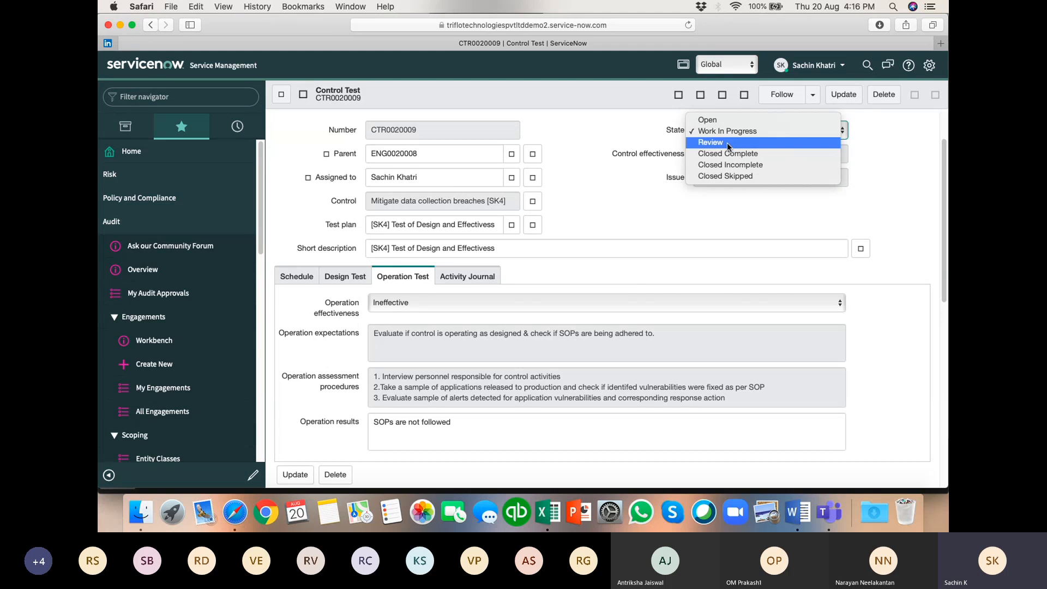
{"action": "left_click", "coordinate": [728, 145]}
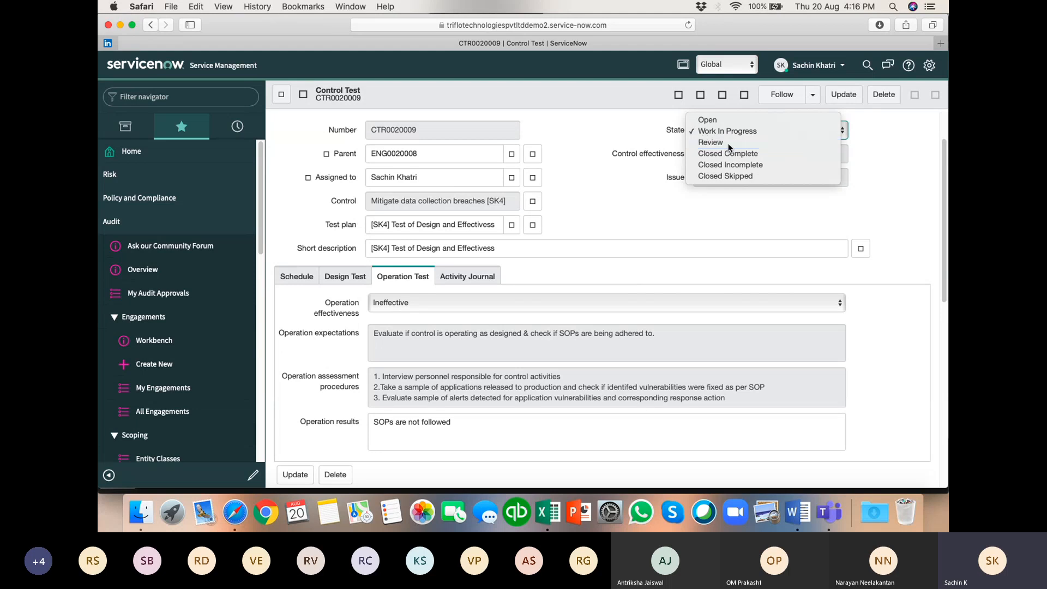
{"action": "left_click", "coordinate": [844, 95]}
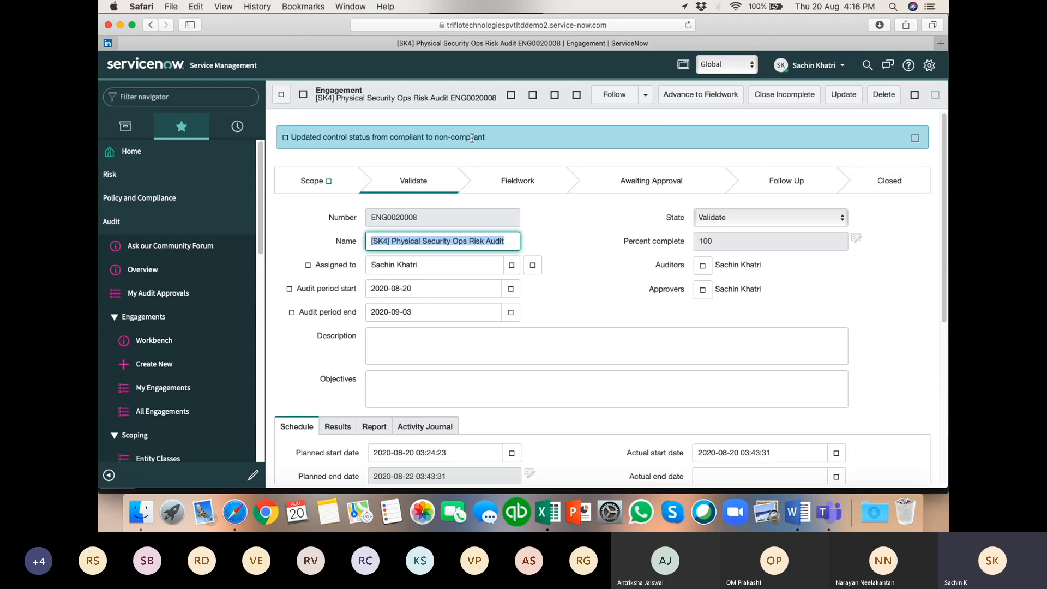
Check the engagement's audit task and advance the engagement to Fieldwork.
{"action": "left_click", "coordinate": [861, 316]}
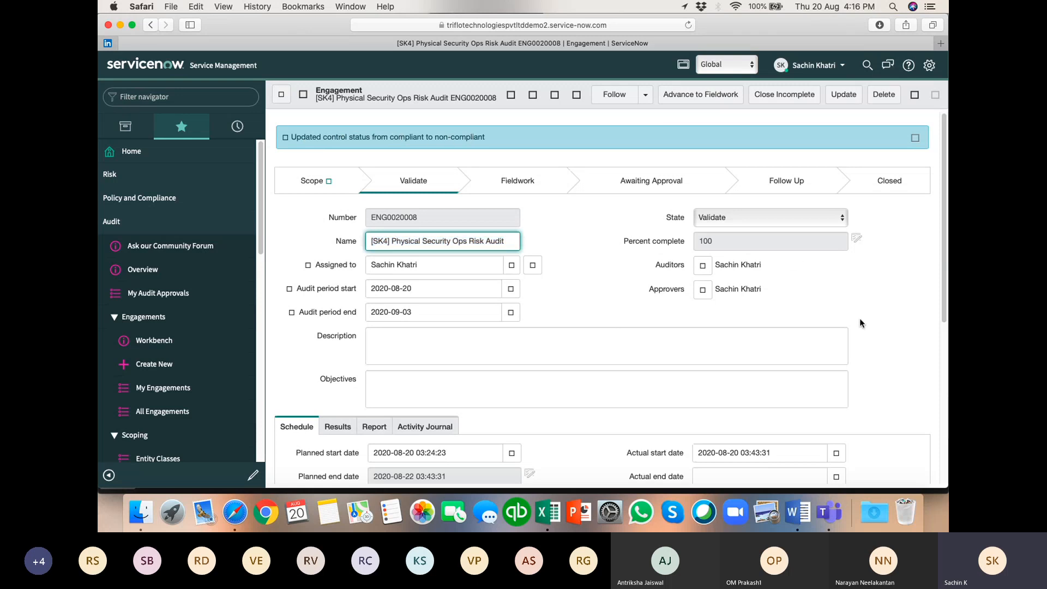
{"action": "scroll", "coordinate": [878, 299], "scroll_direction": "down", "scroll_amount": 10}
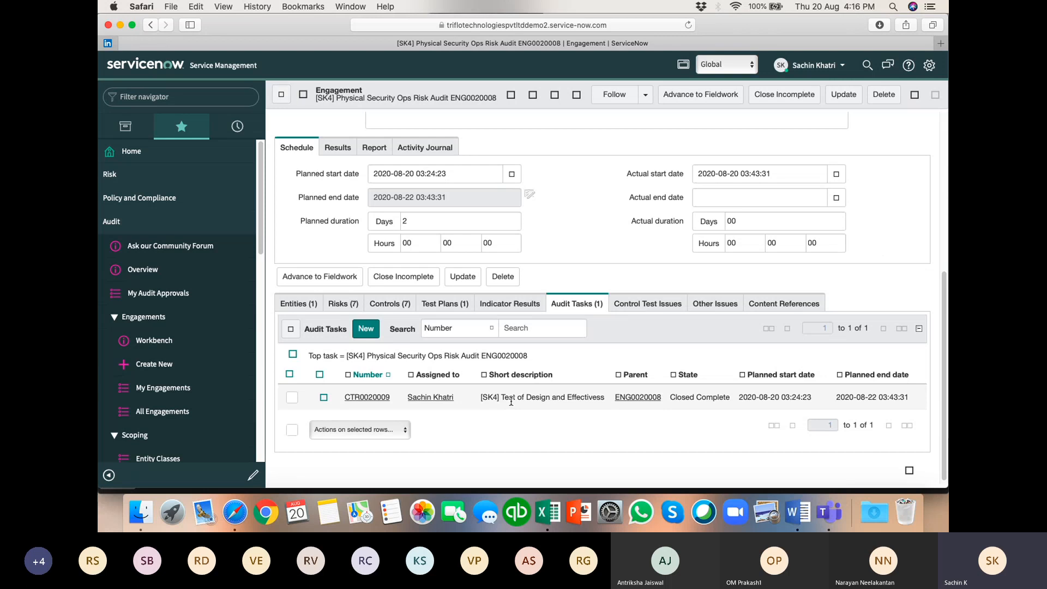
{"action": "scroll", "coordinate": [567, 167], "scroll_direction": "up", "scroll_amount": 5}
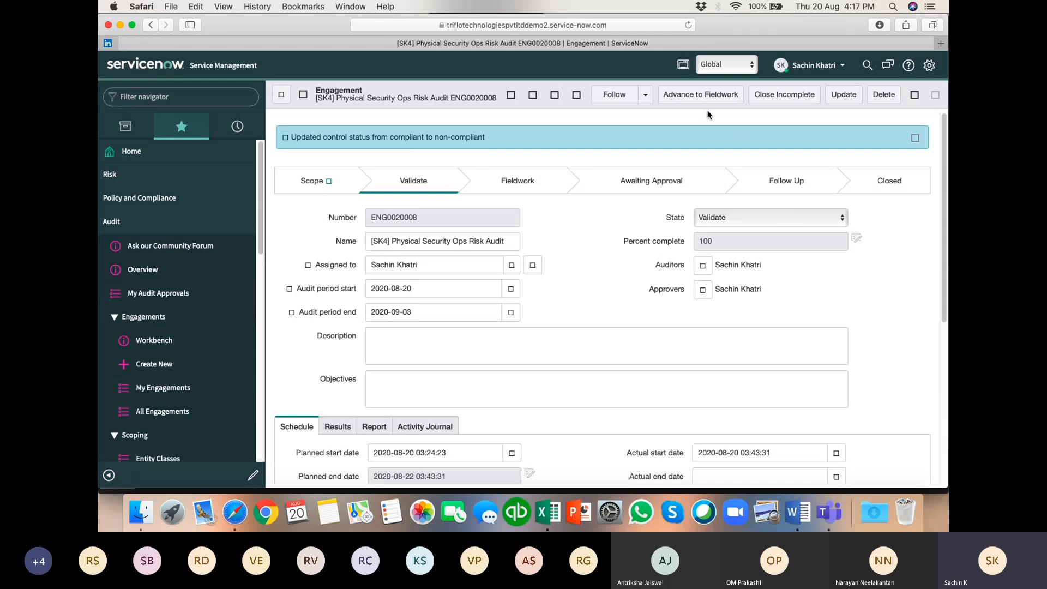
{"action": "left_click", "coordinate": [702, 96]}
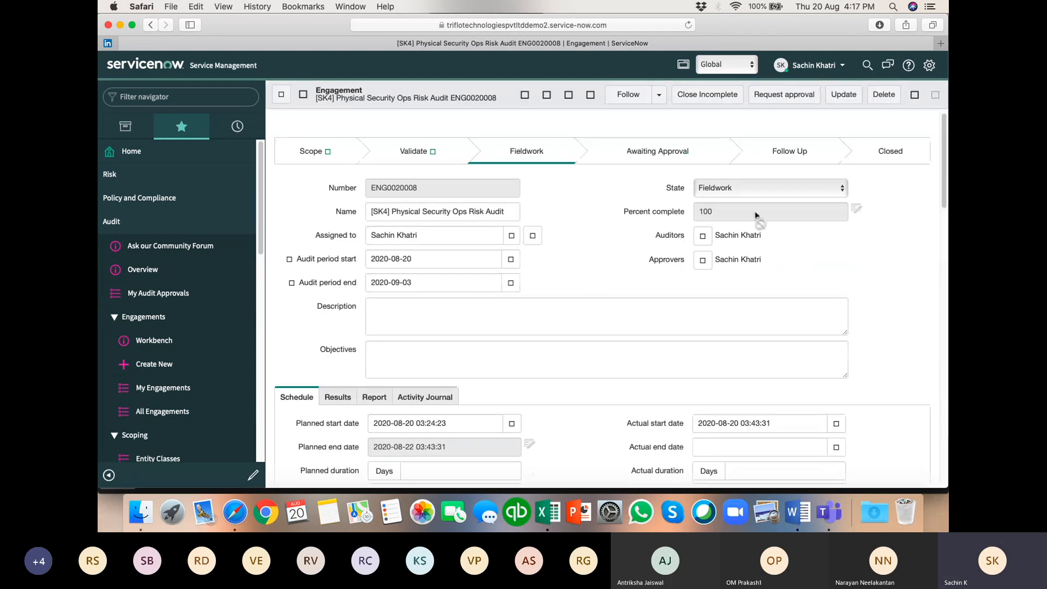
Open the risk "[SK4] Compromise of Applications due to vulnerability exploitation" from the engagement's related risks.
{"action": "left_click", "coordinate": [877, 262]}
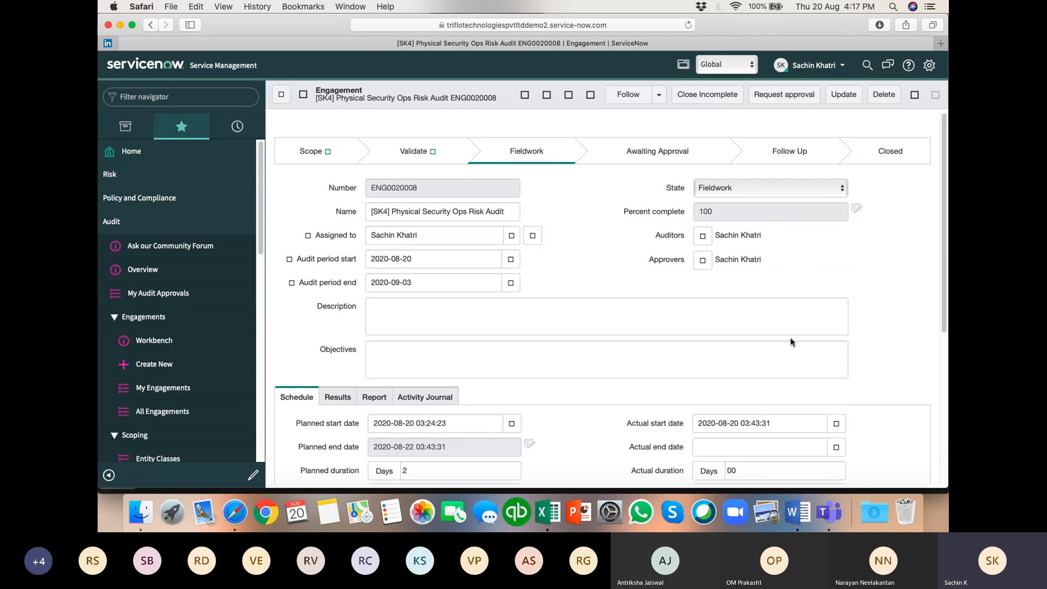
{"action": "scroll", "coordinate": [790, 337], "scroll_direction": "down", "scroll_amount": 5}
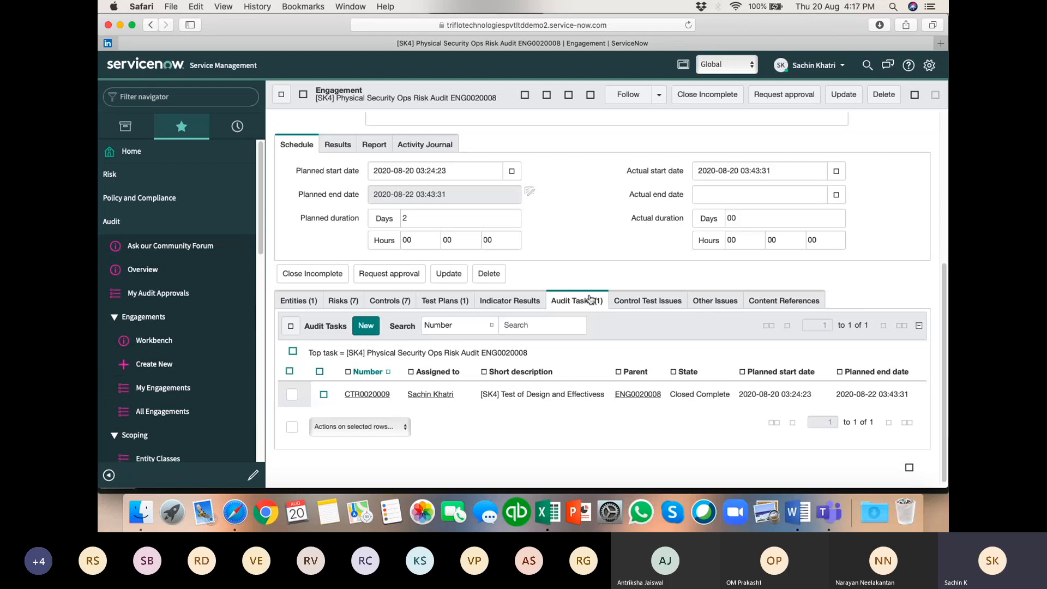
{"action": "scroll", "coordinate": [589, 299], "scroll_direction": "up", "scroll_amount": 5}
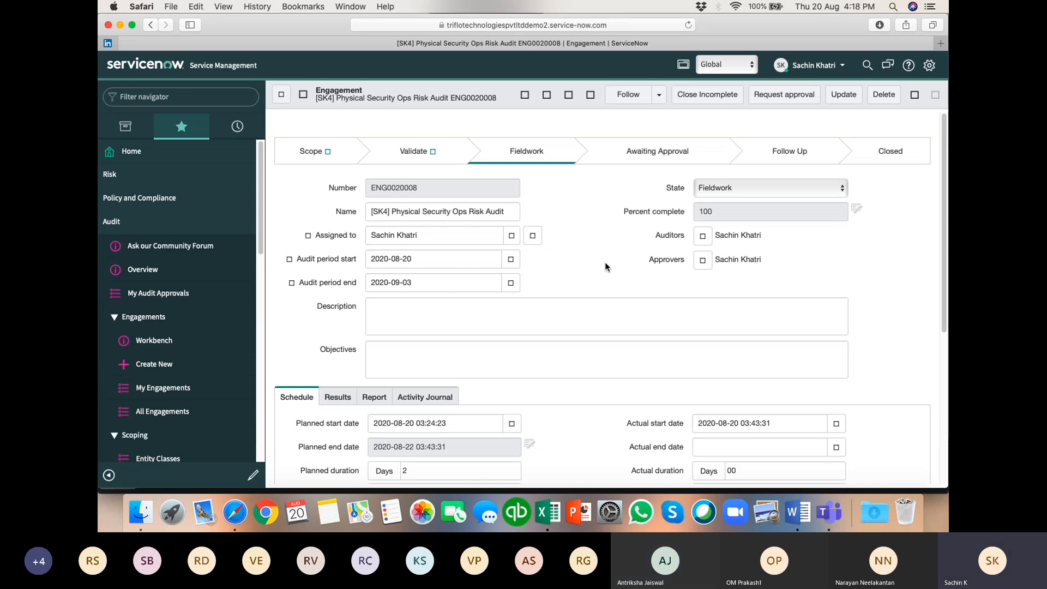
{"action": "scroll", "coordinate": [605, 265], "scroll_direction": "down", "scroll_amount": 5}
{"action": "left_click", "coordinate": [344, 303]}
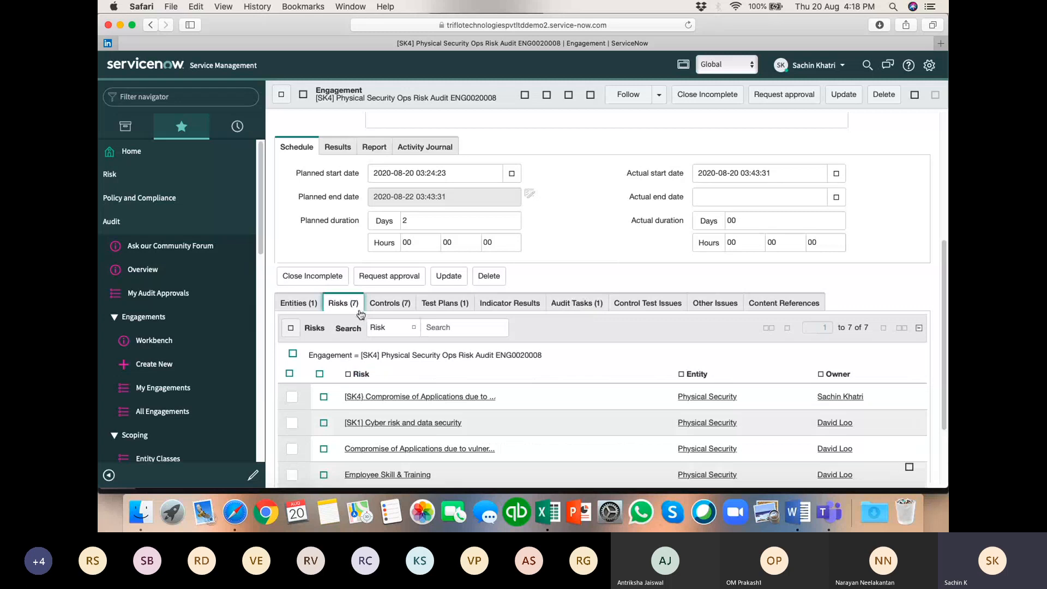
{"action": "scroll", "coordinate": [575, 343], "scroll_direction": "down", "scroll_amount": 3}
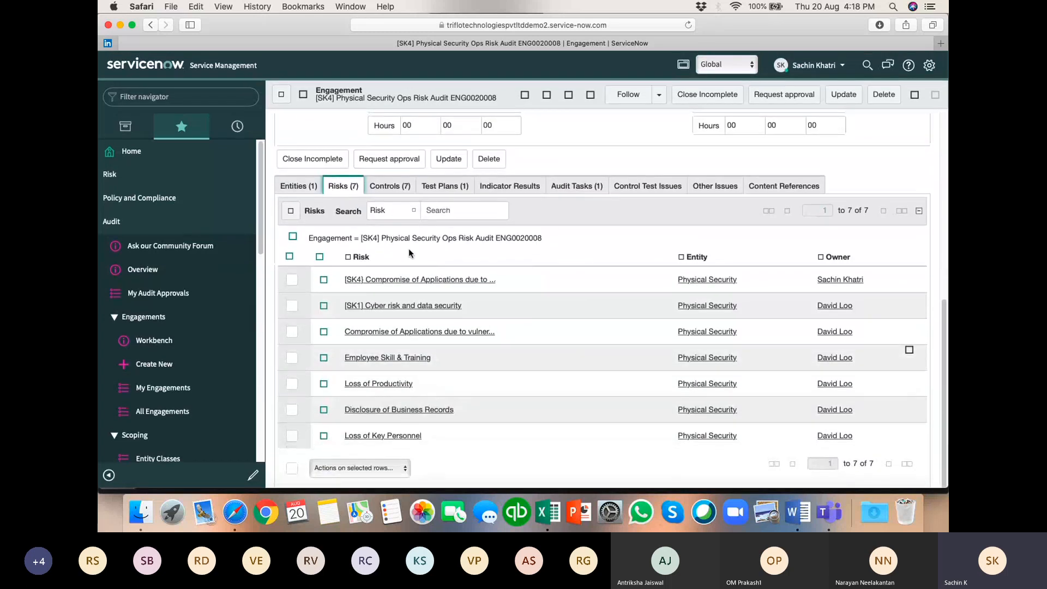
{"action": "left_click", "coordinate": [391, 279]}
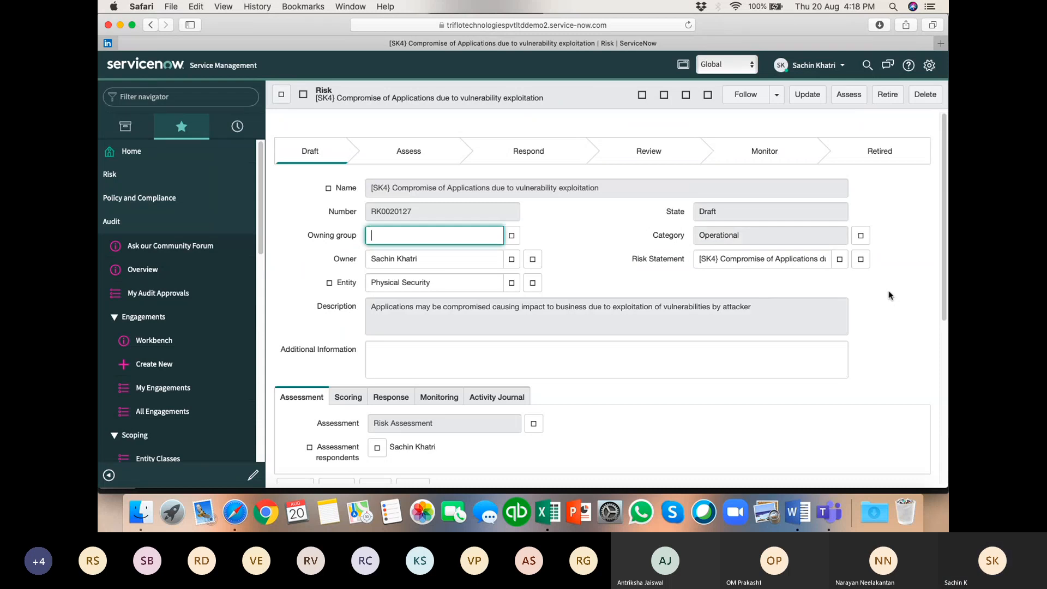
Examine the risk's related controls and their statuses, along with its monitoring compliance percentages, failure factors and calculated risk factor.
{"action": "scroll", "coordinate": [888, 296], "scroll_direction": "down", "scroll_amount": 3}
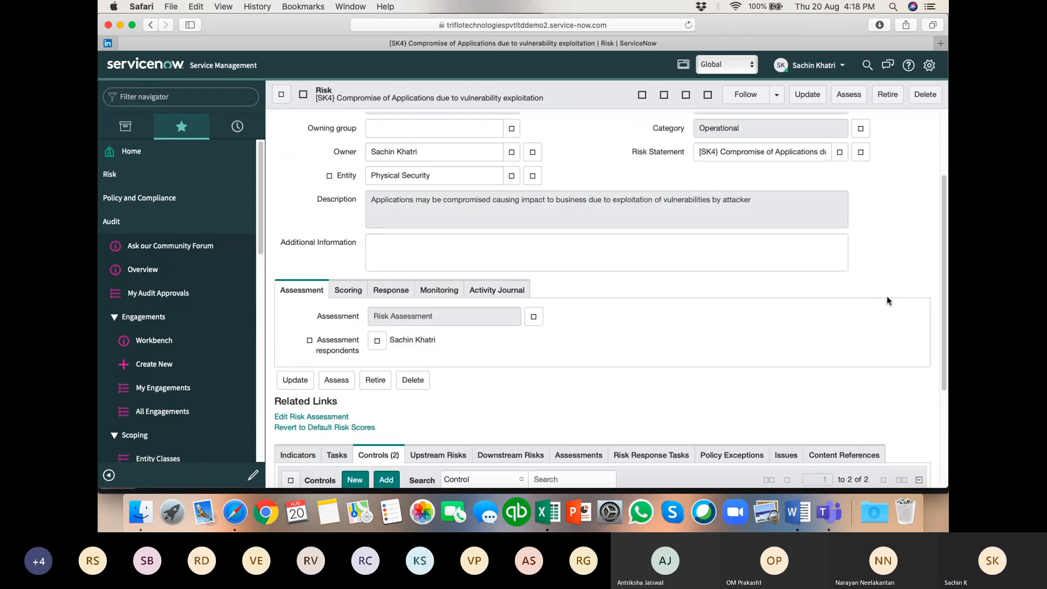
{"action": "scroll", "coordinate": [887, 296], "scroll_direction": "down", "scroll_amount": 3}
{"action": "scroll", "coordinate": [888, 295], "scroll_direction": "down", "scroll_amount": 2}
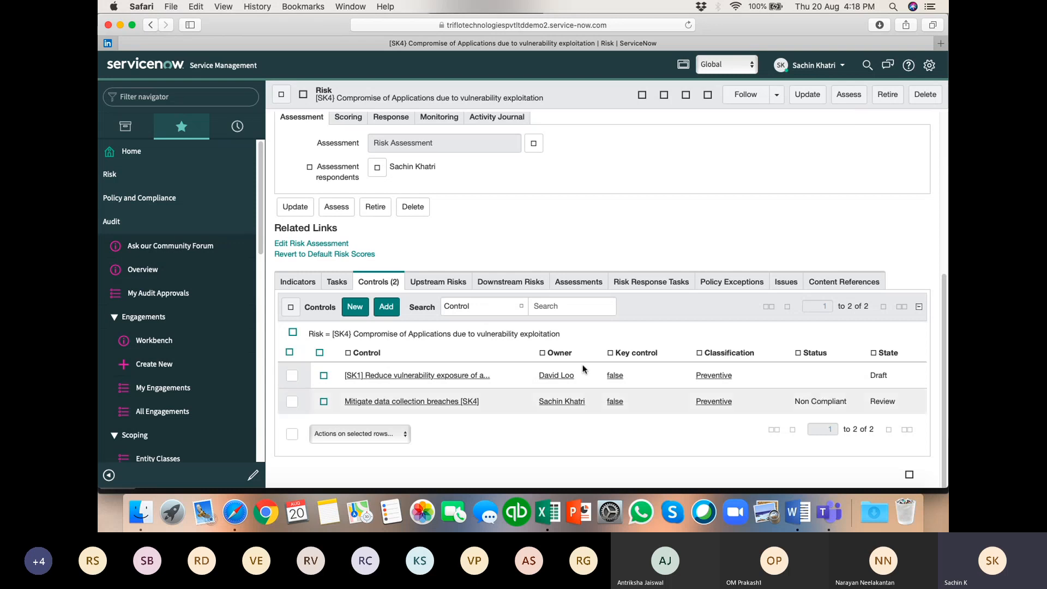
{"action": "scroll", "coordinate": [568, 359], "scroll_direction": "up", "scroll_amount": 3}
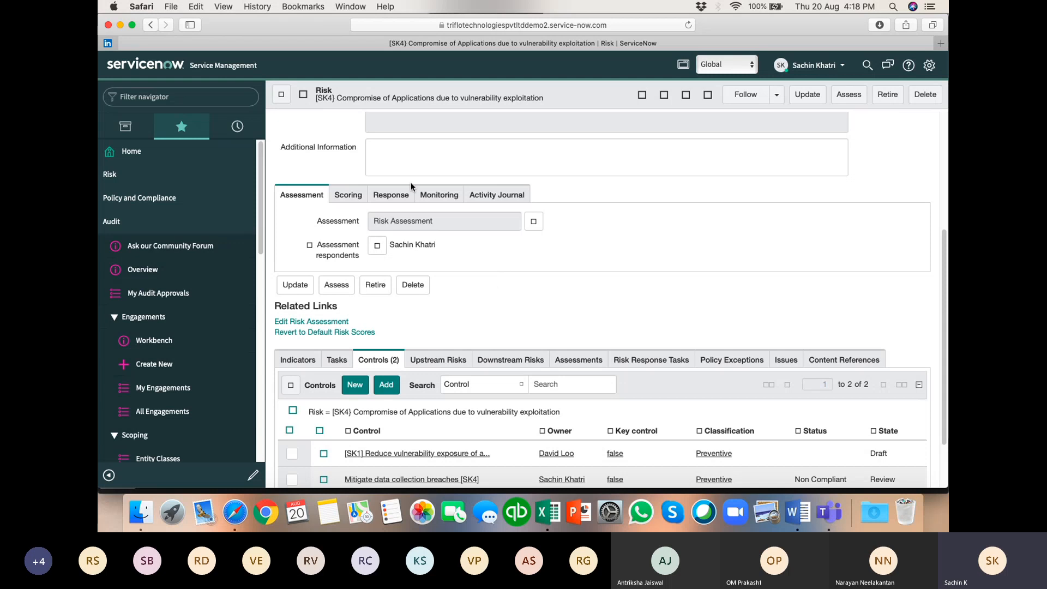
{"action": "left_click", "coordinate": [432, 198]}
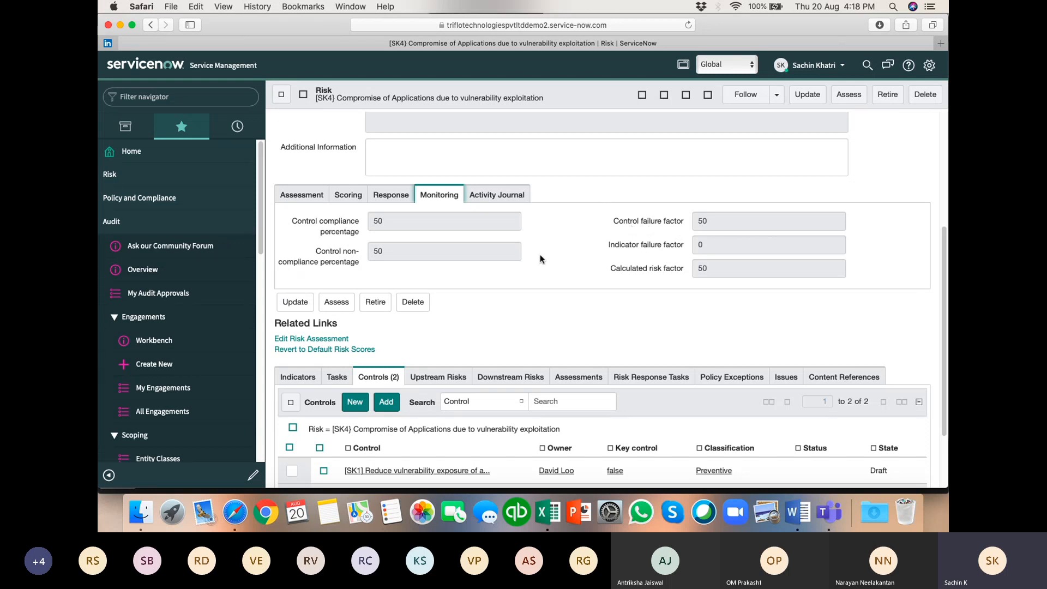
{"action": "scroll", "coordinate": [548, 266], "scroll_direction": "down", "scroll_amount": 3}
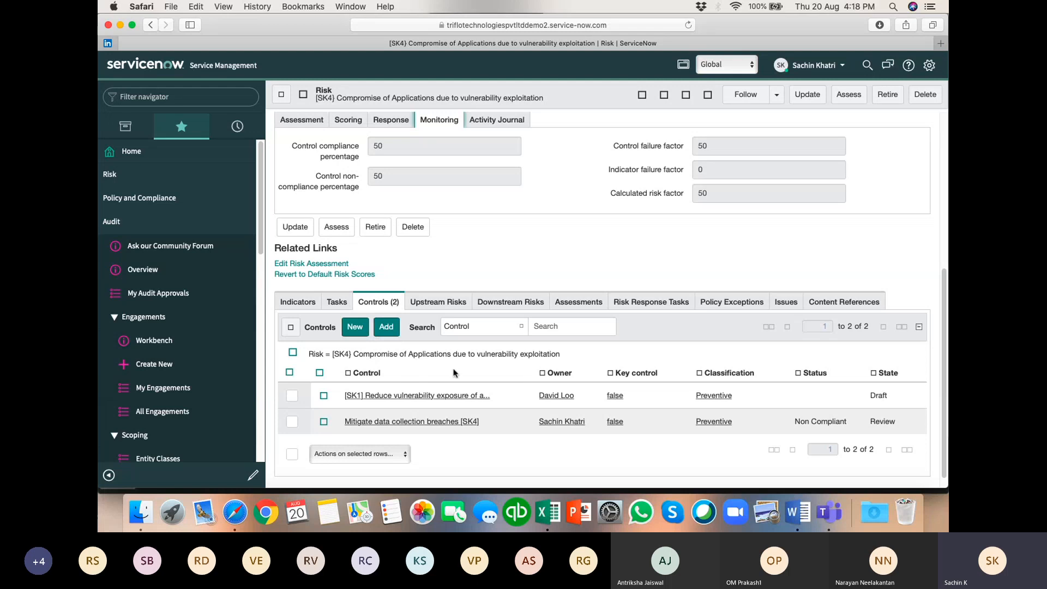
{"action": "scroll", "coordinate": [520, 257], "scroll_direction": "up", "scroll_amount": 3}
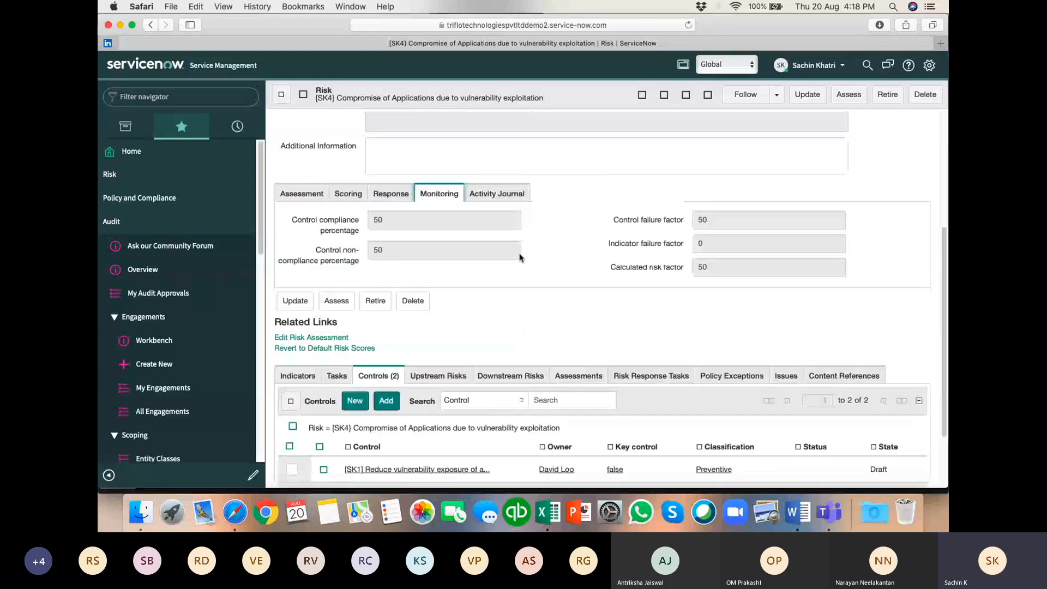
{"action": "scroll", "coordinate": [505, 258], "scroll_direction": "up", "scroll_amount": 1}
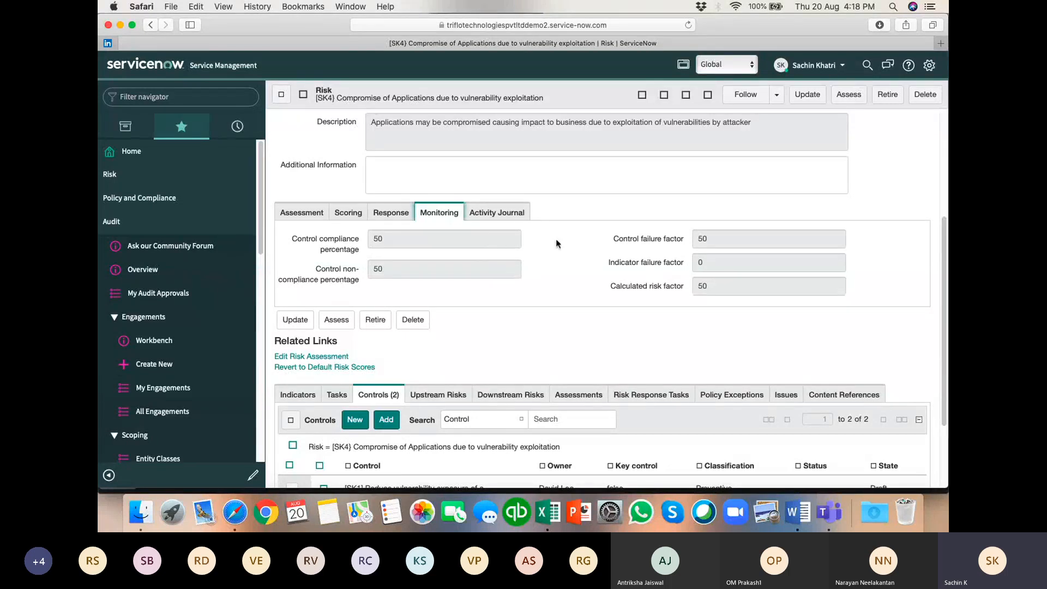
{"action": "scroll", "coordinate": [653, 287], "scroll_direction": "down", "scroll_amount": 4}
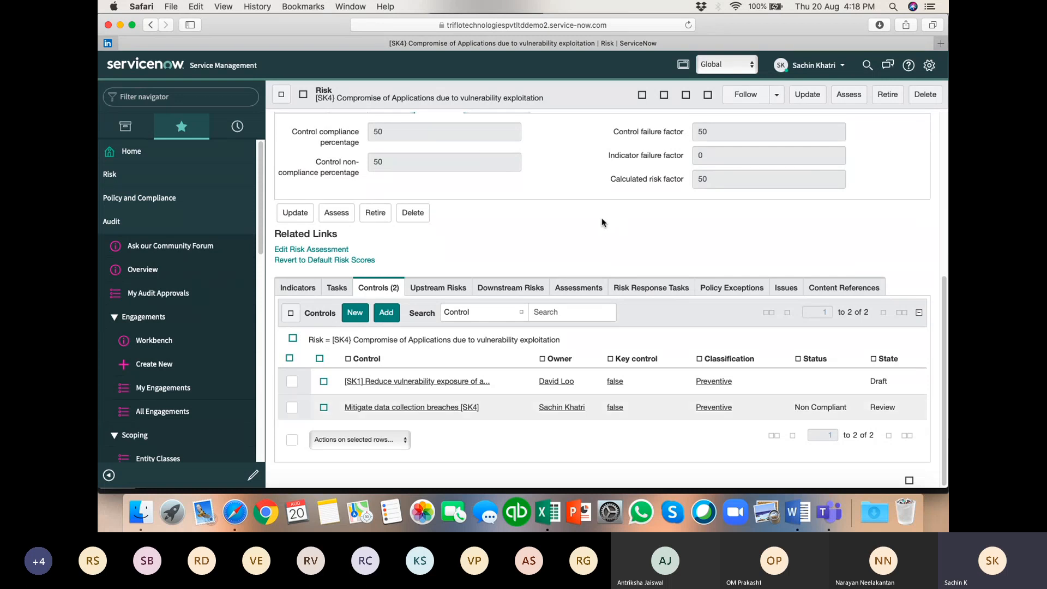
{"action": "scroll", "coordinate": [601, 218], "scroll_direction": "up", "scroll_amount": 3}
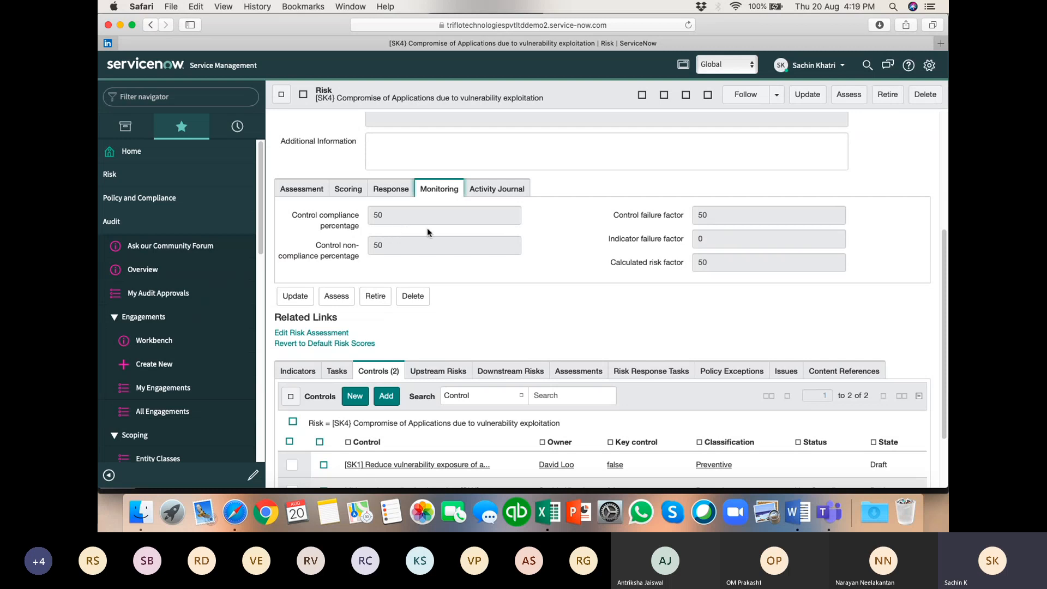
{"action": "scroll", "coordinate": [561, 252], "scroll_direction": "up", "scroll_amount": 2}
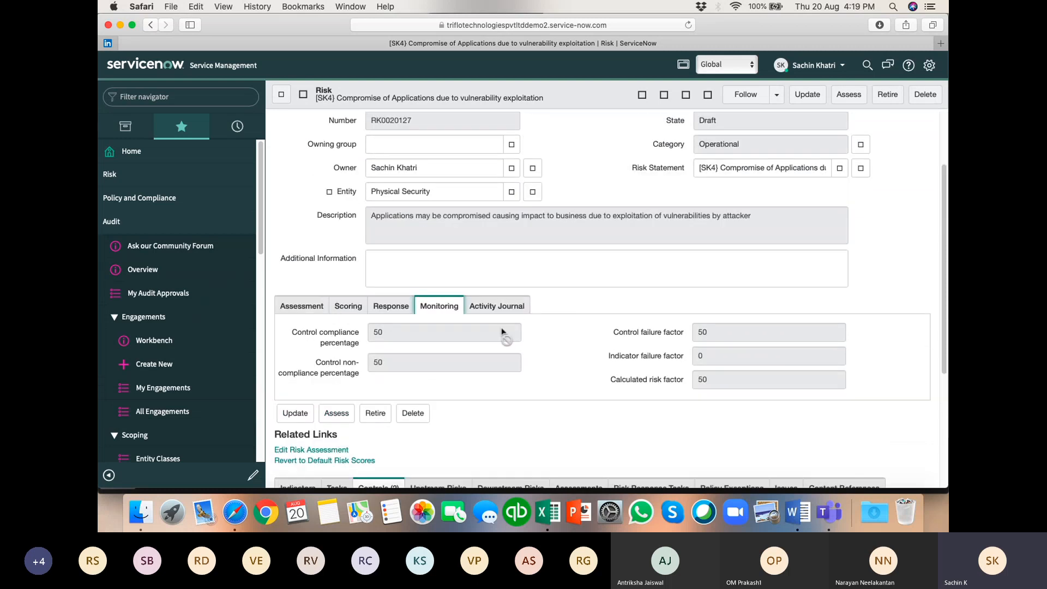
Examine the risk's scoring, comparing its inherent, residual and calculated ALE values and scores.
{"action": "left_click", "coordinate": [348, 306]}
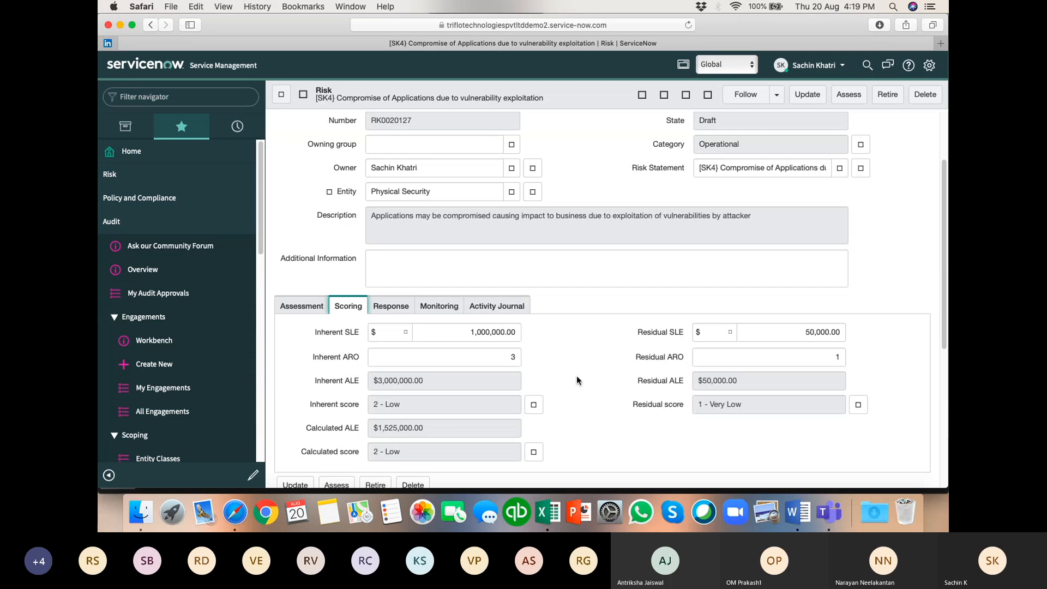
{"action": "scroll", "coordinate": [577, 377], "scroll_direction": "down", "scroll_amount": 2}
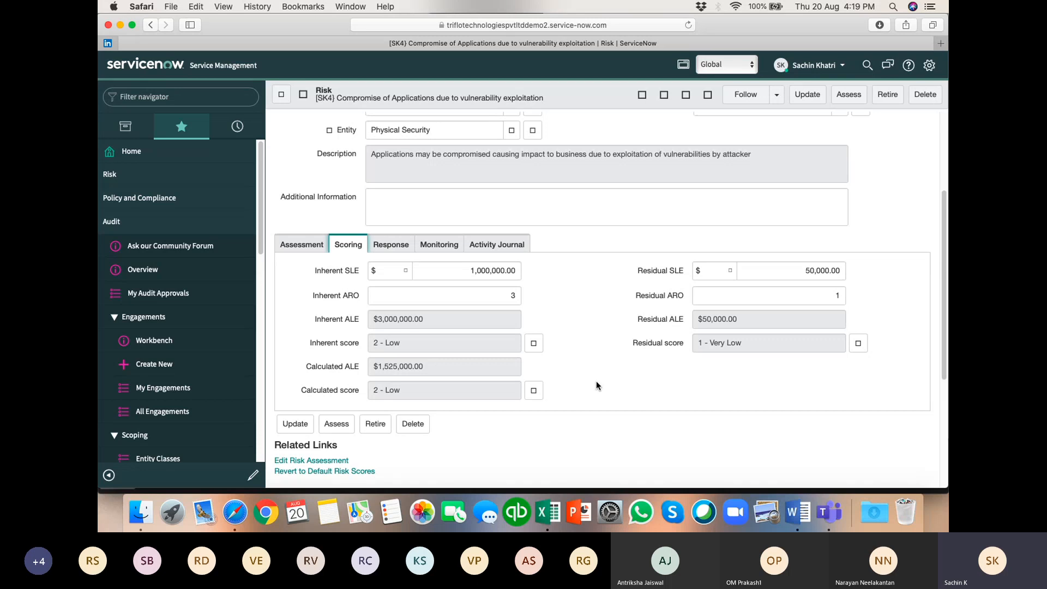
{"action": "scroll", "coordinate": [644, 266], "scroll_direction": "up", "scroll_amount": 5}
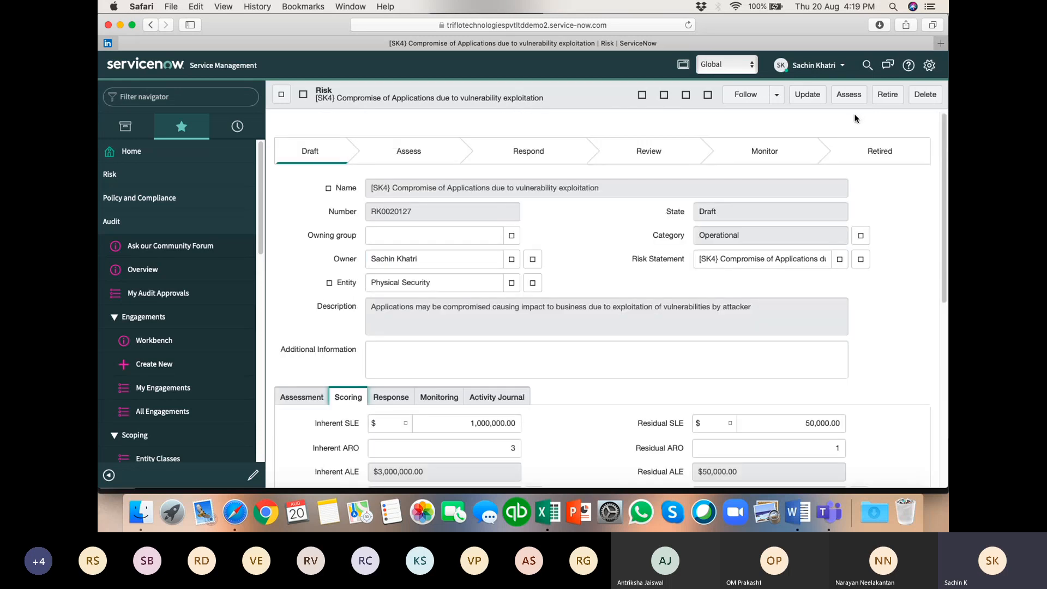
Move the risk from Draft to Assess to generate its risk assessment, and check the assigned assessment respondents.
{"action": "left_click", "coordinate": [850, 96]}
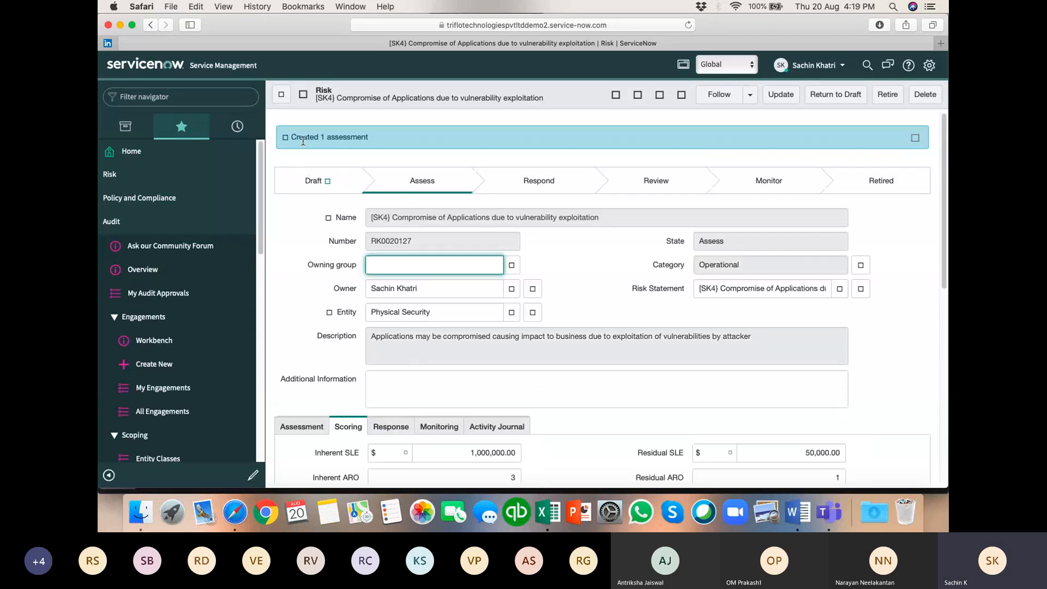
{"action": "scroll", "coordinate": [307, 257], "scroll_direction": "down", "scroll_amount": 3}
{"action": "scroll", "coordinate": [307, 259], "scroll_direction": "down", "scroll_amount": 1}
{"action": "left_click", "coordinate": [305, 259]}
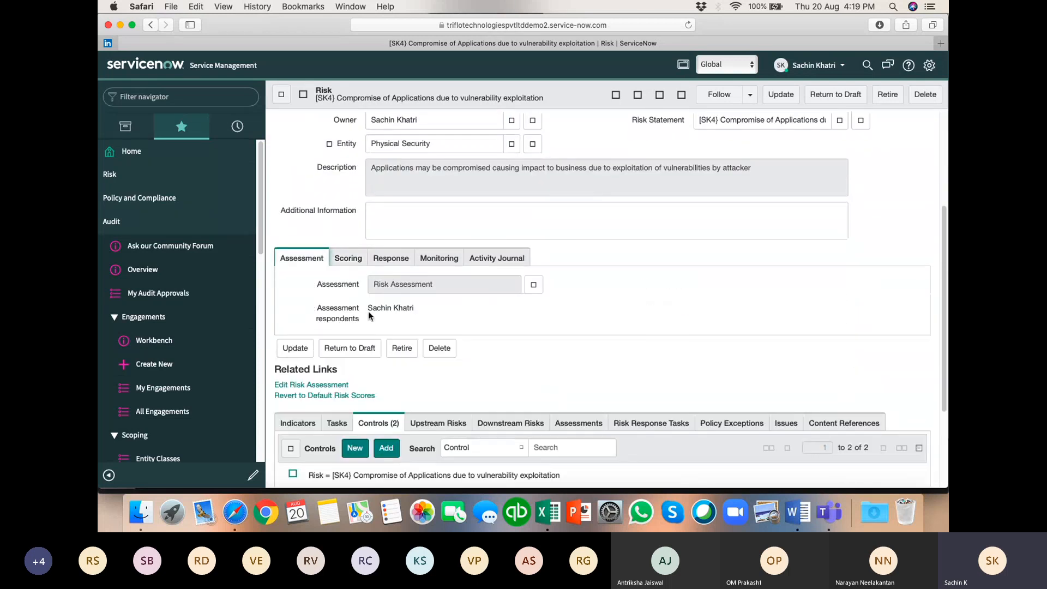
Open the Physical Security risk assessment that is ready to take from the Risk Register's own assessments.
{"action": "left_click", "coordinate": [113, 225]}
{"action": "left_click", "coordinate": [134, 178]}
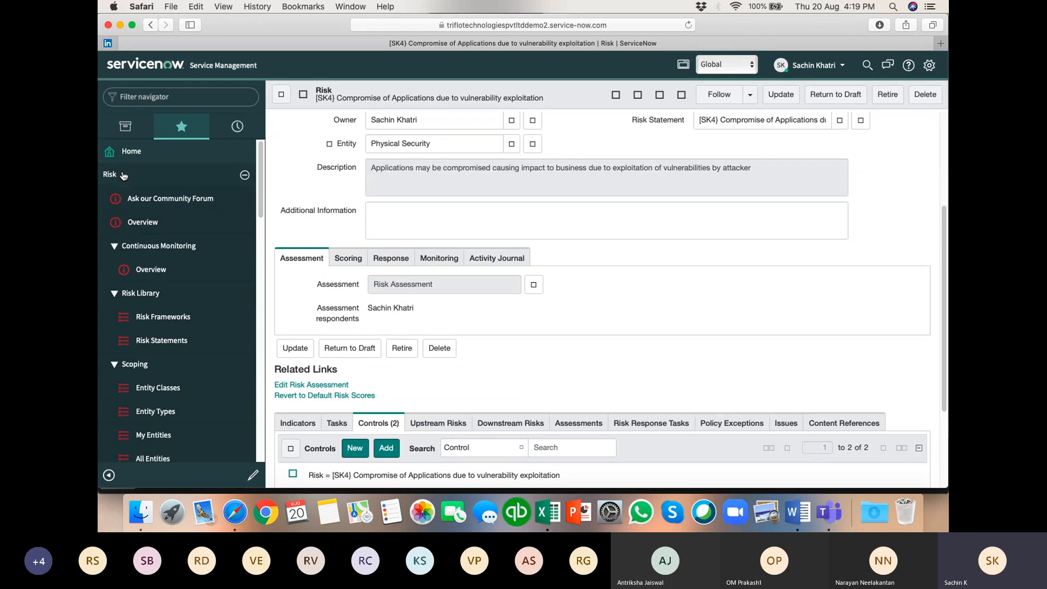
{"action": "scroll", "coordinate": [173, 266], "scroll_direction": "down", "scroll_amount": 4}
{"action": "scroll", "coordinate": [173, 266], "scroll_direction": "down", "scroll_amount": 6}
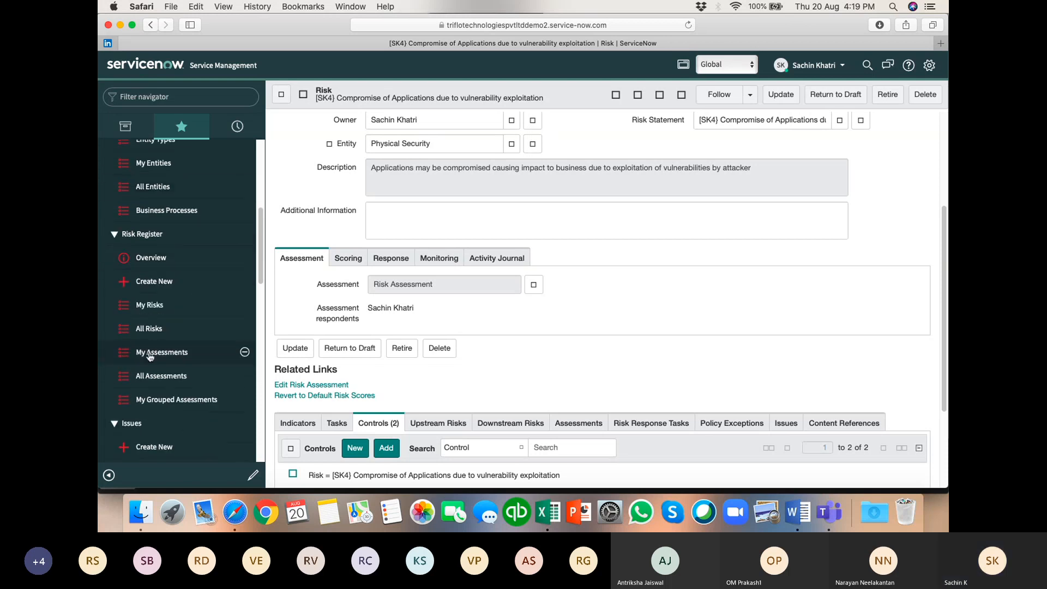
{"action": "left_click", "coordinate": [150, 354]}
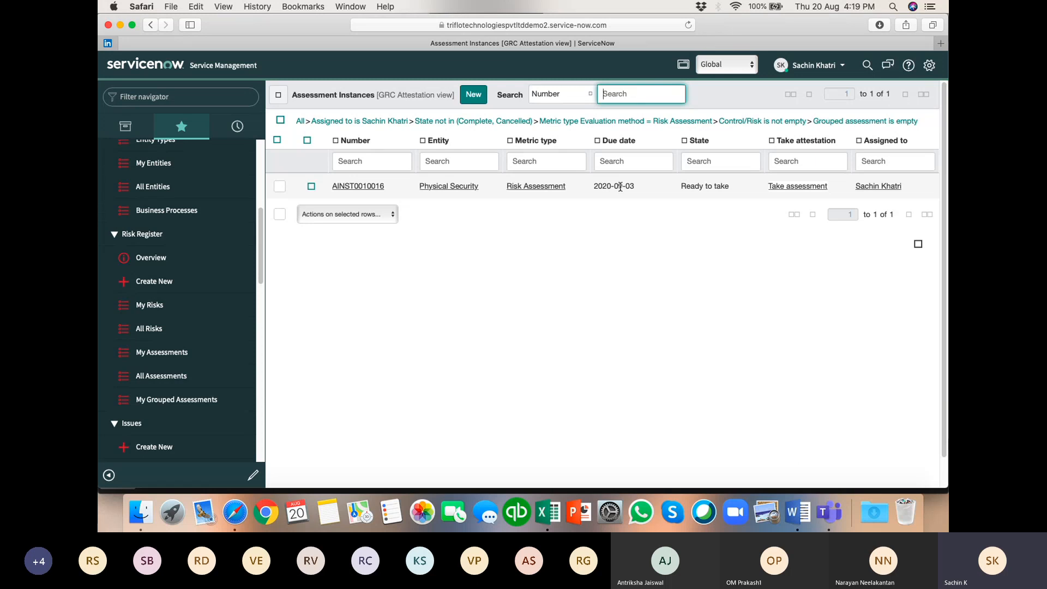
{"action": "left_click", "coordinate": [797, 187]}
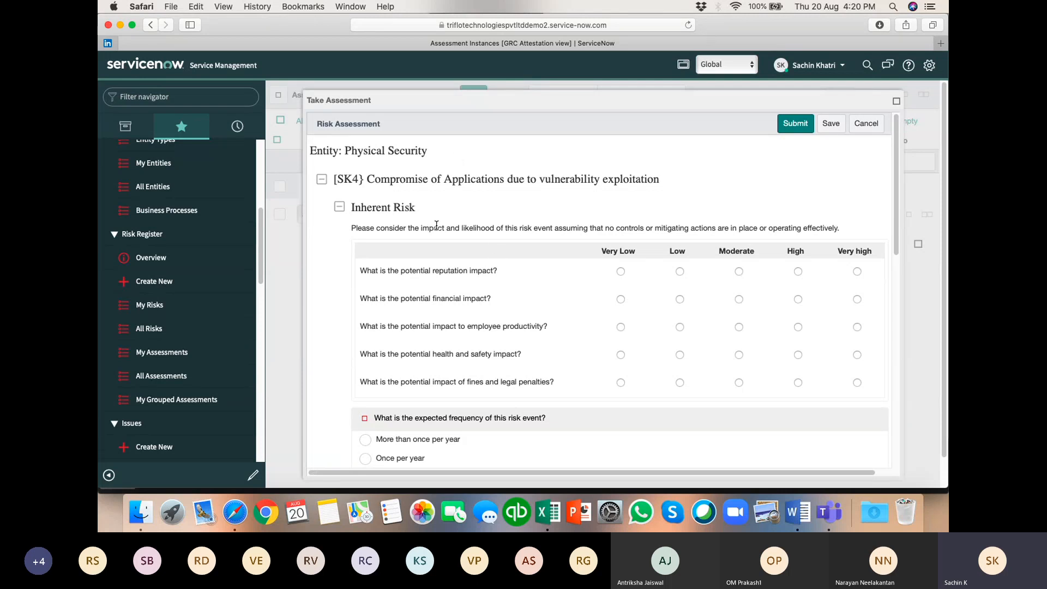
Rate inherent reputation, financial and fines impacts High, productivity and health and safety Moderate, and set the expected frequency to More than once per year.
{"action": "scroll", "coordinate": [527, 326], "scroll_direction": "down", "scroll_amount": 10}
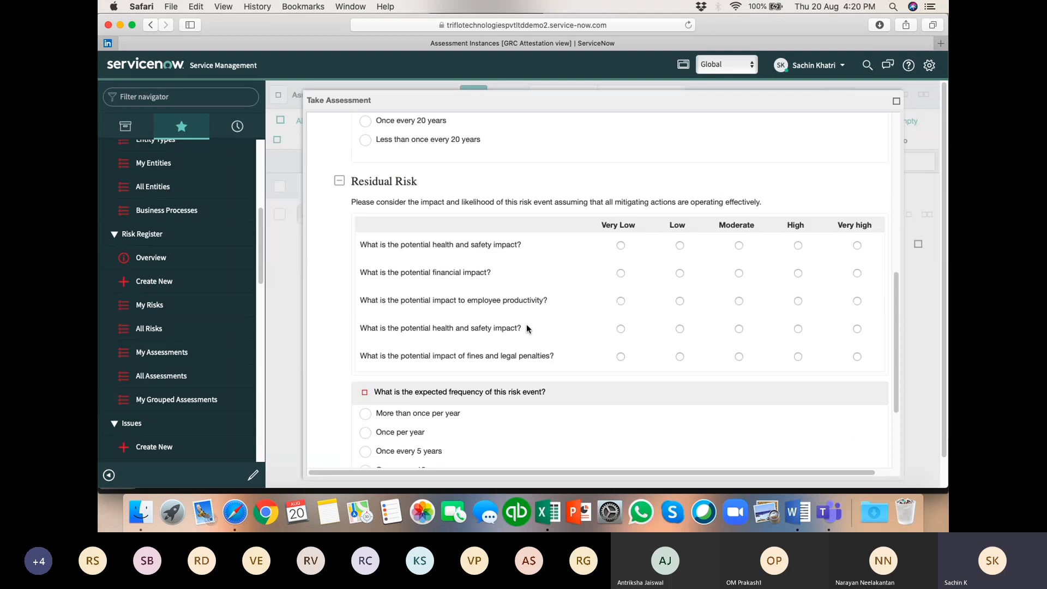
{"action": "scroll", "coordinate": [421, 274], "scroll_direction": "up", "scroll_amount": 10}
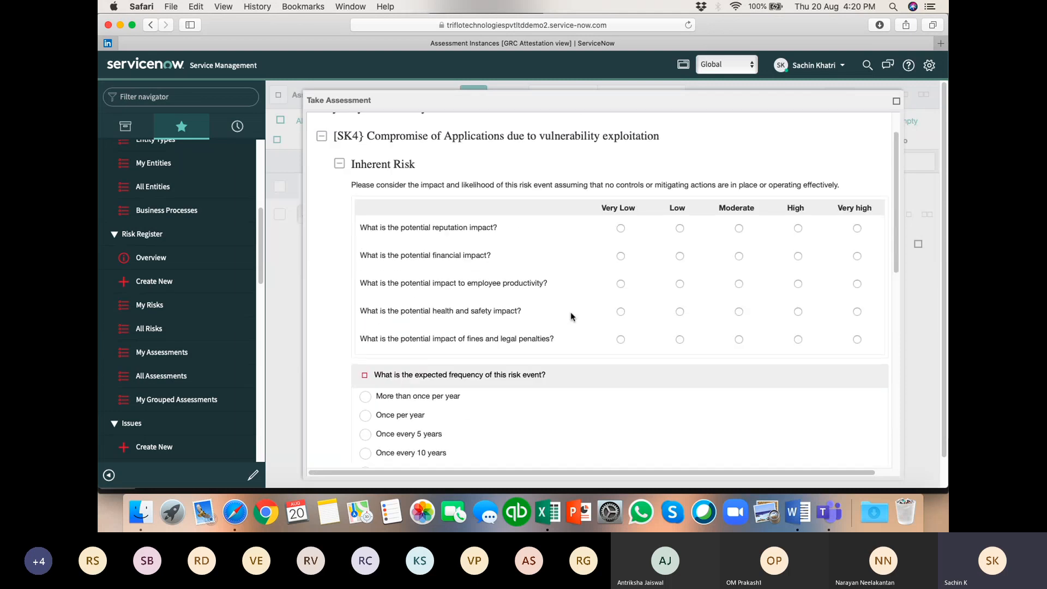
{"action": "scroll", "coordinate": [544, 283], "scroll_direction": "up", "scroll_amount": 1}
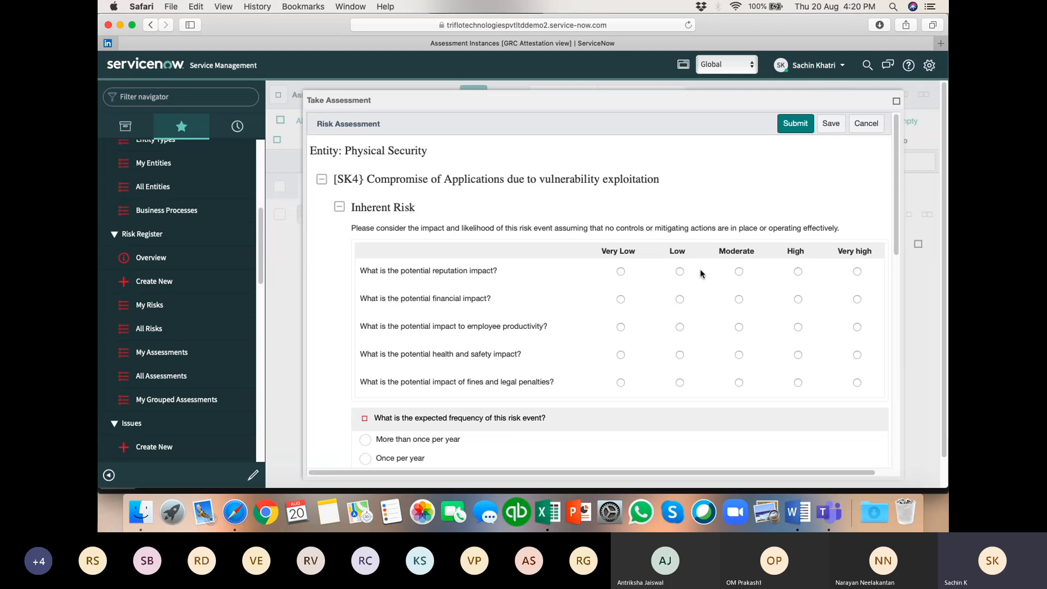
{"action": "left_click", "coordinate": [798, 271]}
{"action": "left_click", "coordinate": [798, 300]}
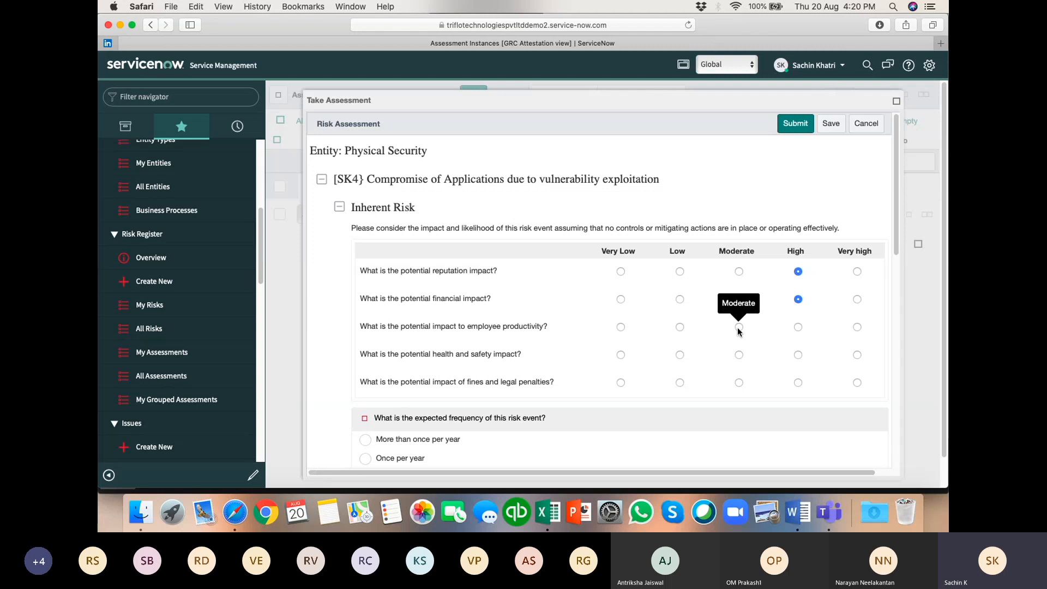
{"action": "left_click", "coordinate": [741, 330]}
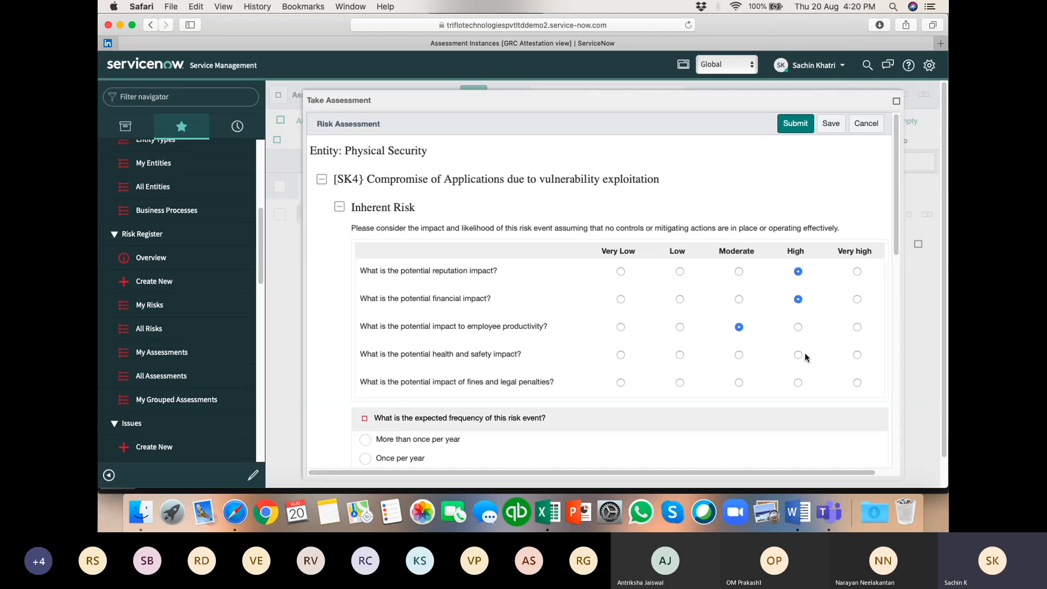
{"action": "left_click", "coordinate": [738, 356]}
{"action": "scroll", "coordinate": [593, 339], "scroll_direction": "down", "scroll_amount": 5}
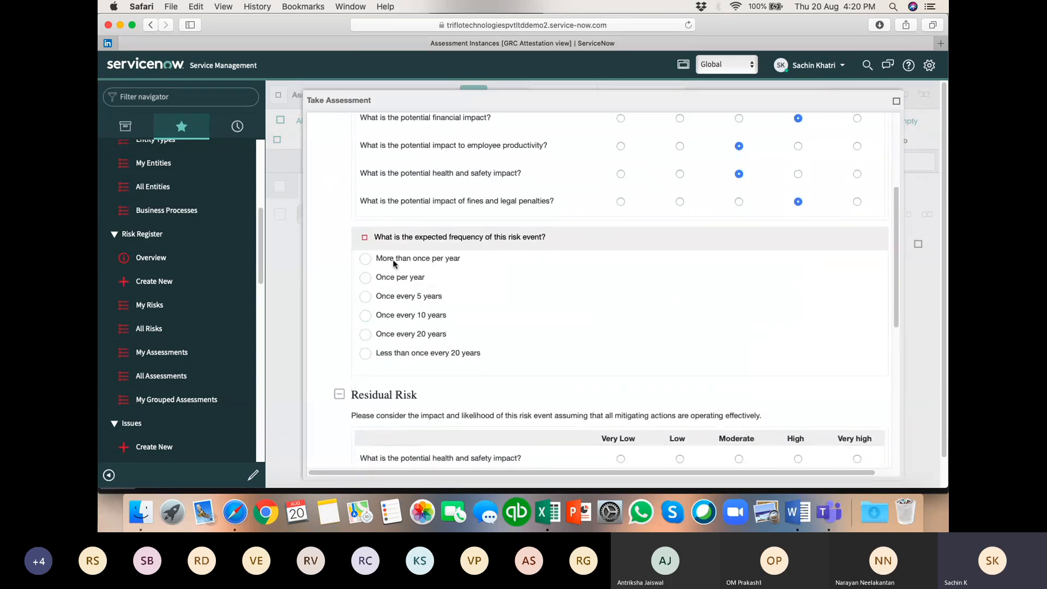
{"action": "left_click", "coordinate": [365, 259]}
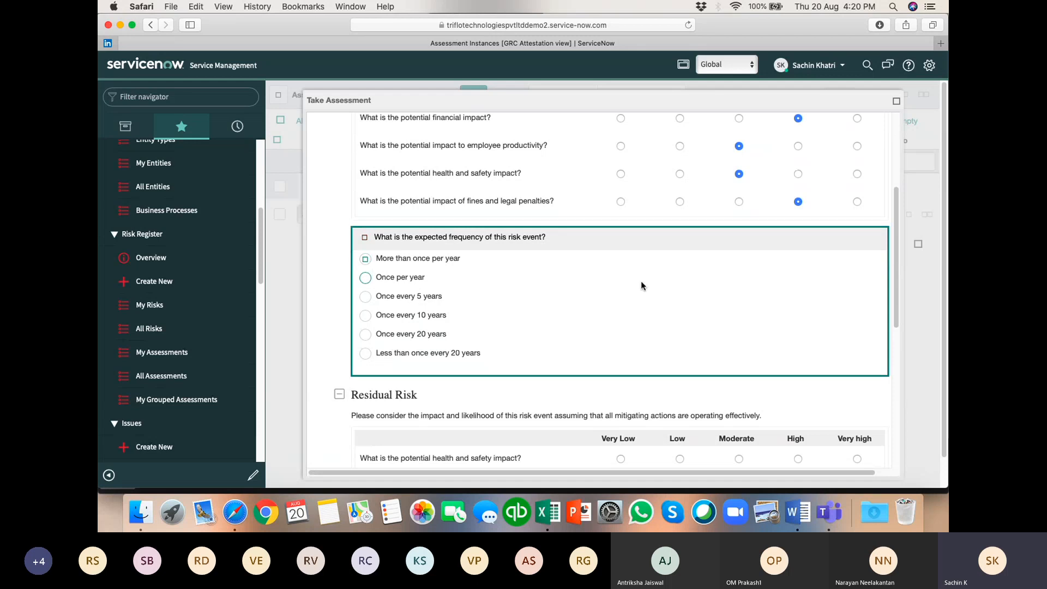
Rate the five residual impacts Low, Very Low, Low, Very Low and Low in order, choose Once every 5 years, and submit the assessment.
{"action": "scroll", "coordinate": [634, 300], "scroll_direction": "down", "scroll_amount": 2}
{"action": "scroll", "coordinate": [634, 300], "scroll_direction": "down", "scroll_amount": 4}
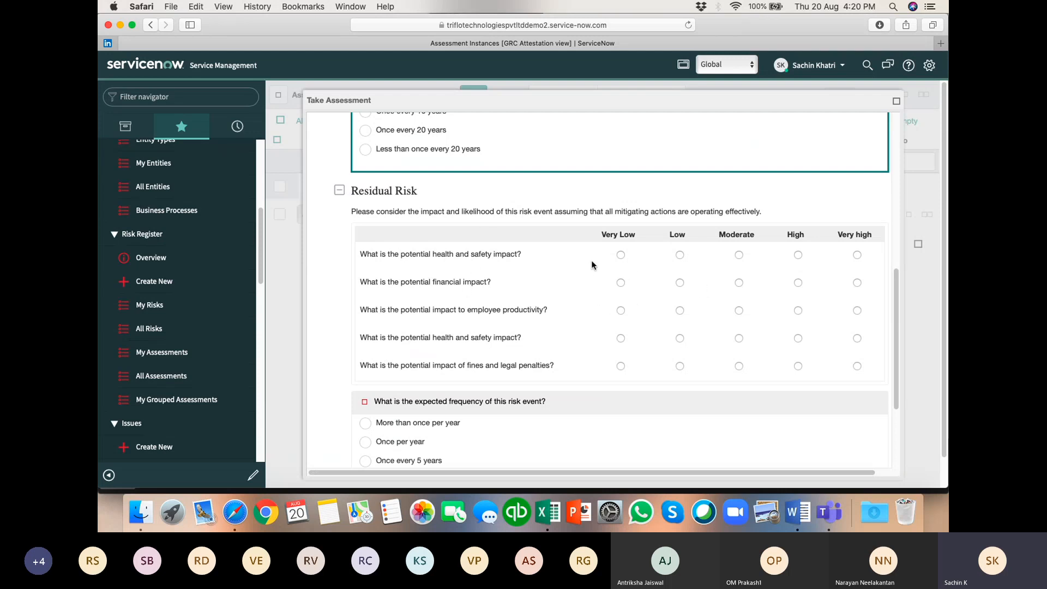
{"action": "left_click", "coordinate": [679, 255]}
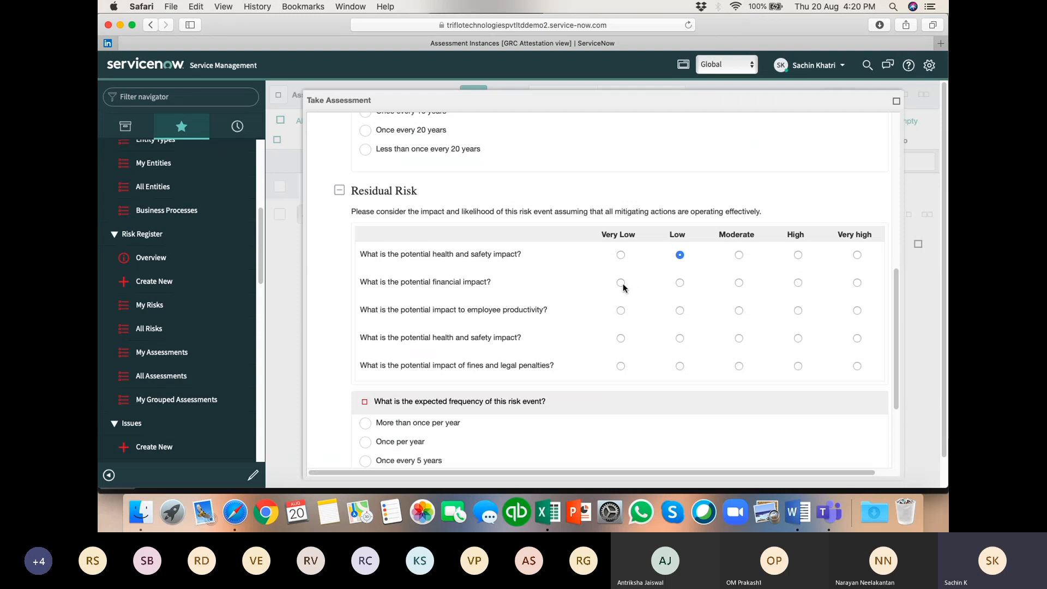
{"action": "left_click", "coordinate": [622, 339]}
{"action": "left_click", "coordinate": [679, 366]}
{"action": "scroll", "coordinate": [678, 369], "scroll_direction": "down", "scroll_amount": 3}
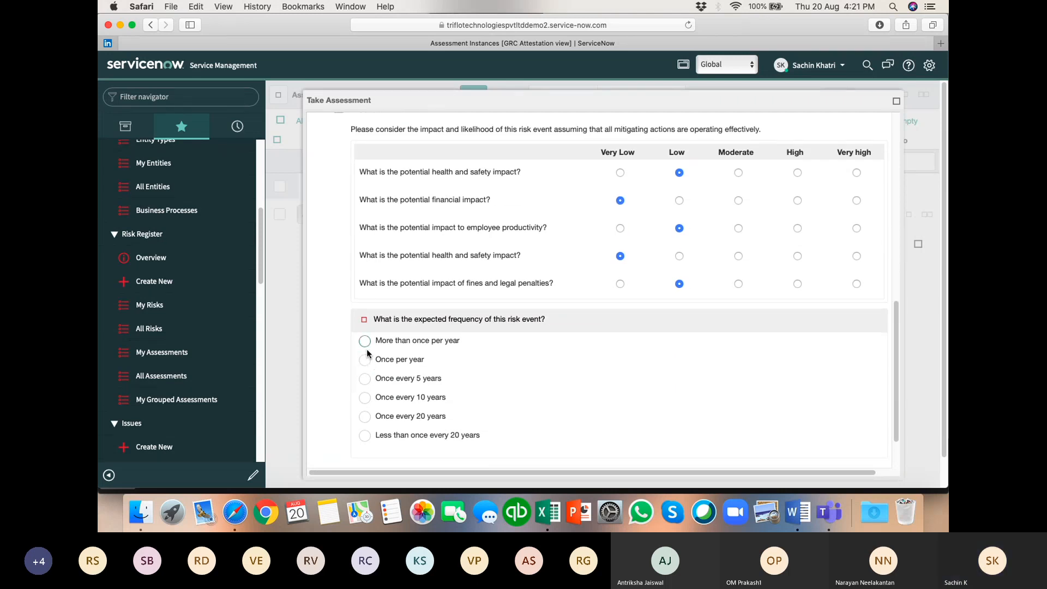
{"action": "left_click", "coordinate": [365, 378]}
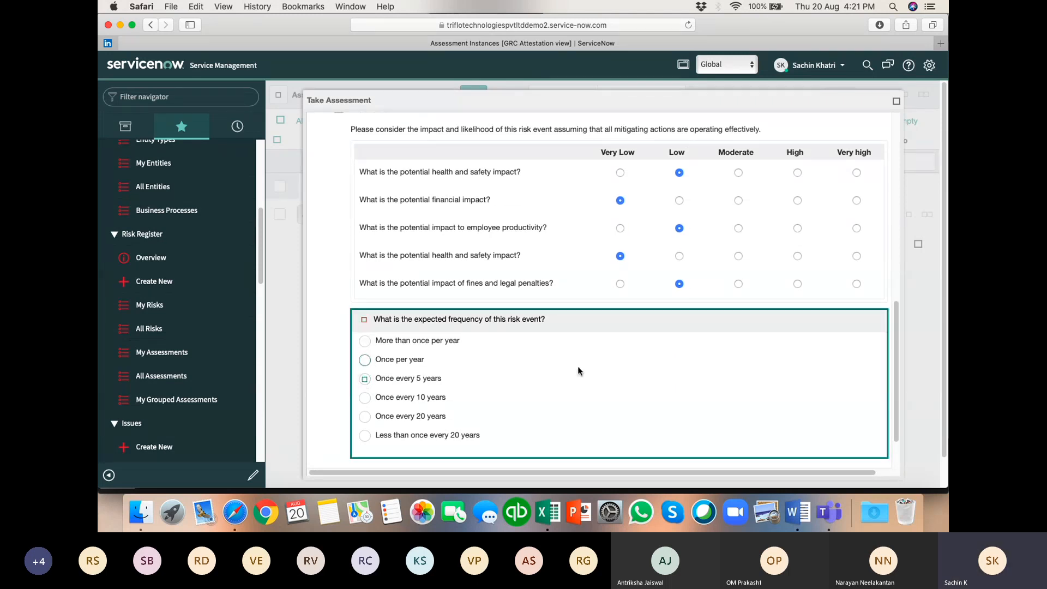
{"action": "scroll", "coordinate": [578, 366], "scroll_direction": "down", "scroll_amount": 2}
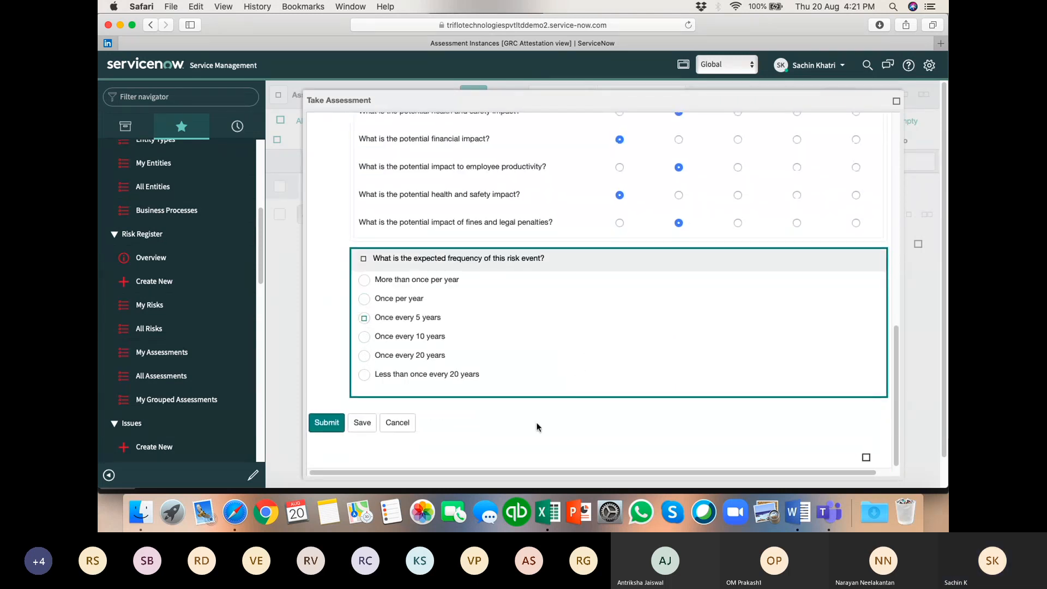
{"action": "left_click", "coordinate": [326, 424]}
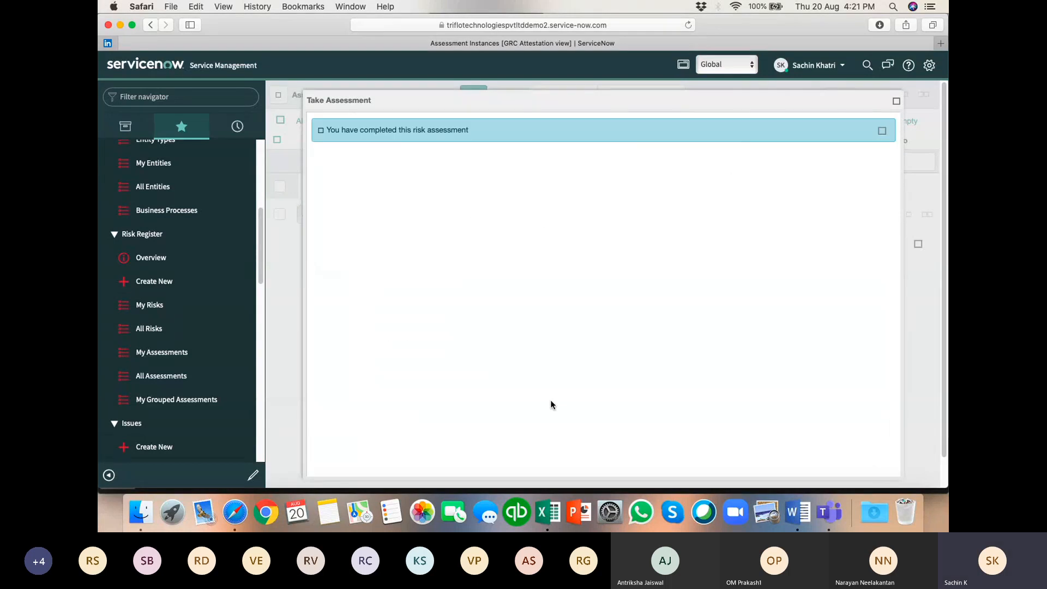
{"action": "left_click", "coordinate": [896, 102]}
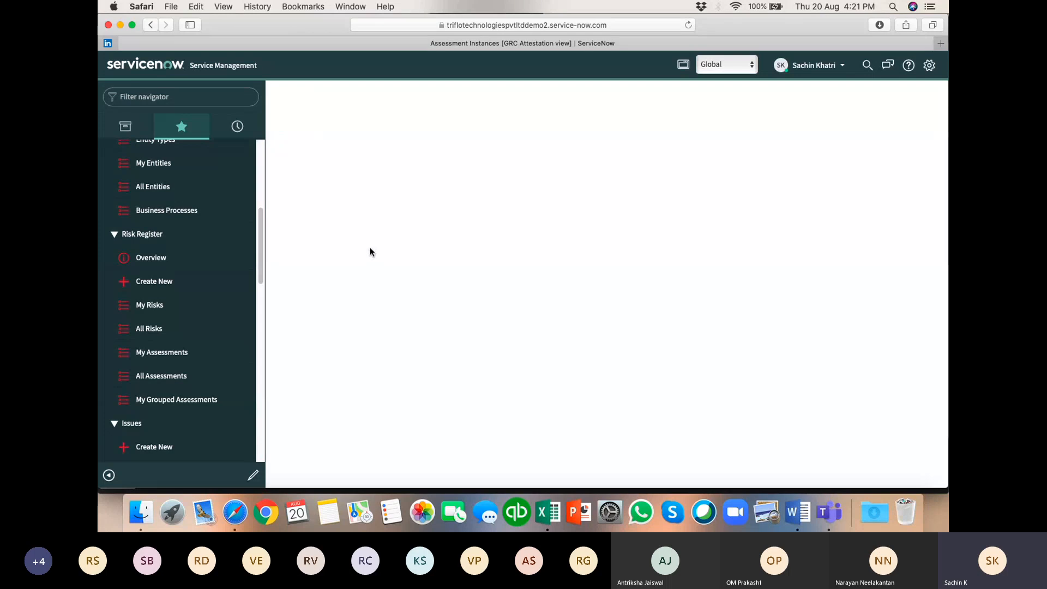
Reopen the risk "[SK4] Compromise of Applications due to vulnerability exploitation" from the owner's risks and show its Response details.
{"action": "left_click", "coordinate": [150, 306]}
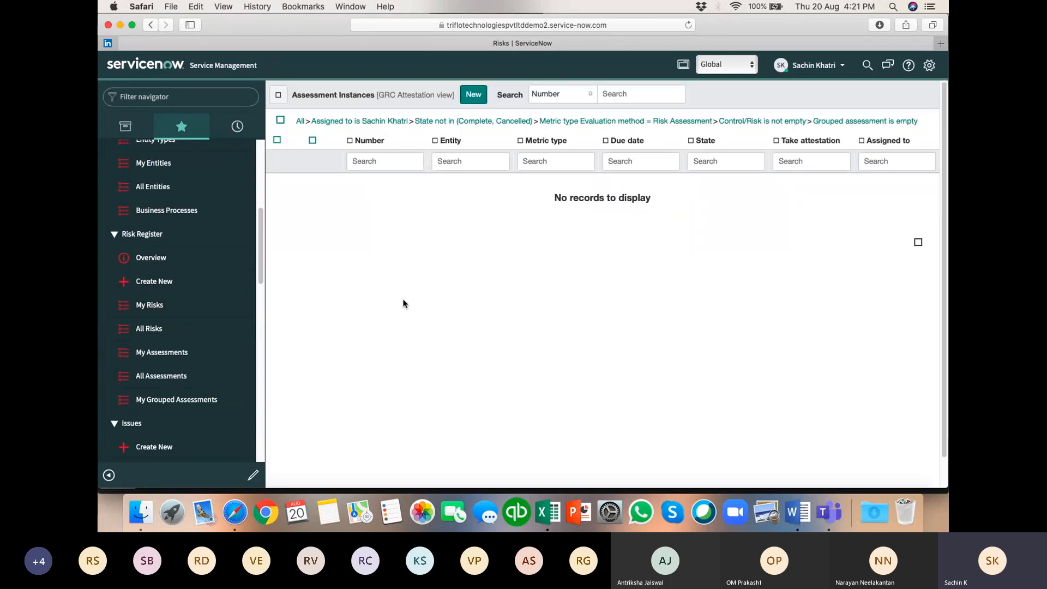
{"action": "left_click", "coordinate": [164, 308]}
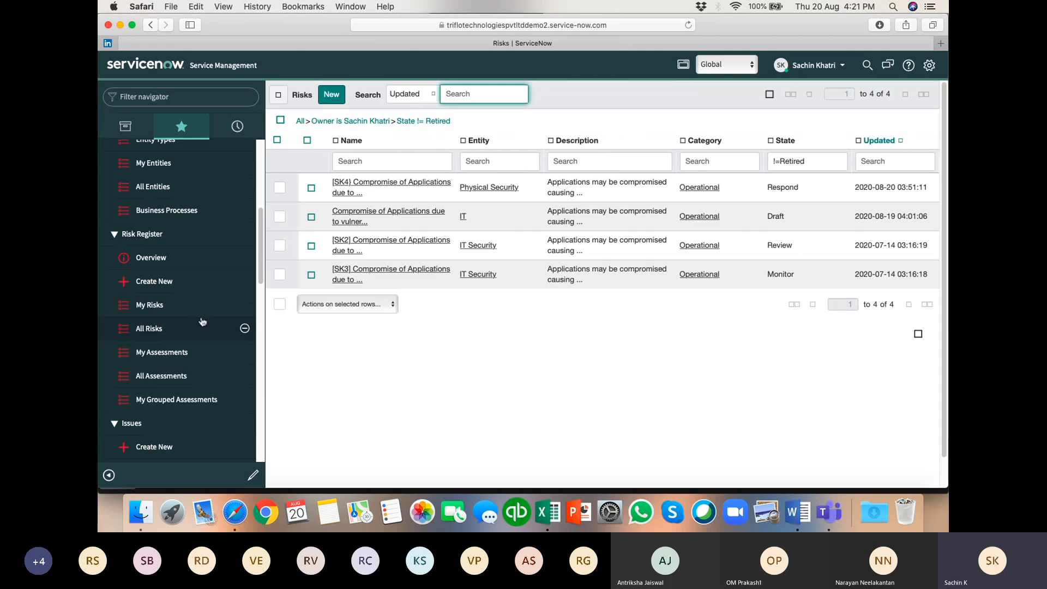
{"action": "left_click", "coordinate": [345, 186]}
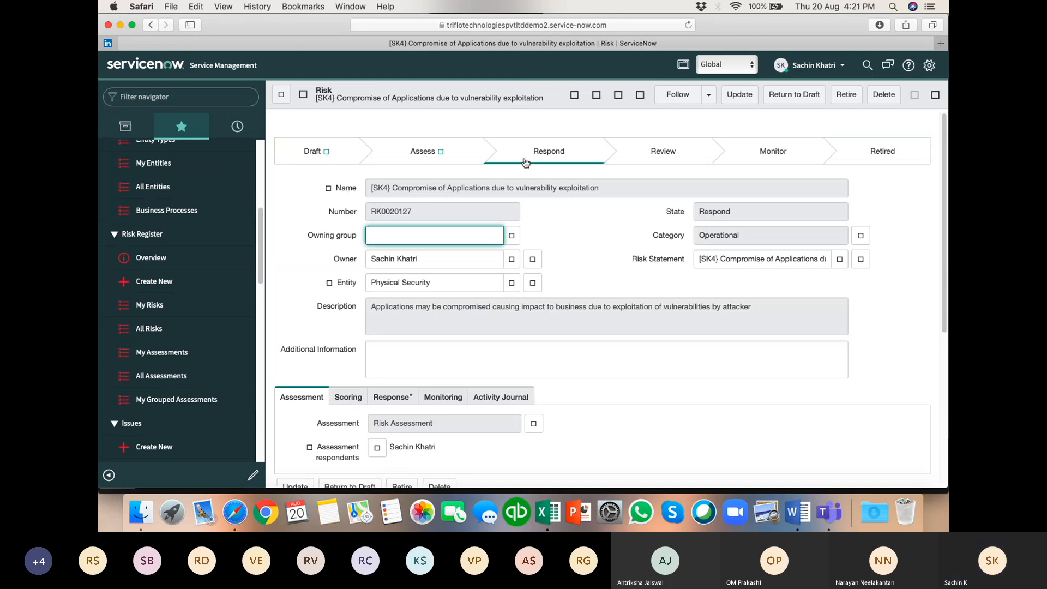
{"action": "scroll", "coordinate": [377, 407], "scroll_direction": "down", "scroll_amount": 3}
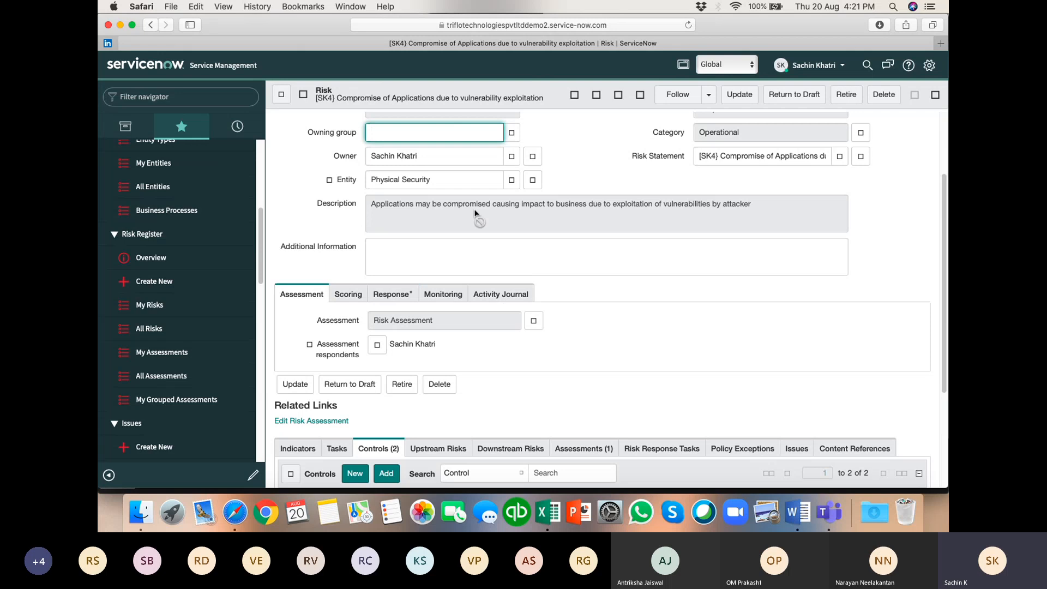
{"action": "left_click", "coordinate": [390, 299]}
{"action": "scroll", "coordinate": [623, 283], "scroll_direction": "up", "scroll_amount": 3}
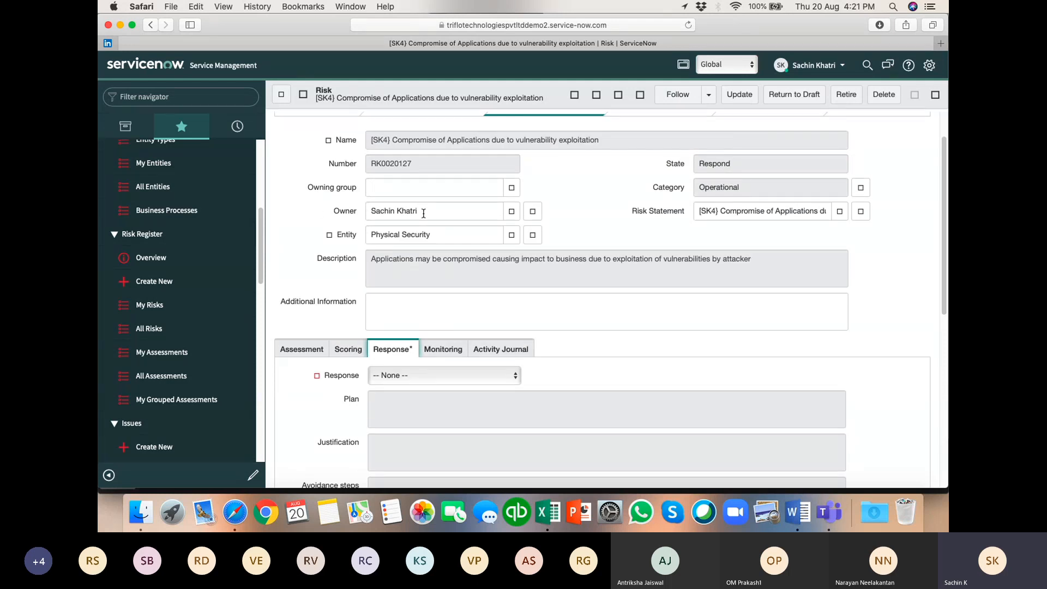
Review the submitted responses of the risk's completed assessment, covering both inherent and residual risk answers.
{"action": "scroll", "coordinate": [611, 295], "scroll_direction": "down", "scroll_amount": 7}
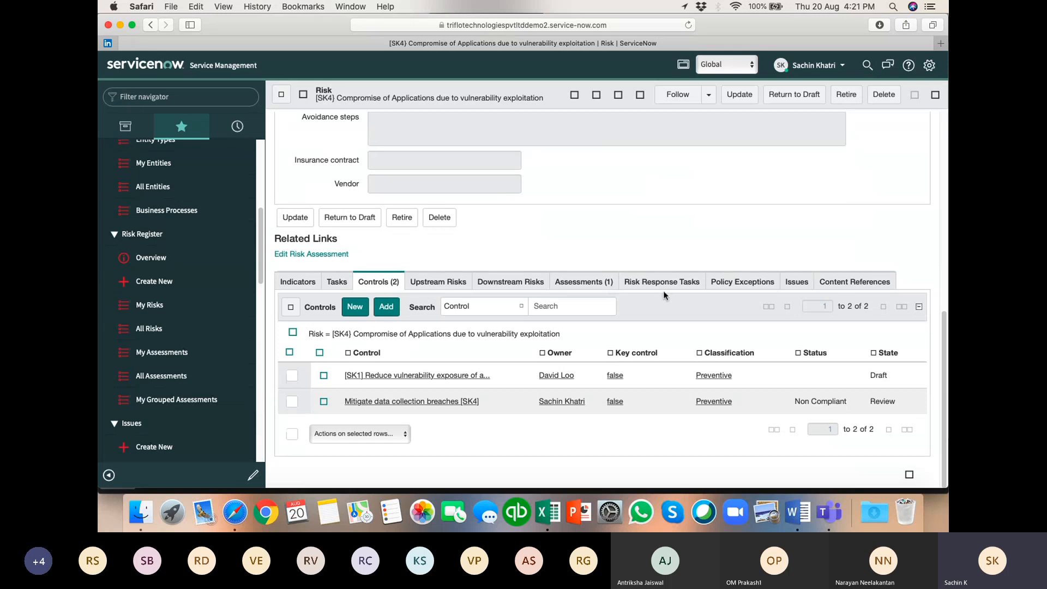
{"action": "left_click", "coordinate": [595, 291]}
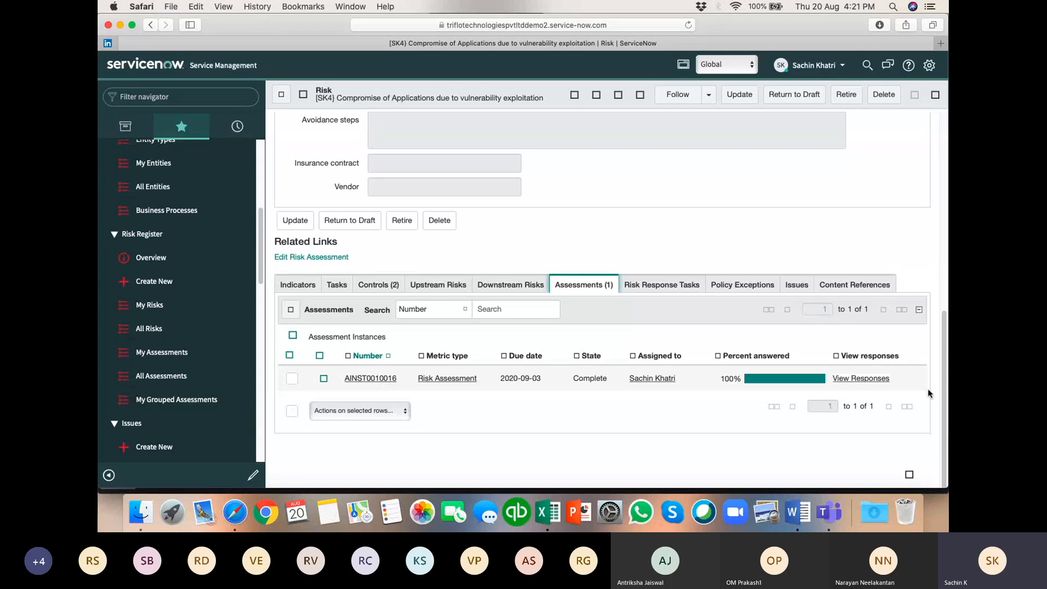
{"action": "left_click", "coordinate": [859, 380]}
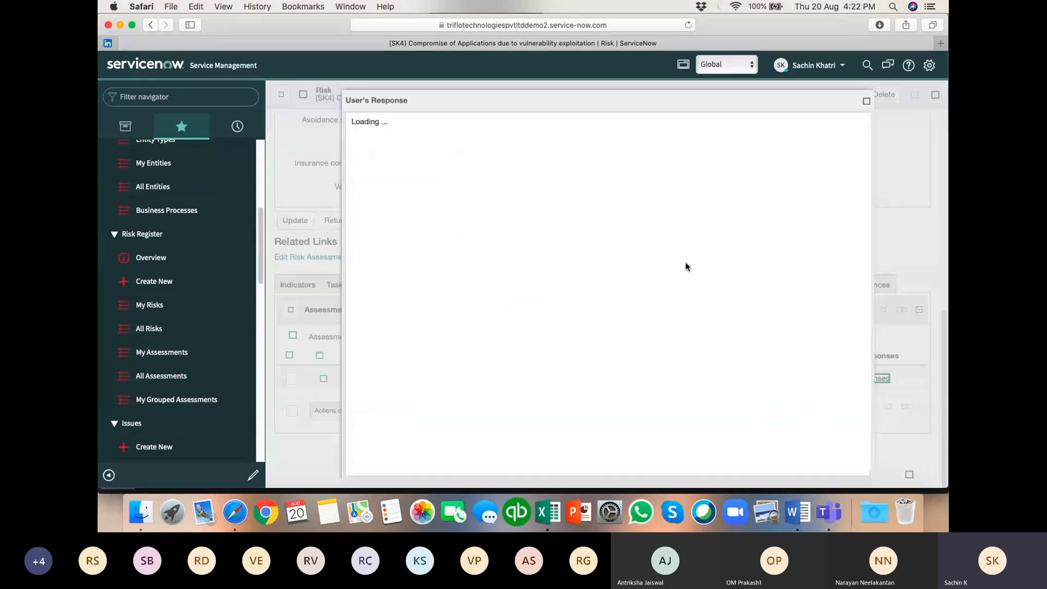
{"action": "scroll", "coordinate": [571, 313], "scroll_direction": "down", "scroll_amount": 2}
{"action": "scroll", "coordinate": [571, 305], "scroll_direction": "down", "scroll_amount": 5}
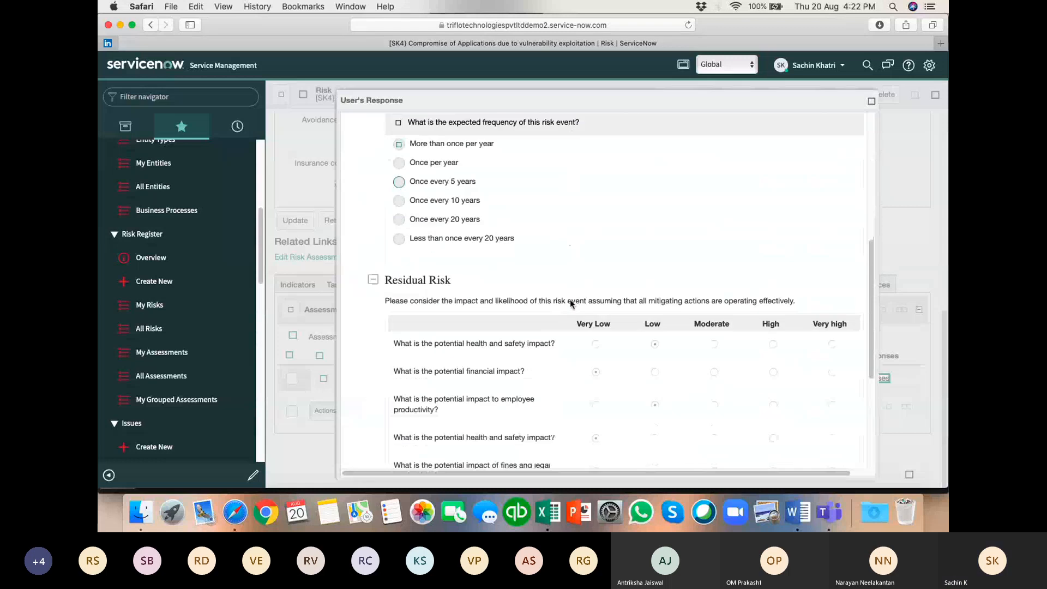
{"action": "scroll", "coordinate": [570, 297], "scroll_direction": "up", "scroll_amount": 7}
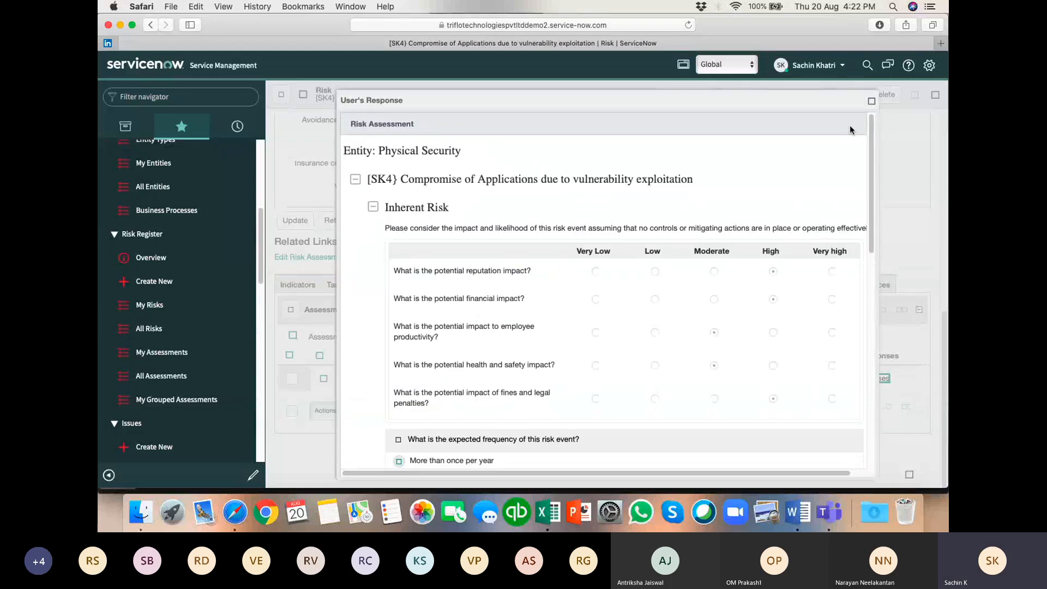
{"action": "left_click", "coordinate": [872, 102]}
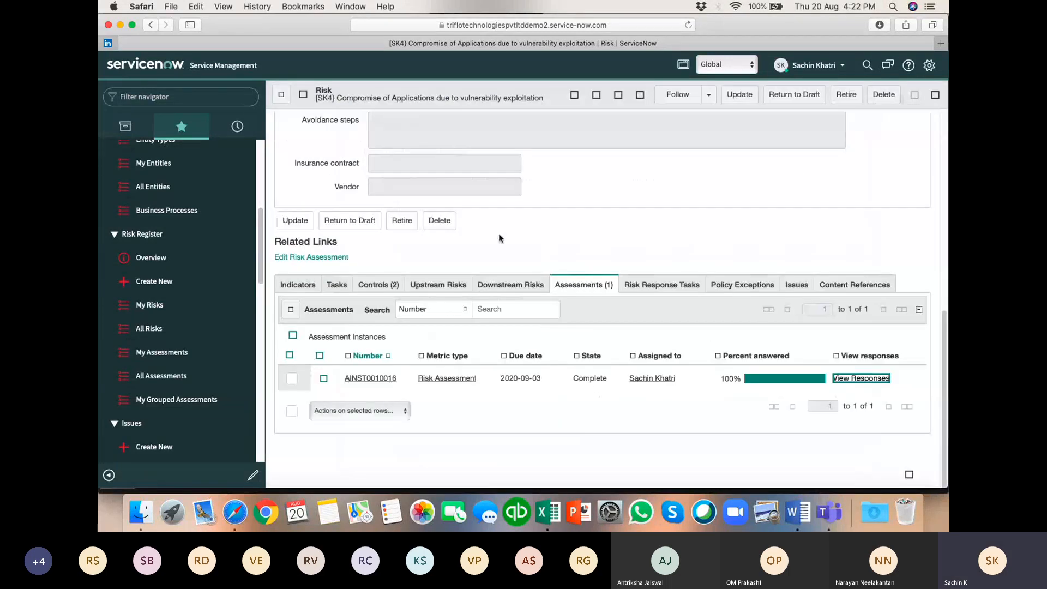
Set the risk's response to Mitigate and update the risk record.
{"action": "scroll", "coordinate": [498, 238], "scroll_direction": "up", "scroll_amount": 5}
{"action": "scroll", "coordinate": [501, 239], "scroll_direction": "down", "scroll_amount": 2}
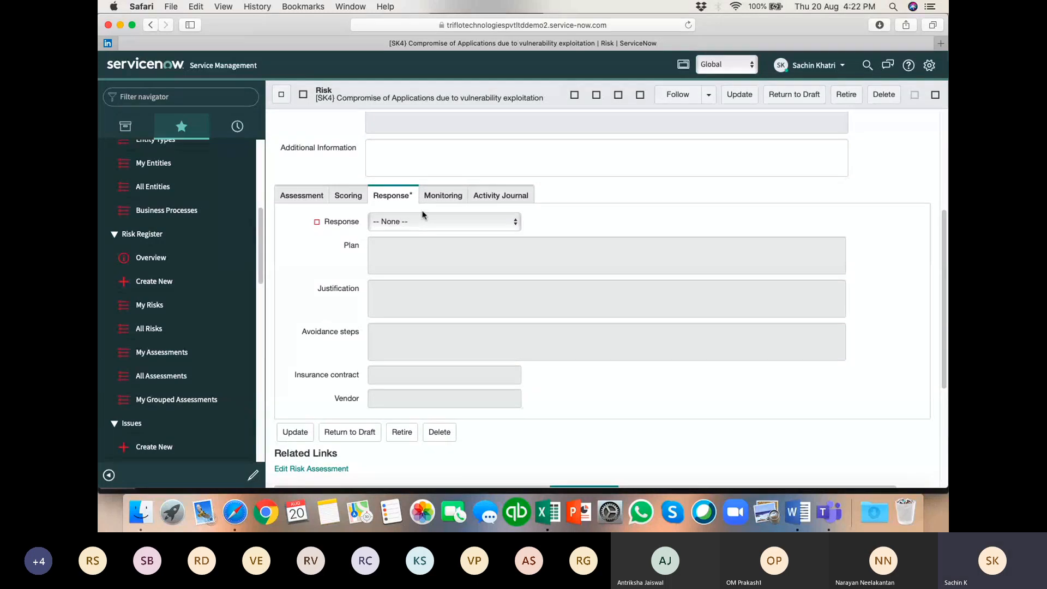
{"action": "left_click", "coordinate": [427, 221]}
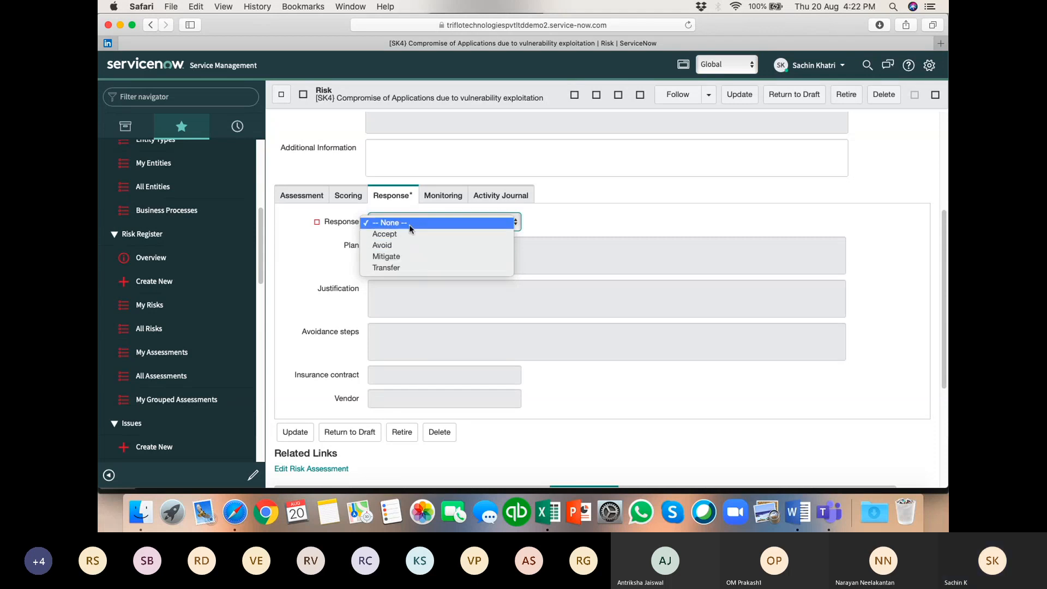
{"action": "left_click", "coordinate": [560, 225]}
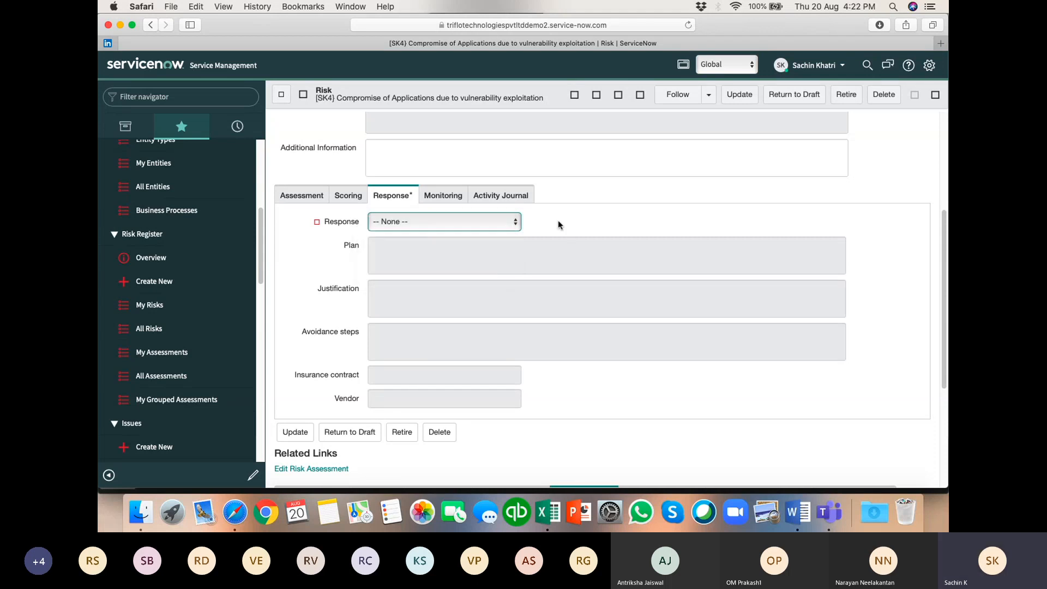
{"action": "left_click", "coordinate": [430, 223]}
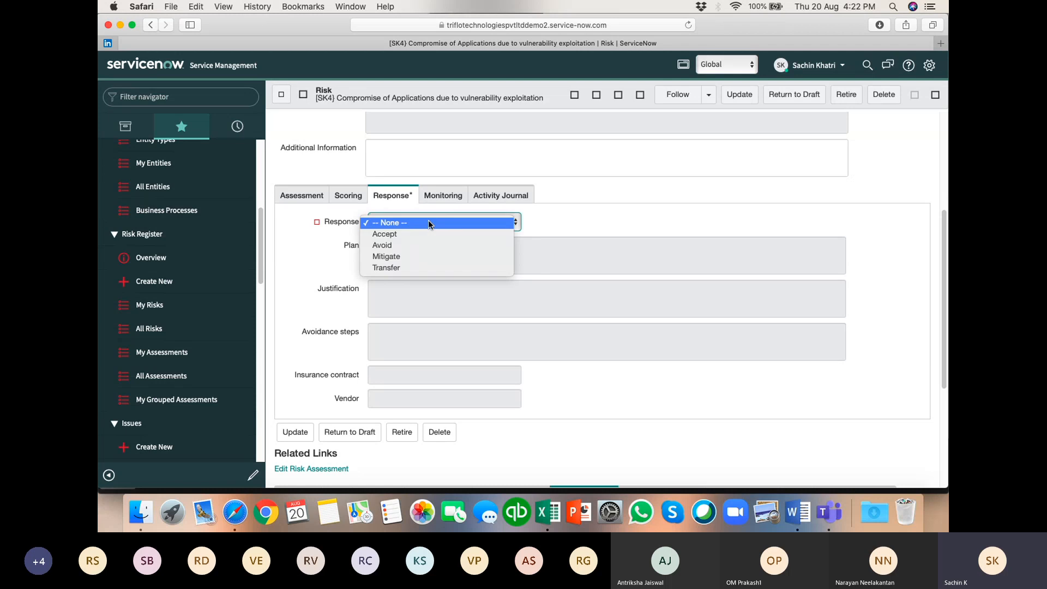
{"action": "left_click", "coordinate": [395, 256]}
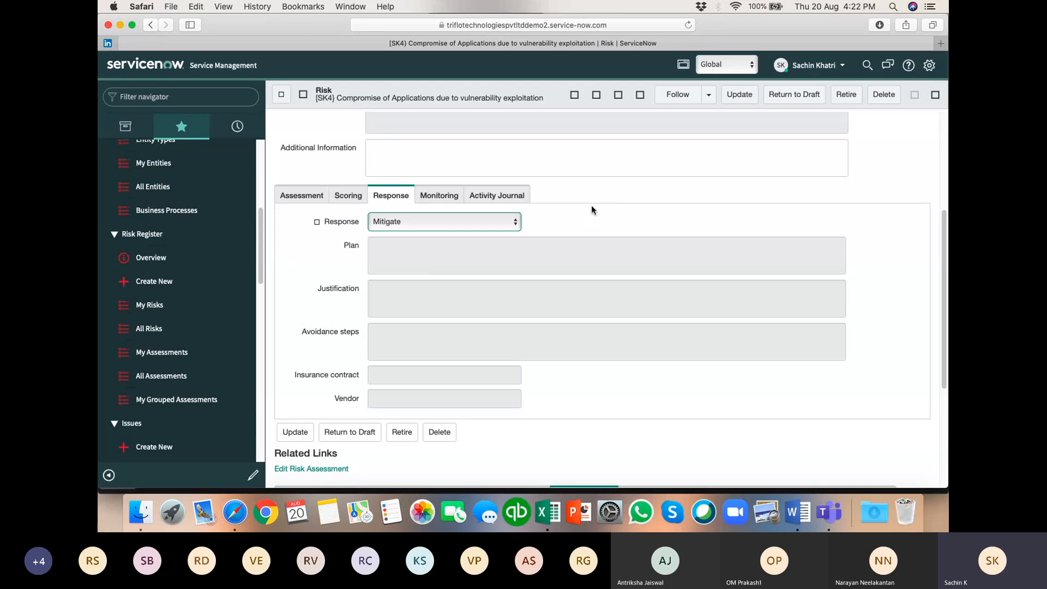
{"action": "scroll", "coordinate": [611, 207], "scroll_direction": "down", "scroll_amount": 3}
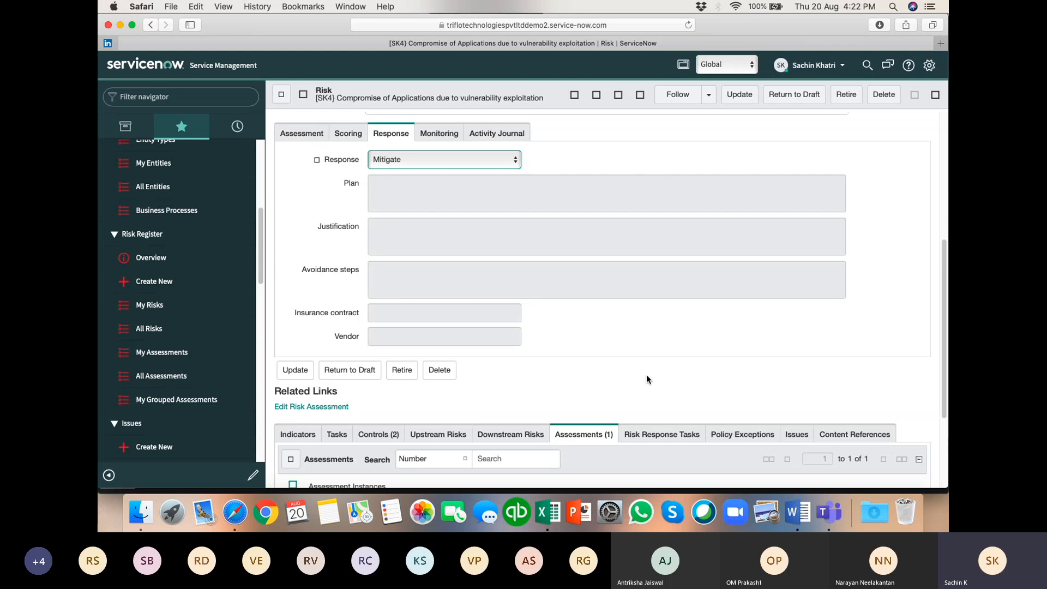
{"action": "left_click", "coordinate": [739, 94]}
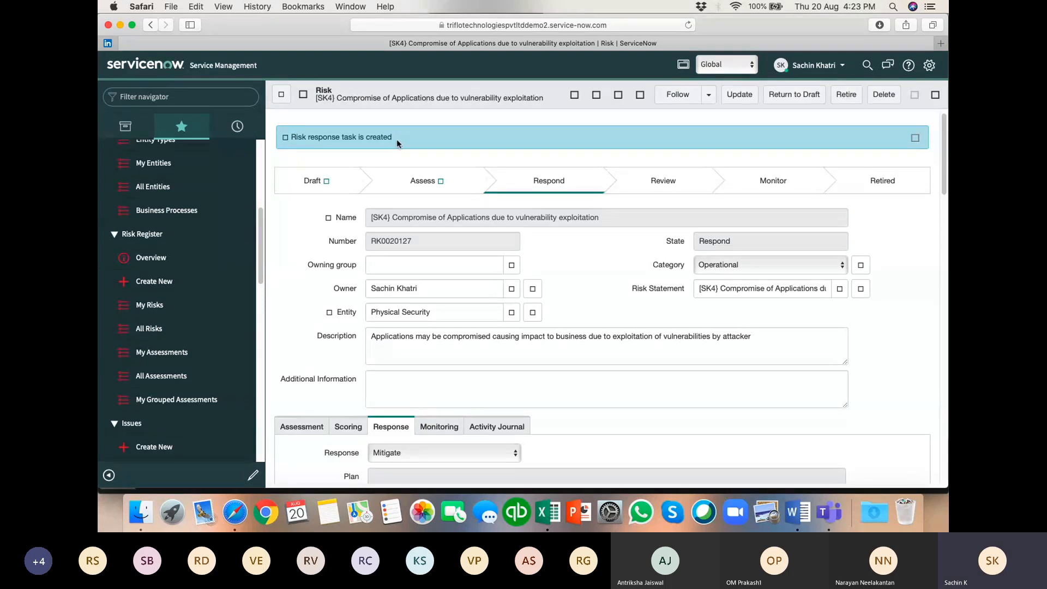
Open the "Provide risk mitigation plan" task from the risk's response tasks.
{"action": "scroll", "coordinate": [889, 311], "scroll_direction": "down", "scroll_amount": 15}
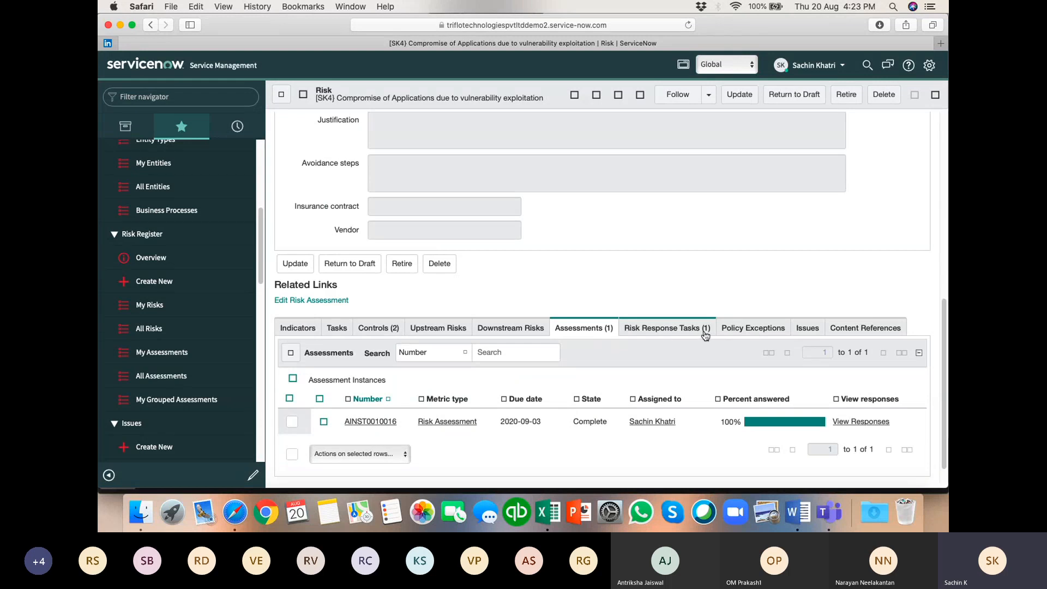
{"action": "left_click", "coordinate": [649, 332]}
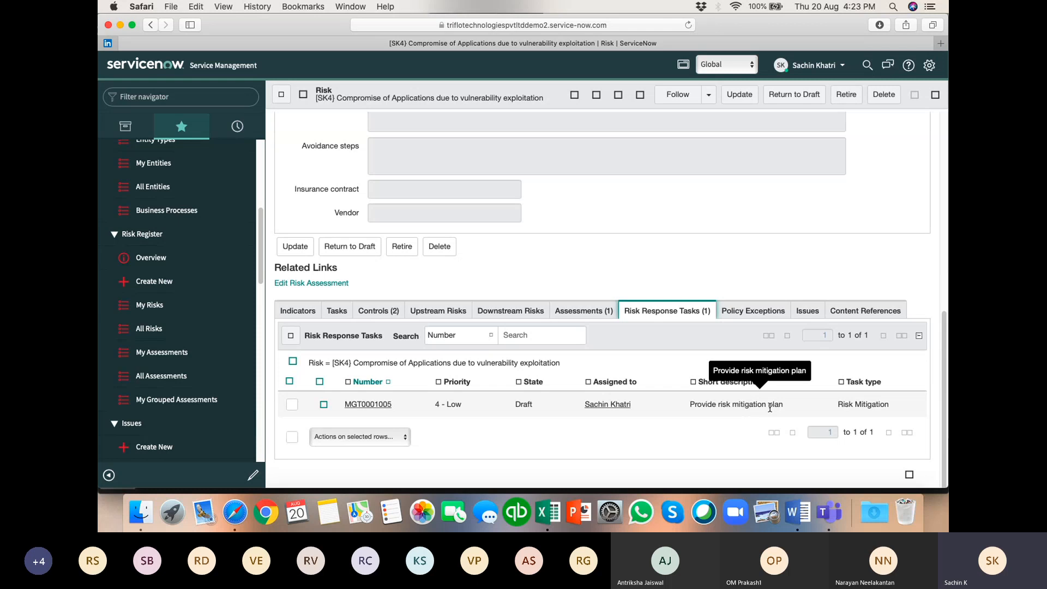
{"action": "scroll", "coordinate": [627, 300], "scroll_direction": "up", "scroll_amount": 3}
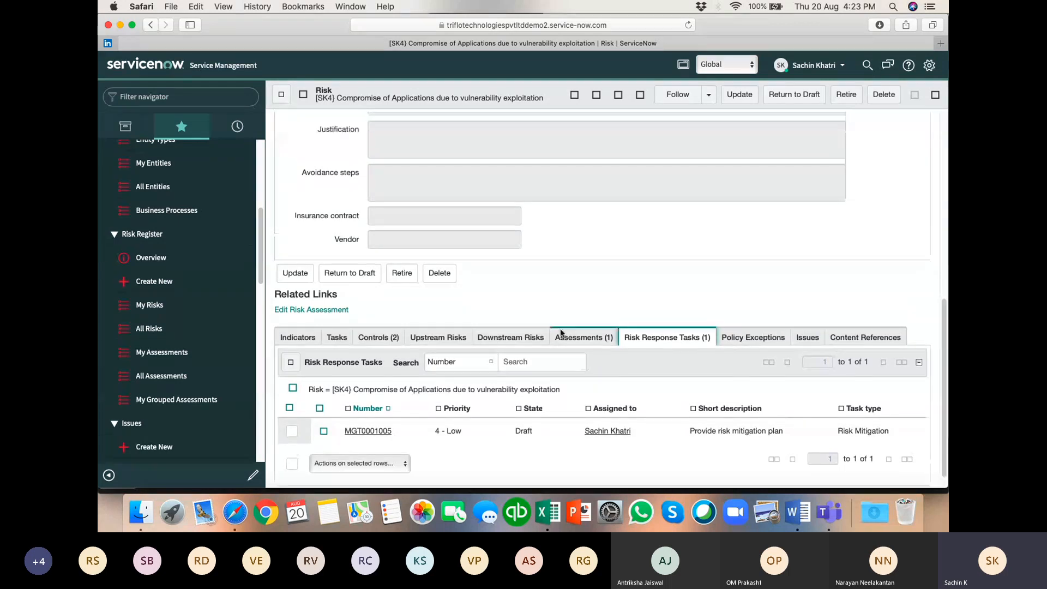
{"action": "scroll", "coordinate": [515, 211], "scroll_direction": "down", "scroll_amount": 3}
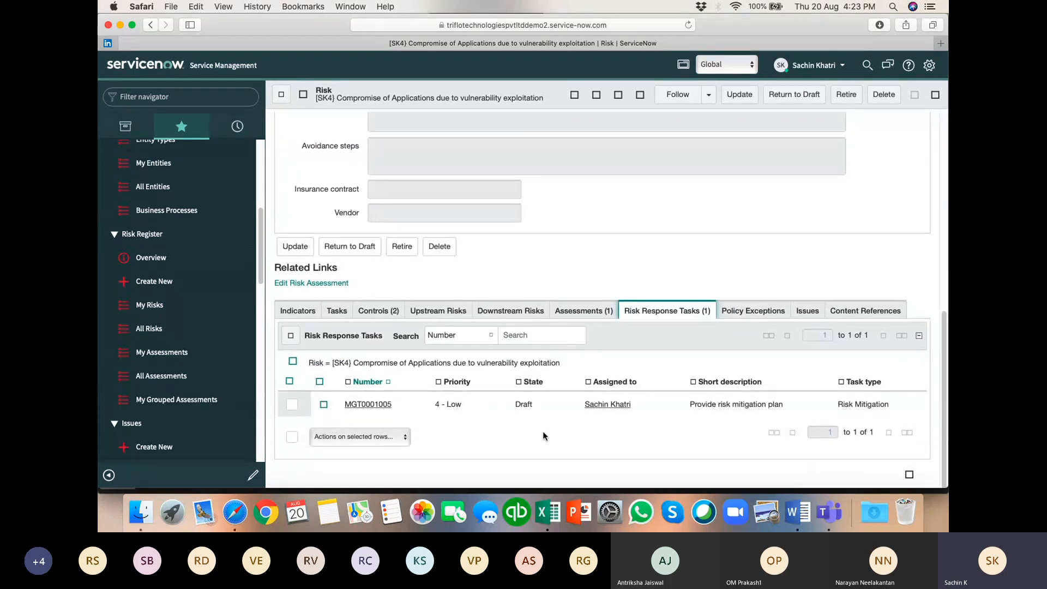
{"action": "left_click", "coordinate": [360, 405]}
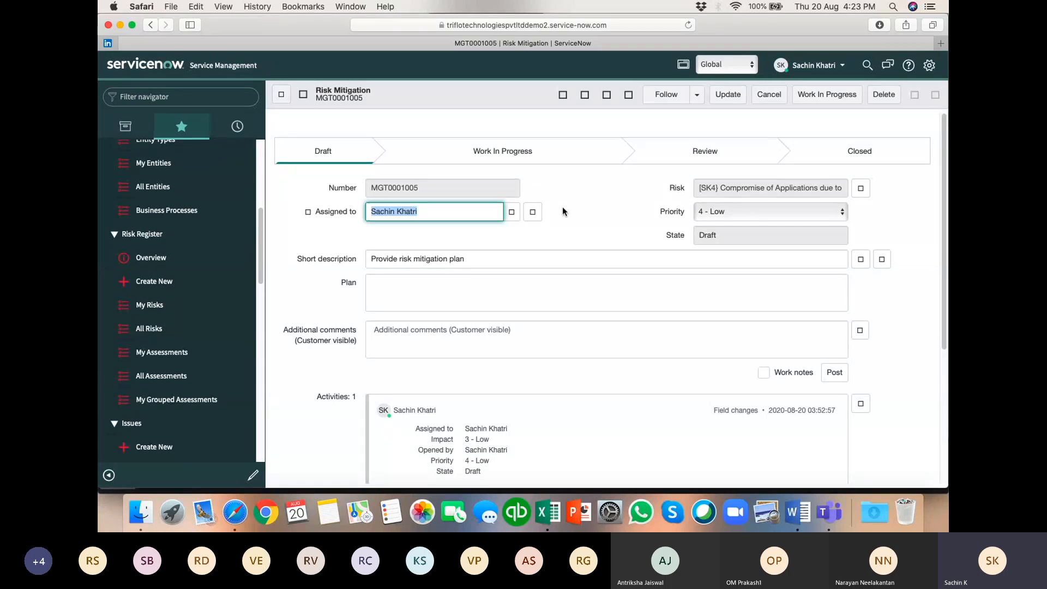
Look over the mitigation task's assignee, plan and comment fields, and move the task to Work In Progress.
{"action": "left_click", "coordinate": [376, 216]}
{"action": "left_click", "coordinate": [421, 292]}
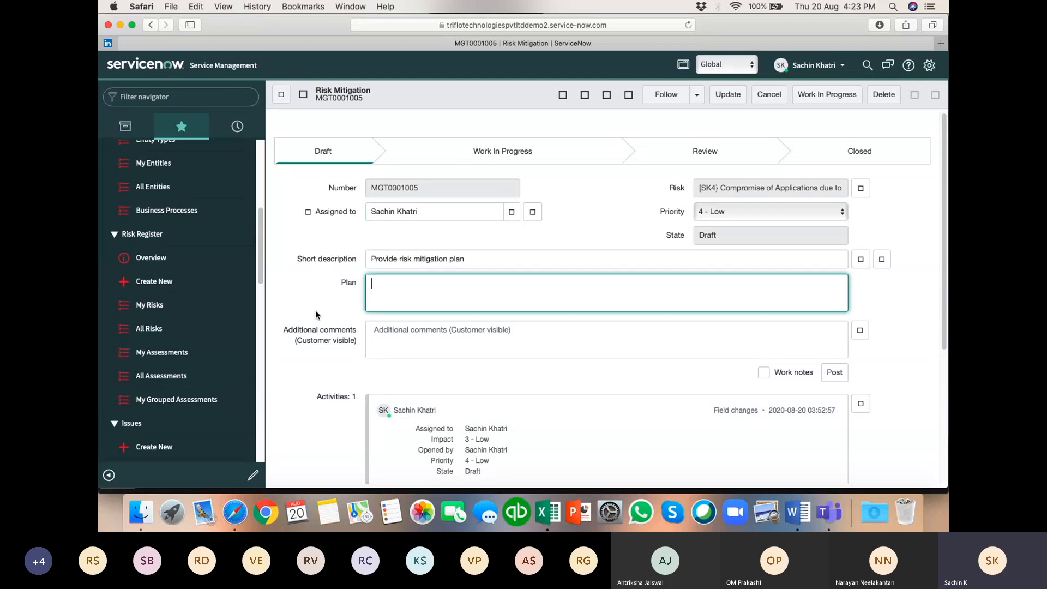
{"action": "left_click", "coordinate": [426, 338]}
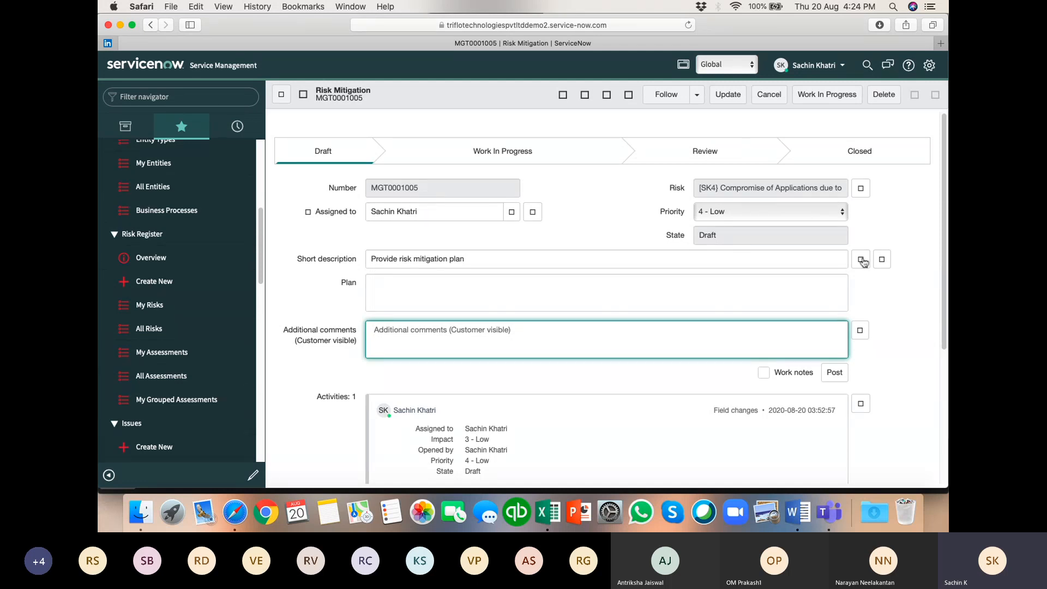
{"action": "scroll", "coordinate": [883, 299], "scroll_direction": "down", "scroll_amount": 2}
{"action": "scroll", "coordinate": [885, 304], "scroll_direction": "up", "scroll_amount": 2}
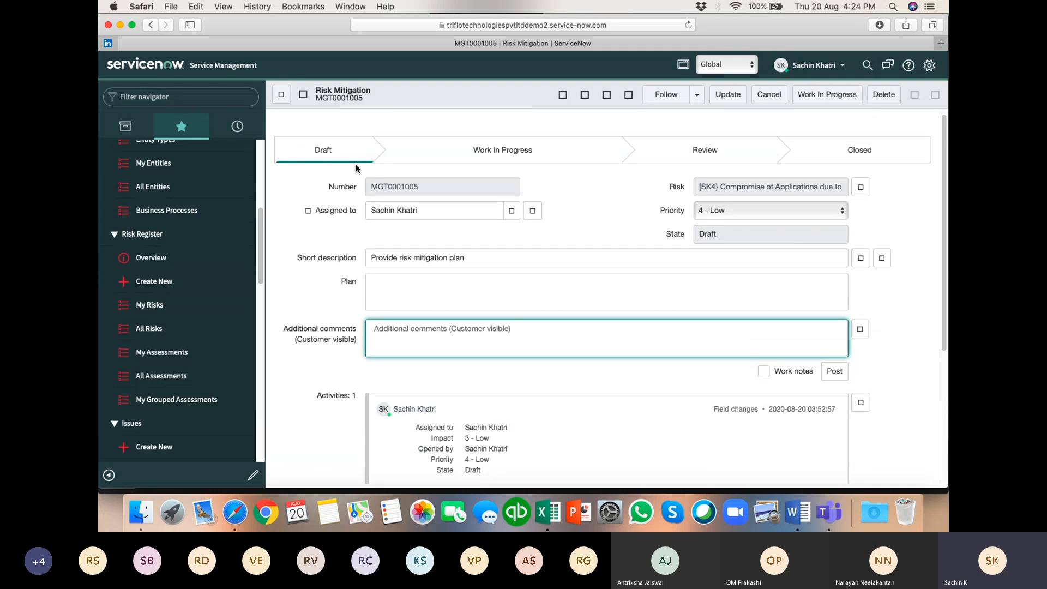
{"action": "left_click", "coordinate": [414, 213]}
{"action": "left_click_drag", "start_coordinate": [429, 211], "coordinate": [355, 211]}
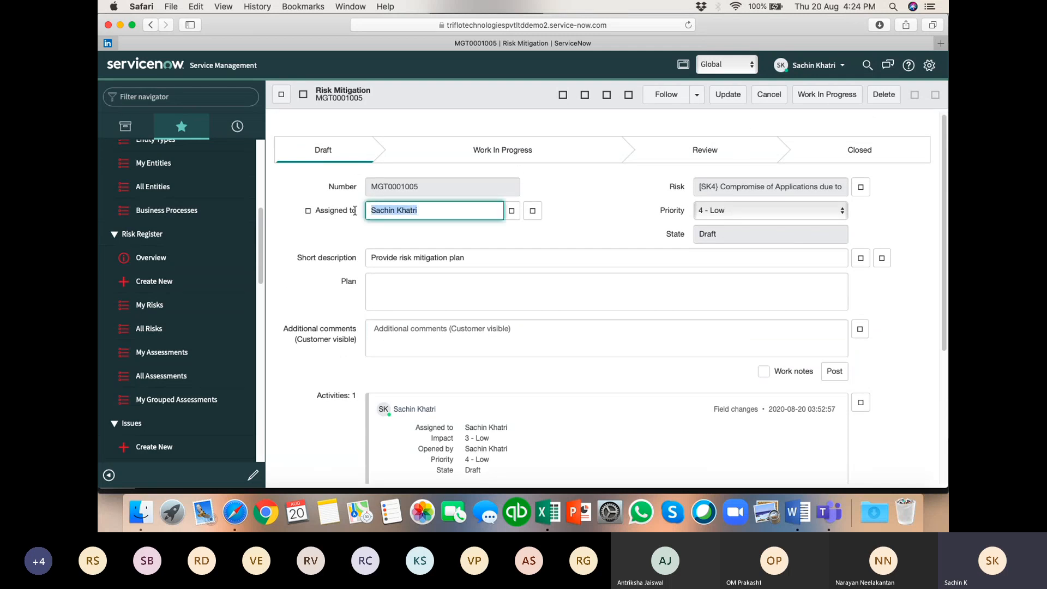
{"action": "left_click", "coordinate": [571, 219]}
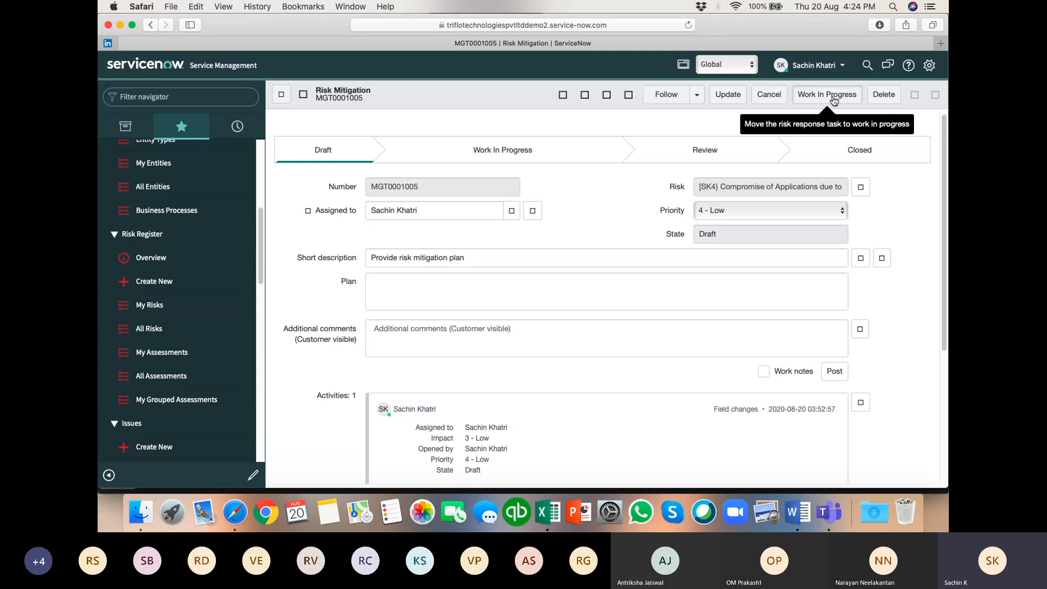
{"action": "left_click", "coordinate": [833, 101]}
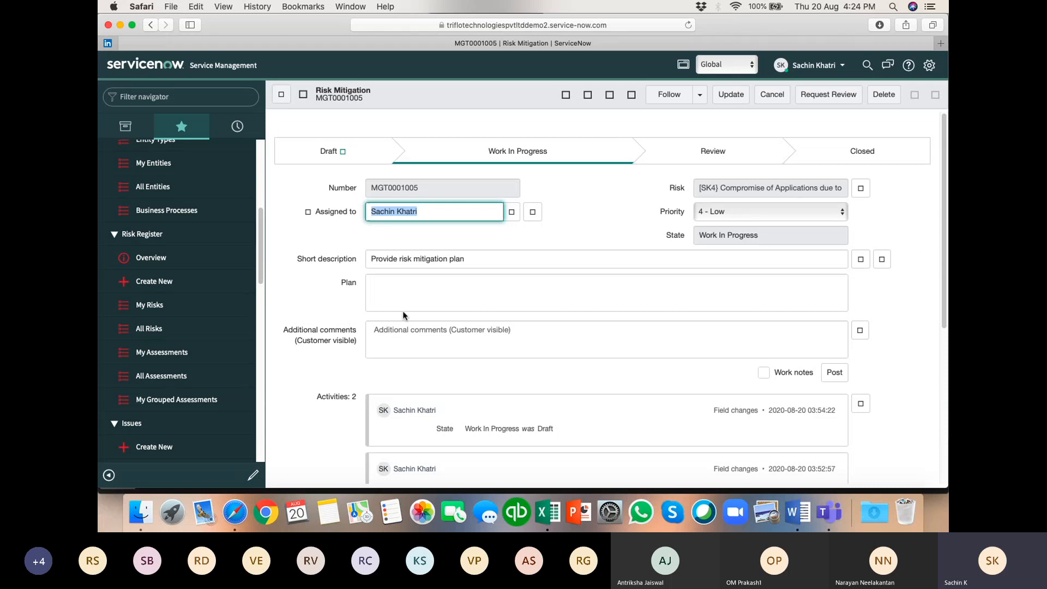
Fill in the task's plan with "Update the SOP, continue to assess for the next 6 months".
{"action": "left_click", "coordinate": [397, 294]}
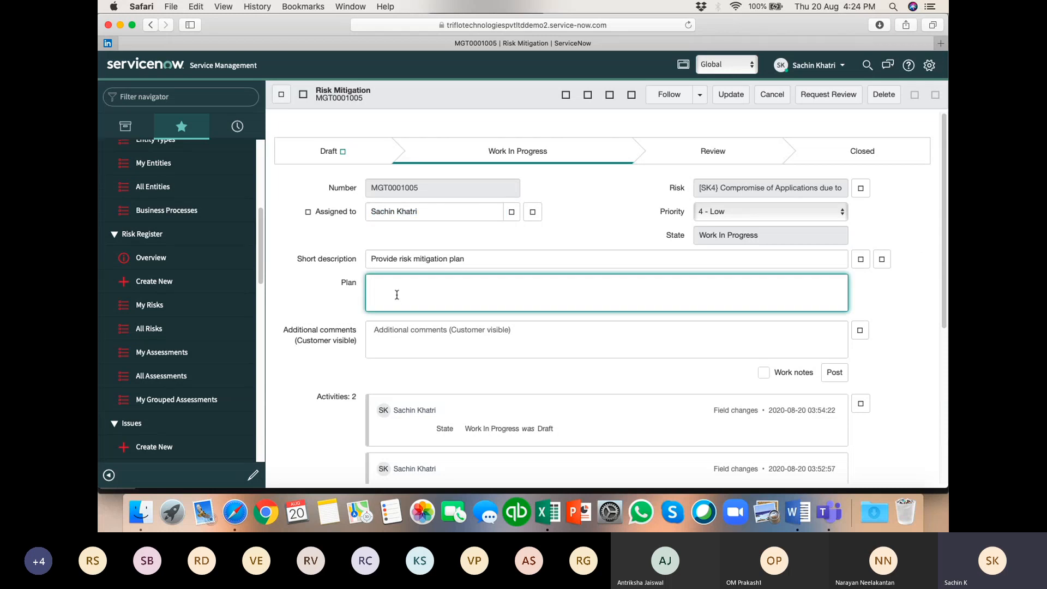
{"action": "type", "text": "U"}
{"action": "key", "text": "BackSpace"}
{"action": "type", "text": "Update the SOP, co"}
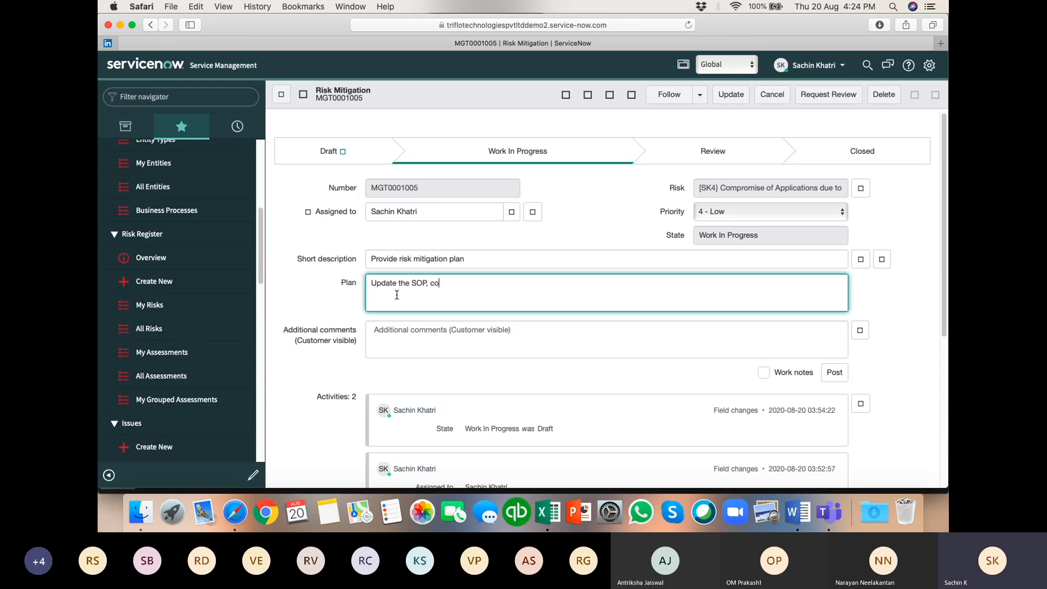
{"action": "type", "text": "ntinue to assess for the next 6 months"}
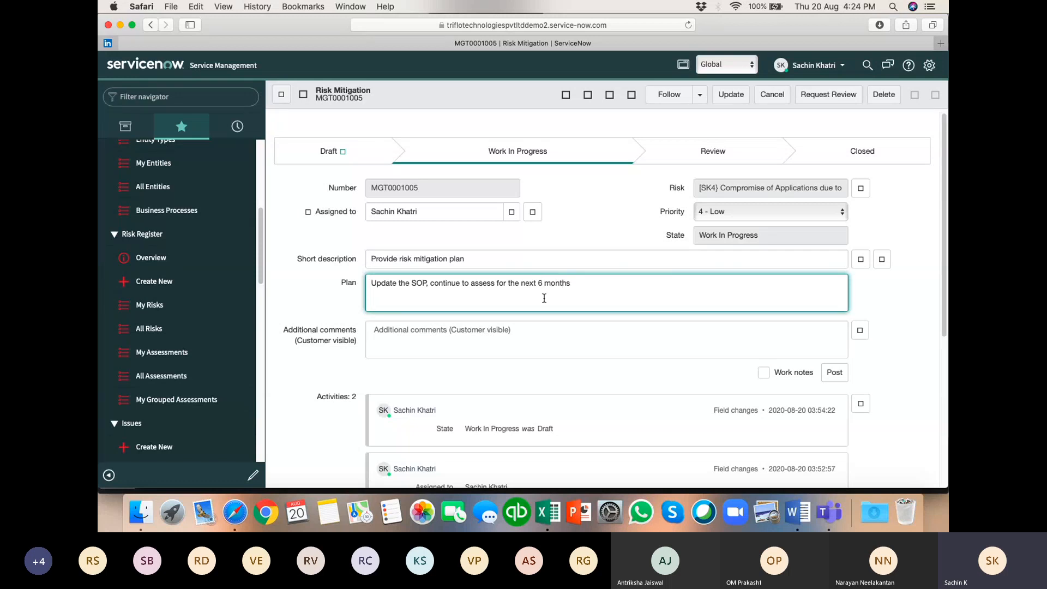
{"action": "left_click", "coordinate": [889, 299]}
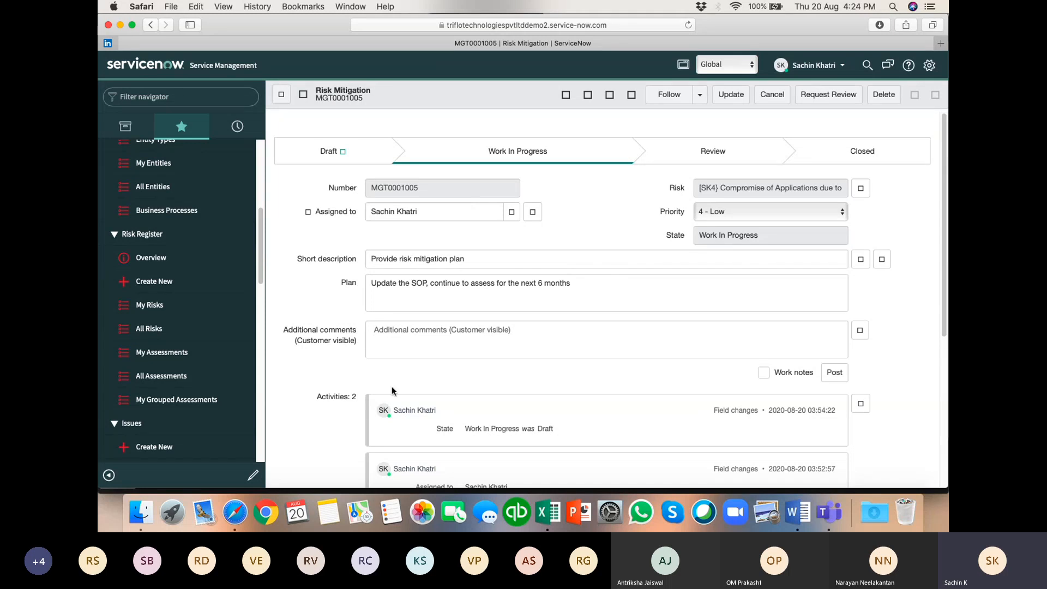
Check the task's activities and controls list, request a review of the mitigation task, and update it to return to the risk.
{"action": "scroll", "coordinate": [401, 437], "scroll_direction": "down", "scroll_amount": 5}
{"action": "scroll", "coordinate": [685, 352], "scroll_direction": "down", "scroll_amount": 2}
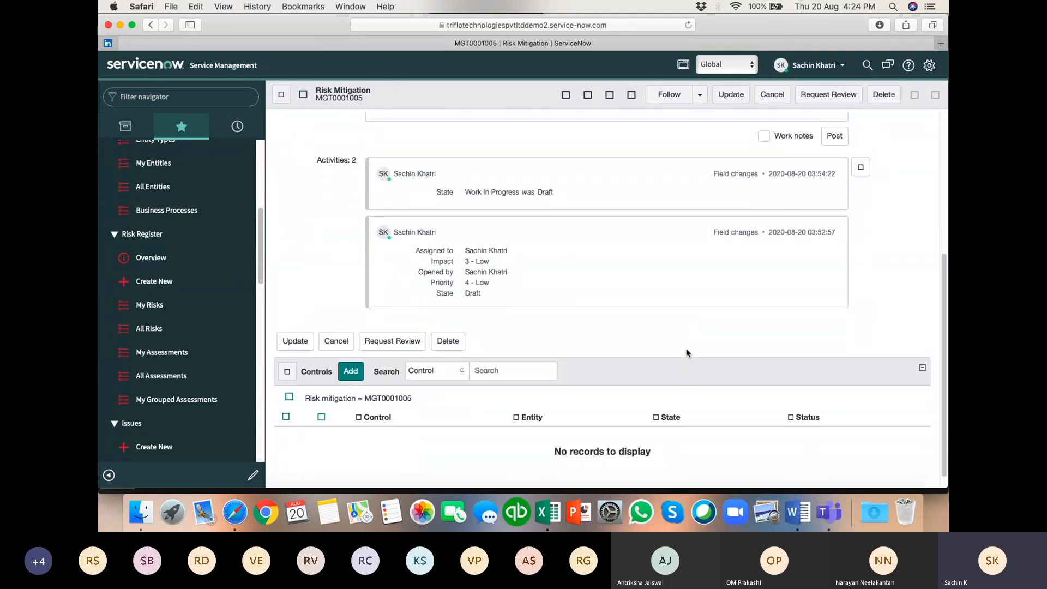
{"action": "scroll", "coordinate": [675, 317], "scroll_direction": "up", "scroll_amount": 5}
{"action": "scroll", "coordinate": [675, 320], "scroll_direction": "up", "scroll_amount": 3}
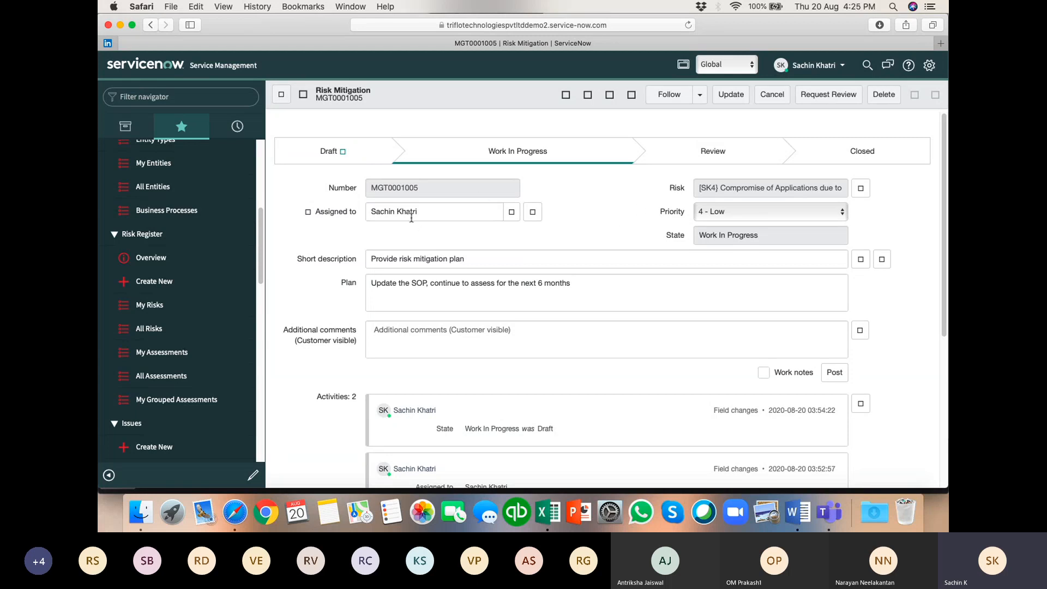
{"action": "left_click_drag", "start_coordinate": [367, 211], "coordinate": [423, 214]}
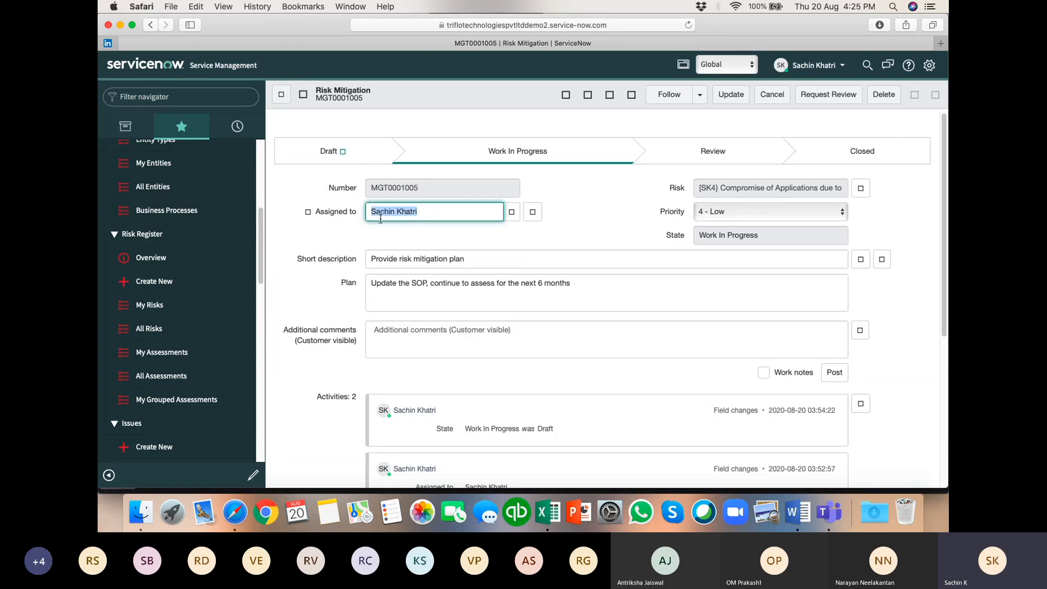
{"action": "left_click", "coordinate": [393, 238]}
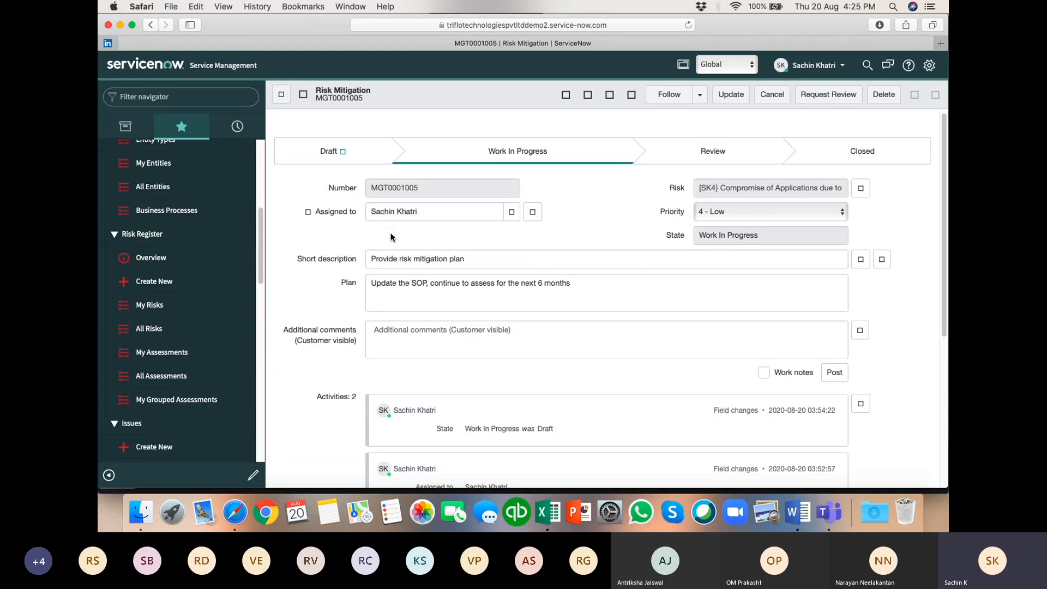
{"action": "left_click", "coordinate": [816, 96]}
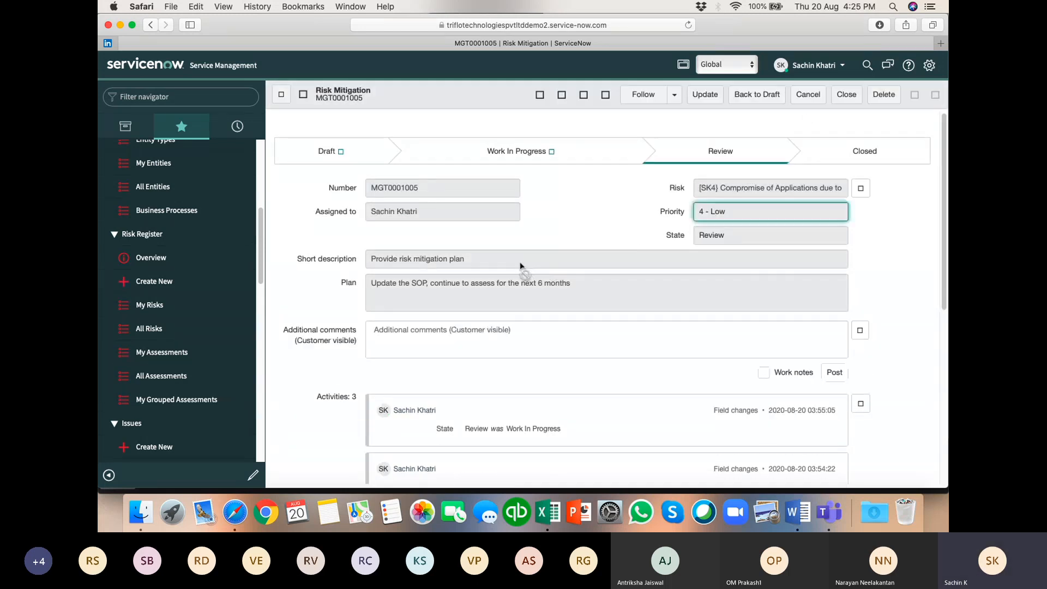
{"action": "left_click", "coordinate": [897, 263]}
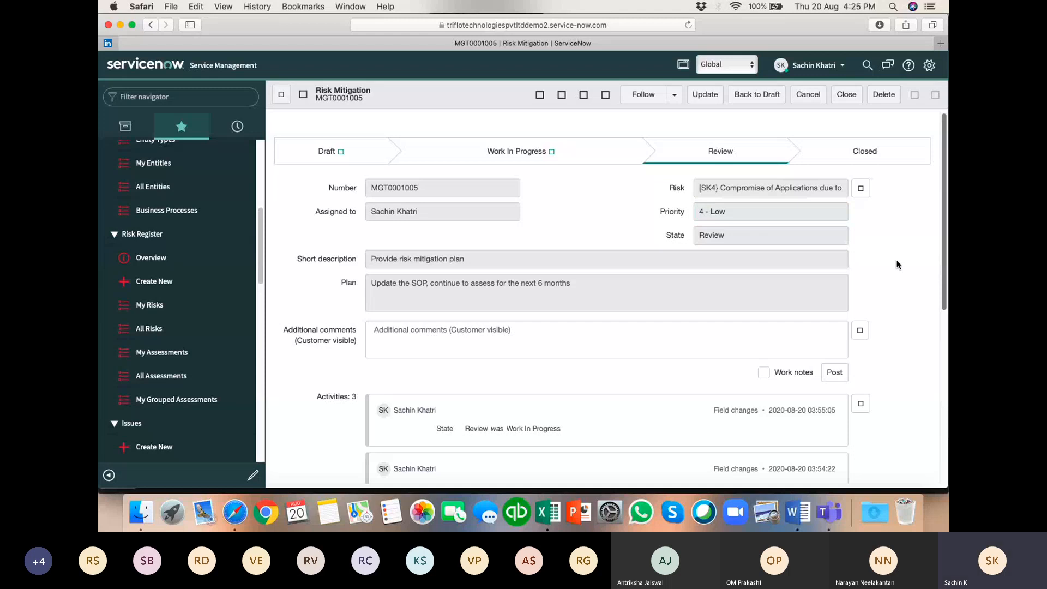
{"action": "left_click", "coordinate": [704, 95]}
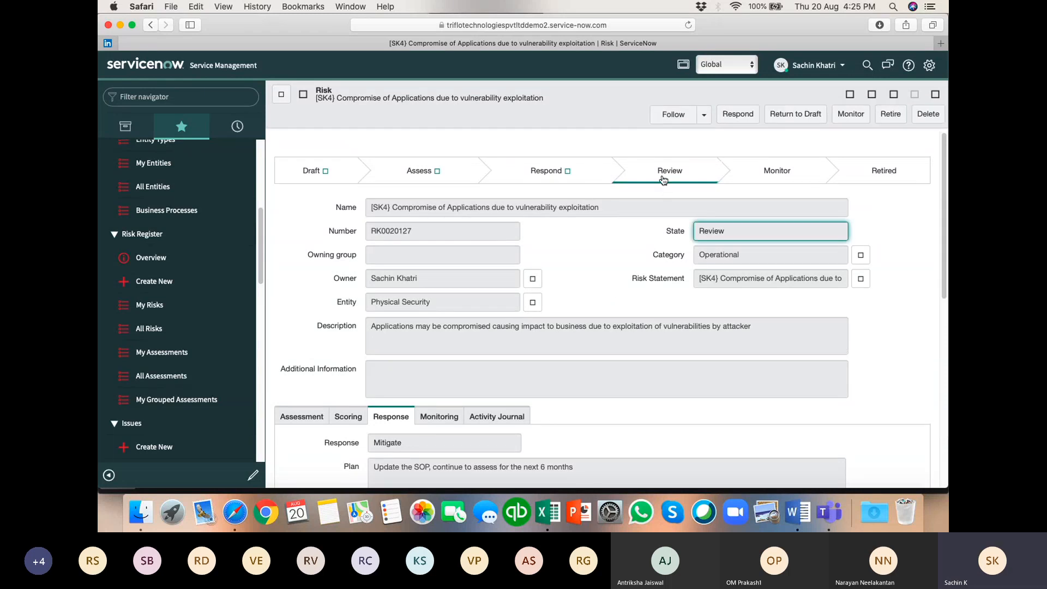
Check the response task on the reviewed risk and move the risk to the Monitor stage.
{"action": "scroll", "coordinate": [906, 311], "scroll_direction": "down", "scroll_amount": 10}
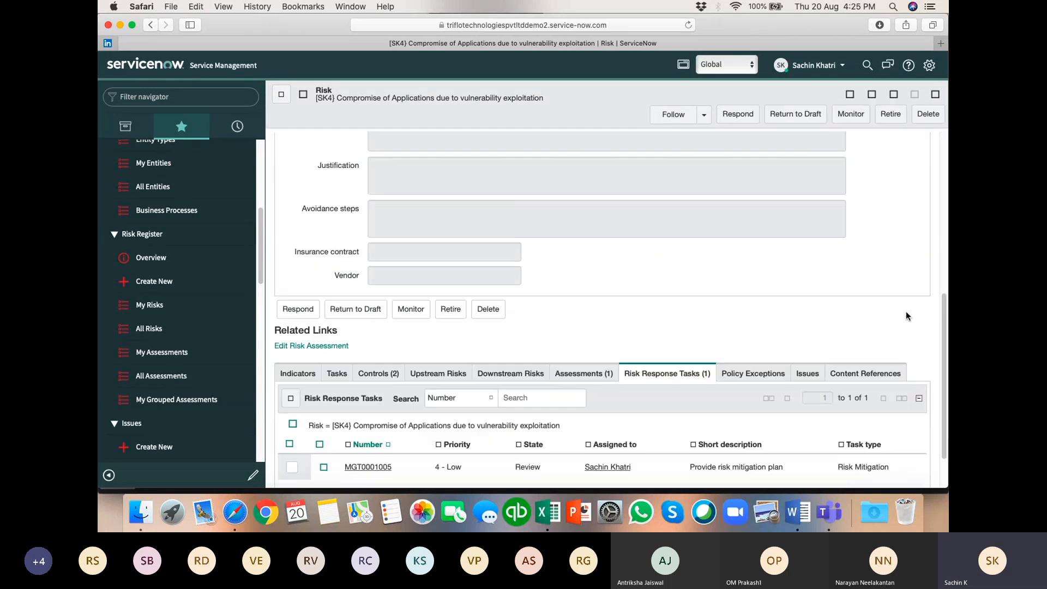
{"action": "scroll", "coordinate": [906, 311], "scroll_direction": "down", "scroll_amount": 2}
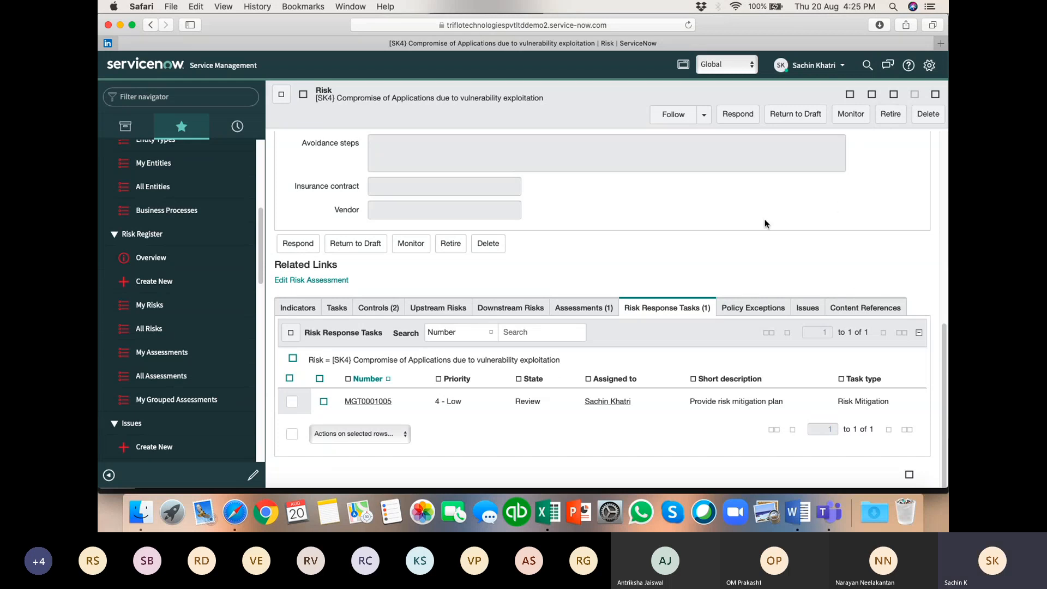
{"action": "left_click", "coordinate": [854, 116]}
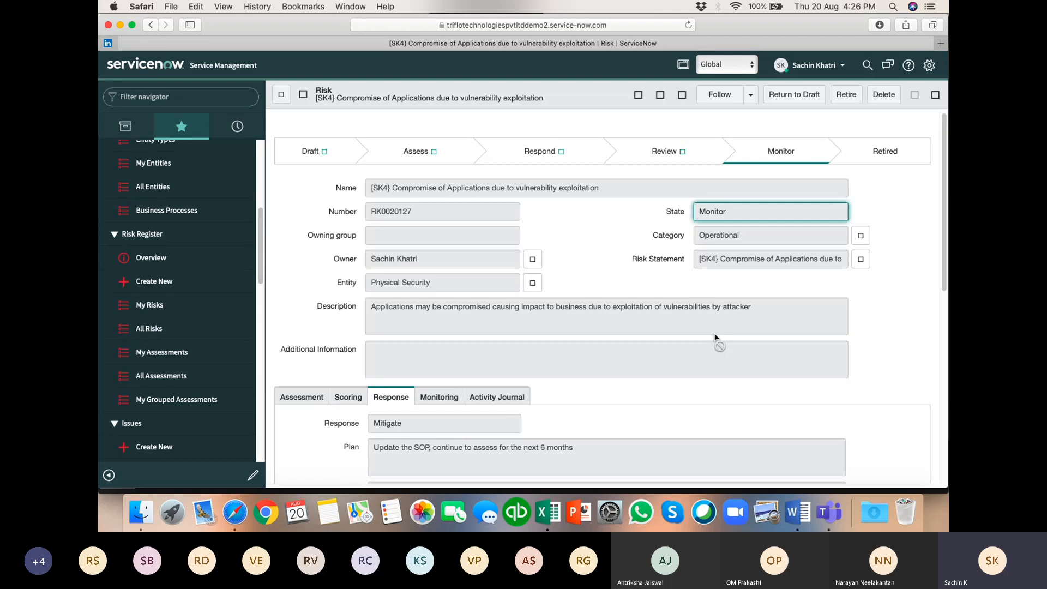
Show the risk's Monitoring details, including control compliance and risk factors, together with its related controls.
{"action": "scroll", "coordinate": [435, 398], "scroll_direction": "down", "scroll_amount": 3}
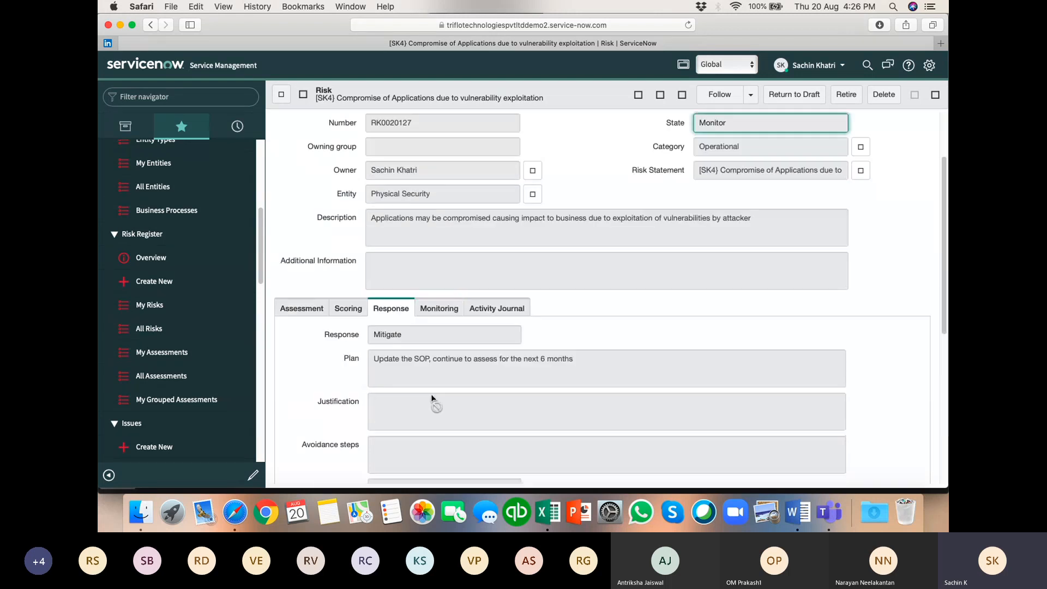
{"action": "left_click", "coordinate": [435, 312]}
{"action": "scroll", "coordinate": [545, 382], "scroll_direction": "down", "scroll_amount": 5}
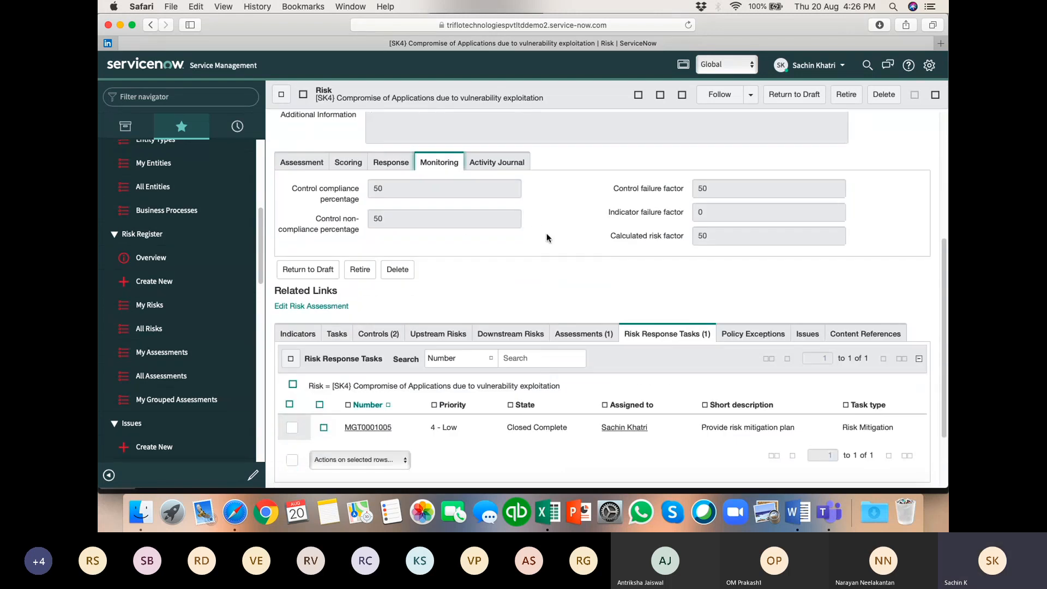
{"action": "left_click", "coordinate": [379, 334]}
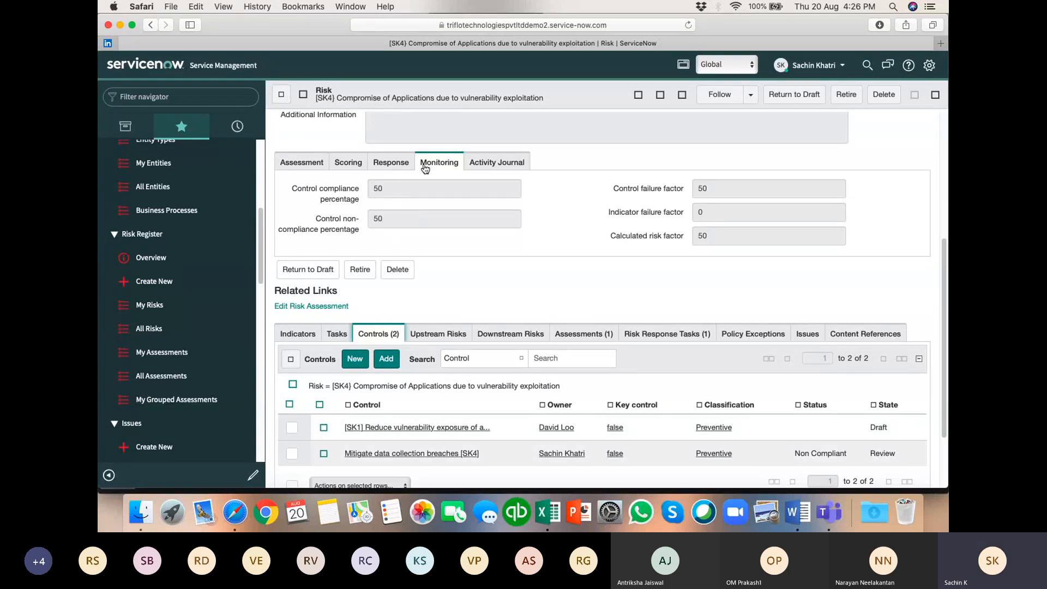
Review the risk's Scoring details, including its inherent, residual and calculated values.
{"action": "scroll", "coordinate": [425, 169], "scroll_direction": "up", "scroll_amount": 4}
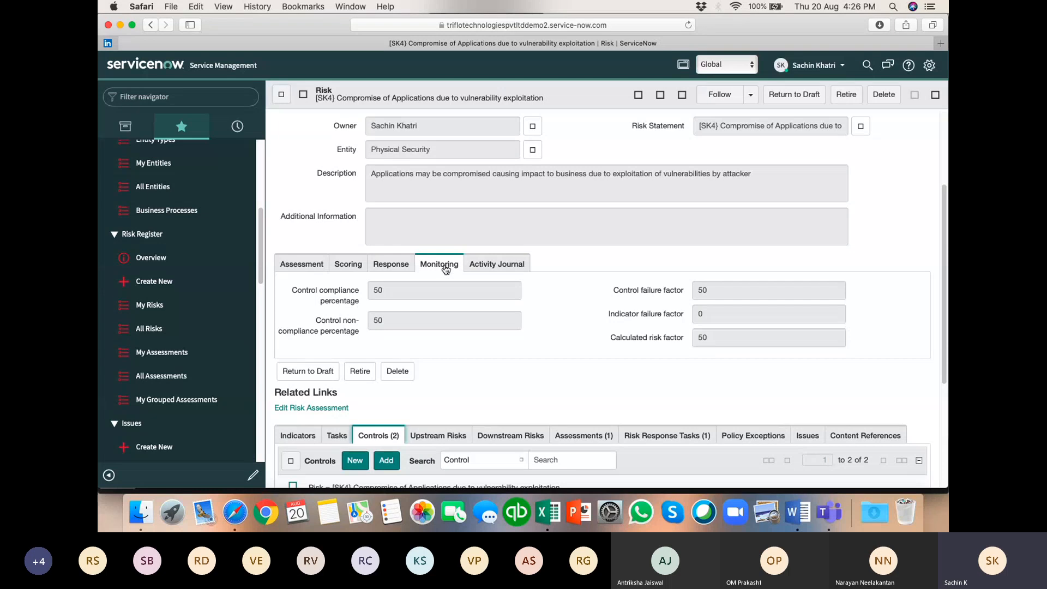
{"action": "left_click", "coordinate": [348, 267]}
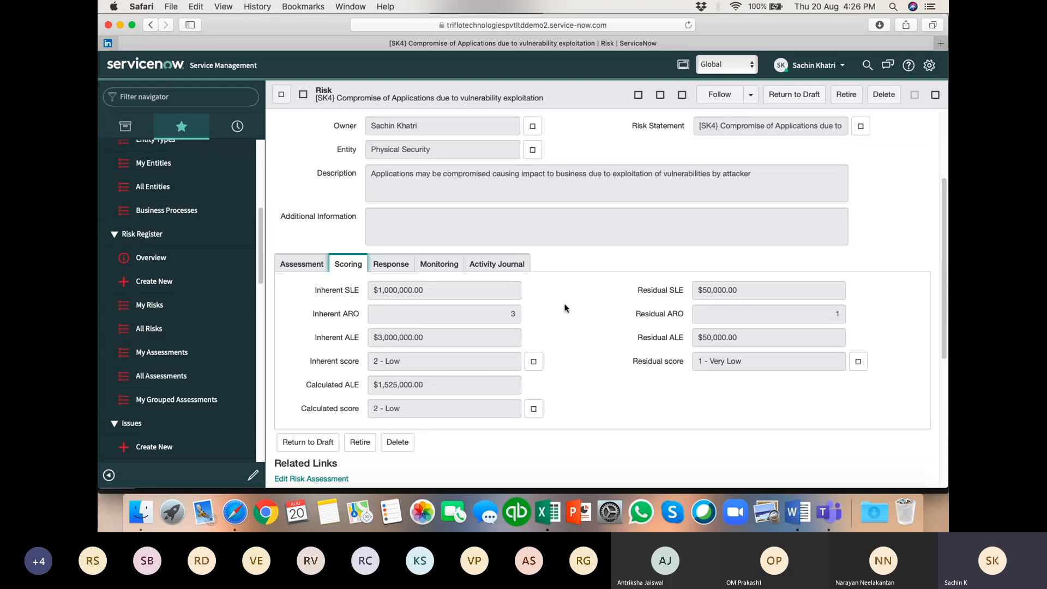
{"action": "scroll", "coordinate": [564, 304], "scroll_direction": "up", "scroll_amount": 5}
Open the Risk Register overview, followed by the main Risk Overview dashboard.
{"action": "scroll", "coordinate": [173, 311], "scroll_direction": "up", "scroll_amount": 2}
{"action": "scroll", "coordinate": [173, 311], "scroll_direction": "down", "scroll_amount": 2}
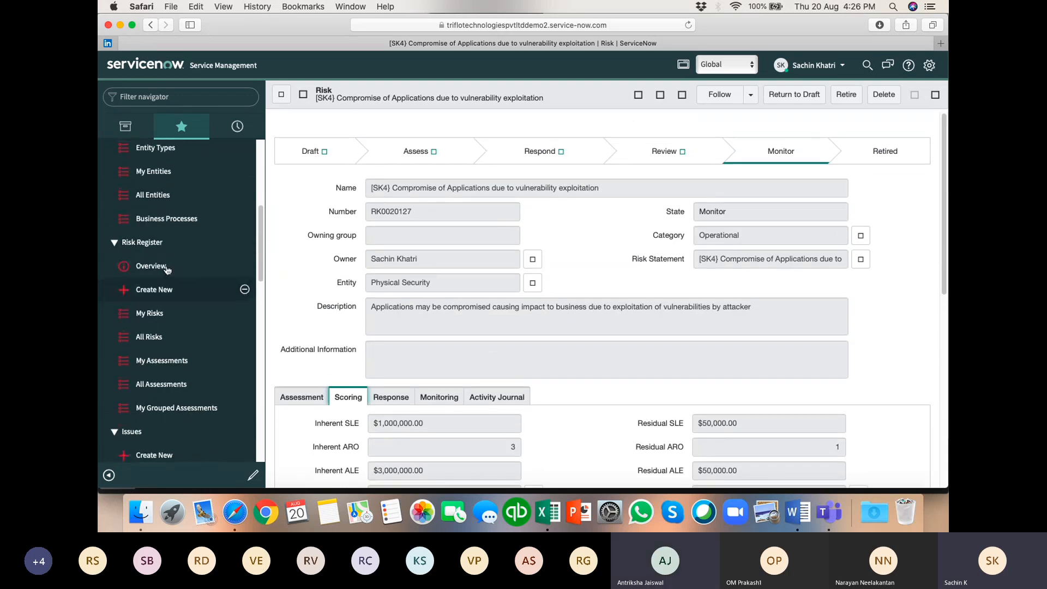
{"action": "left_click", "coordinate": [151, 267]}
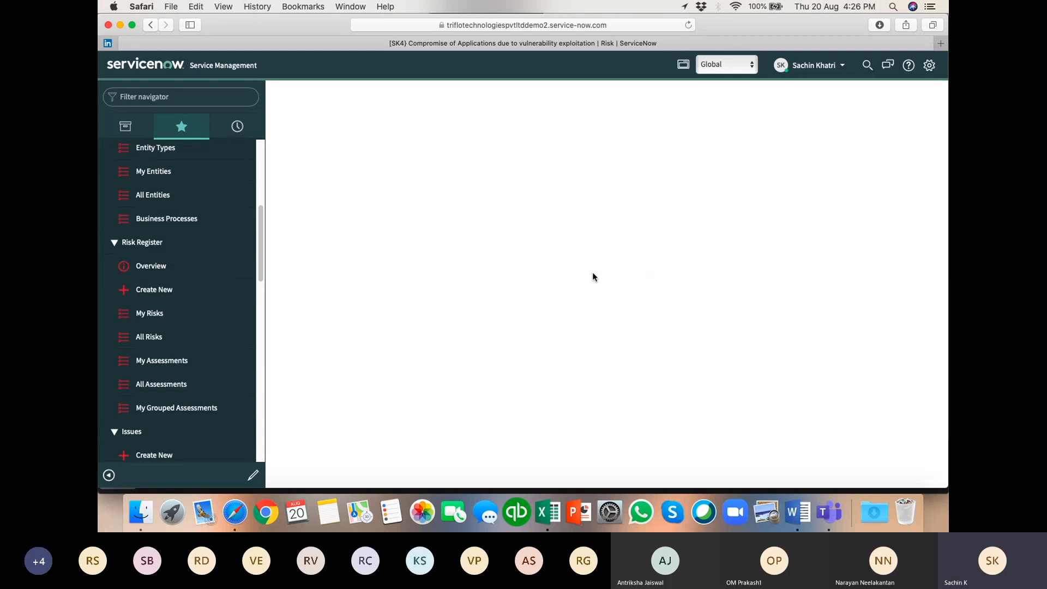
{"action": "scroll", "coordinate": [124, 256], "scroll_direction": "up", "scroll_amount": 4}
{"action": "scroll", "coordinate": [125, 256], "scroll_direction": "up", "scroll_amount": 6}
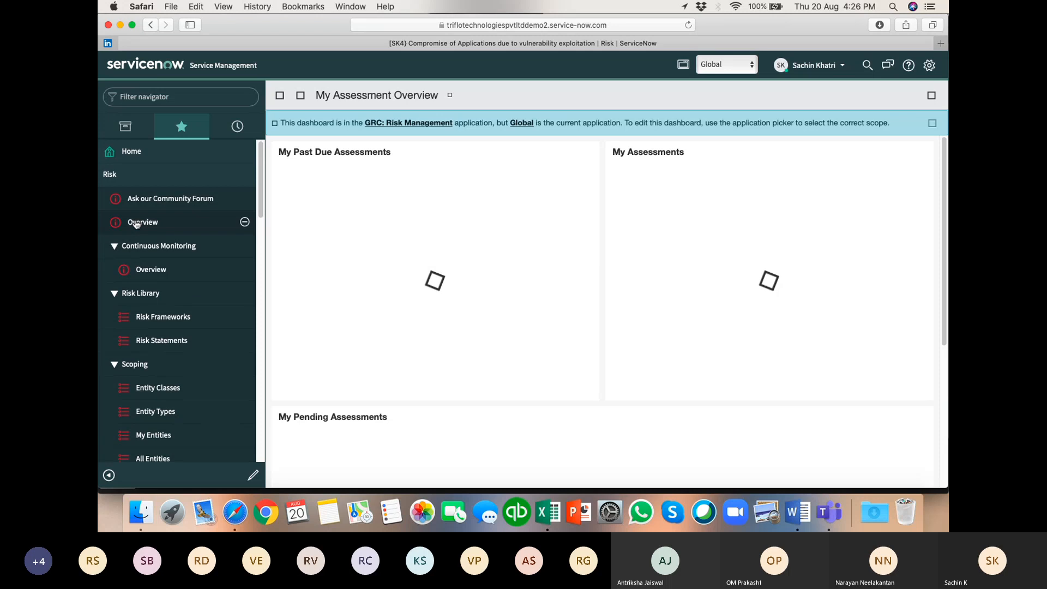
{"action": "left_click", "coordinate": [136, 223]}
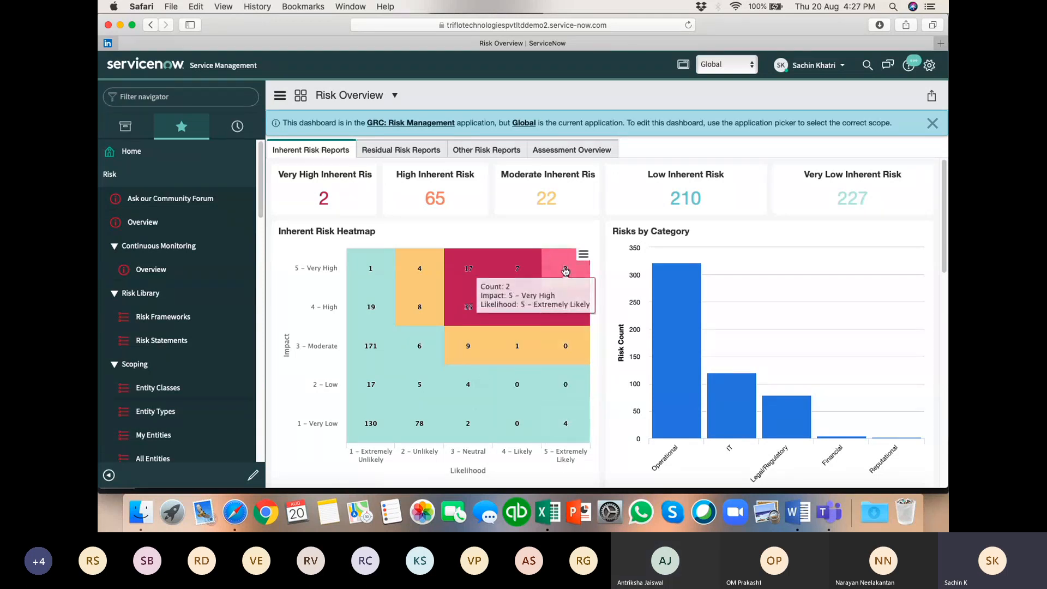
List the risks in the inherent heatmap cell for Very High impact and Extremely Likely likelihood, and return to the Risk Overview dashboard.
{"action": "left_click", "coordinate": [566, 271]}
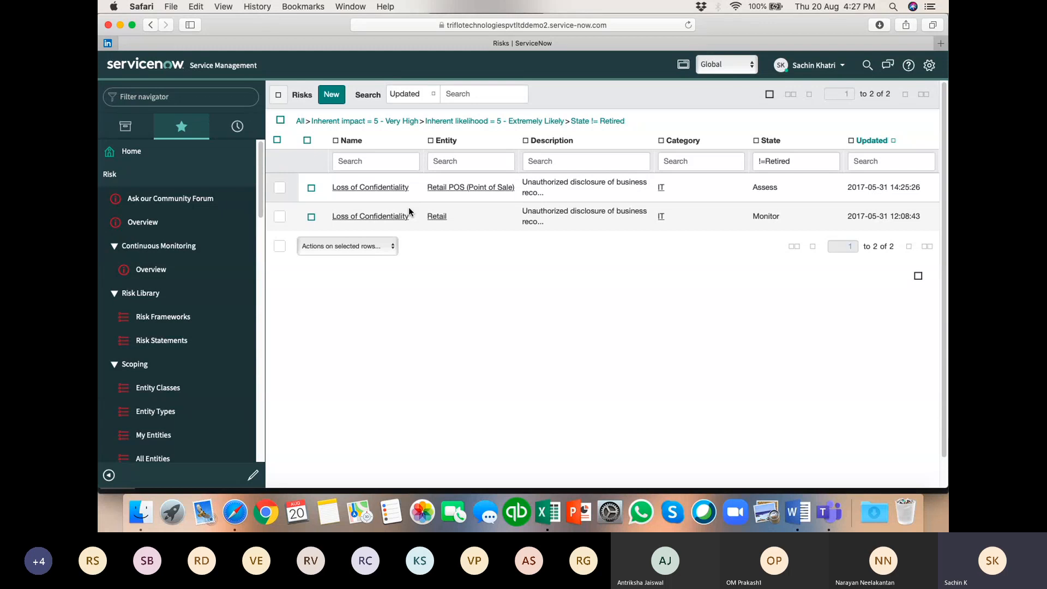
{"action": "left_click", "coordinate": [151, 26]}
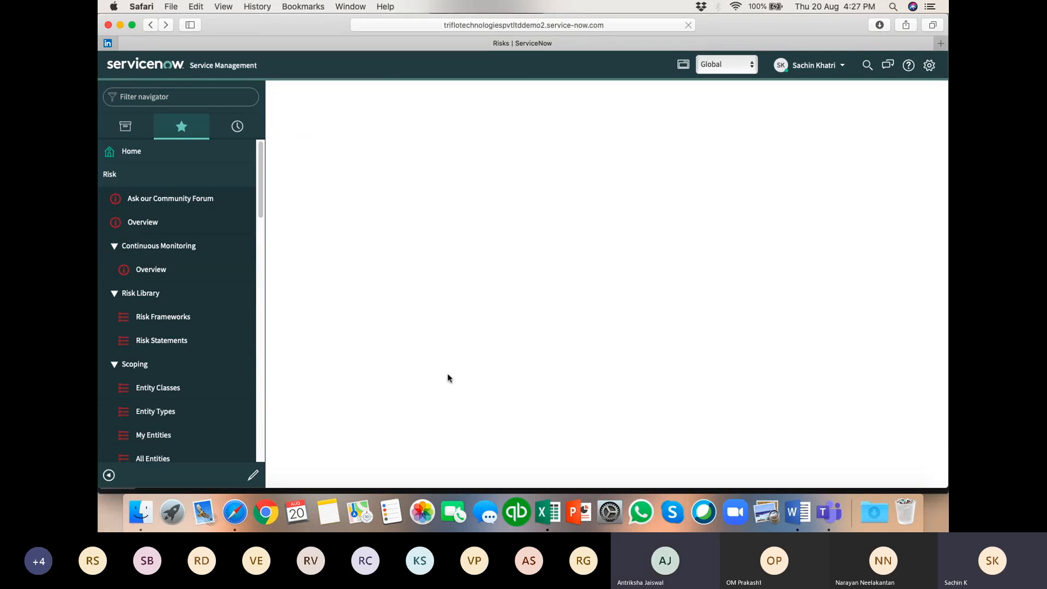
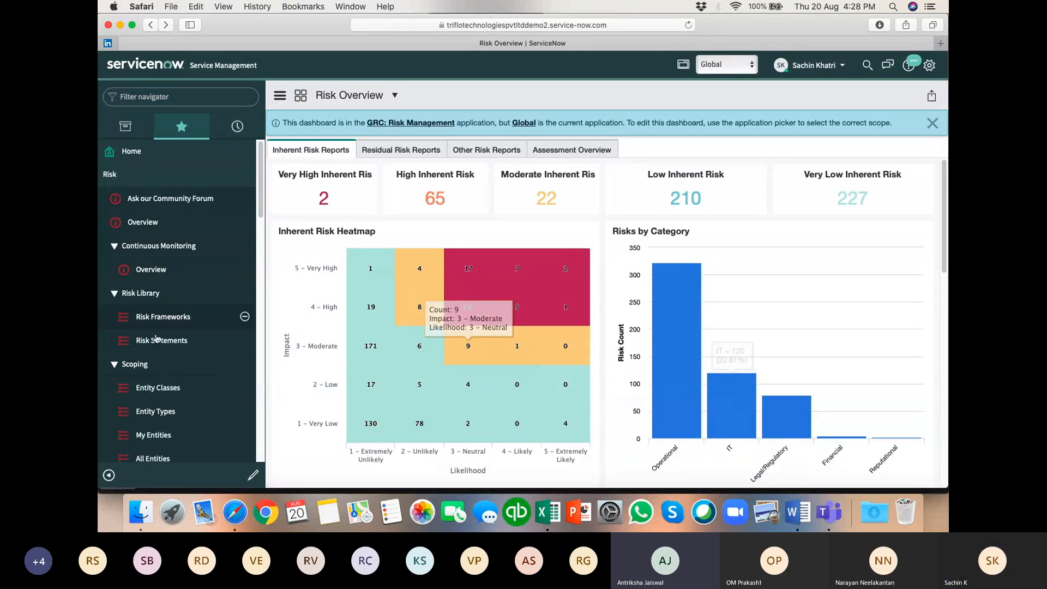
{"action": "mouse_move", "coordinate": [380, 319]}
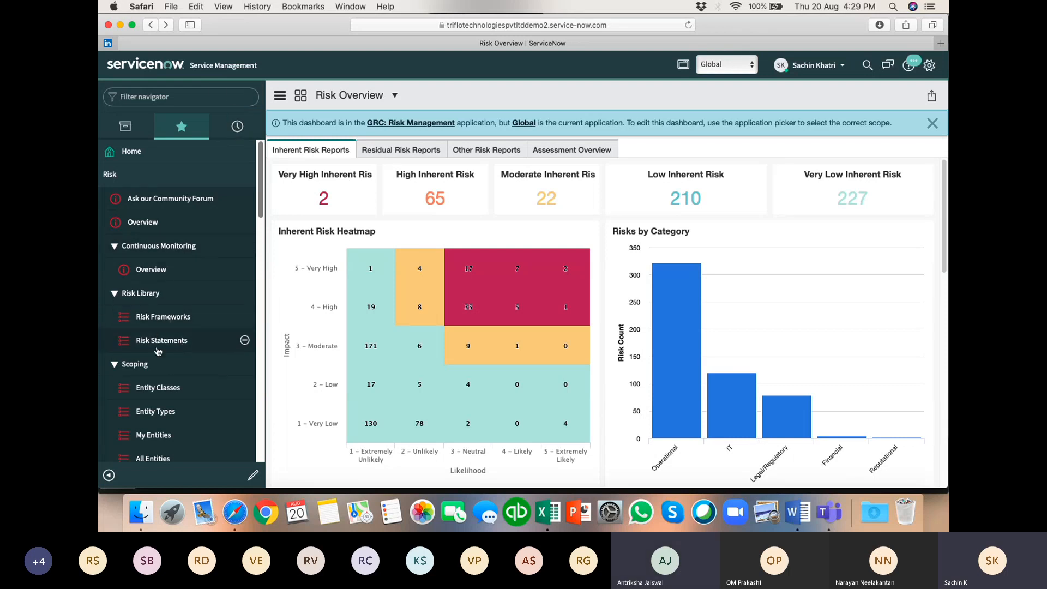
Reopen the recently viewed [SK4] Compromise of Applications risk and look over its scoring and related controls.
{"action": "scroll", "coordinate": [167, 343], "scroll_direction": "down", "scroll_amount": 3}
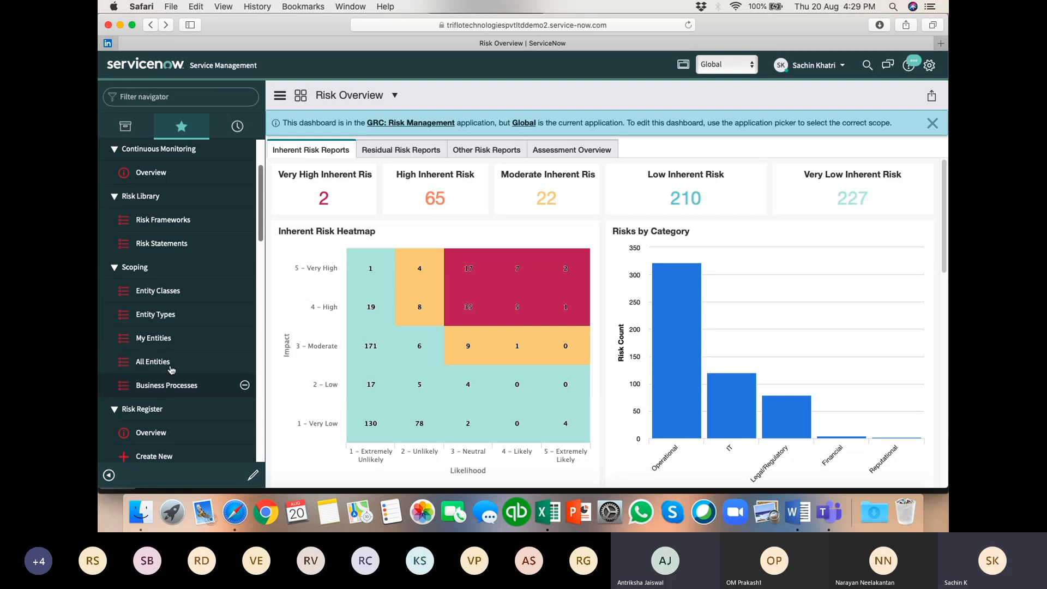
{"action": "left_click", "coordinate": [238, 126]}
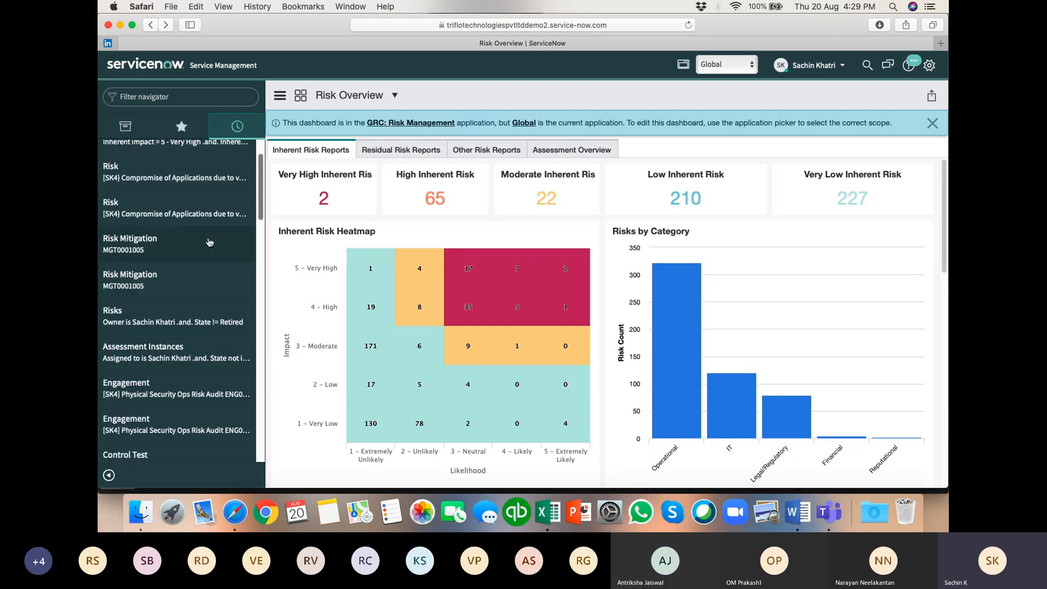
{"action": "left_click", "coordinate": [167, 212]}
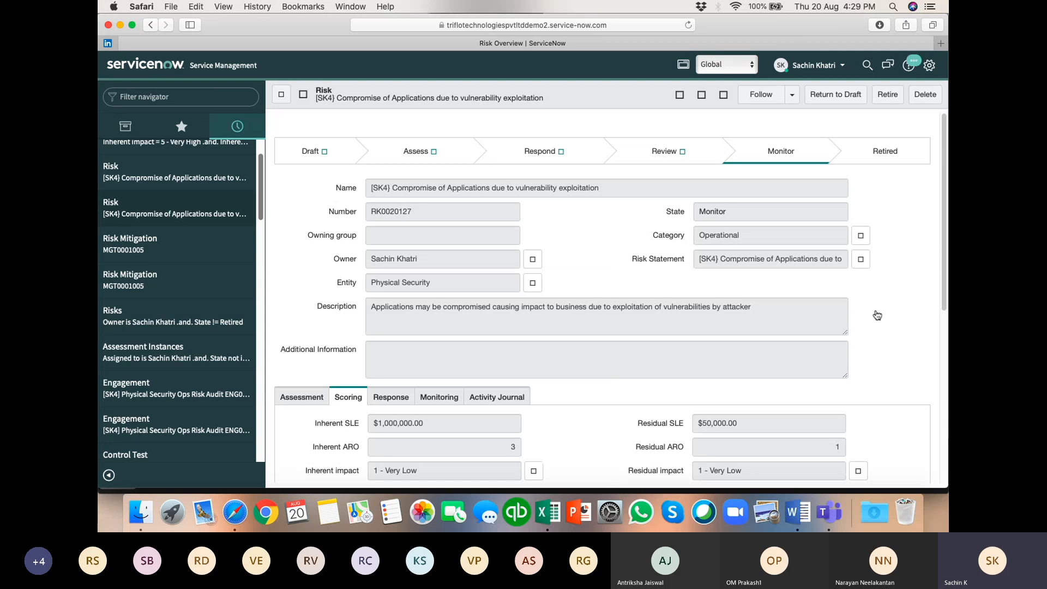
{"action": "scroll", "coordinate": [876, 314], "scroll_direction": "down", "scroll_amount": 5}
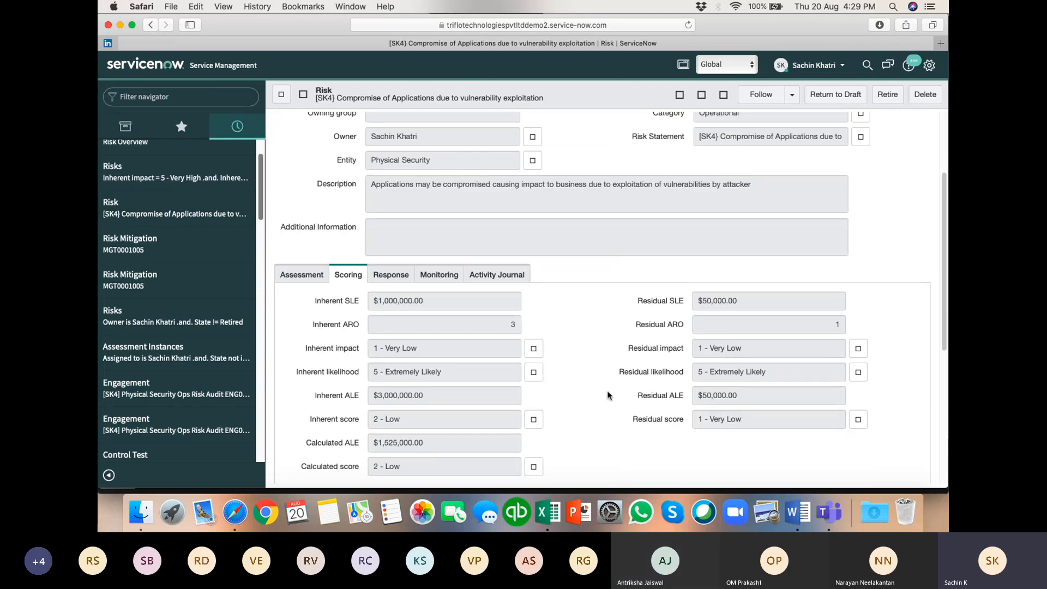
{"action": "scroll", "coordinate": [556, 315], "scroll_direction": "down", "scroll_amount": 10}
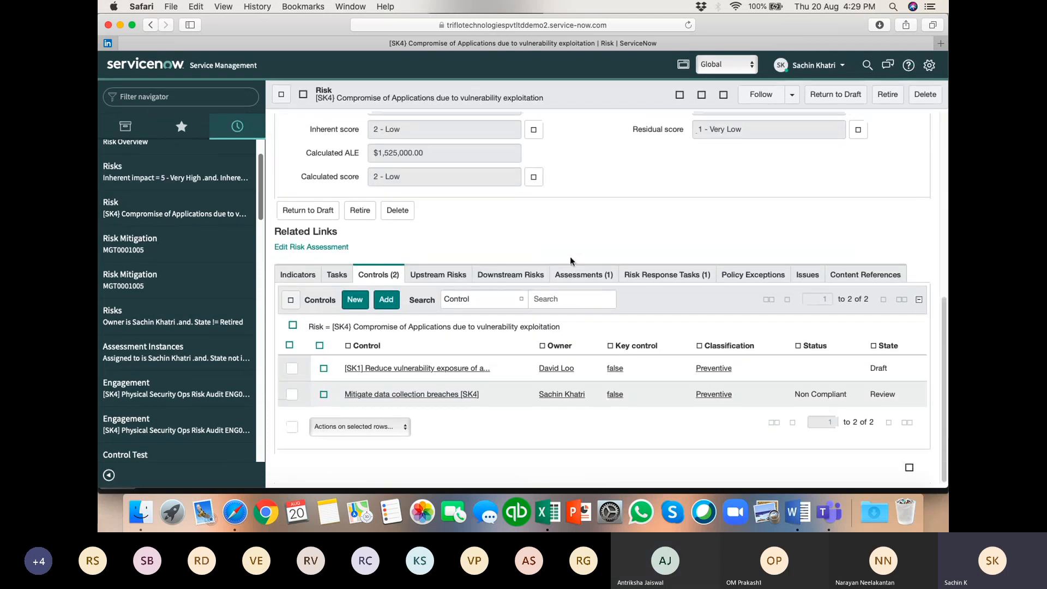
Check the [SK4] risk's related risk response tasks together with its Response details and plan.
{"action": "left_click", "coordinate": [659, 276]}
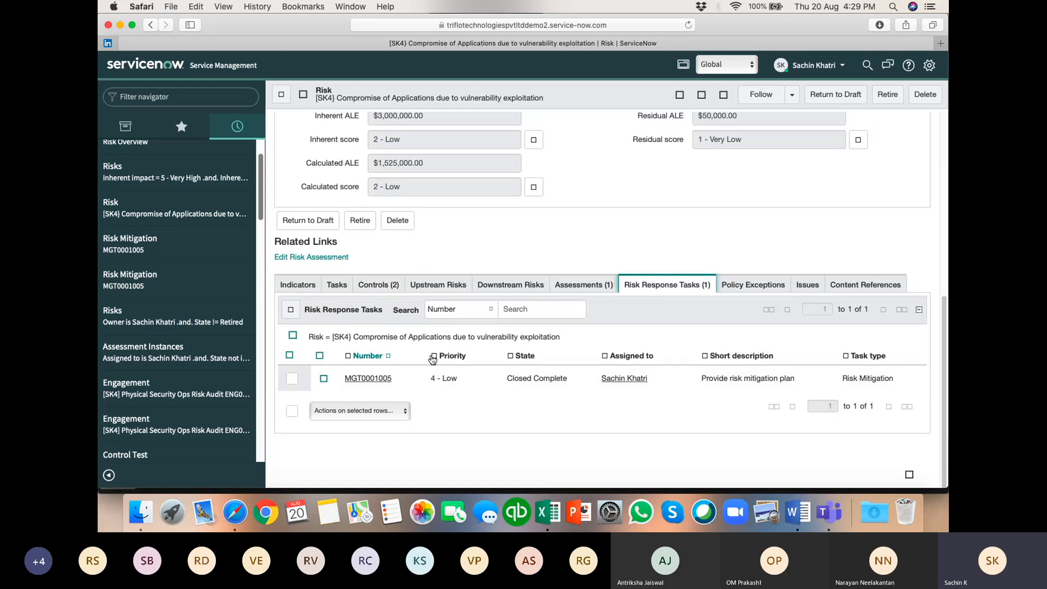
{"action": "scroll", "coordinate": [440, 287], "scroll_direction": "up", "scroll_amount": 5}
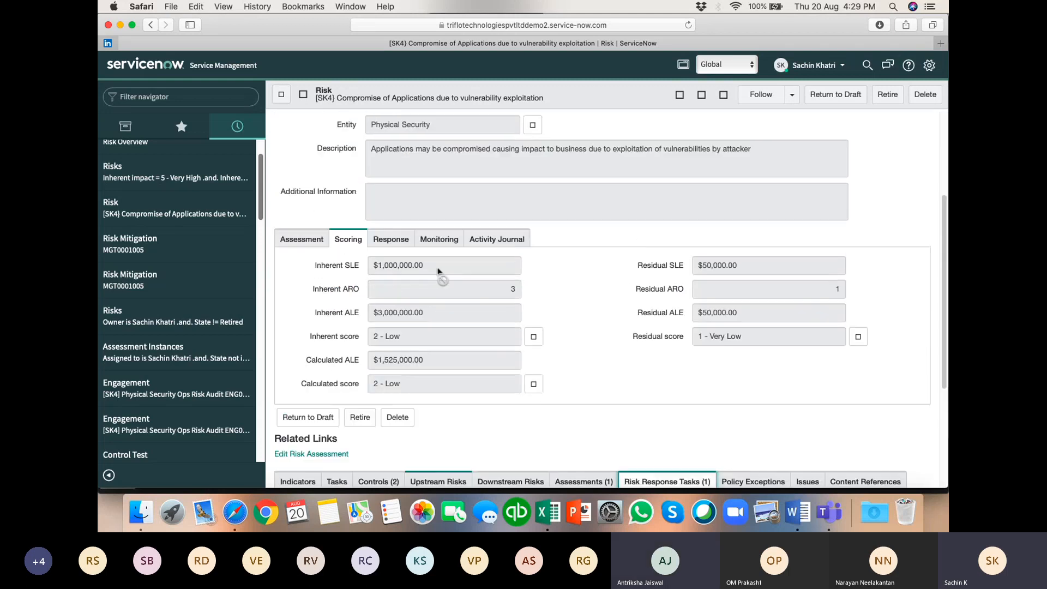
{"action": "left_click", "coordinate": [390, 238]}
{"action": "scroll", "coordinate": [415, 277], "scroll_direction": "down", "scroll_amount": 6}
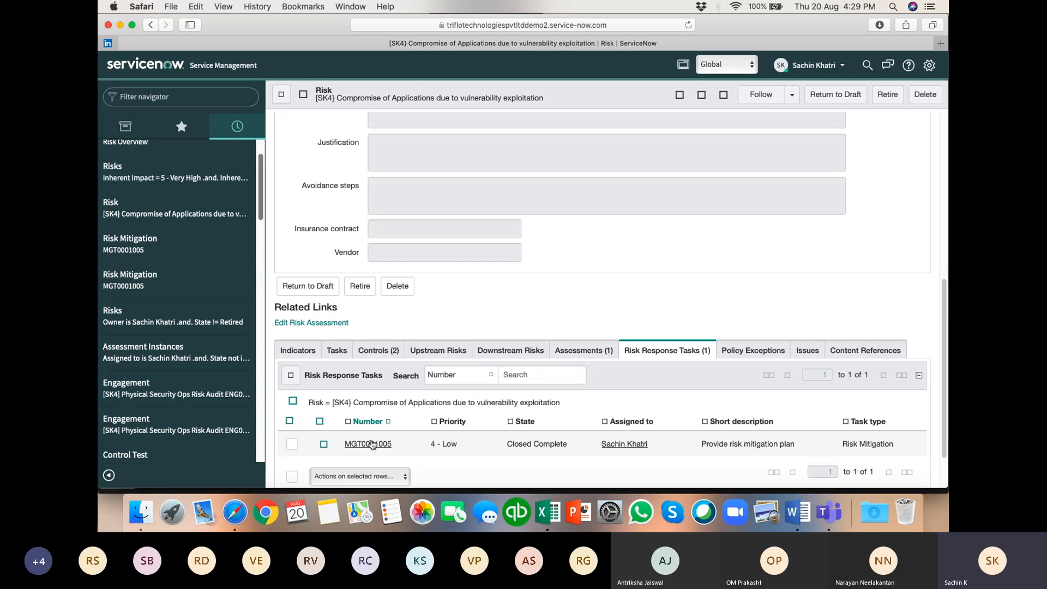
{"action": "scroll", "coordinate": [788, 244], "scroll_direction": "up", "scroll_amount": 10}
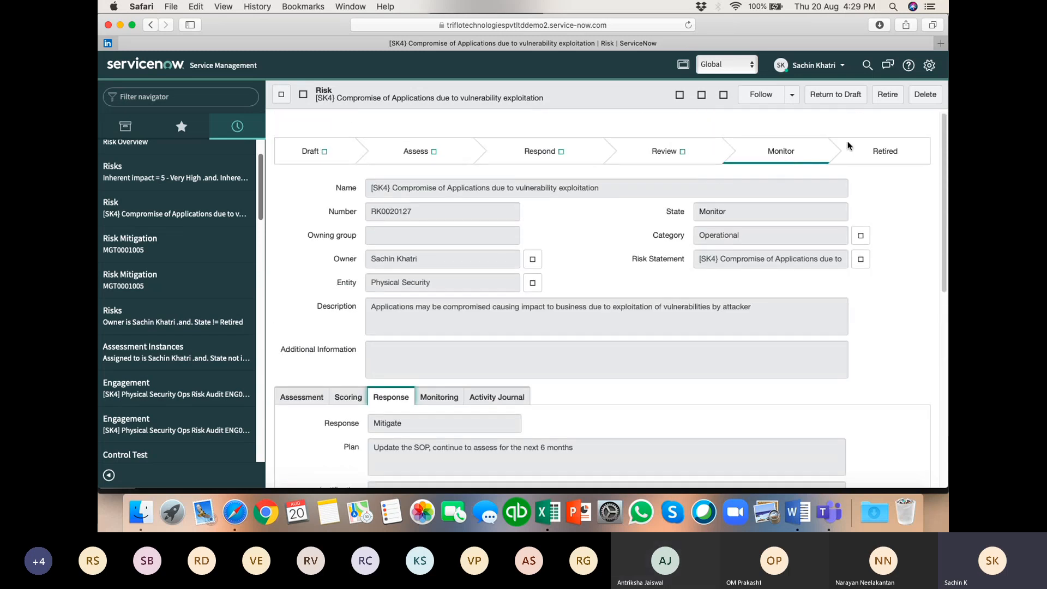
{"action": "scroll", "coordinate": [569, 339], "scroll_direction": "down", "scroll_amount": 10}
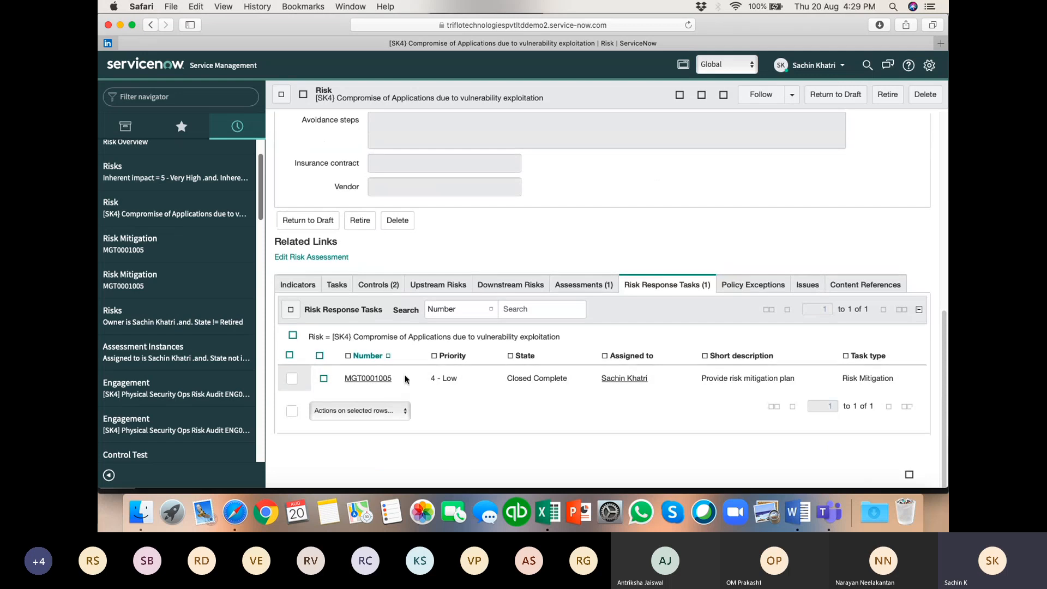
Inspect the risk mitigation task linked to the [SK4] risk and return to the risk's Response details.
{"action": "left_click", "coordinate": [366, 379]}
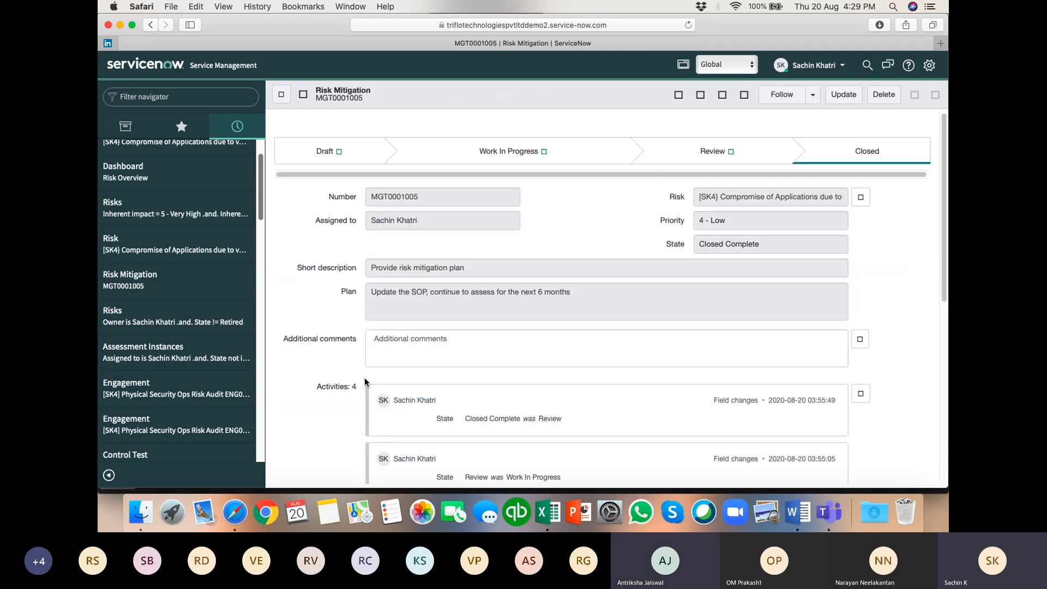
{"action": "left_click", "coordinate": [879, 265]}
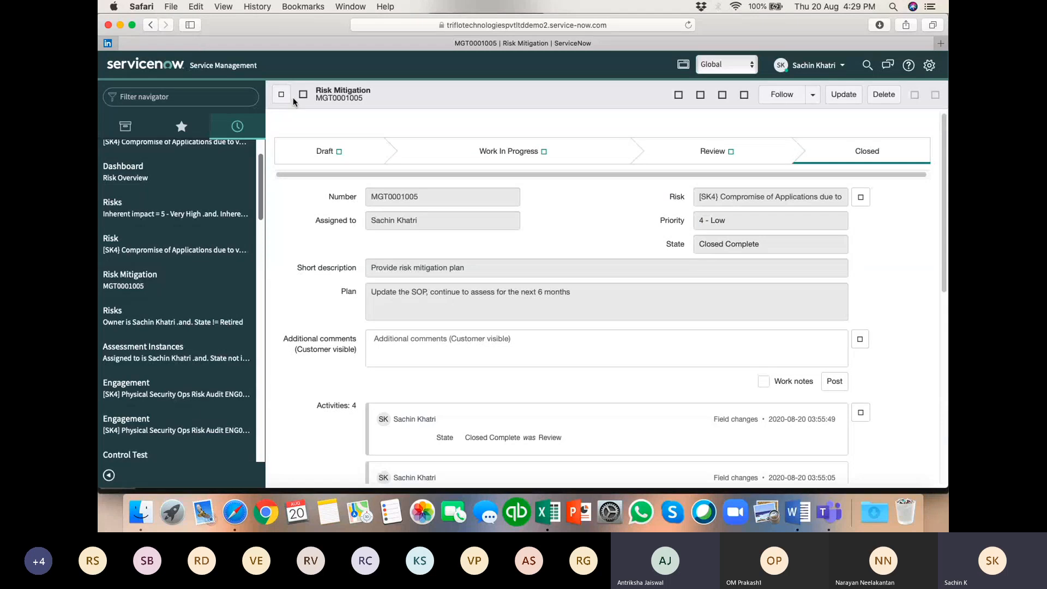
{"action": "left_click", "coordinate": [148, 24]}
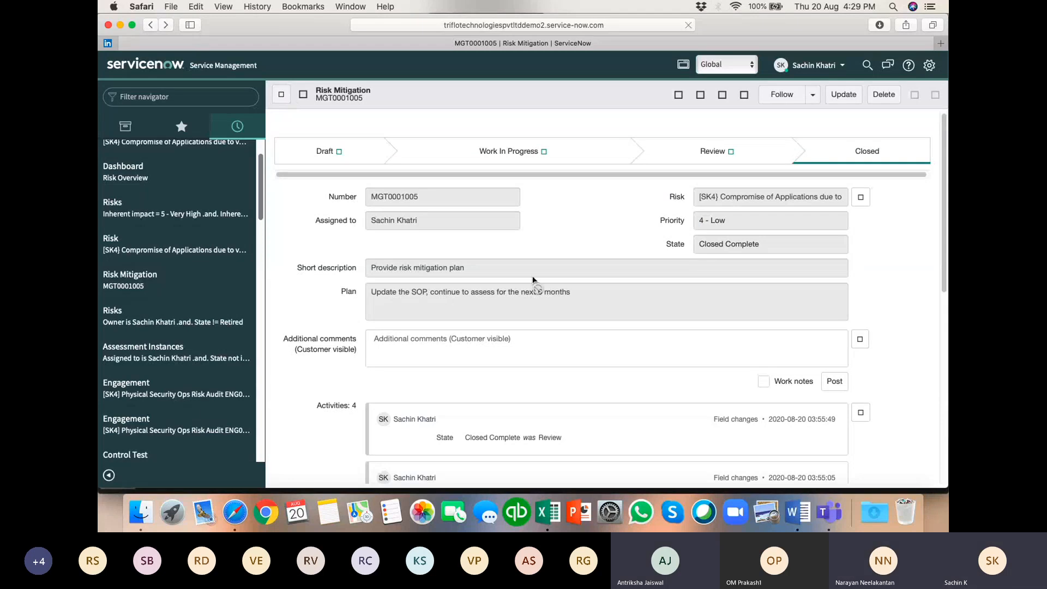
{"action": "scroll", "coordinate": [536, 289], "scroll_direction": "down", "scroll_amount": 6}
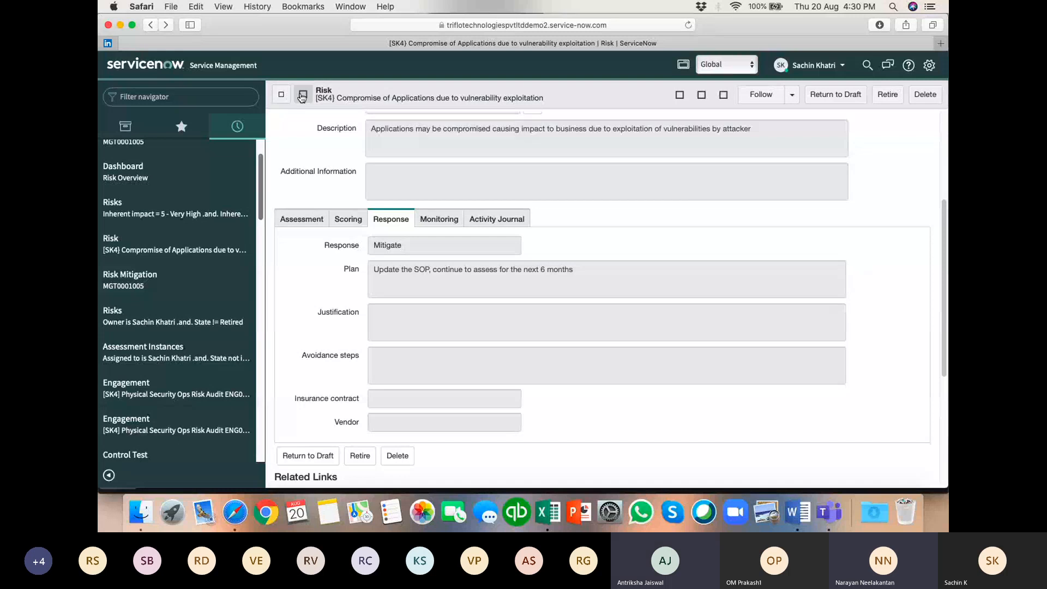
{"action": "left_click", "coordinate": [303, 94]}
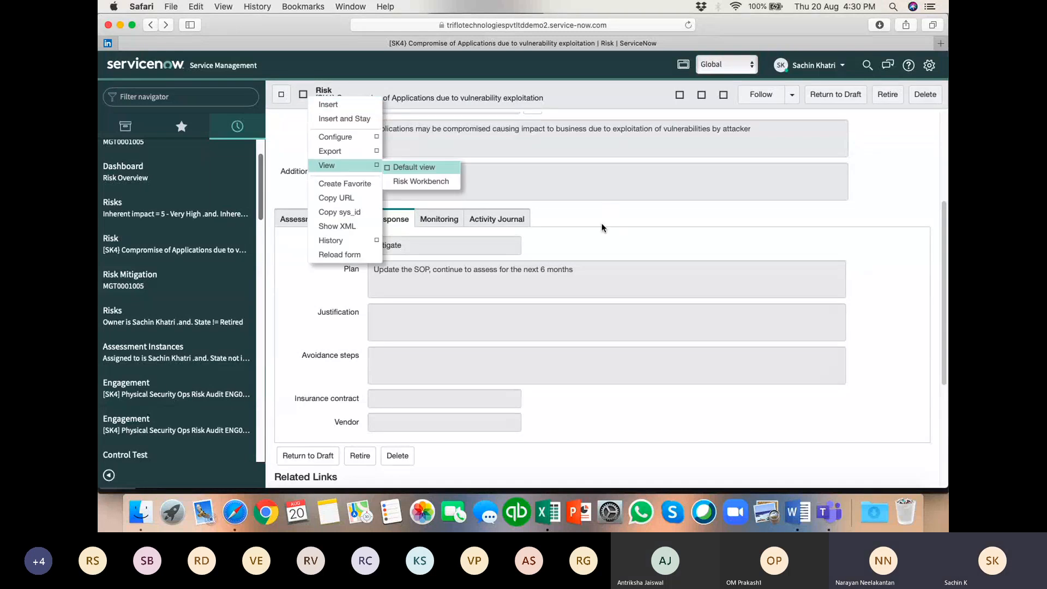
{"action": "left_click", "coordinate": [577, 215]}
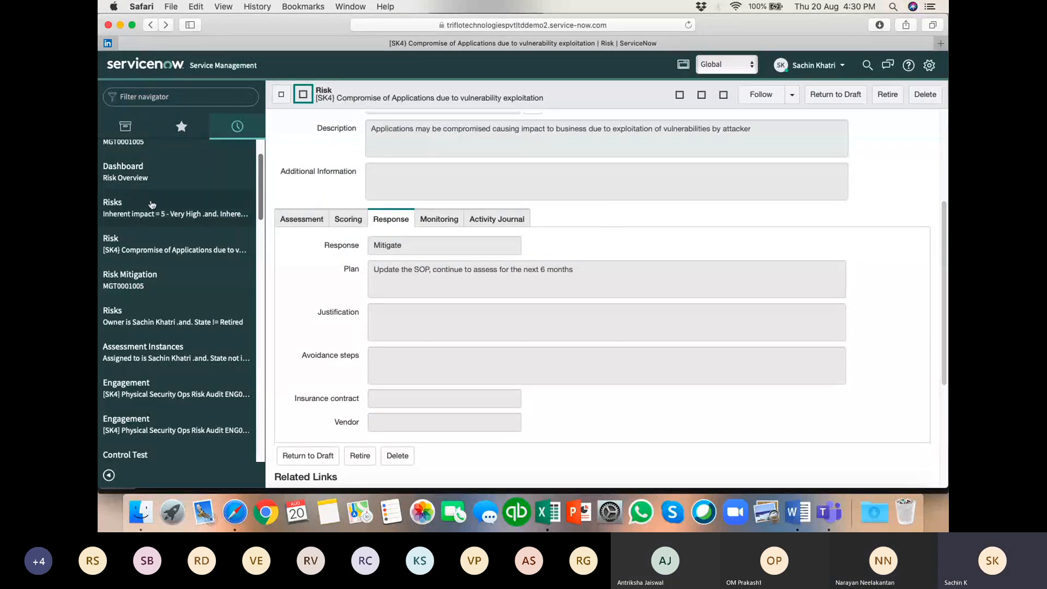
{"action": "left_click", "coordinate": [302, 94]}
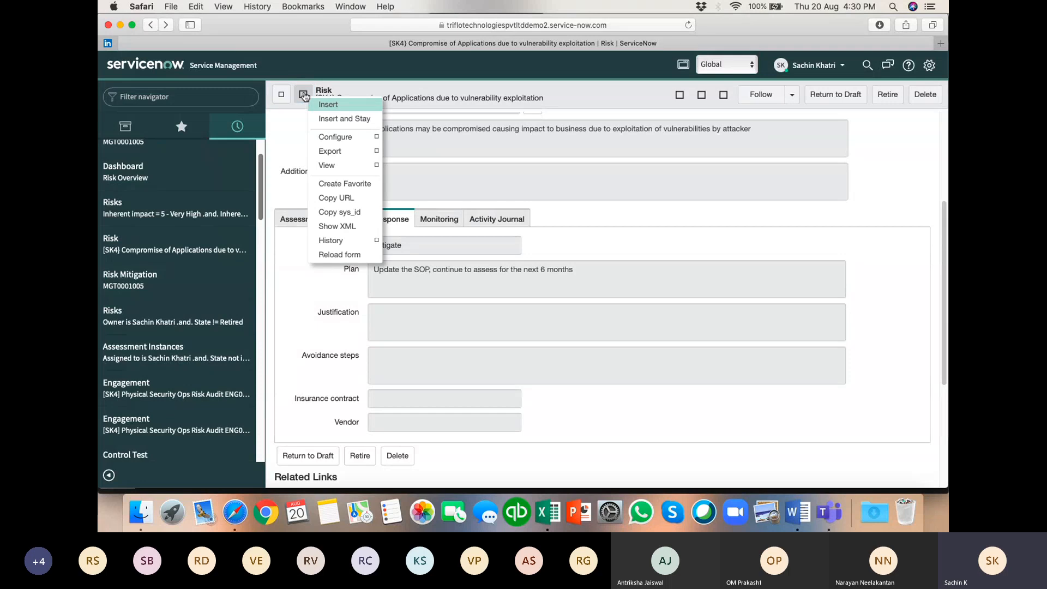
{"action": "left_click", "coordinate": [291, 145]}
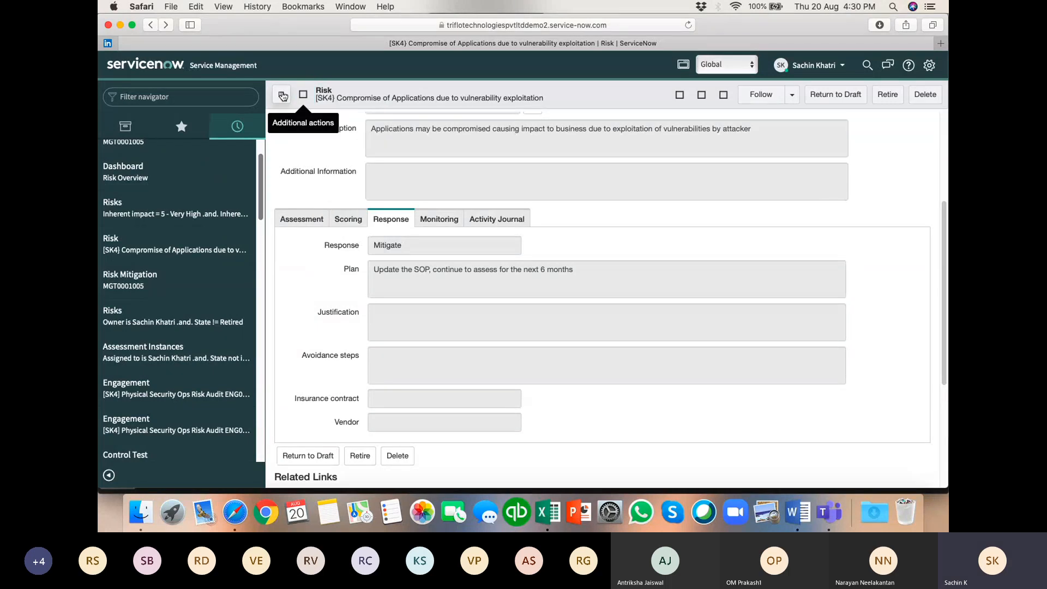
From the Very High impact, Extremely Likely risks, open Loss of Confidentiality for Retail POS (Point of Sale) and submit it for review.
{"action": "mouse_move", "coordinate": [289, 172]}
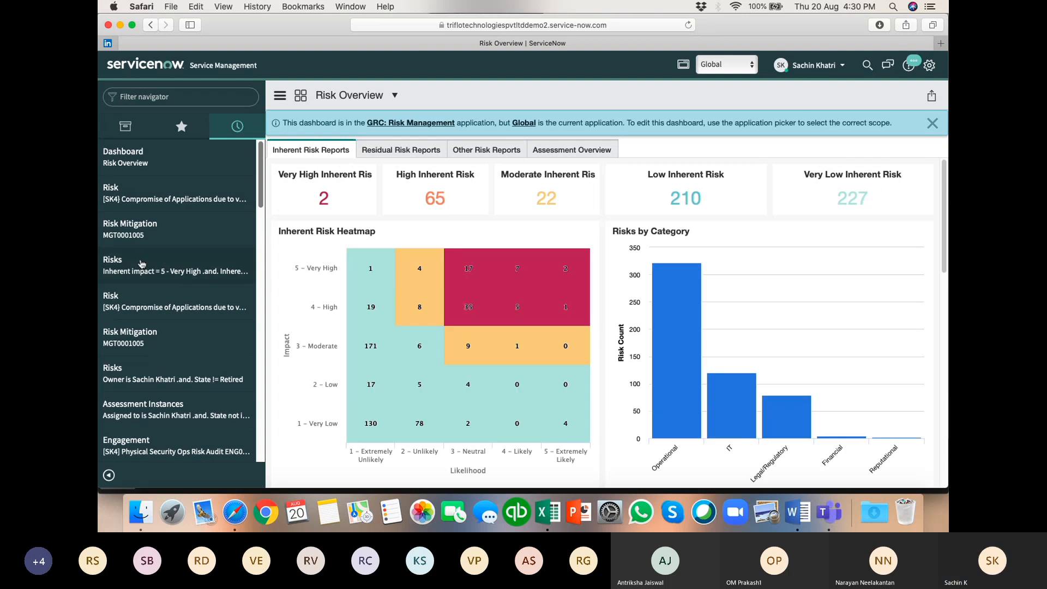
{"action": "left_click", "coordinate": [141, 262]}
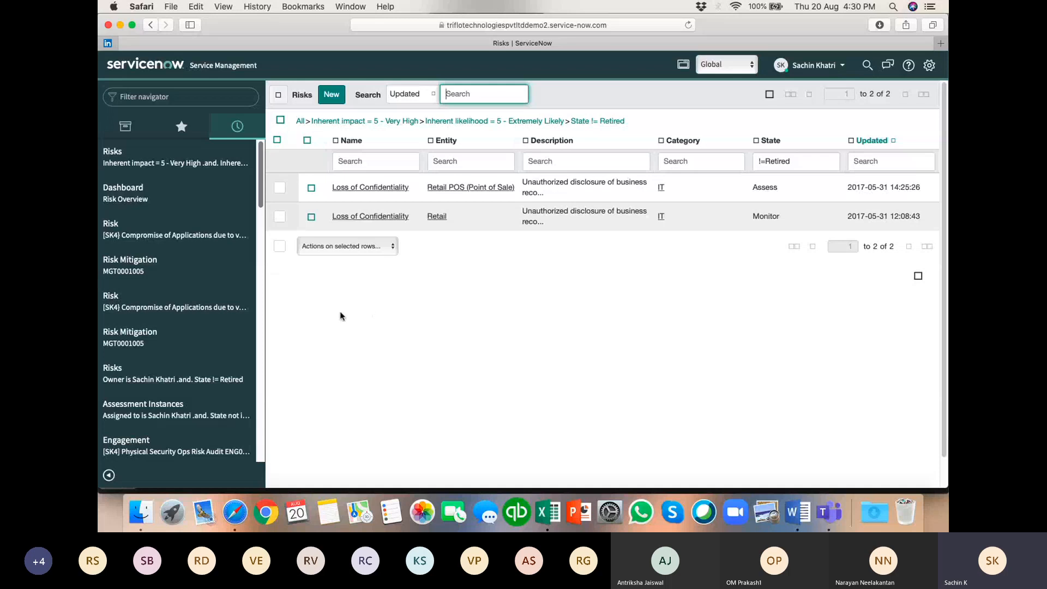
{"action": "left_click", "coordinate": [358, 189]}
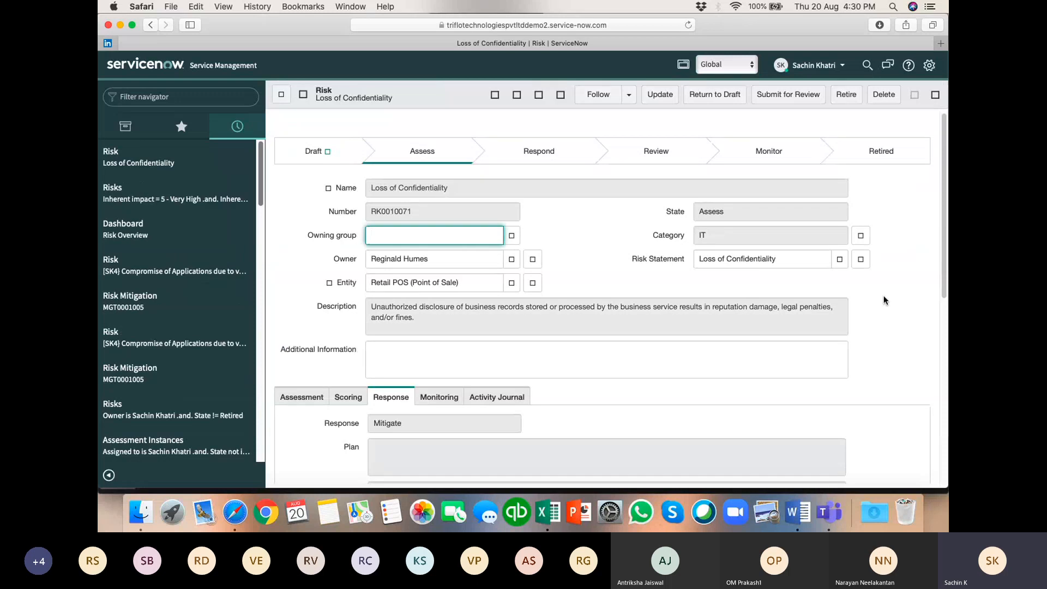
{"action": "left_click", "coordinate": [788, 94]}
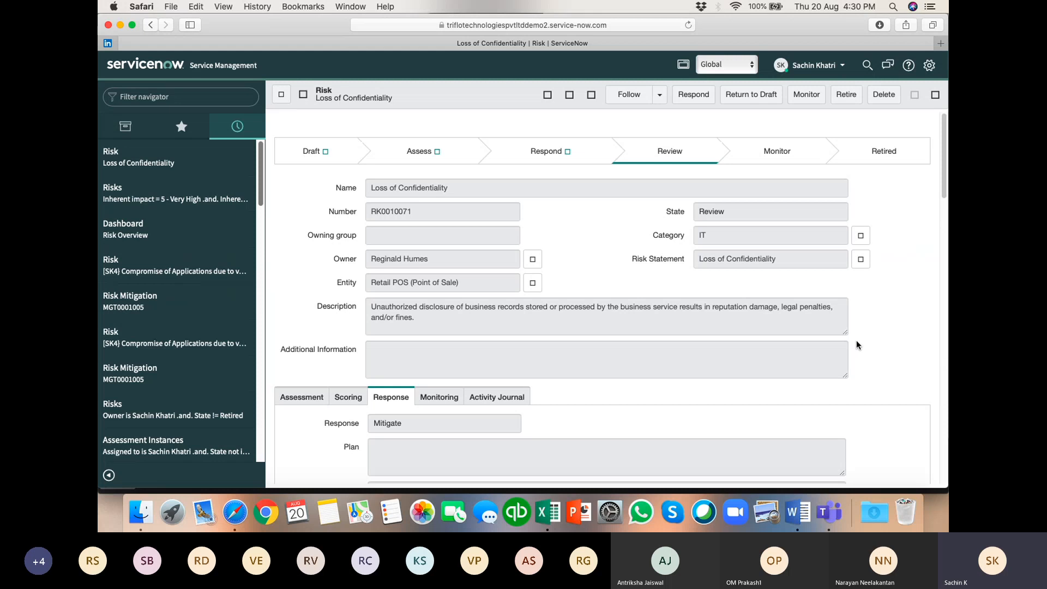
{"action": "scroll", "coordinate": [764, 341], "scroll_direction": "down", "scroll_amount": 2}
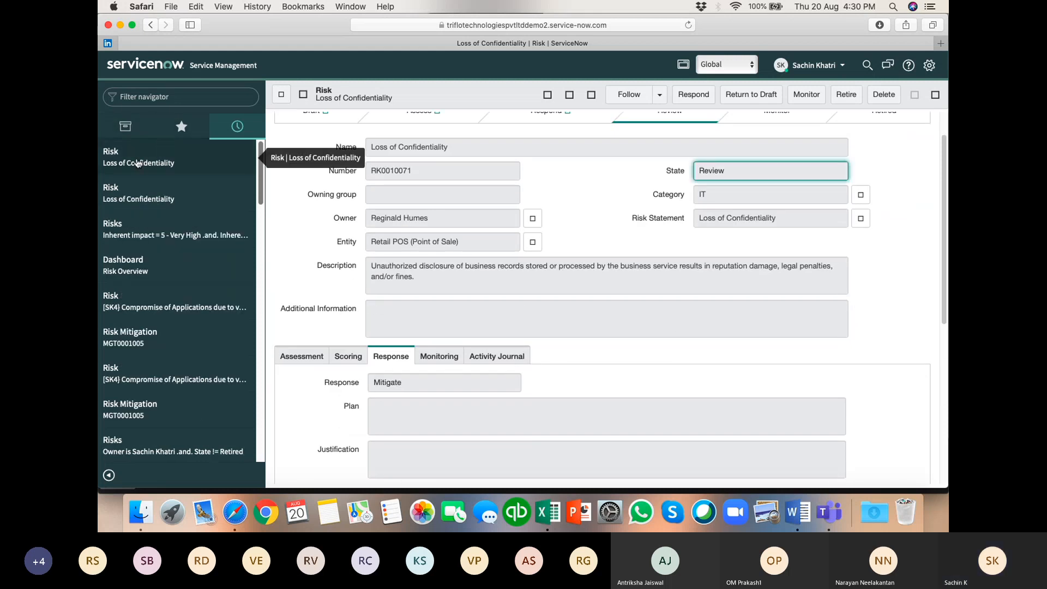
From the recently viewed list of own risks, open the draft IT risk Compromise of Applications due to vulnerability exploitation and start its assessment.
{"action": "right_click", "coordinate": [297, 148]}
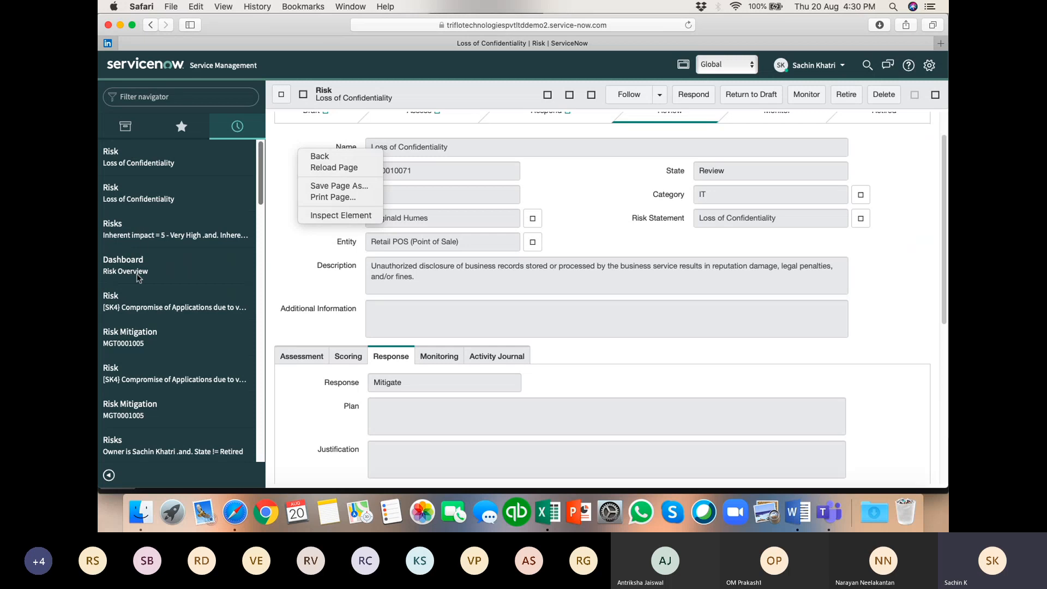
{"action": "left_click", "coordinate": [131, 412]}
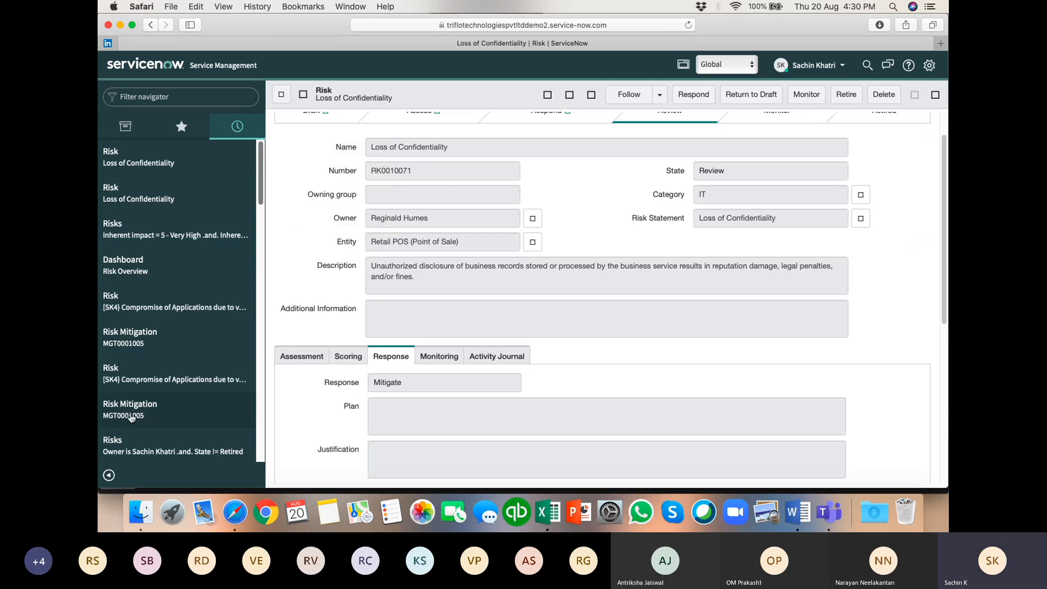
{"action": "scroll", "coordinate": [130, 412], "scroll_direction": "down", "scroll_amount": 2}
{"action": "left_click", "coordinate": [246, 412]}
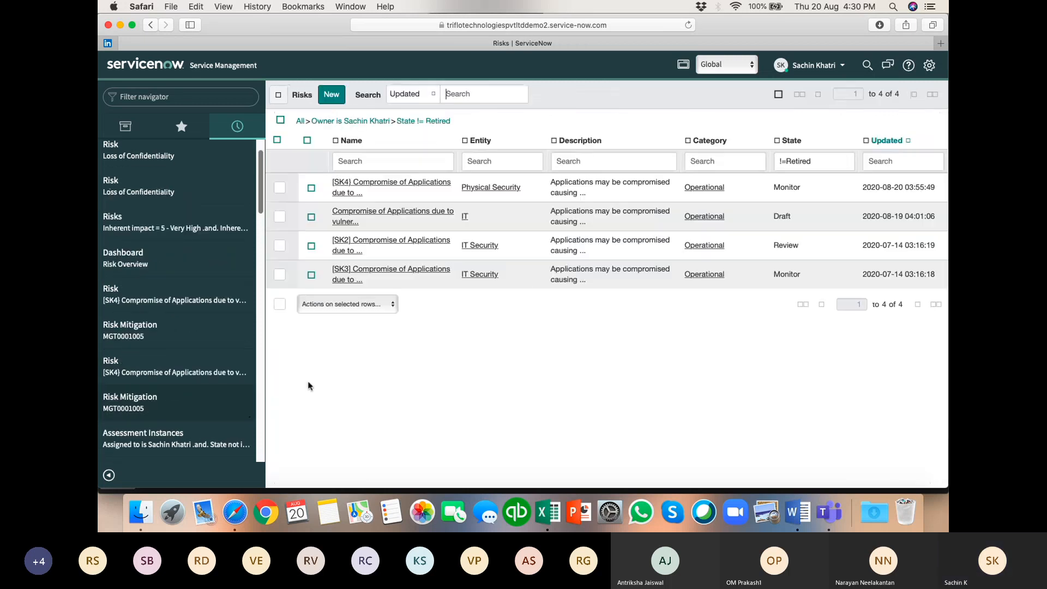
{"action": "left_click", "coordinate": [342, 218]}
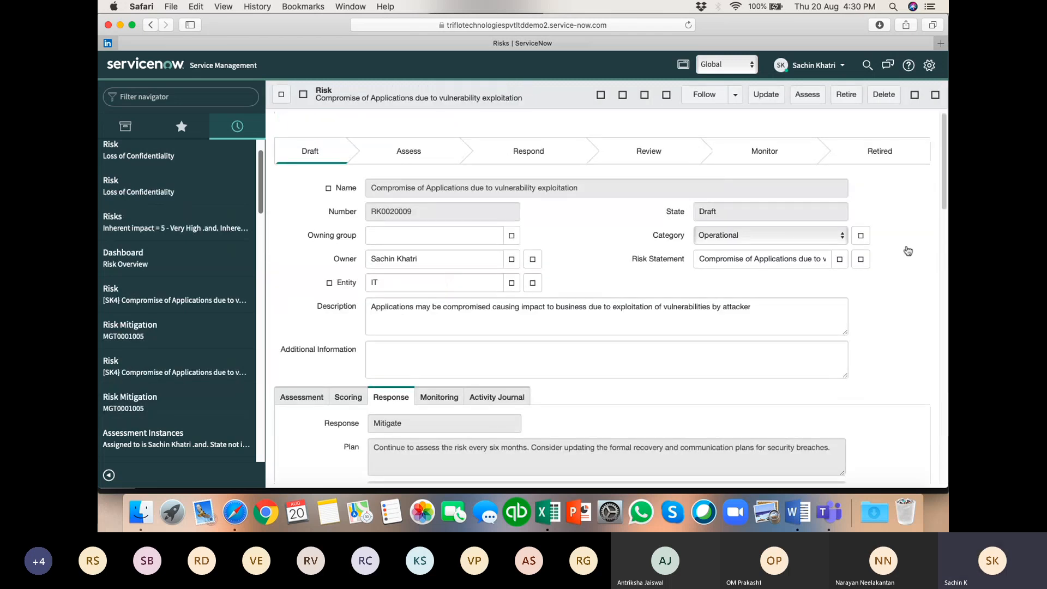
{"action": "left_click", "coordinate": [801, 98]}
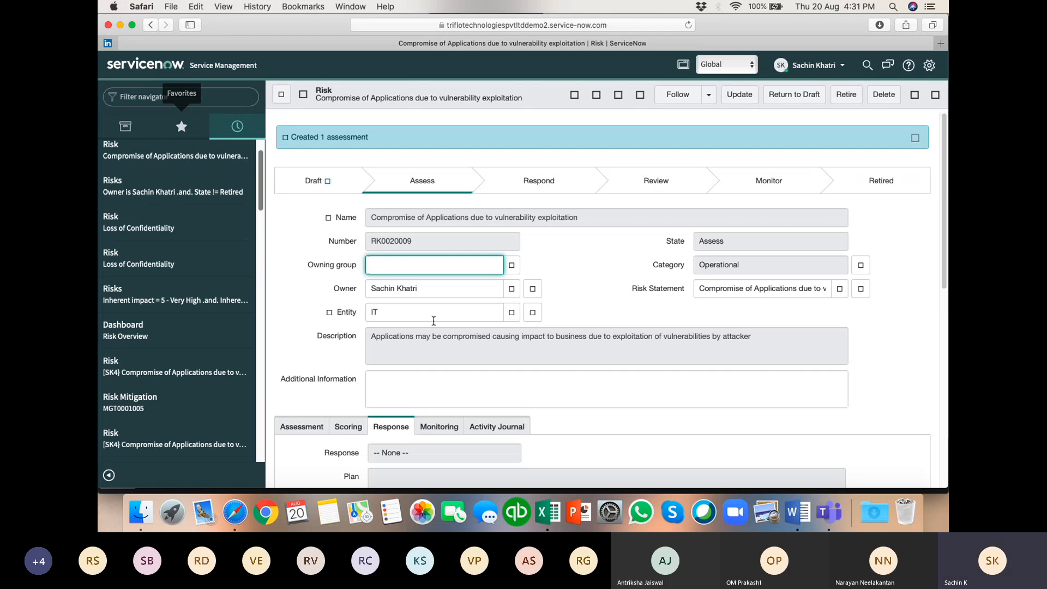
Check the related assessments and risk response tasks of the Compromise of Applications risk.
{"action": "scroll", "coordinate": [421, 327], "scroll_direction": "down", "scroll_amount": 10}
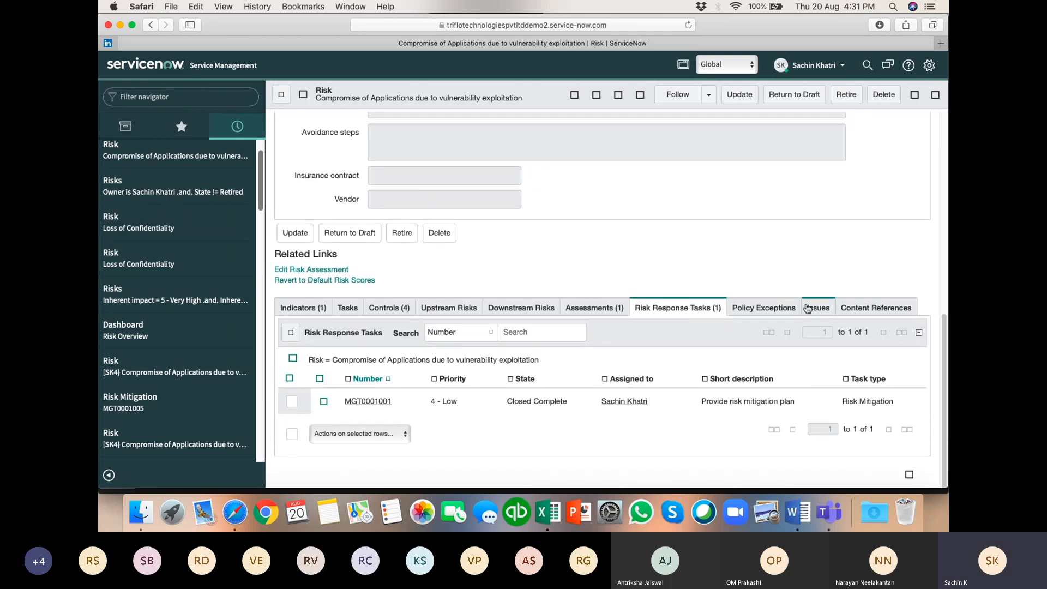
{"action": "left_click", "coordinate": [589, 309]}
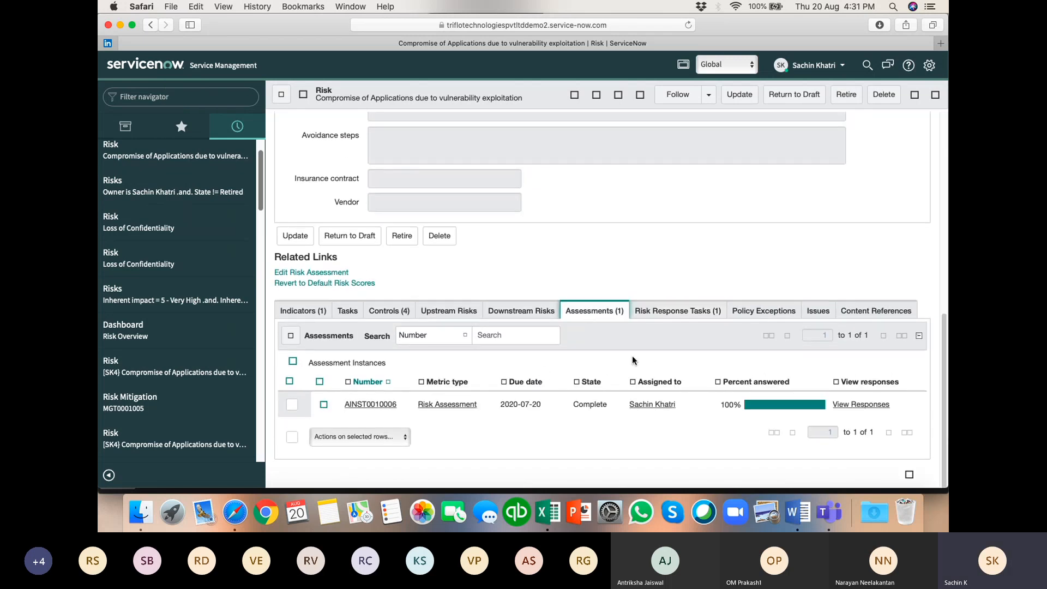
{"action": "left_click", "coordinate": [656, 311]}
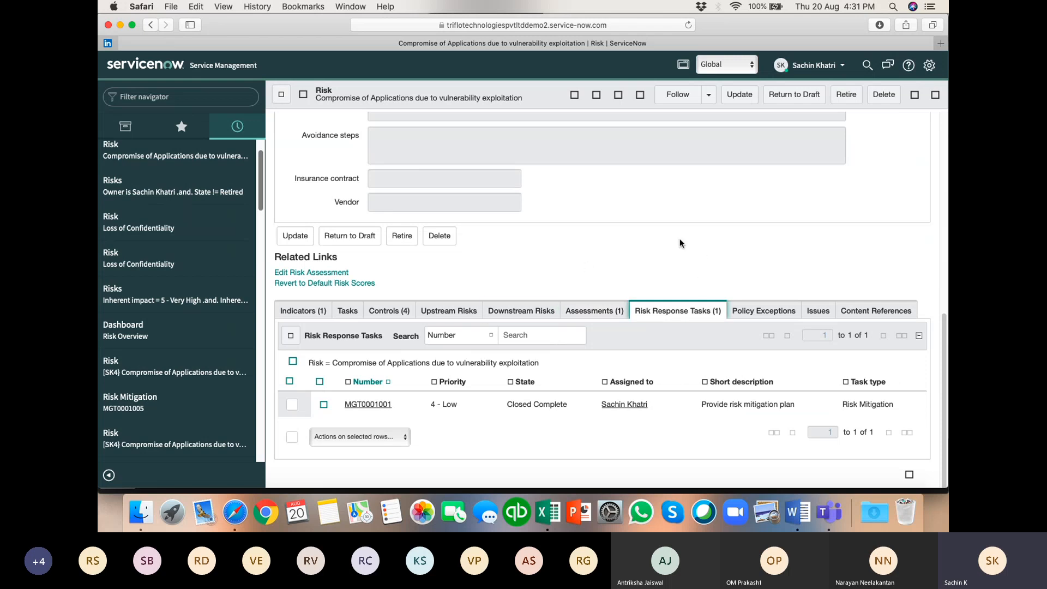
{"action": "scroll", "coordinate": [680, 243], "scroll_direction": "up", "scroll_amount": 15}
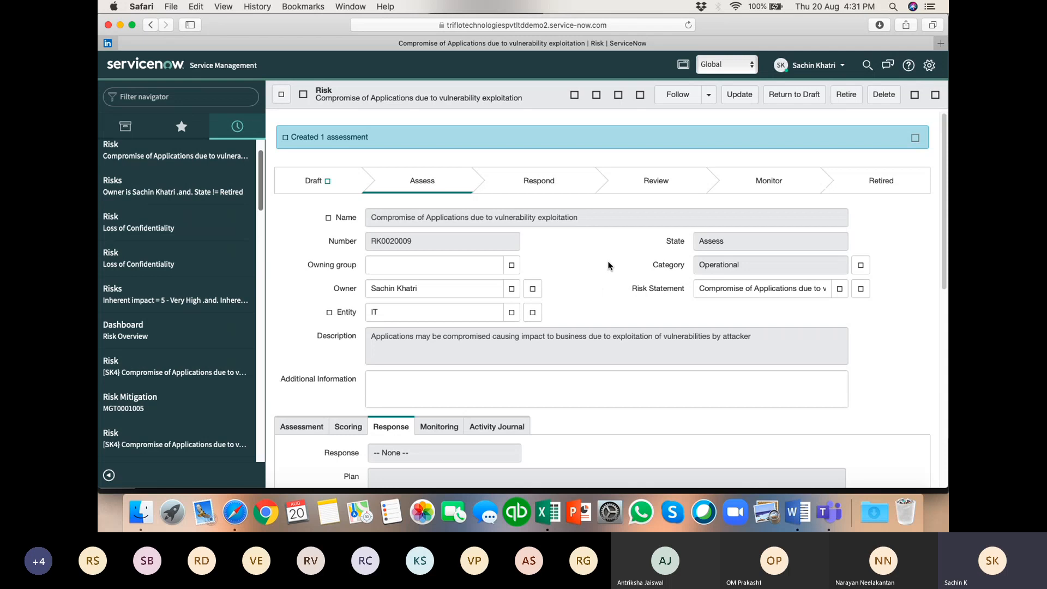
Find the IT entity's risk assessment among the assessments assigned to the current user and start taking it.
{"action": "left_click", "coordinate": [124, 128]}
{"action": "left_click", "coordinate": [182, 127]}
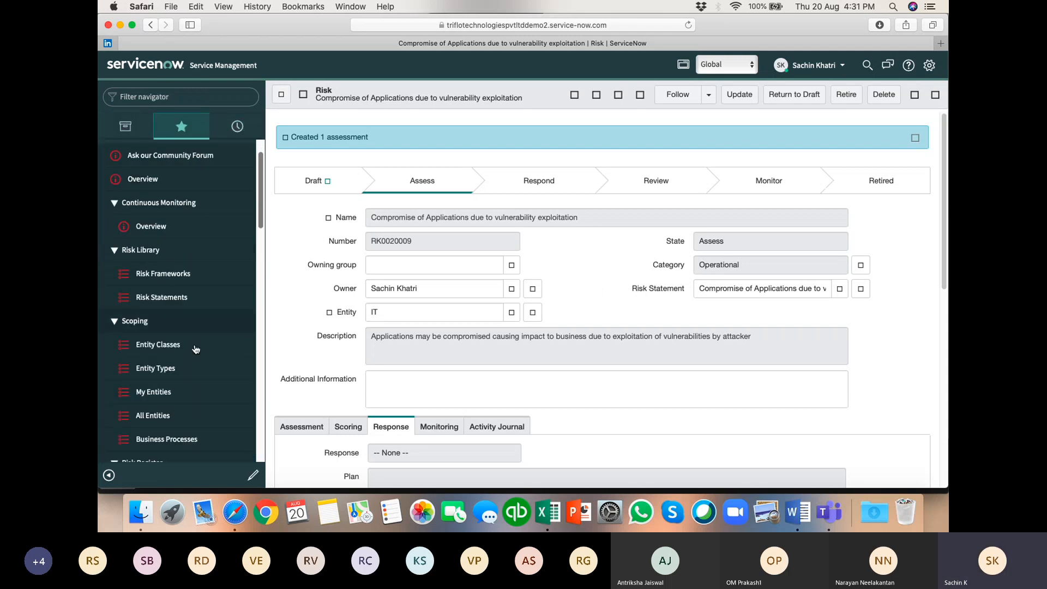
{"action": "scroll", "coordinate": [195, 350], "scroll_direction": "down", "scroll_amount": 10}
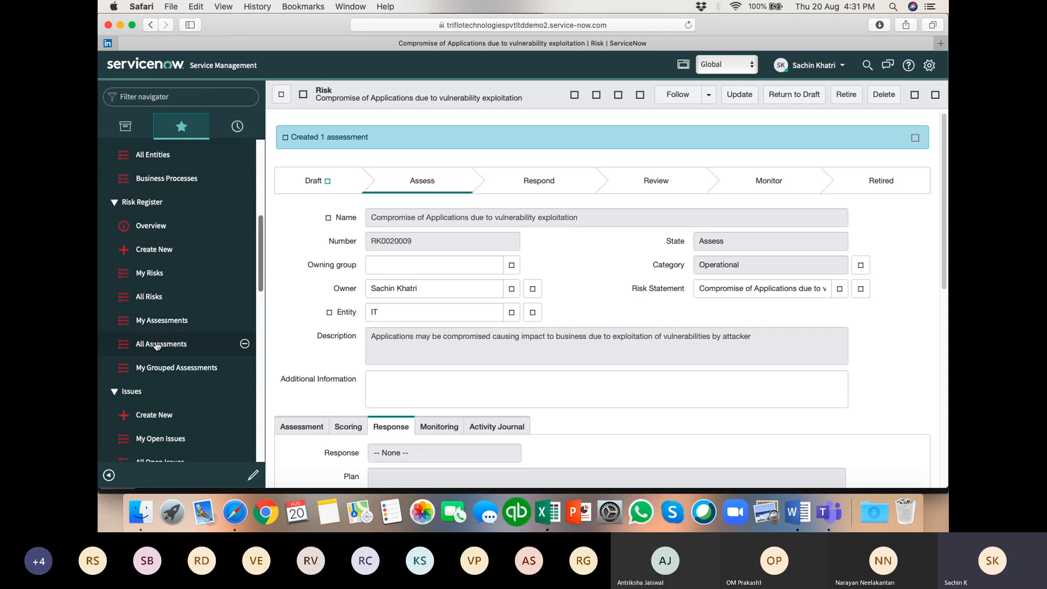
{"action": "left_click", "coordinate": [154, 324]}
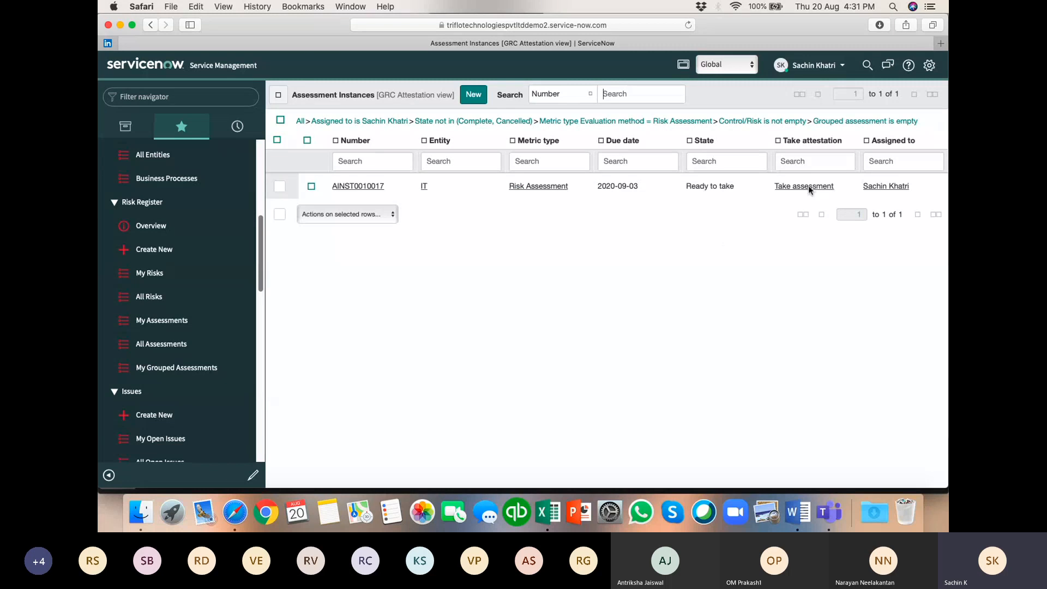
{"action": "left_click", "coordinate": [808, 186]}
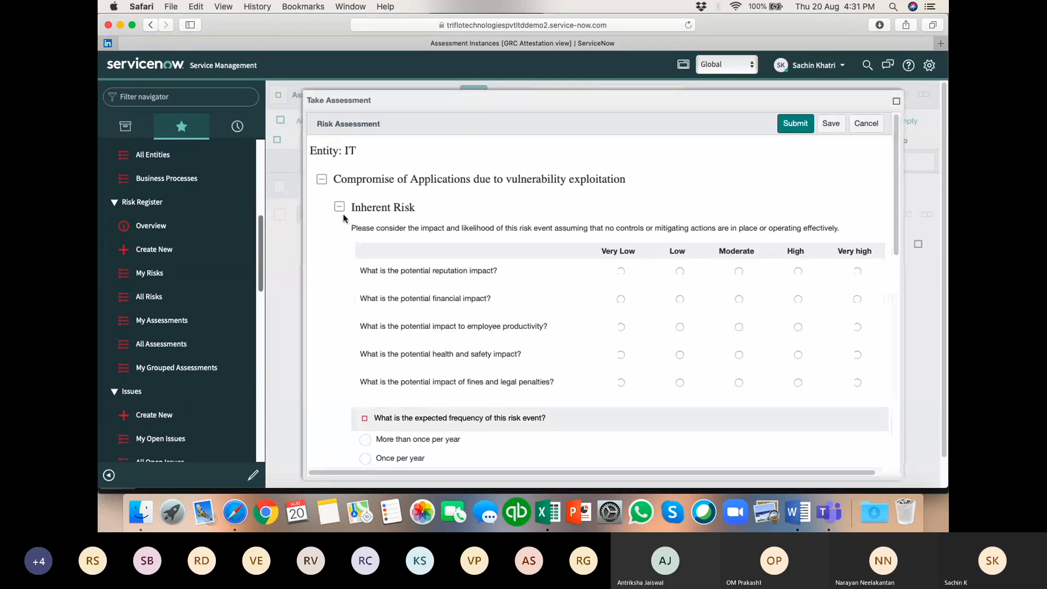
Rate all five Inherent Risk impact questions as High and go over the expected frequency options.
{"action": "left_click", "coordinate": [798, 271]}
{"action": "left_click", "coordinate": [798, 298]}
{"action": "left_click", "coordinate": [798, 354]}
{"action": "left_click", "coordinate": [798, 327]}
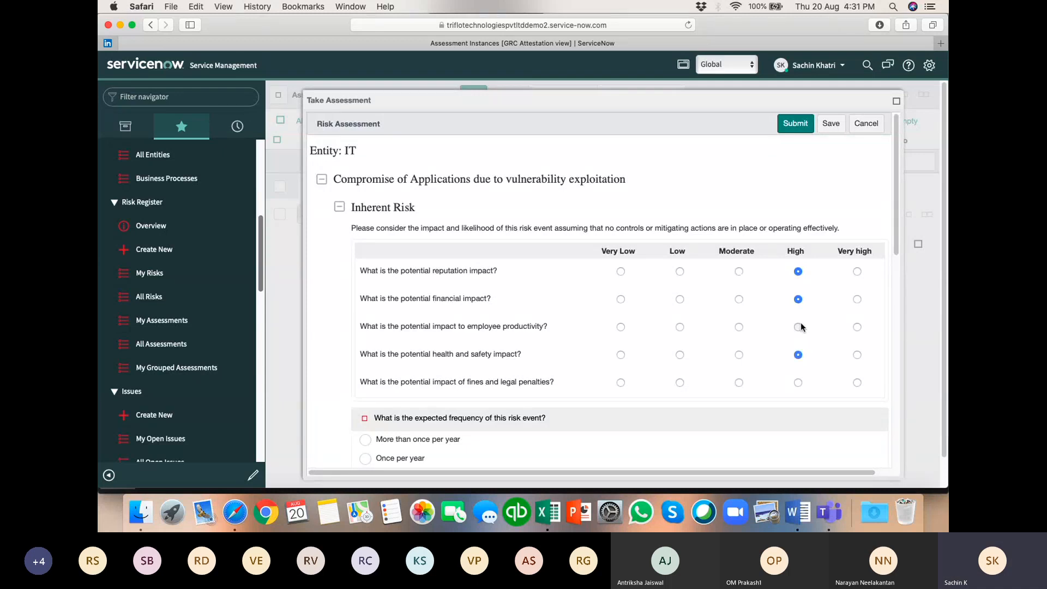
{"action": "left_click", "coordinate": [798, 382]}
{"action": "scroll", "coordinate": [708, 350], "scroll_direction": "down", "scroll_amount": 4}
{"action": "scroll", "coordinate": [708, 351], "scroll_direction": "down", "scroll_amount": 4}
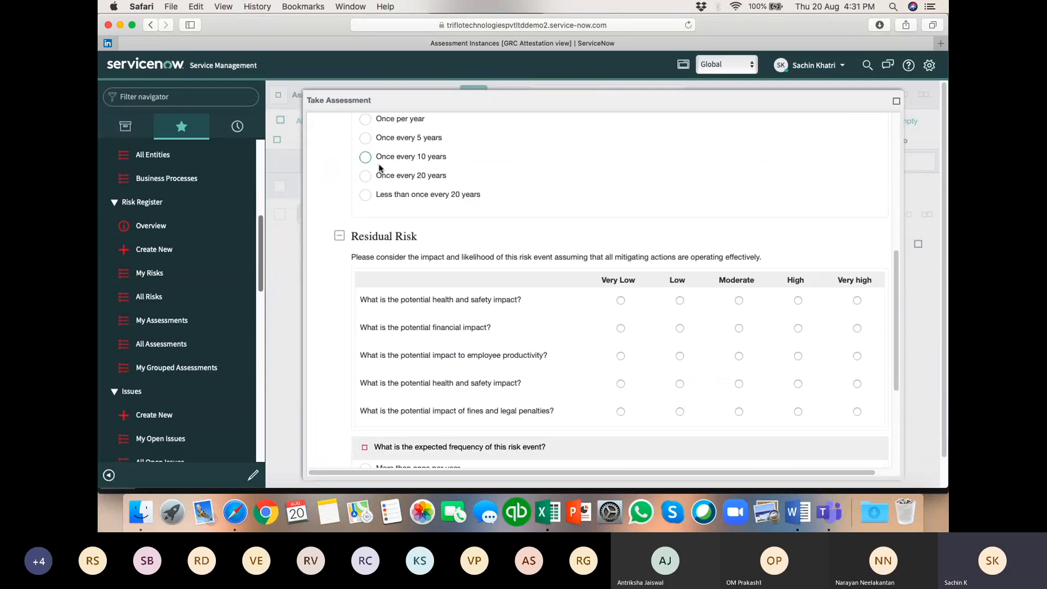
{"action": "scroll", "coordinate": [364, 133], "scroll_direction": "up", "scroll_amount": 1}
{"action": "scroll", "coordinate": [364, 136], "scroll_direction": "up", "scroll_amount": 1}
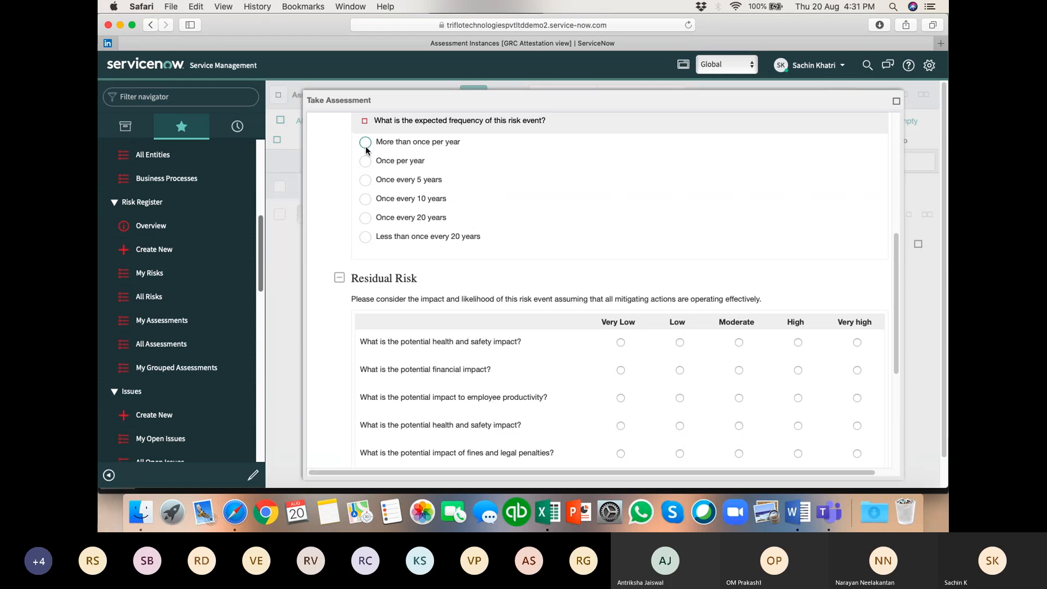
Rate all five Residual Risk impact questions as Low.
{"action": "scroll", "coordinate": [546, 245], "scroll_direction": "down", "scroll_amount": 5}
{"action": "left_click", "coordinate": [678, 290]}
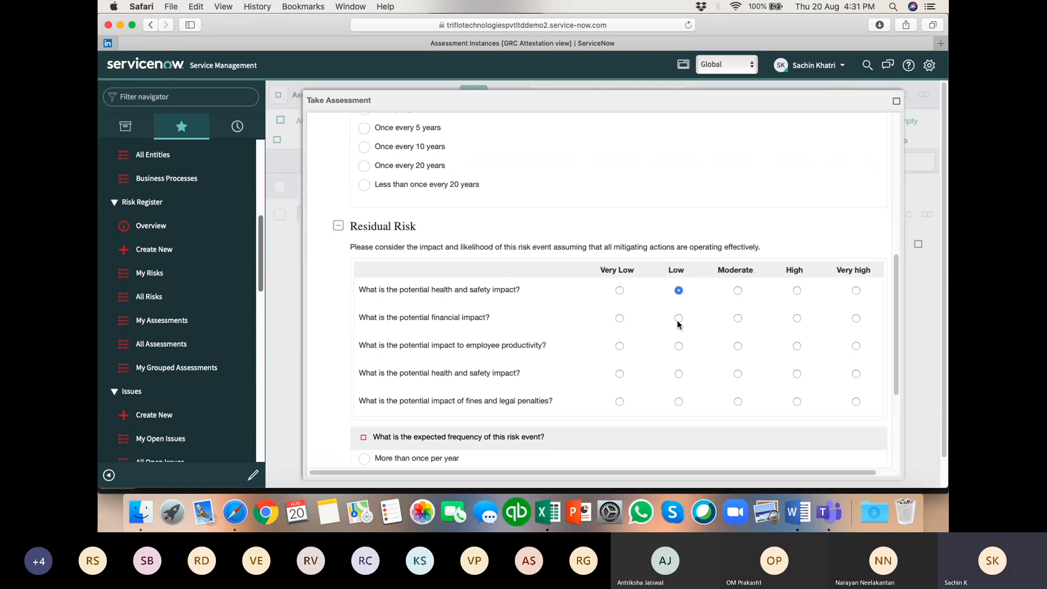
{"action": "left_click", "coordinate": [678, 319]}
{"action": "left_click", "coordinate": [679, 347]}
{"action": "left_click", "coordinate": [678, 374]}
{"action": "left_click", "coordinate": [679, 402]}
Set the residual risk's expected frequency to Once every 5 years and submit the assessment, closing its window.
{"action": "scroll", "coordinate": [644, 376], "scroll_direction": "down", "scroll_amount": 6}
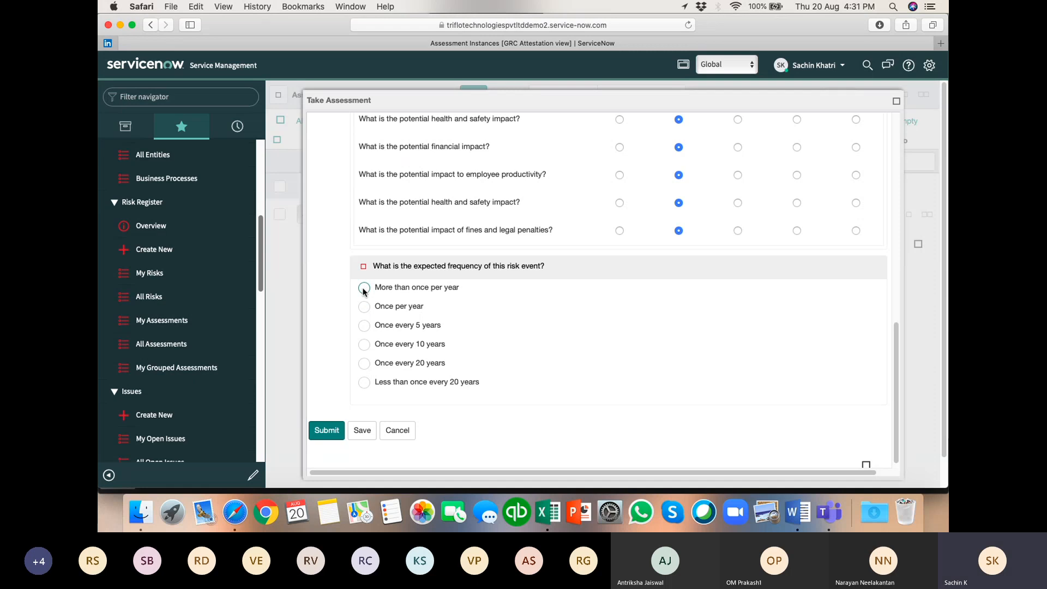
{"action": "left_click", "coordinate": [364, 327]}
{"action": "left_click", "coordinate": [317, 435]}
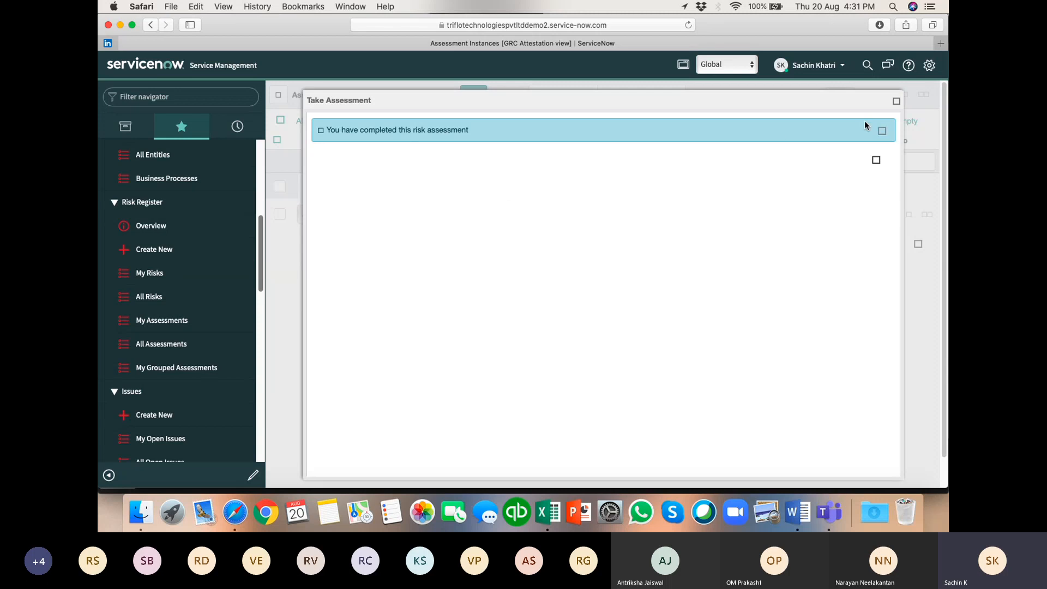
{"action": "left_click", "coordinate": [897, 104]}
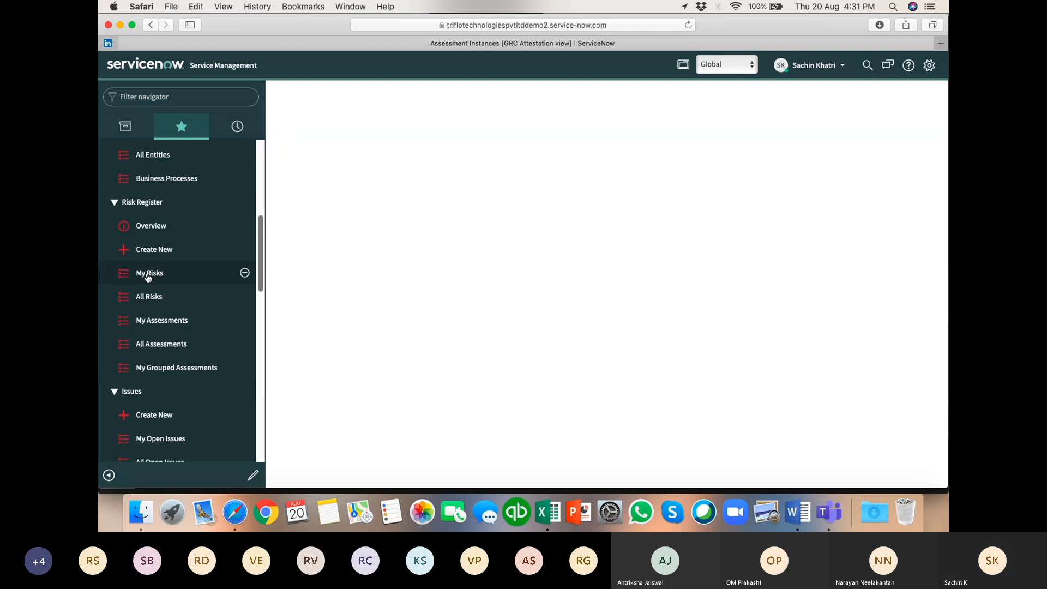
Open the assessed IT risk from the list of own risks and save it with its Response set to Mitigate.
{"action": "left_click", "coordinate": [147, 276]}
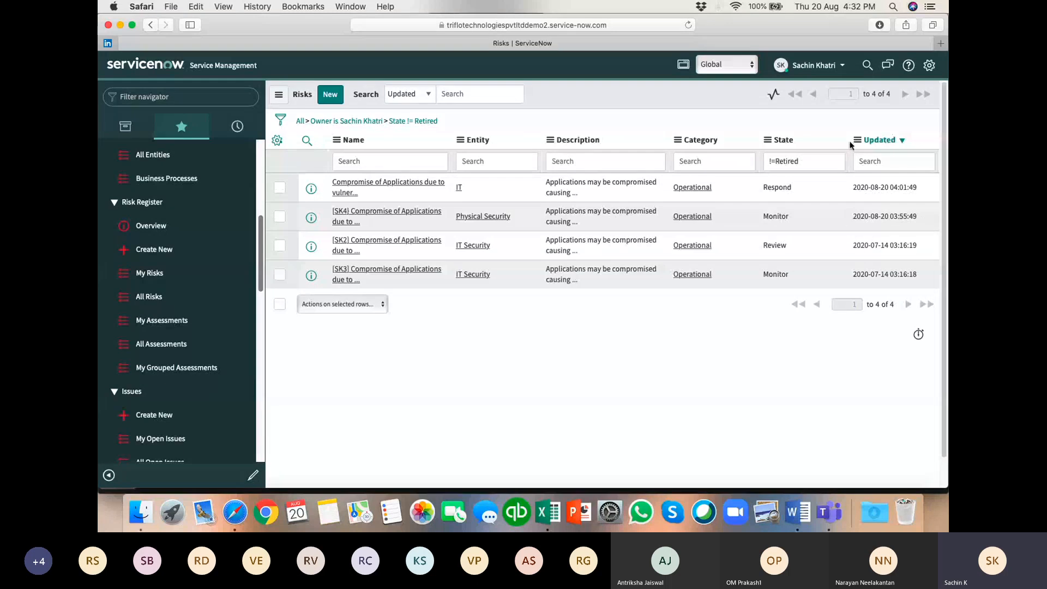
{"action": "left_click", "coordinate": [341, 187]}
{"action": "scroll", "coordinate": [867, 338], "scroll_direction": "down", "scroll_amount": 5}
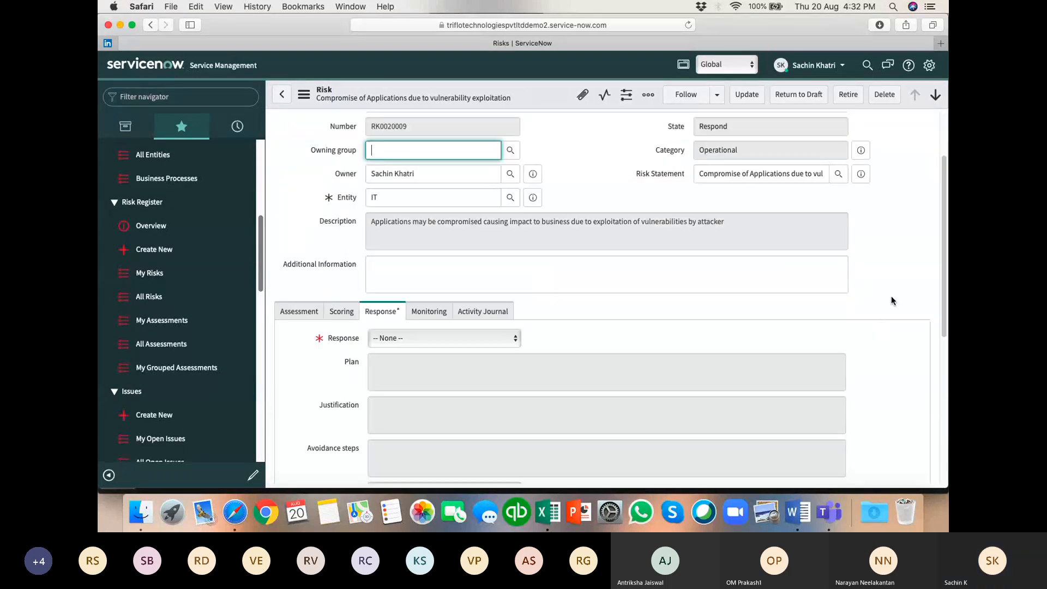
{"action": "left_click", "coordinate": [429, 210]}
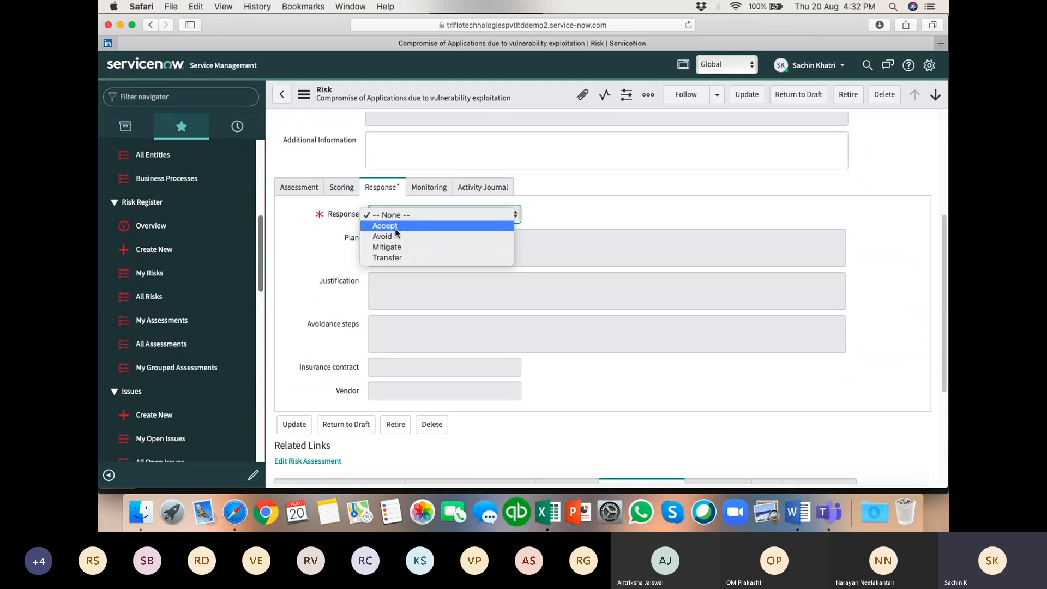
{"action": "left_click", "coordinate": [402, 247]}
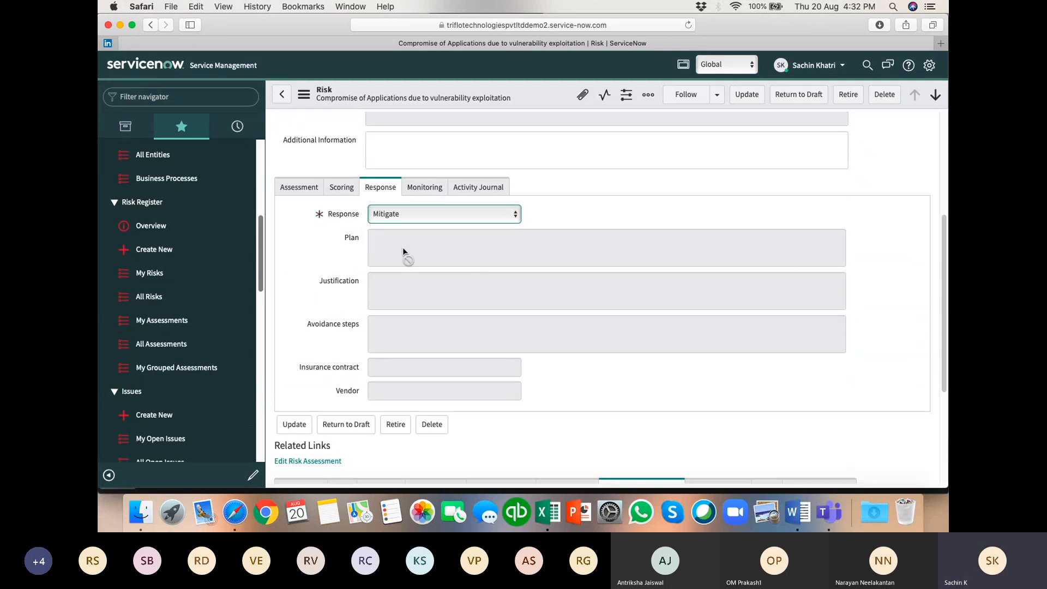
{"action": "left_click", "coordinate": [747, 95]}
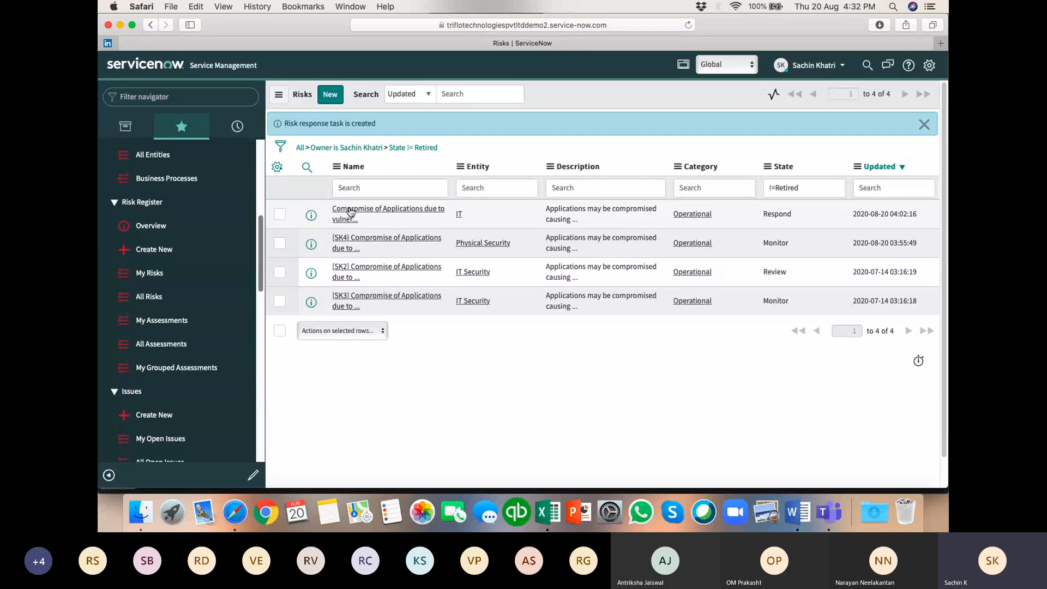
Reopen the IT risk, open its draft risk mitigation task and enter "provide details" as the plan.
{"action": "left_click", "coordinate": [350, 211]}
{"action": "scroll", "coordinate": [901, 304], "scroll_direction": "down", "scroll_amount": 10}
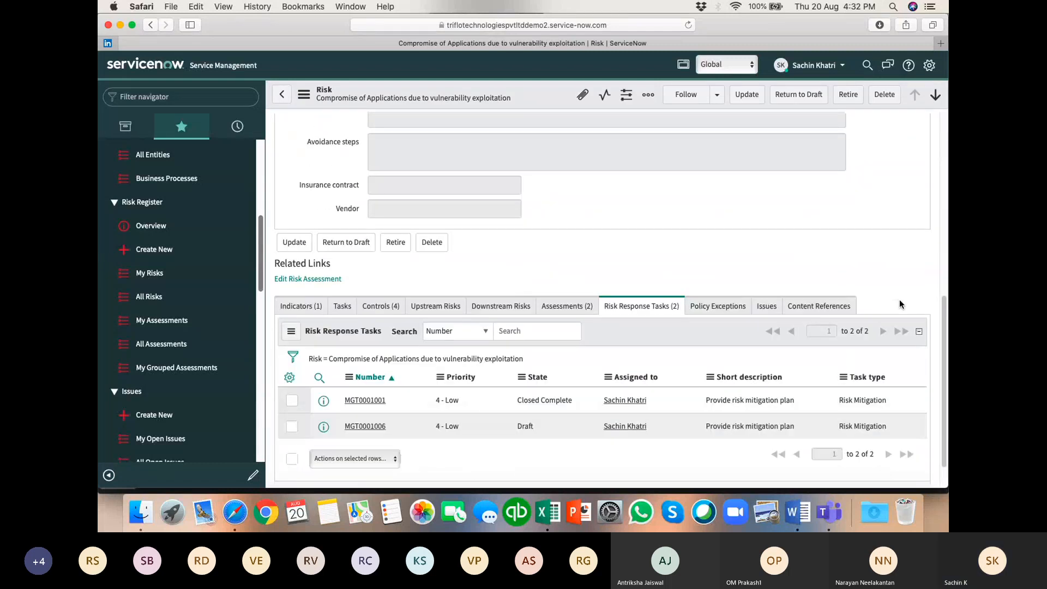
{"action": "scroll", "coordinate": [900, 304], "scroll_direction": "down", "scroll_amount": 1}
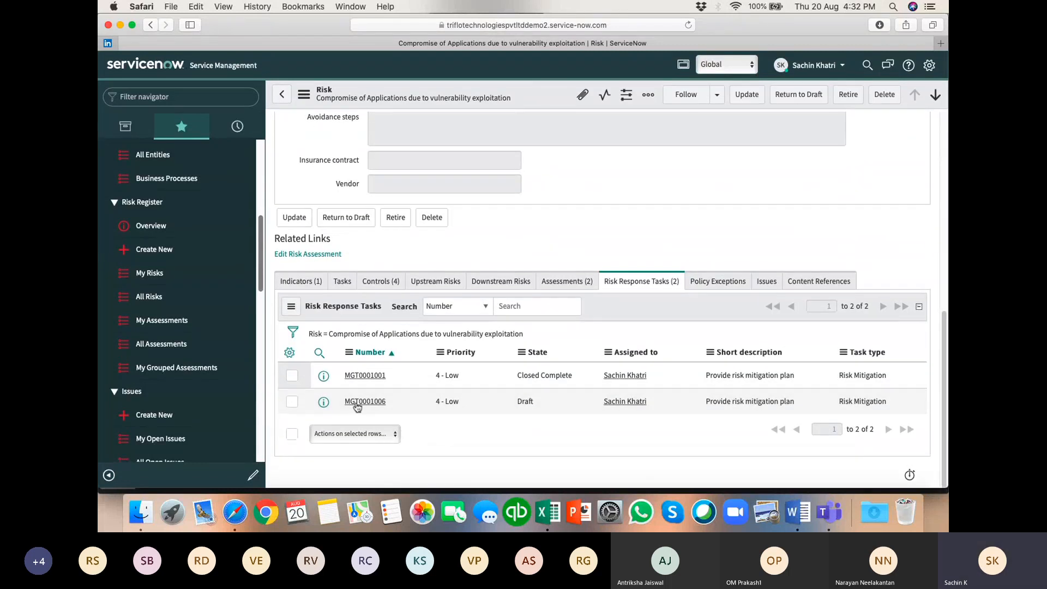
{"action": "left_click", "coordinate": [357, 405]}
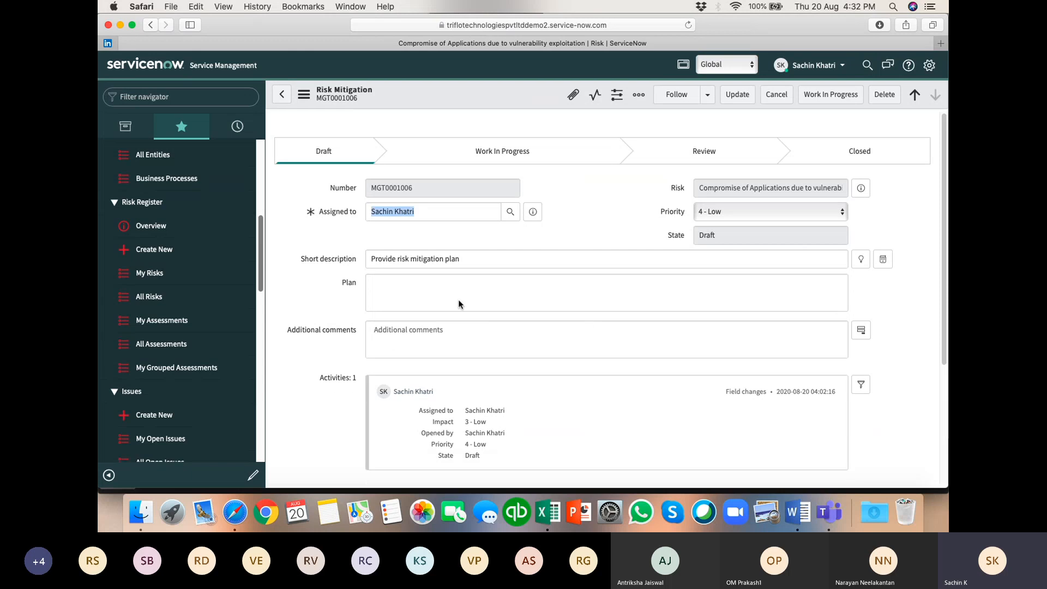
{"action": "left_click", "coordinate": [415, 296]}
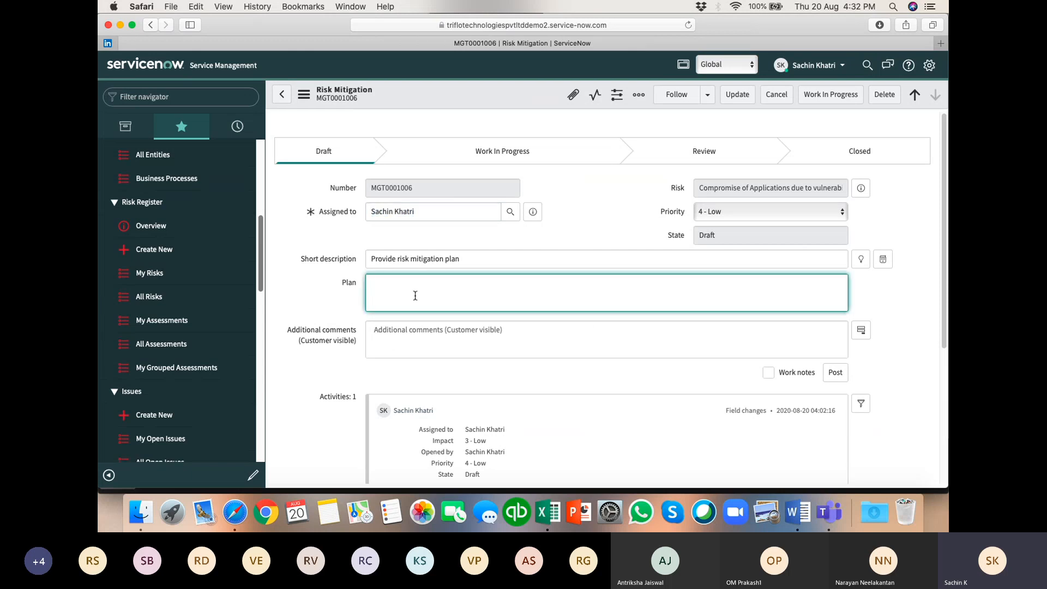
{"action": "type", "text": "provide detils"}
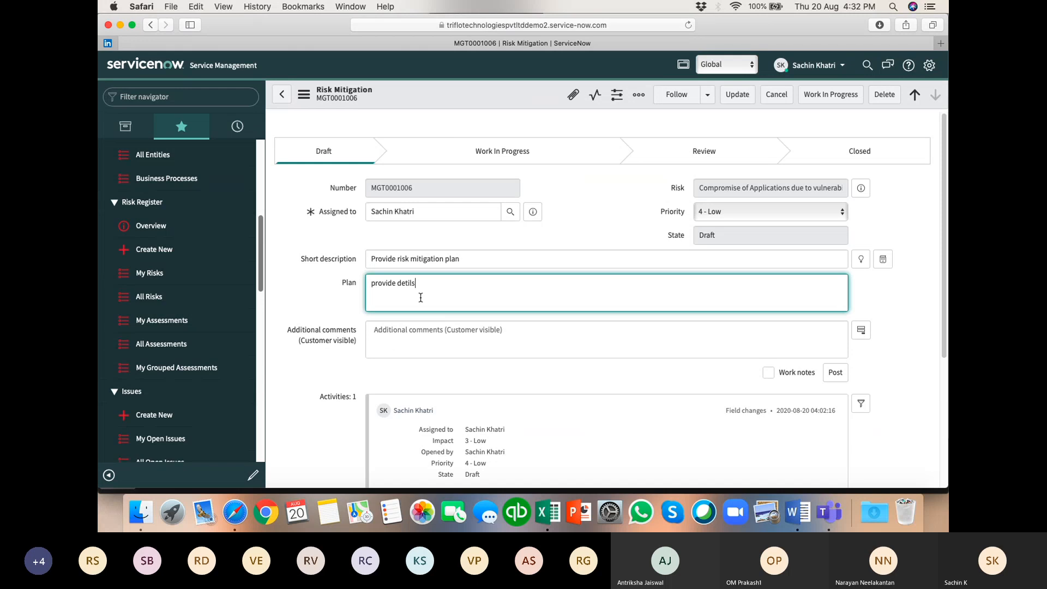
{"action": "key", "text": "BackSpace"}
{"action": "key", "text": "BackSpace"}
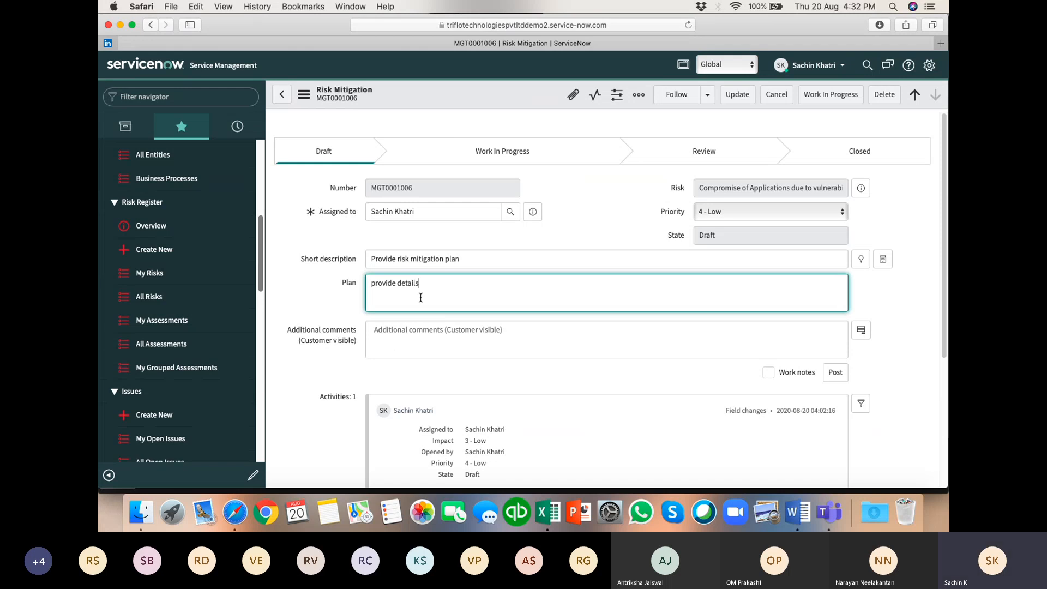
Advance the mitigation task through Work In Progress to Review and return to the parent risk's response tasks.
{"action": "left_click", "coordinate": [833, 94]}
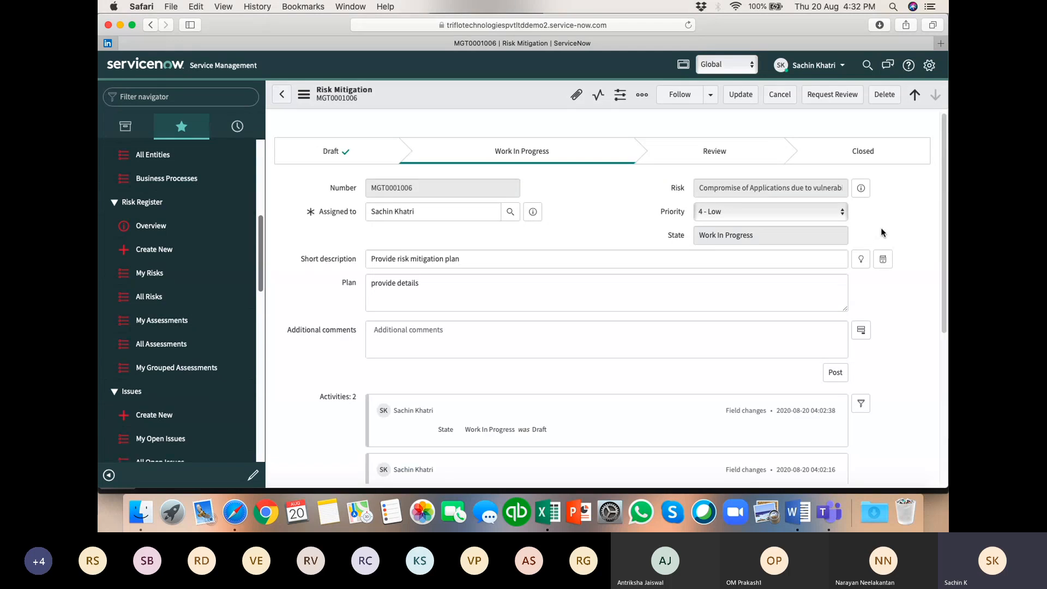
{"action": "left_click", "coordinate": [832, 96]}
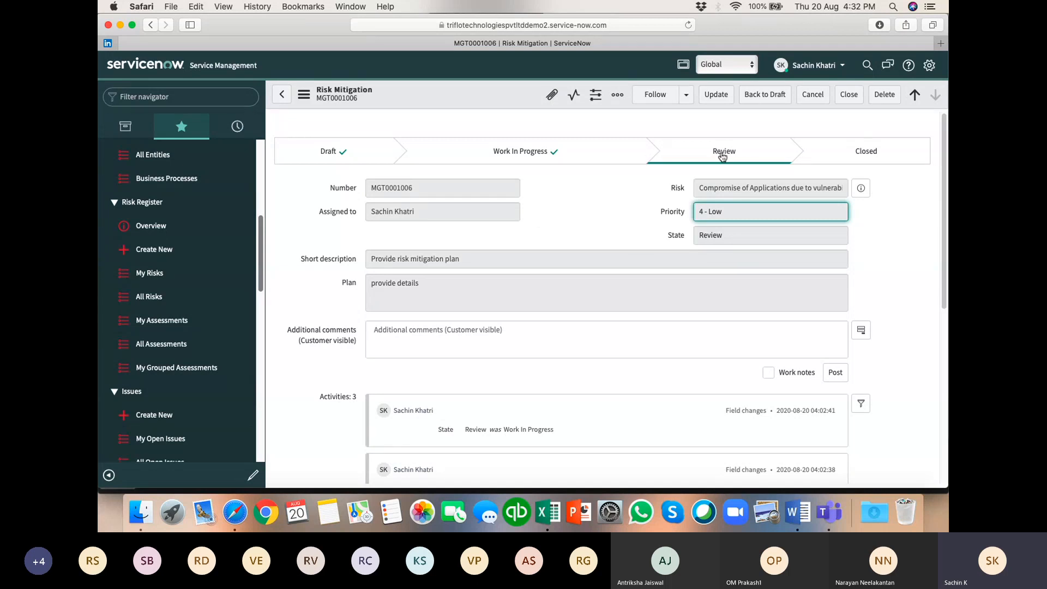
{"action": "left_click", "coordinate": [716, 94]}
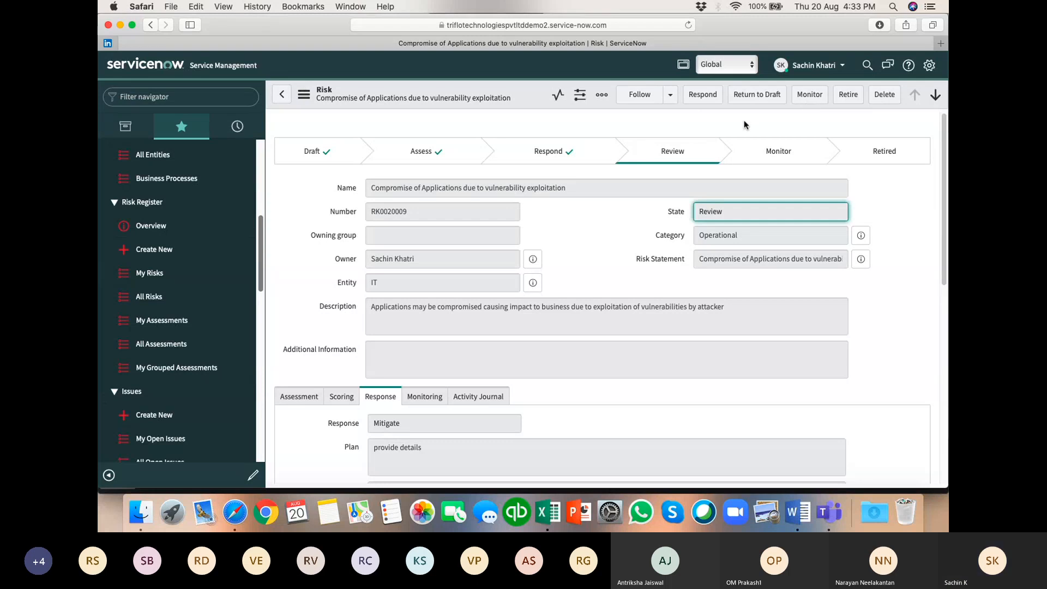
{"action": "scroll", "coordinate": [738, 298], "scroll_direction": "down", "scroll_amount": 10}
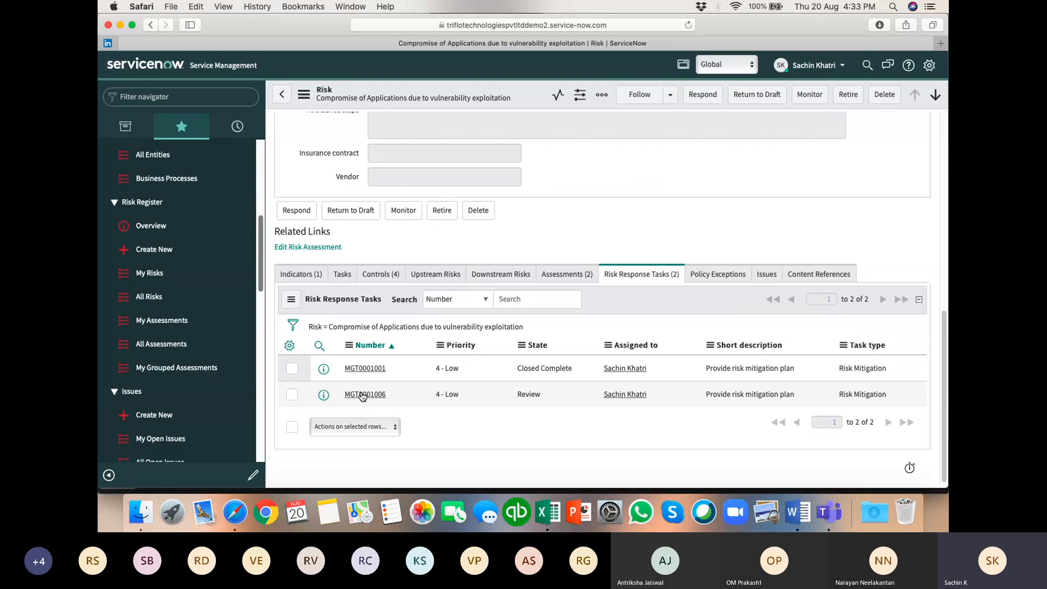
Reopen the mitigation task under review, post the comment "Please mprovide more information" and send the task back to Draft.
{"action": "left_click", "coordinate": [364, 394]}
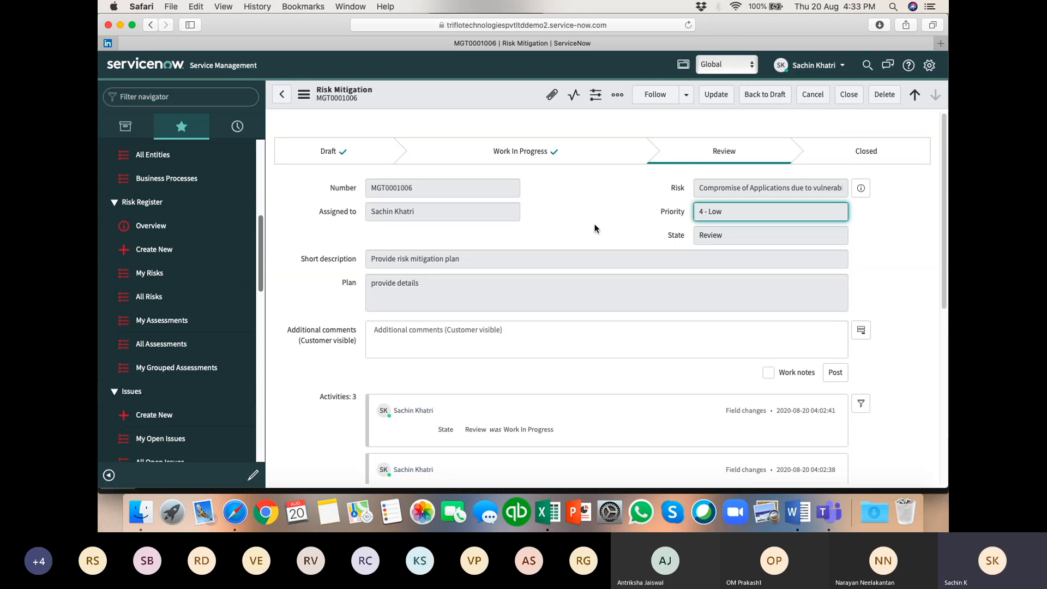
{"action": "left_click", "coordinate": [434, 340]}
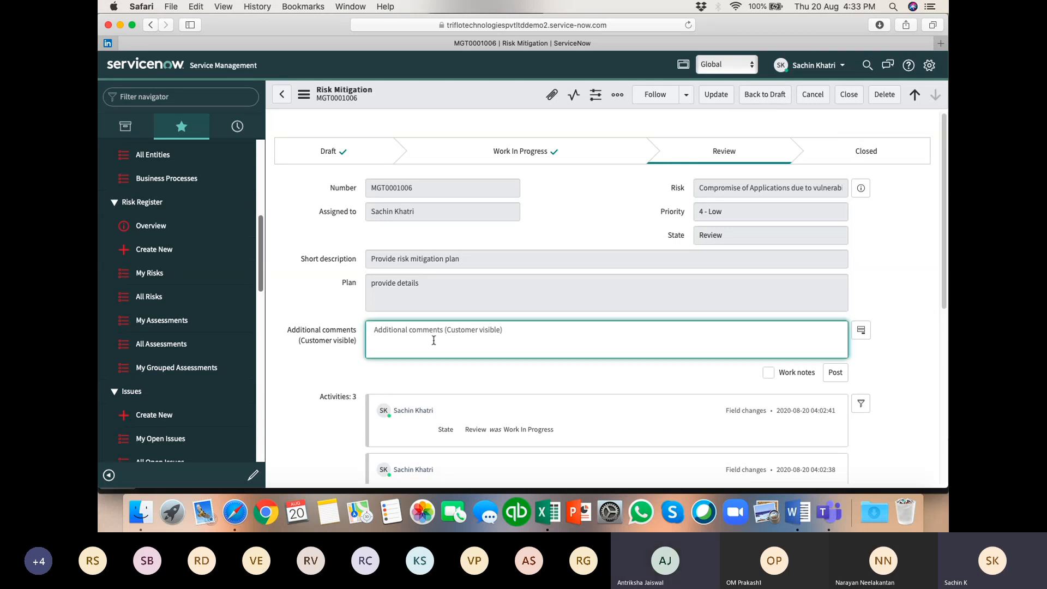
{"action": "type", "text": "Please mprovide mode"}
{"action": "key", "text": "BackSpace"}
{"action": "key", "text": "BackSpace"}
{"action": "key", "text": "BackSpace"}
{"action": "type", "text": "re information"}
{"action": "left_click", "coordinate": [837, 373]}
{"action": "left_click", "coordinate": [772, 97]}
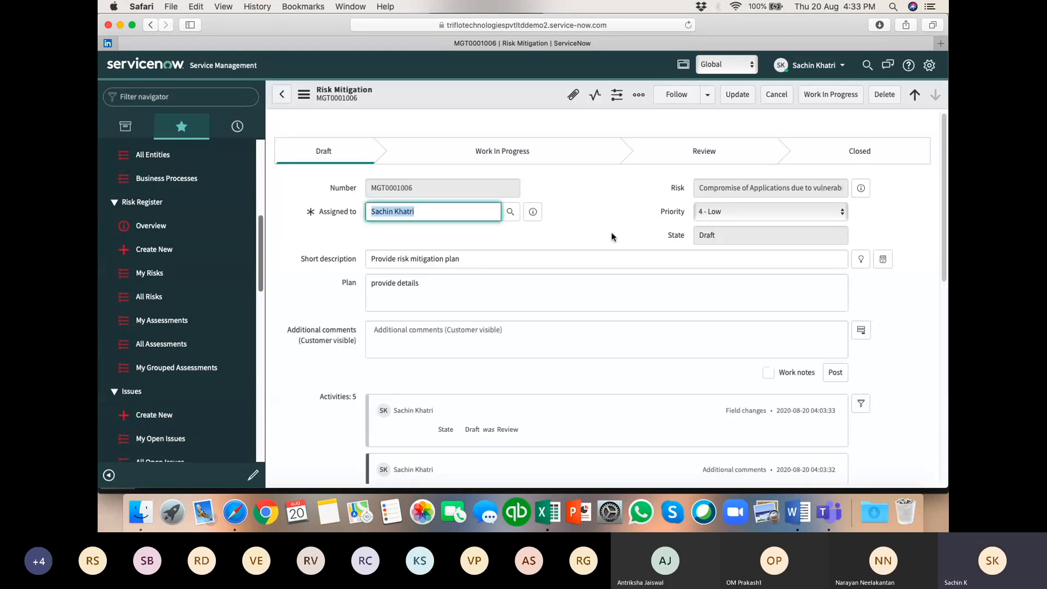
Examine the mitigation task's activity history for its state changes and the posted comment.
{"action": "left_click", "coordinate": [903, 211]}
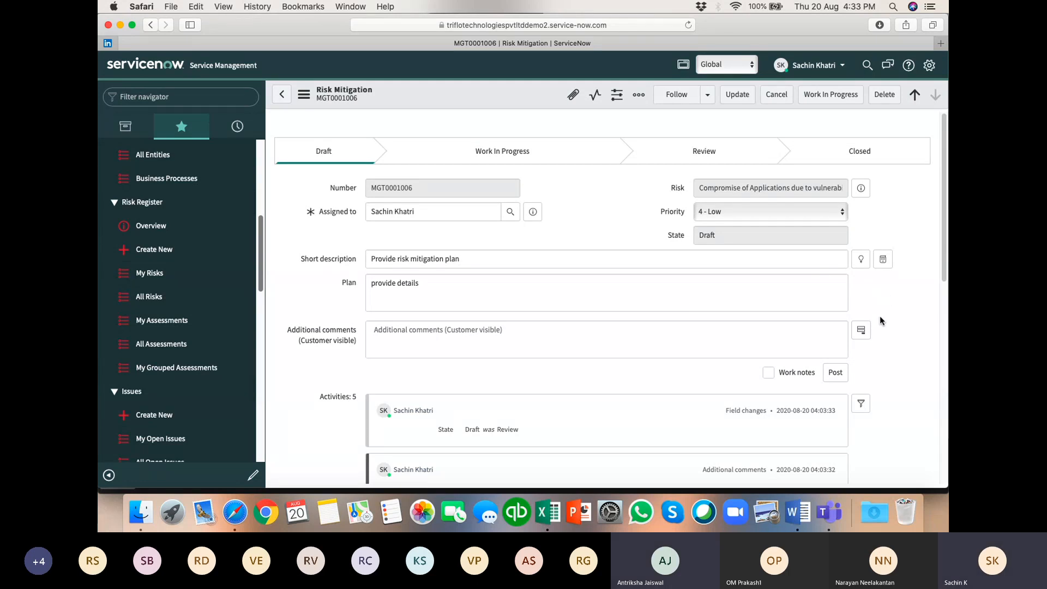
{"action": "scroll", "coordinate": [878, 322], "scroll_direction": "down", "scroll_amount": 3}
{"action": "scroll", "coordinate": [877, 325], "scroll_direction": "down", "scroll_amount": 3}
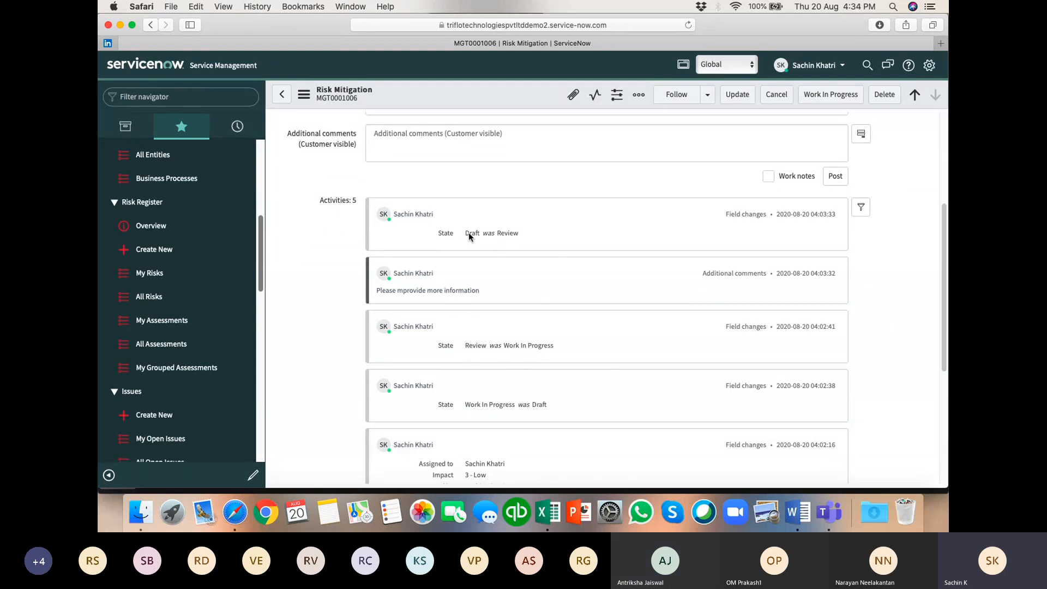
{"action": "scroll", "coordinate": [480, 234], "scroll_direction": "up", "scroll_amount": 2}
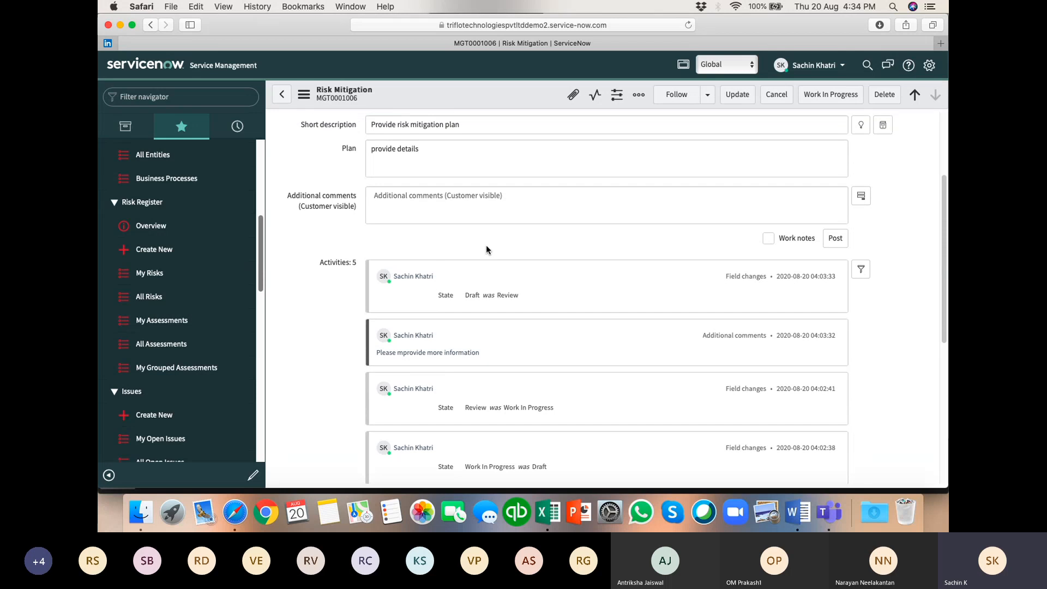
{"action": "scroll", "coordinate": [469, 242], "scroll_direction": "up", "scroll_amount": 1}
{"action": "left_click", "coordinate": [436, 236]}
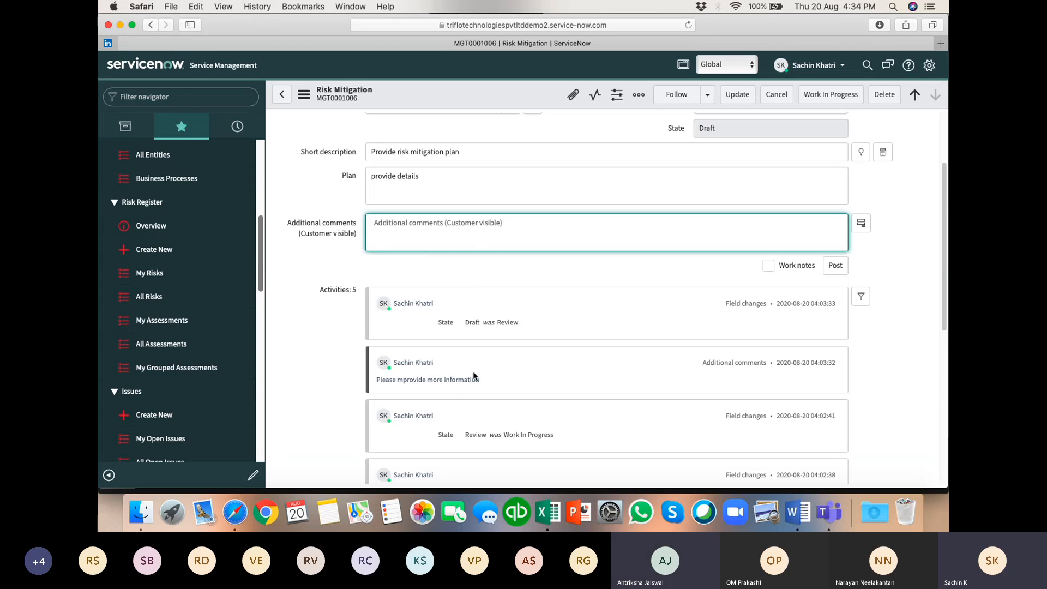
{"action": "scroll", "coordinate": [484, 241], "scroll_direction": "down", "scroll_amount": 5}
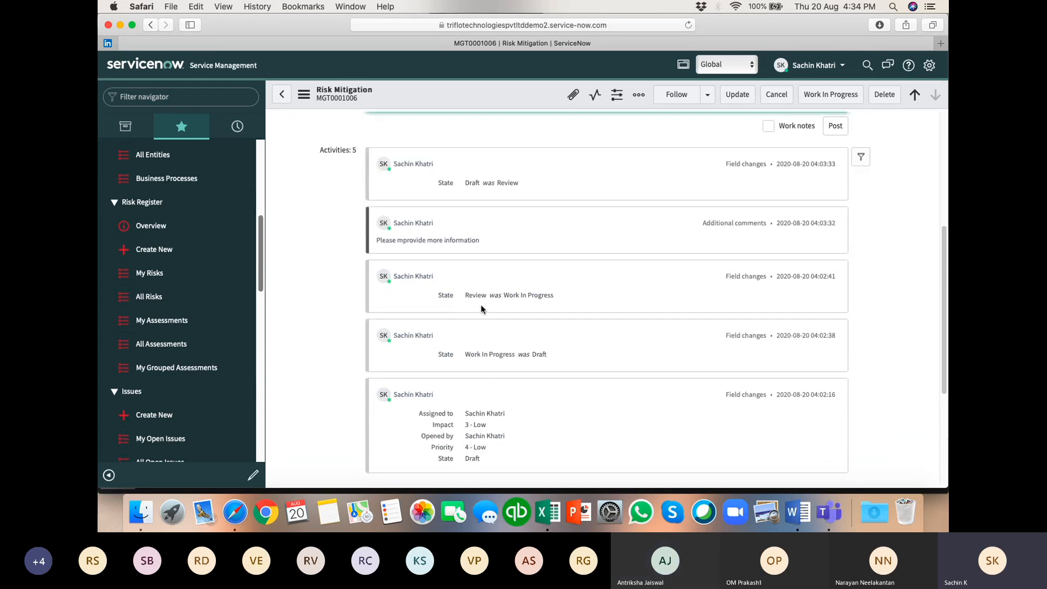
{"action": "scroll", "coordinate": [483, 308], "scroll_direction": "up", "scroll_amount": 2}
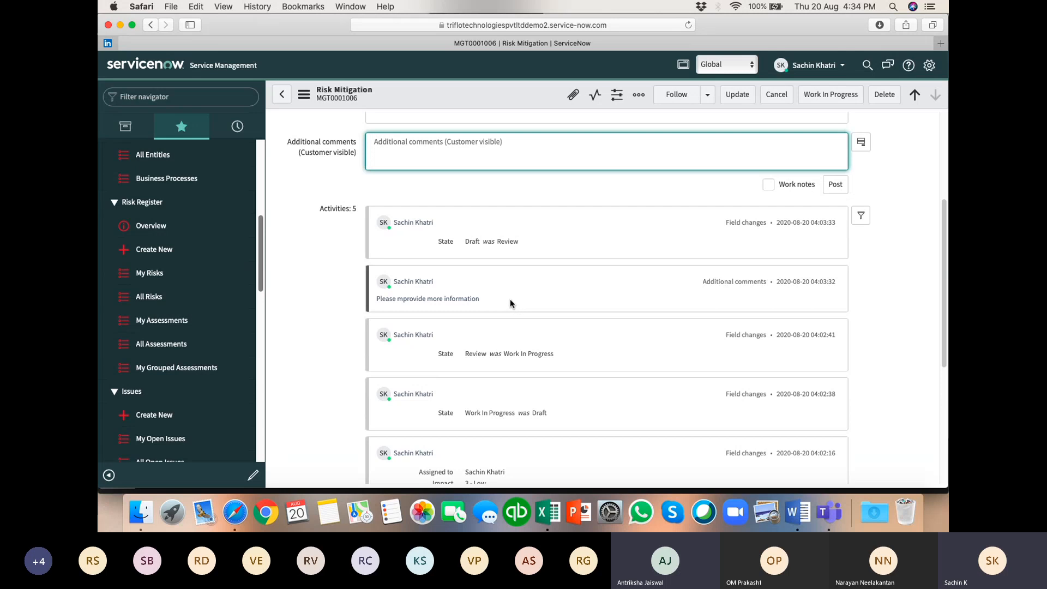
{"action": "scroll", "coordinate": [509, 299], "scroll_direction": "up", "scroll_amount": 2}
{"action": "scroll", "coordinate": [512, 300], "scroll_direction": "up", "scroll_amount": 5}
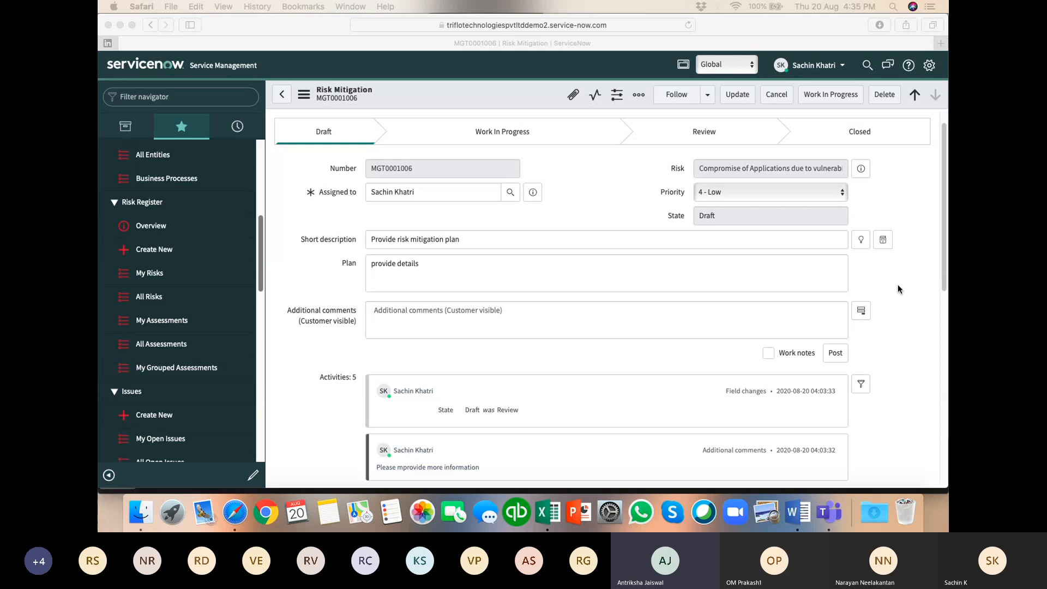
Return to the parent risk and open the Control Objectives list under Policy and Compliance.
{"action": "left_click", "coordinate": [283, 95]}
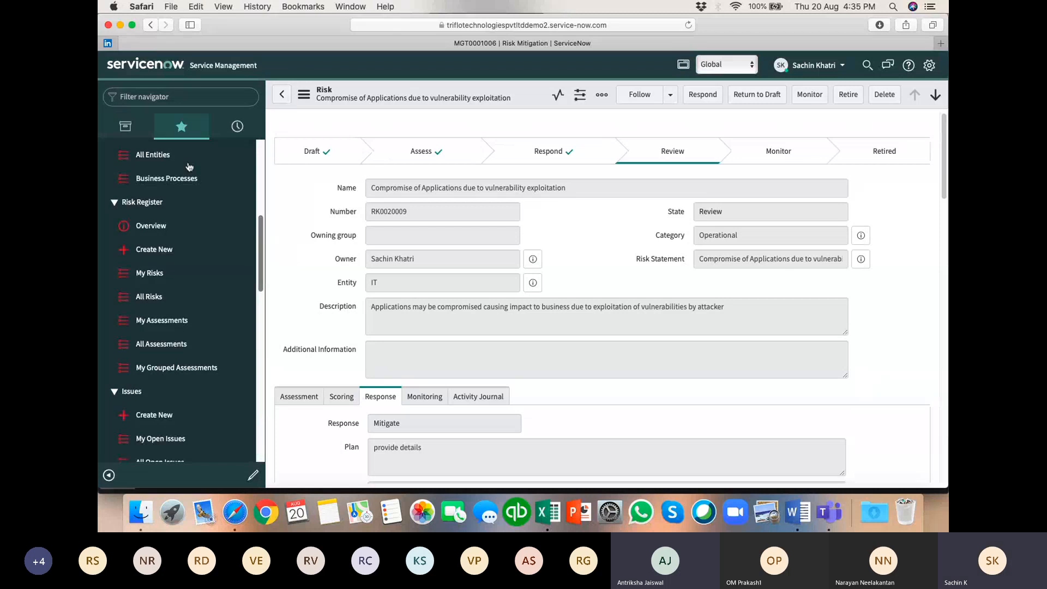
{"action": "scroll", "coordinate": [195, 212], "scroll_direction": "up", "scroll_amount": 10}
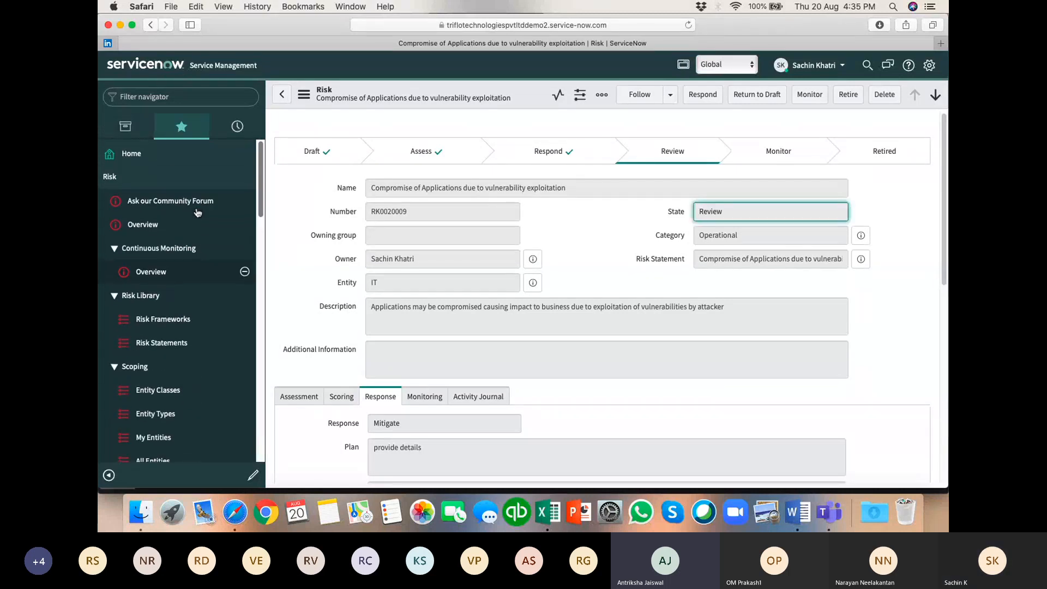
{"action": "left_click", "coordinate": [136, 175]}
{"action": "left_click", "coordinate": [139, 197]}
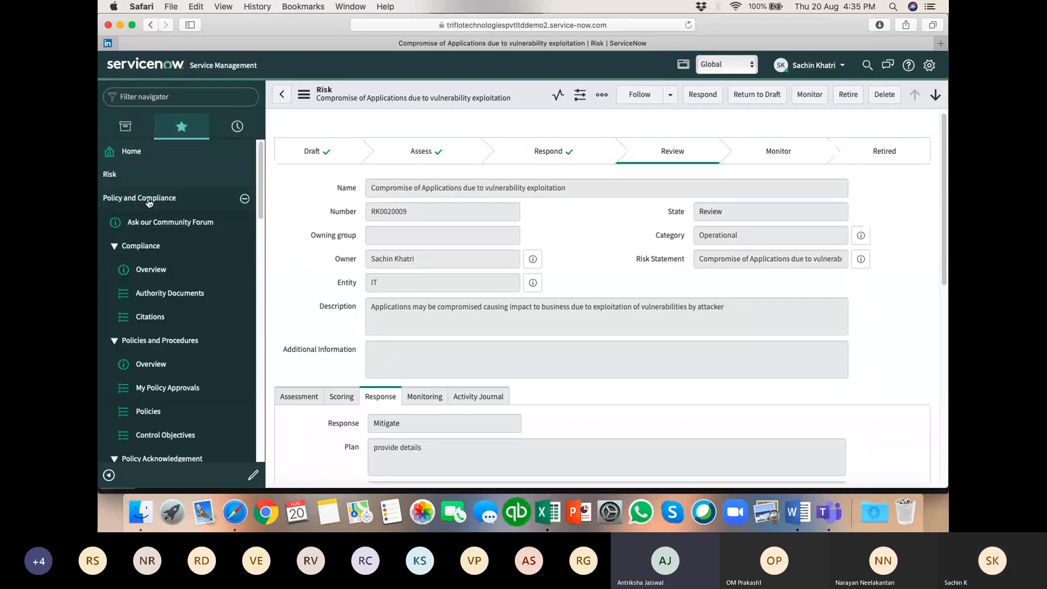
{"action": "scroll", "coordinate": [195, 306], "scroll_direction": "down", "scroll_amount": 5}
{"action": "scroll", "coordinate": [194, 306], "scroll_direction": "down", "scroll_amount": 3}
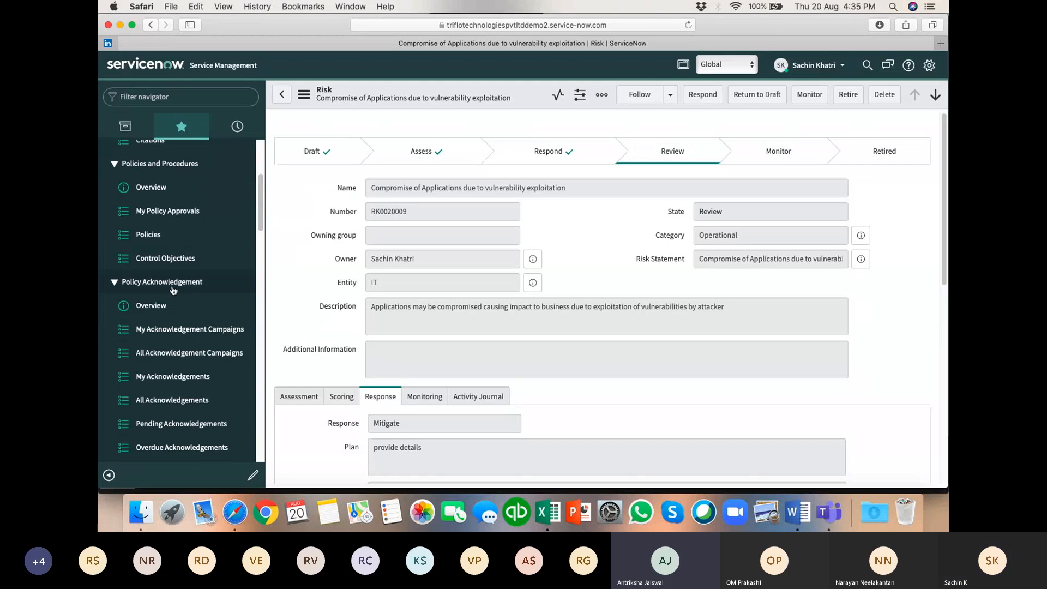
{"action": "scroll", "coordinate": [180, 291], "scroll_direction": "up", "scroll_amount": 2}
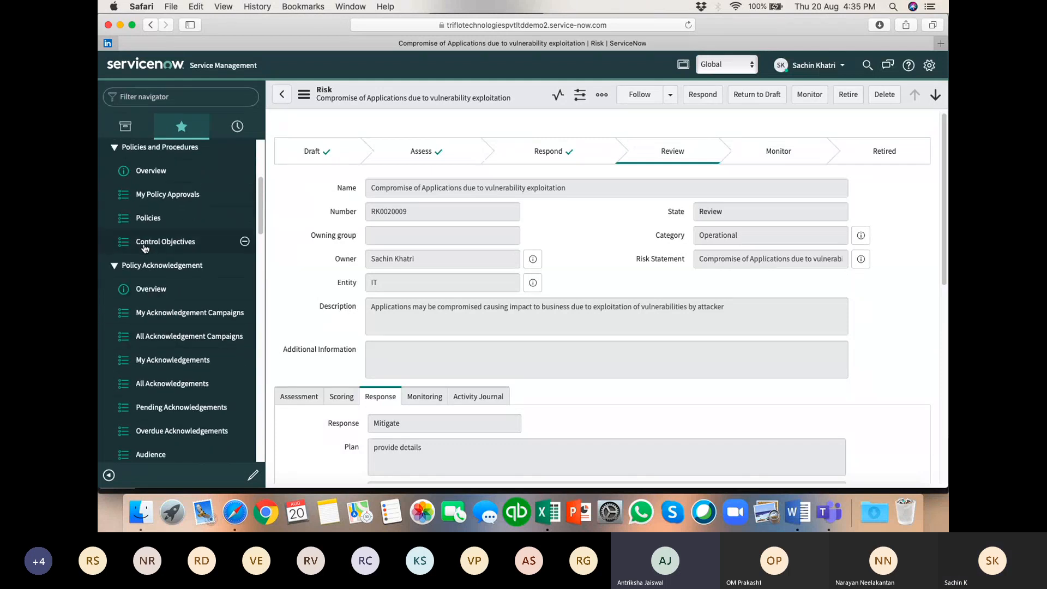
{"action": "left_click", "coordinate": [144, 247]}
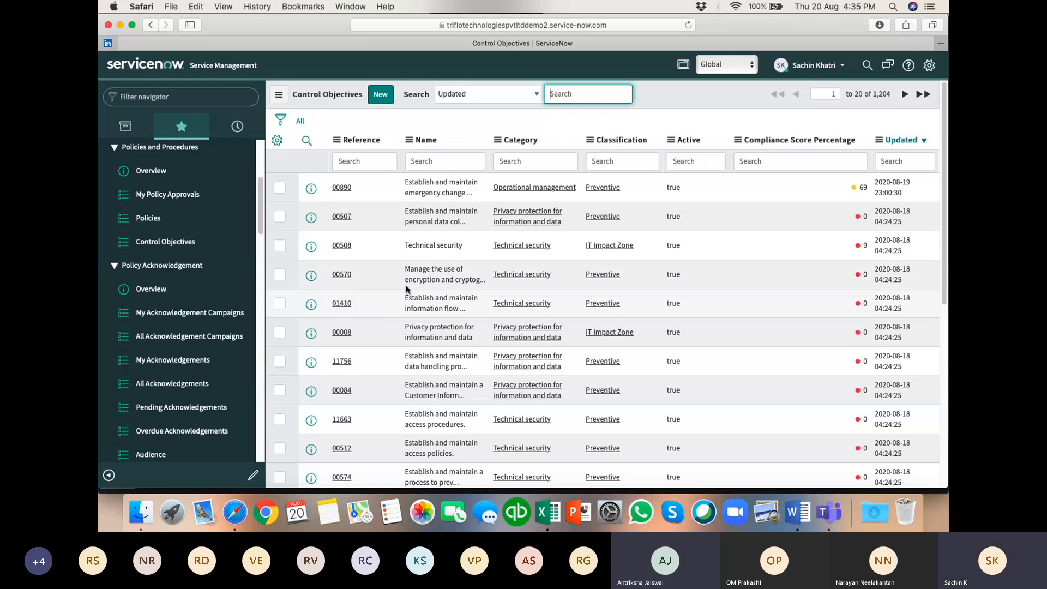
Open the list of all controls and the "Mitigate data collection breaches [SK4]" control in it.
{"action": "scroll", "coordinate": [218, 316], "scroll_direction": "down", "scroll_amount": 10}
{"action": "scroll", "coordinate": [205, 320], "scroll_direction": "down", "scroll_amount": 5}
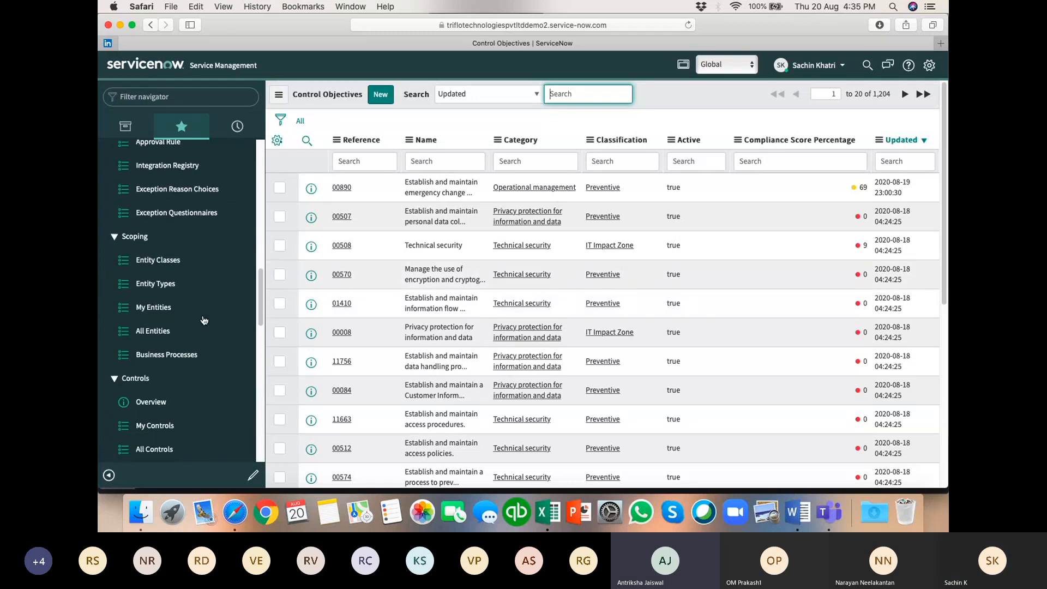
{"action": "left_click", "coordinate": [143, 339]}
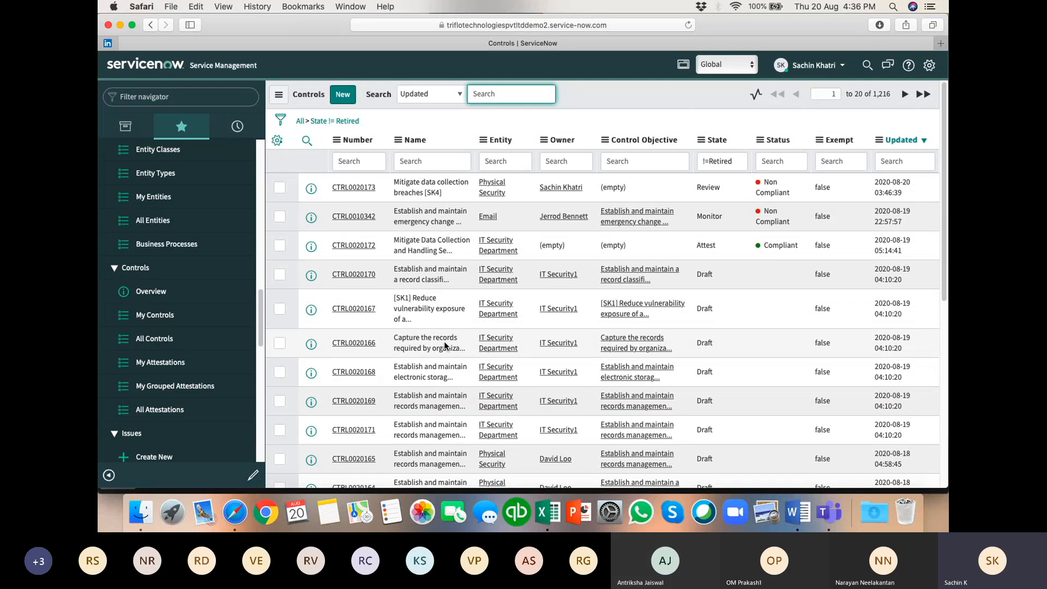
{"action": "scroll", "coordinate": [121, 384], "scroll_direction": "down", "scroll_amount": 2}
{"action": "scroll", "coordinate": [121, 383], "scroll_direction": "down", "scroll_amount": 1}
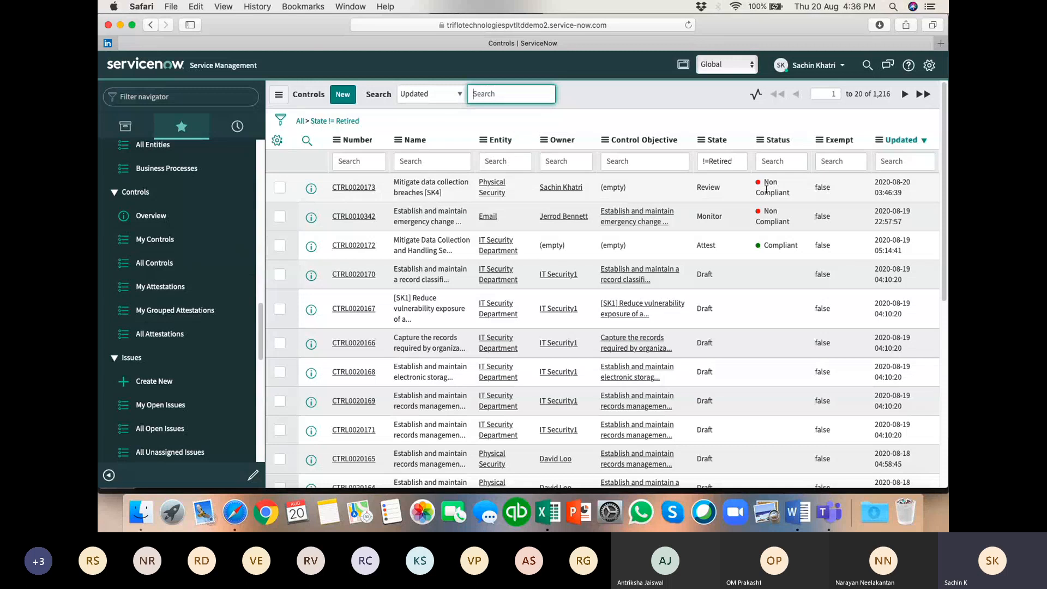
{"action": "left_click", "coordinate": [344, 191]}
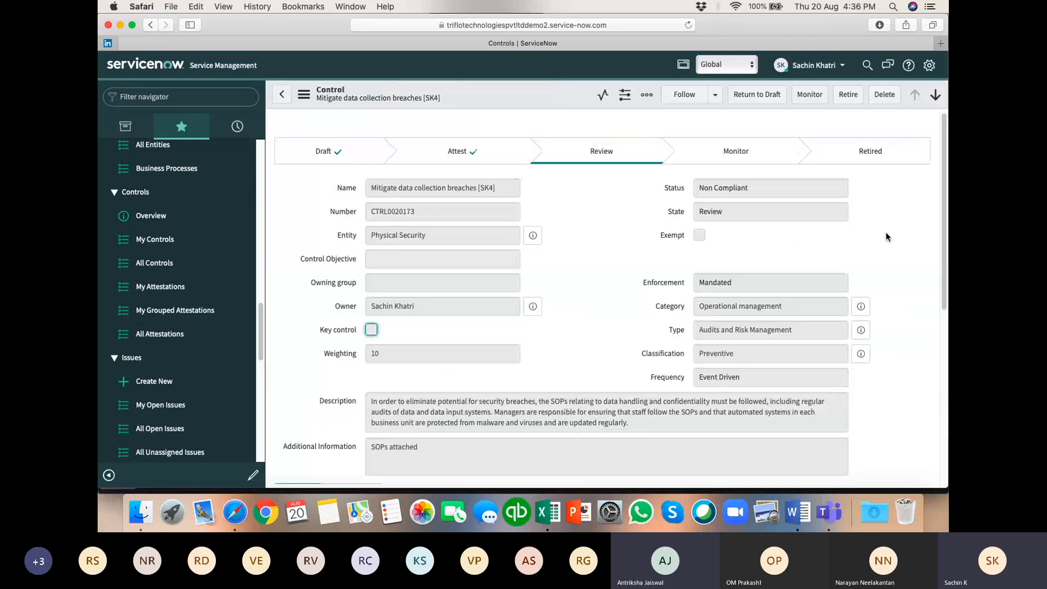
Open the control's related control test and check its state, control effectiveness and operation test results.
{"action": "scroll", "coordinate": [886, 237], "scroll_direction": "down", "scroll_amount": 5}
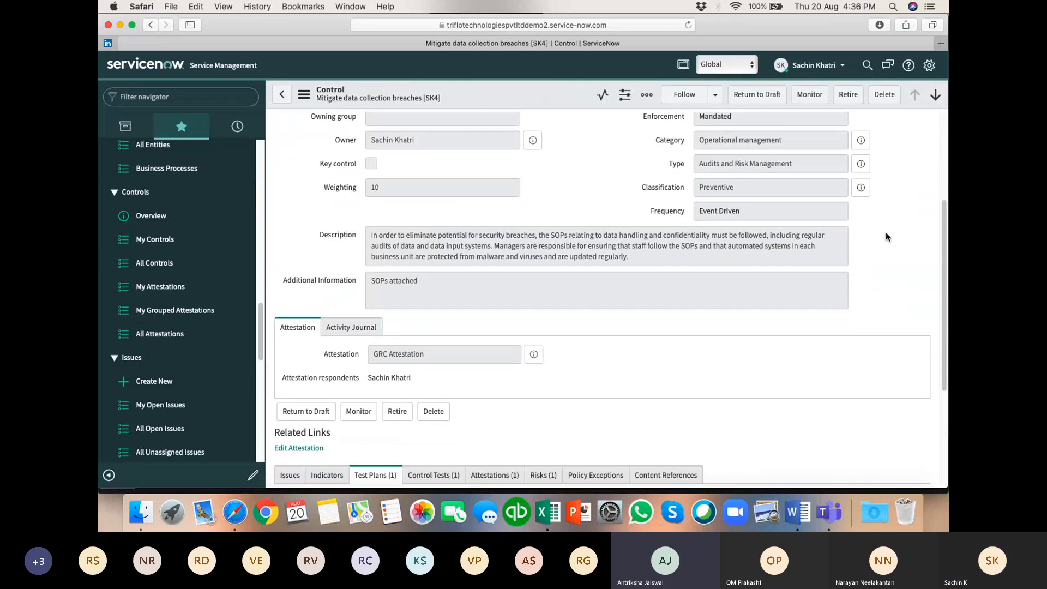
{"action": "scroll", "coordinate": [887, 237], "scroll_direction": "down", "scroll_amount": 5}
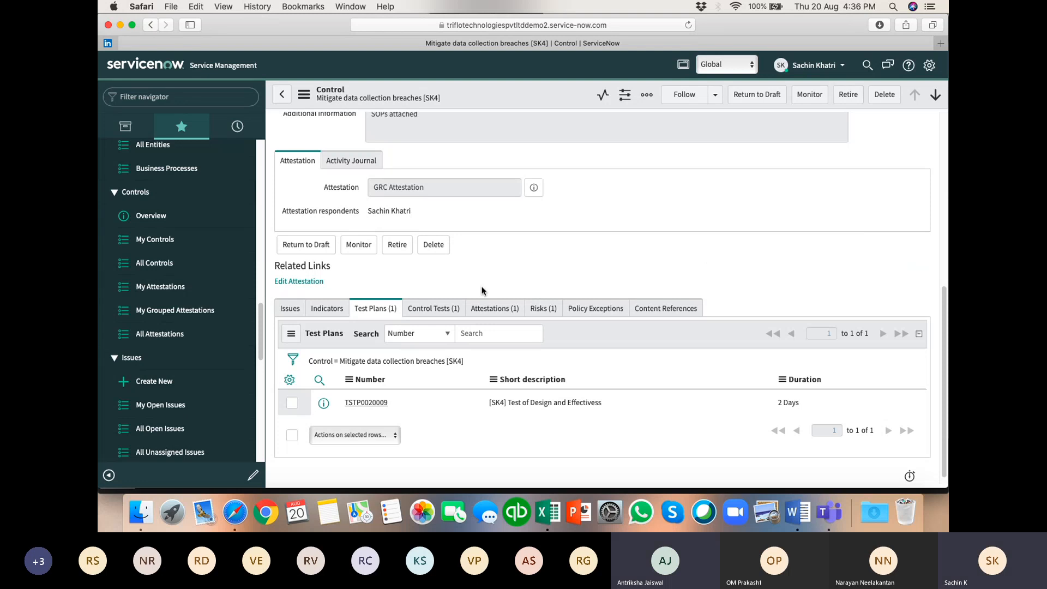
{"action": "left_click", "coordinate": [428, 309]}
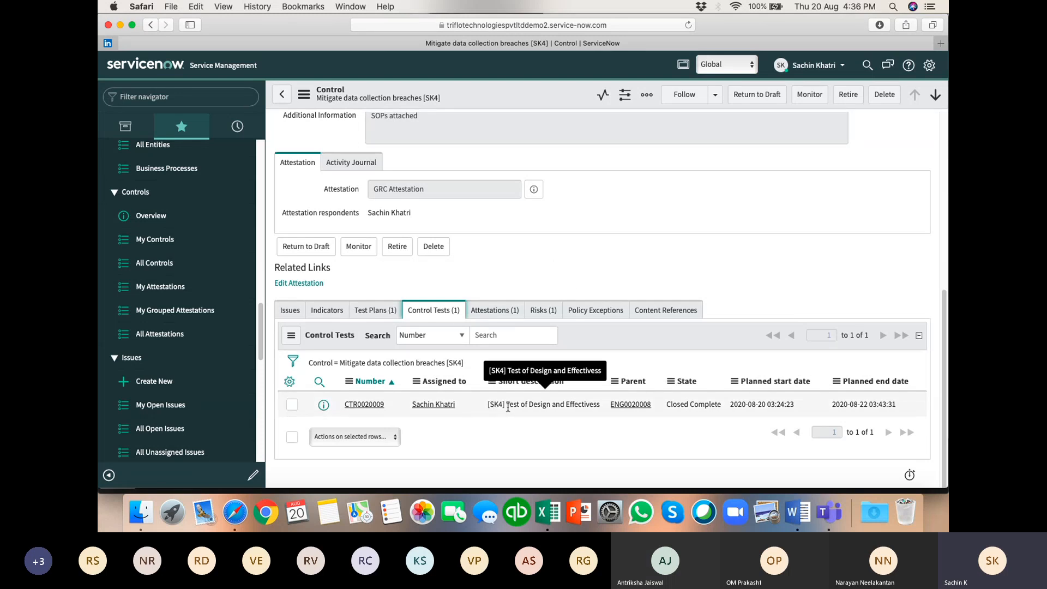
{"action": "left_click", "coordinate": [358, 406]}
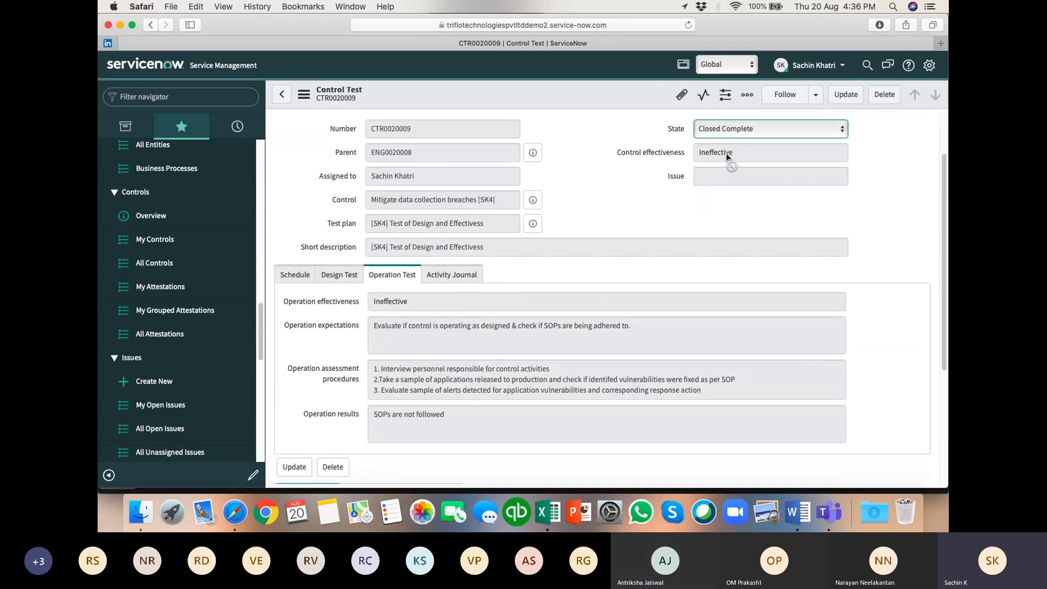
{"action": "scroll", "coordinate": [555, 242], "scroll_direction": "up", "scroll_amount": 2}
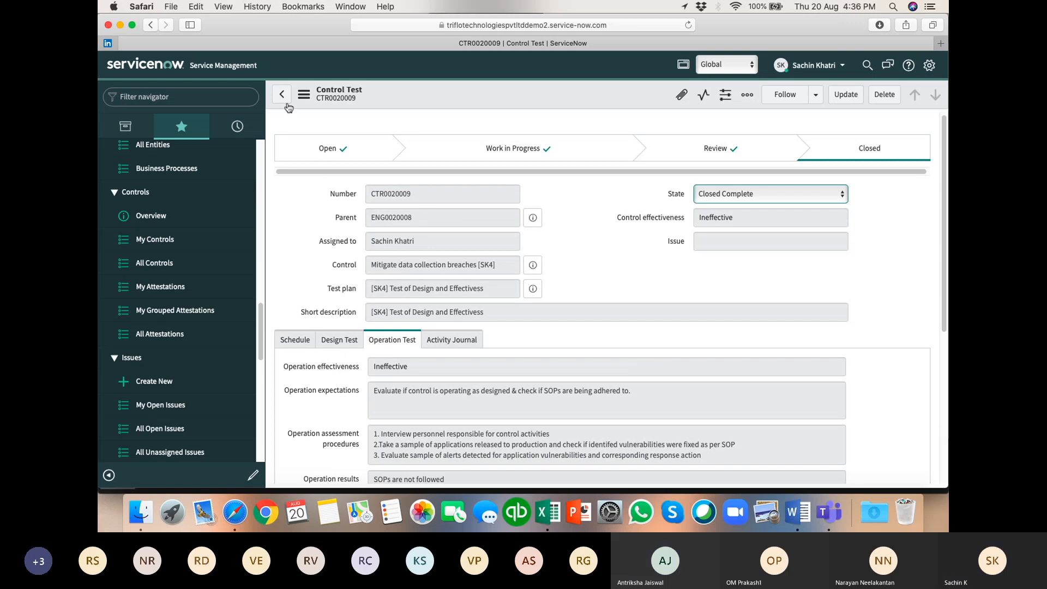
Return to the "Mitigate data collection breaches [SK4]" control and advance it from Review to Monitor.
{"action": "left_click", "coordinate": [283, 101]}
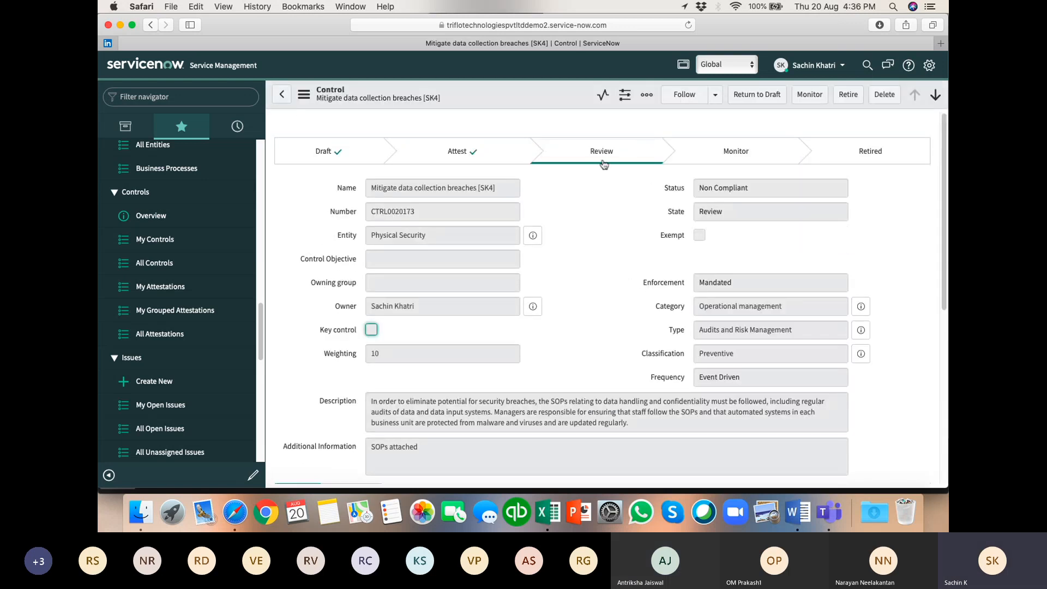
{"action": "left_click", "coordinate": [812, 95]}
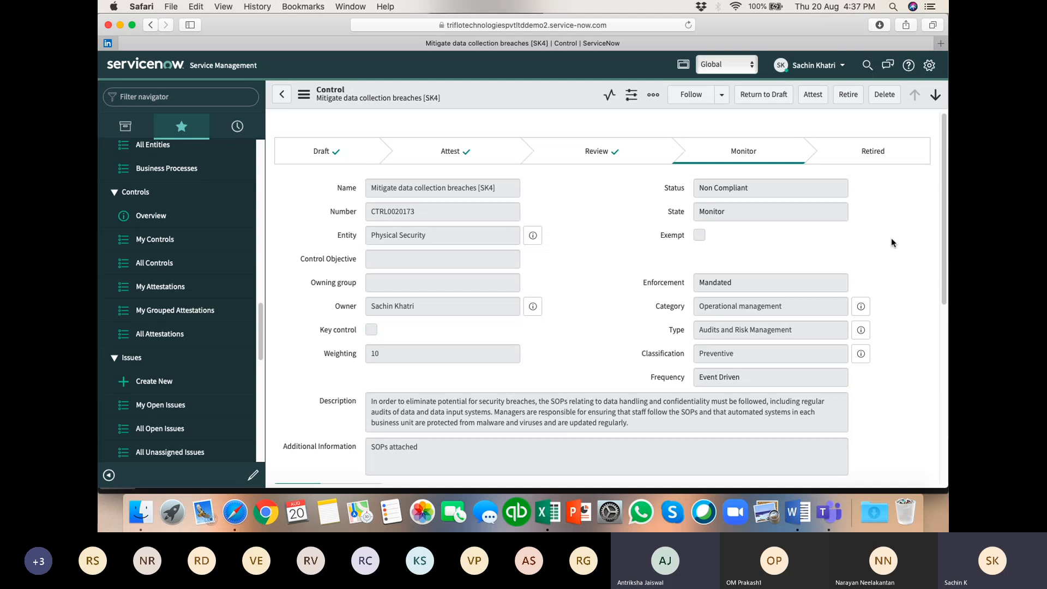
Examine the monitored control's lifecycle stages, compliance status, details and attestation settings.
{"action": "scroll", "coordinate": [891, 237], "scroll_direction": "down", "scroll_amount": 4}
{"action": "scroll", "coordinate": [891, 238], "scroll_direction": "down", "scroll_amount": 2}
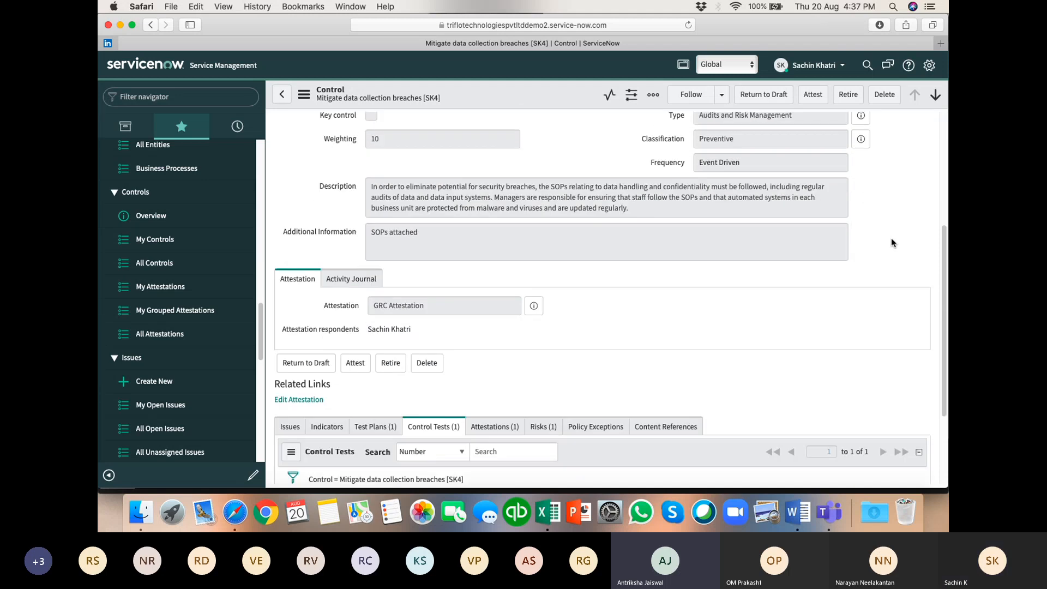
{"action": "scroll", "coordinate": [817, 295], "scroll_direction": "up", "scroll_amount": 2}
{"action": "scroll", "coordinate": [817, 296], "scroll_direction": "up", "scroll_amount": 4}
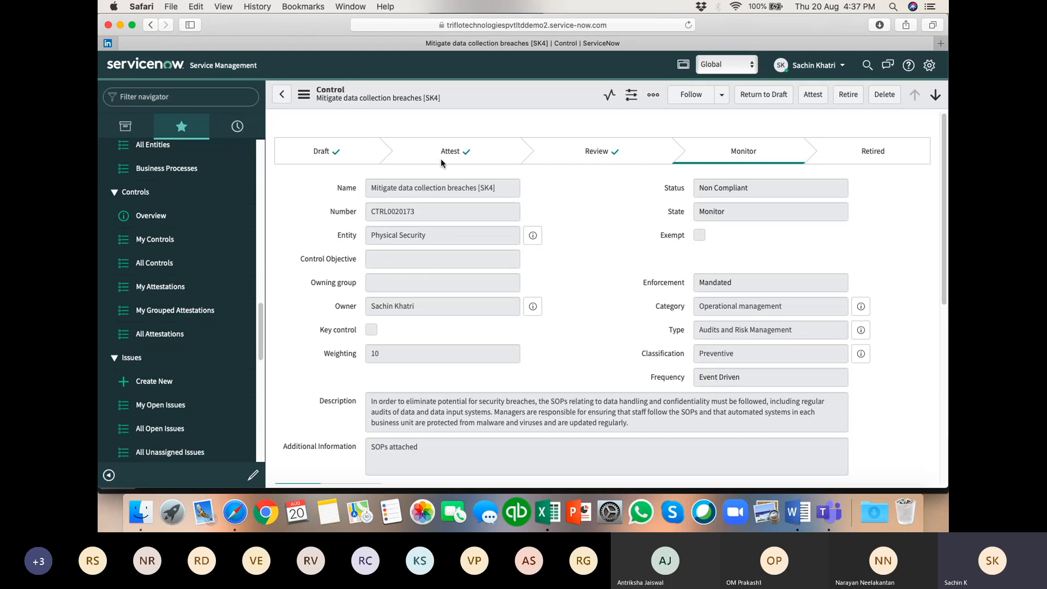
{"action": "scroll", "coordinate": [464, 391], "scroll_direction": "down", "scroll_amount": 3}
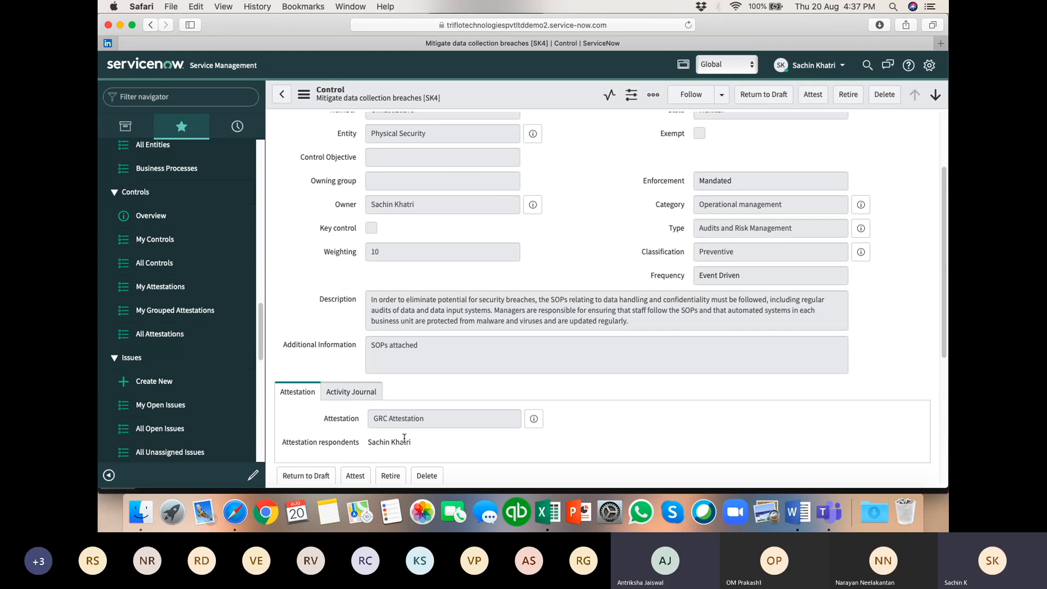
{"action": "scroll", "coordinate": [484, 382], "scroll_direction": "up", "scroll_amount": 3}
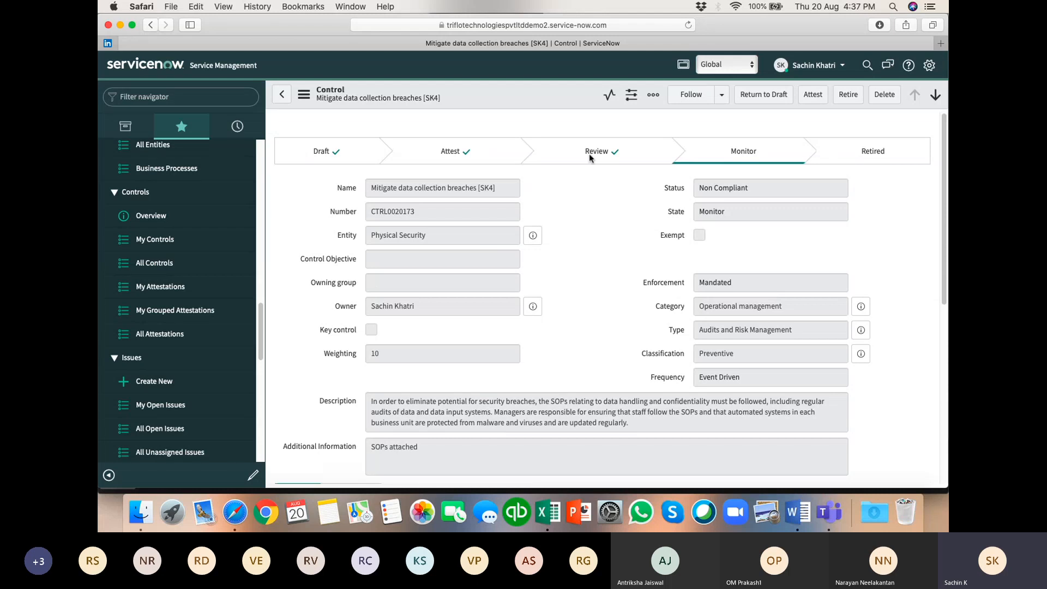
{"action": "scroll", "coordinate": [409, 472], "scroll_direction": "down", "scroll_amount": 4}
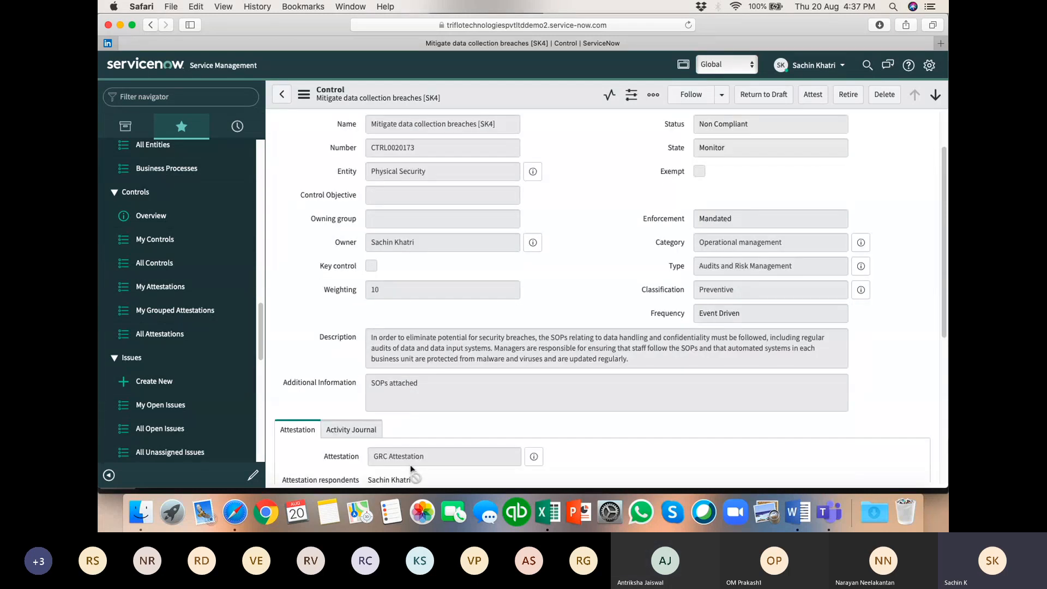
{"action": "scroll", "coordinate": [371, 434], "scroll_direction": "up", "scroll_amount": 4}
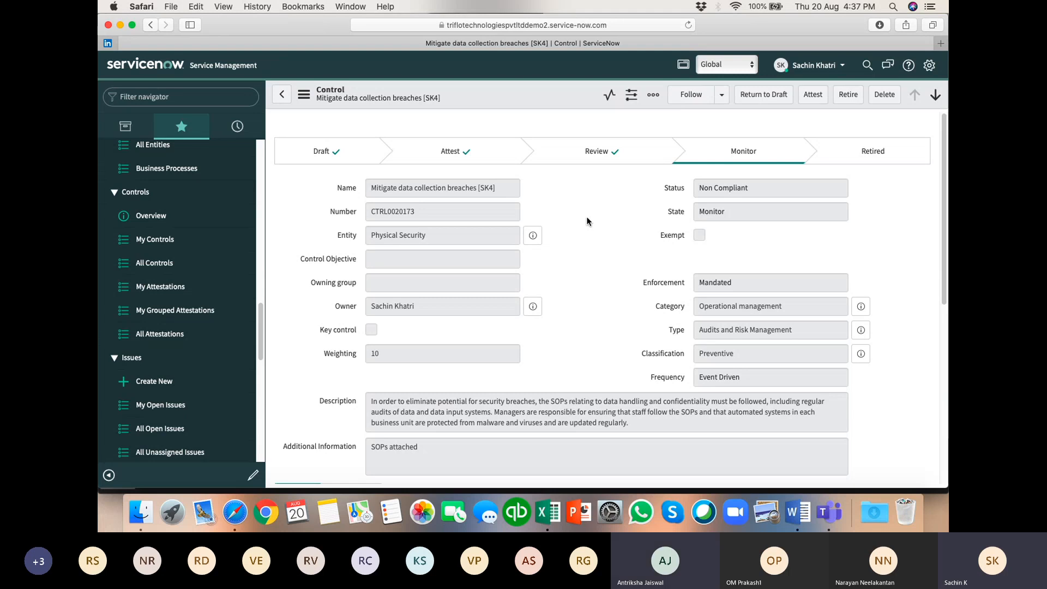
Review the status of the Mitigate data collection breaches [SK4] control and its related Issues and Control Tests lists.
{"action": "scroll", "coordinate": [585, 270], "scroll_direction": "down", "scroll_amount": 5}
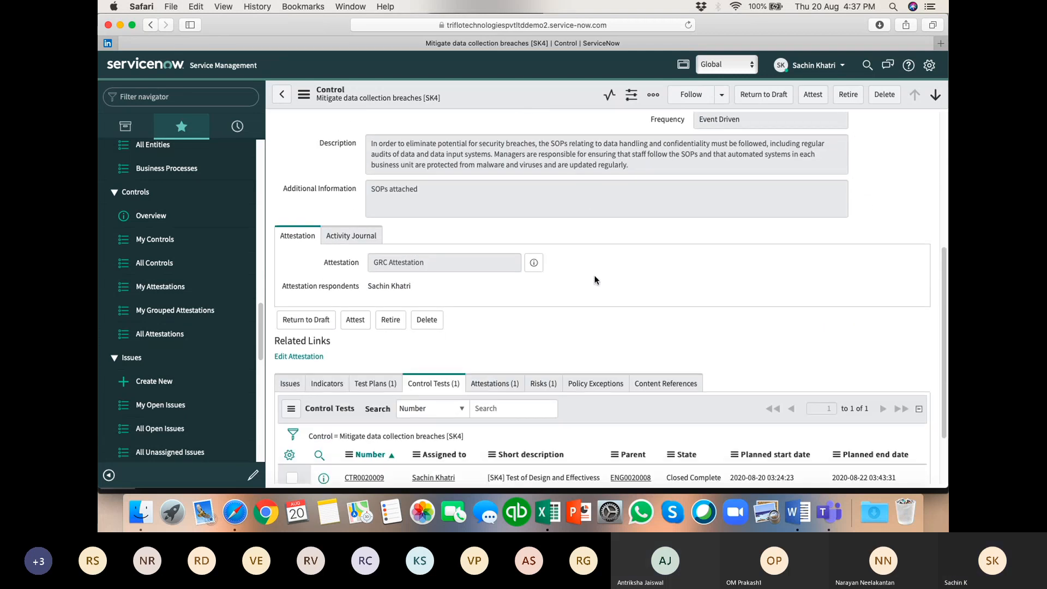
{"action": "scroll", "coordinate": [595, 273], "scroll_direction": "down", "scroll_amount": 2}
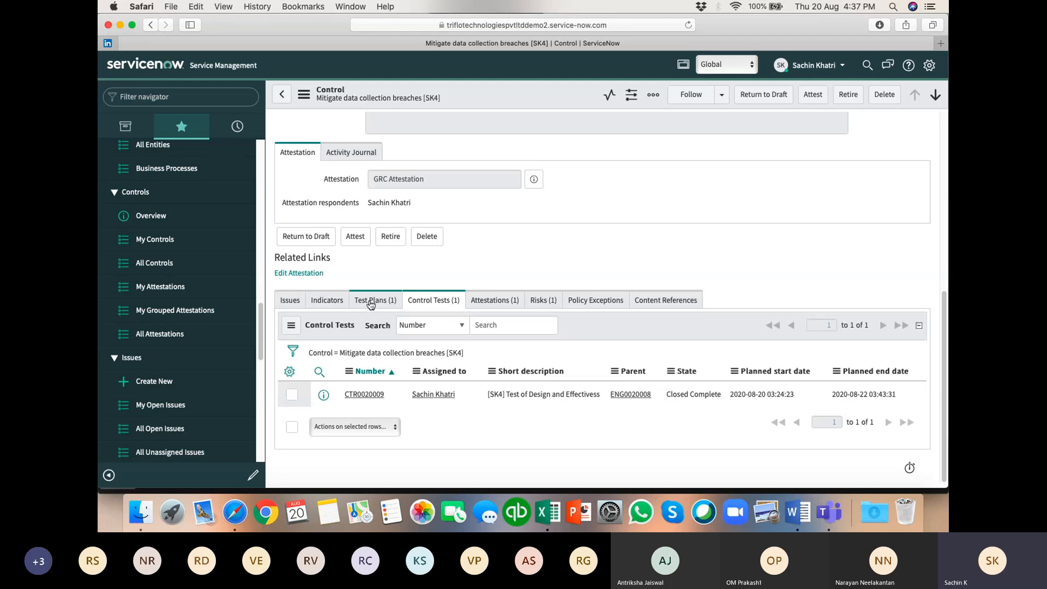
{"action": "scroll", "coordinate": [768, 216], "scroll_direction": "up", "scroll_amount": 5}
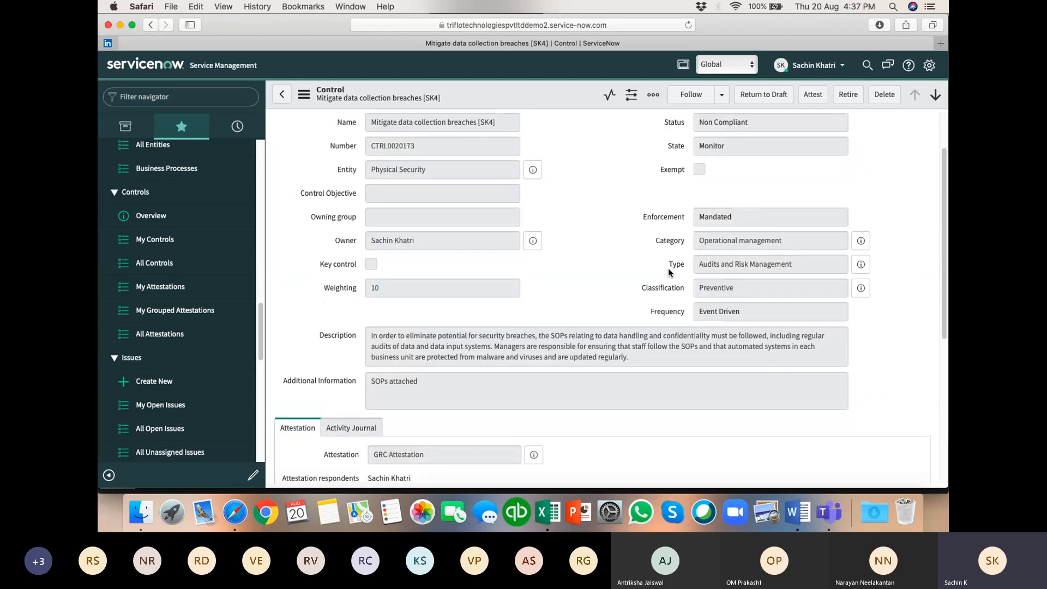
{"action": "scroll", "coordinate": [669, 267], "scroll_direction": "down", "scroll_amount": 5}
{"action": "left_click", "coordinate": [292, 309]}
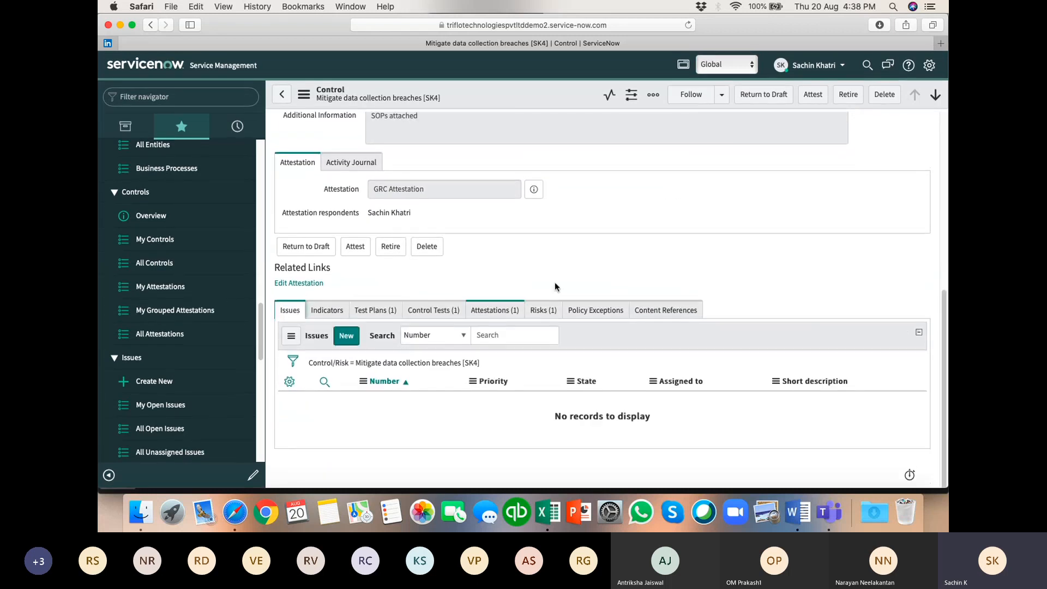
{"action": "scroll", "coordinate": [804, 240], "scroll_direction": "up", "scroll_amount": 6}
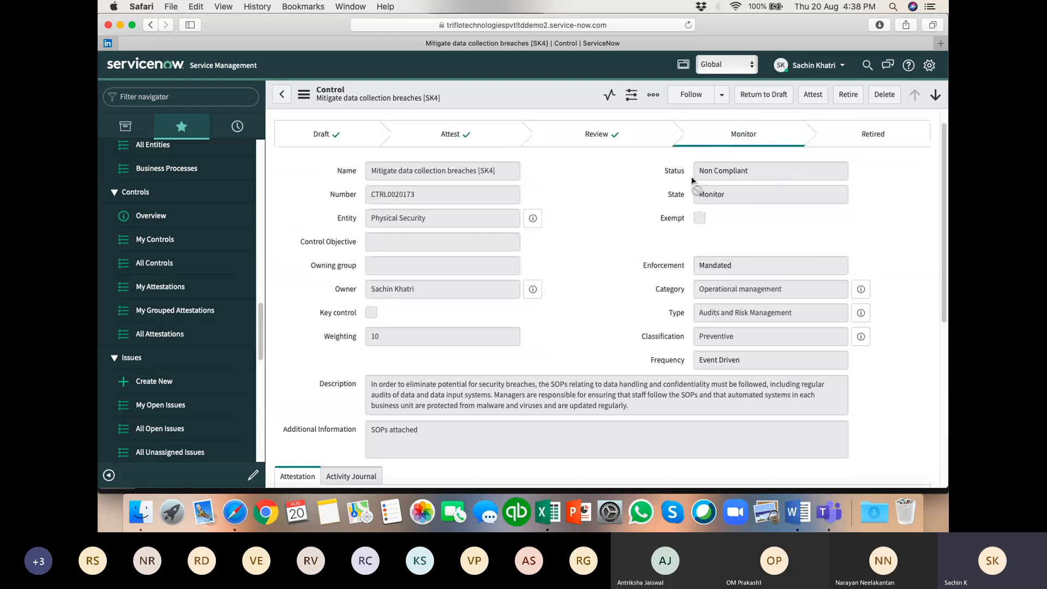
{"action": "scroll", "coordinate": [712, 322], "scroll_direction": "down", "scroll_amount": 6}
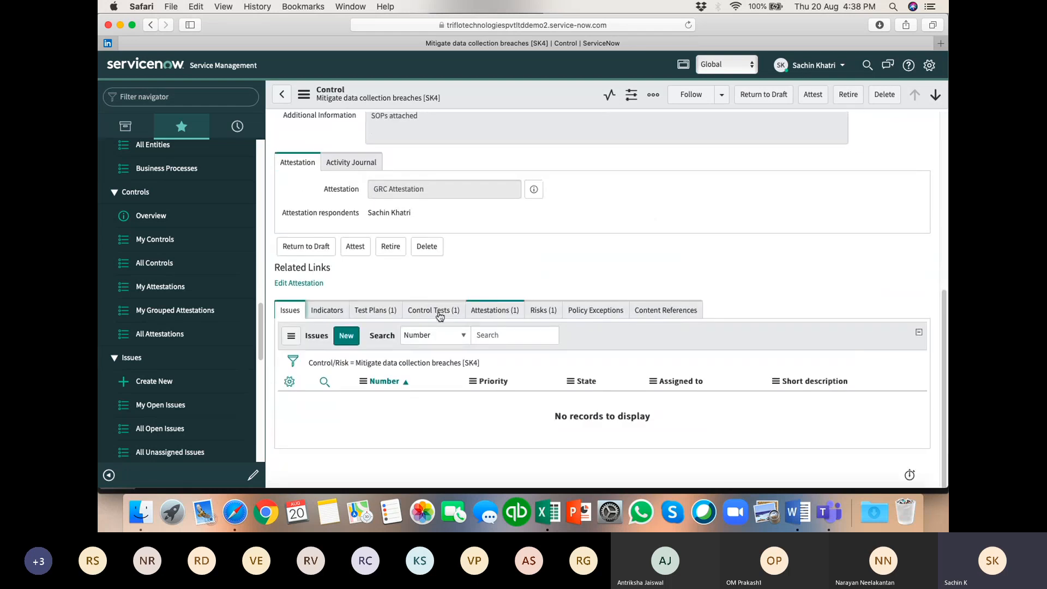
{"action": "left_click", "coordinate": [412, 310]}
{"action": "left_click", "coordinate": [292, 312]}
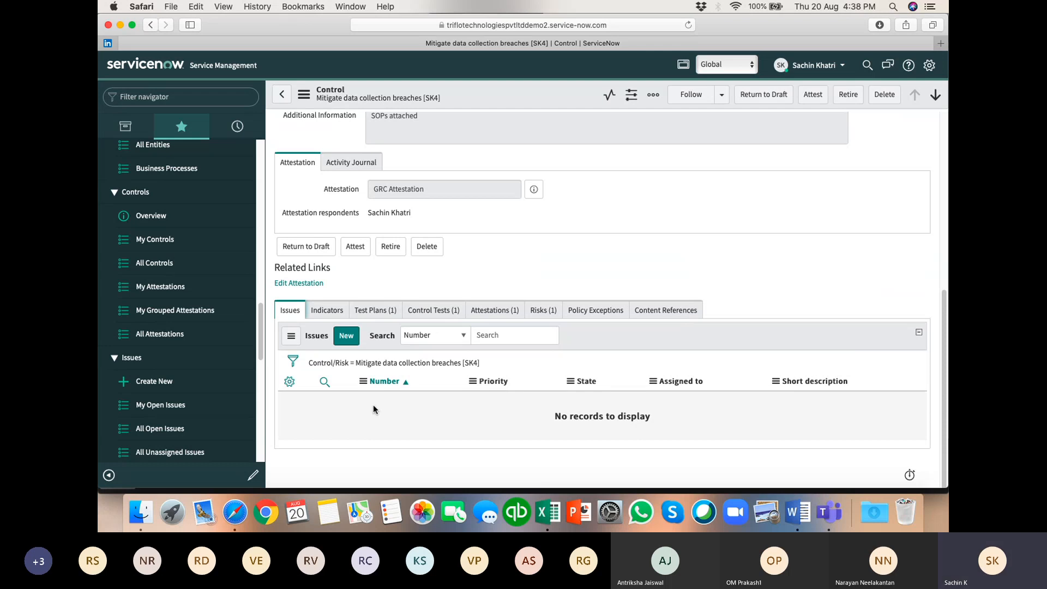
{"action": "left_click", "coordinate": [436, 310]}
{"action": "left_click", "coordinate": [282, 312]}
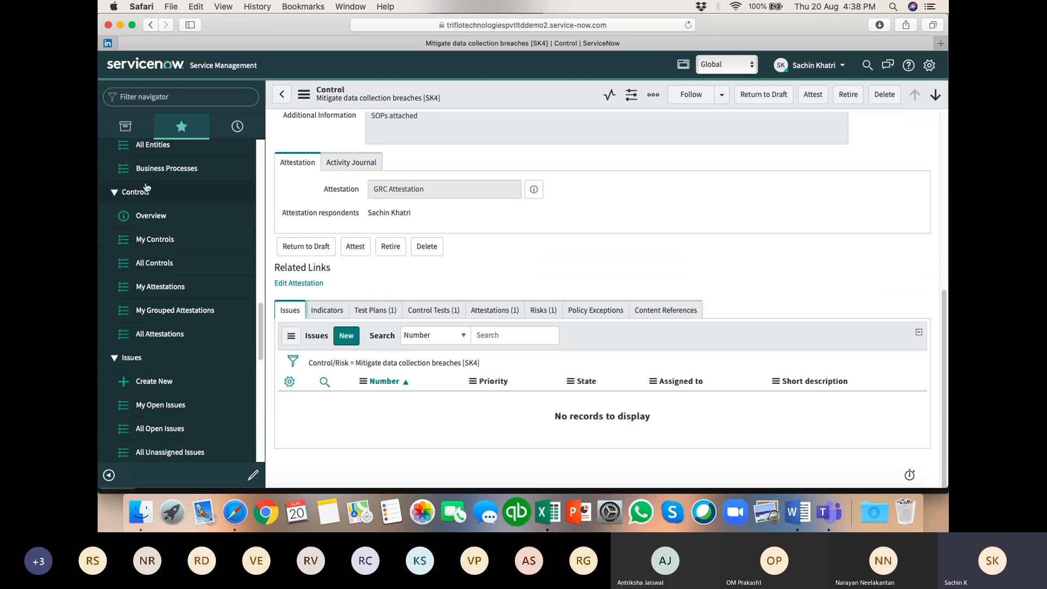
Collapse the Policy and Compliance application in the favorites navigator.
{"action": "scroll", "coordinate": [147, 207], "scroll_direction": "up", "scroll_amount": 10}
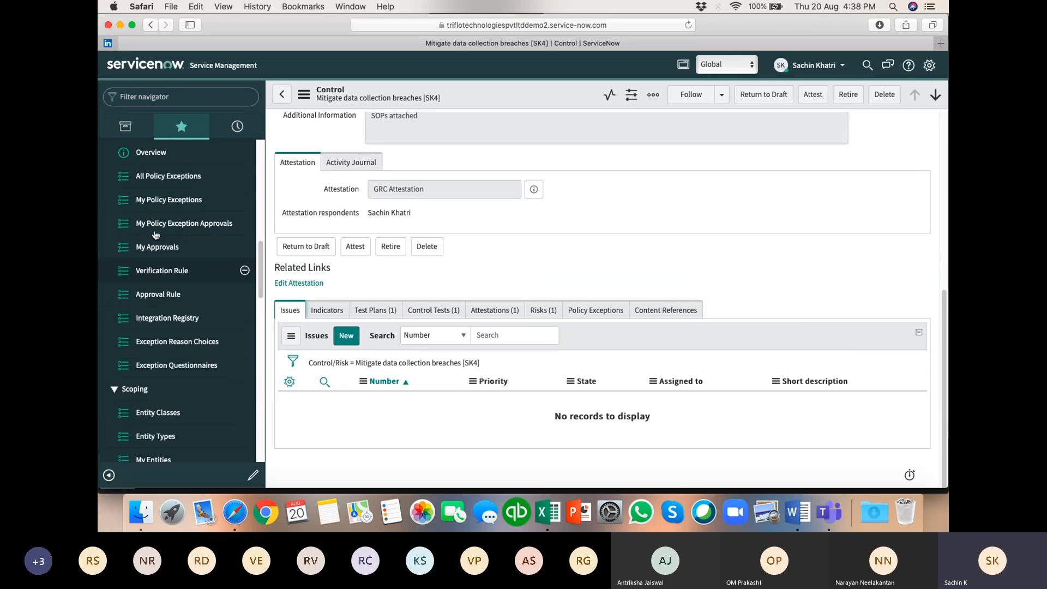
{"action": "scroll", "coordinate": [155, 234], "scroll_direction": "up", "scroll_amount": 15}
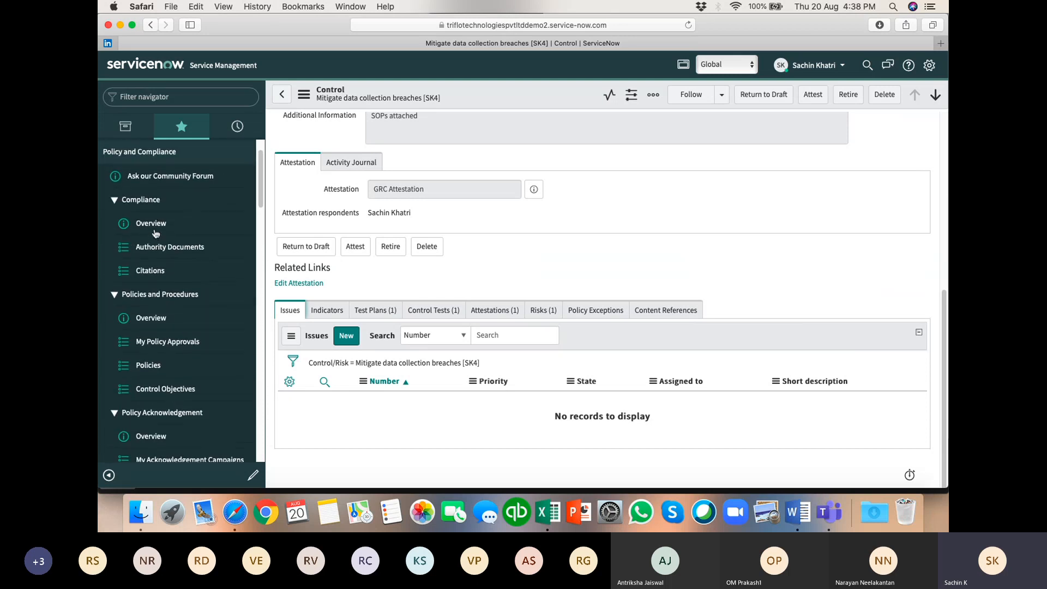
{"action": "scroll", "coordinate": [155, 234], "scroll_direction": "up", "scroll_amount": 2}
{"action": "left_click", "coordinate": [121, 198]}
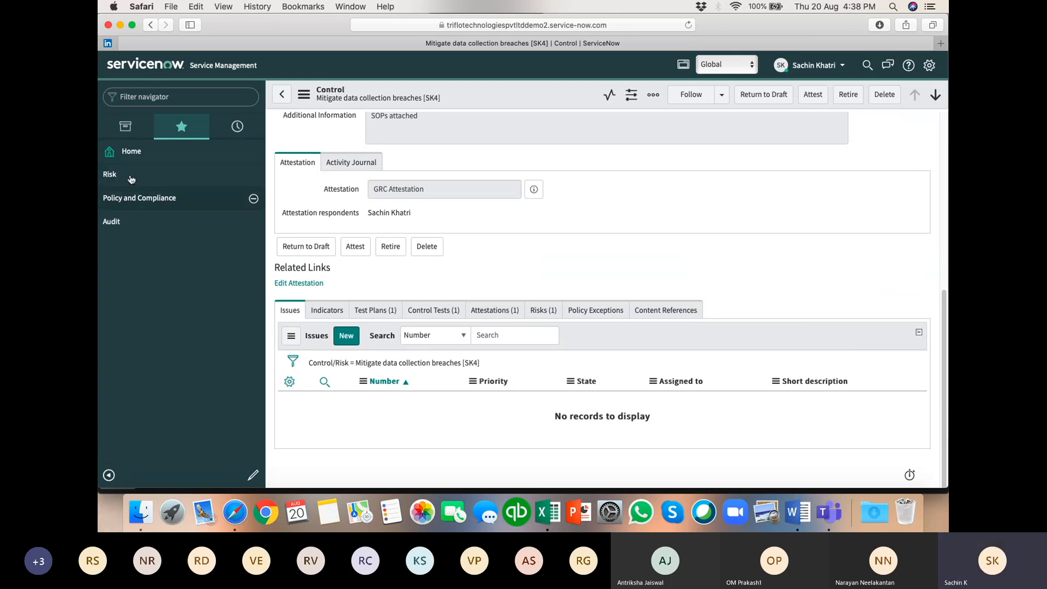
Look through the modules of the Risk application in the navigator and collapse it again.
{"action": "left_click", "coordinate": [121, 175]}
{"action": "scroll", "coordinate": [218, 369], "scroll_direction": "down", "scroll_amount": 1}
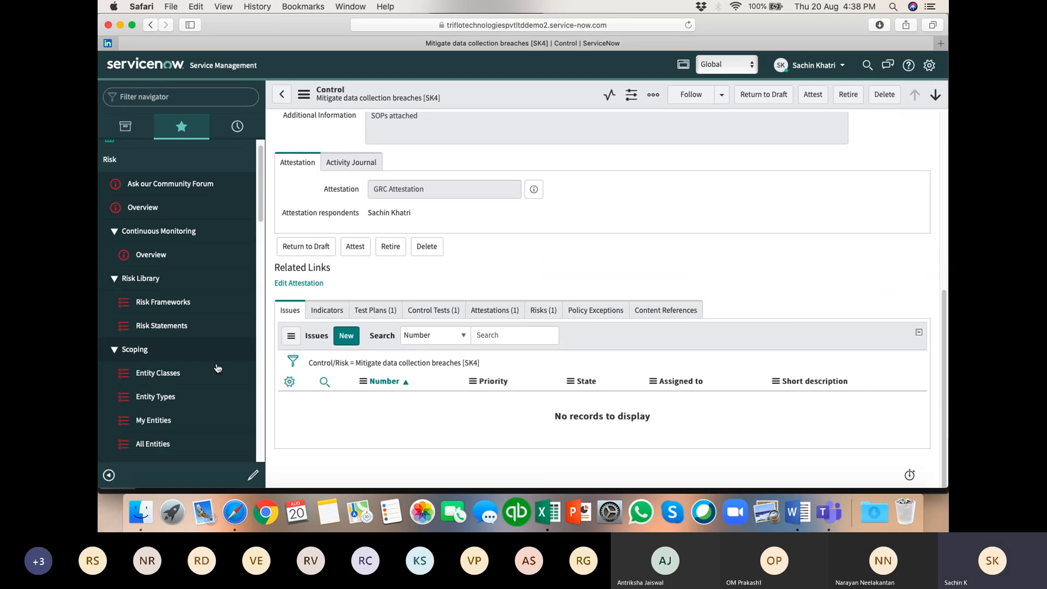
{"action": "scroll", "coordinate": [217, 369], "scroll_direction": "down", "scroll_amount": 3}
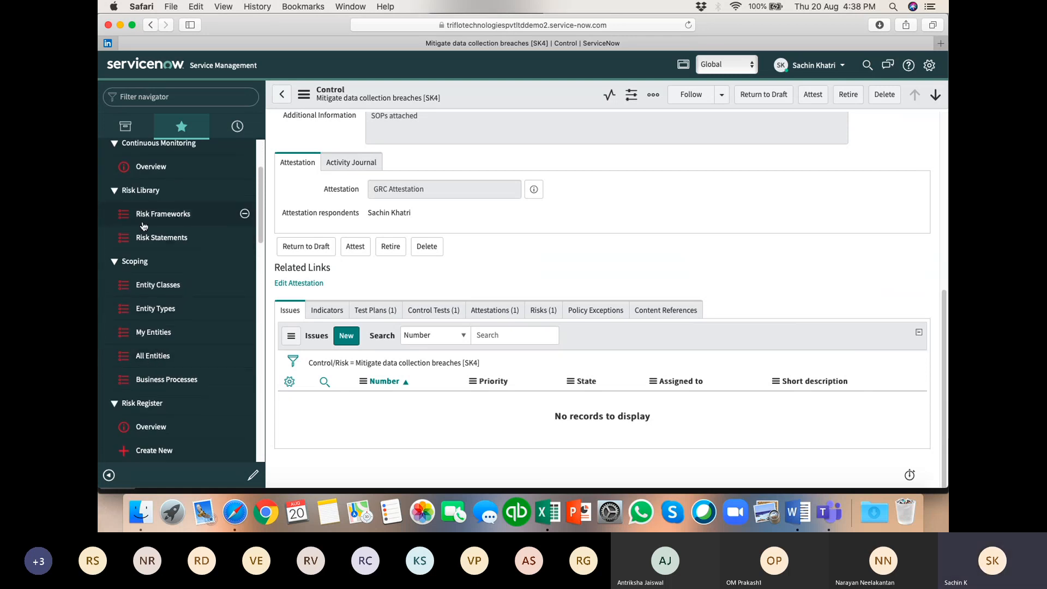
{"action": "scroll", "coordinate": [163, 300], "scroll_direction": "up", "scroll_amount": 2}
{"action": "scroll", "coordinate": [163, 303], "scroll_direction": "down", "scroll_amount": 2}
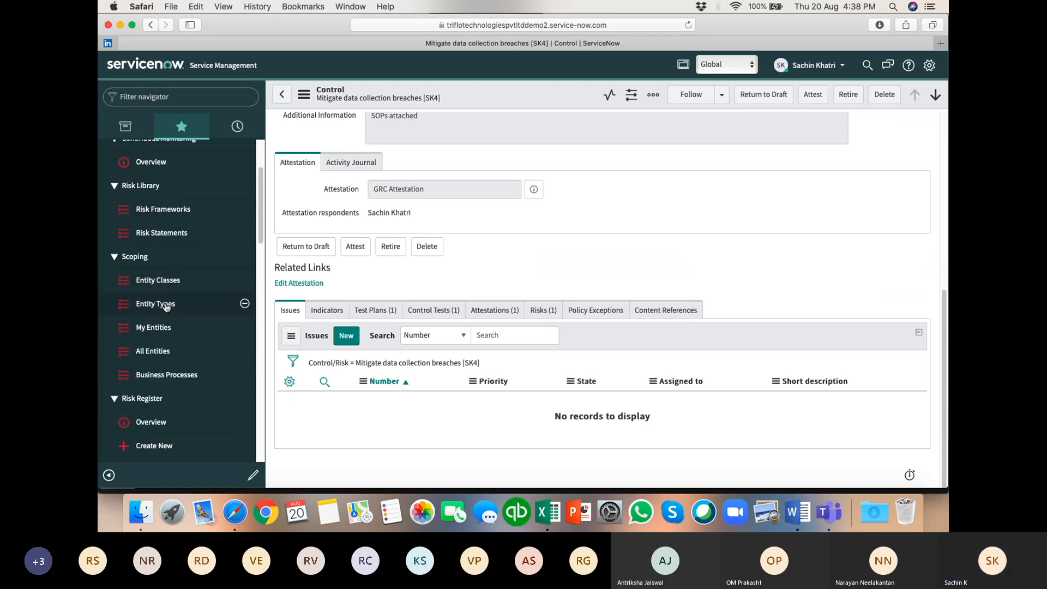
{"action": "scroll", "coordinate": [180, 305], "scroll_direction": "down", "scroll_amount": 6}
{"action": "scroll", "coordinate": [189, 333], "scroll_direction": "up", "scroll_amount": 7}
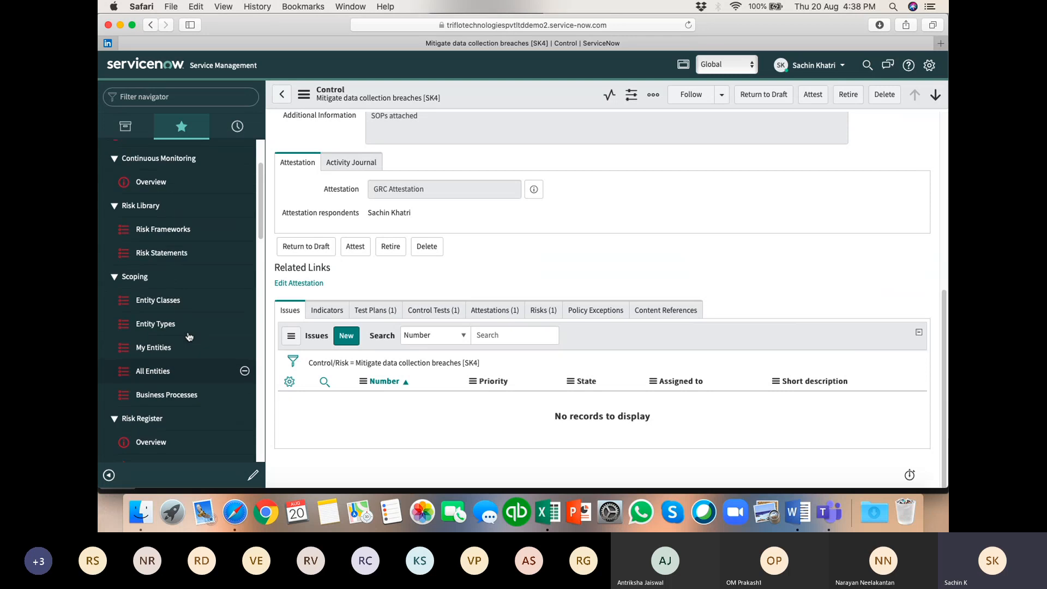
{"action": "scroll", "coordinate": [188, 337], "scroll_direction": "up", "scroll_amount": 3}
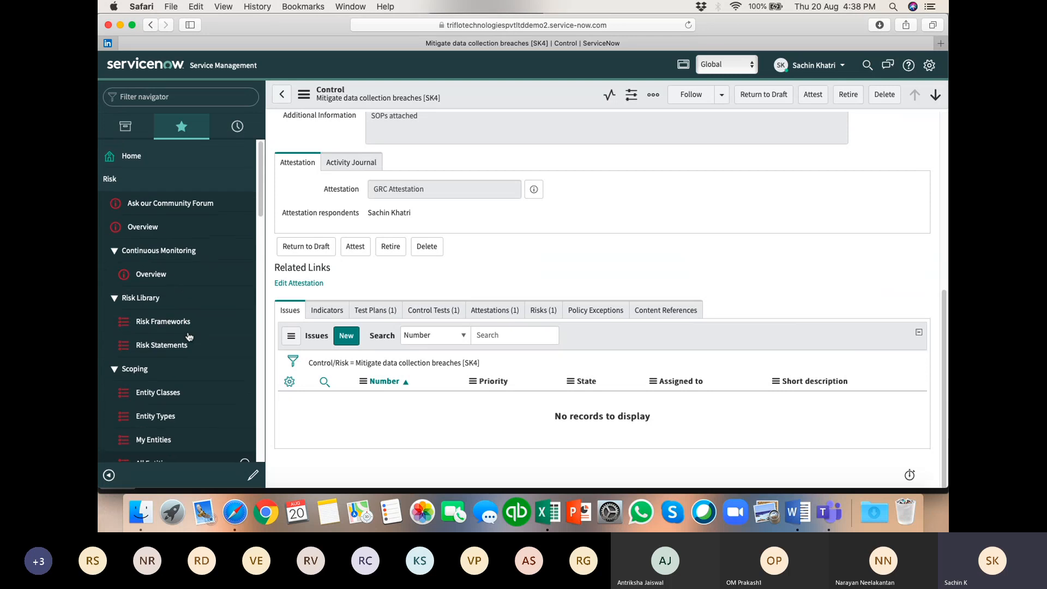
{"action": "left_click", "coordinate": [110, 174]}
Open the [SK4] Physical Security Ops Risk Audit engagement from the Audit application's My Engagements list.
{"action": "left_click", "coordinate": [112, 221]}
{"action": "scroll", "coordinate": [180, 282], "scroll_direction": "down", "scroll_amount": 2}
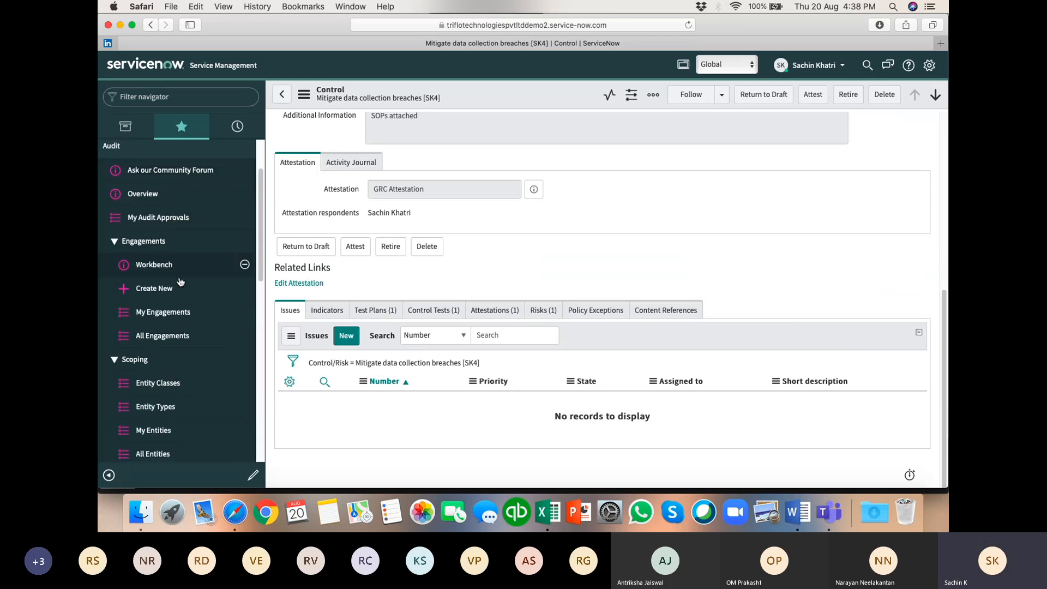
{"action": "left_click", "coordinate": [158, 336]}
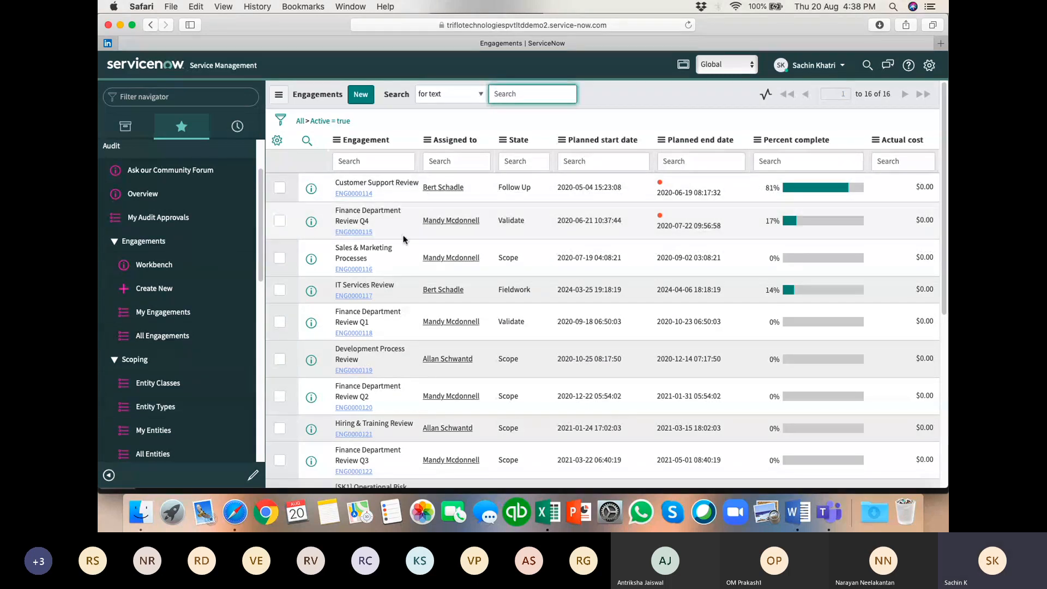
{"action": "left_click", "coordinate": [141, 319]}
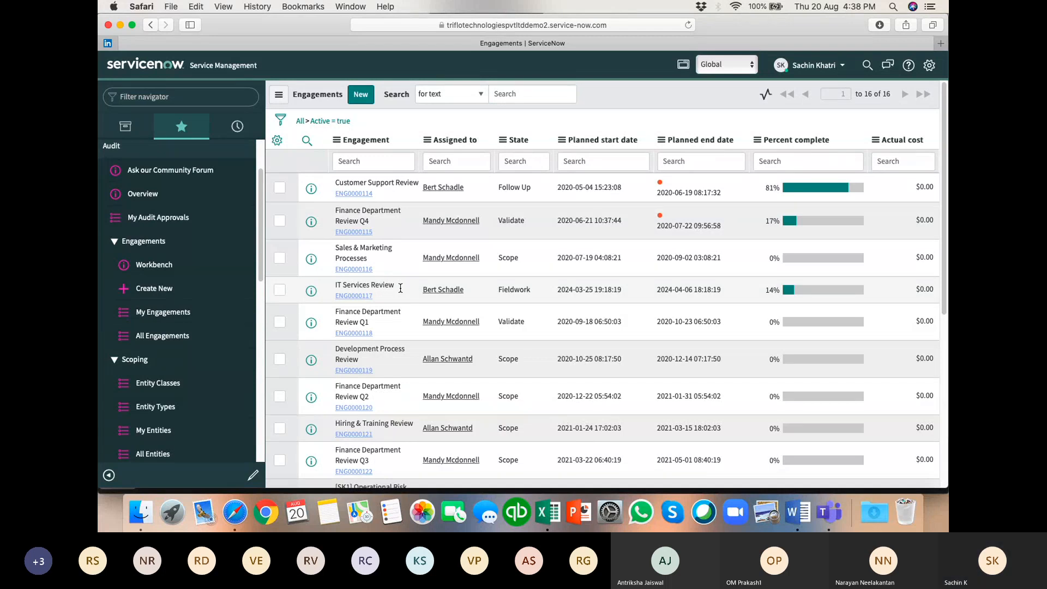
{"action": "left_click", "coordinate": [347, 315]}
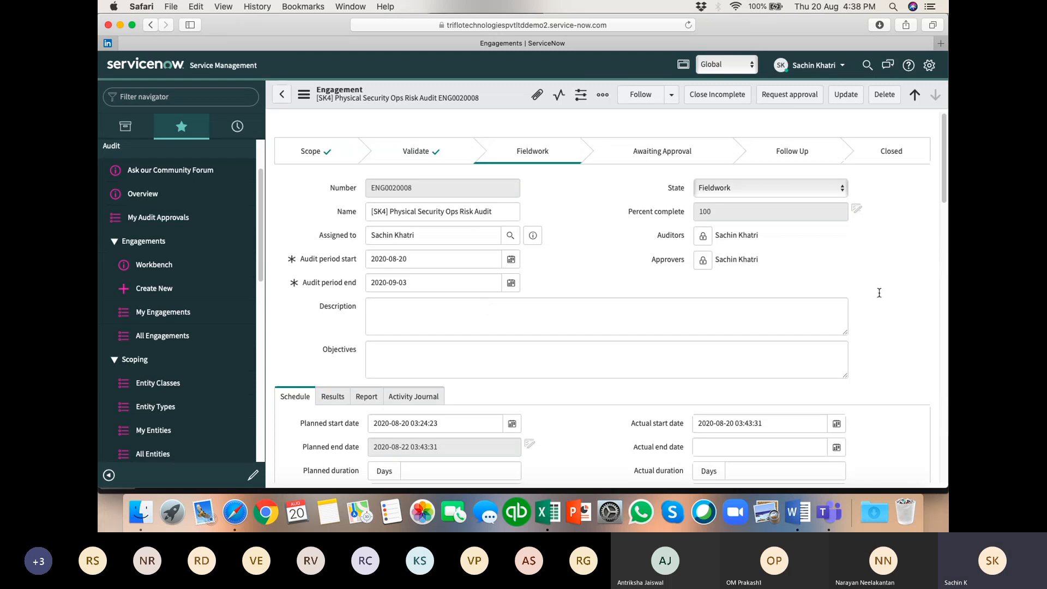
Try to generate control tests from the engagement's [SK4] Test of Design and Effectivess test plan.
{"action": "scroll", "coordinate": [877, 288], "scroll_direction": "down", "scroll_amount": 10}
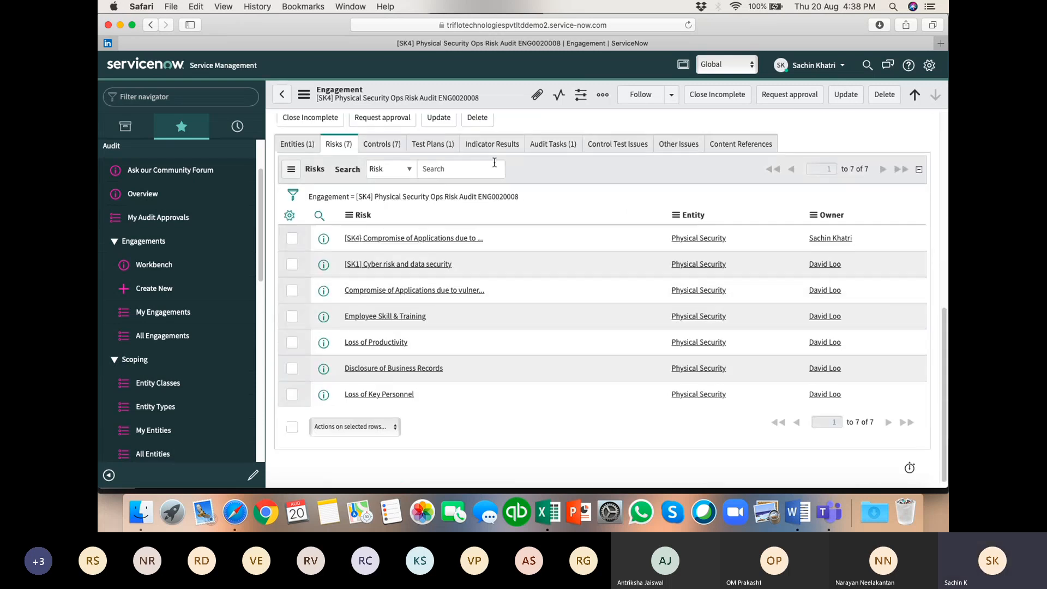
{"action": "left_click", "coordinate": [448, 149]}
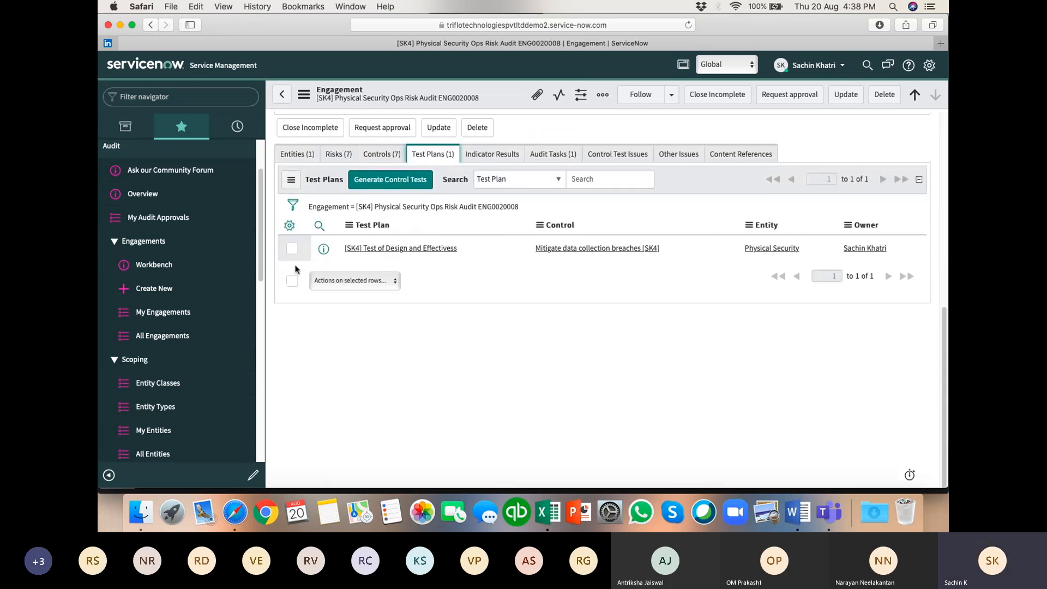
{"action": "left_click", "coordinate": [292, 248]}
{"action": "left_click", "coordinate": [401, 179]}
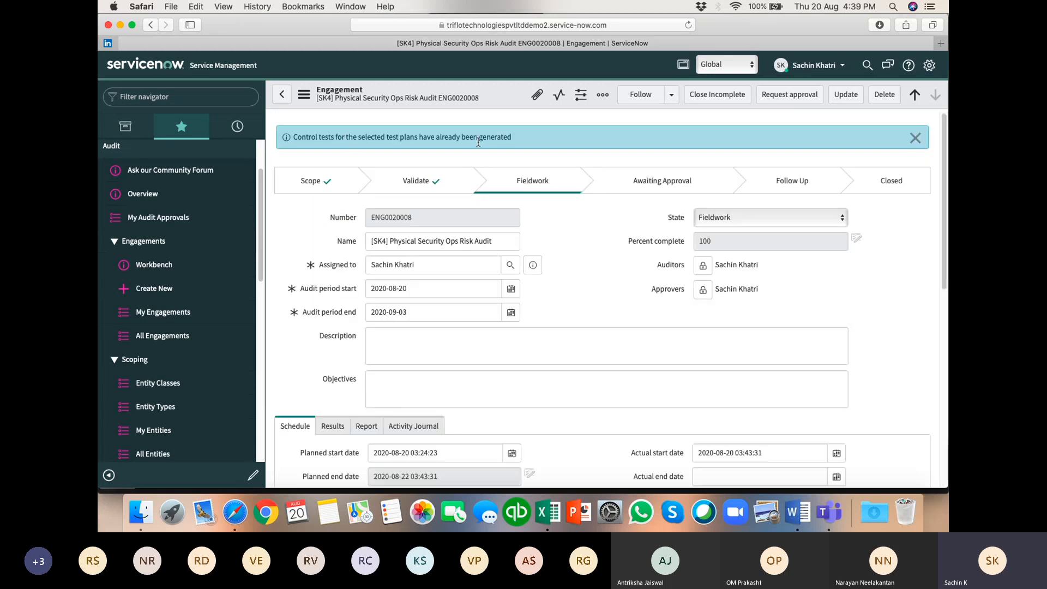
Create a new audit engagement and name it "[SK4] Control Testing".
{"action": "scroll", "coordinate": [545, 327], "scroll_direction": "down", "scroll_amount": 10}
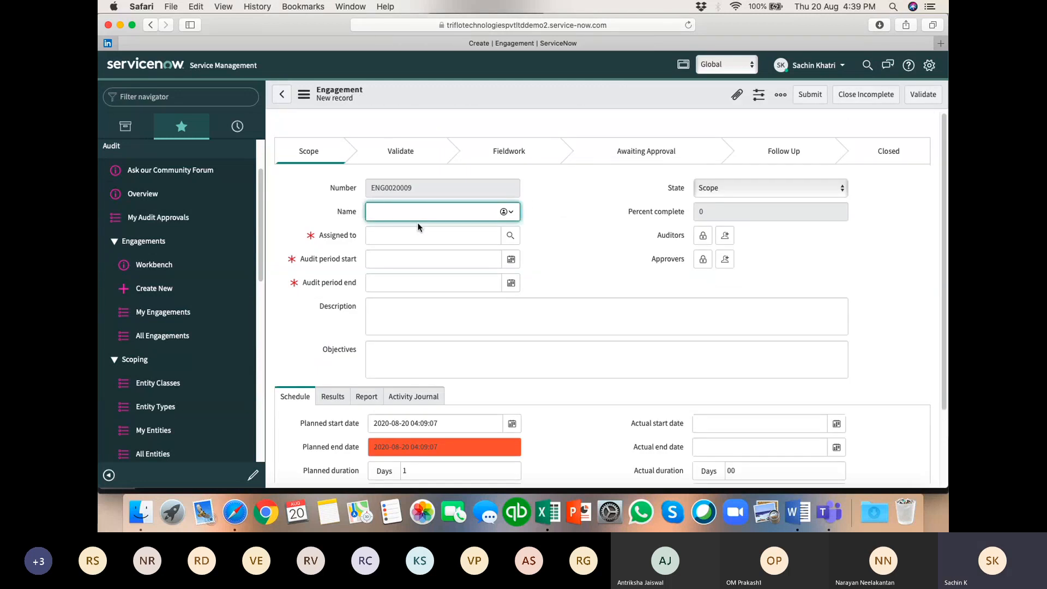
{"action": "type", "text": "[SK4]"}
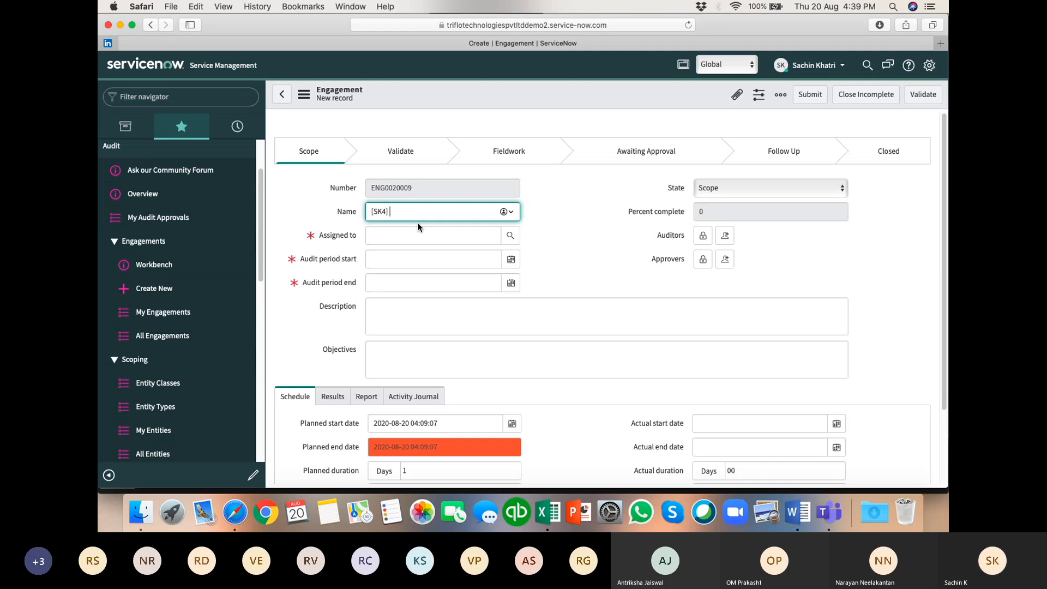
{"action": "type", "text": " Cotr"}
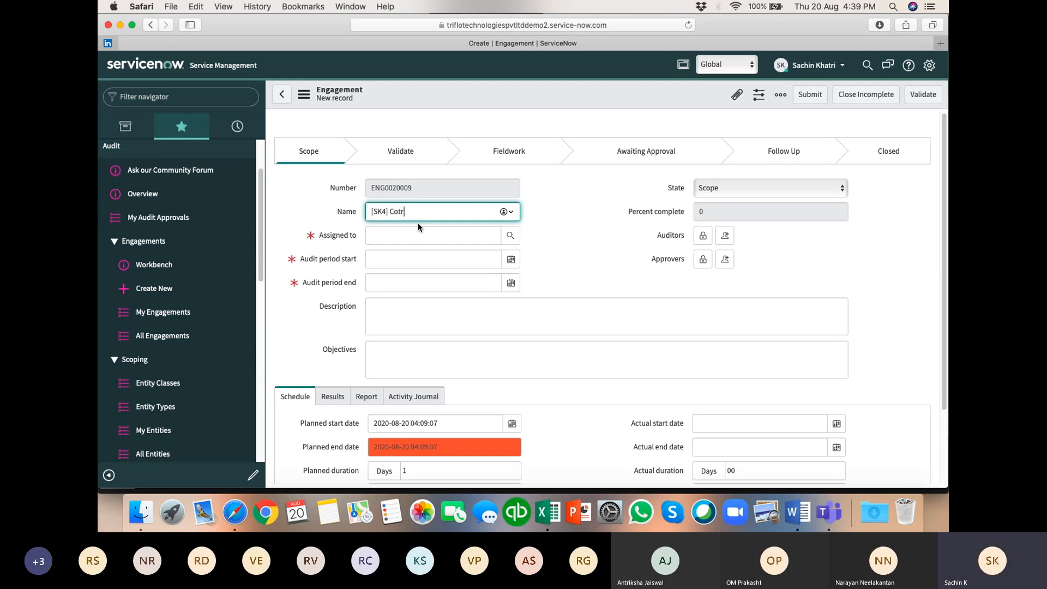
{"action": "key", "text": "BackSpace"}
{"action": "key", "text": "BackSpace"}
{"action": "type", "text": "ntrol Testing"}
Assign the engagement to the recently selected user and set the audit period from 2020-08-20 to 2020-09-03.
{"action": "left_click", "coordinate": [430, 231]}
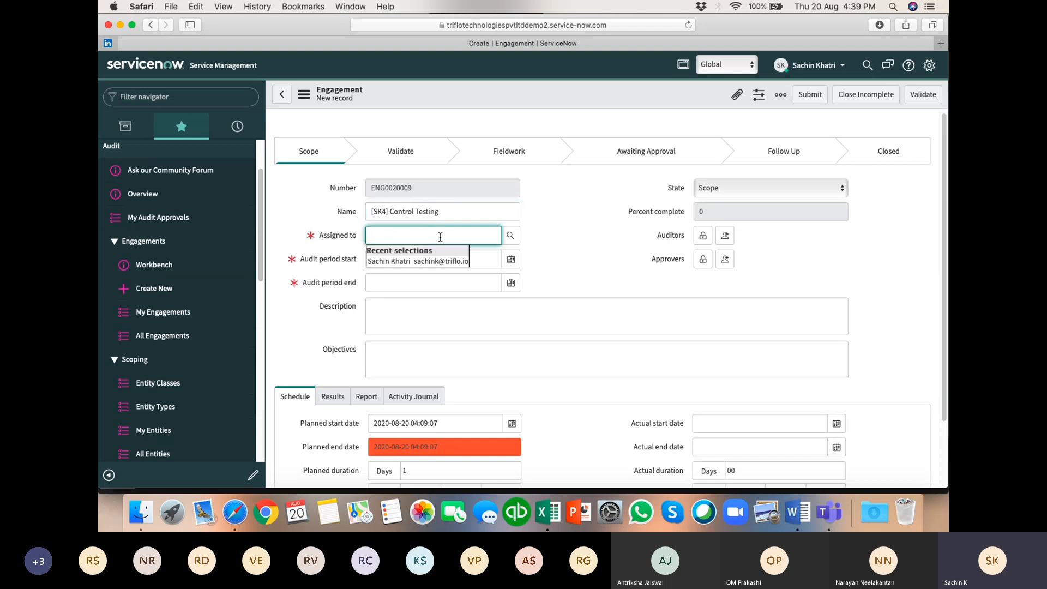
{"action": "left_click", "coordinate": [423, 261]}
{"action": "left_click", "coordinate": [424, 261]}
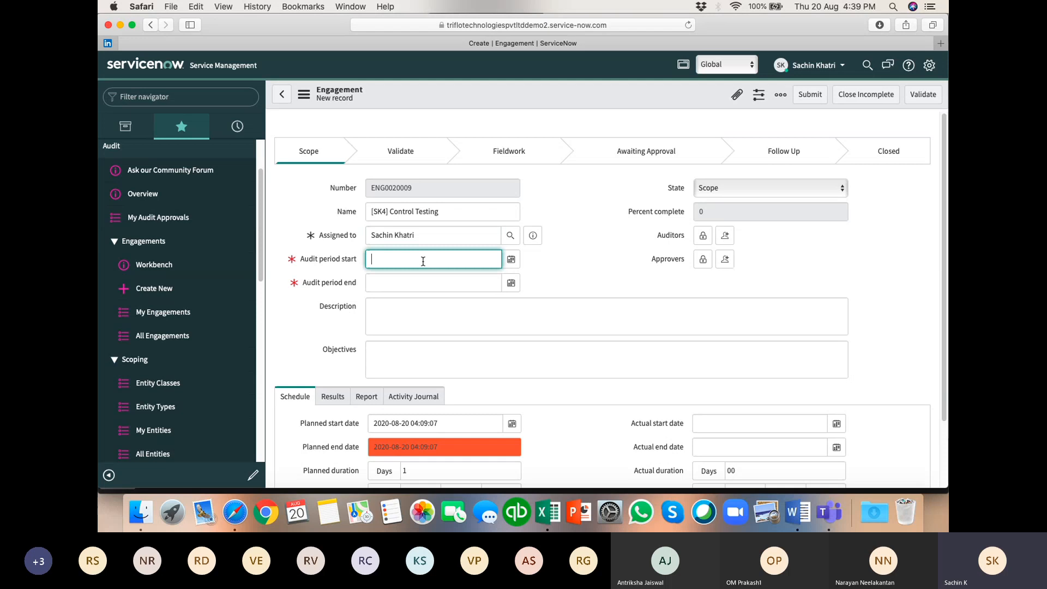
{"action": "left_click", "coordinate": [512, 261]}
{"action": "left_click", "coordinate": [456, 337]}
{"action": "left_click", "coordinate": [511, 283]}
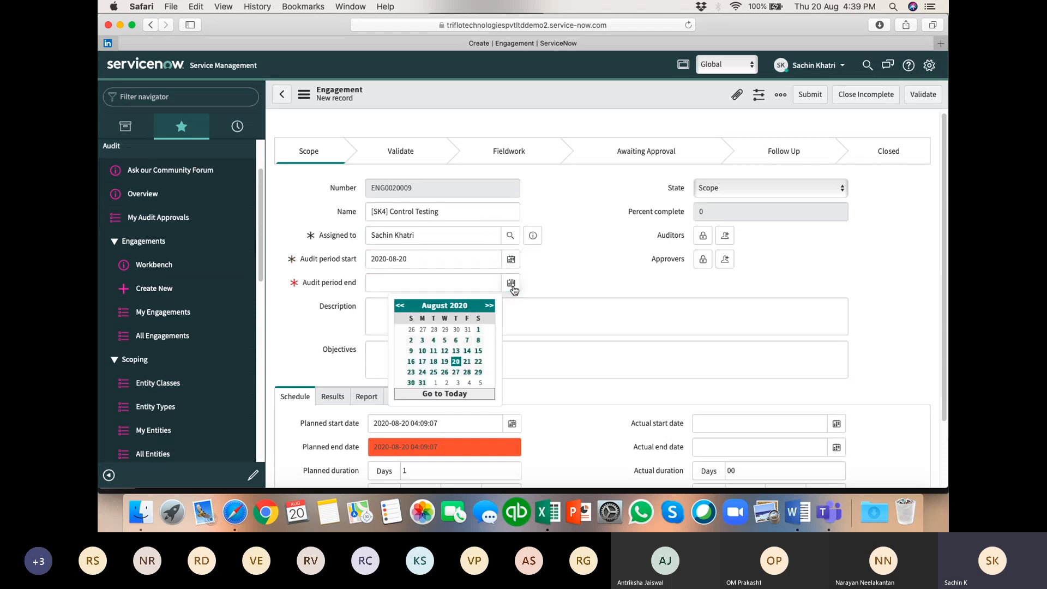
{"action": "left_click", "coordinate": [458, 383]}
{"action": "left_click", "coordinate": [424, 326]}
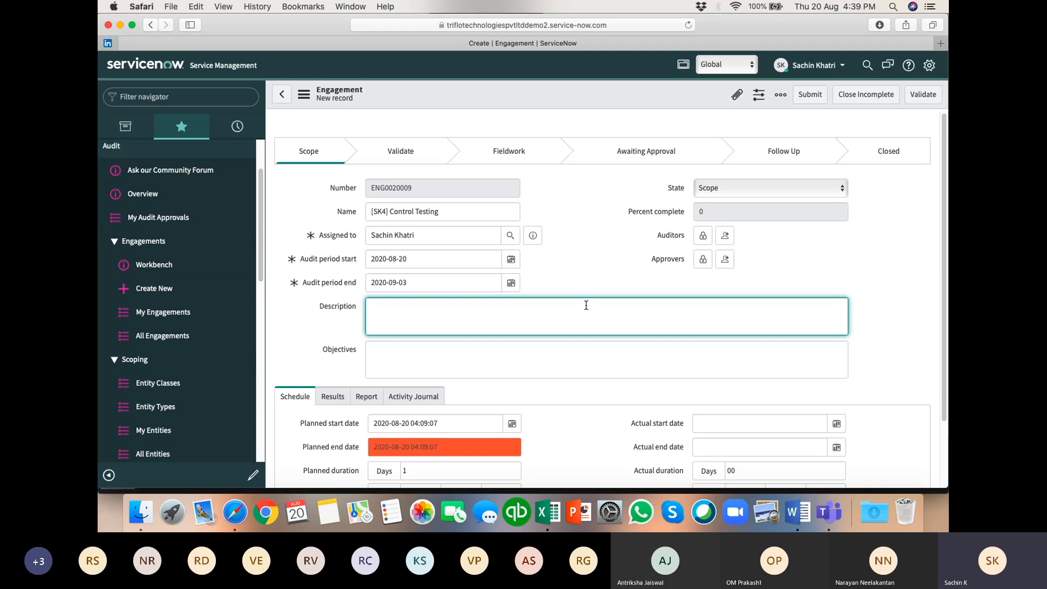
Save the new [SK4] Control Testing engagement and keep its record open.
{"action": "scroll", "coordinate": [609, 284], "scroll_direction": "down", "scroll_amount": 3}
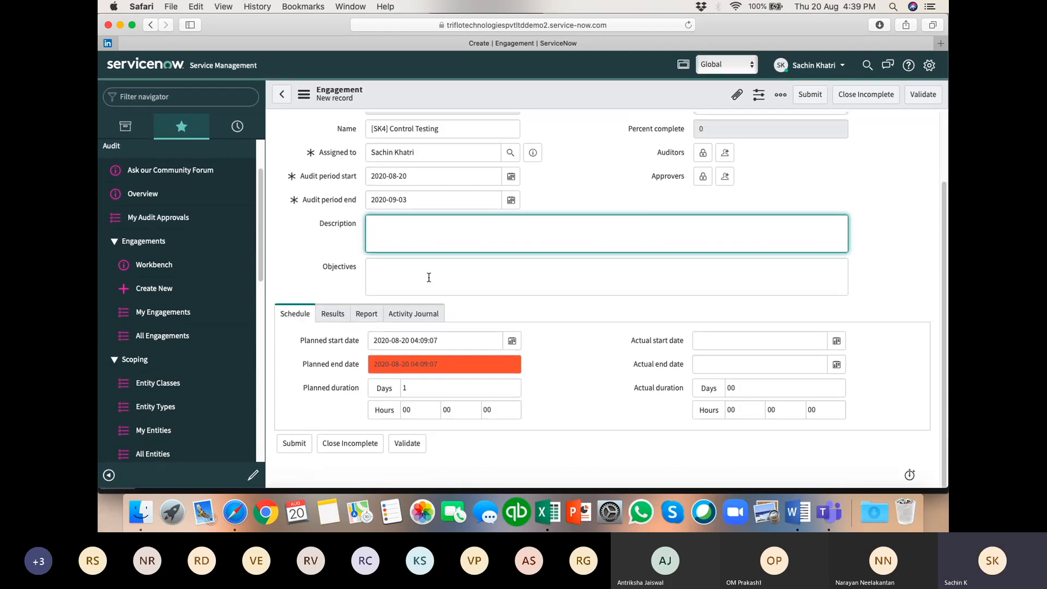
{"action": "right_click", "coordinate": [612, 96]}
{"action": "left_click", "coordinate": [632, 104]}
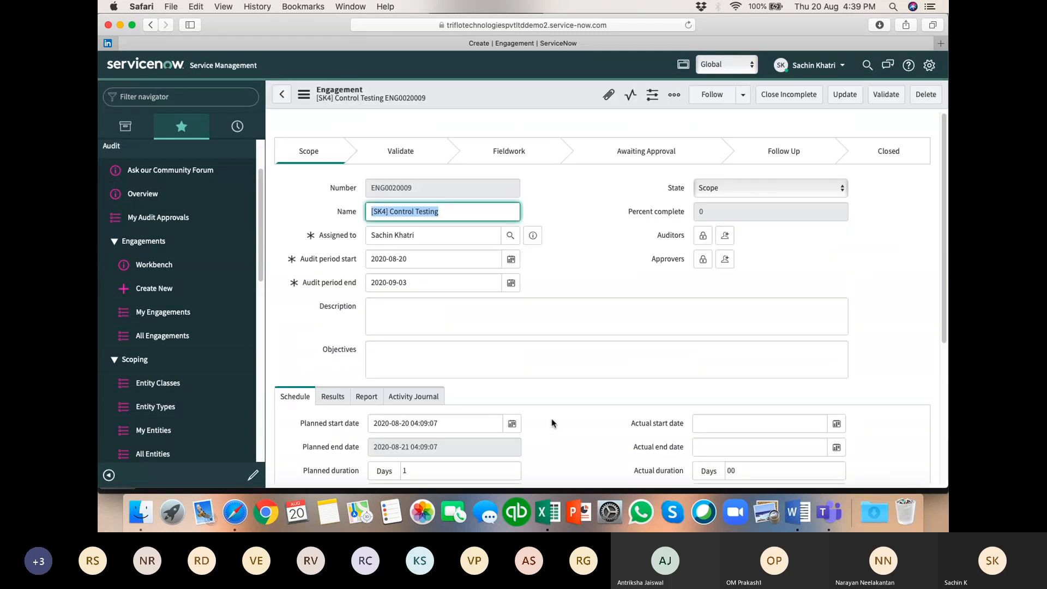
Associate the Physical Security entity with the [SK4] Control Testing engagement.
{"action": "scroll", "coordinate": [307, 350], "scroll_direction": "down", "scroll_amount": 3}
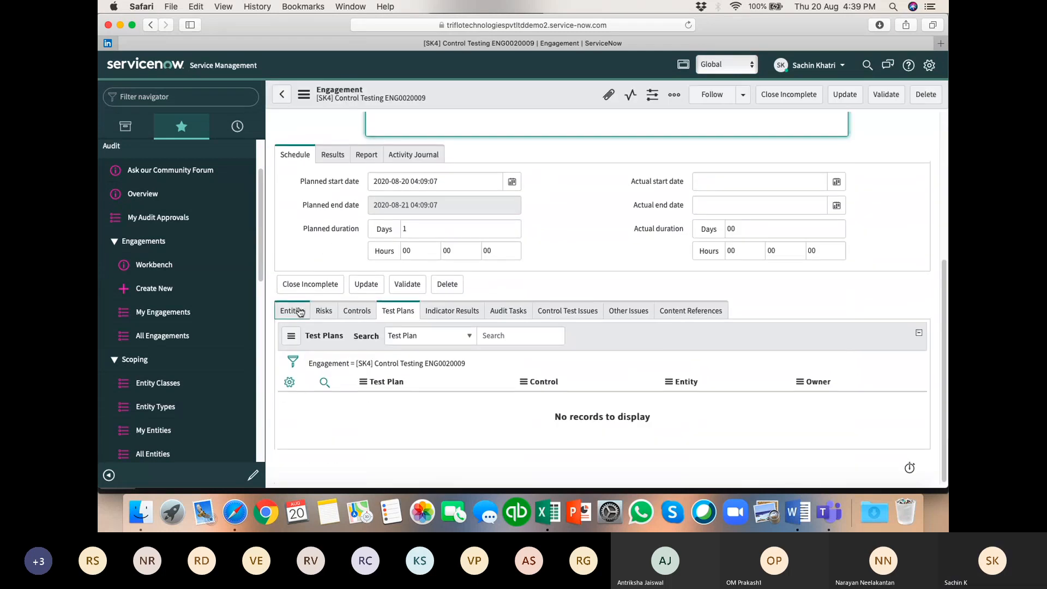
{"action": "left_click", "coordinate": [351, 346]}
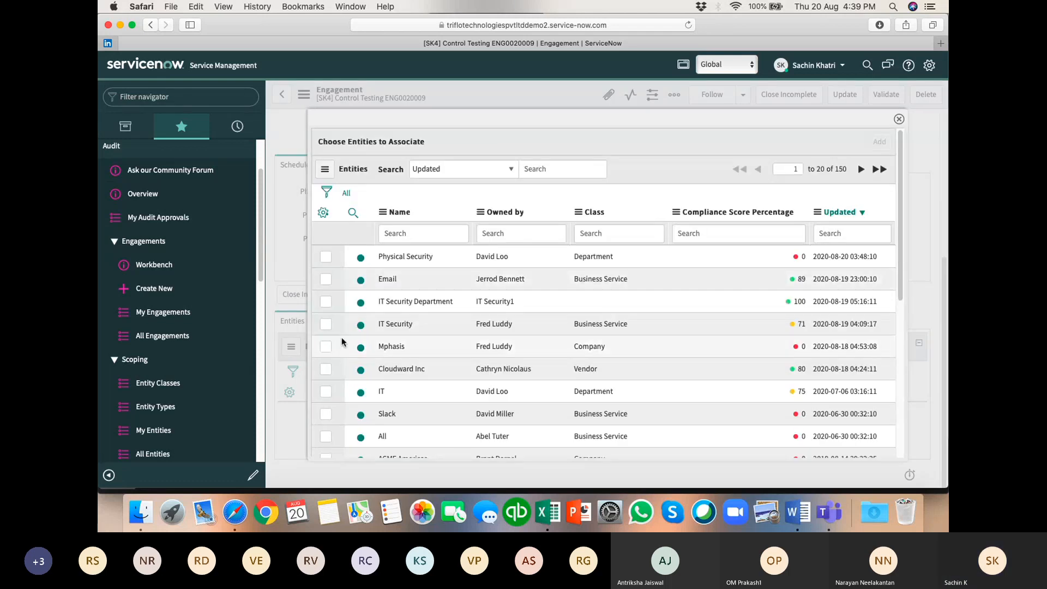
{"action": "left_click", "coordinate": [326, 258]}
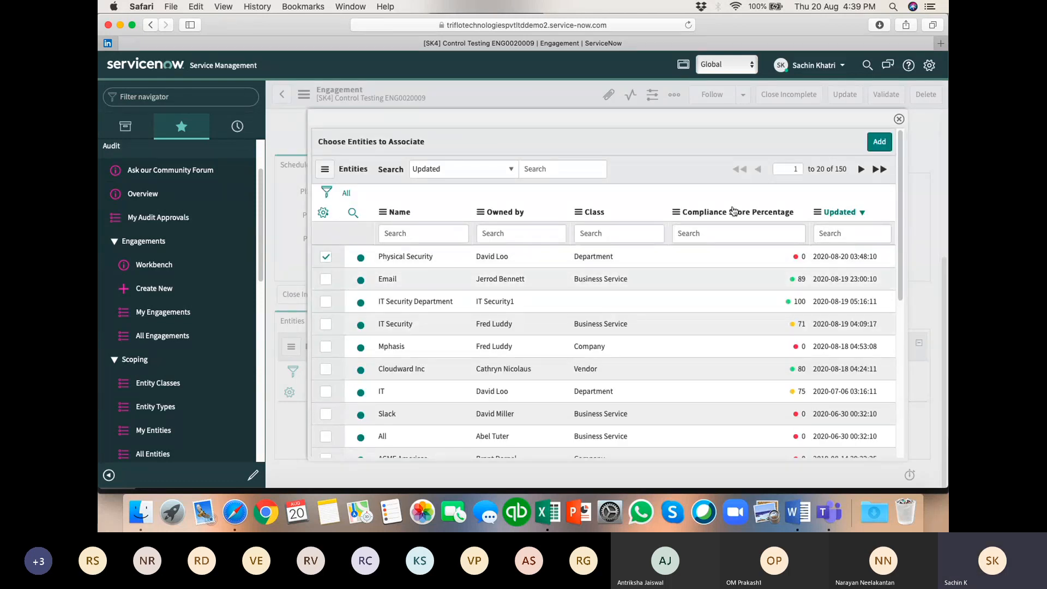
{"action": "left_click", "coordinate": [879, 142]}
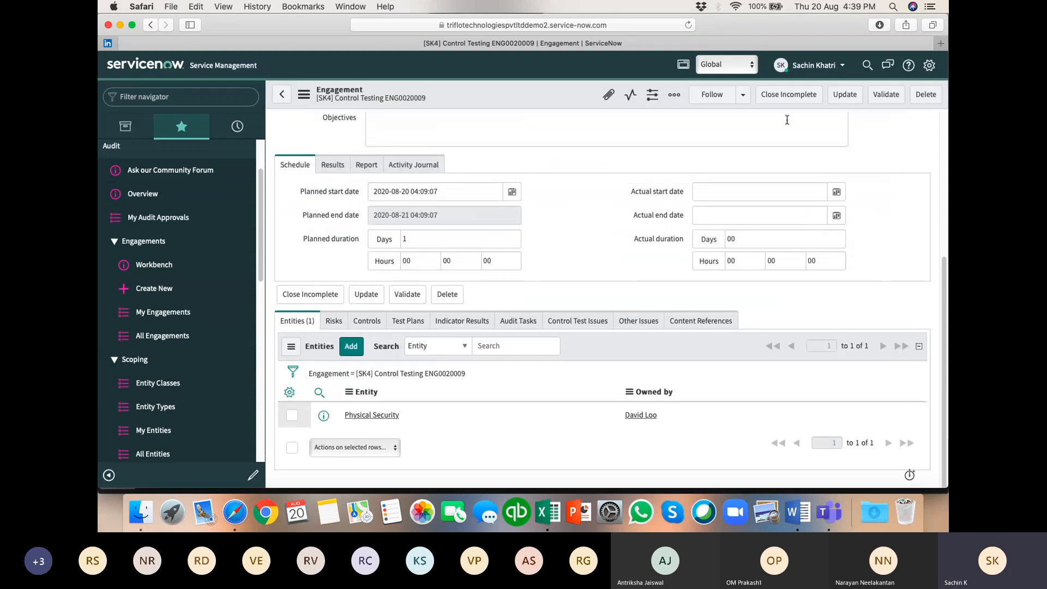
Validate the engagement and generate control tests from its [SK4] Test of Design and Effectivess test plan.
{"action": "left_click", "coordinate": [880, 96]}
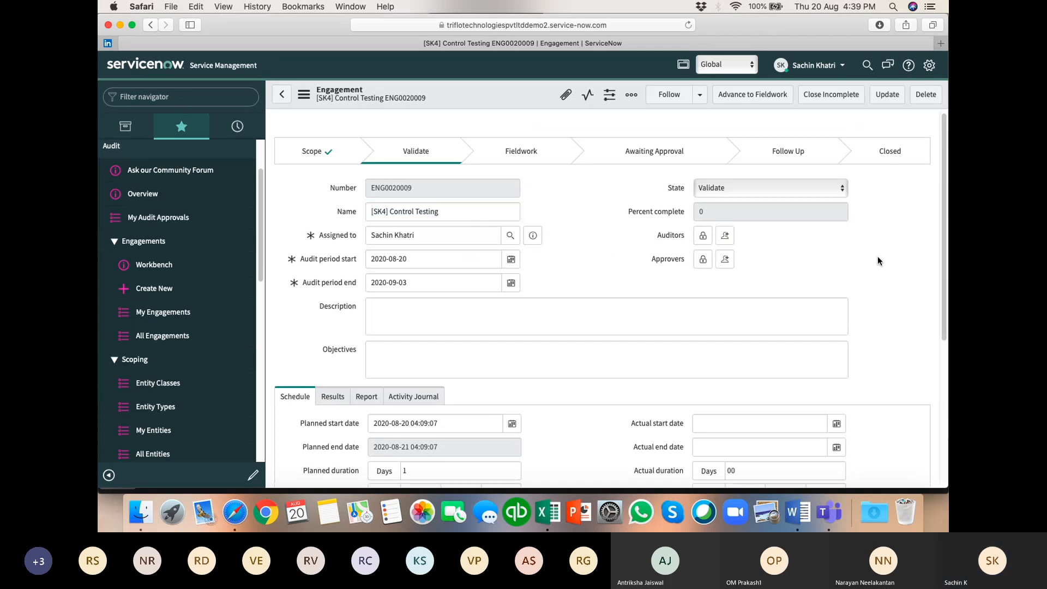
{"action": "scroll", "coordinate": [878, 256], "scroll_direction": "down", "scroll_amount": 5}
{"action": "scroll", "coordinate": [878, 260], "scroll_direction": "down", "scroll_amount": 3}
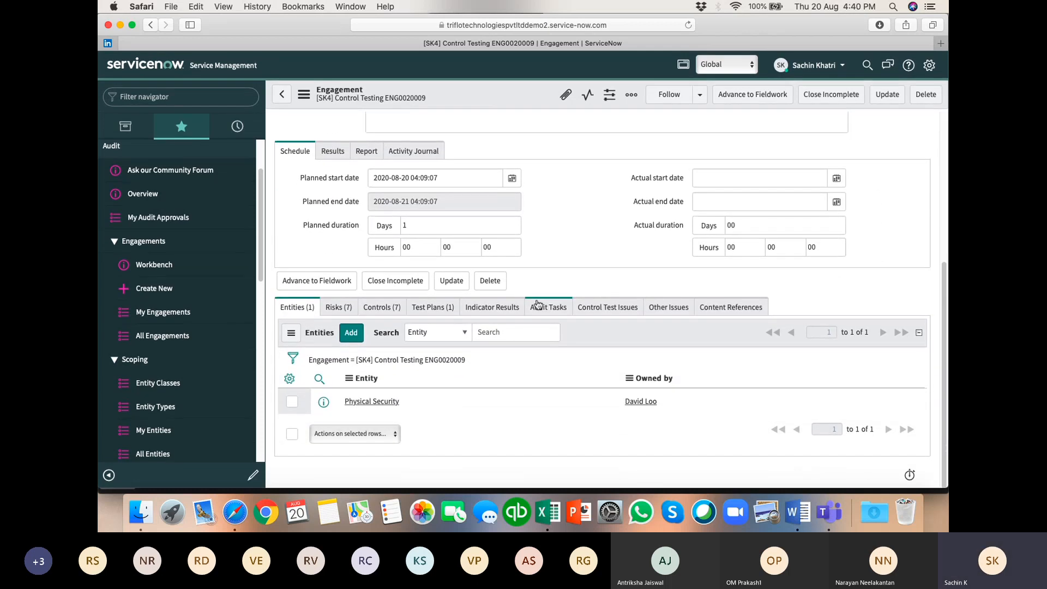
{"action": "left_click", "coordinate": [433, 307]}
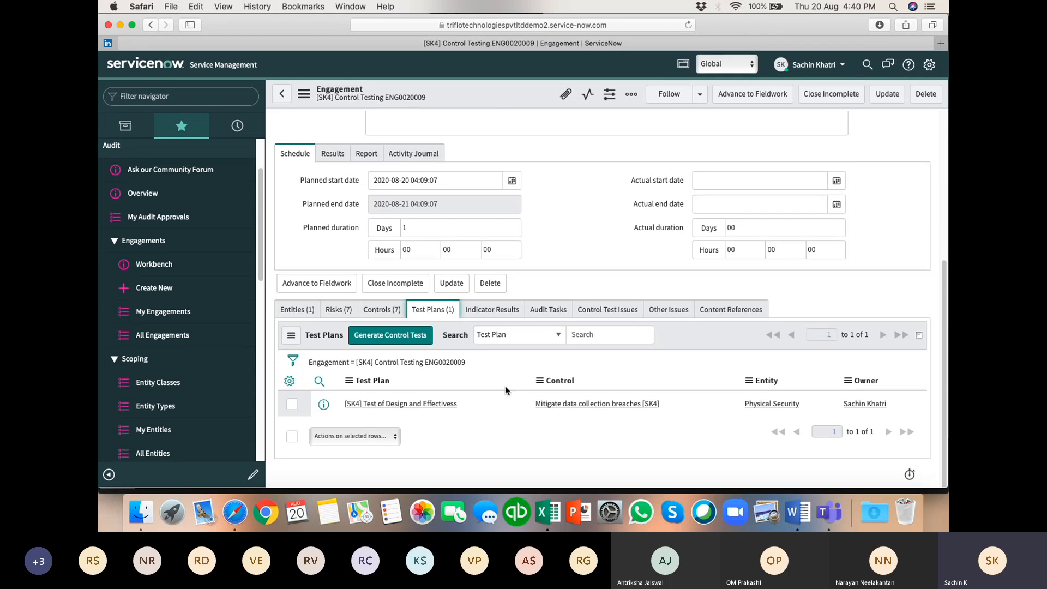
{"action": "left_click", "coordinate": [291, 405]}
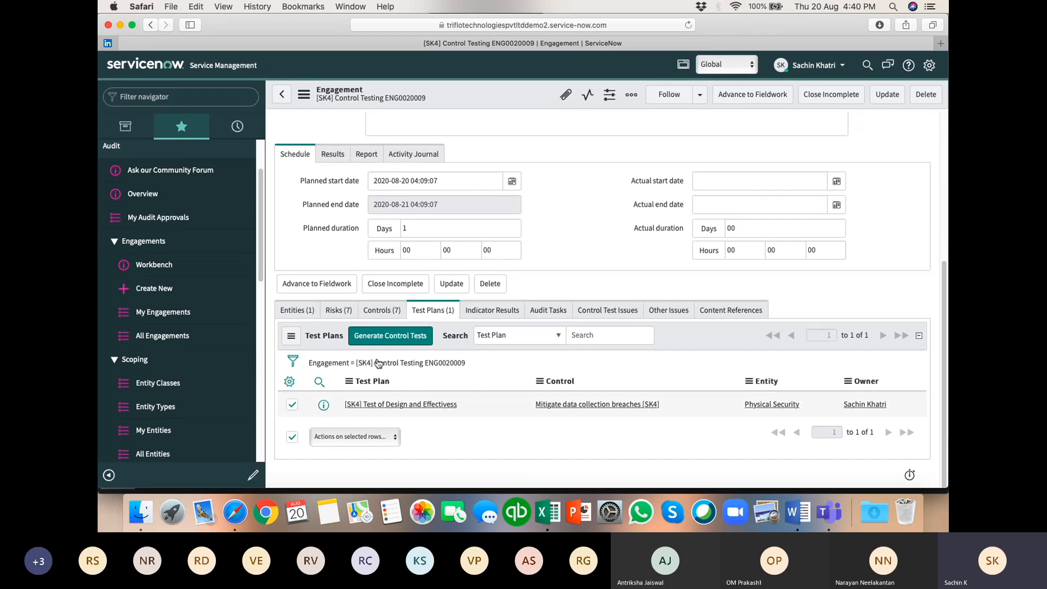
{"action": "left_click", "coordinate": [395, 337]}
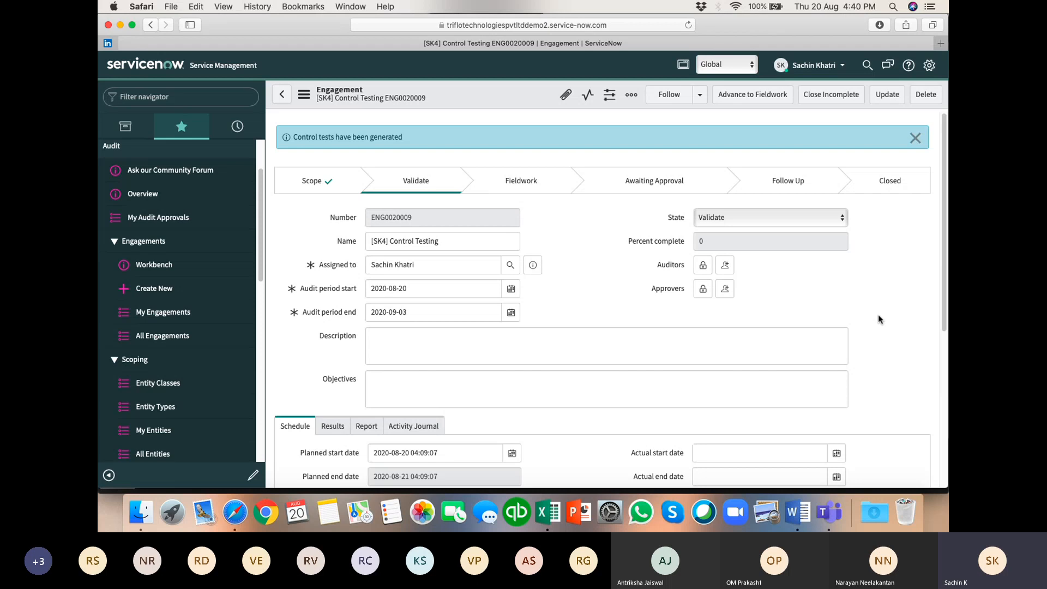
Open the generated control test from the engagement's audit tasks and assign it to the recently selected user.
{"action": "scroll", "coordinate": [878, 314], "scroll_direction": "down", "scroll_amount": 5}
{"action": "left_click", "coordinate": [553, 310]}
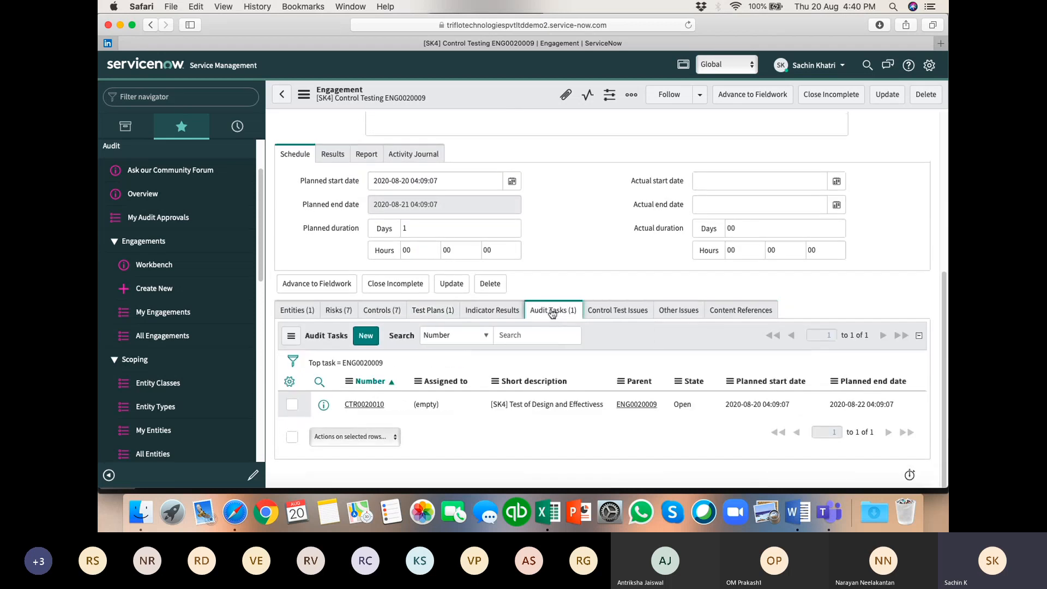
{"action": "left_click", "coordinate": [370, 405]}
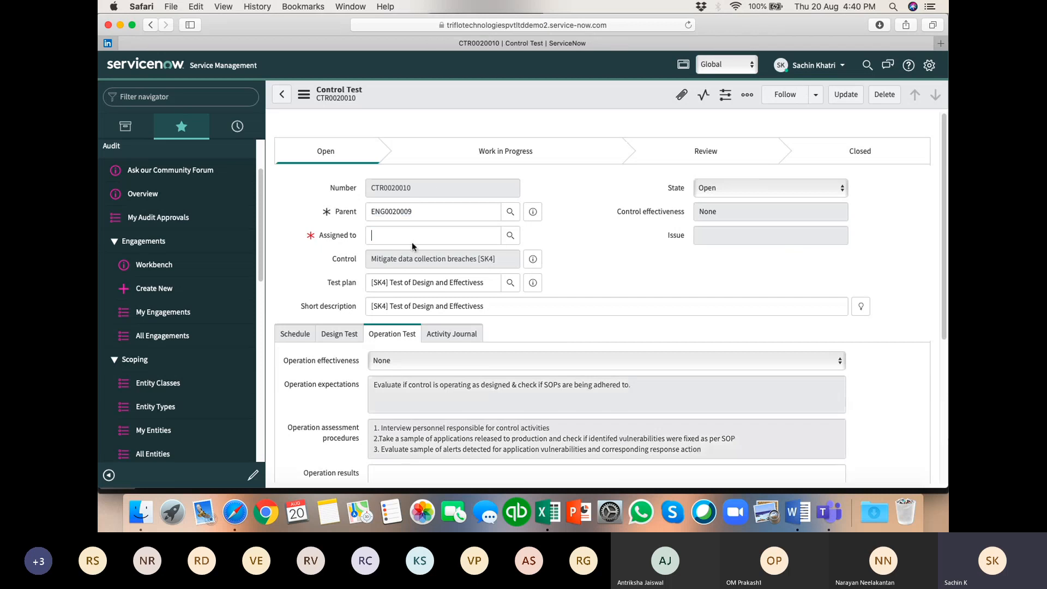
{"action": "left_click", "coordinate": [411, 240]}
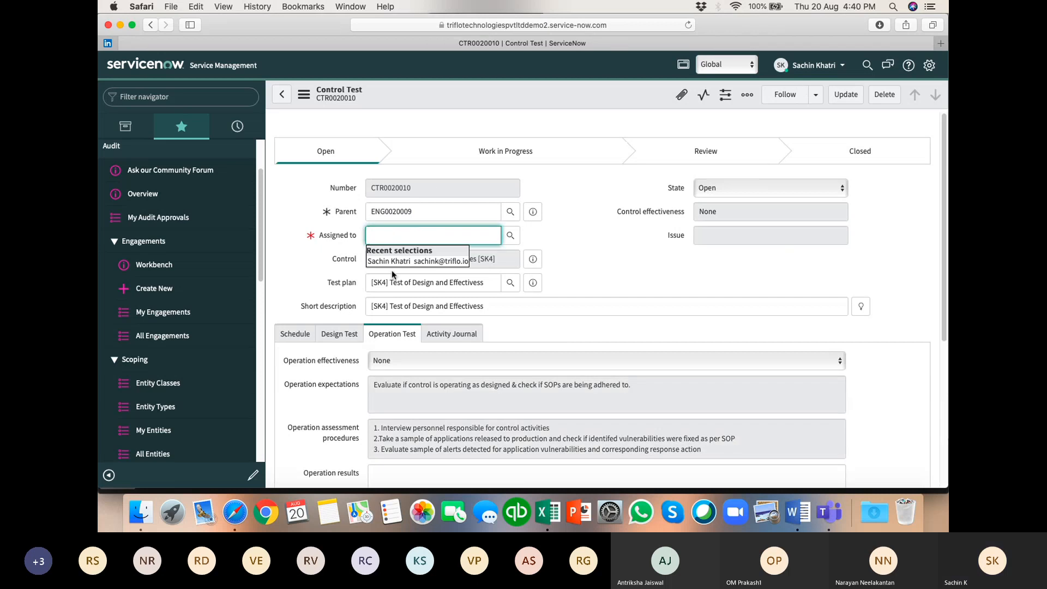
{"action": "left_click", "coordinate": [390, 261]}
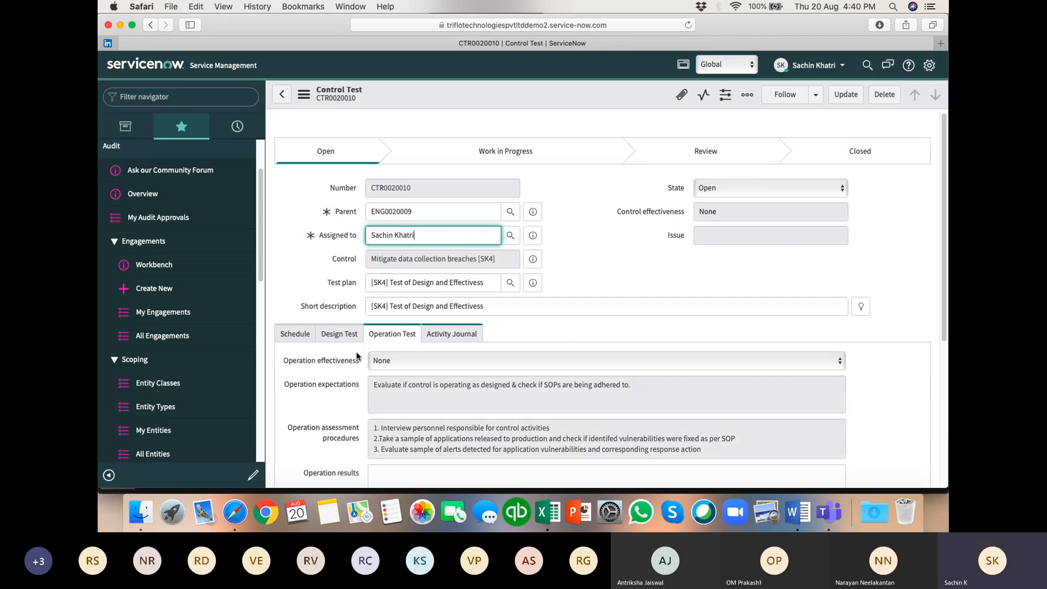
Record the control test's design effectiveness as Effective with the design results "test".
{"action": "left_click", "coordinate": [339, 337]}
{"action": "scroll", "coordinate": [339, 342], "scroll_direction": "down", "scroll_amount": 3}
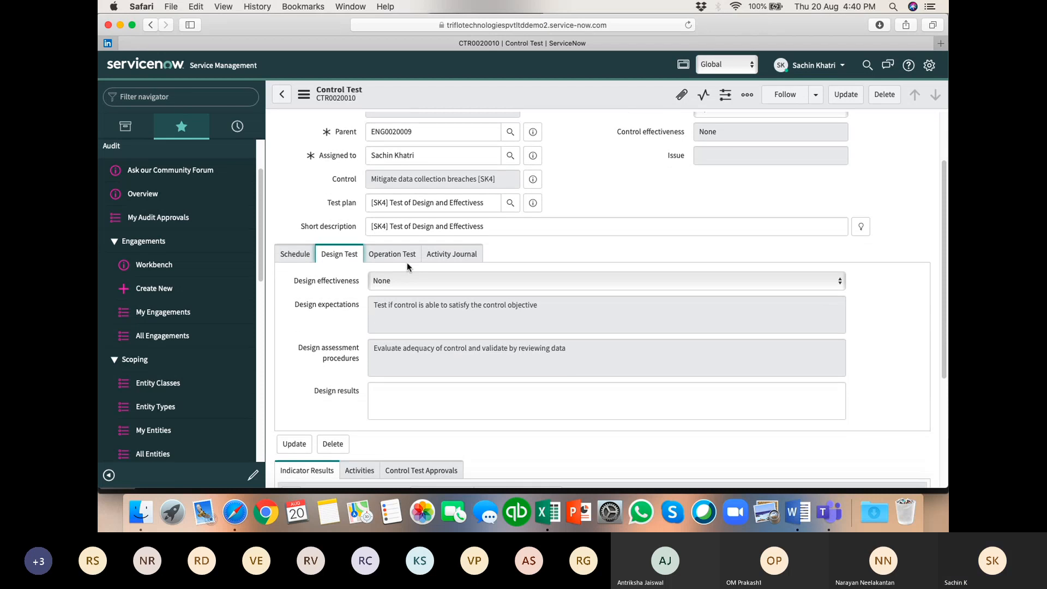
{"action": "left_click", "coordinate": [400, 278]}
{"action": "left_click", "coordinate": [402, 293]}
{"action": "left_click", "coordinate": [413, 405]}
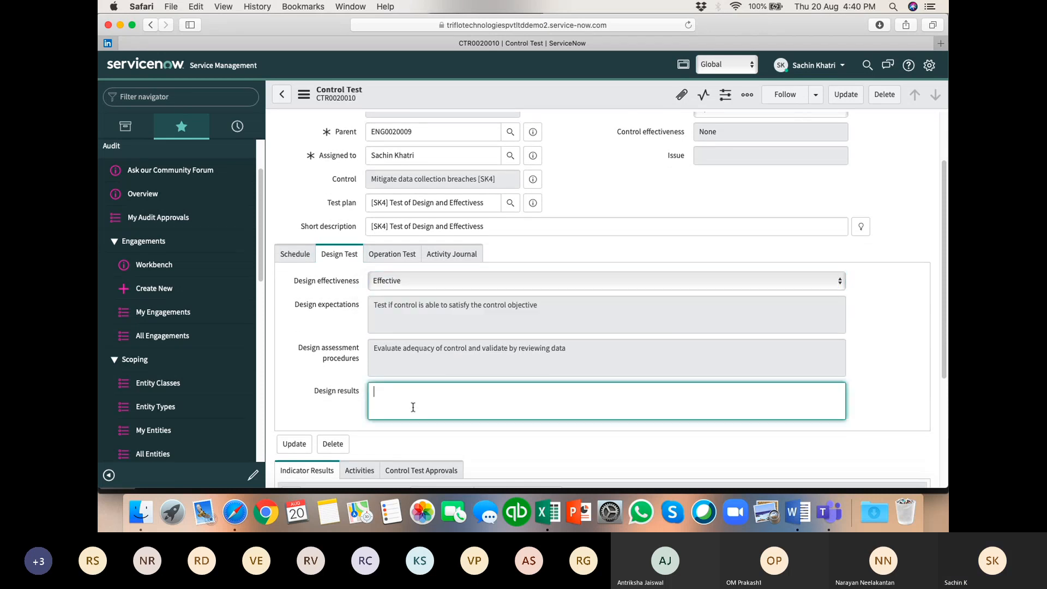
{"action": "type", "text": "test"}
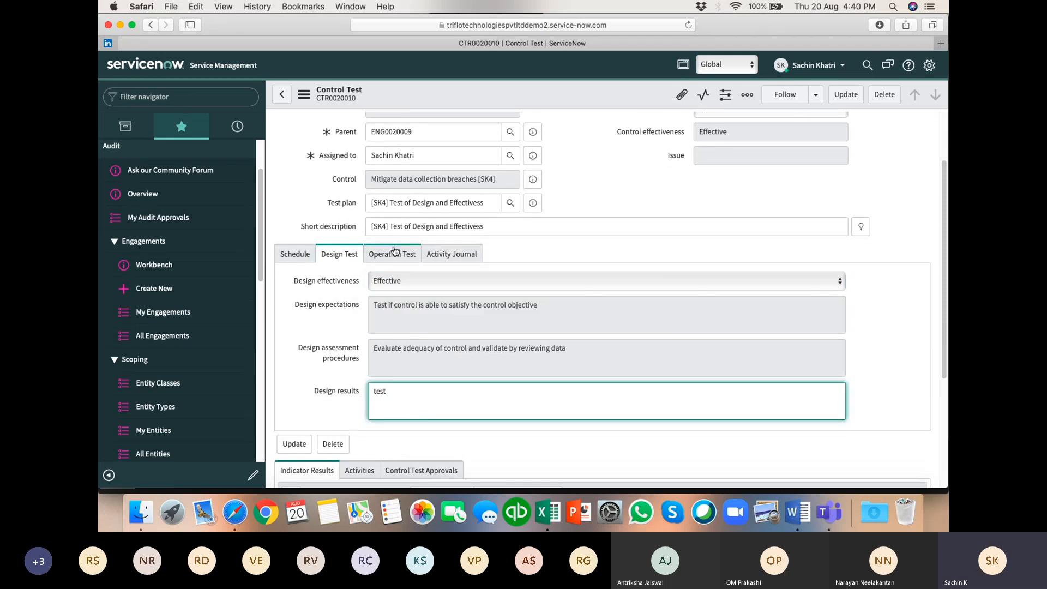
Record the control test's operation effectiveness as Ineffective with the operation results "failed".
{"action": "left_click", "coordinate": [394, 254]}
{"action": "left_click", "coordinate": [414, 279]}
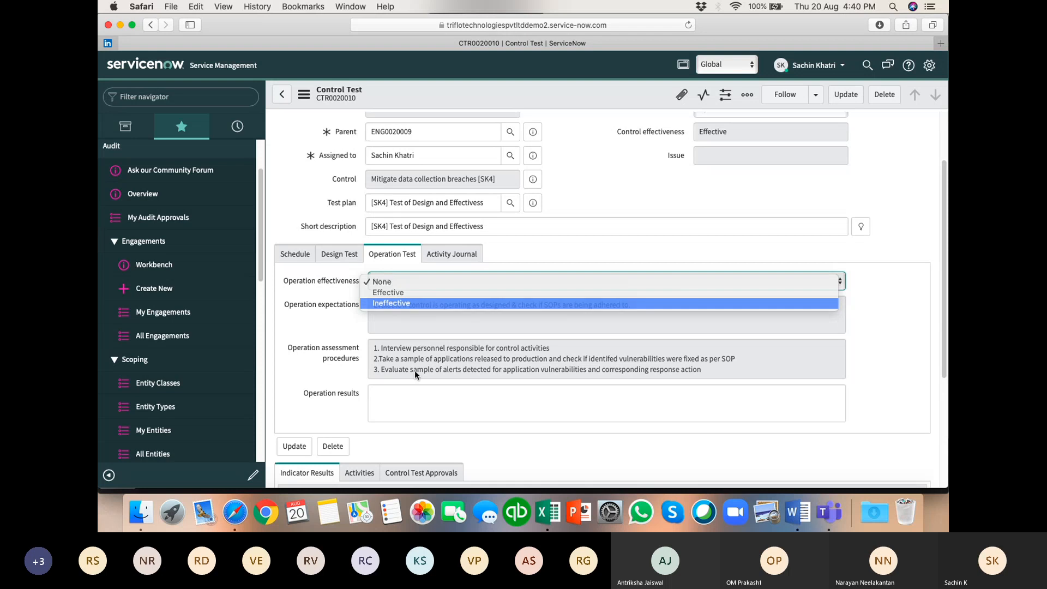
{"action": "left_click", "coordinate": [398, 394]}
{"action": "type", "text": "failed"}
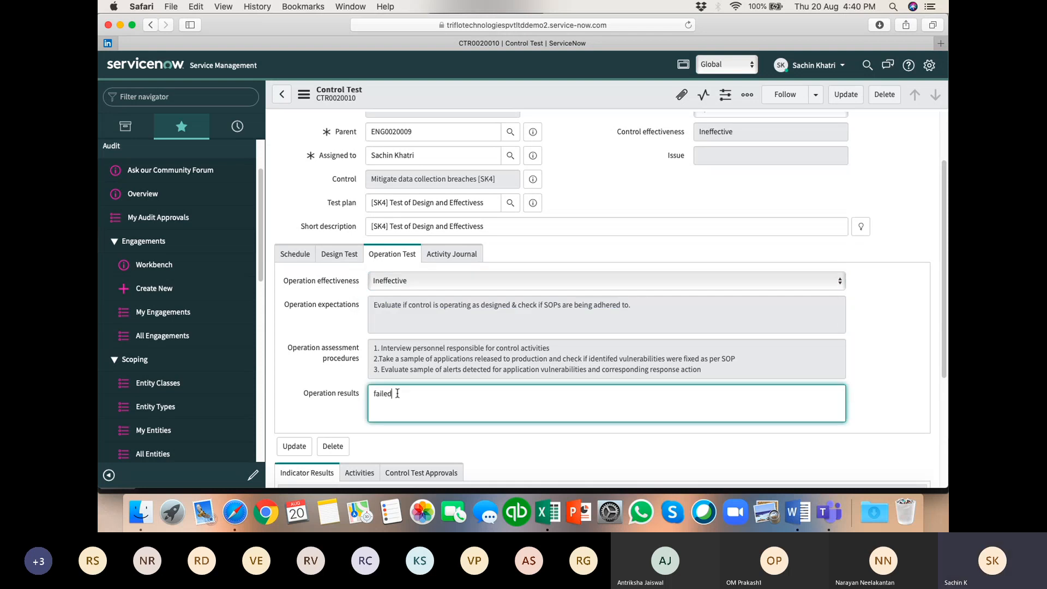
{"action": "left_click", "coordinate": [510, 443]}
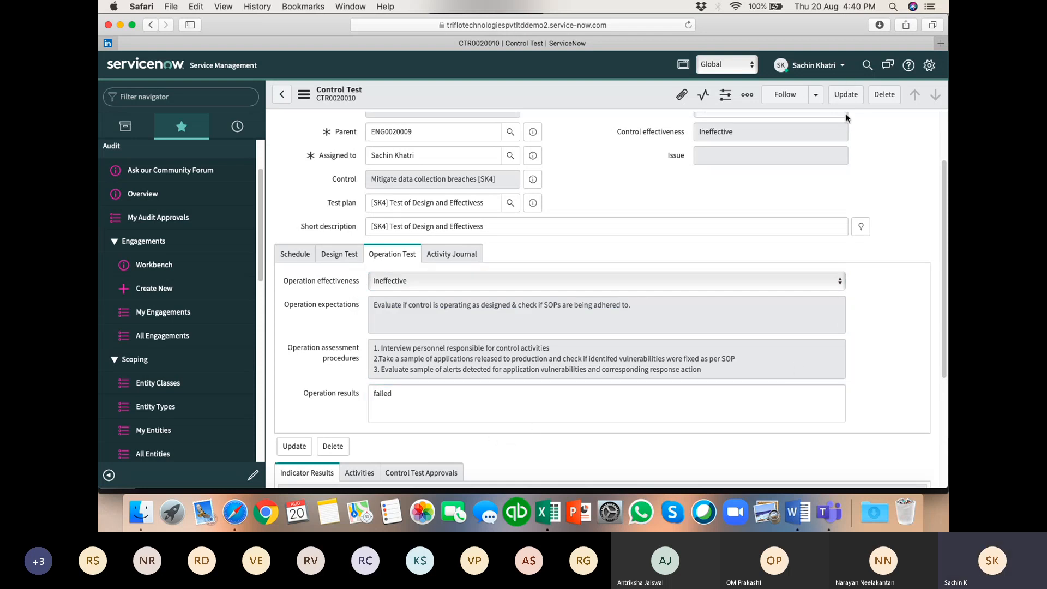
Set the control test's state to Review and save the record.
{"action": "scroll", "coordinate": [823, 191], "scroll_direction": "up", "scroll_amount": 3}
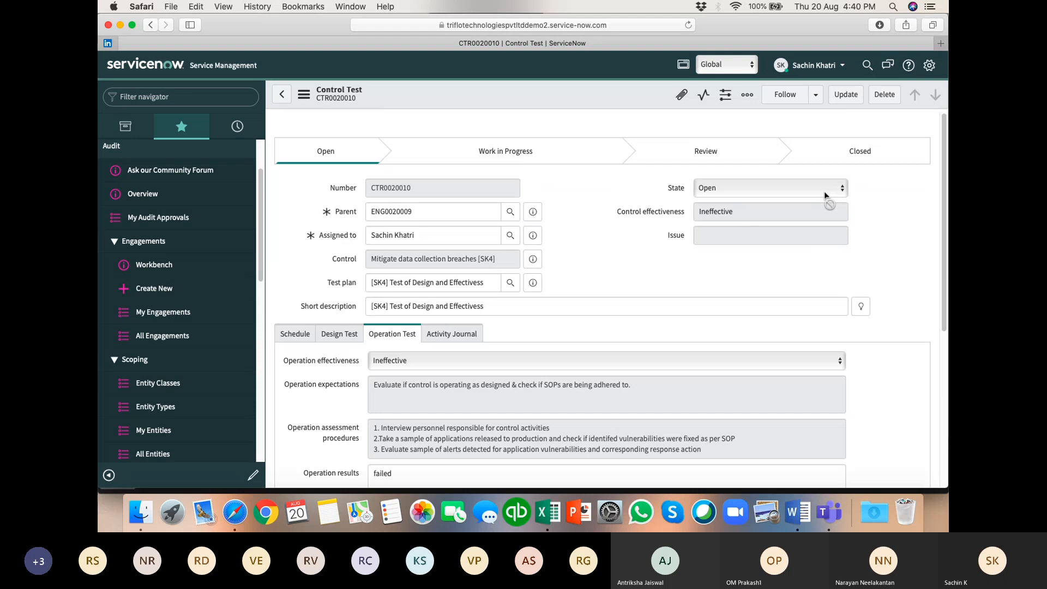
{"action": "left_click", "coordinate": [794, 188]}
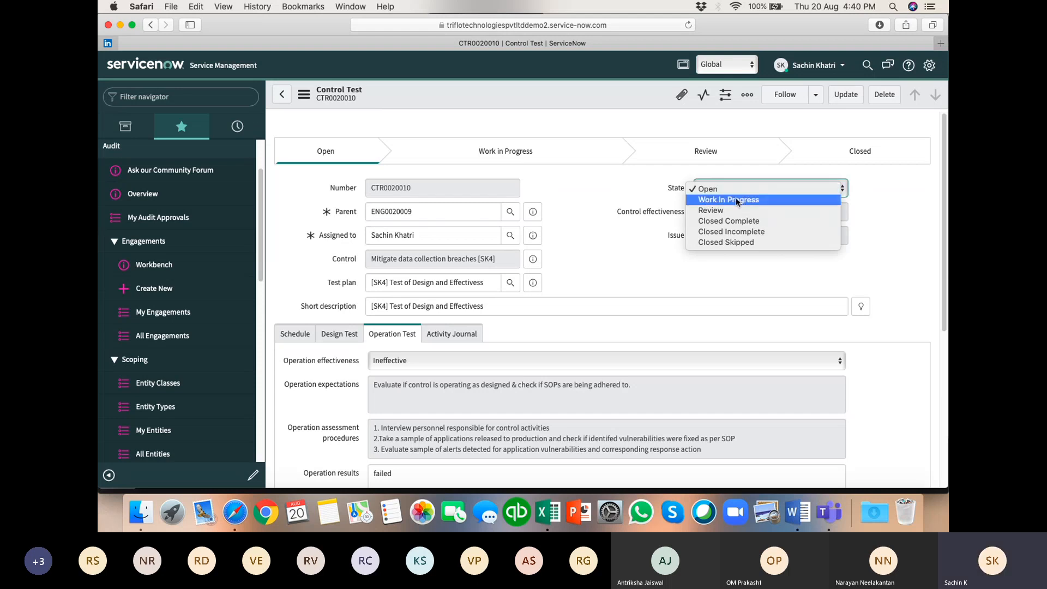
{"action": "left_click", "coordinate": [724, 211]}
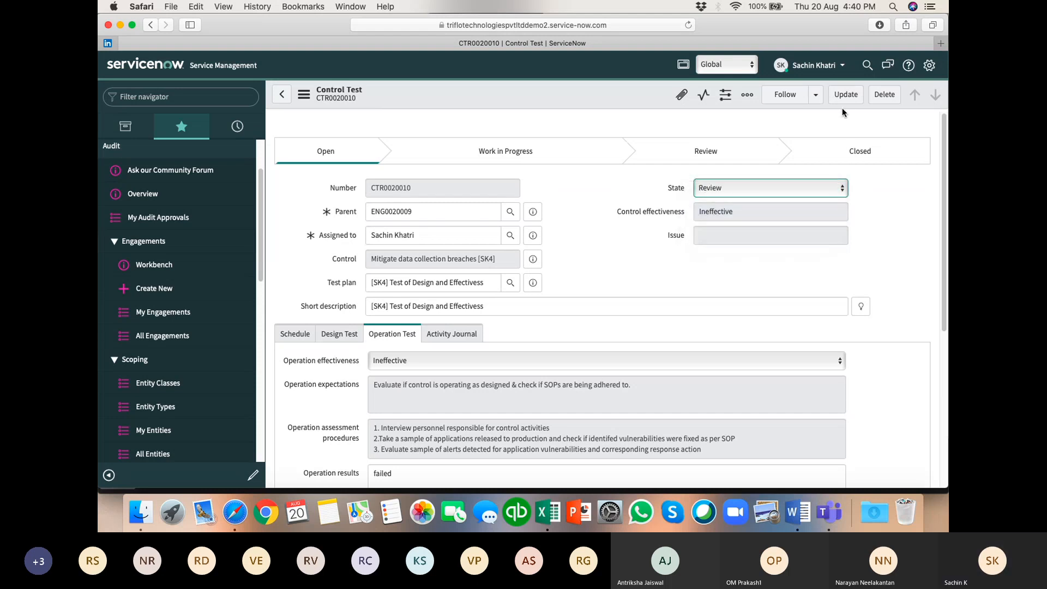
{"action": "left_click", "coordinate": [846, 95]}
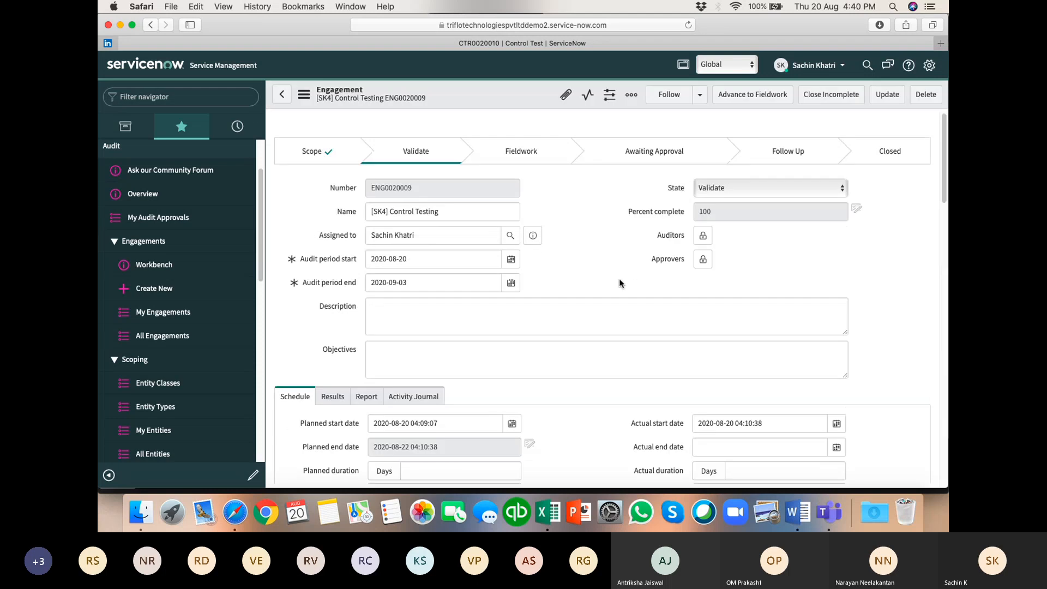
Advance the [SK4] Control Testing engagement to Fieldwork.
{"action": "left_click", "coordinate": [874, 257]}
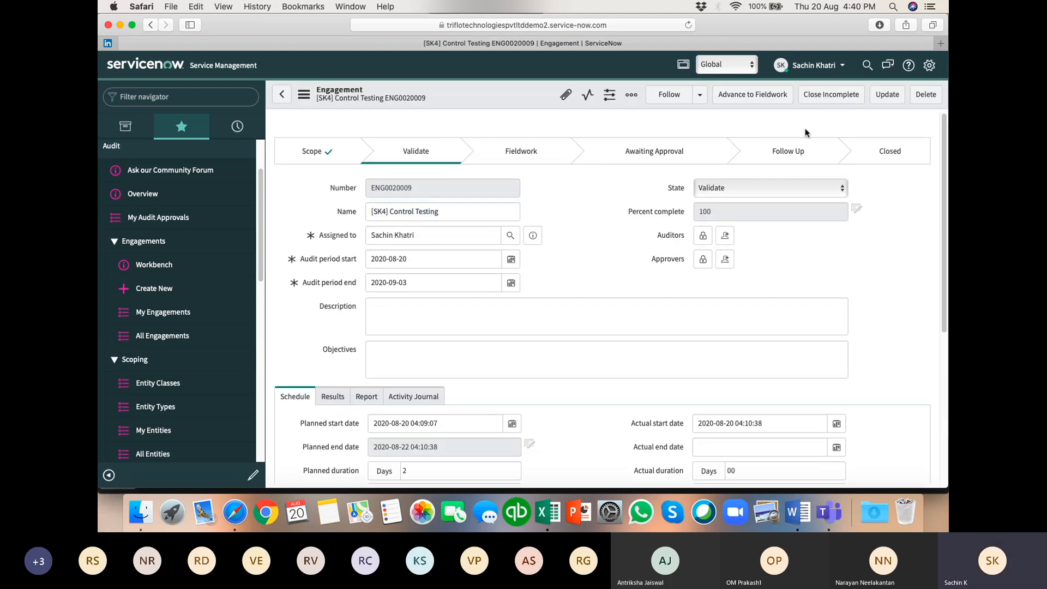
{"action": "left_click", "coordinate": [744, 97]}
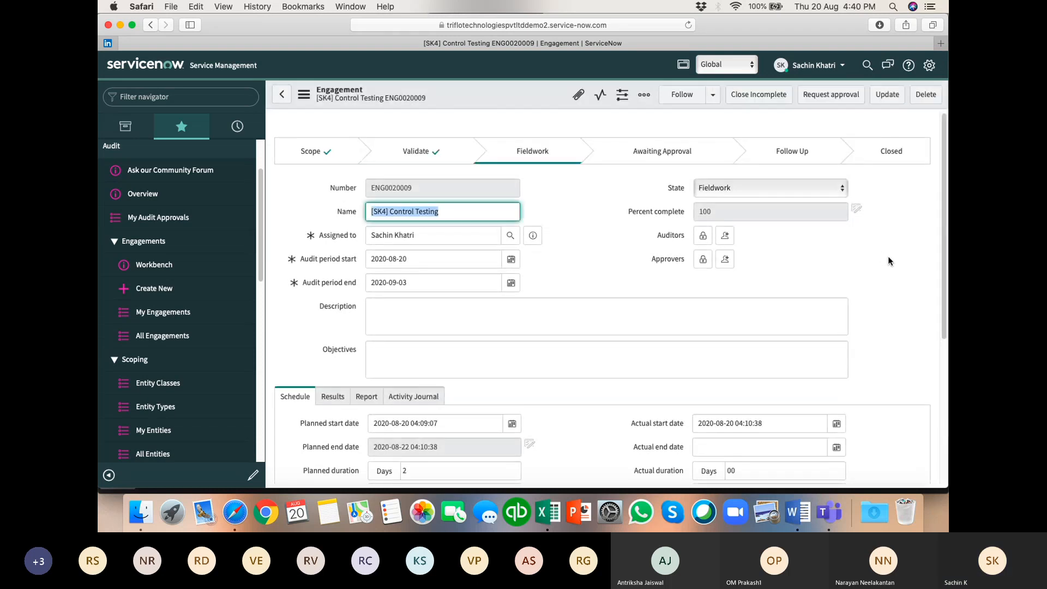
Reopen the control test from the engagement's audit tasks, review its state and results, and return to the engagement.
{"action": "scroll", "coordinate": [888, 257], "scroll_direction": "down", "scroll_amount": 5}
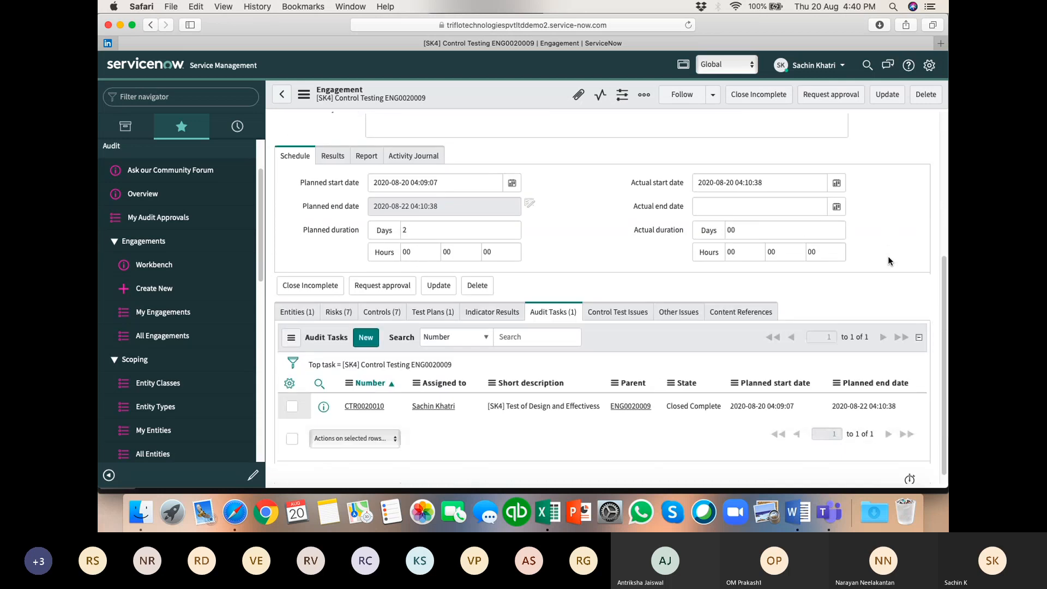
{"action": "scroll", "coordinate": [883, 261], "scroll_direction": "down", "scroll_amount": 1}
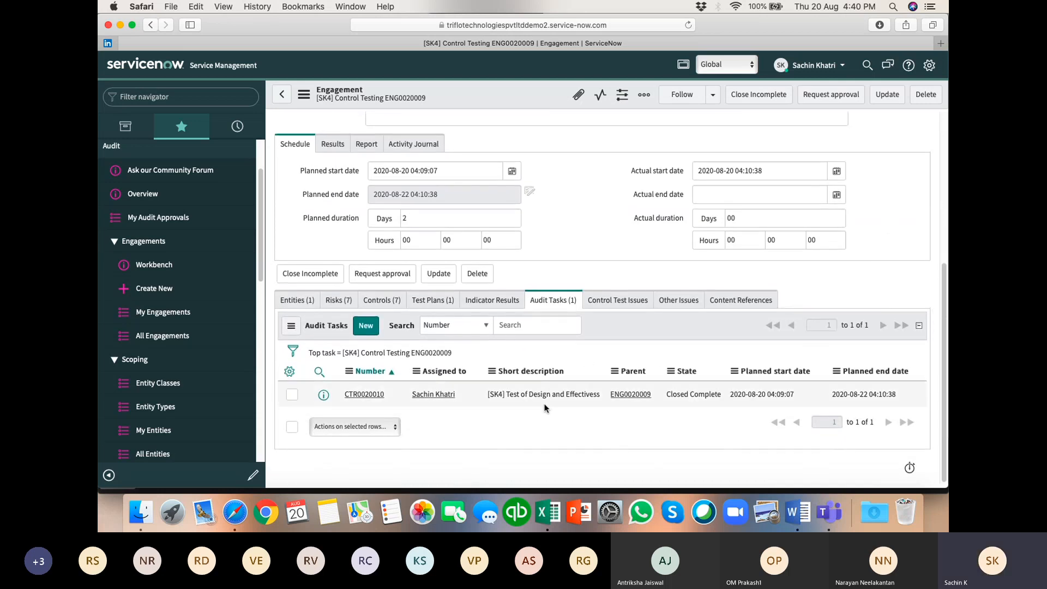
{"action": "left_click", "coordinate": [365, 394]}
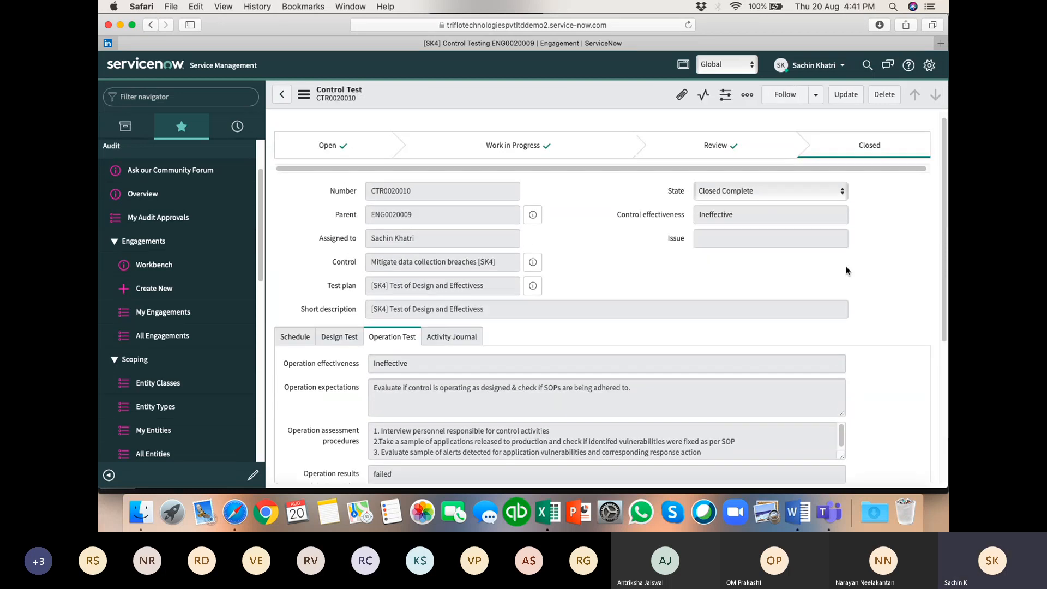
{"action": "scroll", "coordinate": [607, 315], "scroll_direction": "down", "scroll_amount": 4}
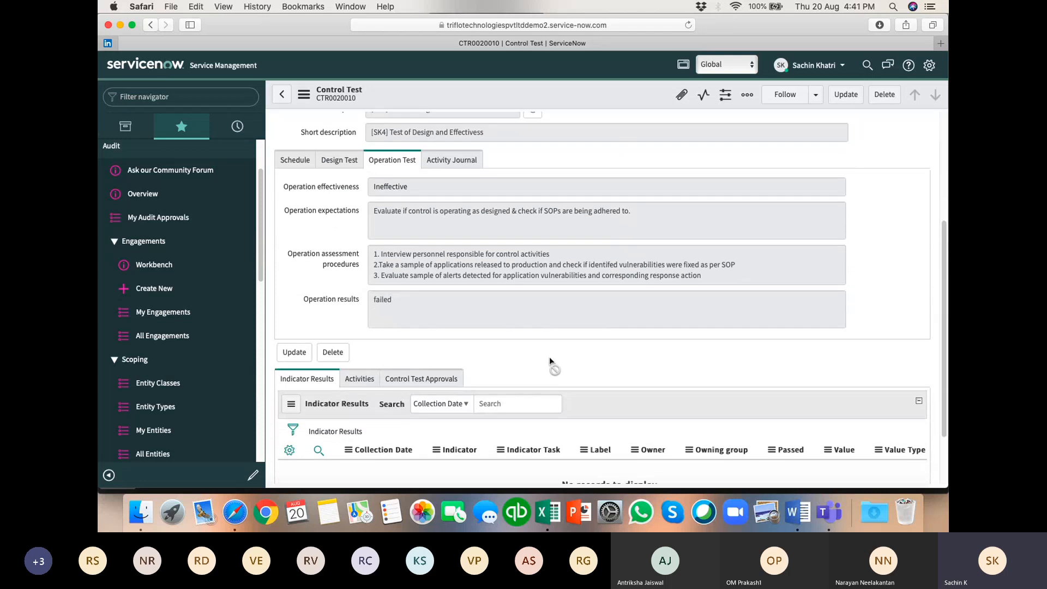
{"action": "scroll", "coordinate": [429, 140], "scroll_direction": "up", "scroll_amount": 2}
{"action": "left_click", "coordinate": [282, 96]}
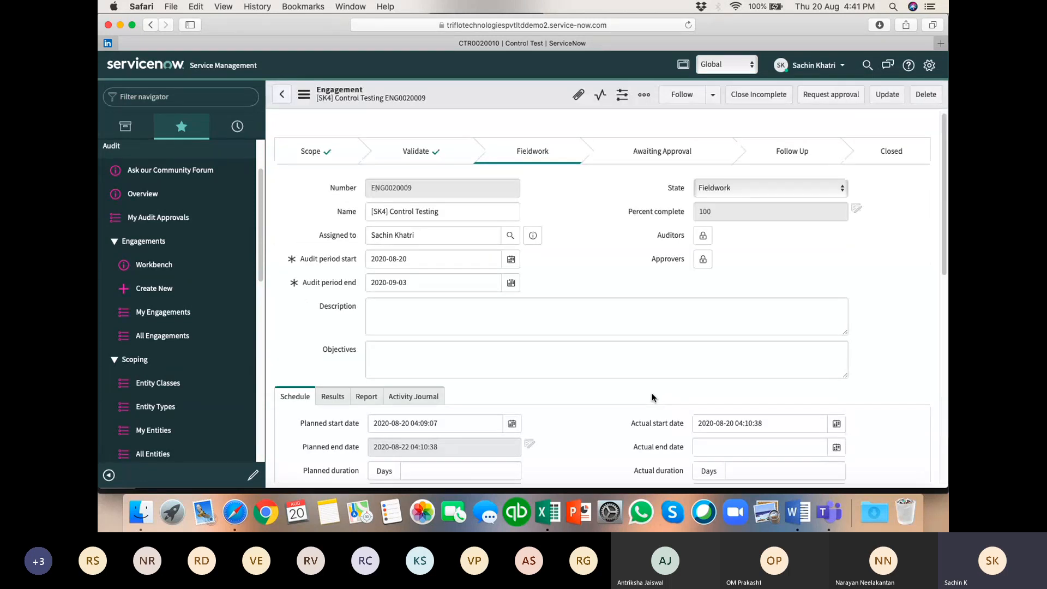
Check the engagement's control test issues against its audit tasks for an issue raised by the ineffective control test.
{"action": "scroll", "coordinate": [653, 393], "scroll_direction": "down", "scroll_amount": 5}
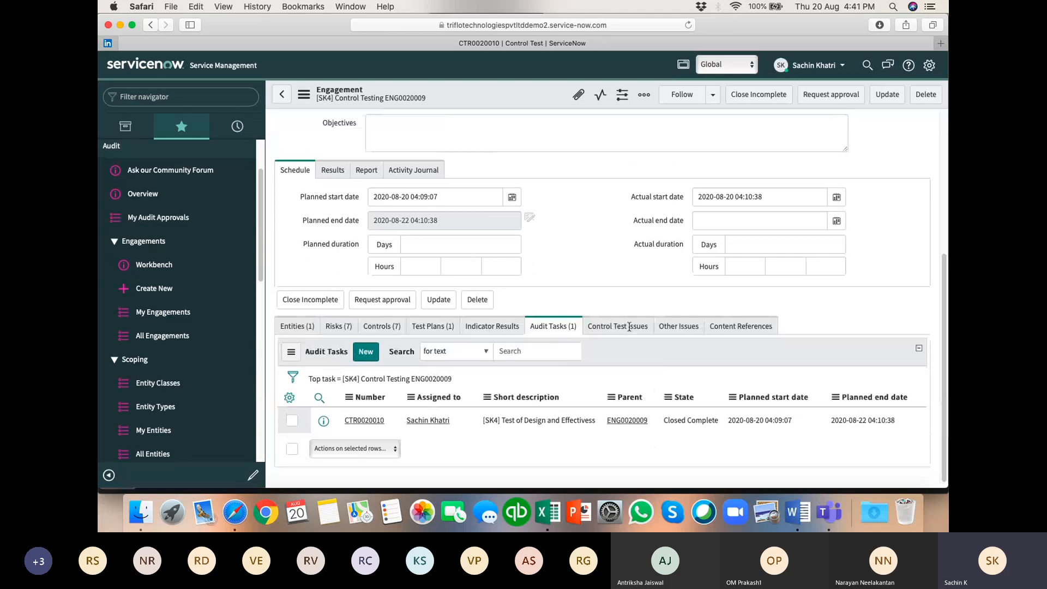
{"action": "scroll", "coordinate": [619, 379], "scroll_direction": "down", "scroll_amount": 5}
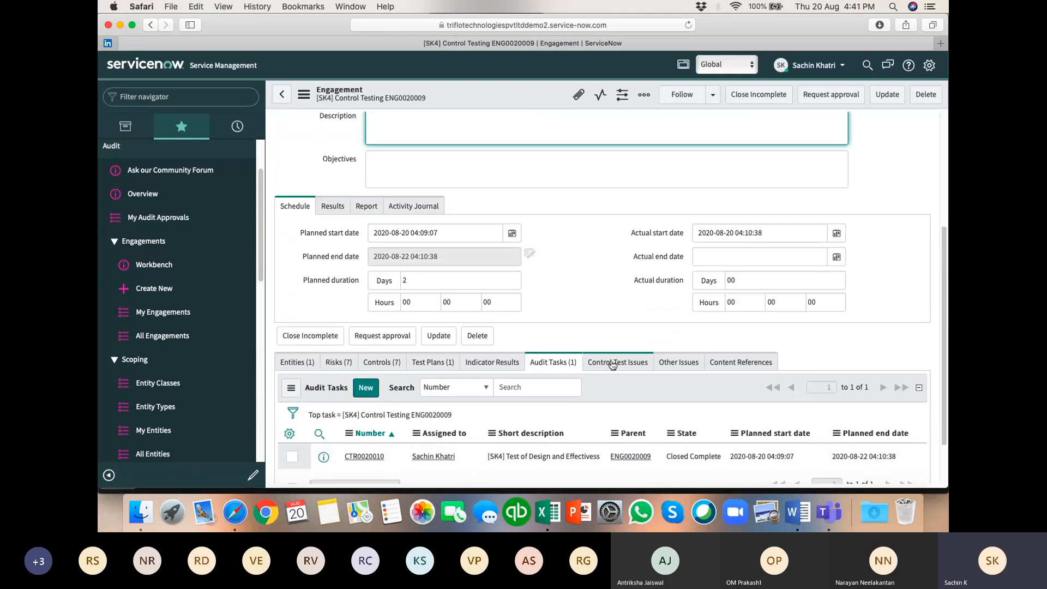
{"action": "left_click", "coordinate": [610, 363]}
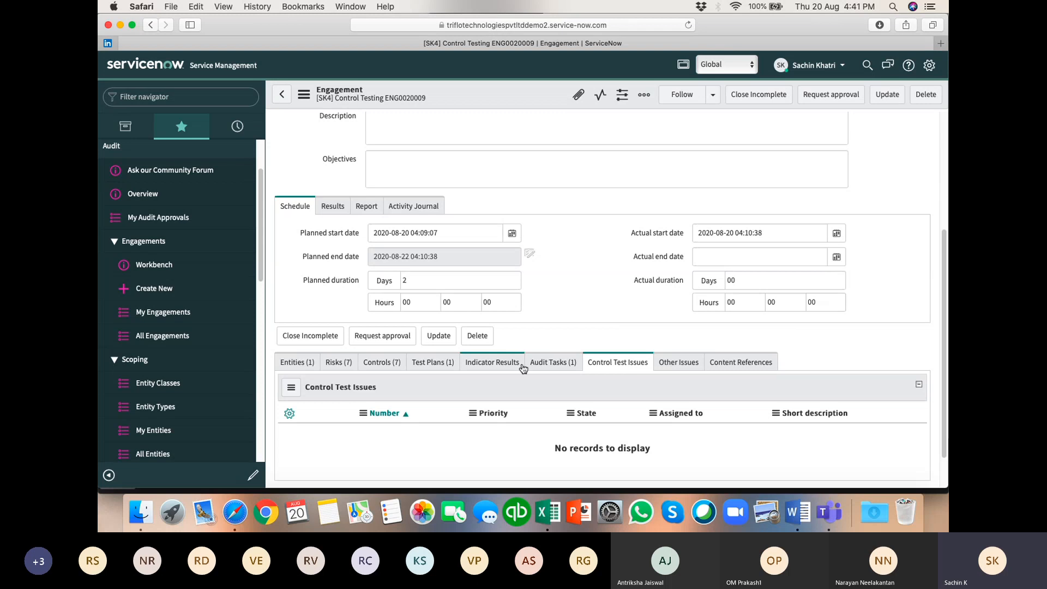
{"action": "left_click", "coordinate": [554, 362]}
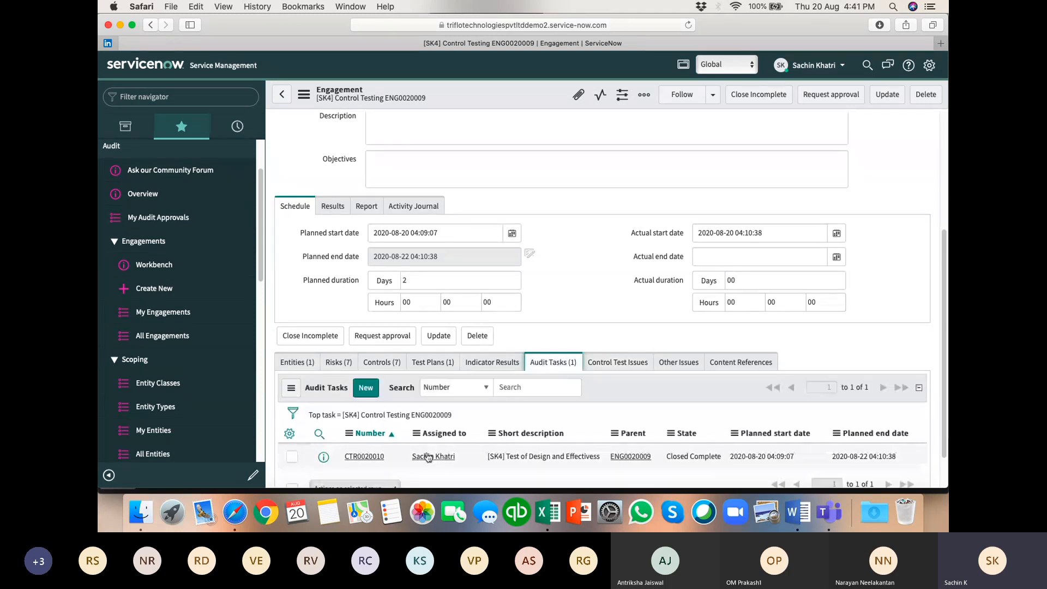
{"action": "left_click", "coordinate": [612, 364]}
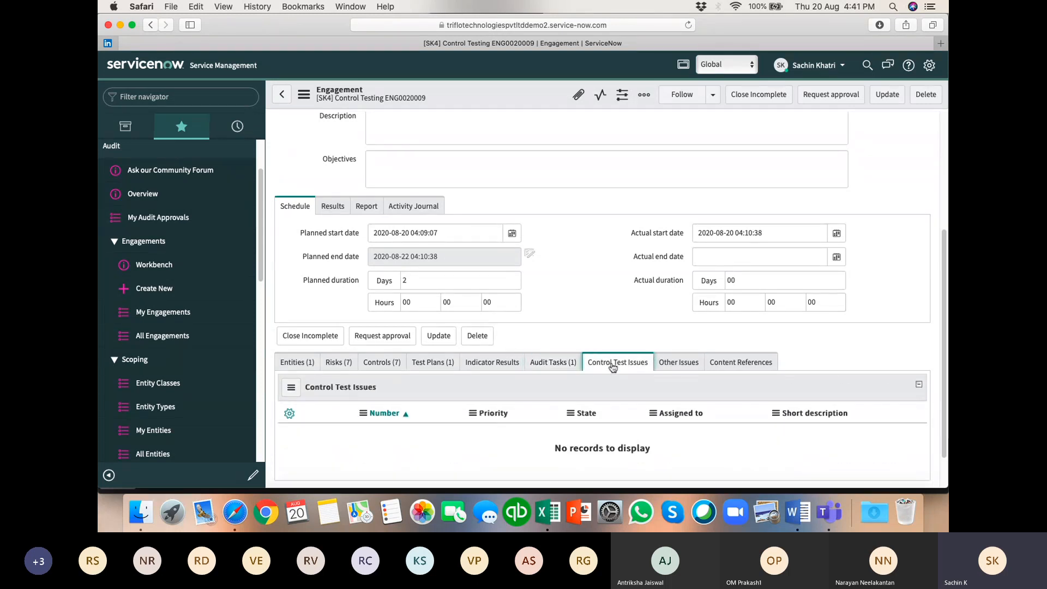
Check the engagement's controls, control test issues and other issues for an issue raised by the failed test.
{"action": "left_click", "coordinate": [418, 363]}
{"action": "left_click", "coordinate": [382, 362]}
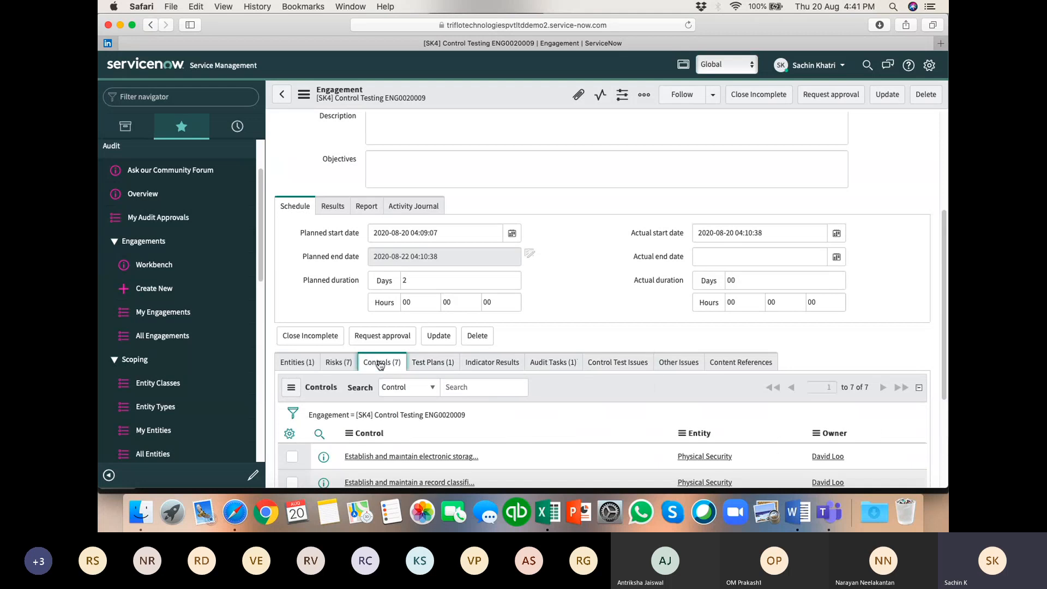
{"action": "scroll", "coordinate": [563, 338], "scroll_direction": "down", "scroll_amount": 5}
{"action": "scroll", "coordinate": [562, 339], "scroll_direction": "down", "scroll_amount": 1}
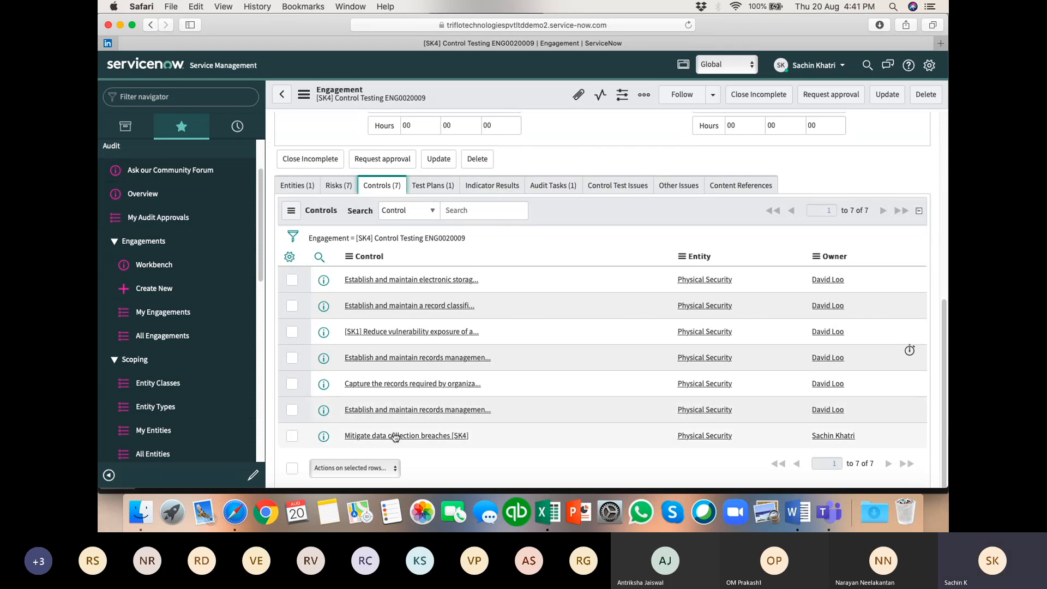
{"action": "left_click", "coordinate": [623, 191]}
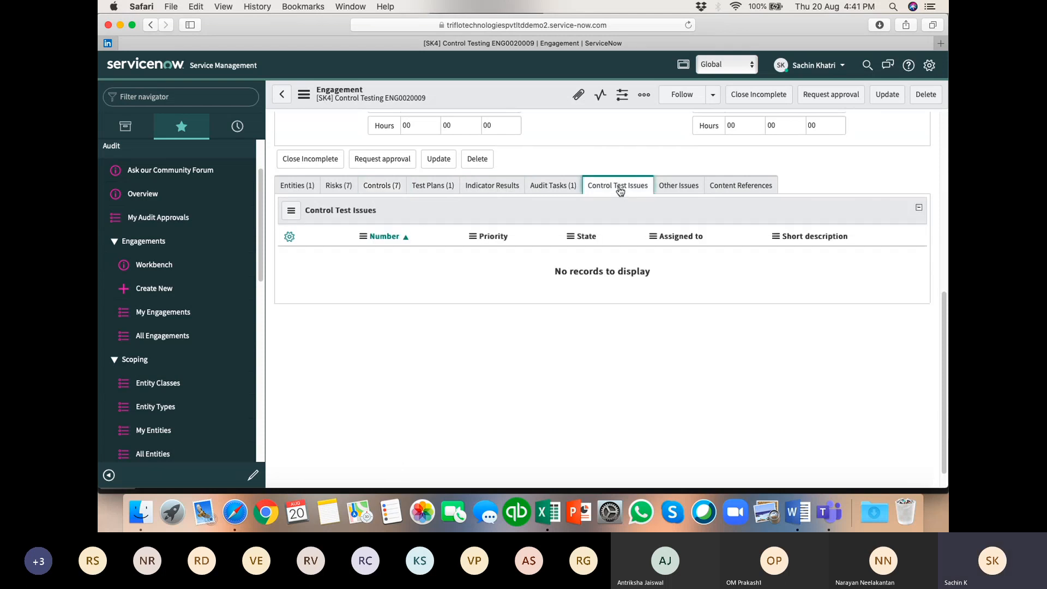
{"action": "left_click", "coordinate": [683, 192]}
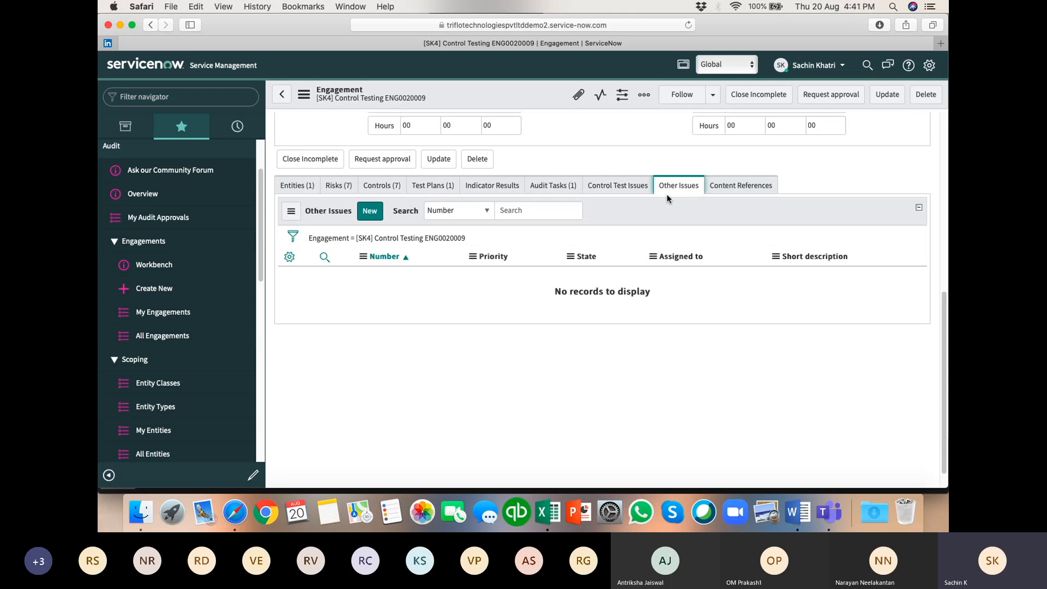
{"action": "left_click", "coordinate": [606, 190]}
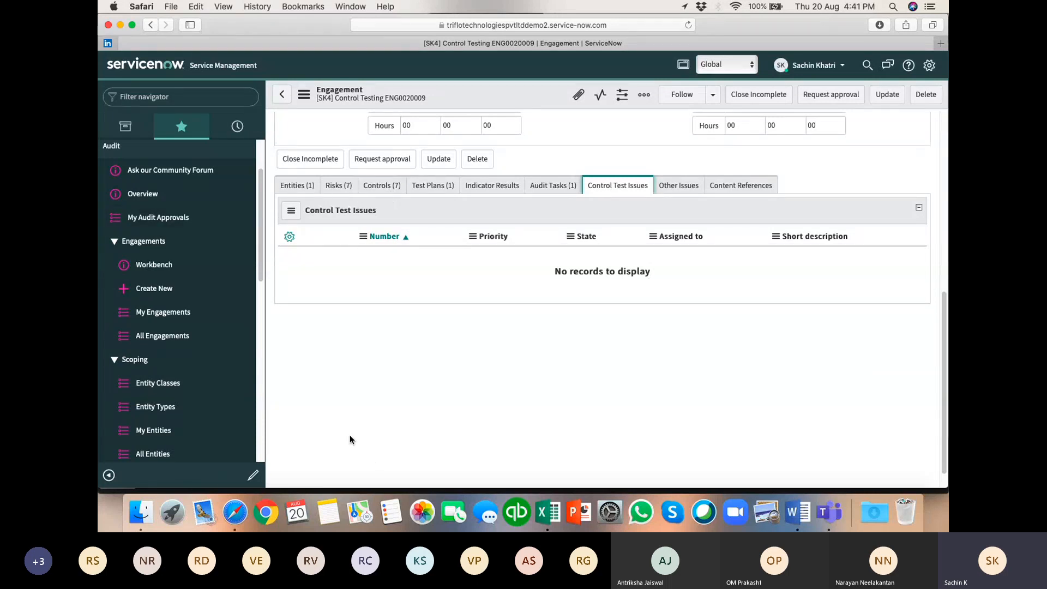
Open the Mitigate data collection breaches [SK4] control from the engagement and start a new issue for it.
{"action": "left_click", "coordinate": [140, 510]}
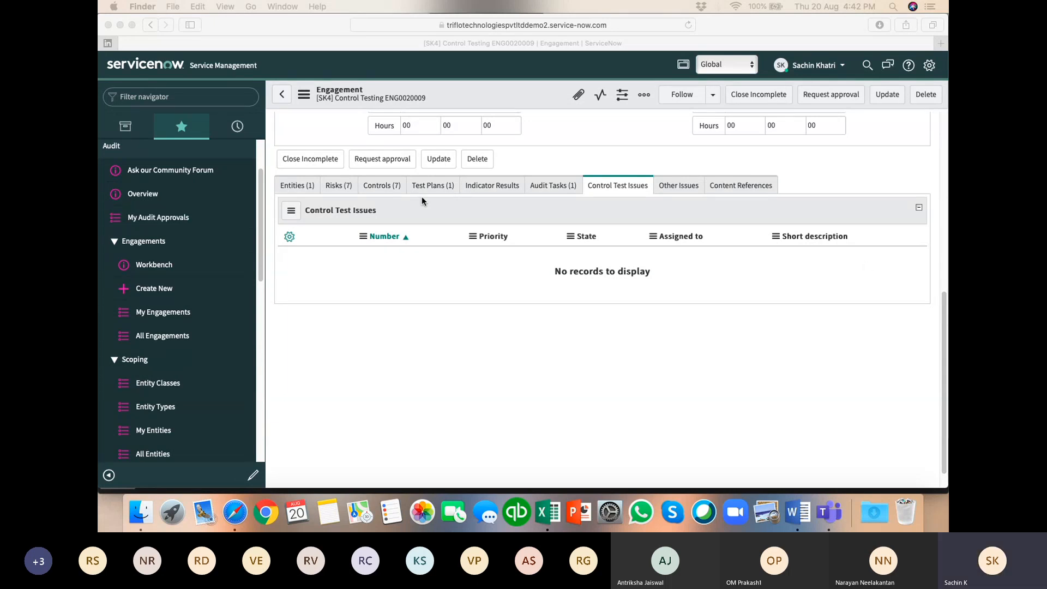
{"action": "scroll", "coordinate": [164, 219], "scroll_direction": "up", "scroll_amount": 2}
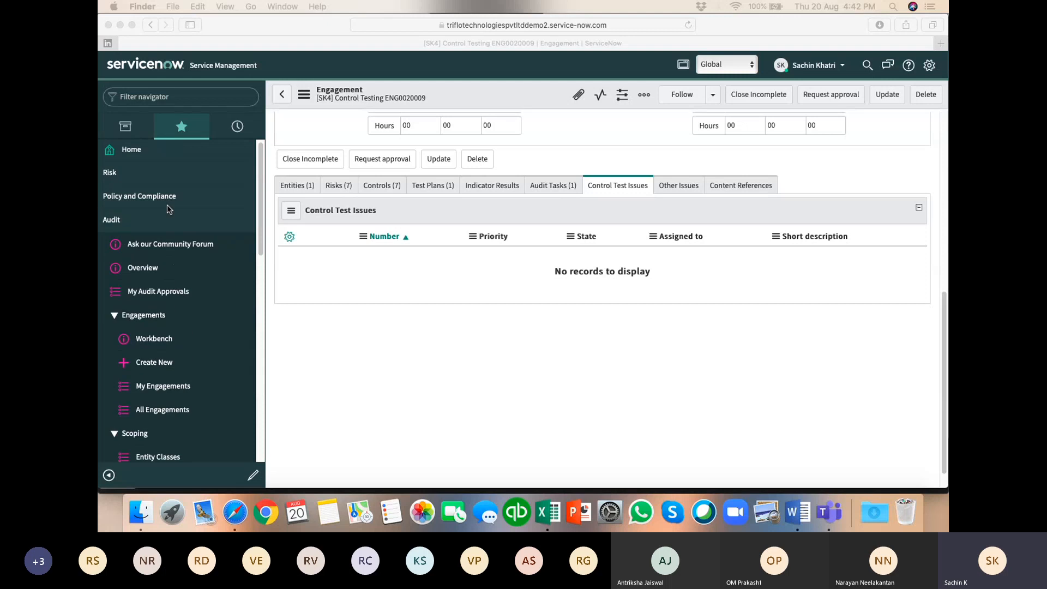
{"action": "double_click", "coordinate": [382, 185]}
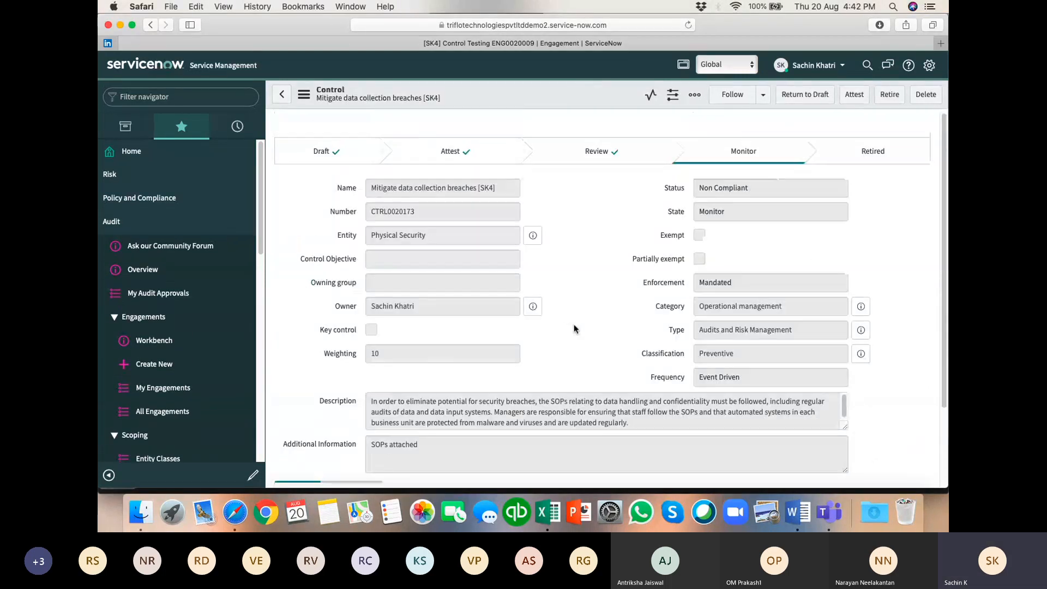
{"action": "scroll", "coordinate": [848, 289], "scroll_direction": "down", "scroll_amount": 6}
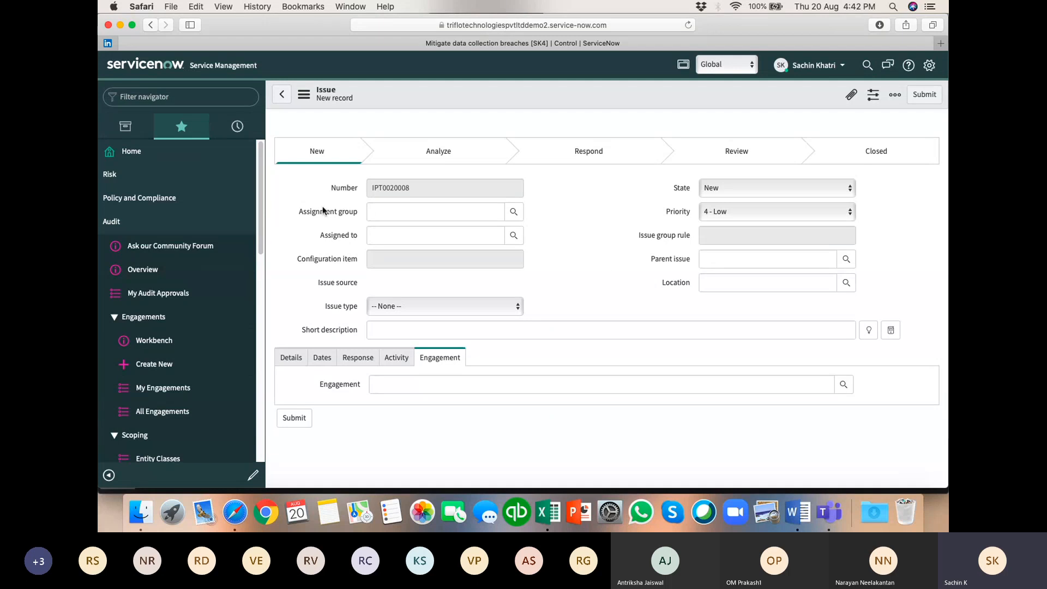
Set the new issue's type to Control Failure.
{"action": "scroll", "coordinate": [548, 307], "scroll_direction": "down", "scroll_amount": 3}
{"action": "left_click", "coordinate": [441, 222]}
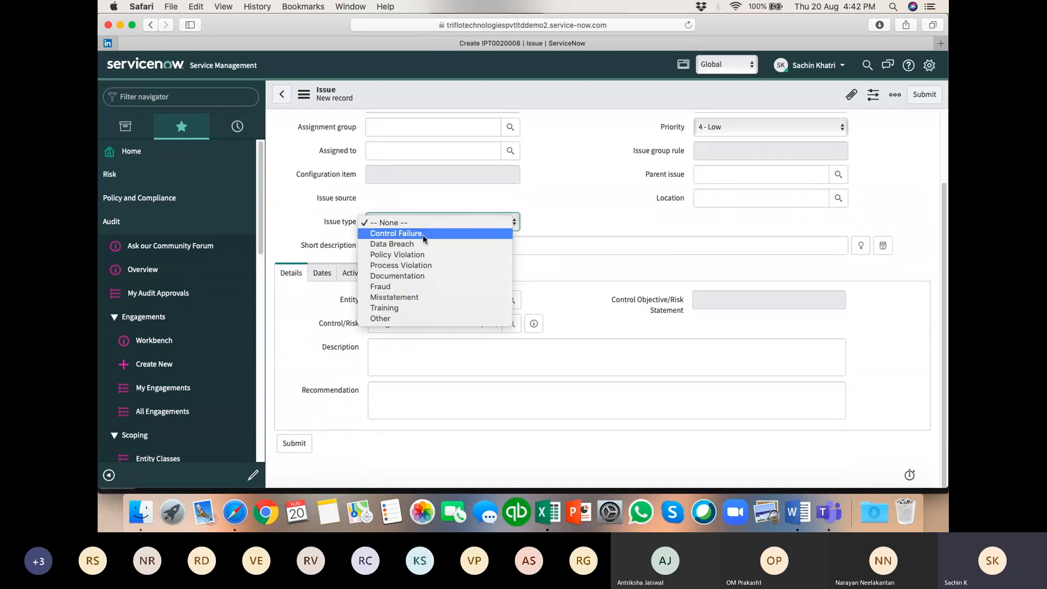
{"action": "left_click", "coordinate": [425, 236]}
Assign the new issue to the control's owner, leaving the assignment group empty.
{"action": "scroll", "coordinate": [539, 219], "scroll_direction": "up", "scroll_amount": 3}
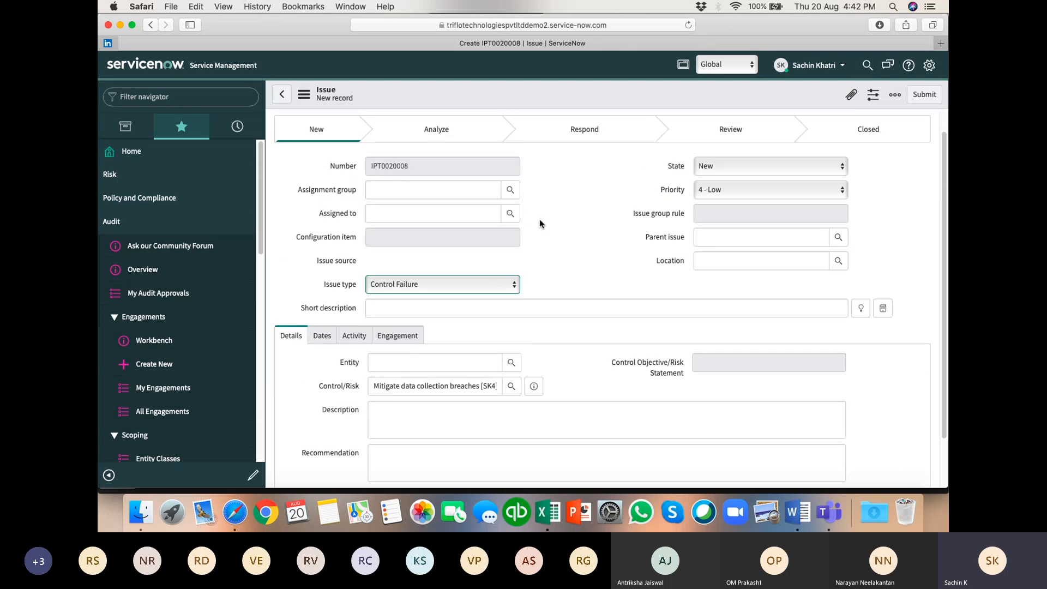
{"action": "left_click", "coordinate": [400, 192]}
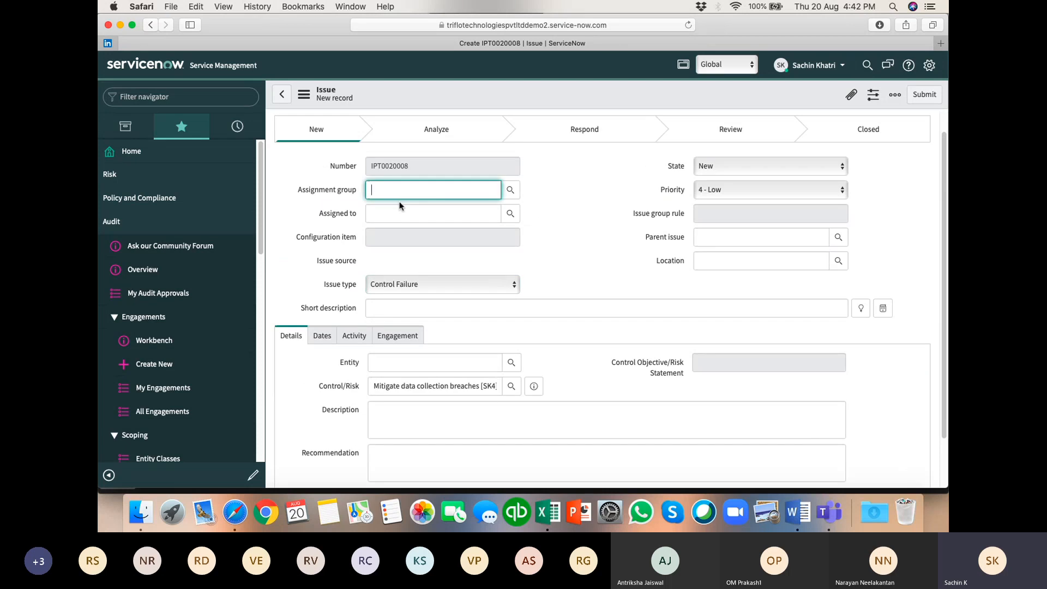
{"action": "left_click", "coordinate": [391, 216]}
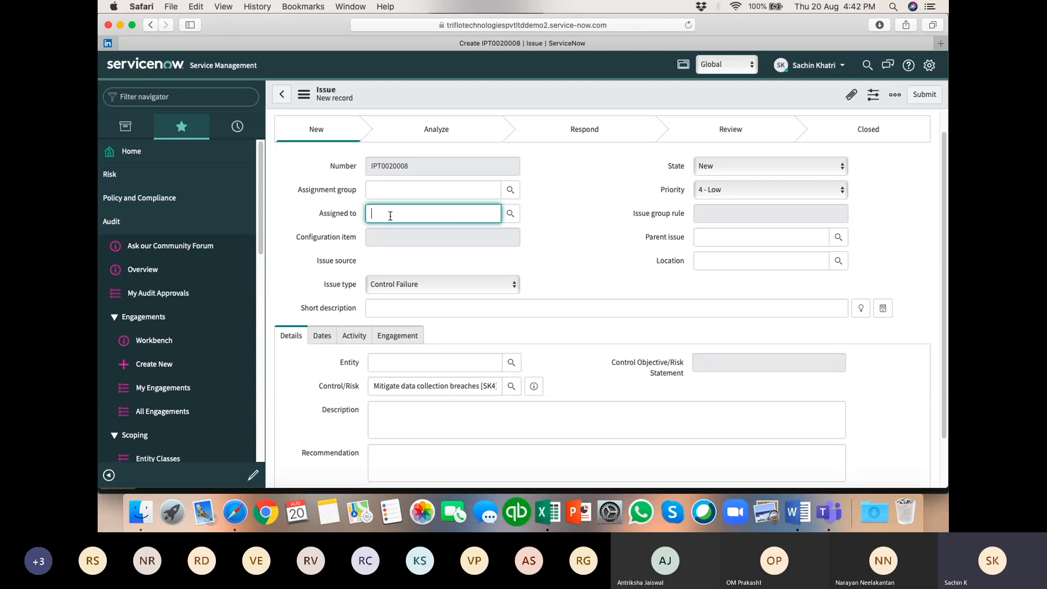
{"action": "type", "text": "sachin"}
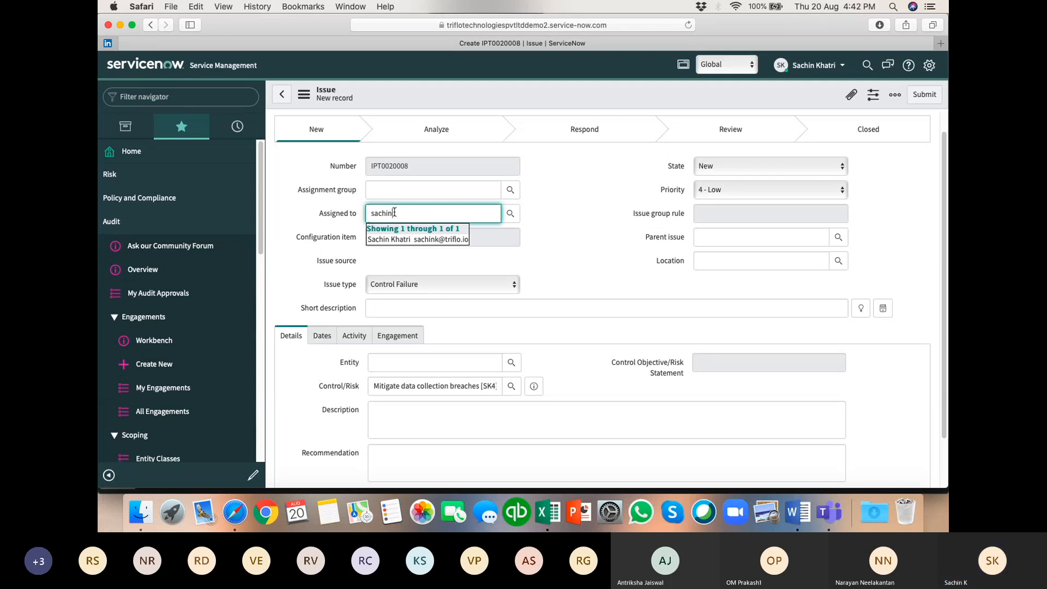
{"action": "left_click", "coordinate": [393, 238]}
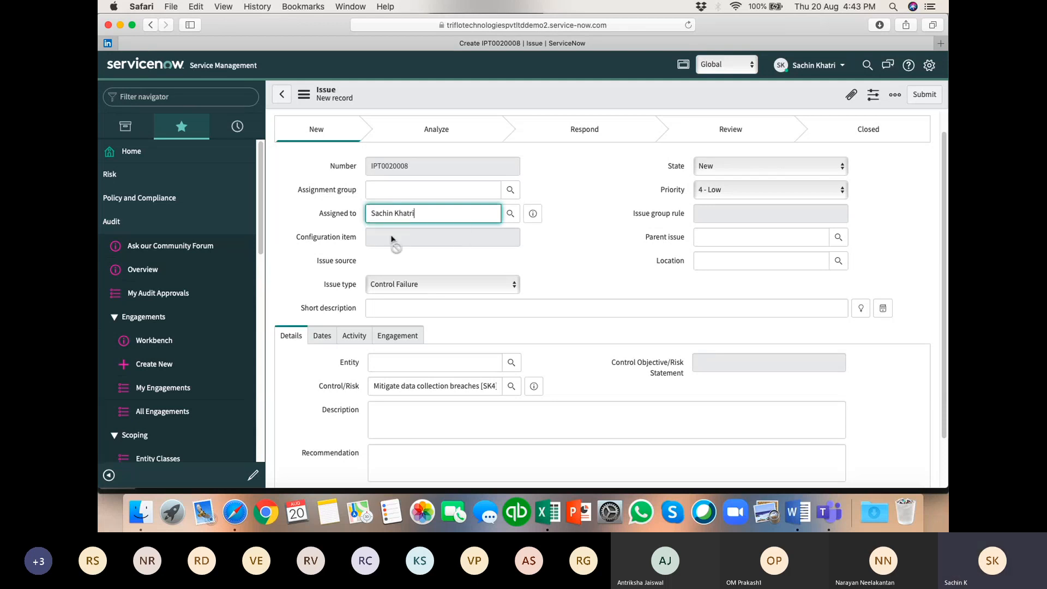
{"action": "left_click", "coordinate": [551, 261]}
Set the new issue's entity to Physical Security.
{"action": "scroll", "coordinate": [551, 261], "scroll_direction": "down", "scroll_amount": 2}
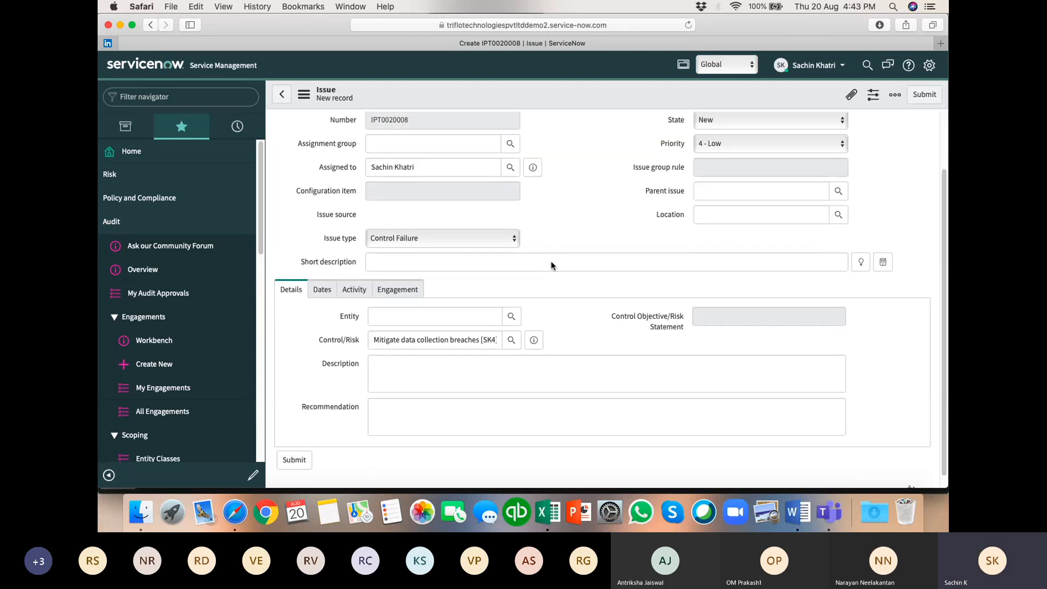
{"action": "left_click", "coordinate": [425, 316]}
{"action": "type", "text": "physic"}
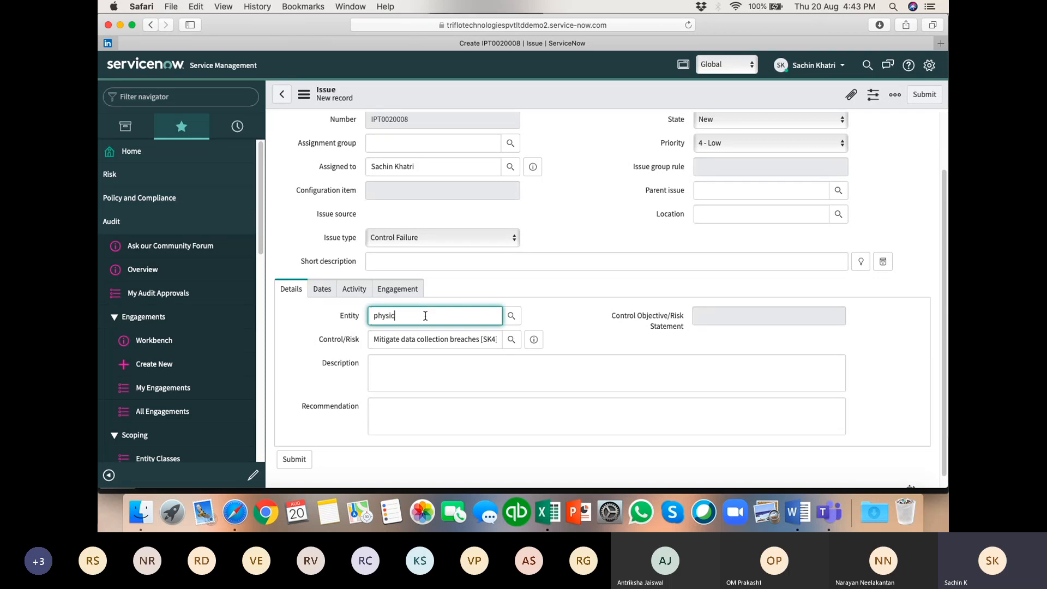
{"action": "left_click", "coordinate": [401, 329]}
{"action": "scroll", "coordinate": [539, 278], "scroll_direction": "up", "scroll_amount": 2}
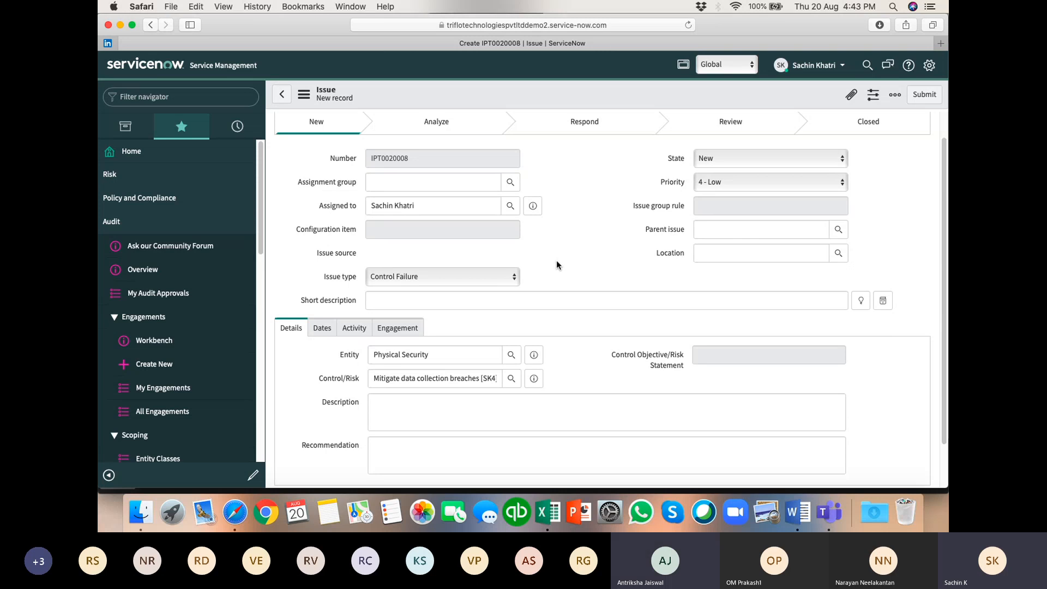
Review the new issue's details and its planned start date, end date and duration.
{"action": "scroll", "coordinate": [556, 260], "scroll_direction": "down", "scroll_amount": 2}
{"action": "scroll", "coordinate": [558, 326], "scroll_direction": "up", "scroll_amount": 2}
{"action": "scroll", "coordinate": [561, 250], "scroll_direction": "down", "scroll_amount": 2}
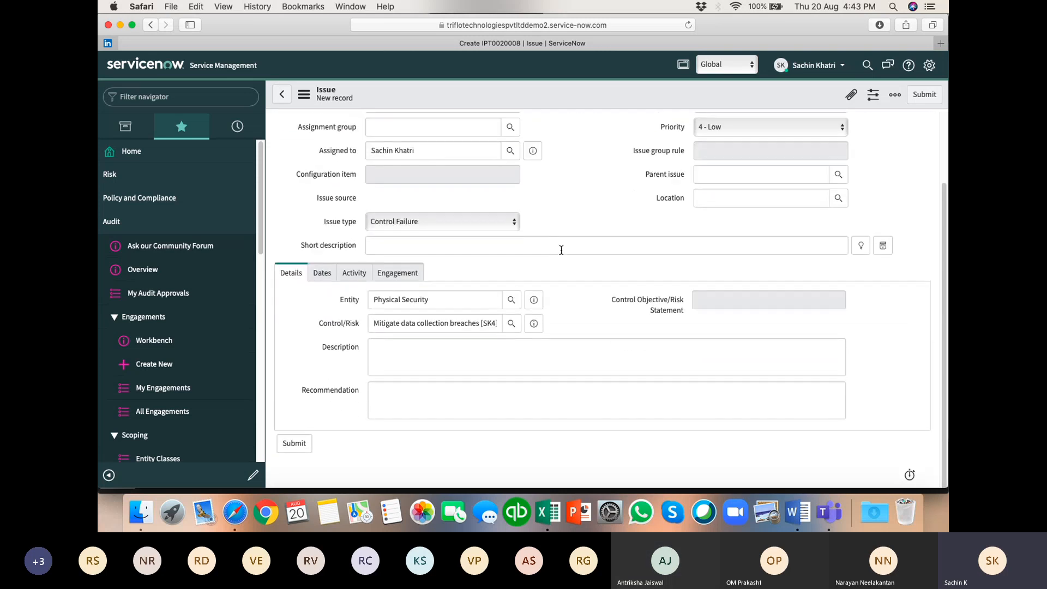
{"action": "scroll", "coordinate": [336, 367], "scroll_direction": "up", "scroll_amount": 3}
{"action": "left_click", "coordinate": [323, 354]}
{"action": "scroll", "coordinate": [327, 360], "scroll_direction": "down", "scroll_amount": 3}
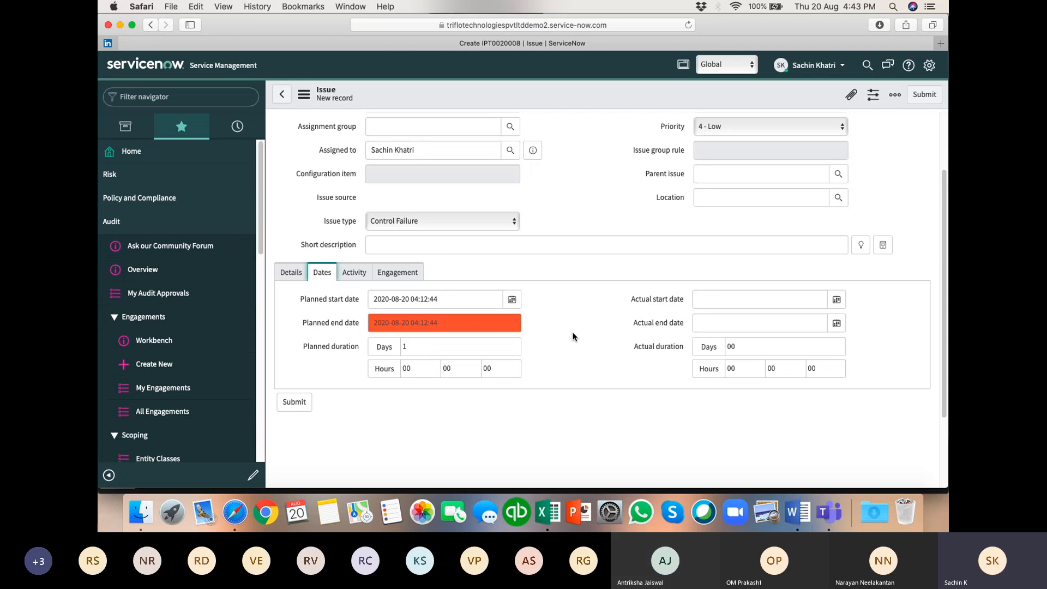
{"action": "scroll", "coordinate": [572, 333], "scroll_direction": "up", "scroll_amount": 3}
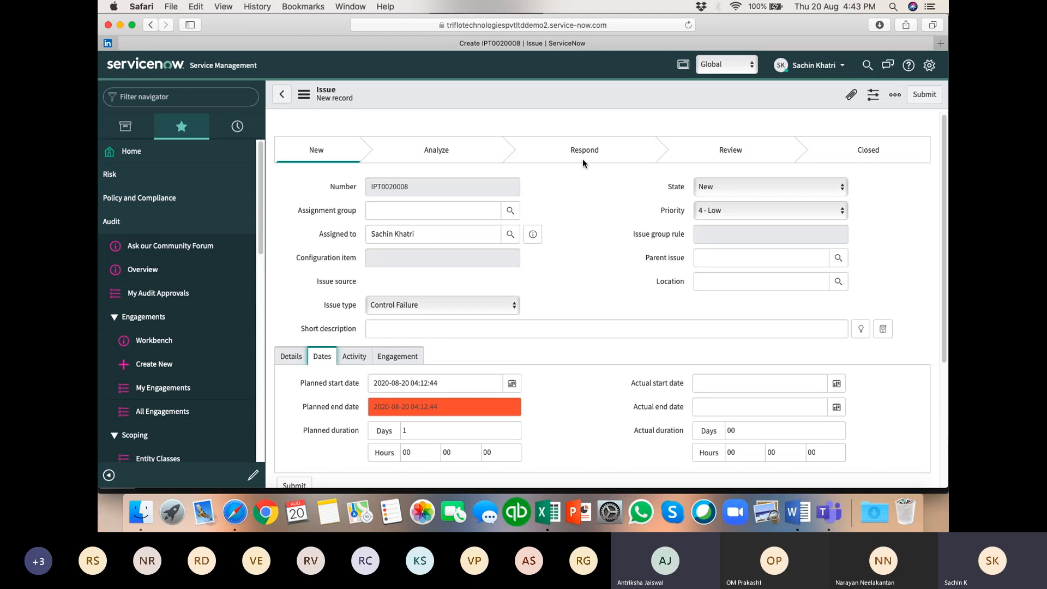
Set the new issue's state to Analyze and submit the record.
{"action": "left_click", "coordinate": [739, 186]}
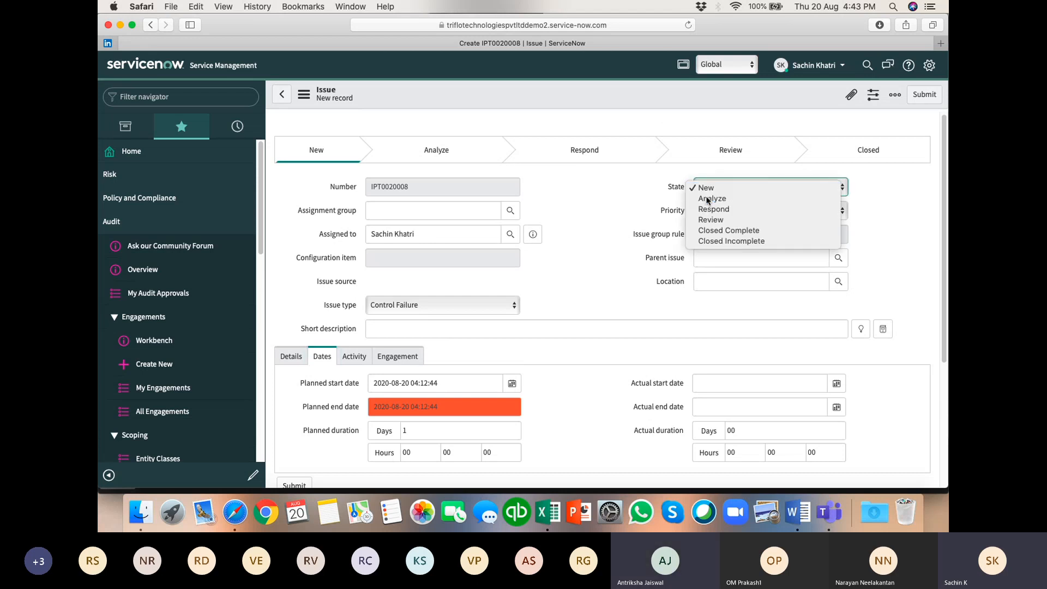
{"action": "left_click", "coordinate": [706, 197]}
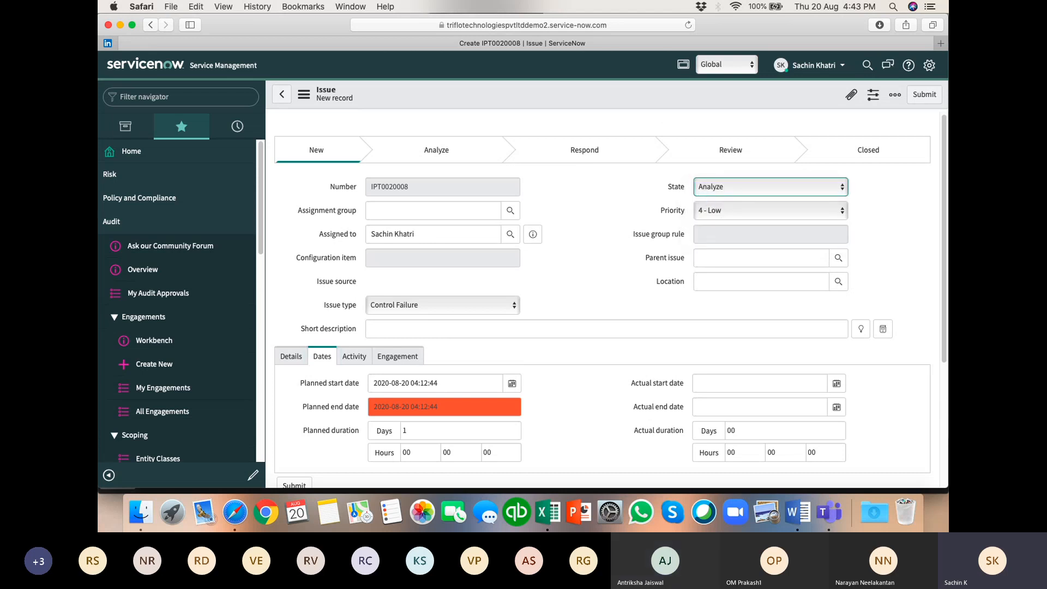
{"action": "left_click", "coordinate": [605, 194]}
{"action": "left_click", "coordinate": [924, 96]}
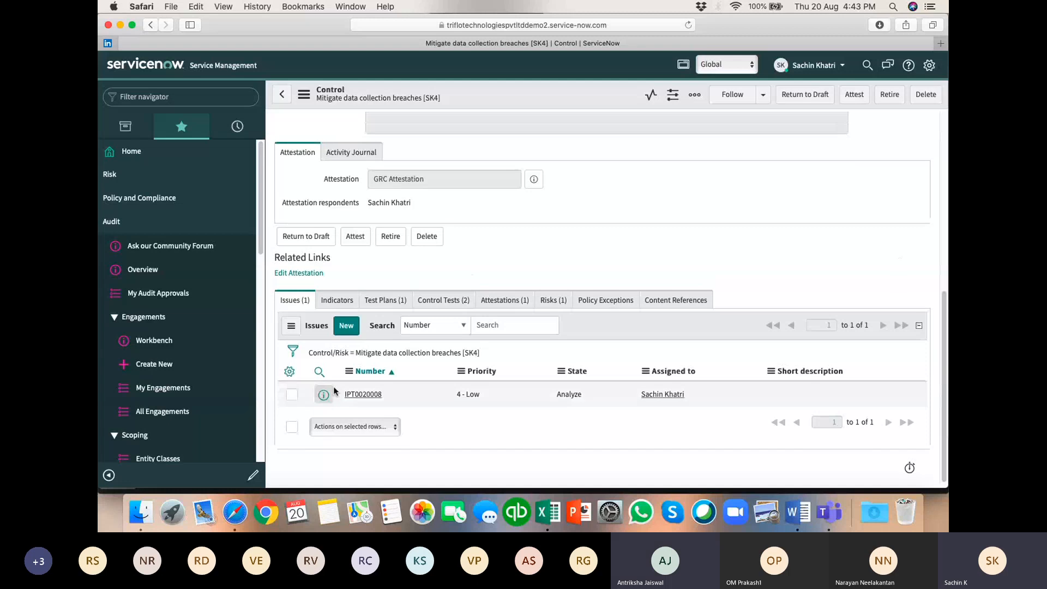
Reopen the issue from the control, enter the short description "Issues created due to Control test failure", and save the record.
{"action": "left_click", "coordinate": [361, 395]}
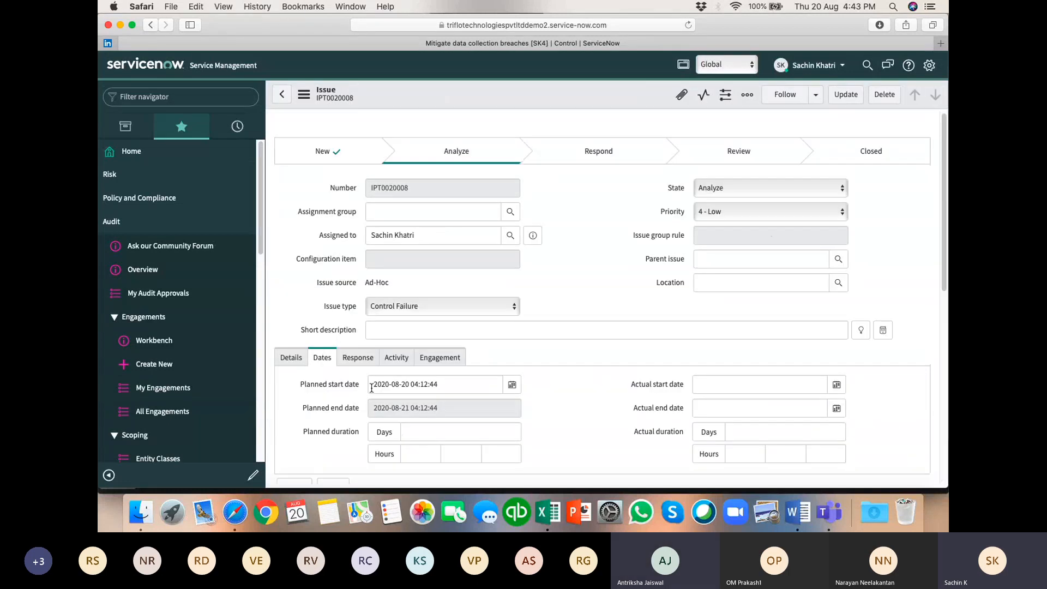
{"action": "left_click", "coordinate": [376, 328]}
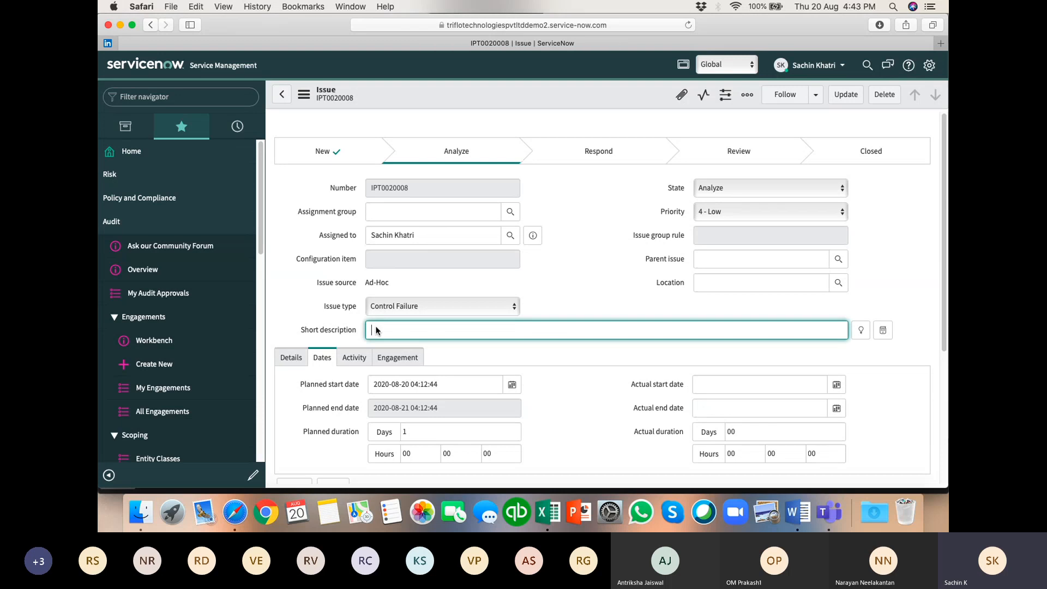
{"action": "type", "text": "Issues created t"}
{"action": "type", "text": "ue to Control test failure"}
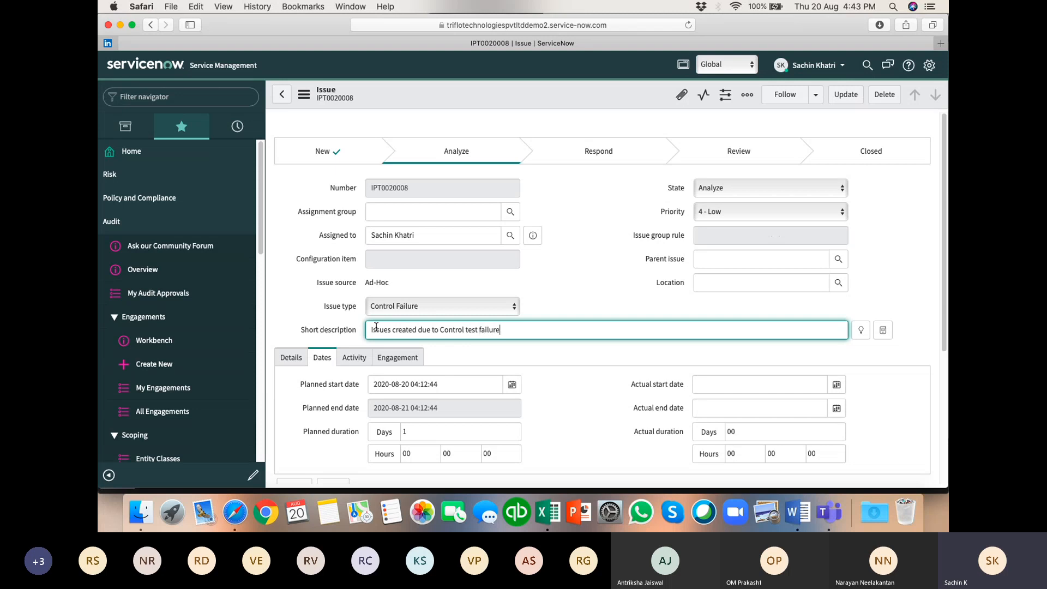
{"action": "left_click", "coordinate": [885, 252]}
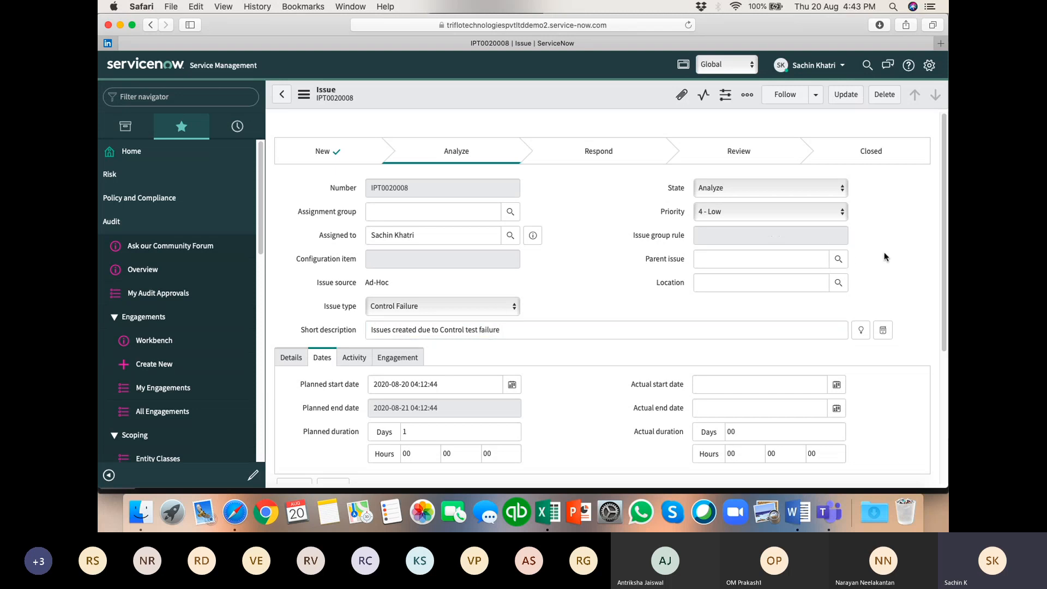
{"action": "right_click", "coordinate": [578, 93]}
{"action": "left_click", "coordinate": [667, 249]}
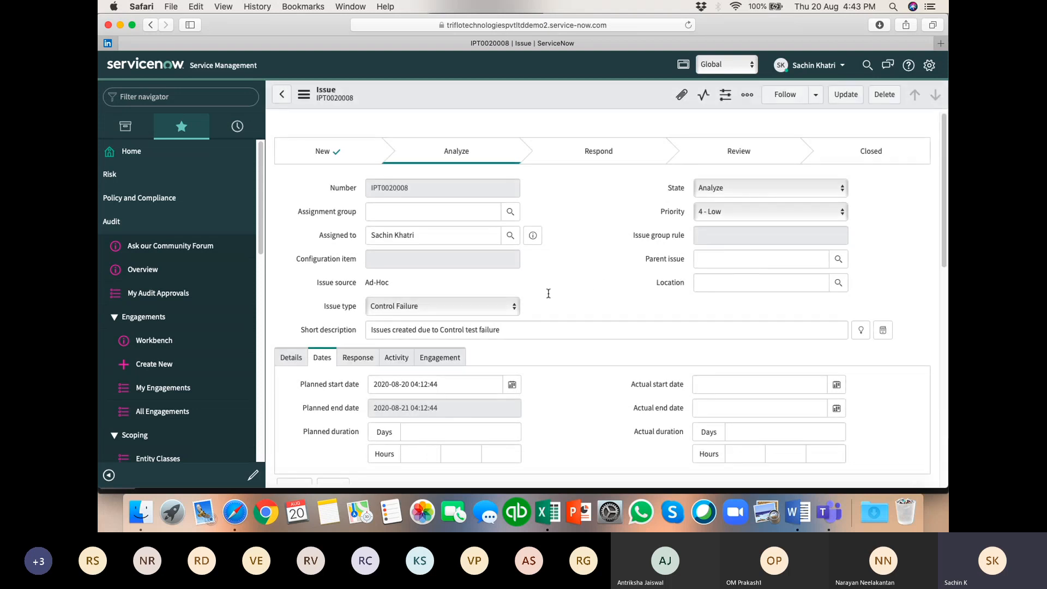
Review the saved issue's assignment fields, dates and related records.
{"action": "left_click", "coordinate": [414, 214]}
{"action": "left_click", "coordinate": [423, 237]}
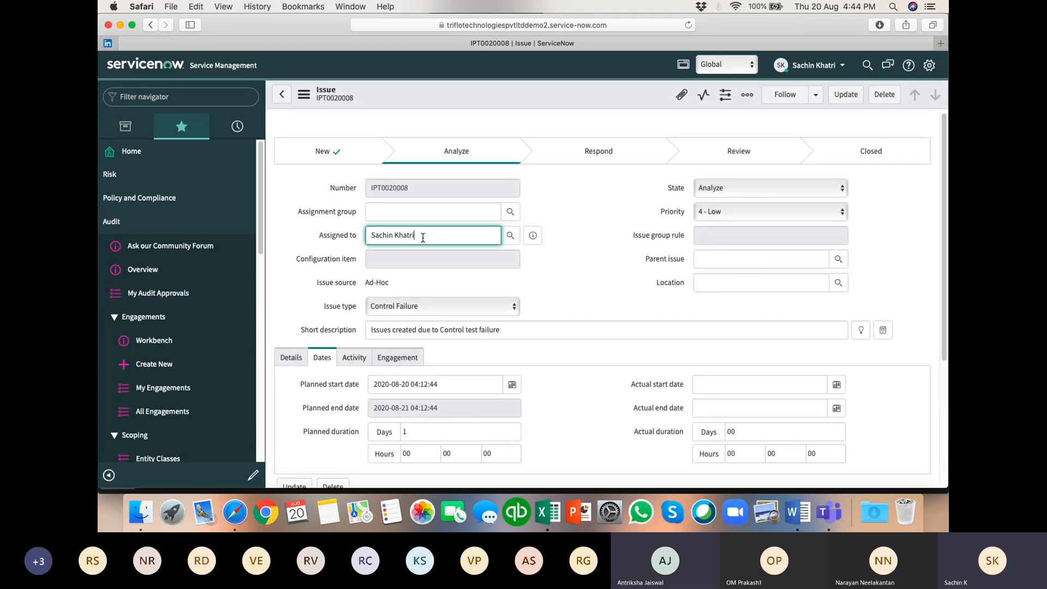
{"action": "left_click", "coordinate": [555, 295]}
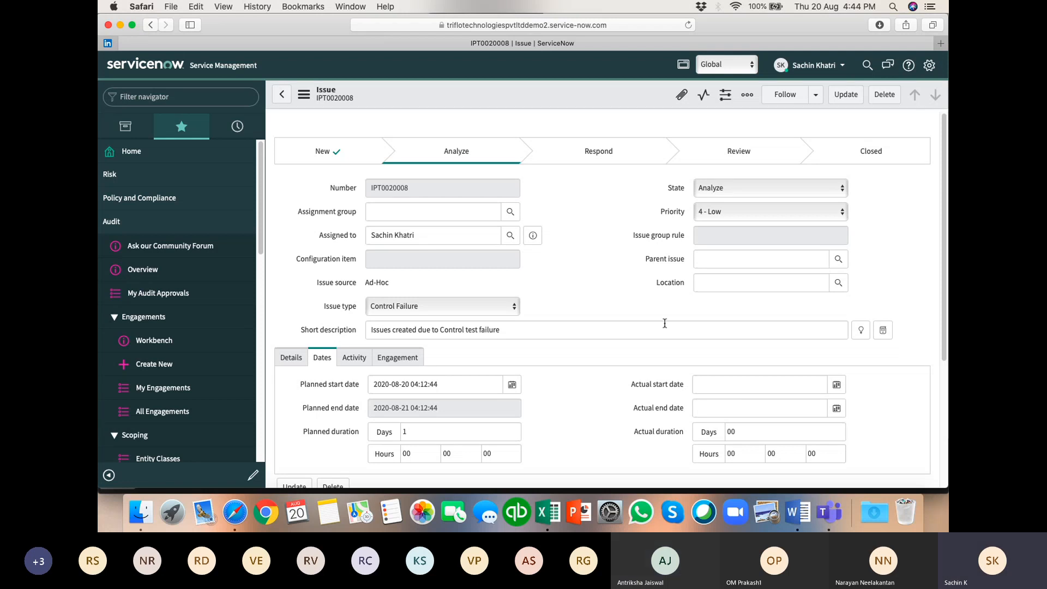
{"action": "scroll", "coordinate": [527, 333], "scroll_direction": "down", "scroll_amount": 5}
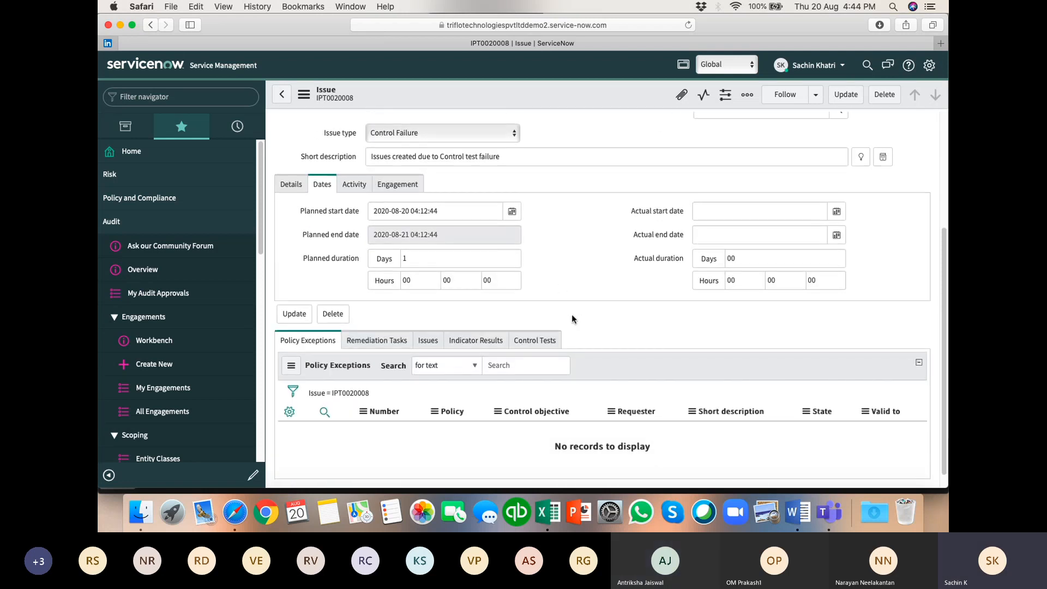
{"action": "scroll", "coordinate": [574, 315], "scroll_direction": "up", "scroll_amount": 5}
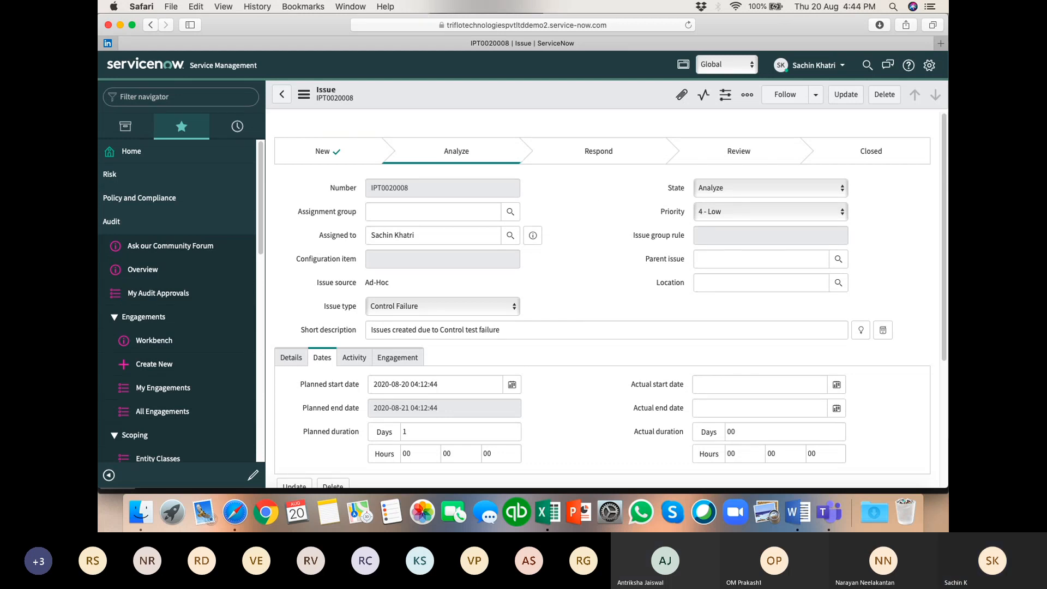
Enter the recommendation "Monitor closely for next 3 weeks to check for similar ccurerences" in the issue's details.
{"action": "left_click", "coordinate": [291, 358]}
{"action": "scroll", "coordinate": [698, 361], "scroll_direction": "down", "scroll_amount": 3}
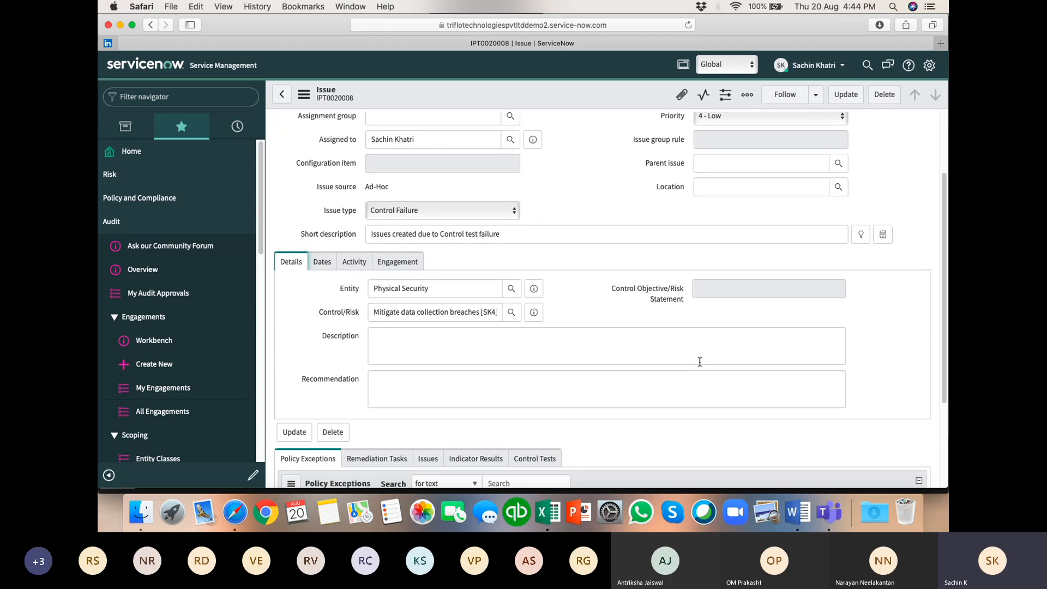
{"action": "left_click", "coordinate": [393, 347]}
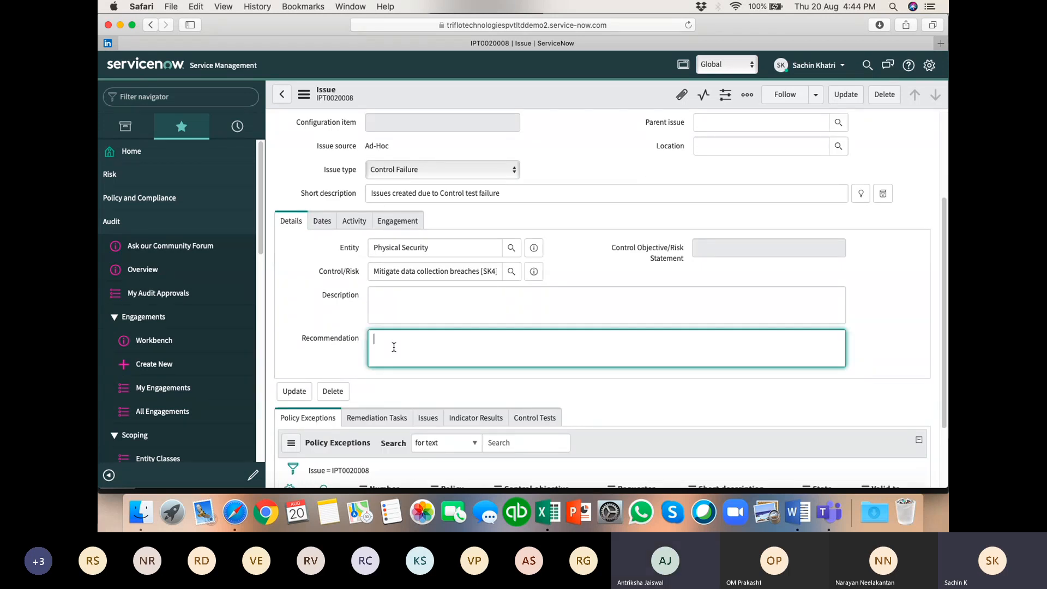
{"action": "scroll", "coordinate": [605, 180], "scroll_direction": "up", "scroll_amount": 5}
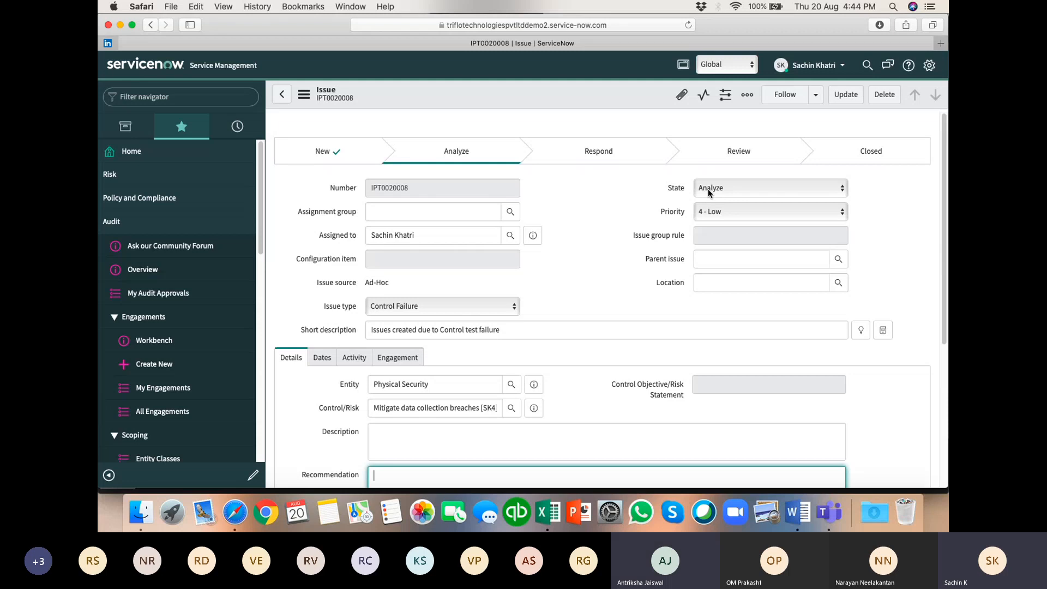
{"action": "scroll", "coordinate": [585, 273], "scroll_direction": "down", "scroll_amount": 2}
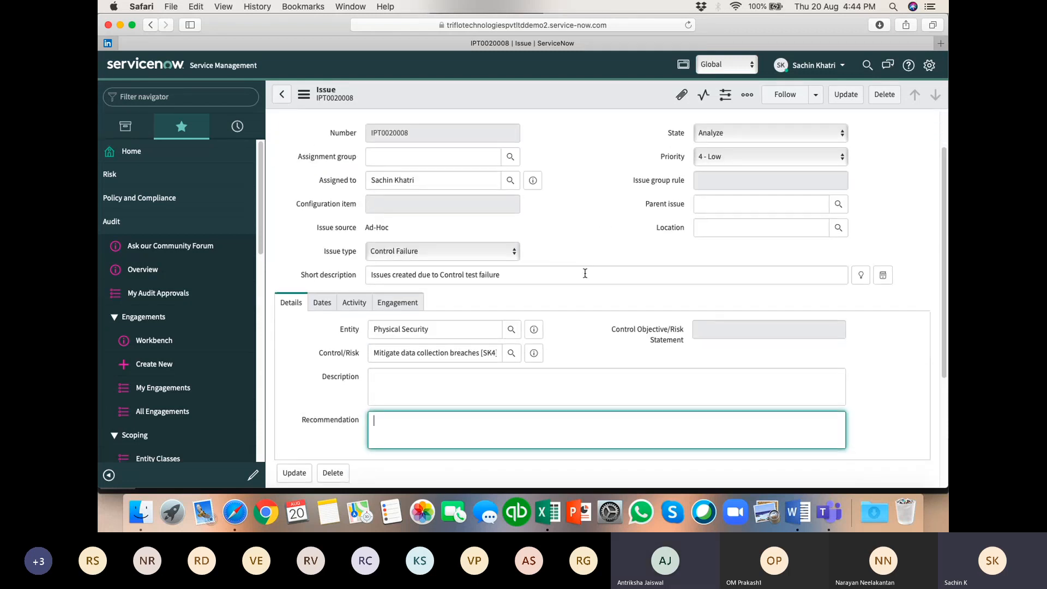
{"action": "scroll", "coordinate": [545, 306], "scroll_direction": "down", "scroll_amount": 2}
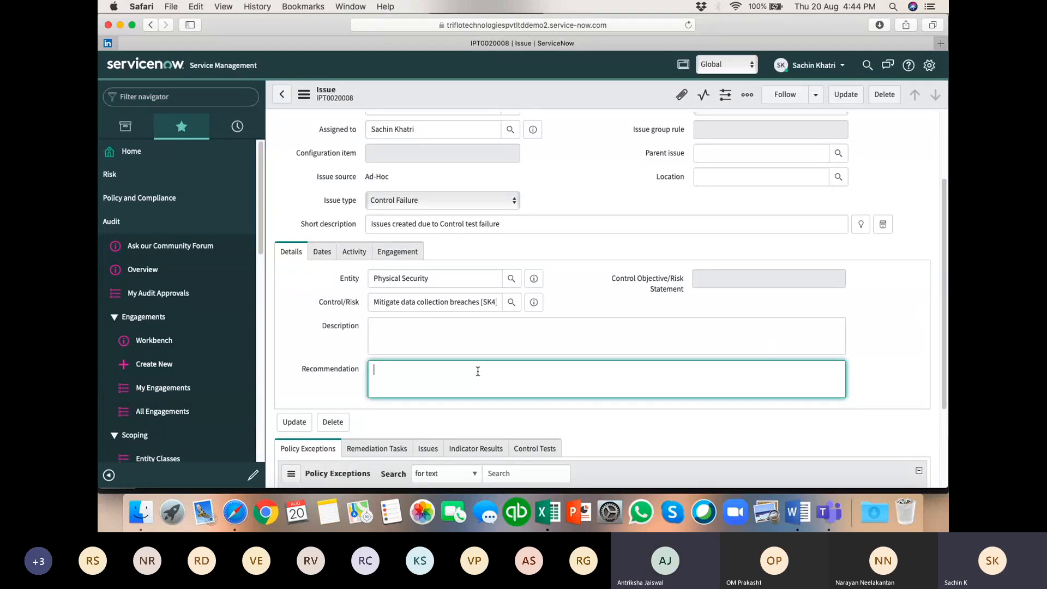
{"action": "type", "text": "Monitor closely for next 3 weeks to check for similar "}
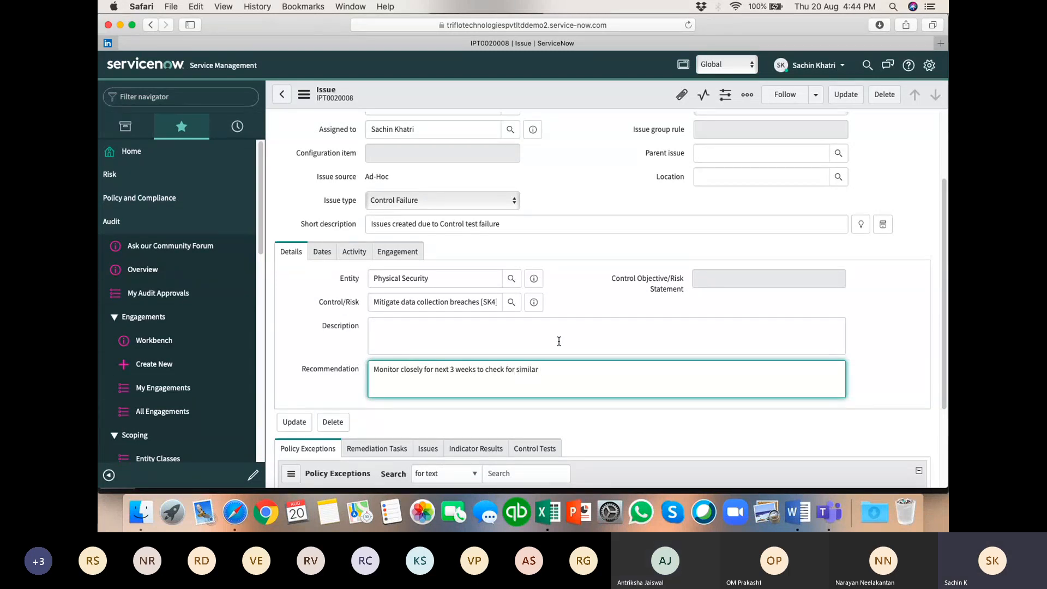
{"action": "type", "text": "ccurerences"}
{"action": "left_click", "coordinate": [350, 344]}
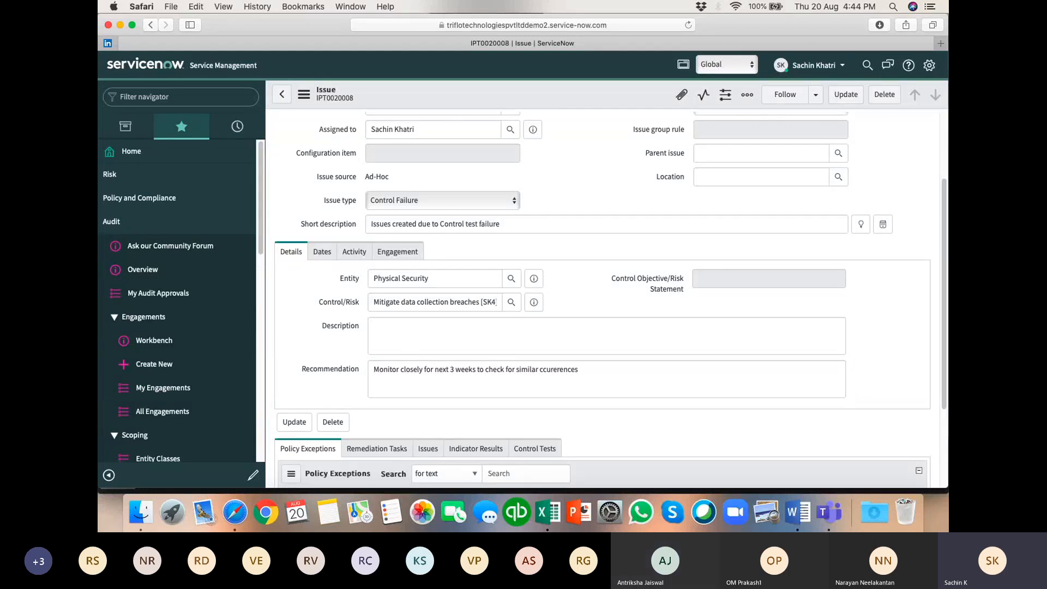
Set the issue's state to Respond.
{"action": "scroll", "coordinate": [731, 213], "scroll_direction": "up", "scroll_amount": 3}
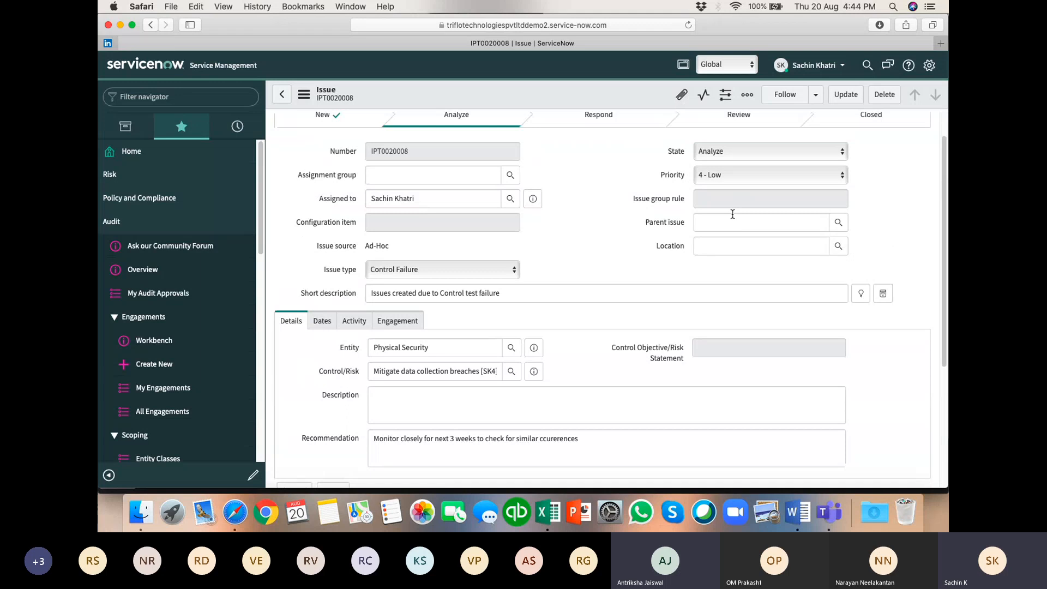
{"action": "left_click", "coordinate": [744, 152]}
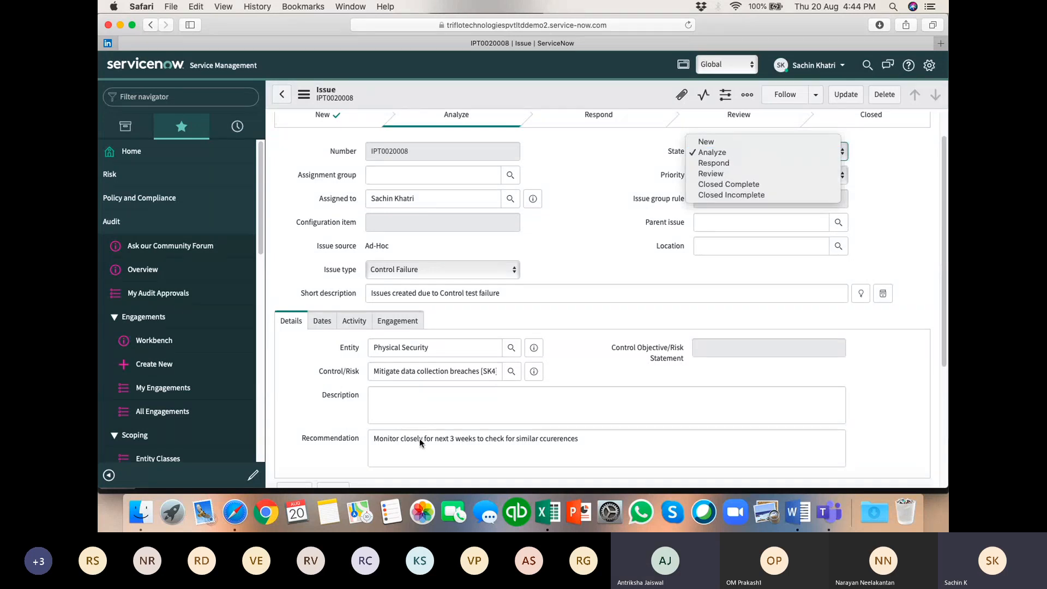
{"action": "left_click", "coordinate": [718, 162]}
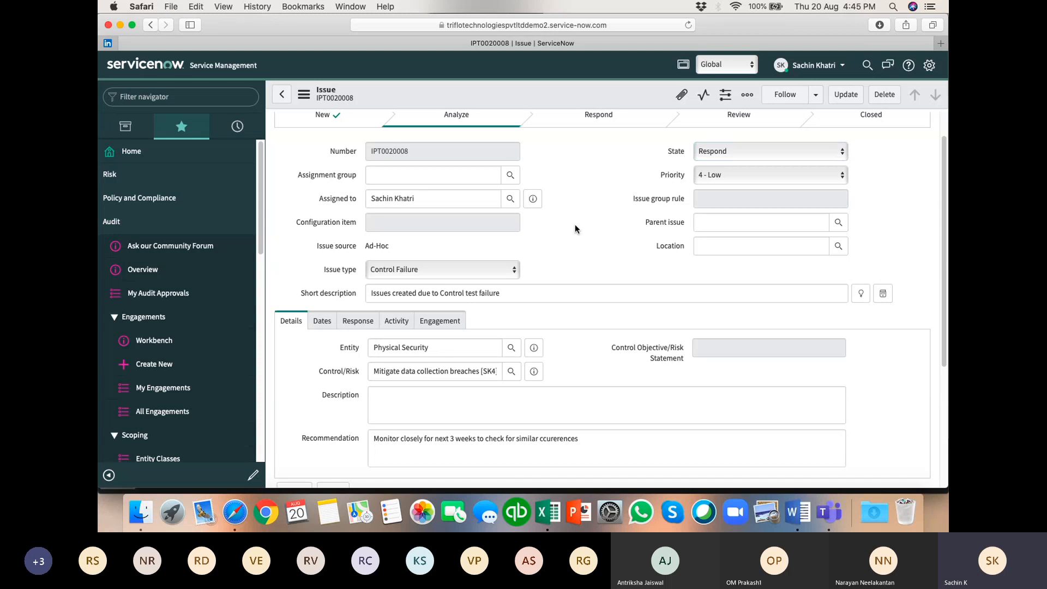
{"action": "scroll", "coordinate": [575, 224], "scroll_direction": "up", "scroll_amount": 2}
Set the issue's response to Remediate with the explanation "descriptions" and save the record.
{"action": "left_click", "coordinate": [370, 359]}
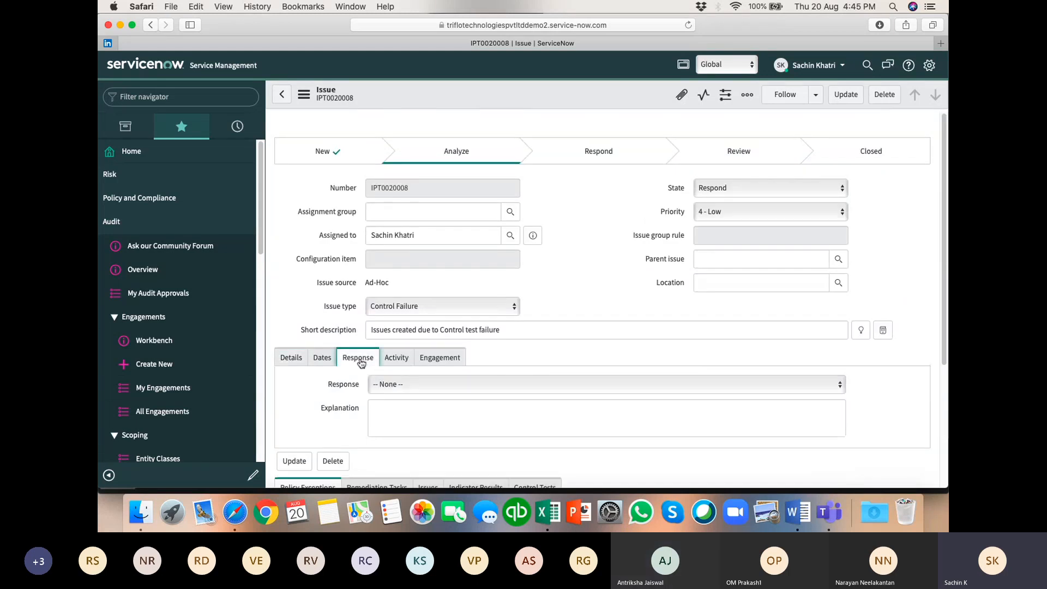
{"action": "scroll", "coordinate": [365, 358], "scroll_direction": "down", "scroll_amount": 5}
{"action": "left_click", "coordinate": [446, 254]}
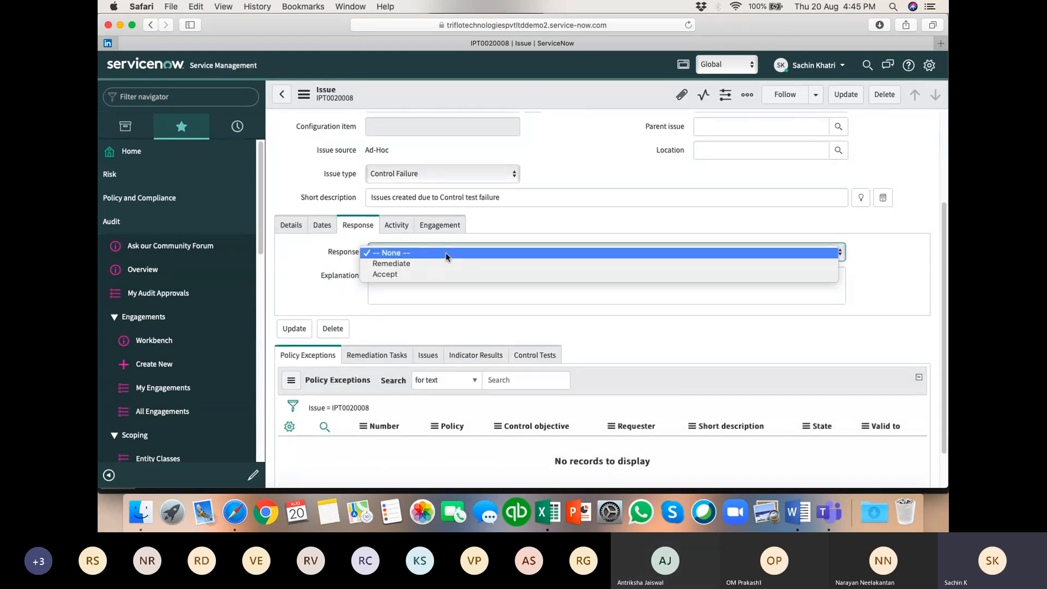
{"action": "left_click", "coordinate": [400, 263]}
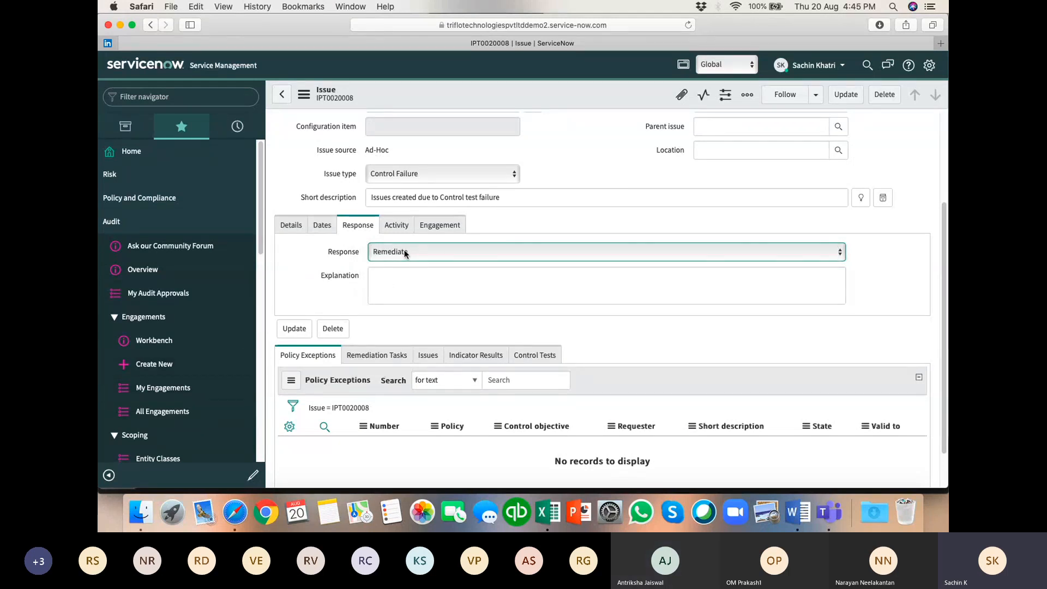
{"action": "left_click", "coordinate": [440, 280]}
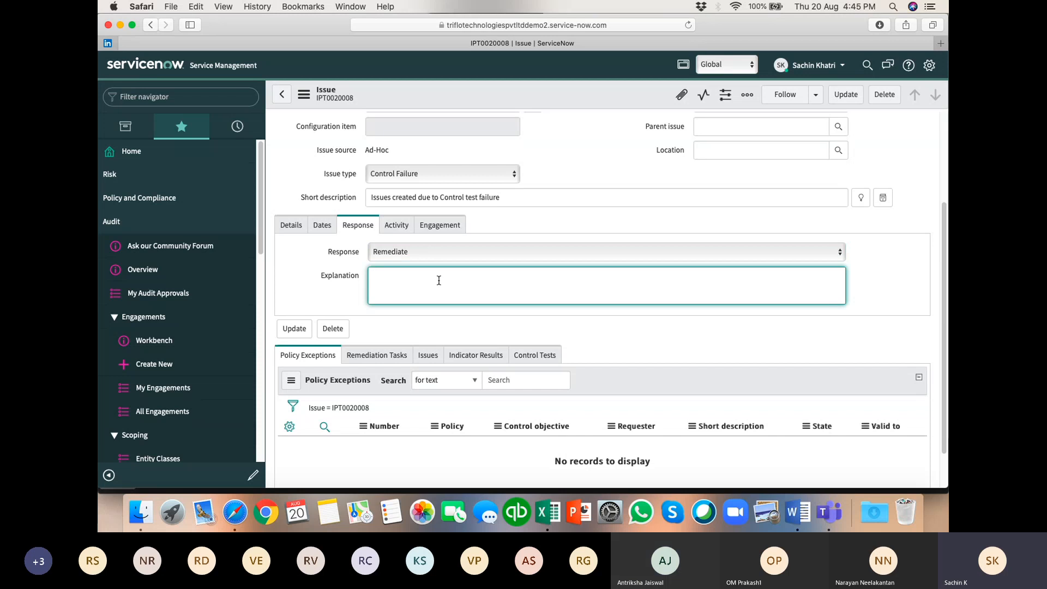
{"action": "type", "text": "descriptions"}
{"action": "left_click", "coordinate": [305, 282]}
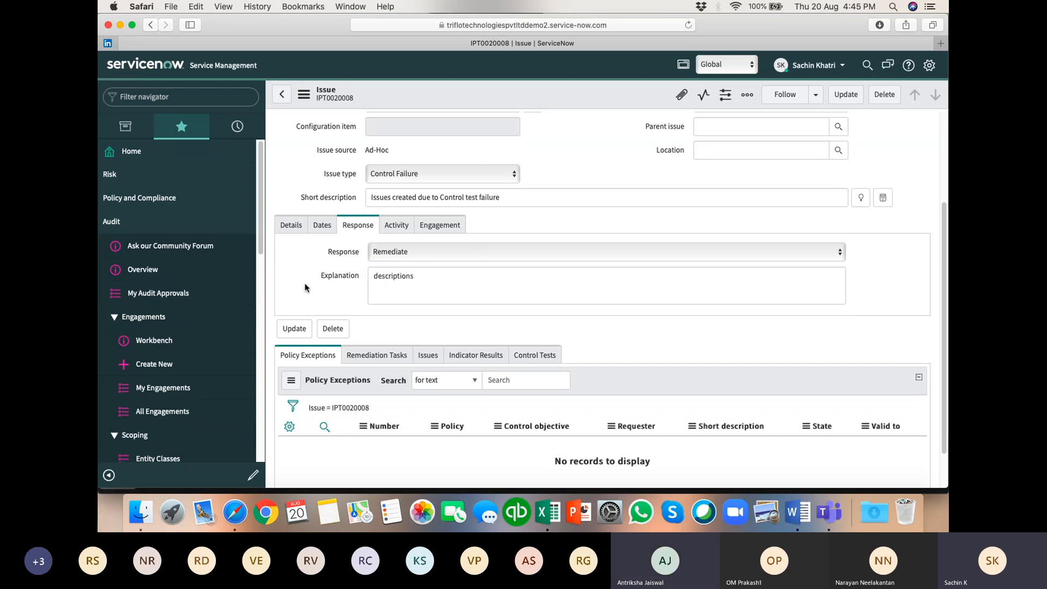
{"action": "scroll", "coordinate": [594, 148], "scroll_direction": "up", "scroll_amount": 1}
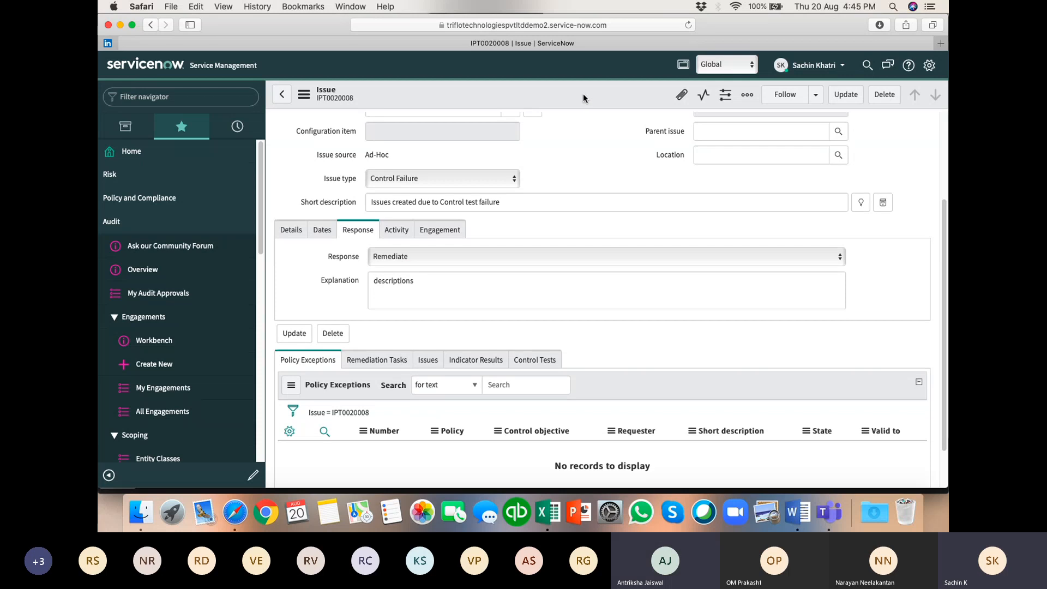
{"action": "right_click", "coordinate": [583, 96]}
{"action": "left_click", "coordinate": [602, 104]}
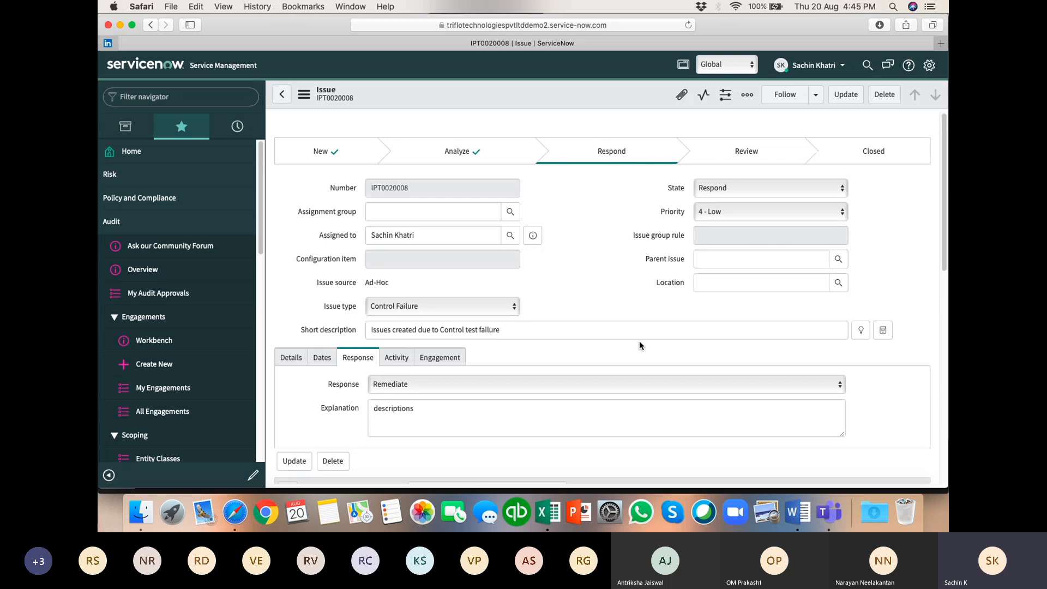
Show the issue's remediation tasks and post the additional comment "Adding remediation task" to its activity.
{"action": "scroll", "coordinate": [903, 353], "scroll_direction": "down", "scroll_amount": 3}
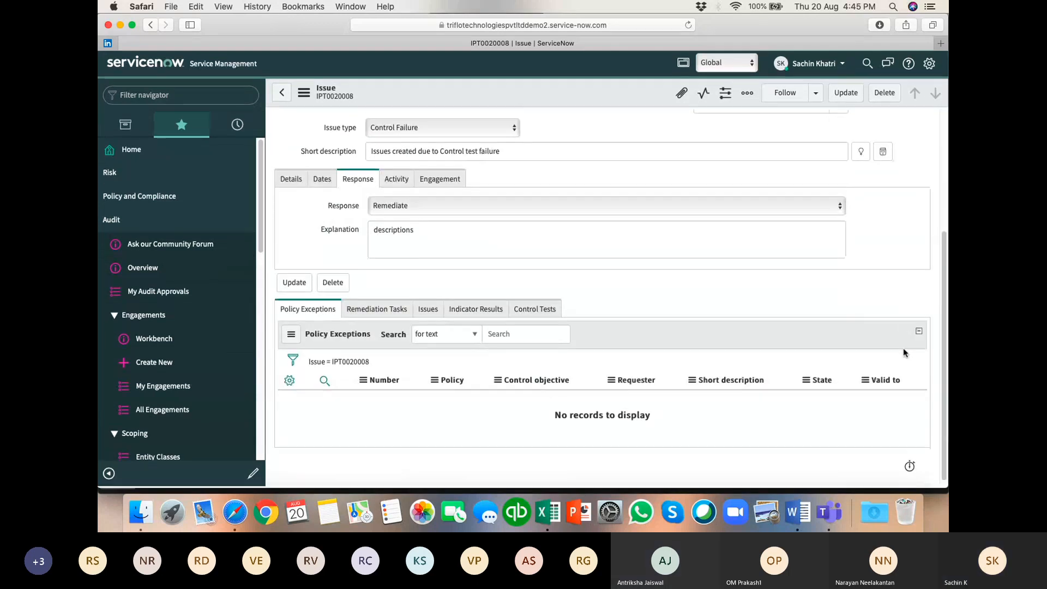
{"action": "left_click", "coordinate": [371, 310]}
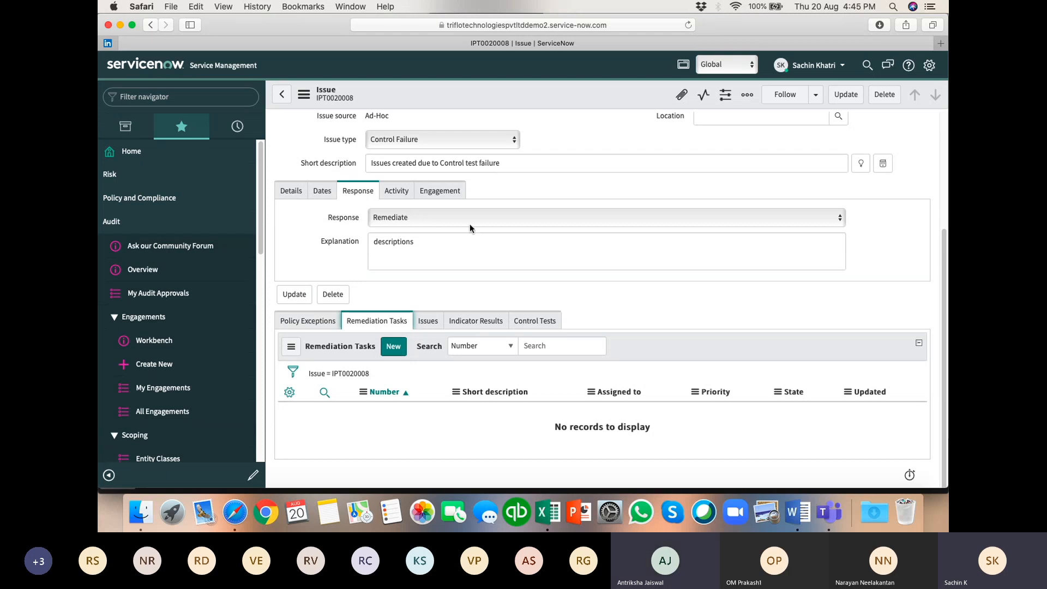
{"action": "scroll", "coordinate": [409, 257], "scroll_direction": "up", "scroll_amount": 1}
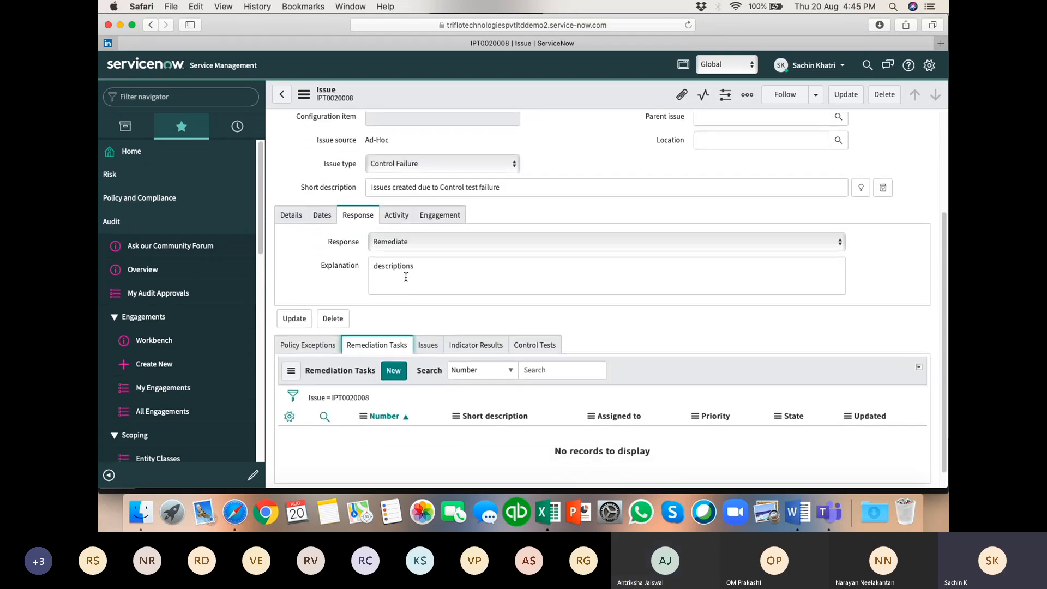
{"action": "left_click", "coordinate": [406, 277]}
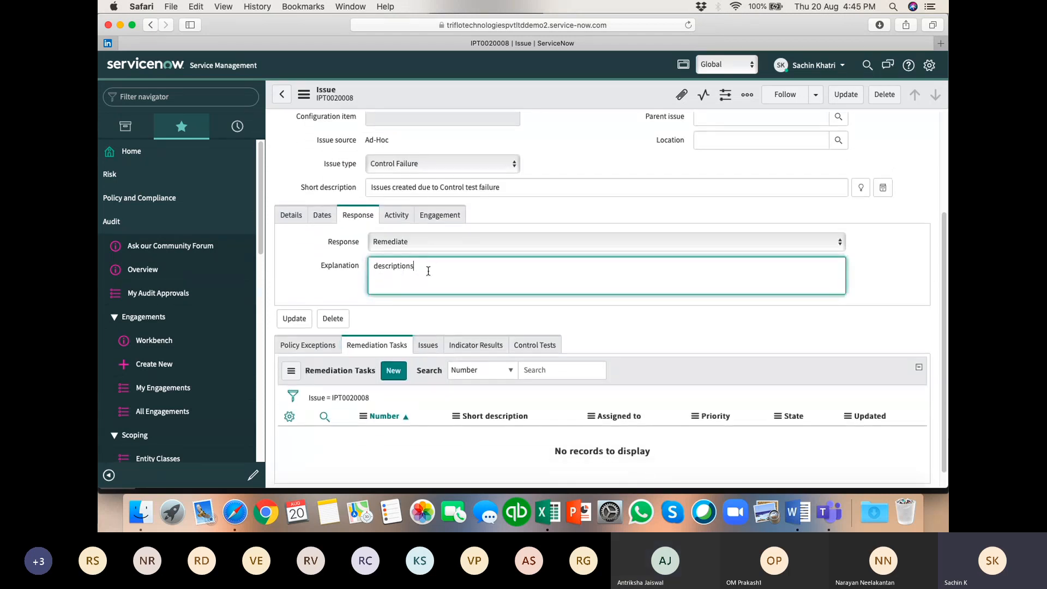
{"action": "left_click", "coordinate": [403, 217]}
{"action": "left_click", "coordinate": [436, 258]}
{"action": "type", "text": "Ad"}
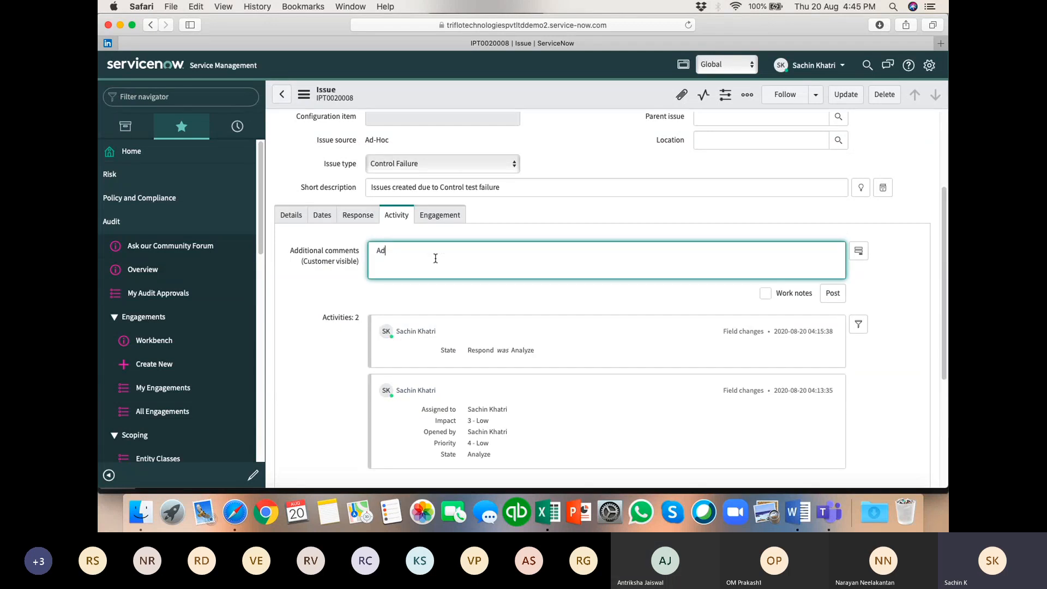
{"action": "type", "text": "ding remediation task"}
{"action": "left_click", "coordinate": [824, 292]}
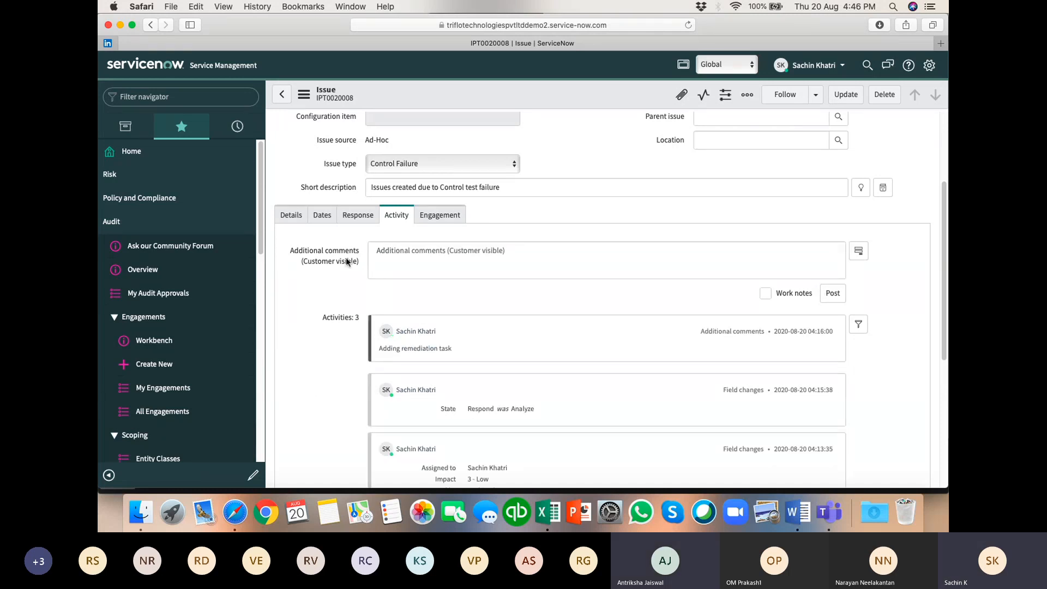
Check the available response options for the issue alongside its remediation tasks list.
{"action": "left_click", "coordinate": [355, 218]}
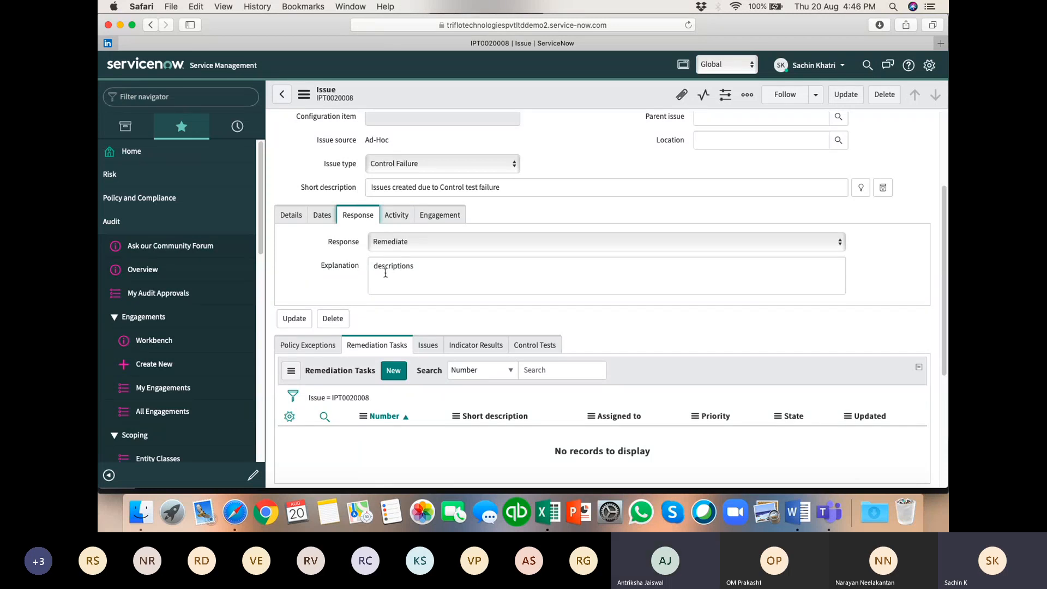
{"action": "left_click", "coordinate": [415, 244]}
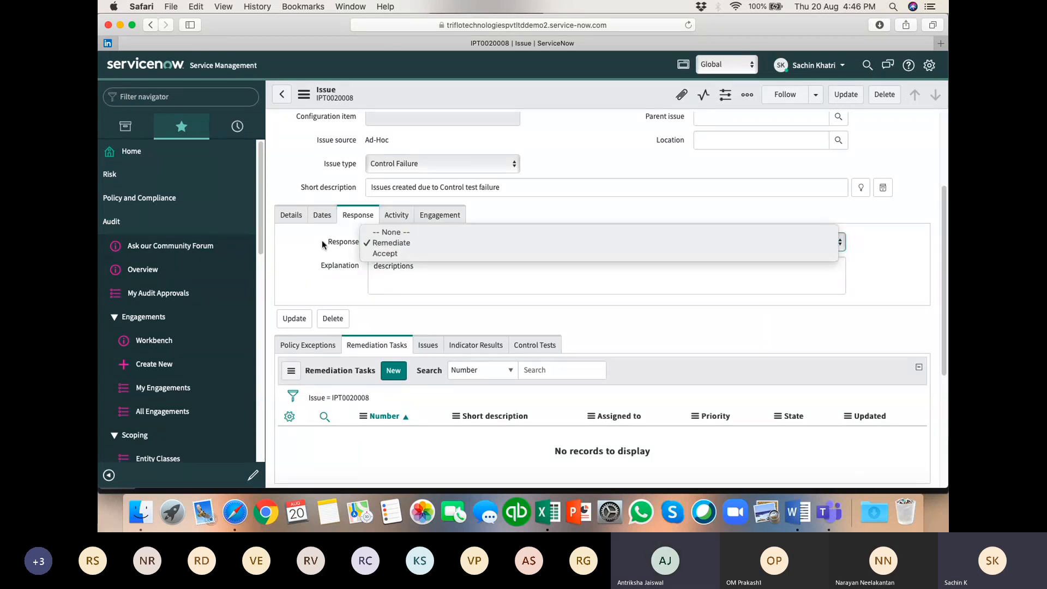
{"action": "left_click", "coordinate": [414, 242]}
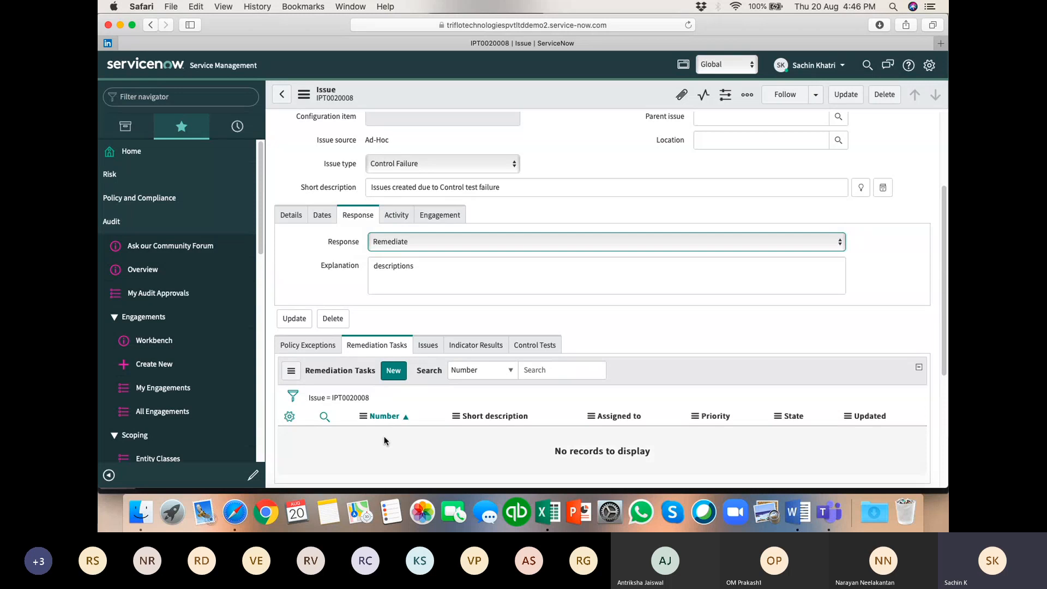
{"action": "left_click", "coordinate": [388, 373]}
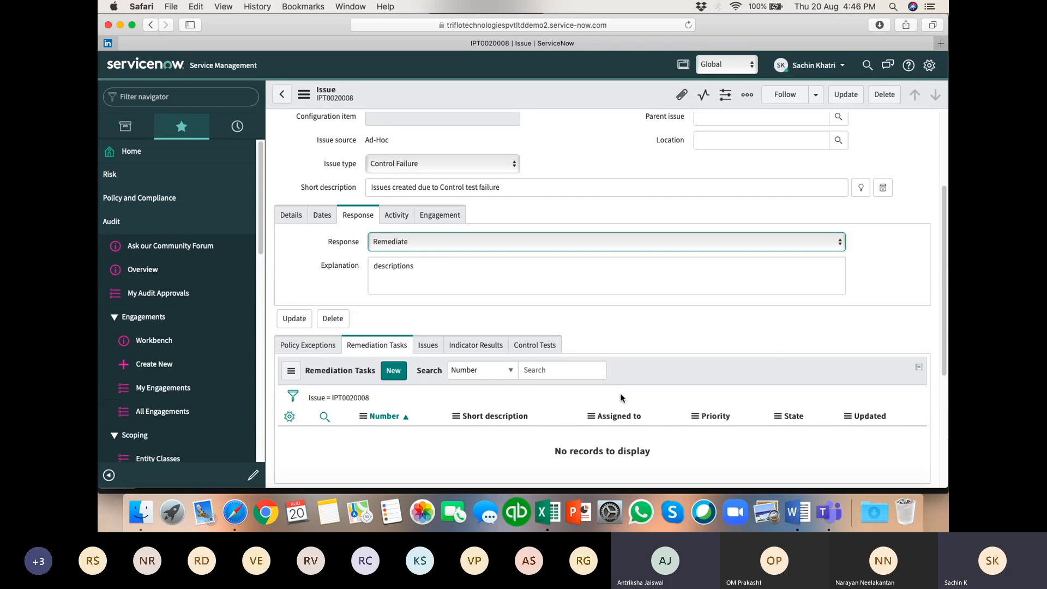
{"action": "left_click", "coordinate": [630, 323]}
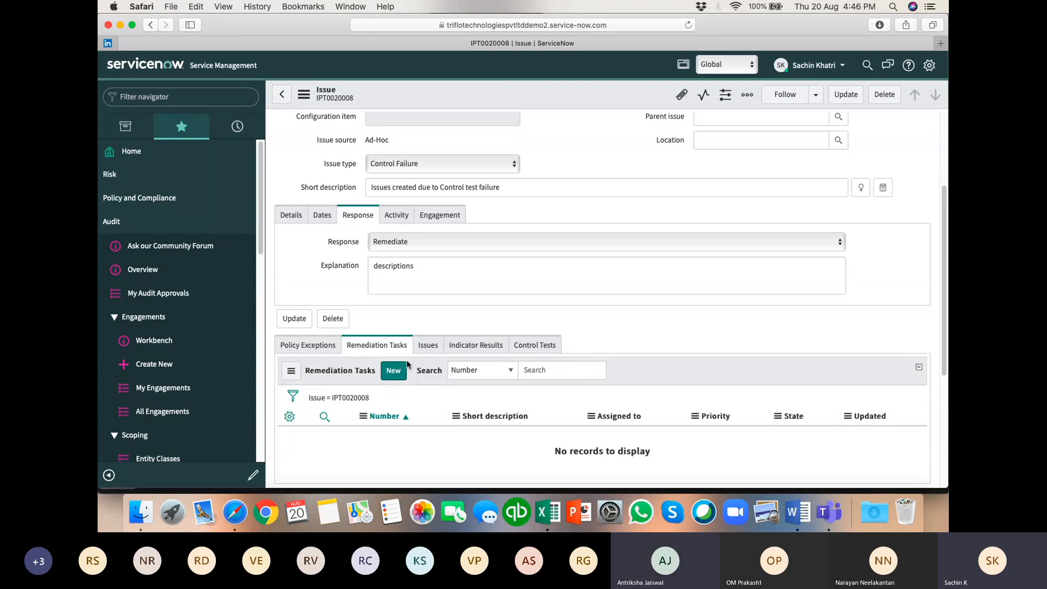
{"action": "left_click", "coordinate": [408, 241]}
{"action": "left_click", "coordinate": [400, 338]}
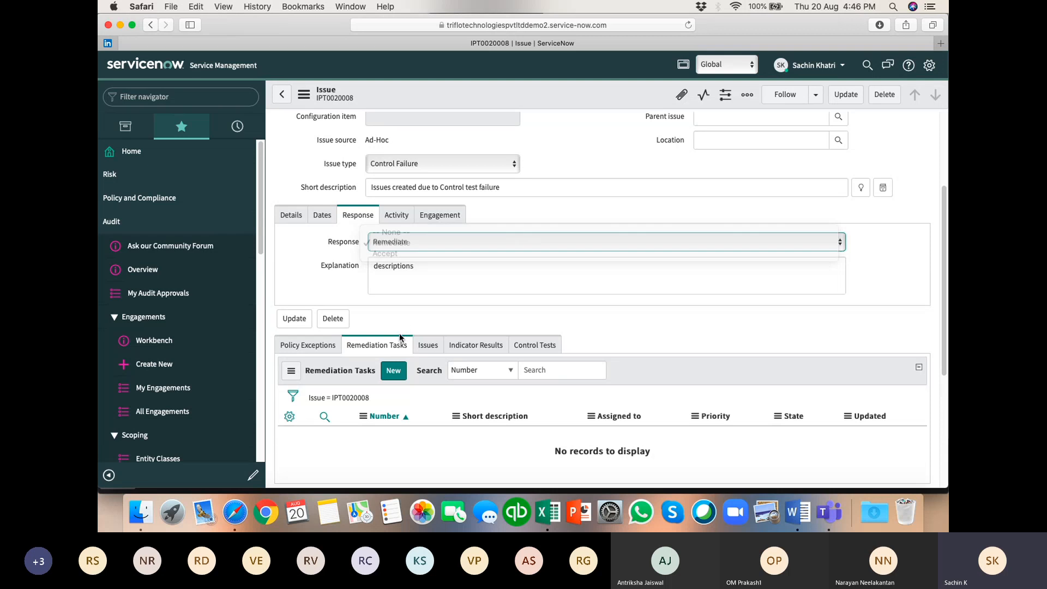
Change the response to Accept with the explanation "Accepted with policy exception for this department" and show the issue's policy exceptions.
{"action": "left_click", "coordinate": [419, 242]}
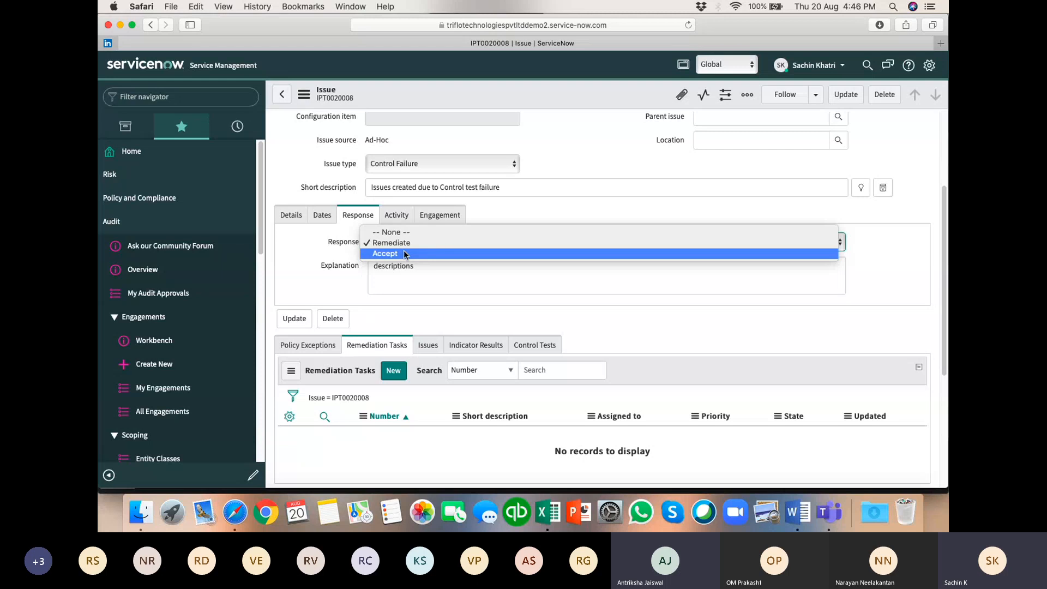
{"action": "left_click", "coordinate": [401, 253]}
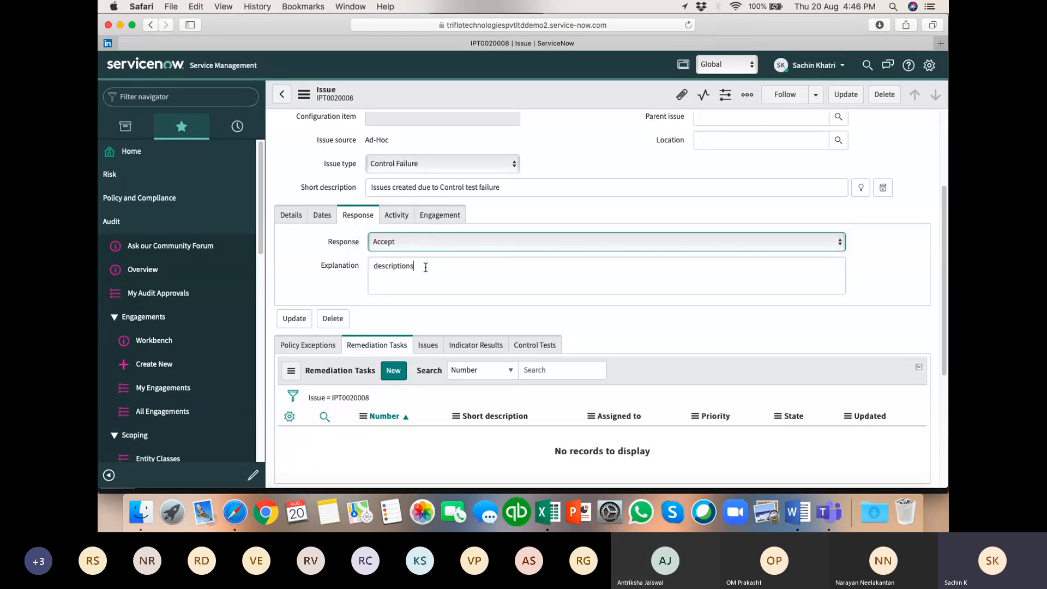
{"action": "left_click_drag", "start_coordinate": [426, 267], "coordinate": [354, 266]}
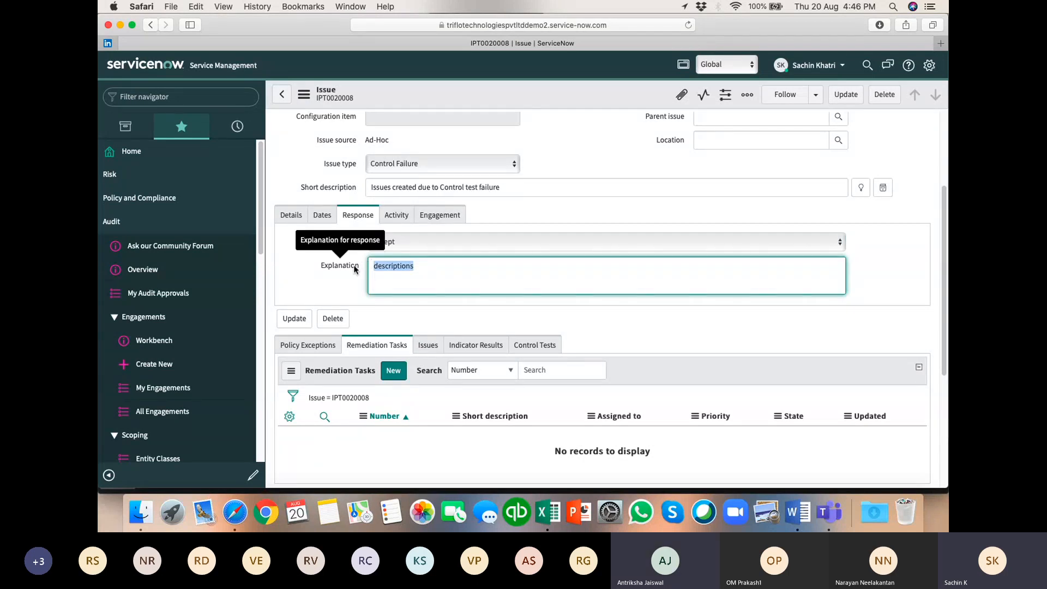
{"action": "type", "text": "Accepted with policy ex"}
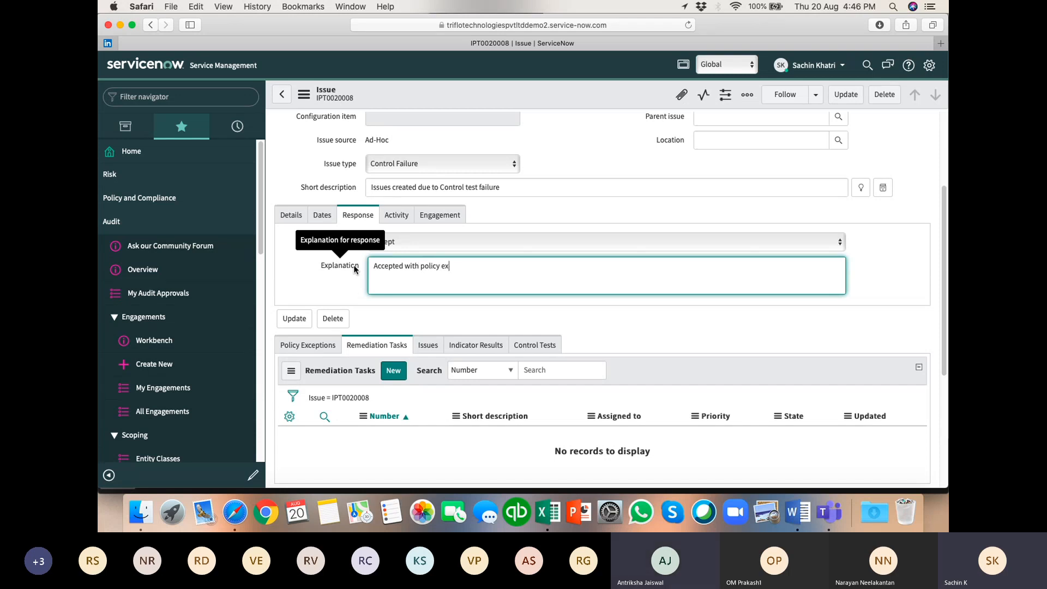
{"action": "type", "text": "ception for this department"}
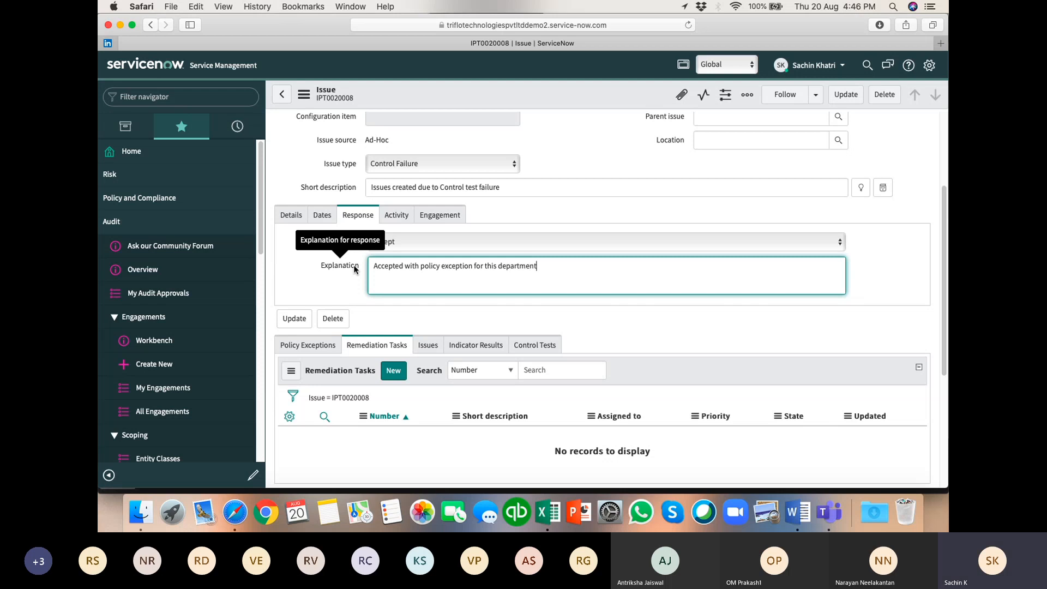
{"action": "left_click", "coordinate": [309, 348]}
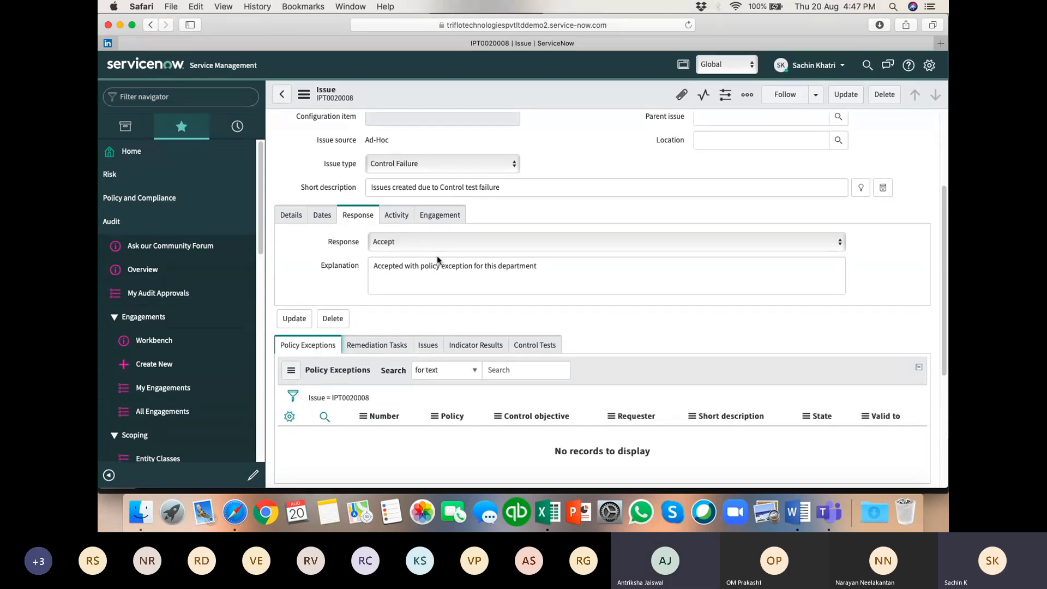
Change the issue's response back to Remediate, show its remediation tasks, and save the record.
{"action": "left_click", "coordinate": [404, 249]}
{"action": "left_click", "coordinate": [385, 232]}
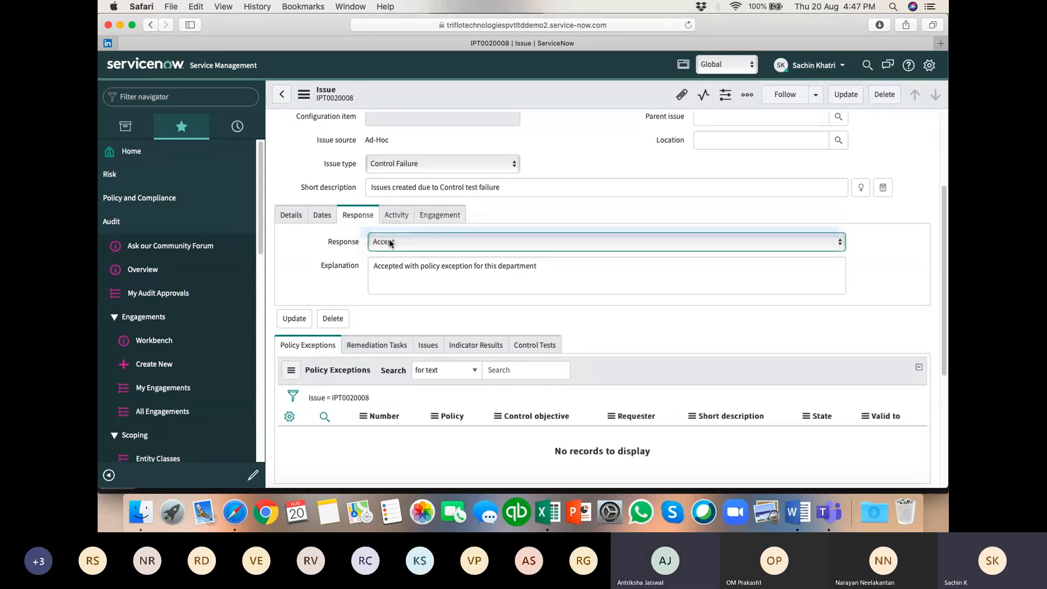
{"action": "left_click", "coordinate": [367, 347]}
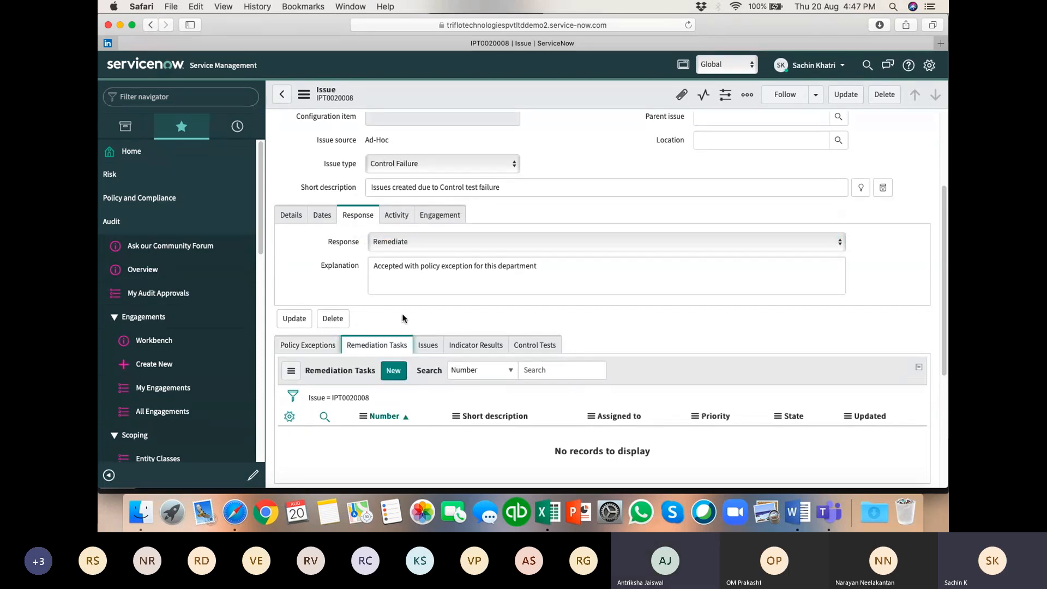
{"action": "left_click", "coordinate": [544, 265]}
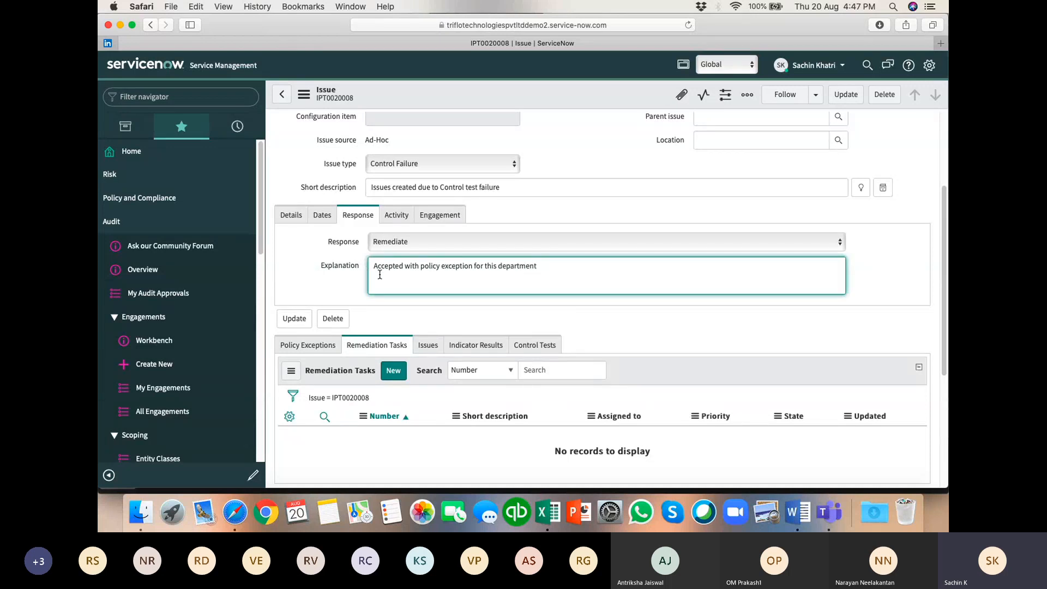
{"action": "left_click_drag", "start_coordinate": [375, 268], "coordinate": [552, 262]}
{"action": "left_click", "coordinate": [420, 310]}
{"action": "right_click", "coordinate": [546, 90]}
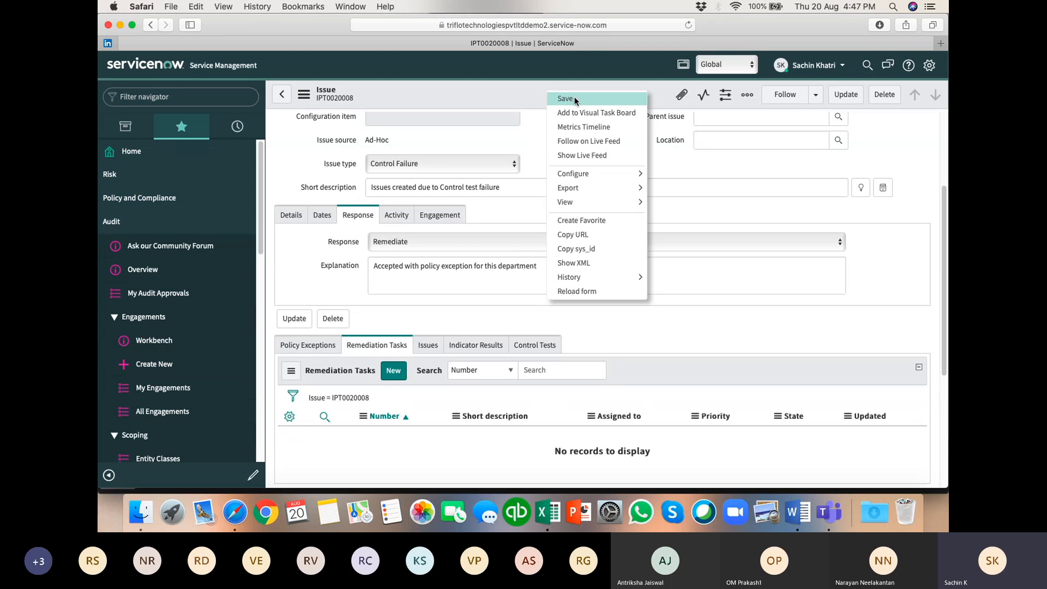
{"action": "left_click", "coordinate": [552, 97]}
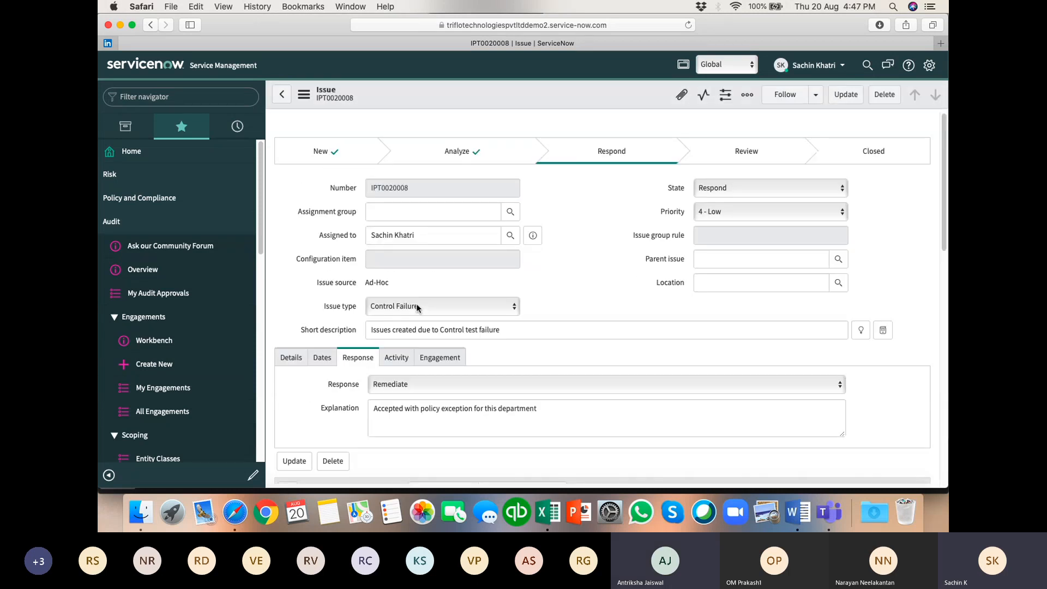
Open a blank remediation task for the issue to review its fields, and return to the issue without submitting.
{"action": "scroll", "coordinate": [863, 282], "scroll_direction": "down", "scroll_amount": 3}
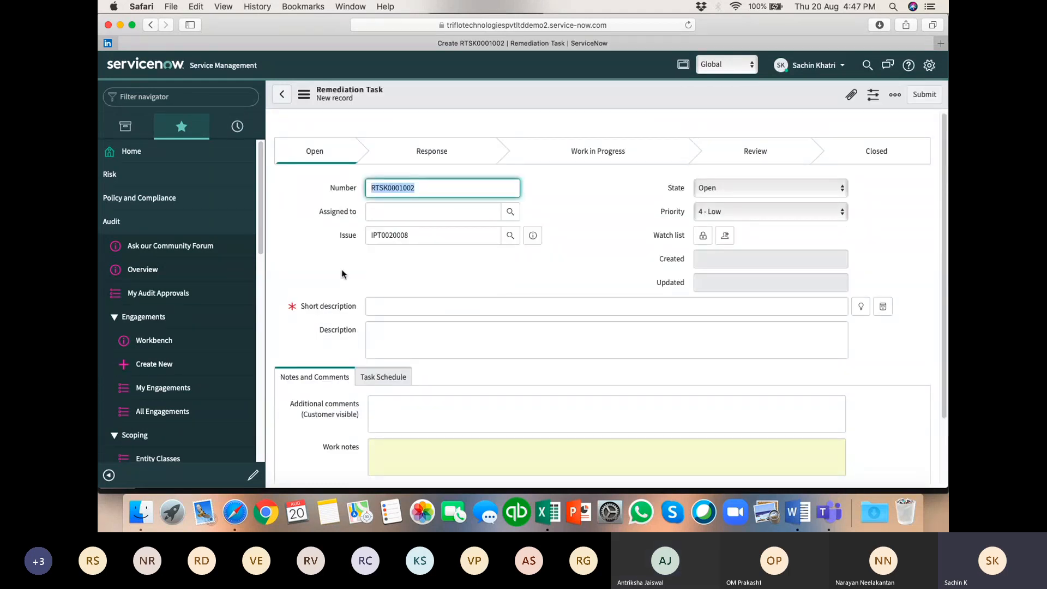
{"action": "left_click", "coordinate": [409, 304]}
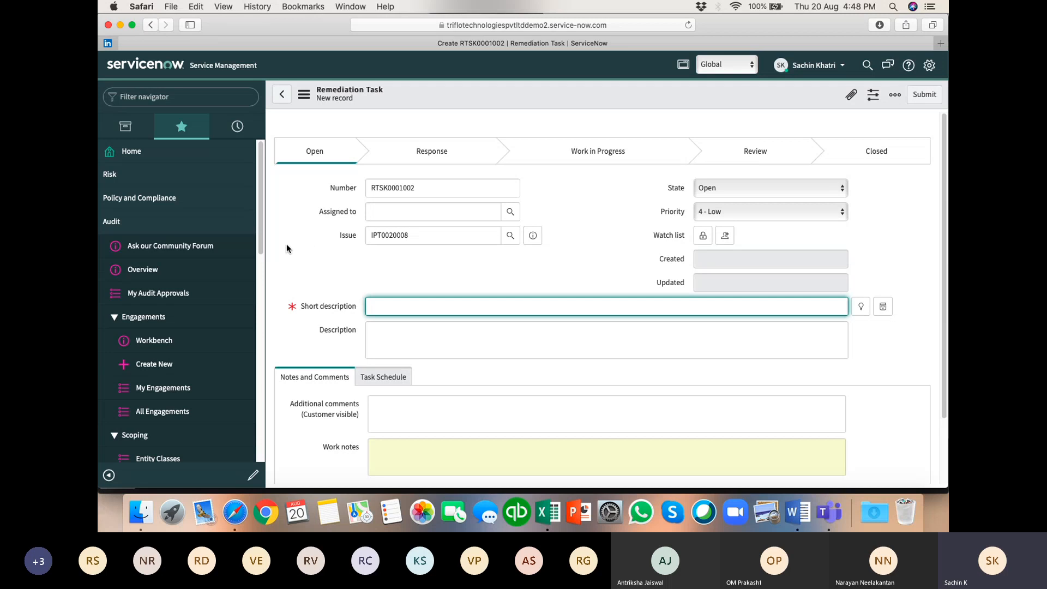
{"action": "left_click", "coordinate": [282, 96]}
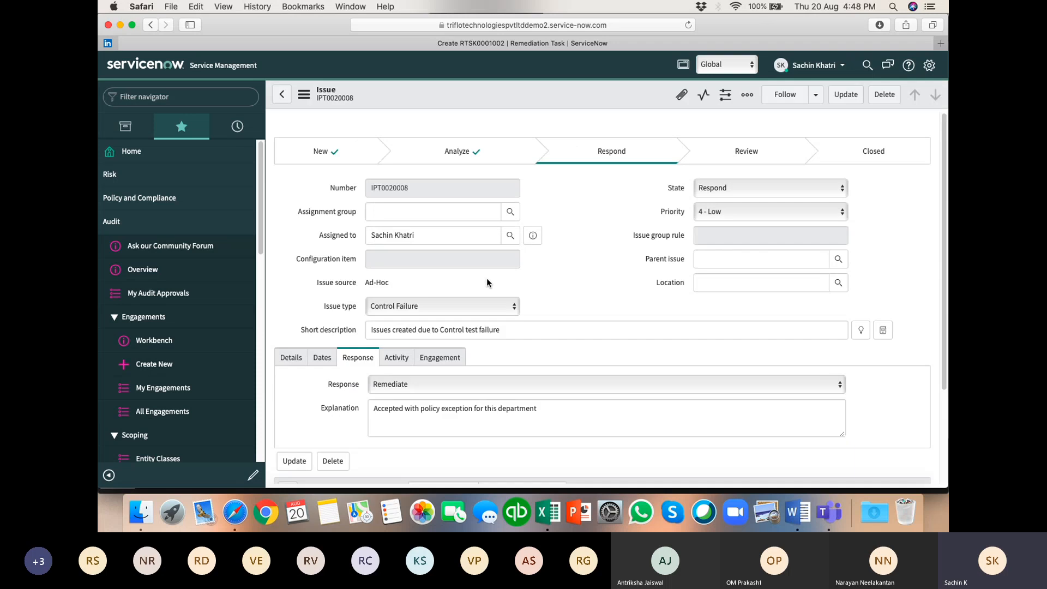
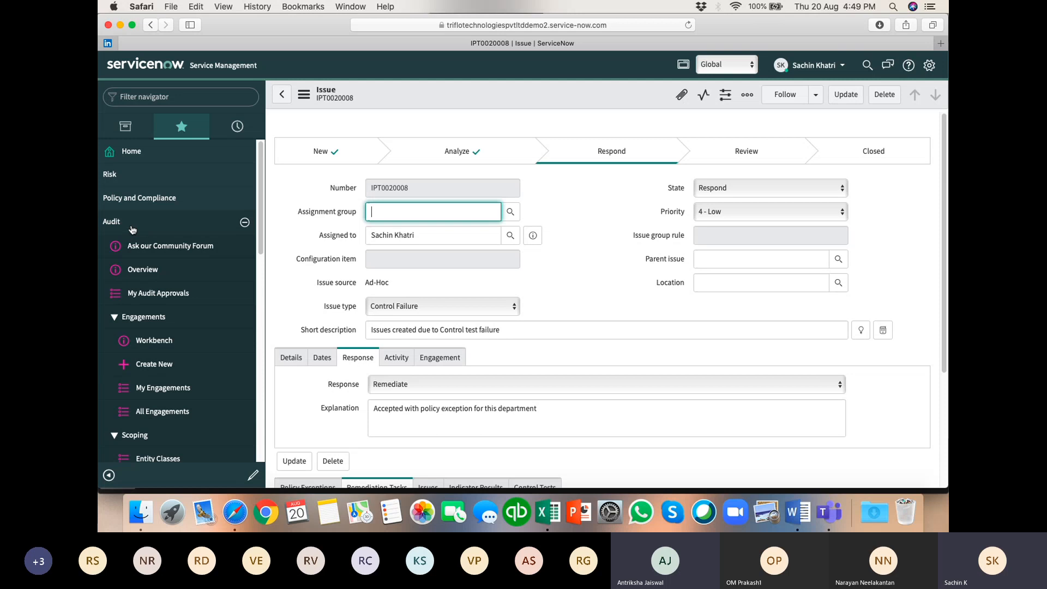
Open the "[SK4] Physical Security Ops Risk Audit" engagement from the assigned engagements and request its approval.
{"action": "left_click", "coordinate": [149, 414]}
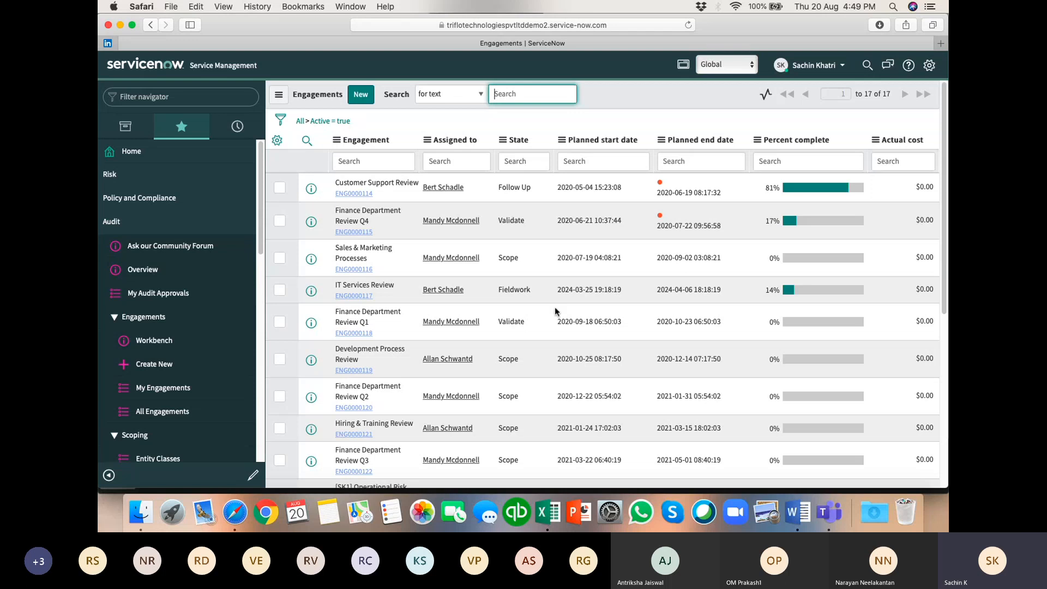
{"action": "scroll", "coordinate": [556, 311], "scroll_direction": "down", "scroll_amount": 10}
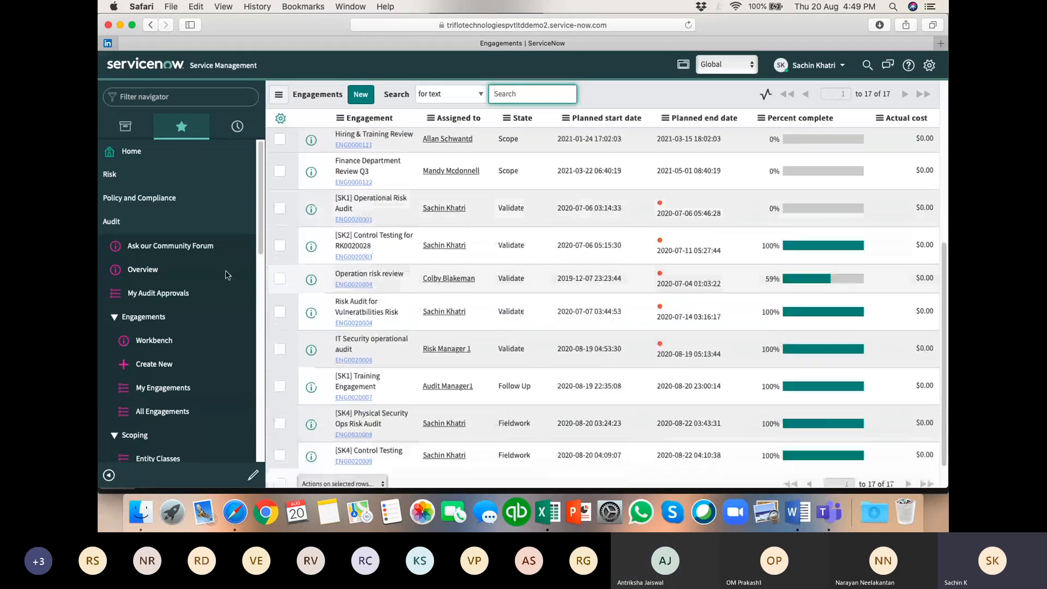
{"action": "left_click", "coordinate": [157, 388]}
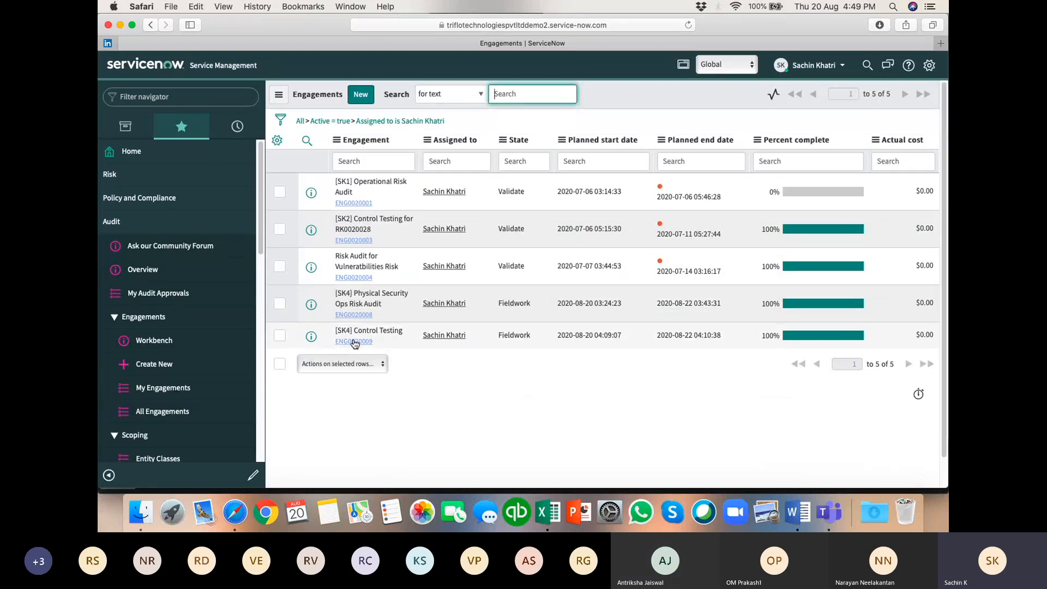
{"action": "left_click", "coordinate": [353, 314]}
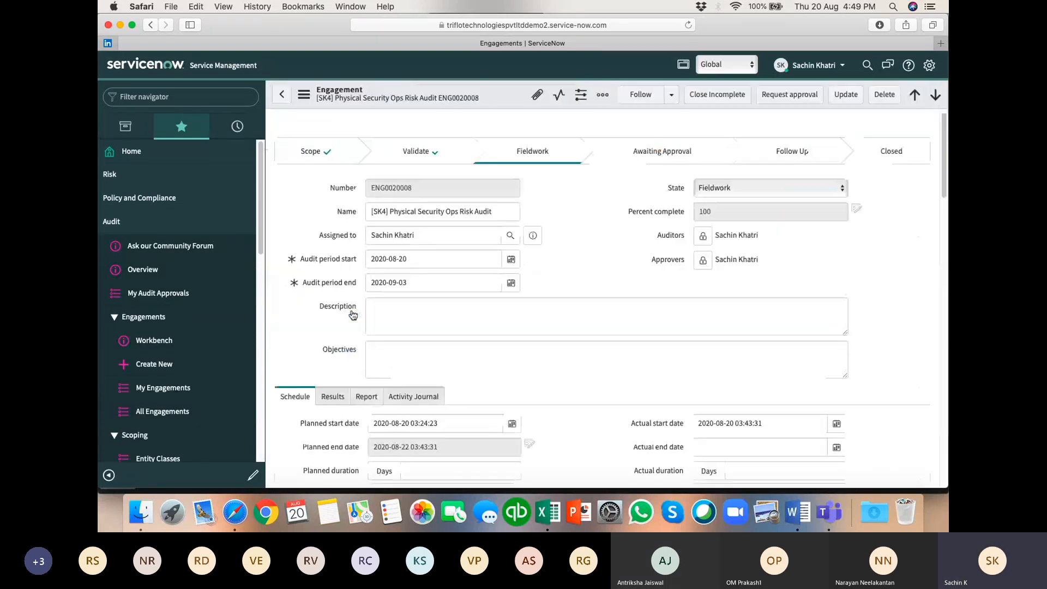
{"action": "left_click", "coordinate": [795, 95]}
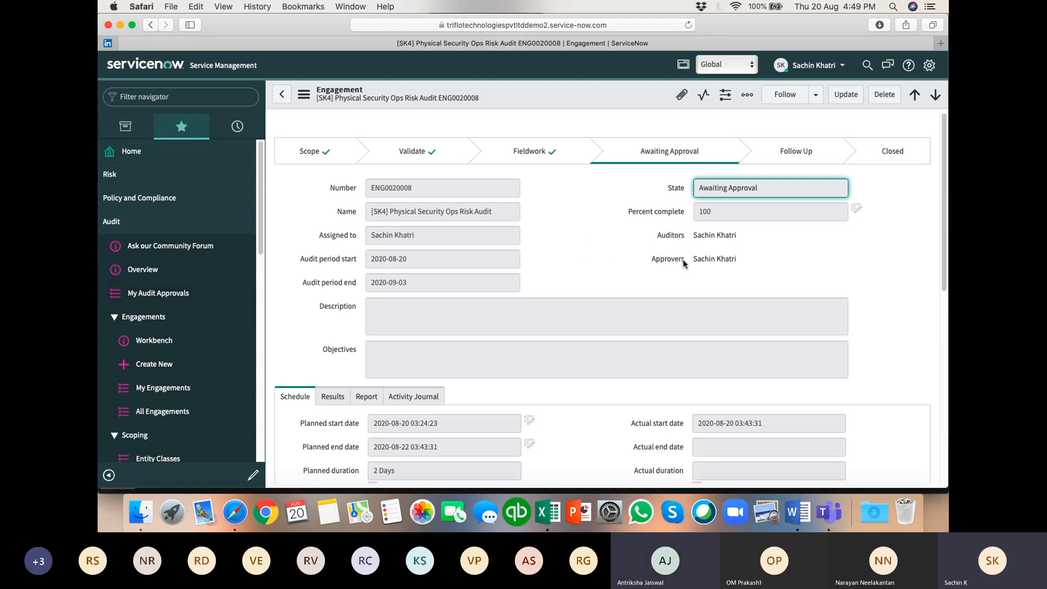
Open the requested audit approval for the Physical Security Ops engagement and review its summary.
{"action": "left_click", "coordinate": [160, 296]}
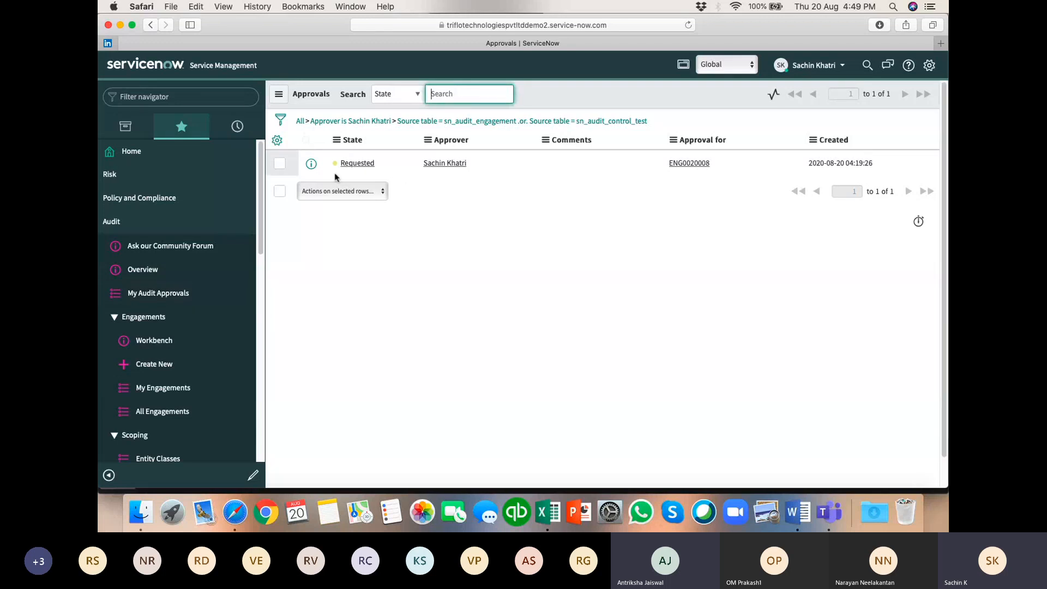
{"action": "left_click", "coordinate": [360, 165]}
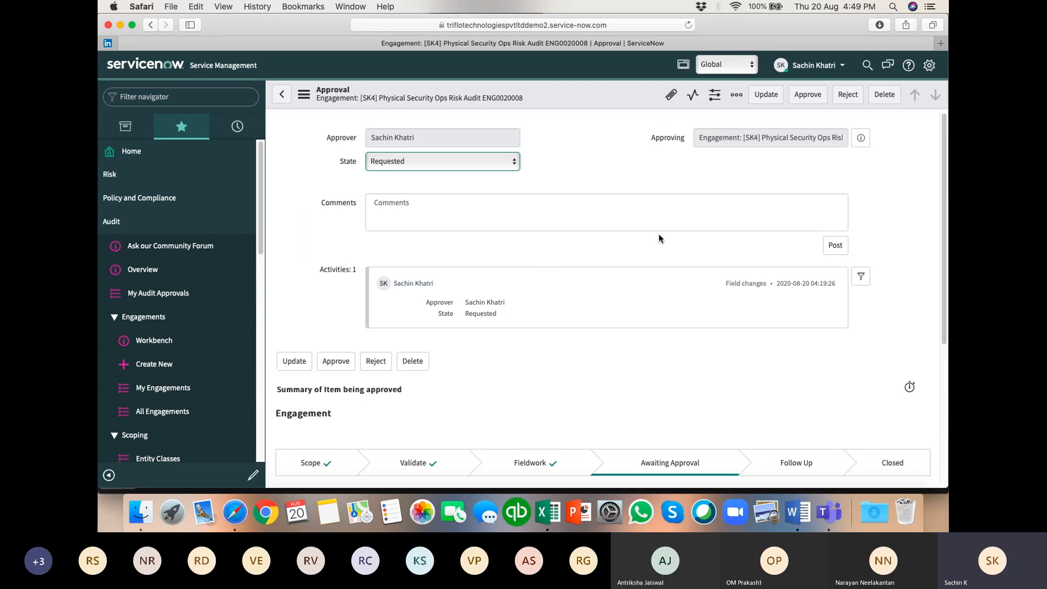
{"action": "left_click", "coordinate": [414, 214]}
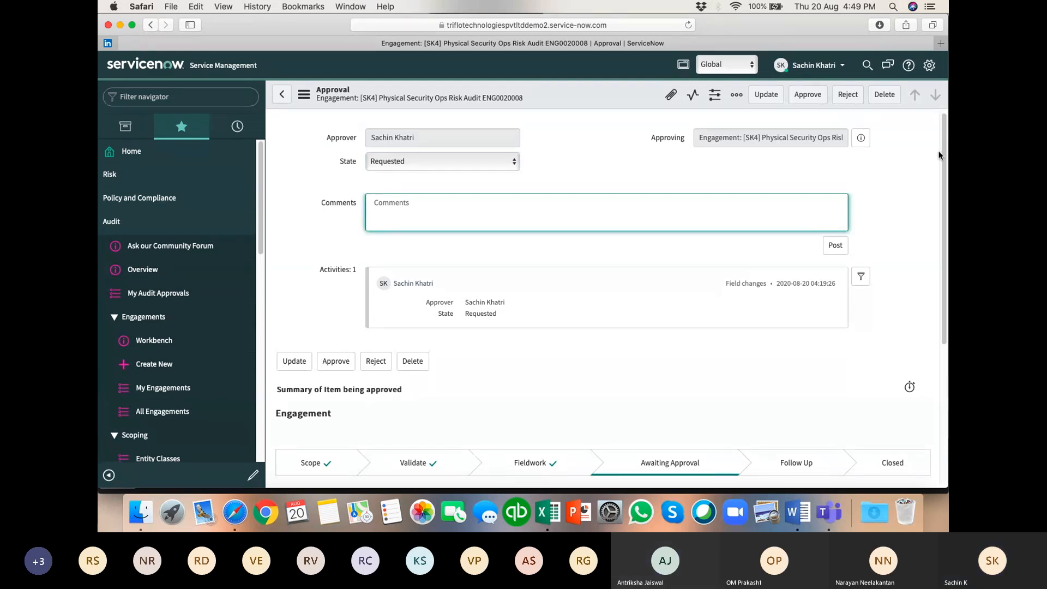
{"action": "scroll", "coordinate": [945, 329], "scroll_direction": "down", "scroll_amount": 5}
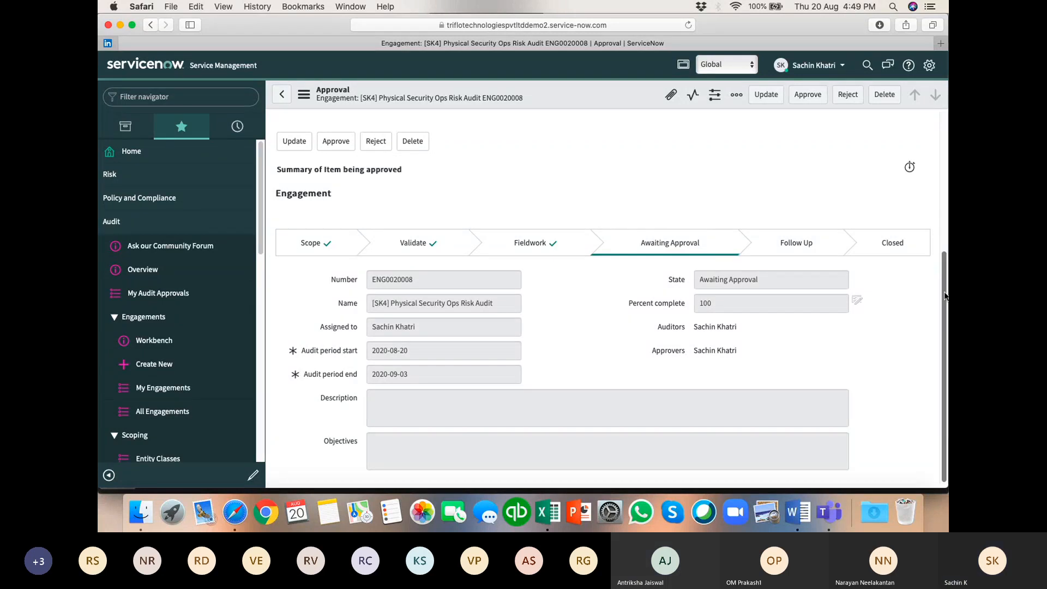
{"action": "scroll", "coordinate": [941, 279], "scroll_direction": "up", "scroll_amount": 5}
Find the system email log and filter today's messages to those sent to the approver's e-mail address.
{"action": "left_click", "coordinate": [127, 96]}
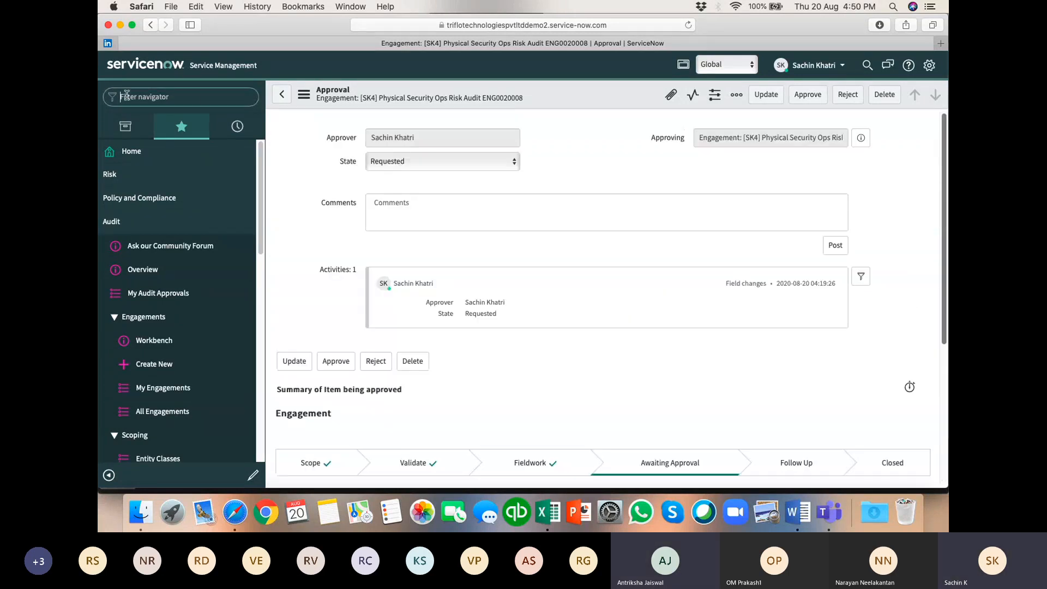
{"action": "type", "text": "en"}
{"action": "type", "text": "ail"}
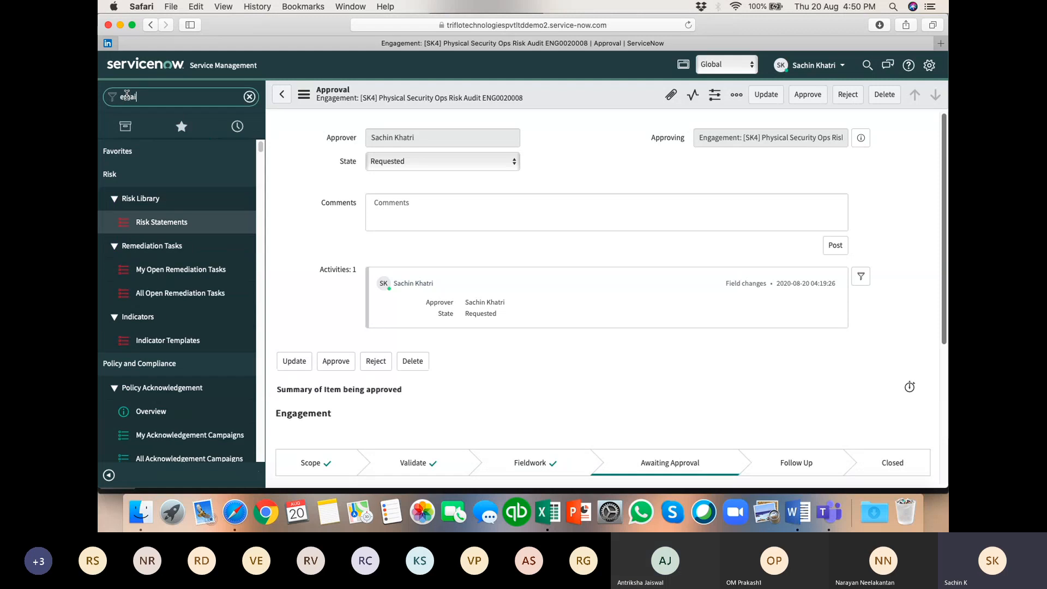
{"action": "type", "text": "s"}
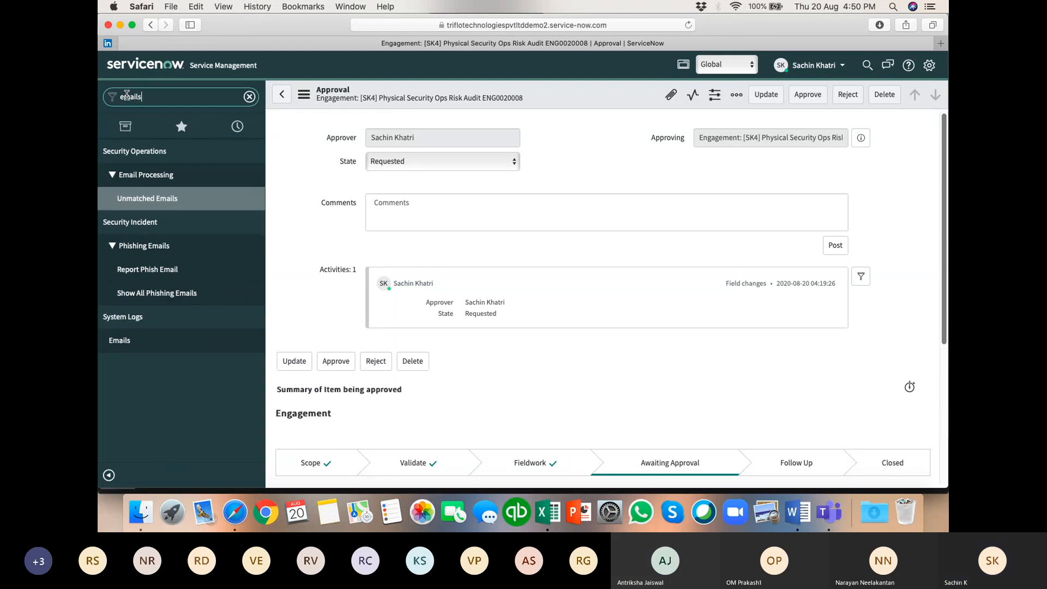
{"action": "left_click", "coordinate": [120, 341]}
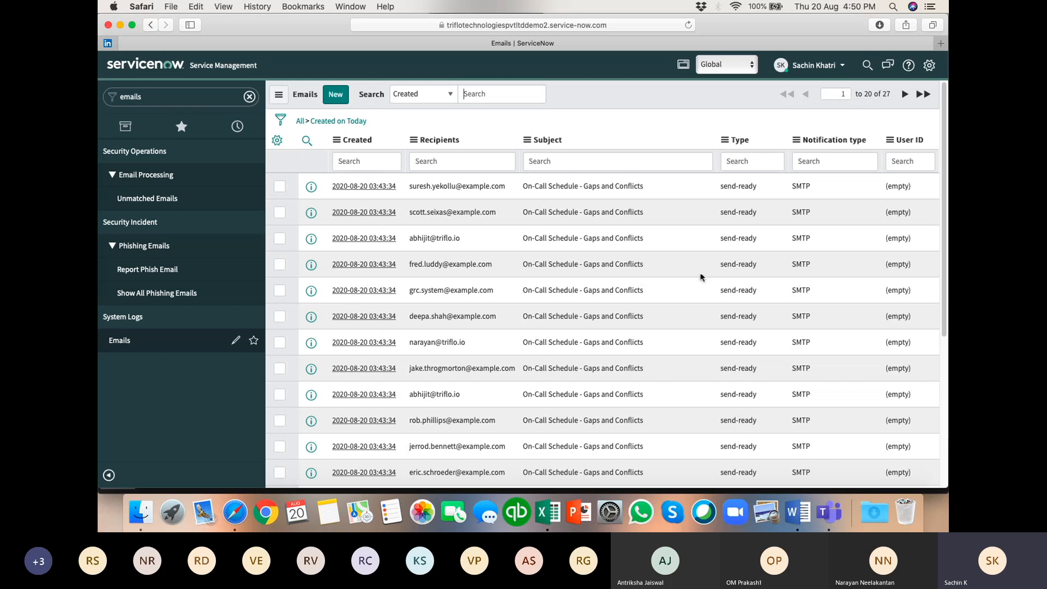
{"action": "scroll", "coordinate": [709, 331], "scroll_direction": "down", "scroll_amount": 3}
{"action": "scroll", "coordinate": [709, 331], "scroll_direction": "down", "scroll_amount": 5}
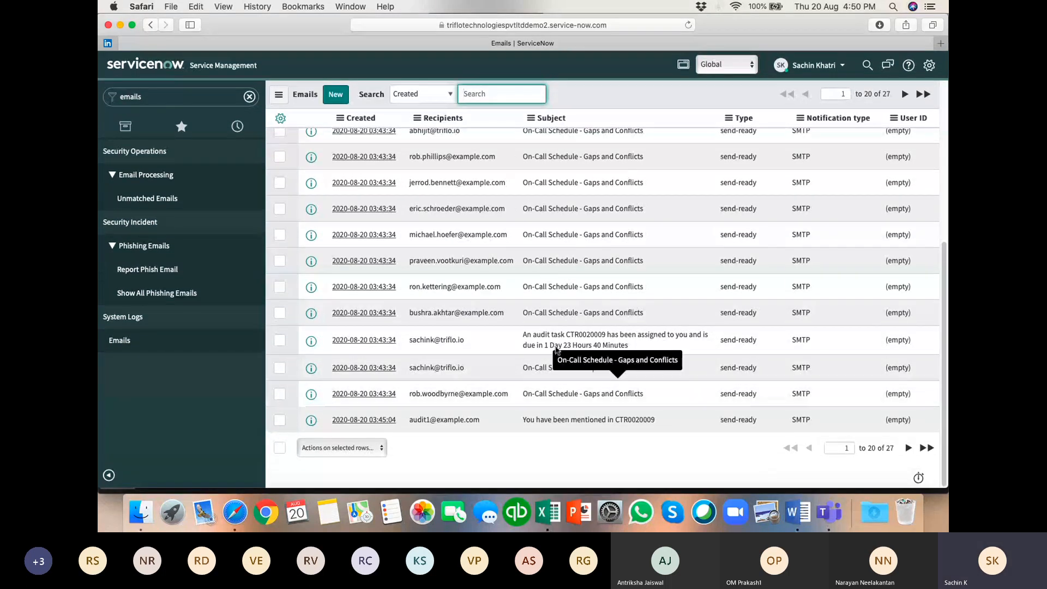
{"action": "right_click", "coordinate": [438, 342]}
{"action": "left_click", "coordinate": [448, 348]}
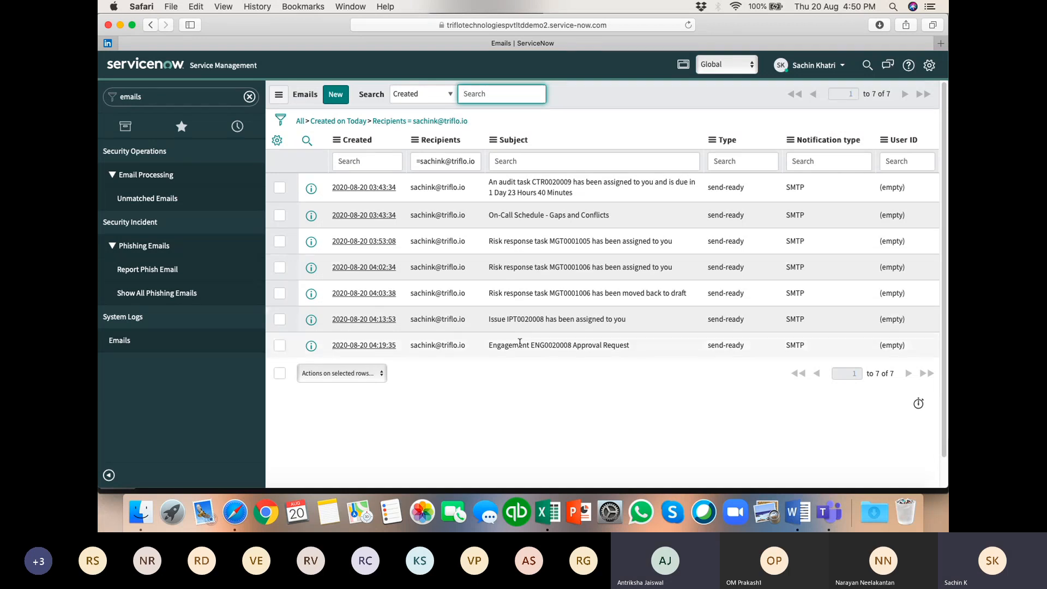
Open the "Engagement ENG0020008 Approval Request" email, preview its HTML body, and leave the record.
{"action": "left_click", "coordinate": [362, 348]}
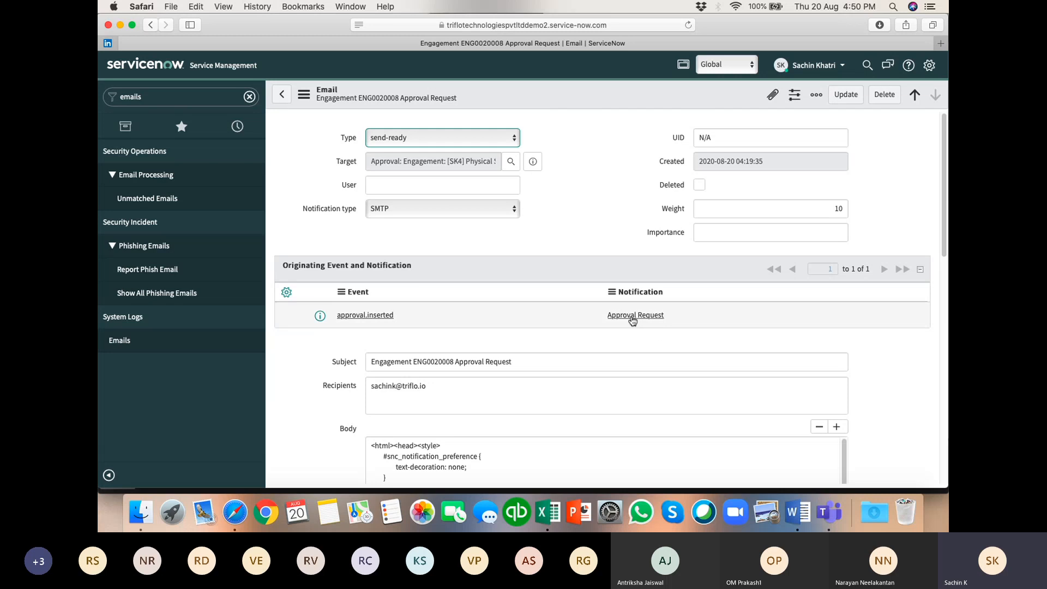
{"action": "scroll", "coordinate": [633, 321], "scroll_direction": "down", "scroll_amount": 10}
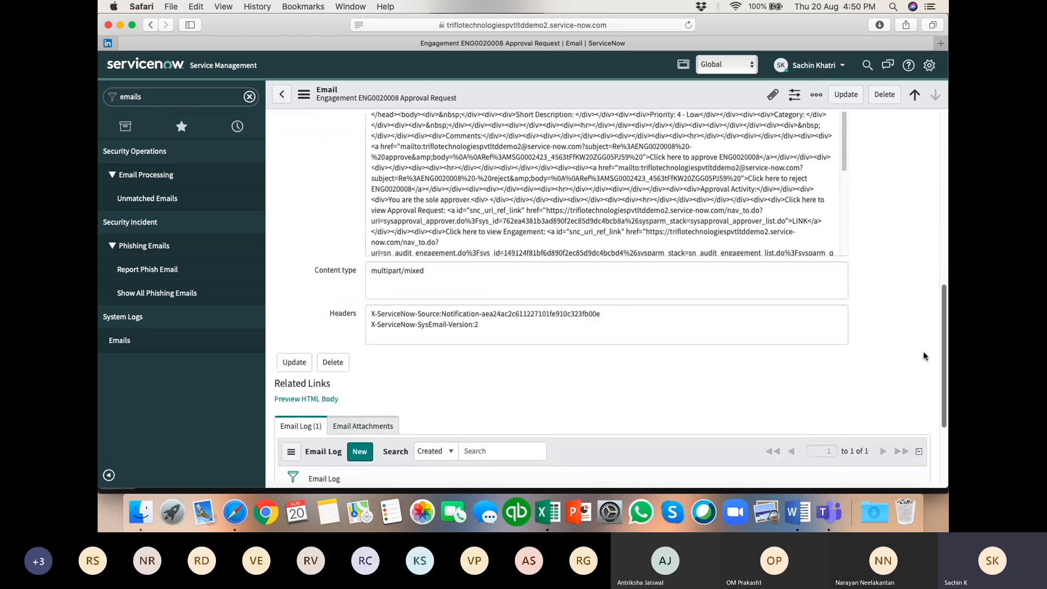
{"action": "left_click", "coordinate": [308, 401]}
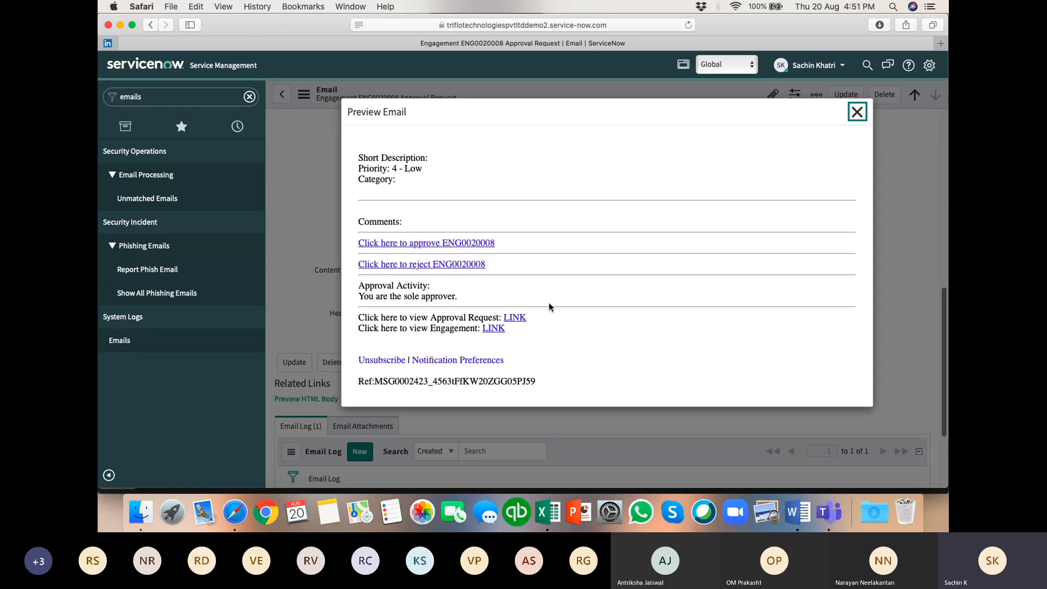
{"action": "left_click", "coordinate": [858, 112]}
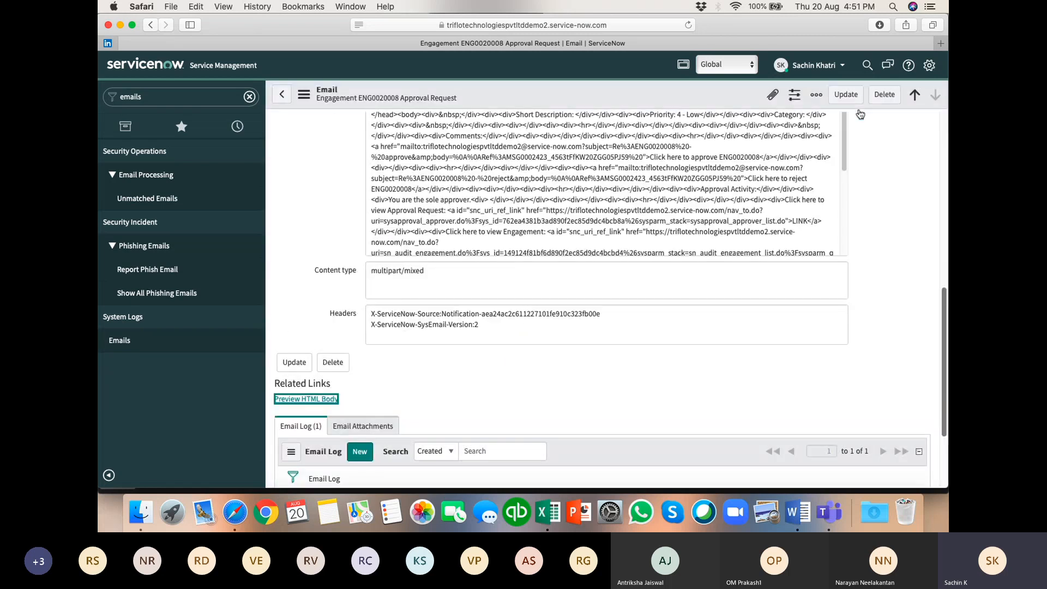
{"action": "scroll", "coordinate": [912, 186], "scroll_direction": "up", "scroll_amount": 5}
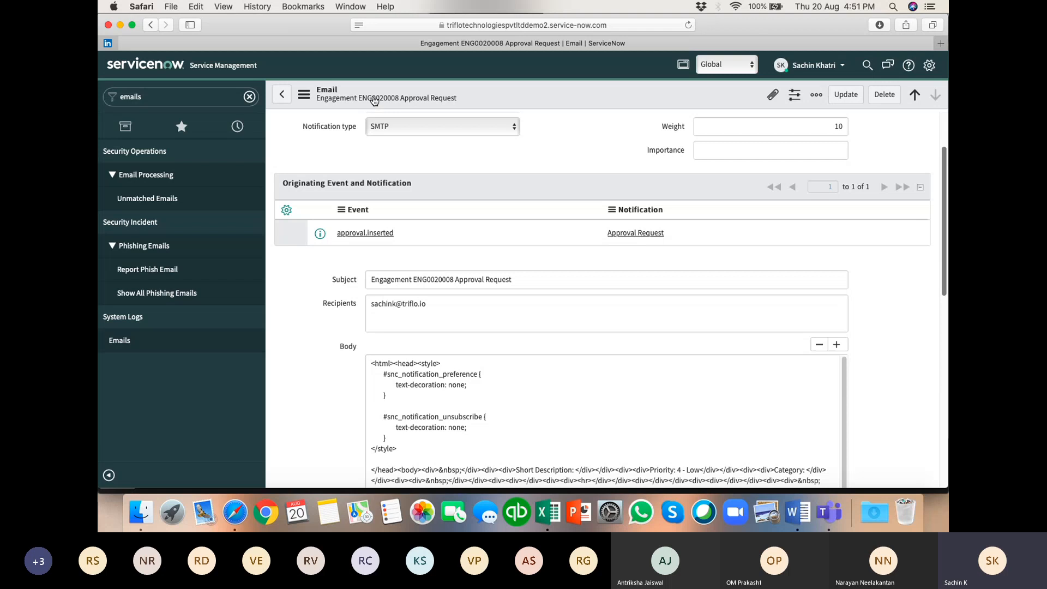
{"action": "left_click", "coordinate": [281, 94]}
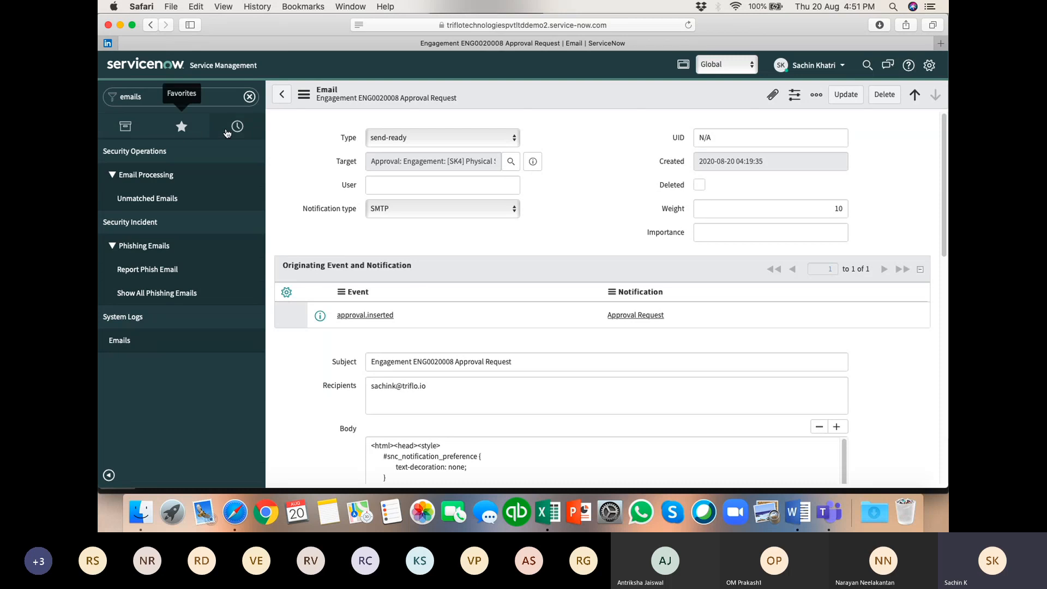
Return to the audit approvals and reopen the requested engagement approval to check its comments, activities and engagement details.
{"action": "left_click", "coordinate": [182, 126]}
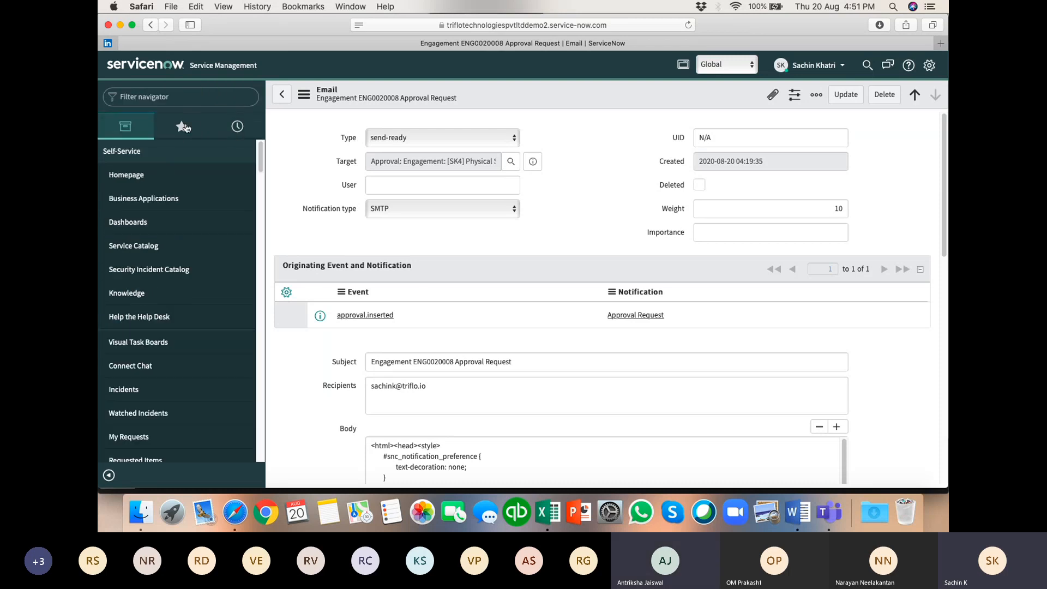
{"action": "left_click", "coordinate": [143, 293]}
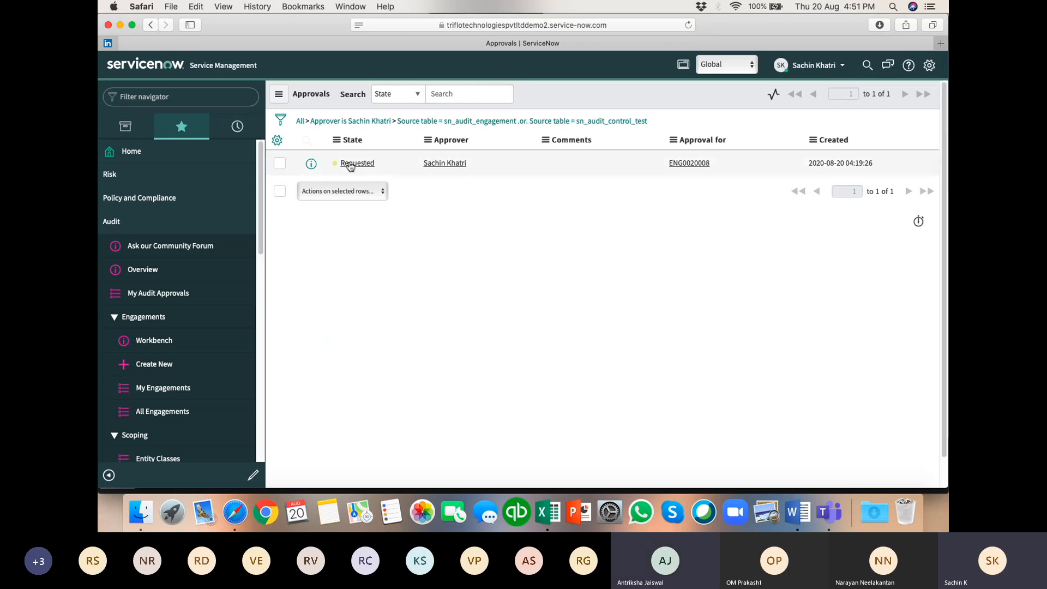
{"action": "left_click", "coordinate": [350, 163]}
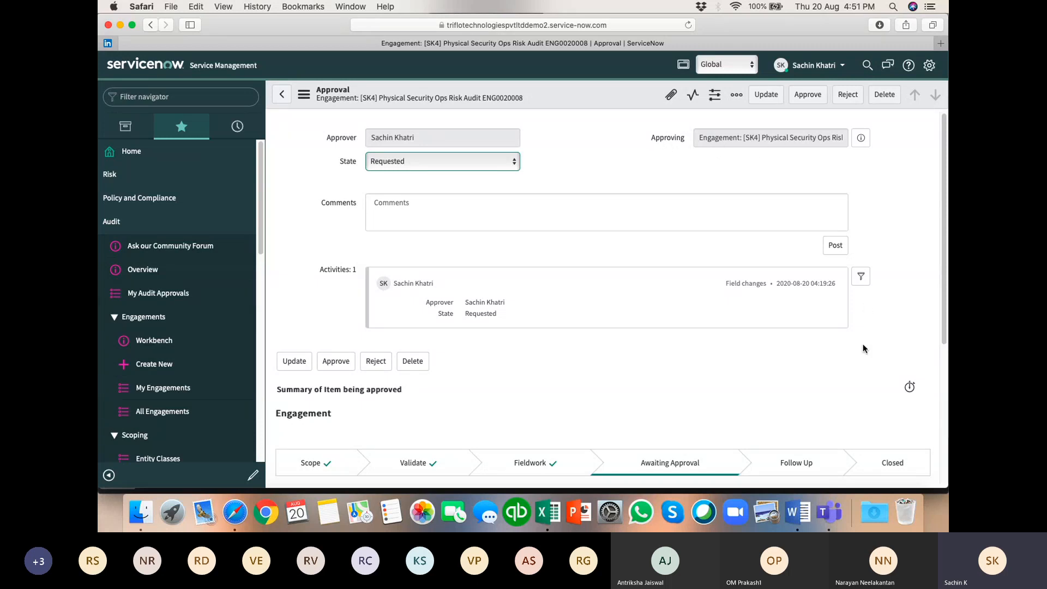
{"action": "scroll", "coordinate": [863, 344], "scroll_direction": "down", "scroll_amount": 5}
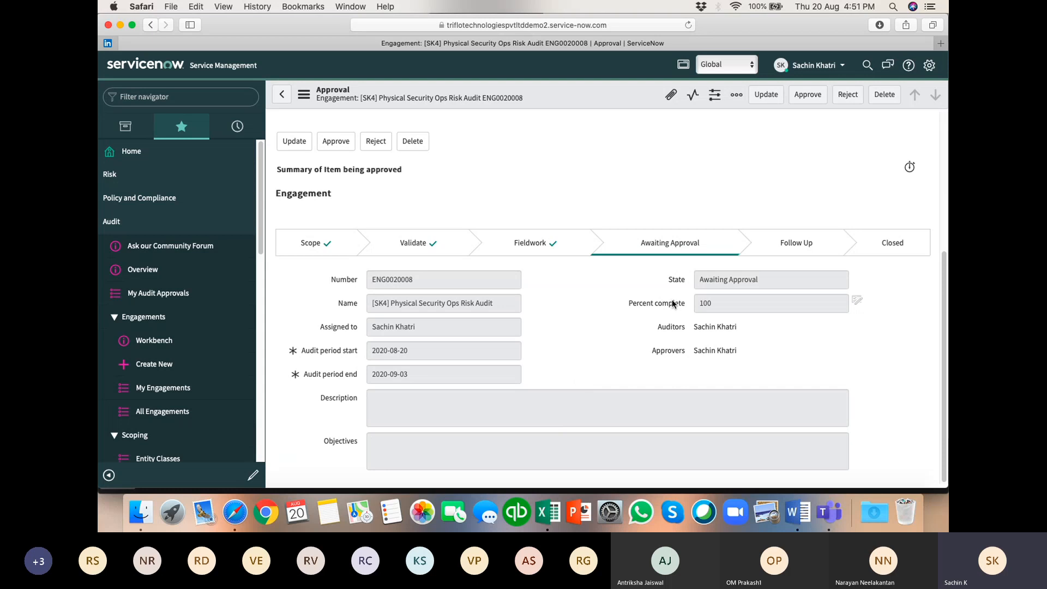
{"action": "scroll", "coordinate": [673, 304], "scroll_direction": "up", "scroll_amount": 5}
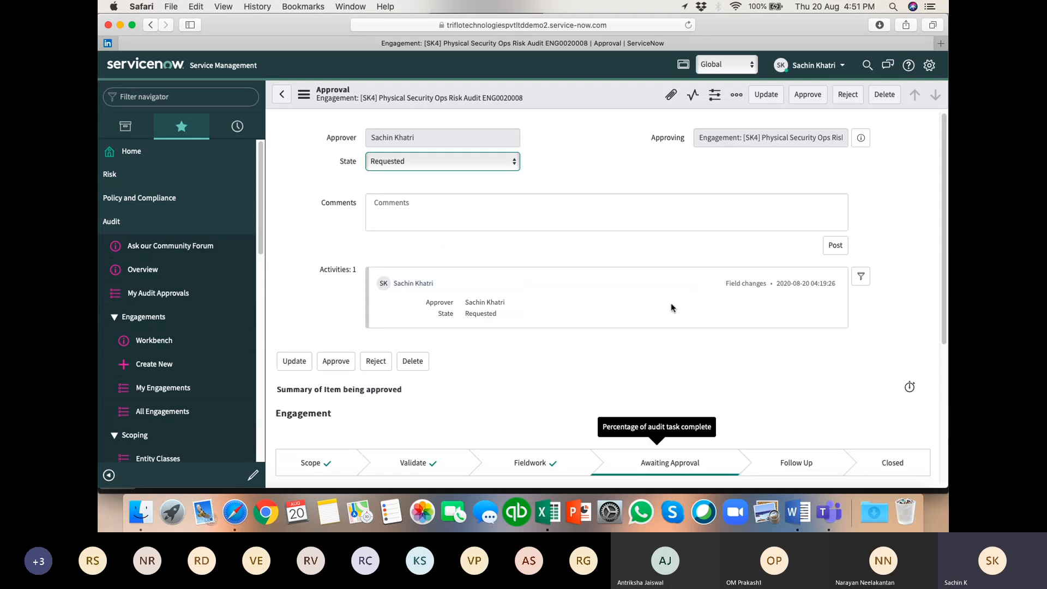
Open the engagement record behind the approval and review its activity journal, controls and audit tasks.
{"action": "left_click", "coordinate": [861, 138]}
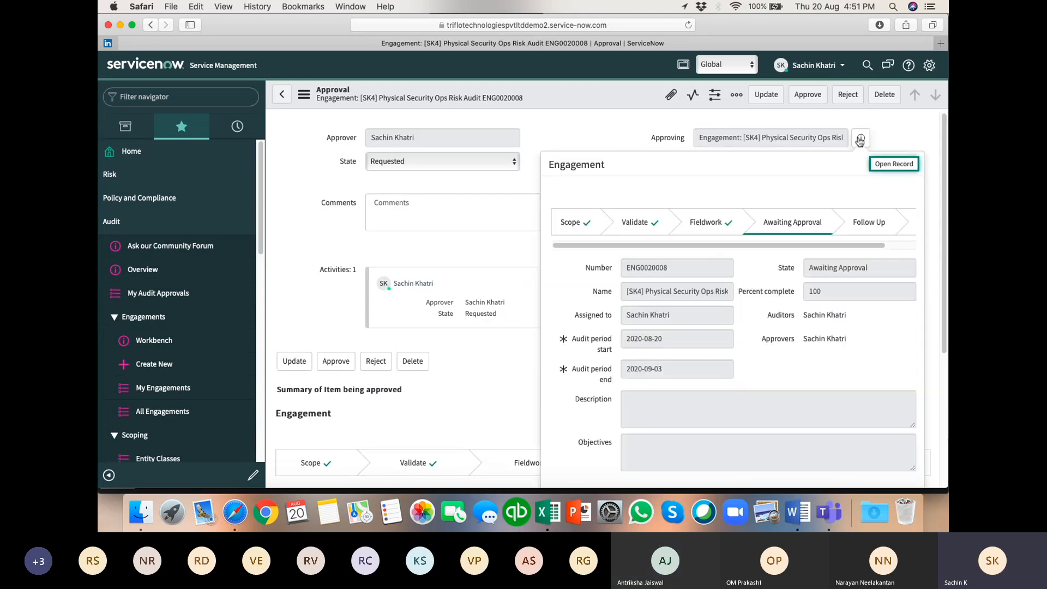
{"action": "left_click", "coordinate": [890, 167]}
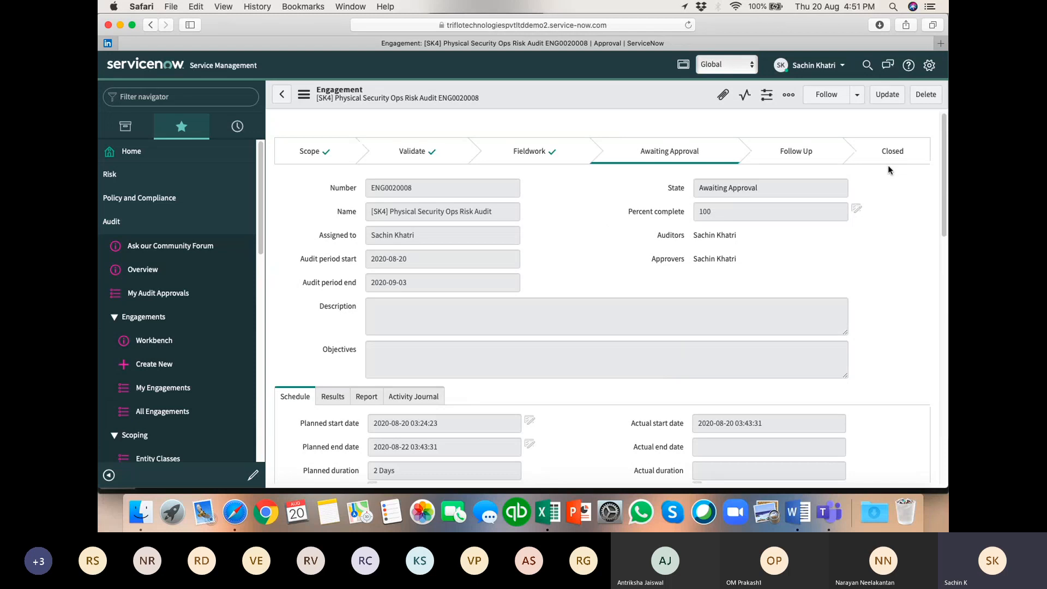
{"action": "left_click", "coordinate": [405, 388]}
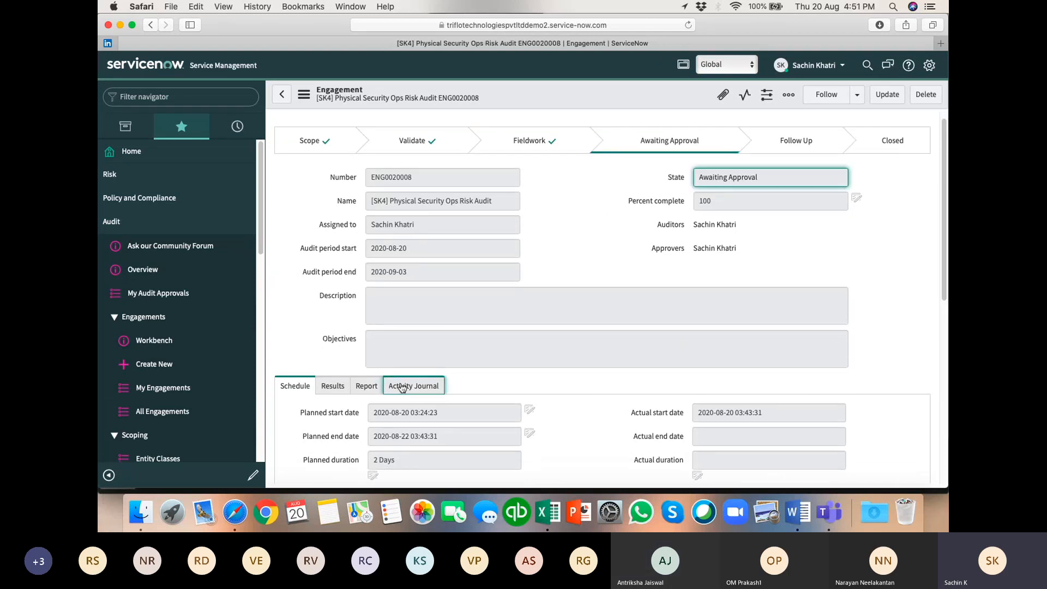
{"action": "scroll", "coordinate": [458, 280], "scroll_direction": "down", "scroll_amount": 10}
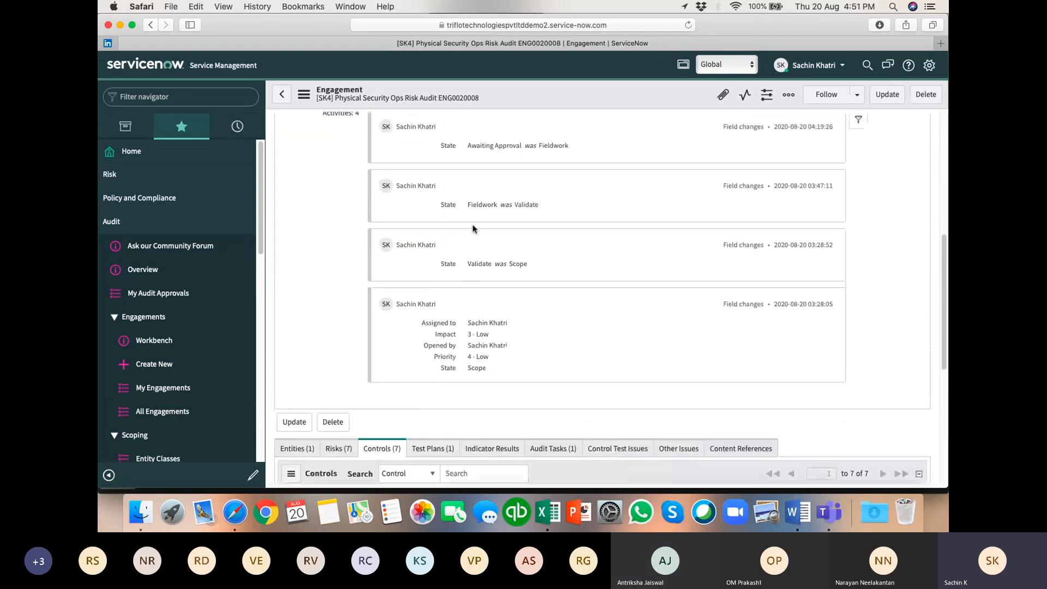
{"action": "scroll", "coordinate": [476, 258], "scroll_direction": "down", "scroll_amount": 5}
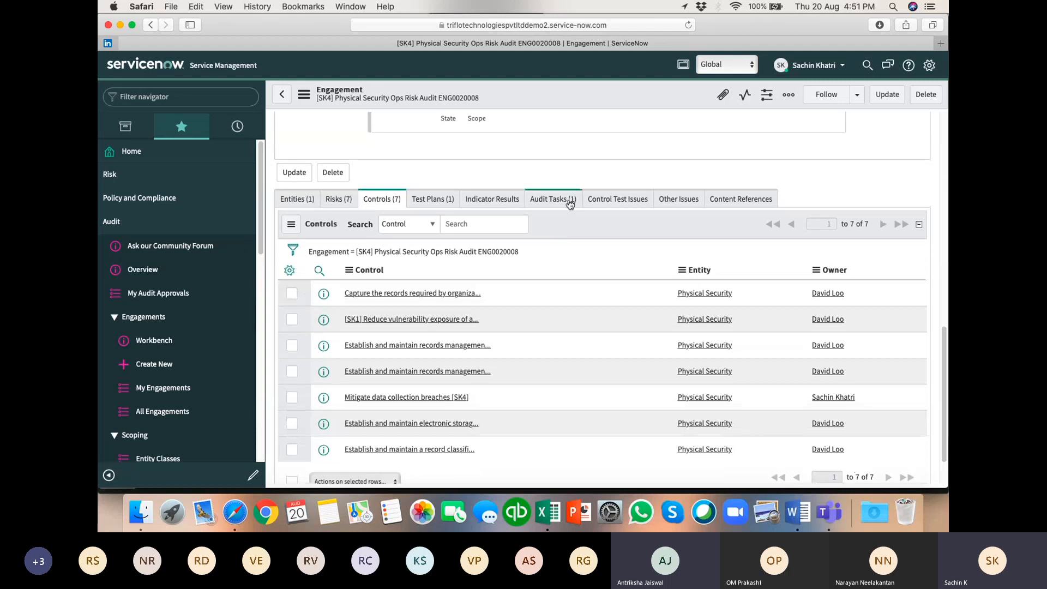
{"action": "left_click", "coordinate": [568, 202]}
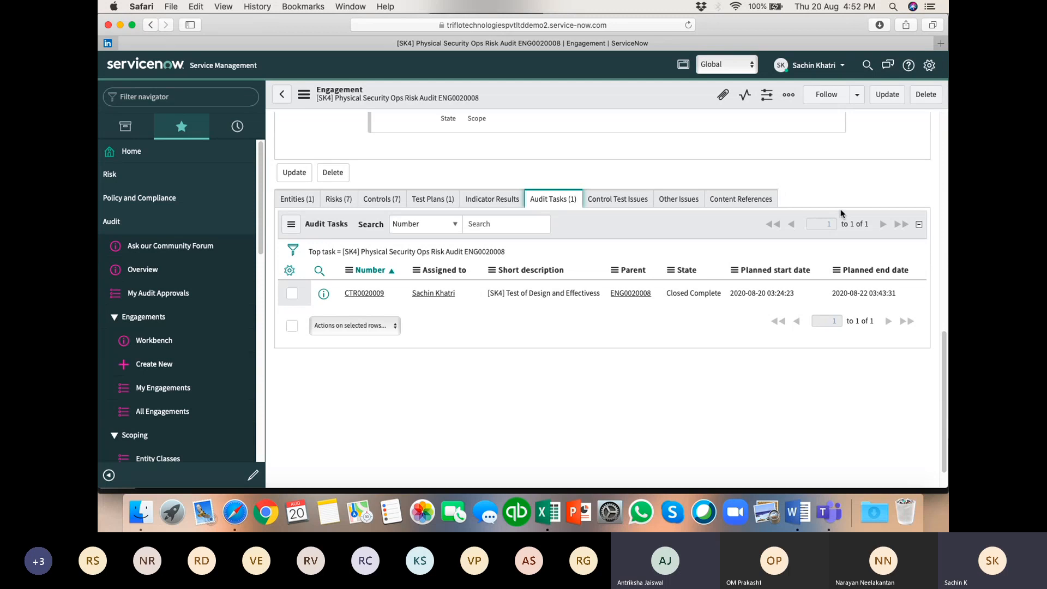
Attach the file sys_user.xlsx from Downloads to the Physical Security Ops engagement.
{"action": "scroll", "coordinate": [834, 196], "scroll_direction": "up", "scroll_amount": 10}
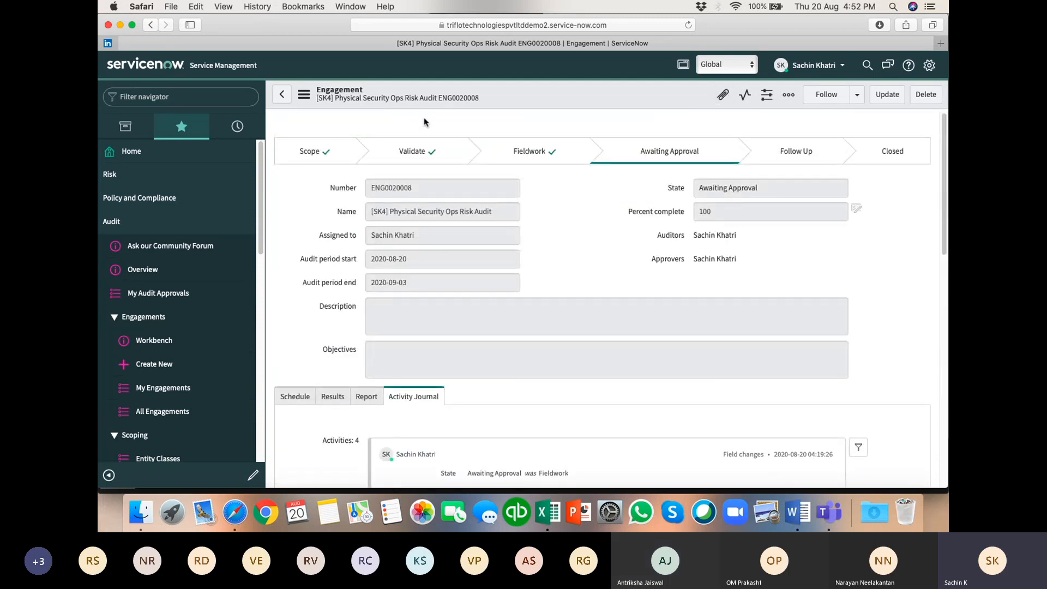
{"action": "left_click", "coordinate": [723, 98]}
{"action": "left_click", "coordinate": [722, 97]}
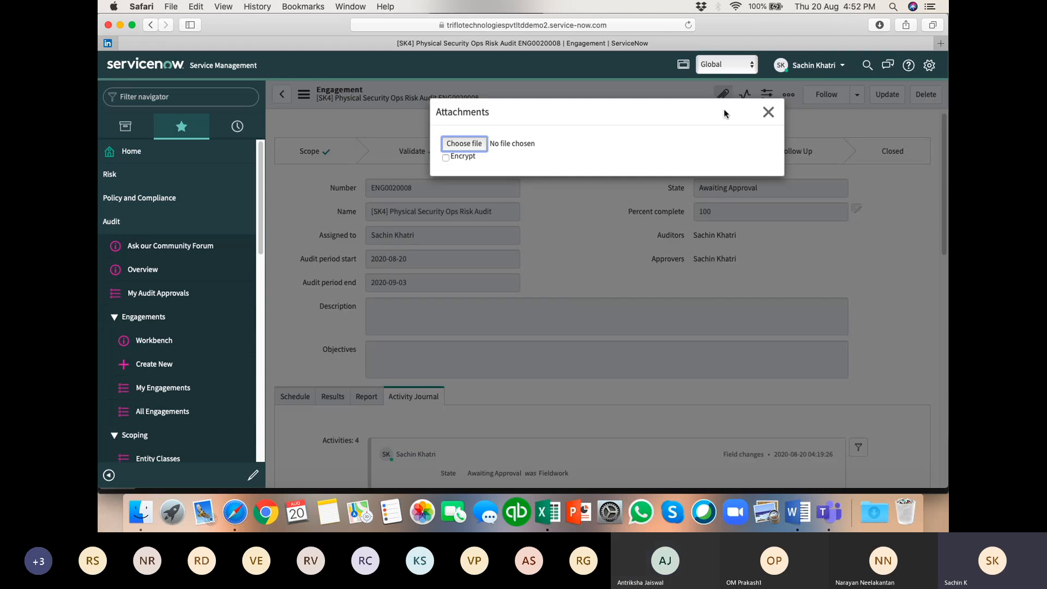
{"action": "left_click", "coordinate": [465, 144]}
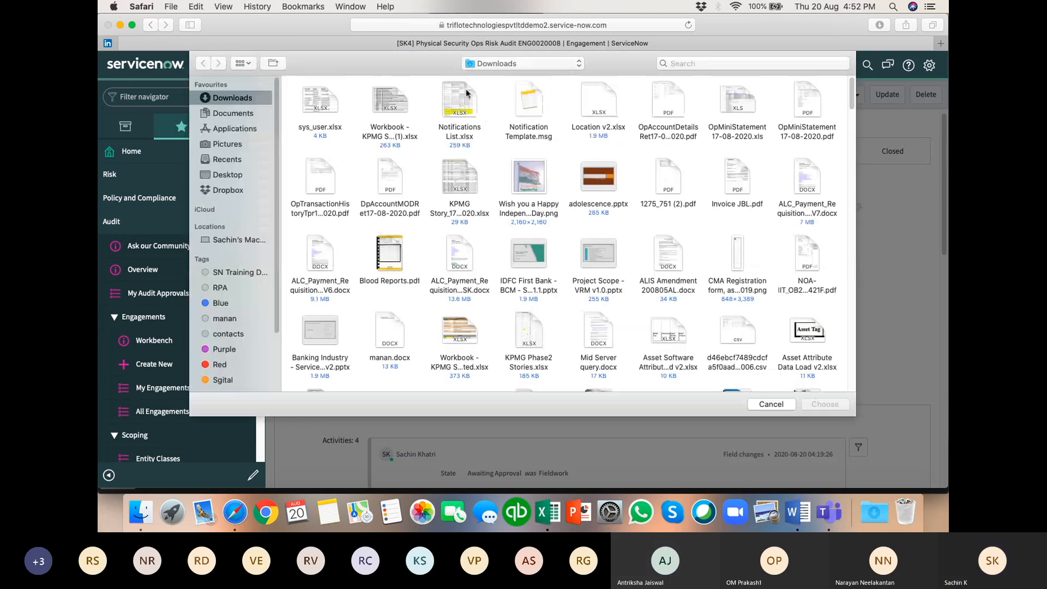
{"action": "left_click", "coordinate": [320, 103]}
{"action": "left_click", "coordinate": [825, 404]}
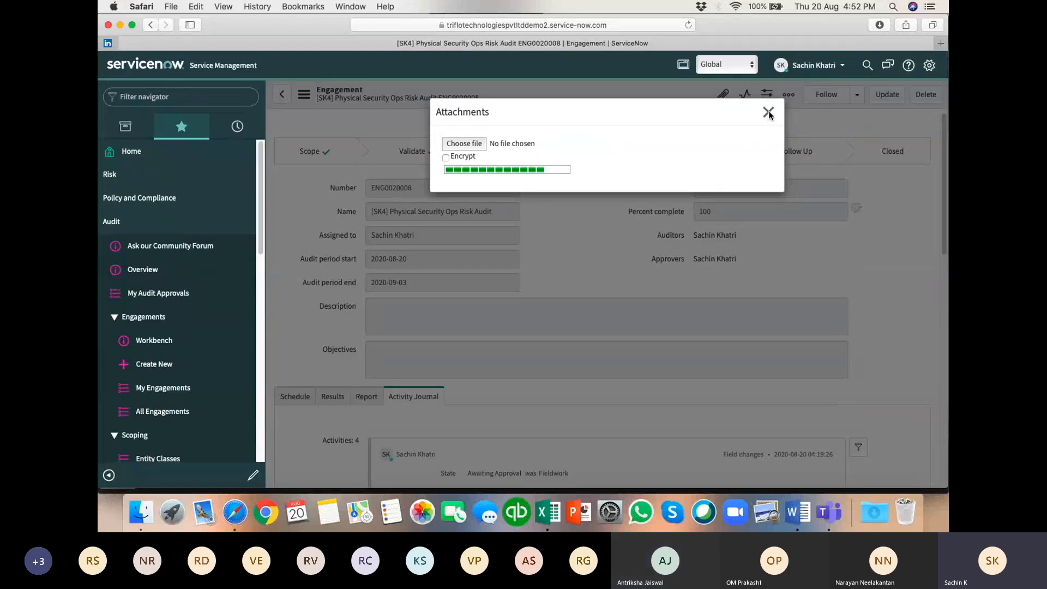
{"action": "left_click", "coordinate": [768, 113]}
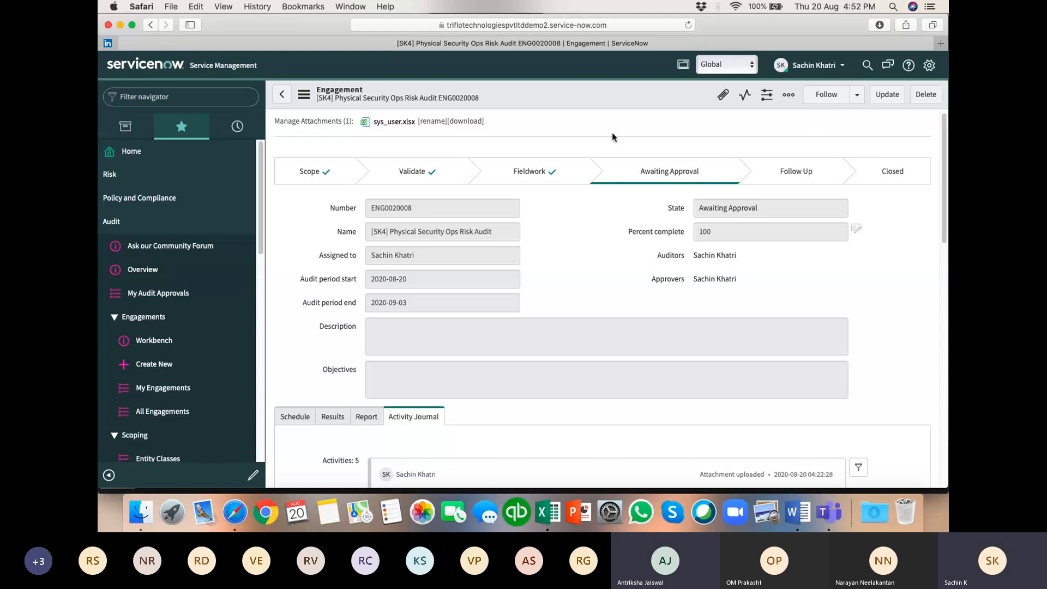
Review the engagement's audit tasks and activity journal, then examine its result, opinion and report fields.
{"action": "scroll", "coordinate": [865, 328], "scroll_direction": "down", "scroll_amount": 10}
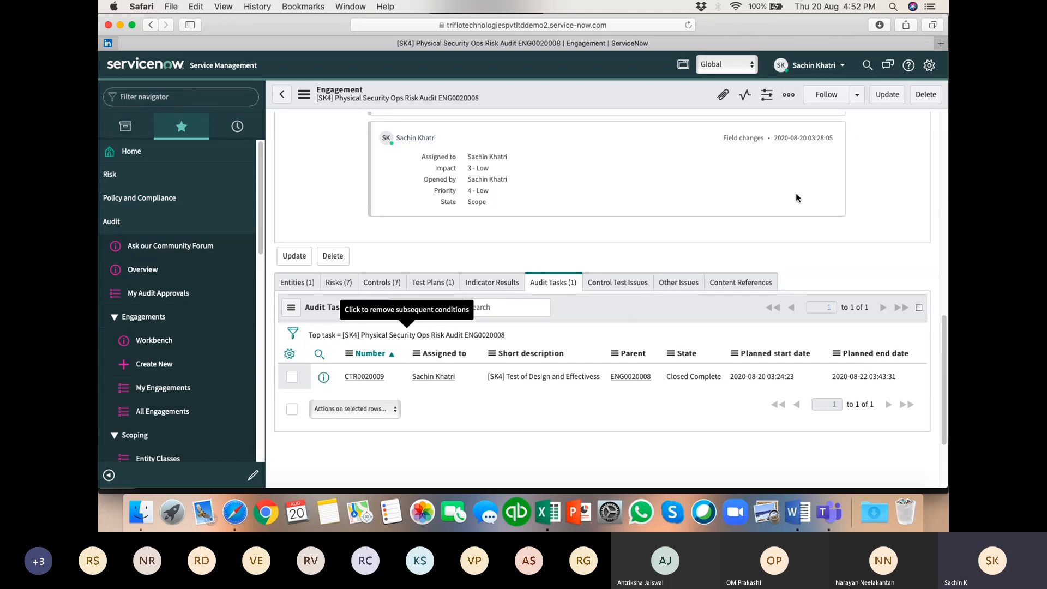
{"action": "left_click", "coordinate": [945, 132]}
{"action": "left_click", "coordinate": [946, 131]}
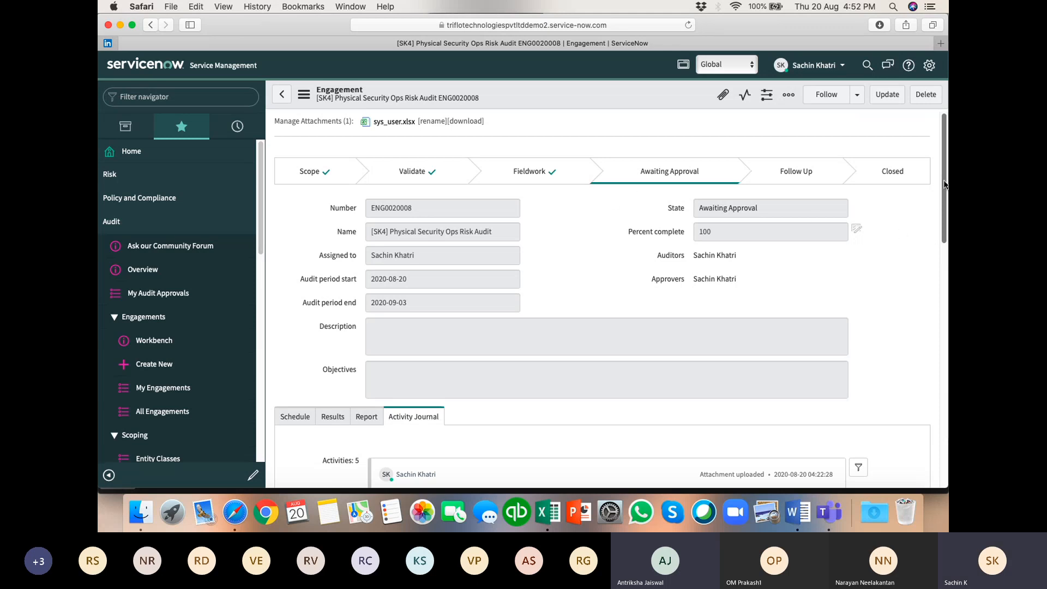
{"action": "left_click_drag", "start_coordinate": [945, 184], "coordinate": [948, 261]}
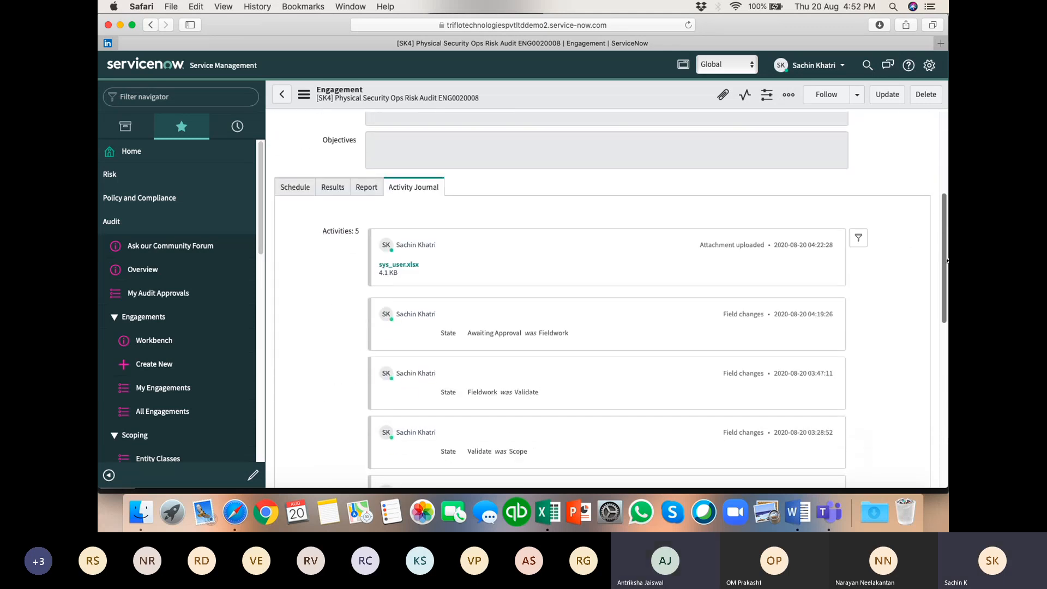
{"action": "left_click", "coordinate": [364, 194]}
{"action": "left_click", "coordinate": [329, 192]}
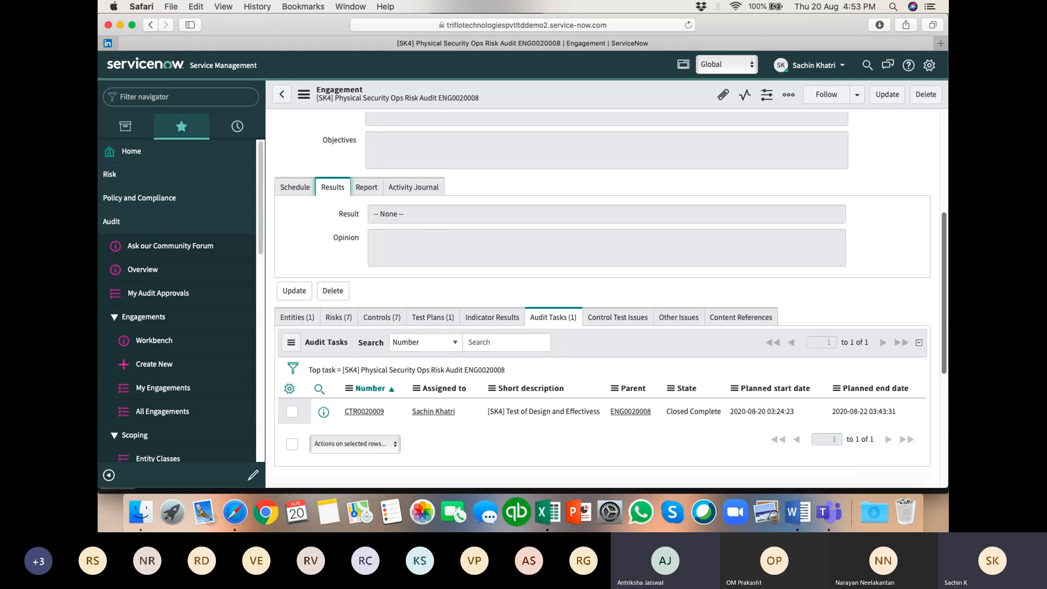
{"action": "scroll", "coordinate": [692, 173], "scroll_direction": "up", "scroll_amount": 5}
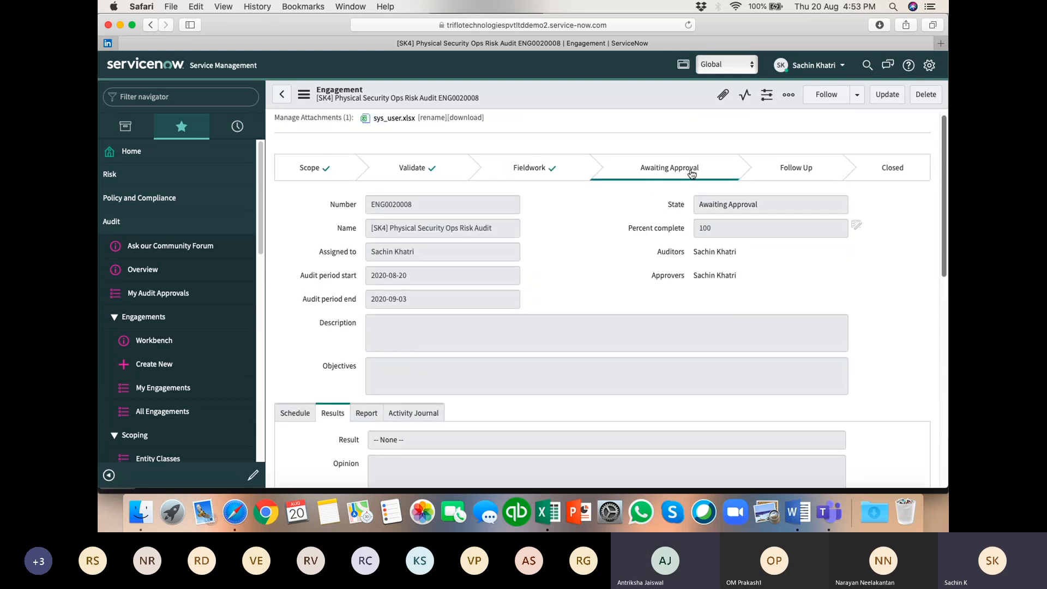
{"action": "scroll", "coordinate": [939, 246], "scroll_direction": "down", "scroll_amount": 5}
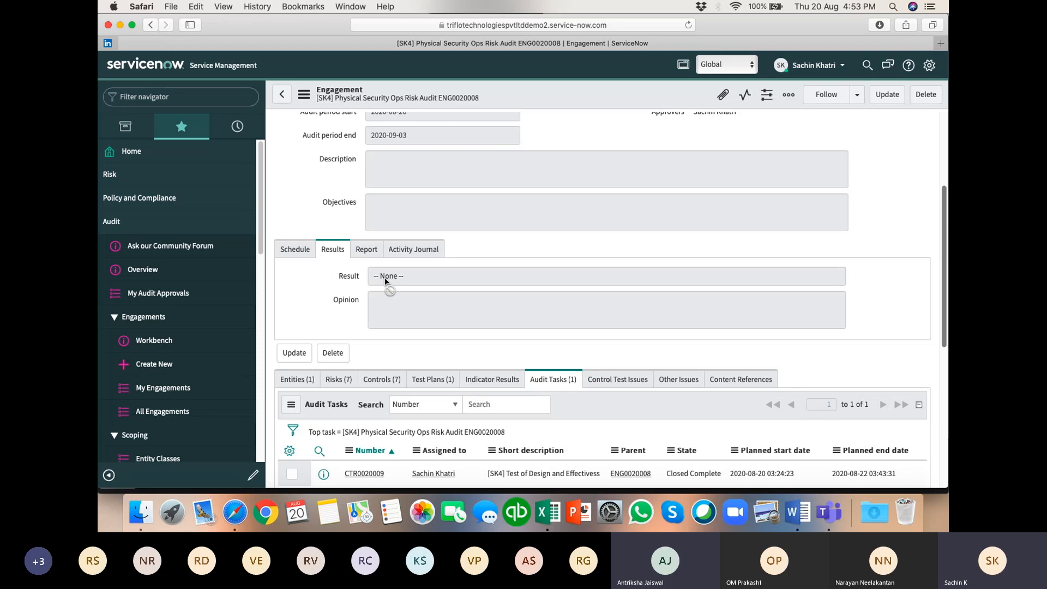
{"action": "left_click", "coordinate": [361, 256]}
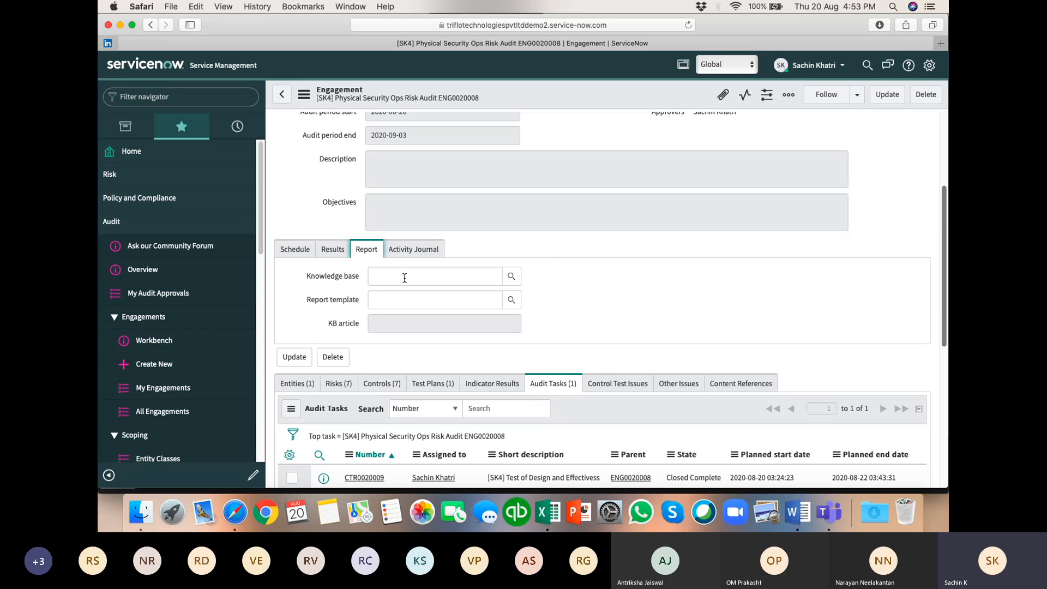
Open the self-service knowledge page and view the articles in the Audit knowledge base.
{"action": "left_click", "coordinate": [114, 222]}
{"action": "left_click", "coordinate": [128, 136]}
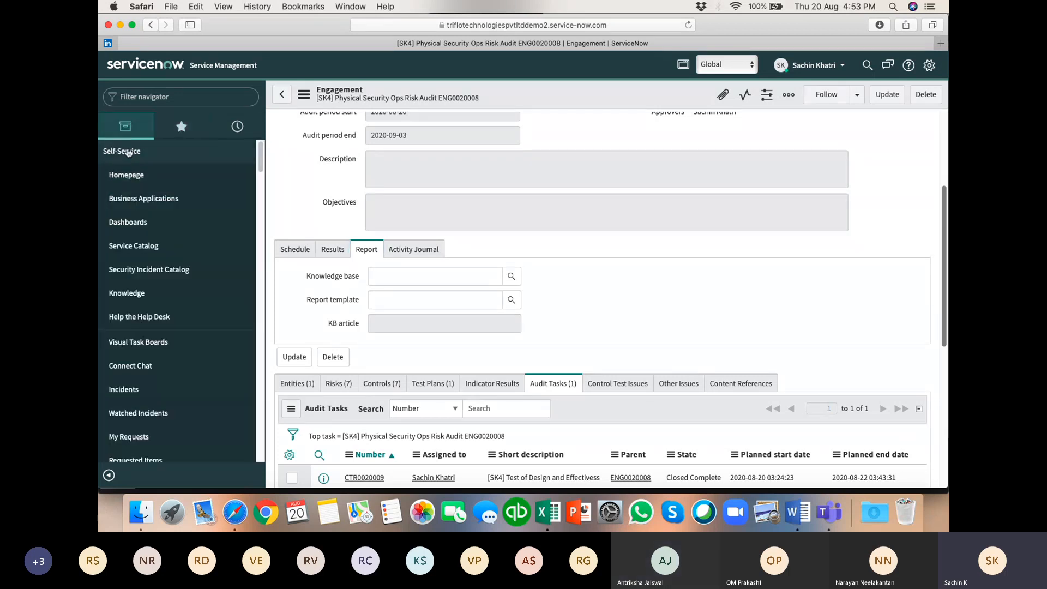
{"action": "left_click", "coordinate": [126, 294]}
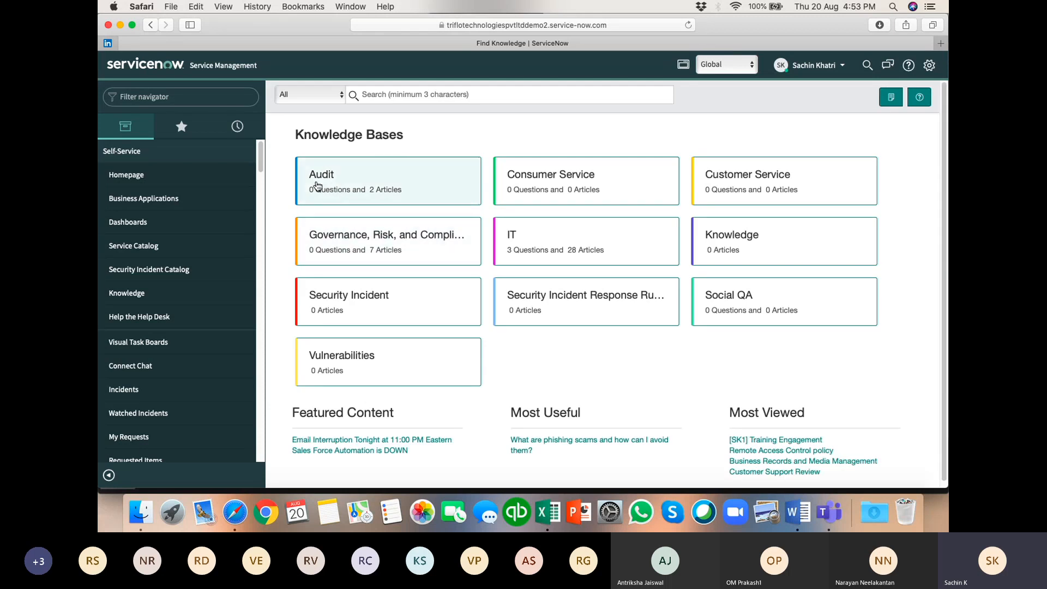
{"action": "left_click", "coordinate": [343, 189]}
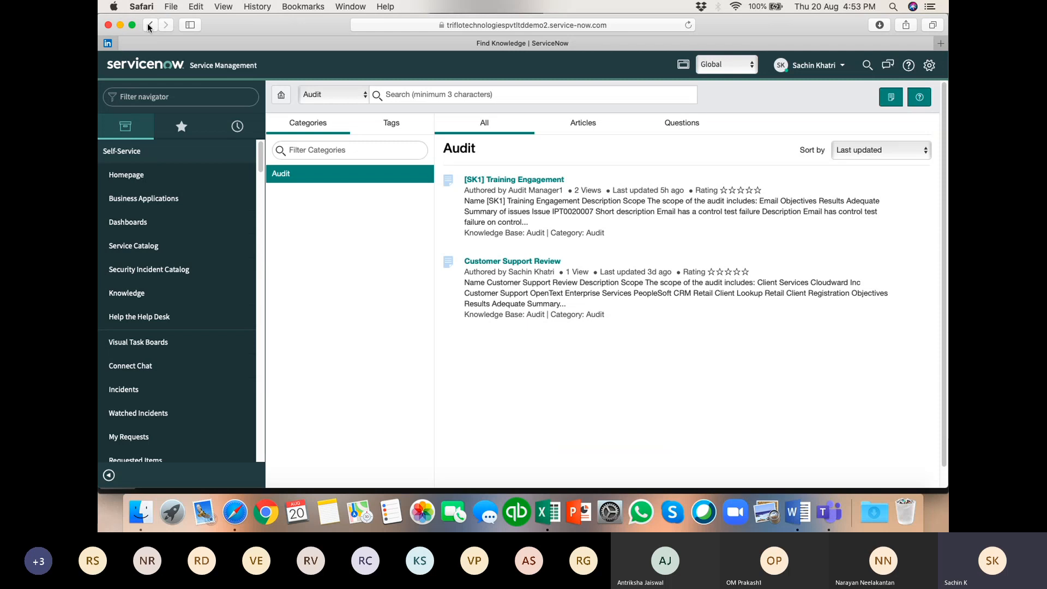
Return to the recently viewed Physical Security Ops engagement and set its report knowledge base to Audit.
{"action": "left_click", "coordinate": [239, 127]}
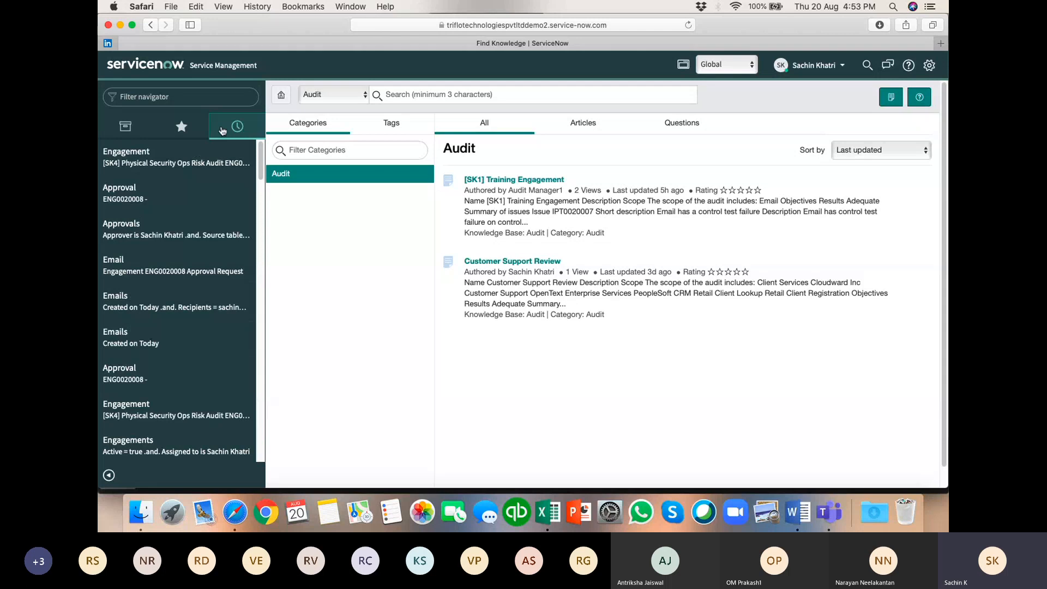
{"action": "left_click", "coordinate": [164, 164]}
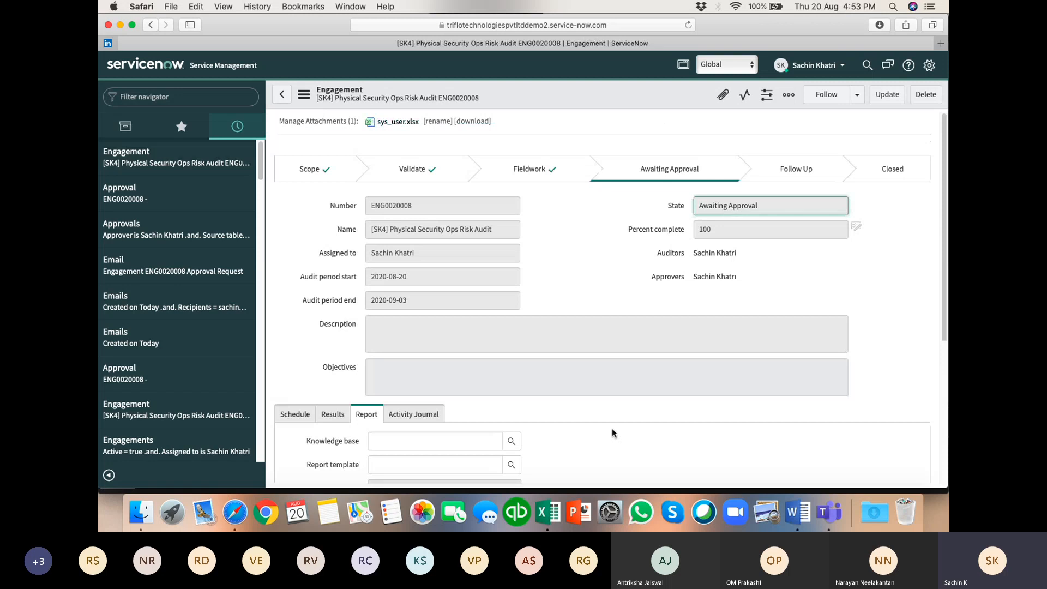
{"action": "scroll", "coordinate": [555, 431], "scroll_direction": "down", "scroll_amount": 5}
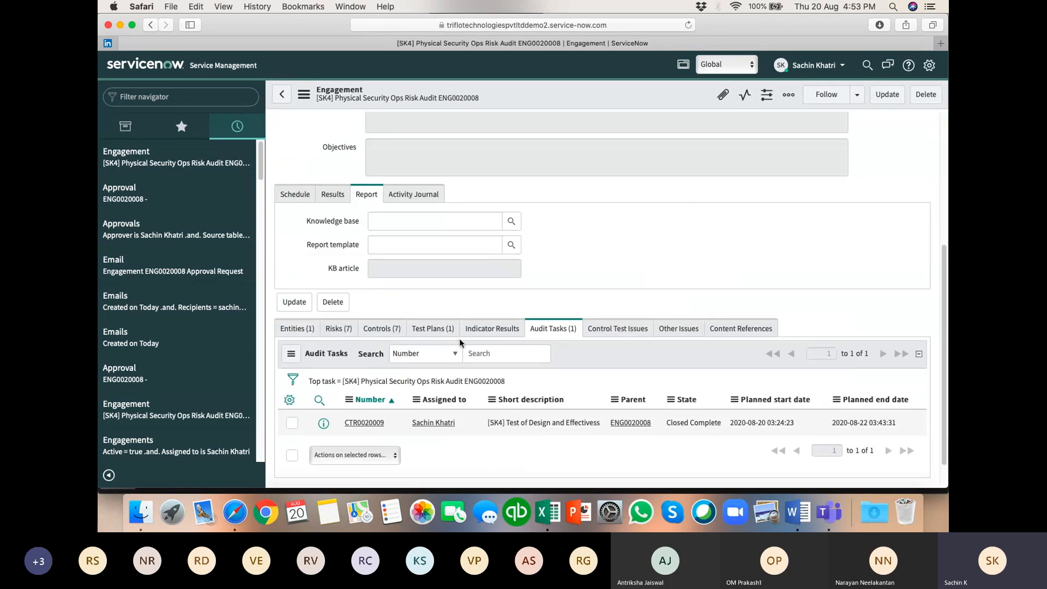
{"action": "left_click", "coordinate": [464, 226]}
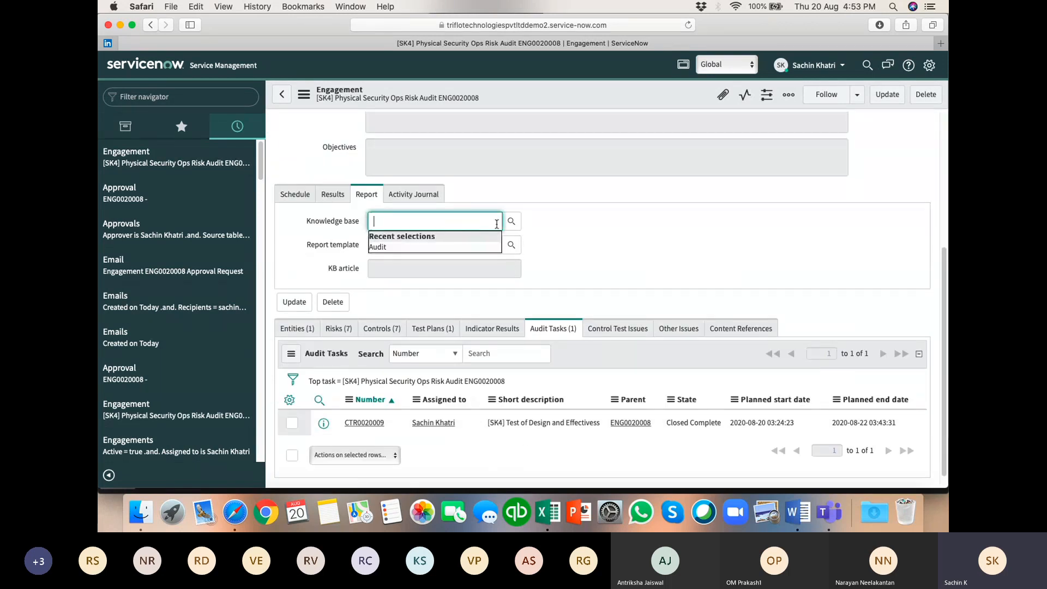
{"action": "left_click", "coordinate": [379, 247]}
Set the report template to "Default audit report template" and save the engagement without leaving the record.
{"action": "left_click", "coordinate": [392, 244]}
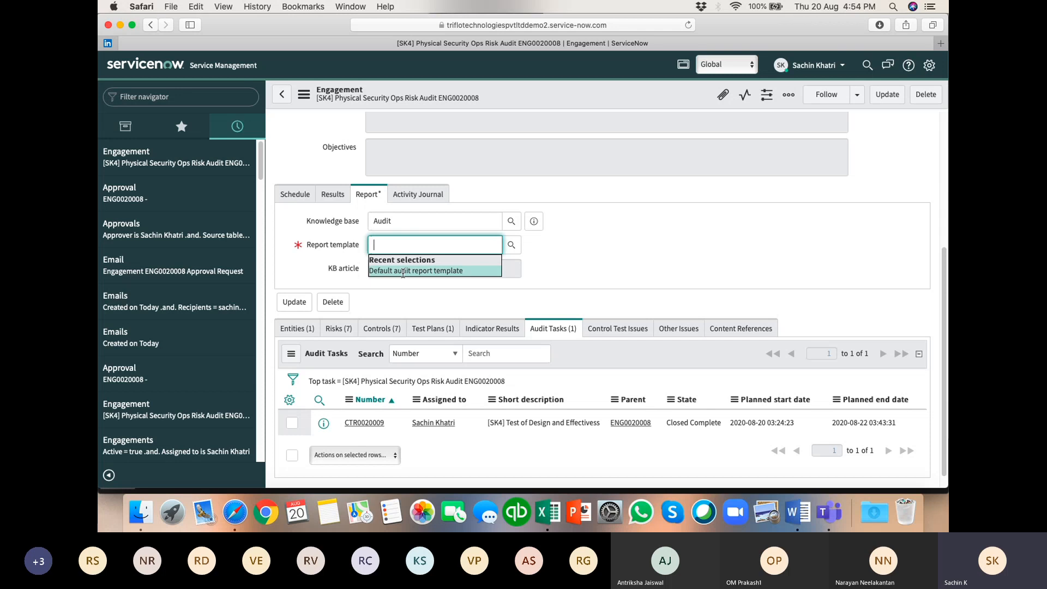
{"action": "scroll", "coordinate": [597, 268], "scroll_direction": "up", "scroll_amount": 4}
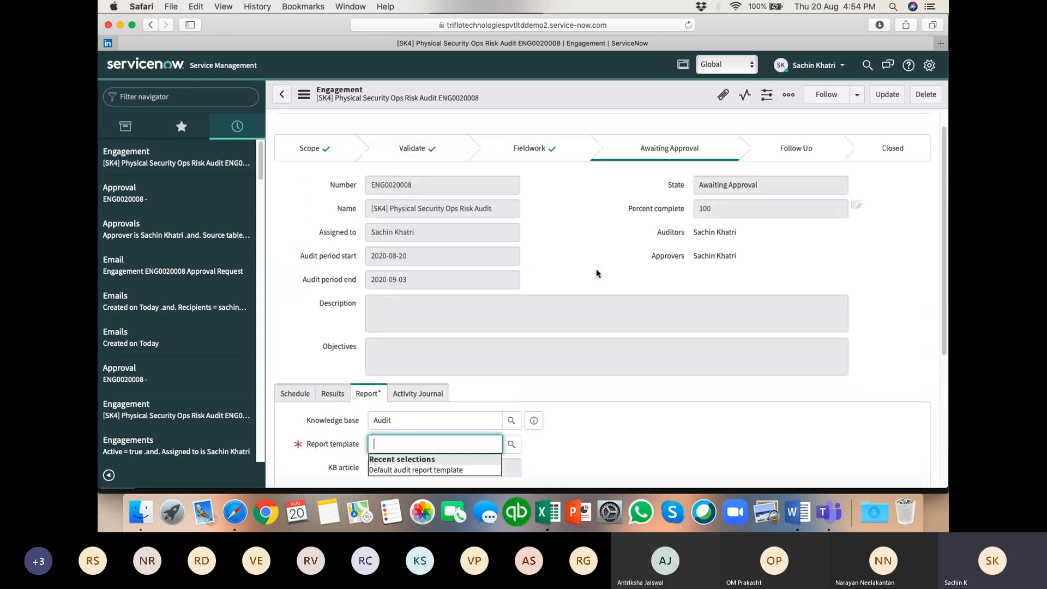
{"action": "scroll", "coordinate": [590, 277], "scroll_direction": "down", "scroll_amount": 5}
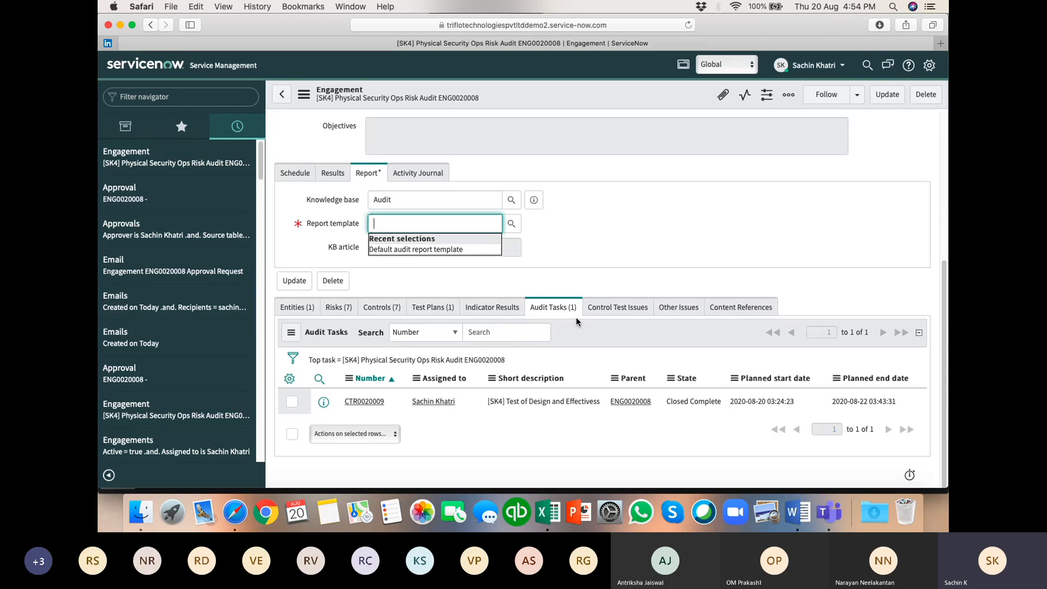
{"action": "left_click", "coordinate": [407, 251]}
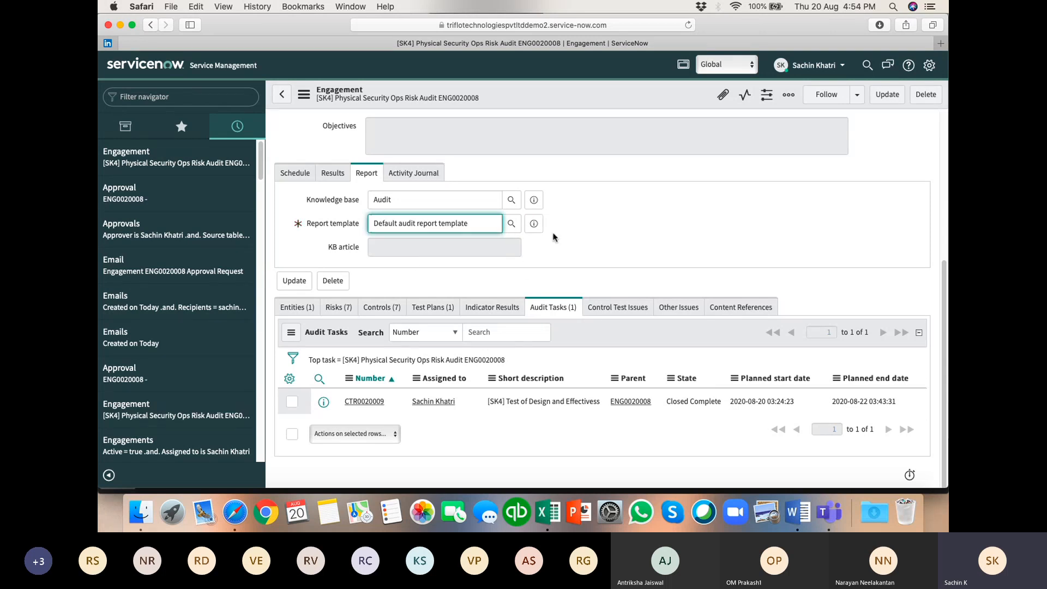
{"action": "right_click", "coordinate": [659, 91]}
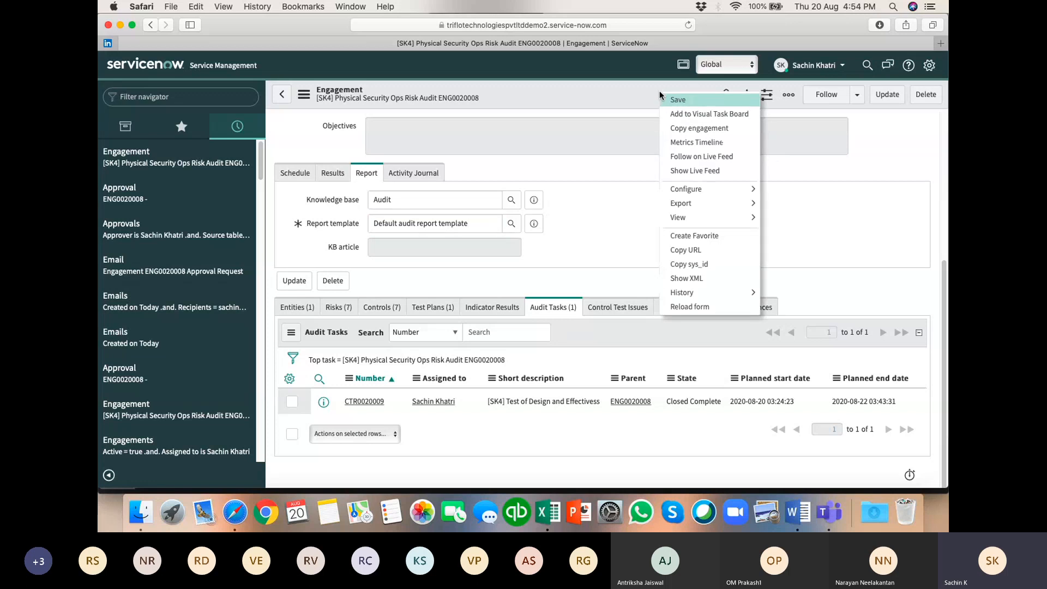
{"action": "left_click", "coordinate": [674, 96]}
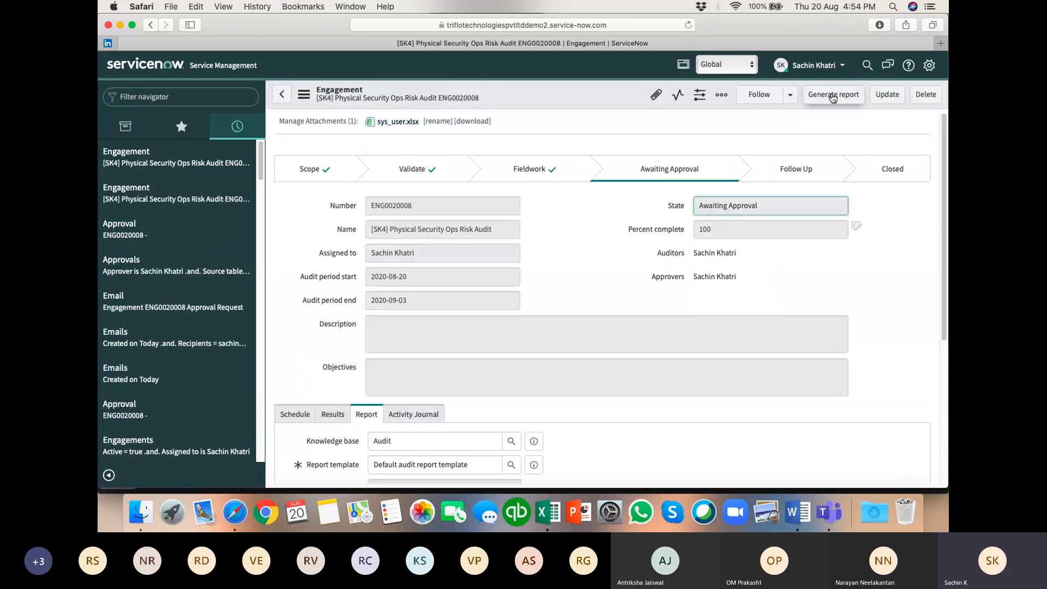
Generate the engagement's audit report, review its content, and publish it.
{"action": "left_click", "coordinate": [832, 96]}
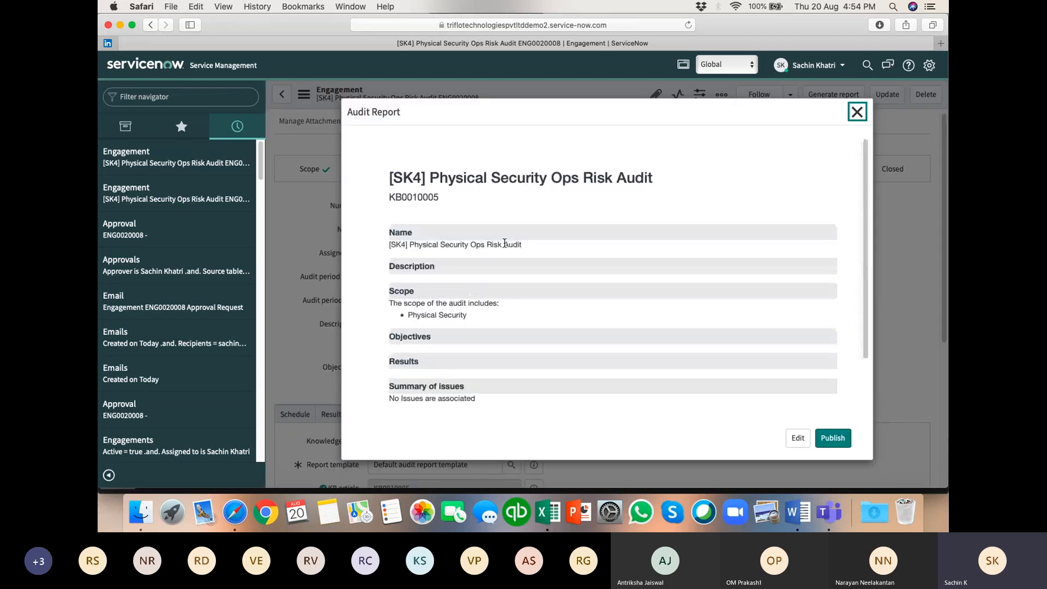
{"action": "scroll", "coordinate": [438, 223], "scroll_direction": "down", "scroll_amount": 3}
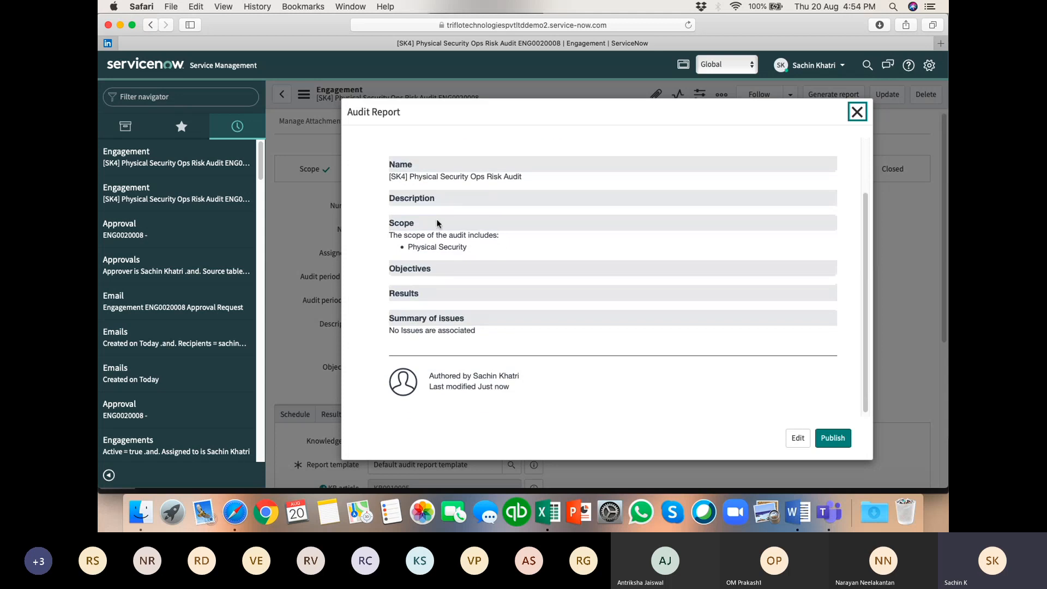
{"action": "scroll", "coordinate": [480, 284], "scroll_direction": "down", "scroll_amount": 1}
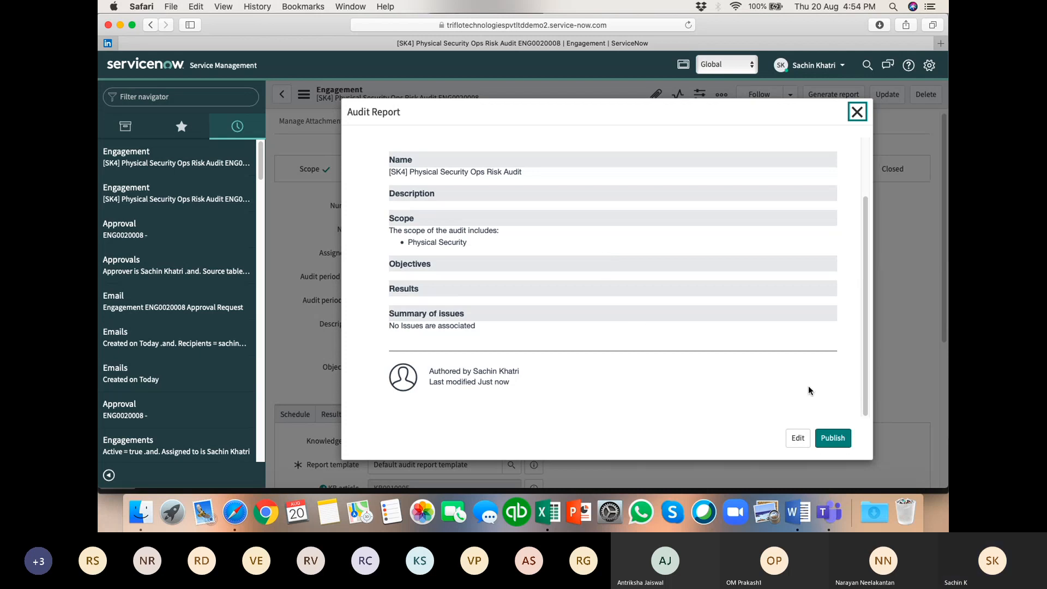
{"action": "left_click", "coordinate": [833, 440]}
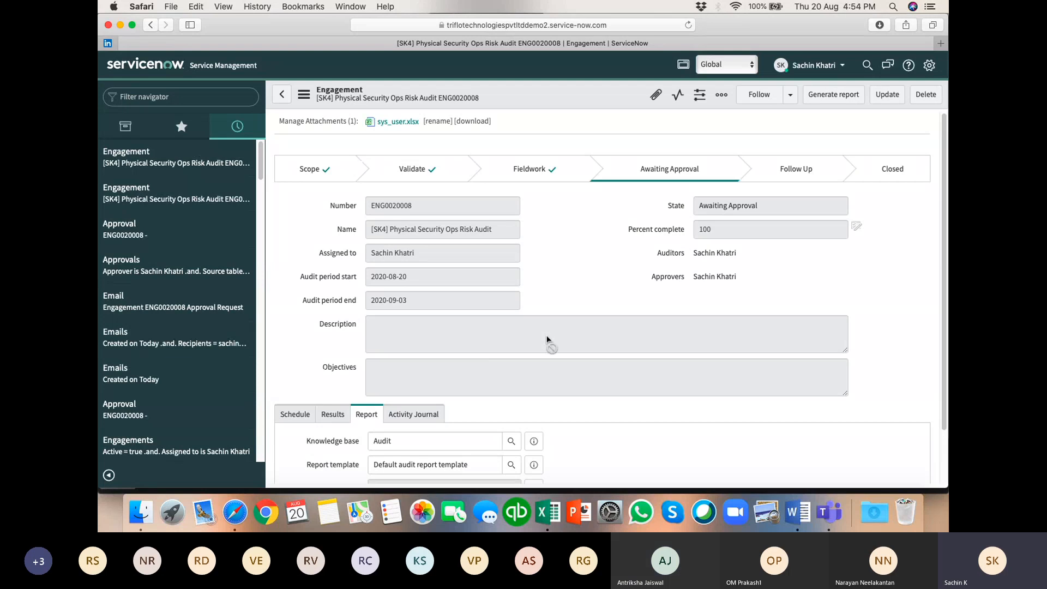
Check the engagement's report settings, including its knowledge base, report template and KB article.
{"action": "scroll", "coordinate": [600, 414], "scroll_direction": "down", "scroll_amount": 5}
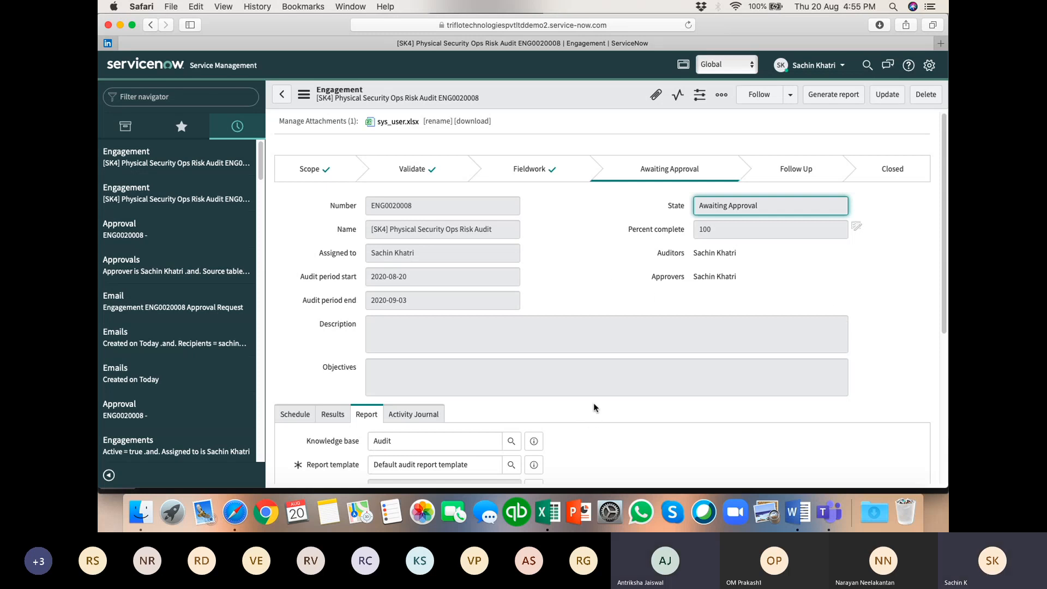
{"action": "scroll", "coordinate": [594, 408], "scroll_direction": "down", "scroll_amount": 5}
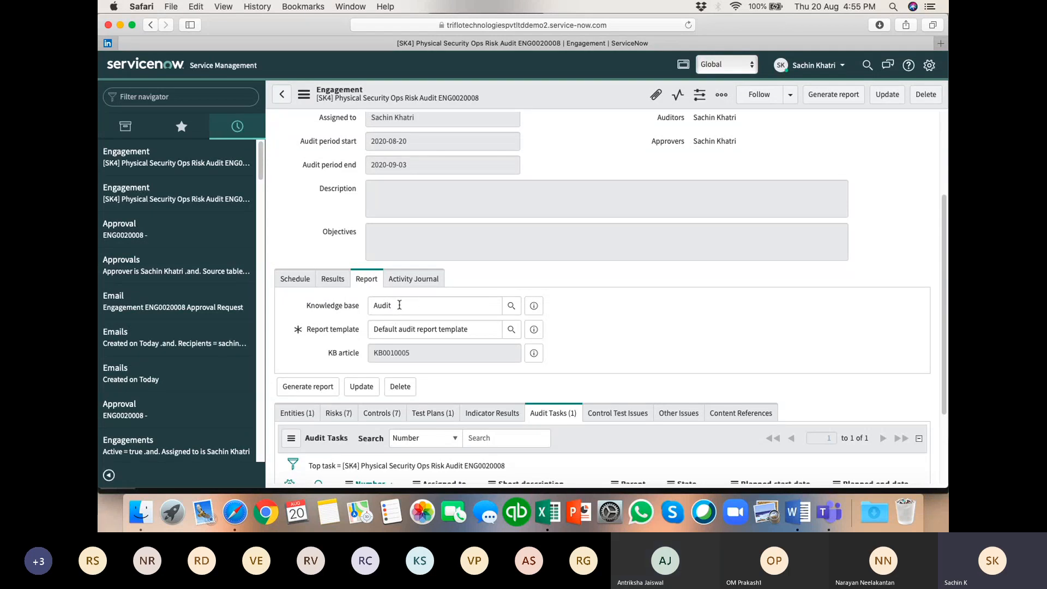
{"action": "left_click", "coordinate": [397, 306]}
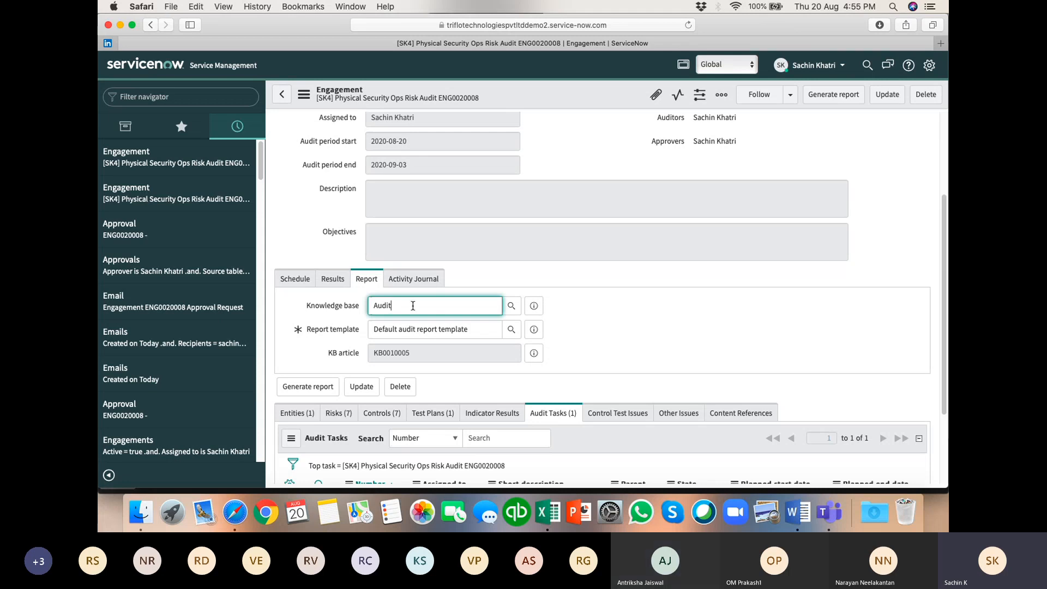
{"action": "left_click", "coordinate": [585, 315]}
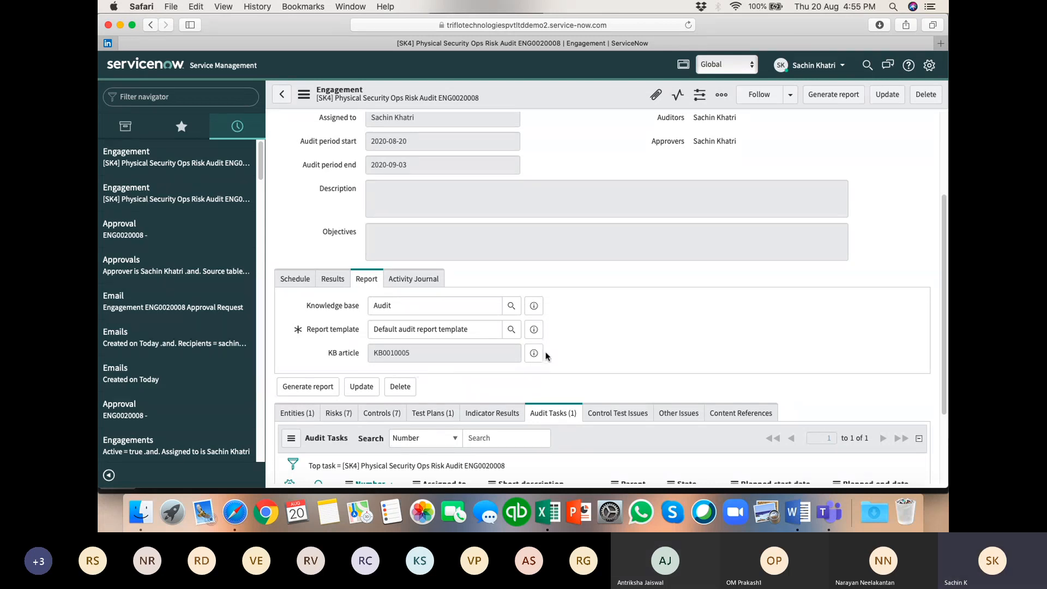
Open the self-service knowledge page and view the published engagement report among the Audit knowledge base articles.
{"action": "left_click", "coordinate": [131, 128]}
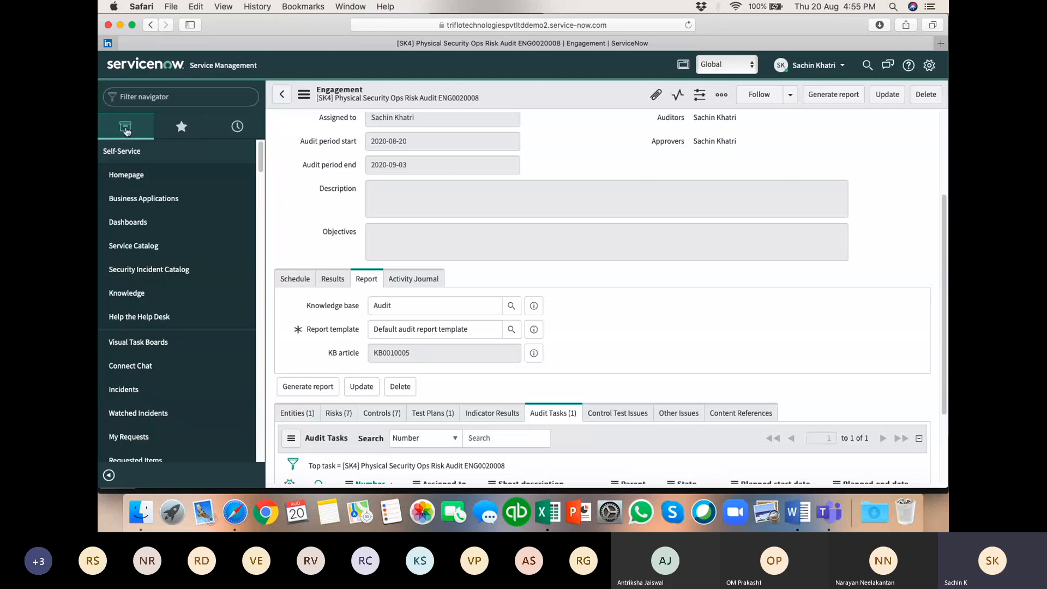
{"action": "left_click", "coordinate": [129, 297]}
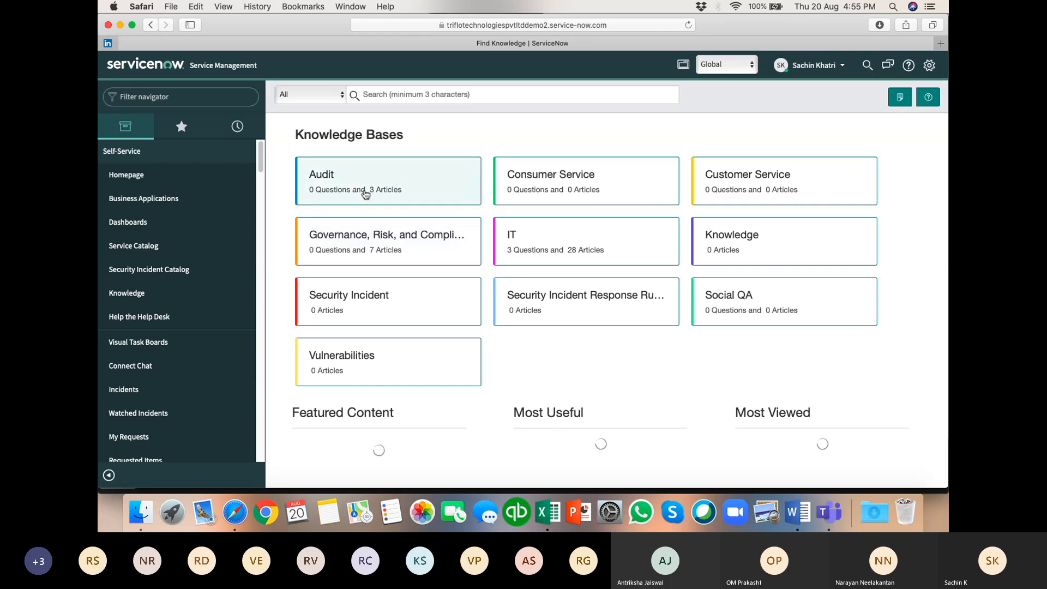
{"action": "left_click", "coordinate": [365, 194]}
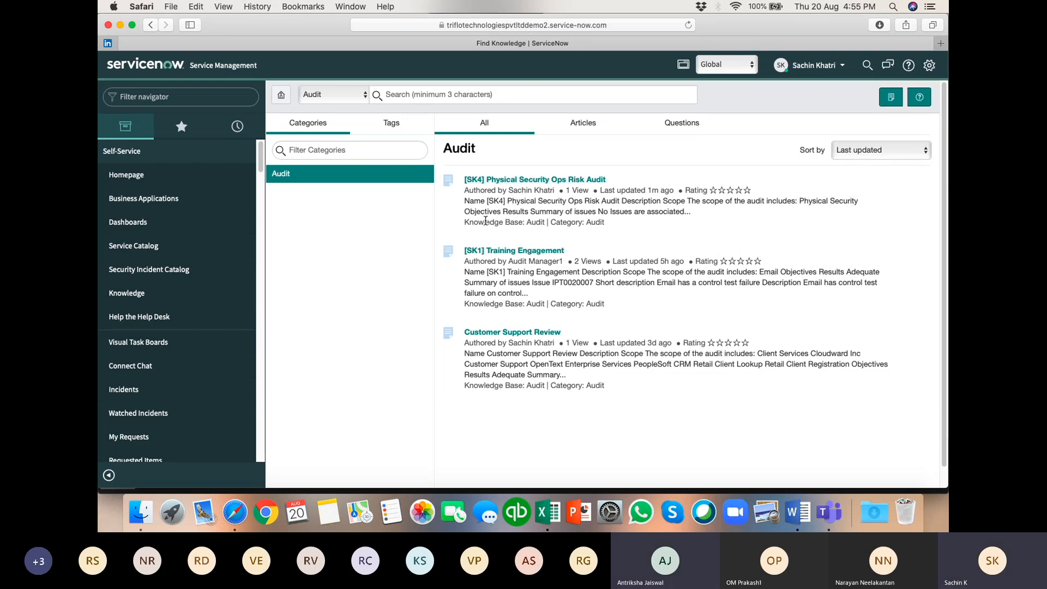
Expand Policy and Compliance in the favorites and review its modules from Compliance down to Remediation Tasks and Administration.
{"action": "left_click", "coordinate": [130, 151]}
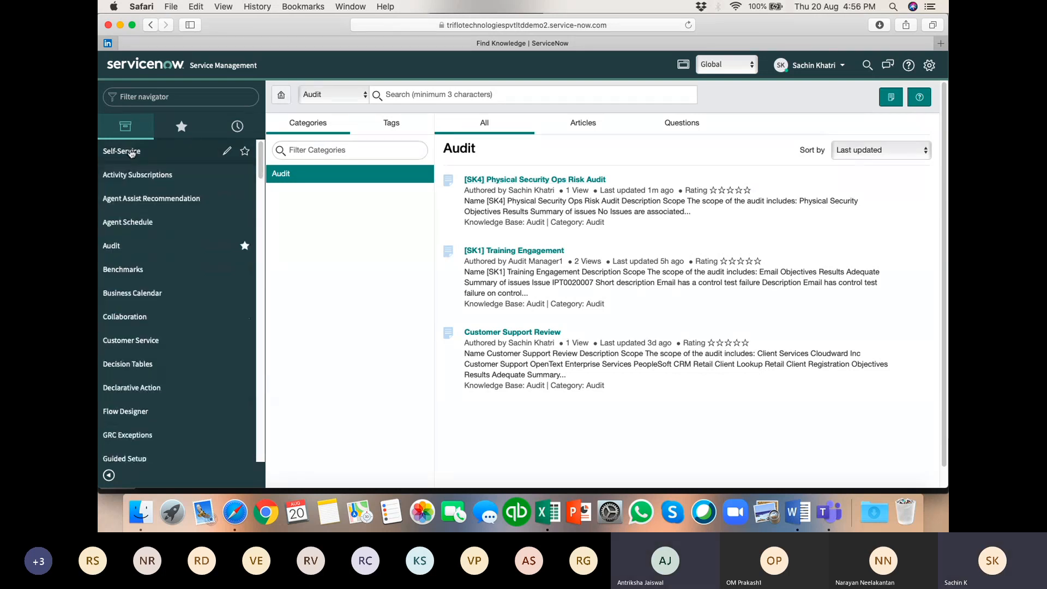
{"action": "left_click", "coordinate": [182, 127]}
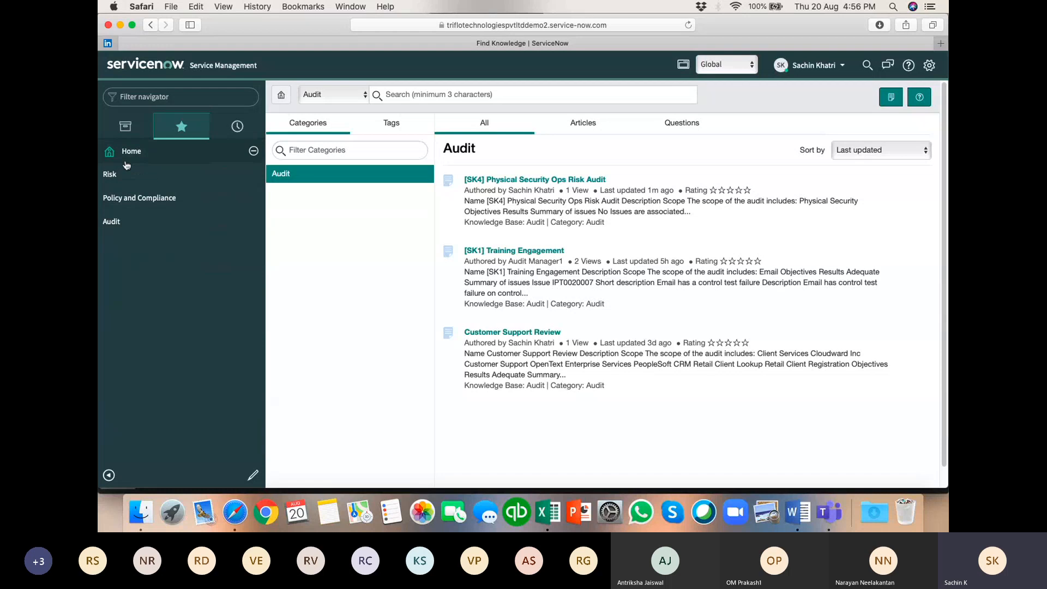
{"action": "left_click", "coordinate": [129, 201]}
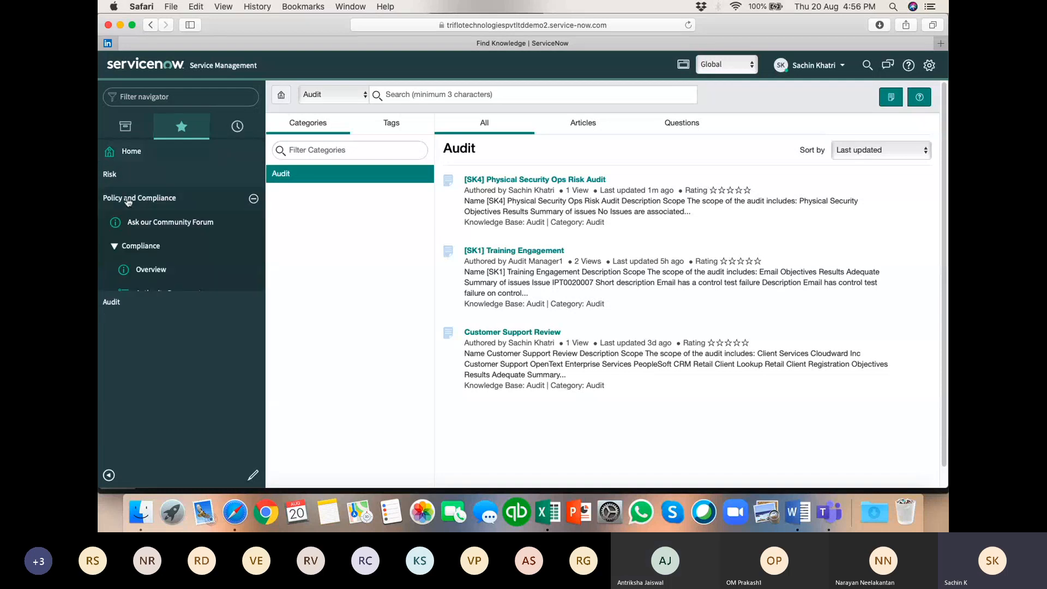
{"action": "scroll", "coordinate": [173, 327], "scroll_direction": "down", "scroll_amount": 5}
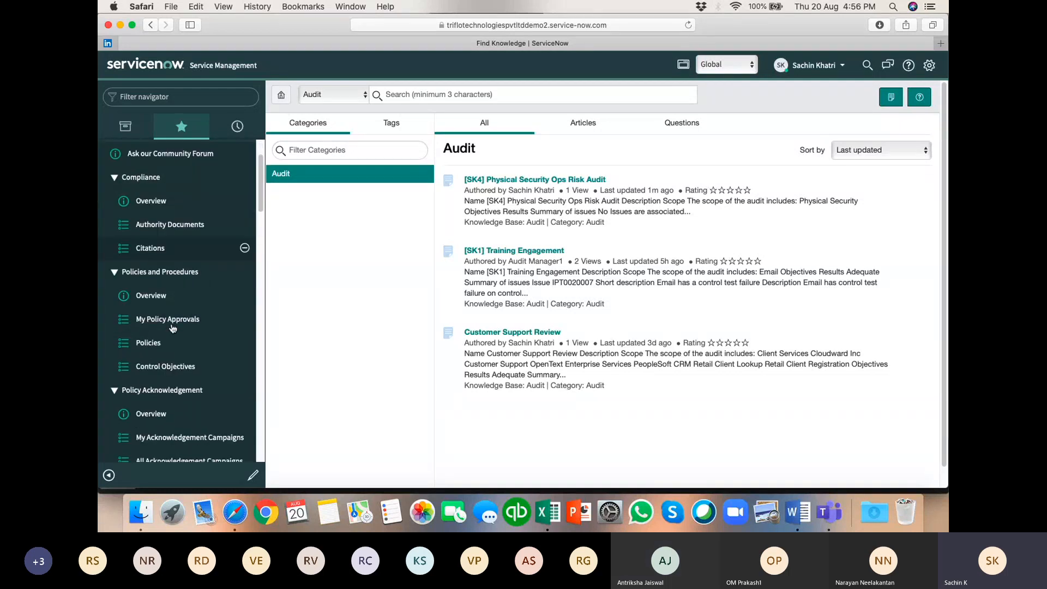
{"action": "scroll", "coordinate": [173, 327], "scroll_direction": "down", "scroll_amount": 12}
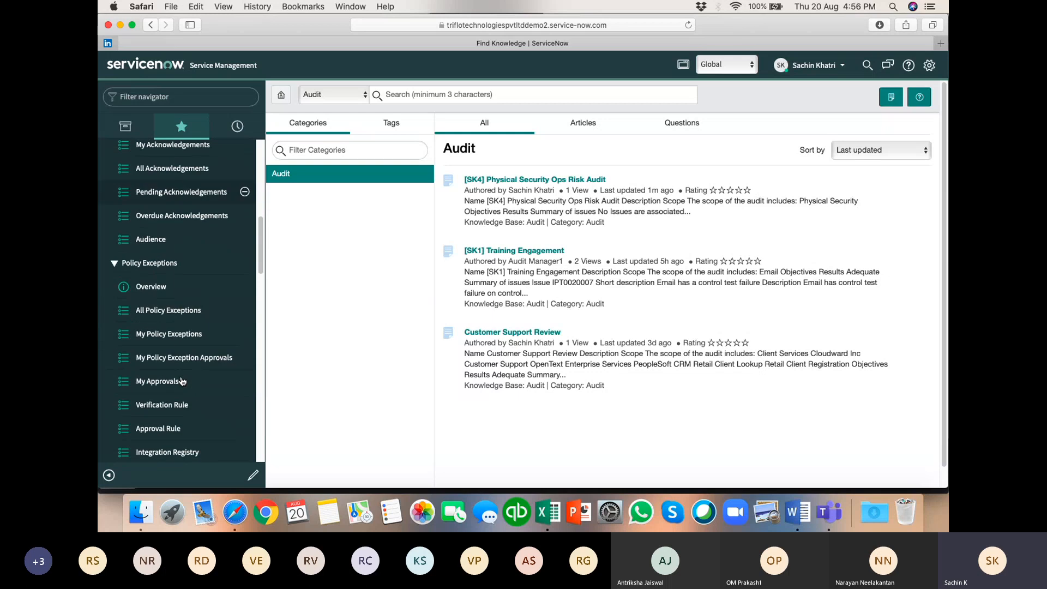
{"action": "scroll", "coordinate": [182, 327], "scroll_direction": "down", "scroll_amount": 9}
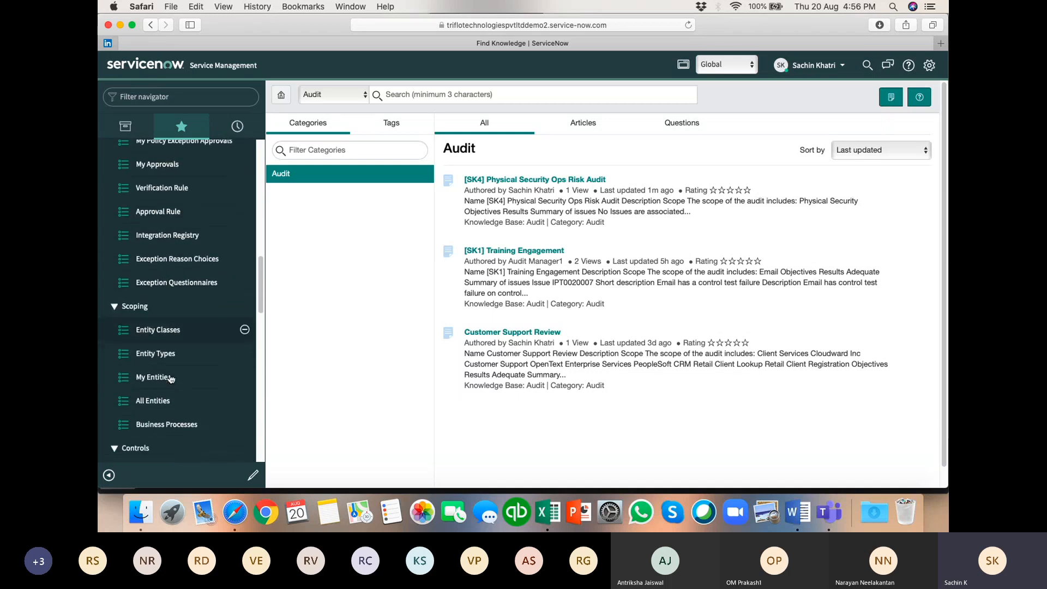
{"action": "scroll", "coordinate": [164, 354], "scroll_direction": "down", "scroll_amount": 8}
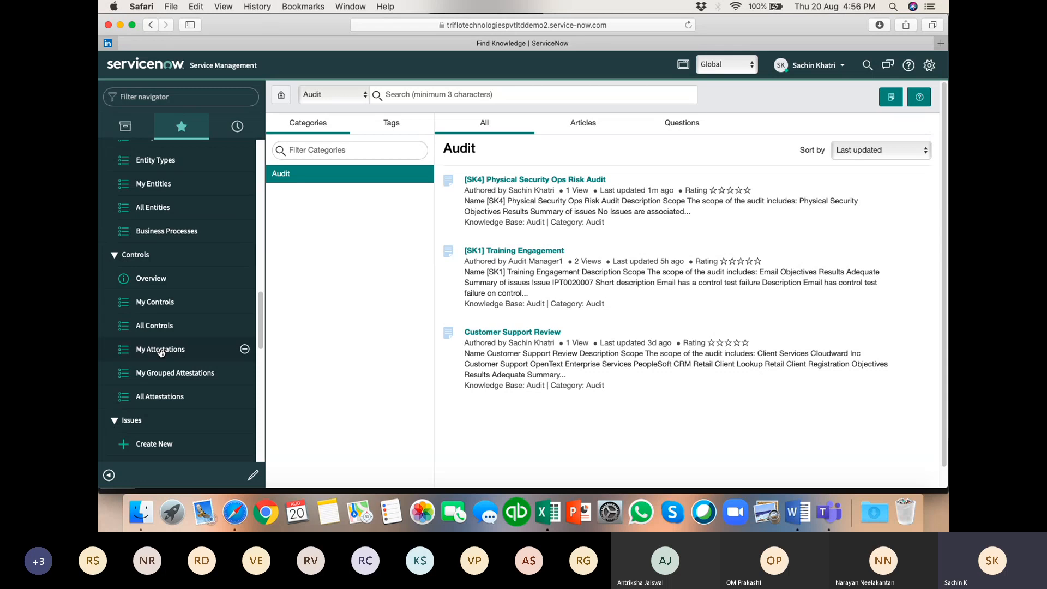
{"action": "scroll", "coordinate": [160, 351], "scroll_direction": "down", "scroll_amount": 7}
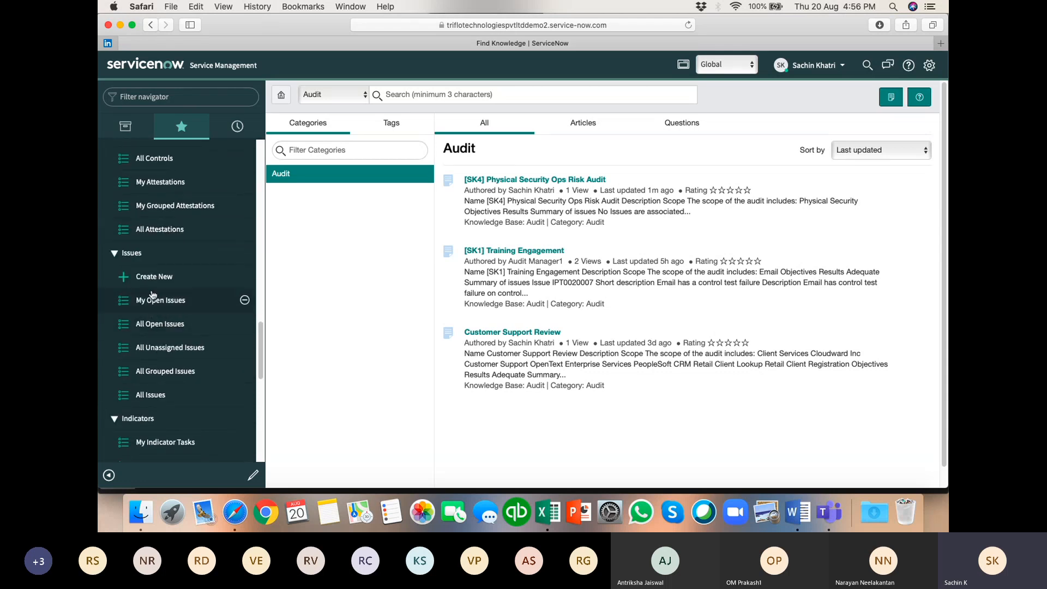
{"action": "scroll", "coordinate": [163, 340], "scroll_direction": "down", "scroll_amount": 8}
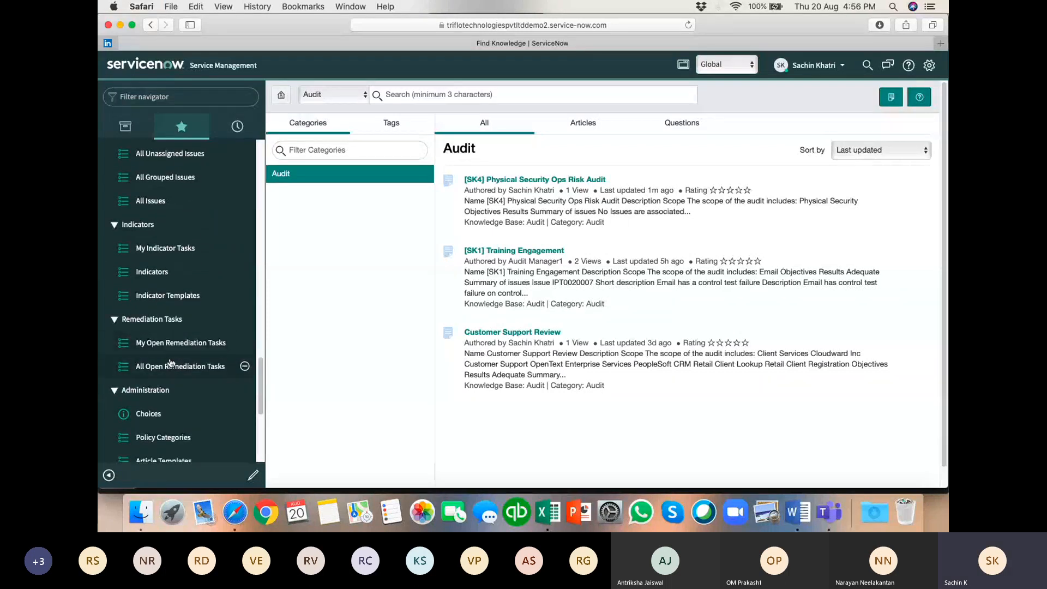
Return to the Compliance group of the Policy and Compliance favorites and open the Authority Documents list.
{"action": "scroll", "coordinate": [175, 352], "scroll_direction": "up", "scroll_amount": 10}
{"action": "scroll", "coordinate": [169, 358], "scroll_direction": "up", "scroll_amount": 10}
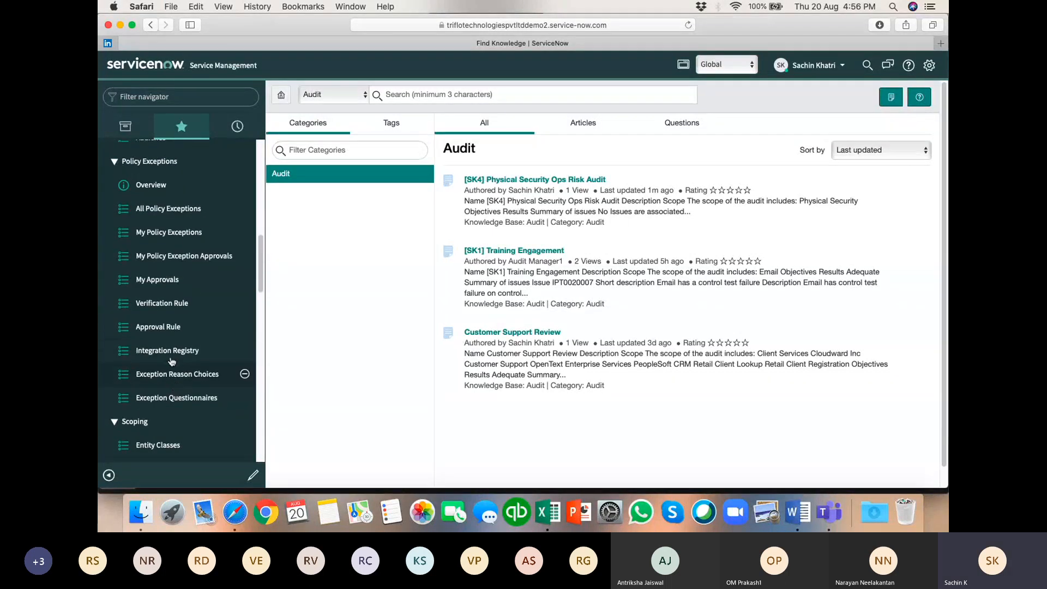
{"action": "scroll", "coordinate": [175, 352], "scroll_direction": "up", "scroll_amount": 5}
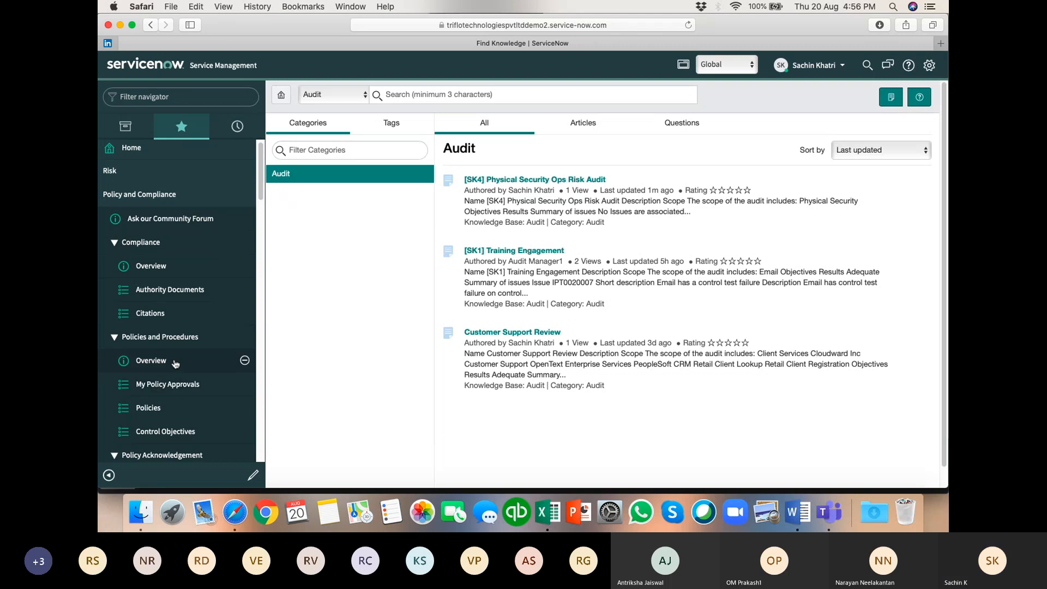
{"action": "left_click", "coordinate": [153, 291]}
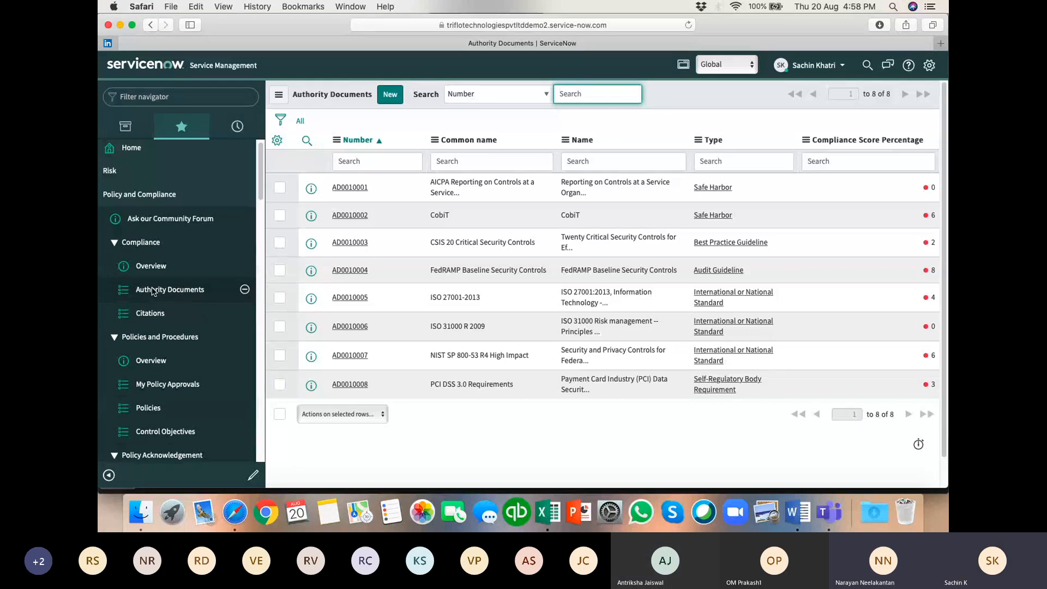
Switch to the Policy and Compliance Management exercise in Word, narrow its window to reveal the browser, and go to the first page.
{"action": "mouse_move", "coordinate": [99, 3]}
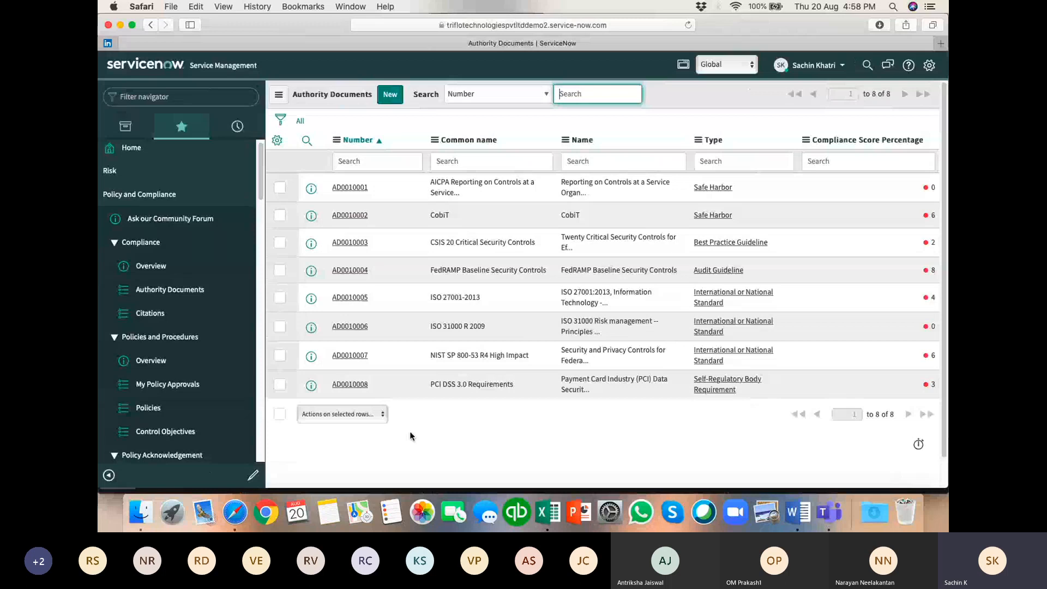
{"action": "left_click", "coordinate": [452, 431]}
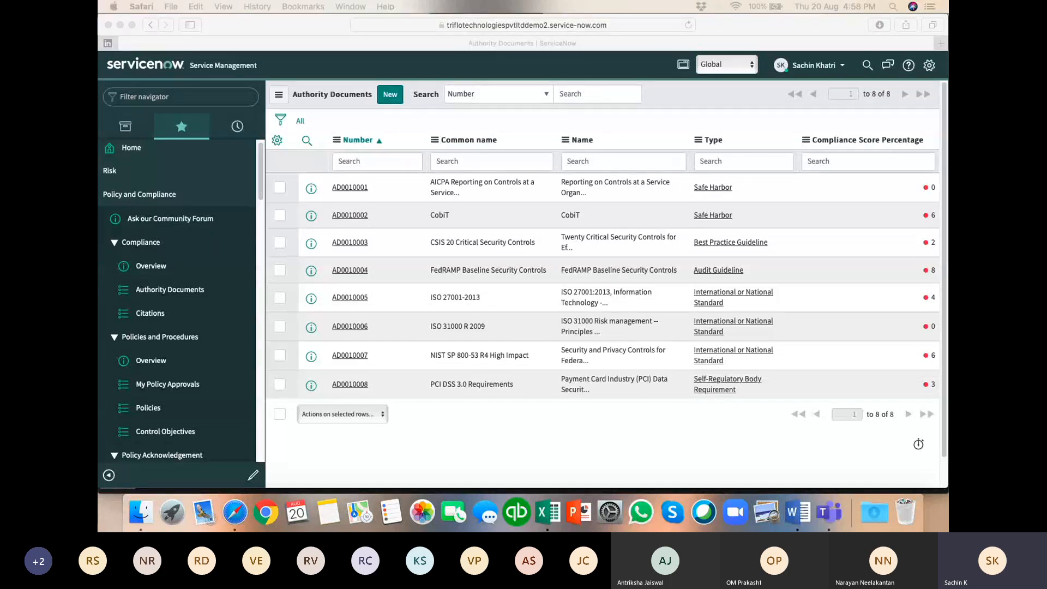
{"action": "left_click_drag", "start_coordinate": [948, 12], "coordinate": [921, 11]}
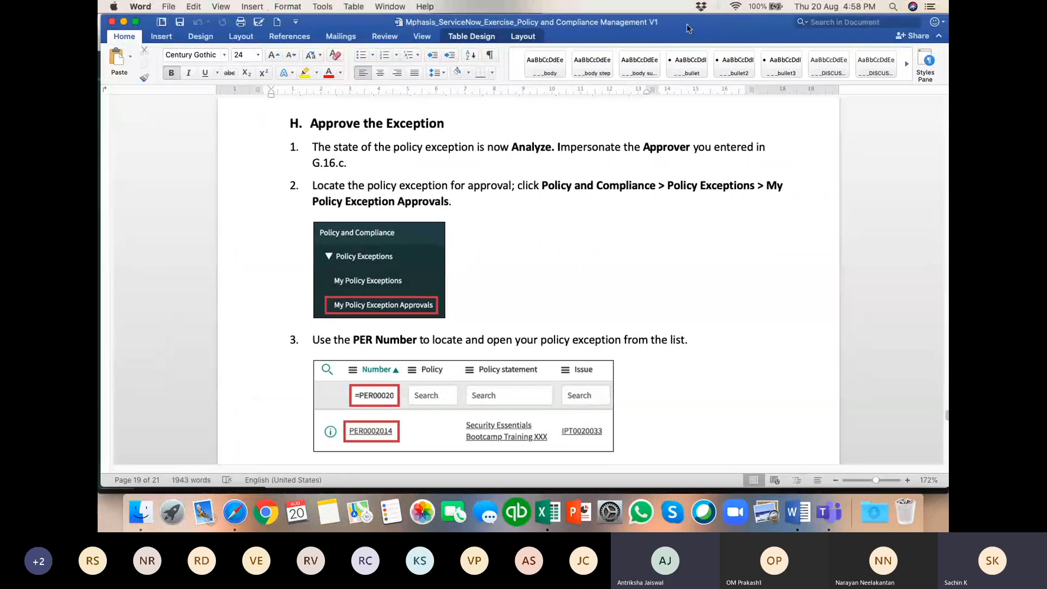
{"action": "scroll", "coordinate": [525, 138], "scroll_direction": "up", "scroll_amount": 20}
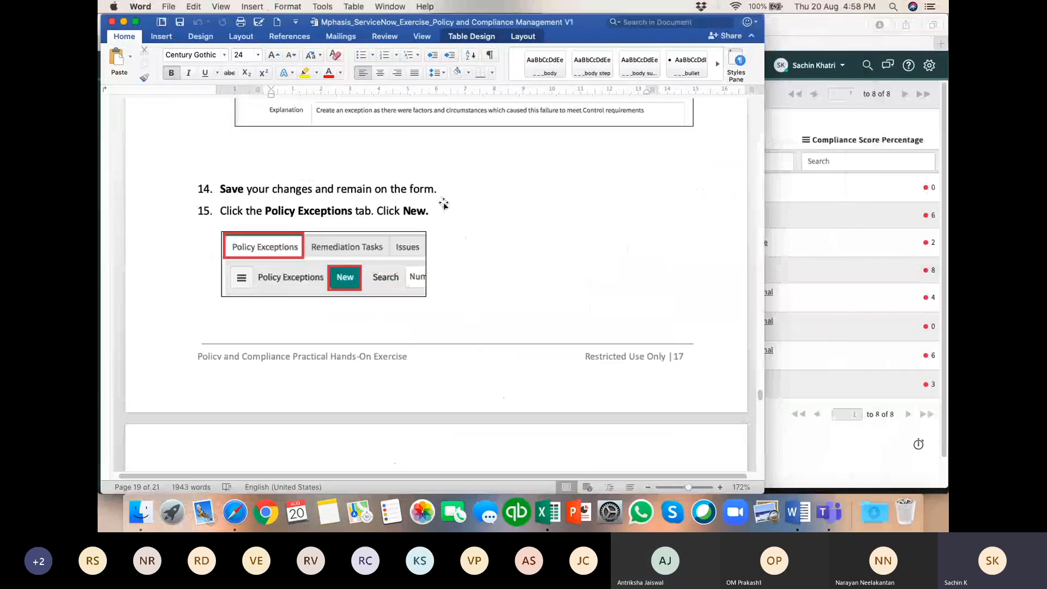
{"action": "scroll", "coordinate": [443, 203], "scroll_direction": "up", "scroll_amount": 20}
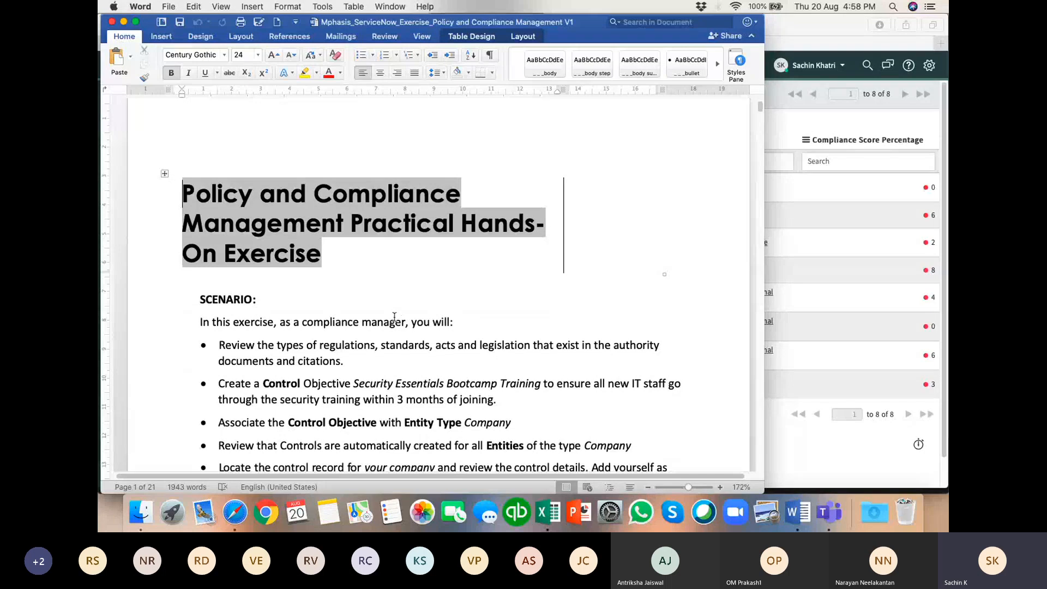
Read the exercise's scenario bullets and the Getting Started instructions on the first page.
{"action": "scroll", "coordinate": [474, 294], "scroll_direction": "down", "scroll_amount": 3}
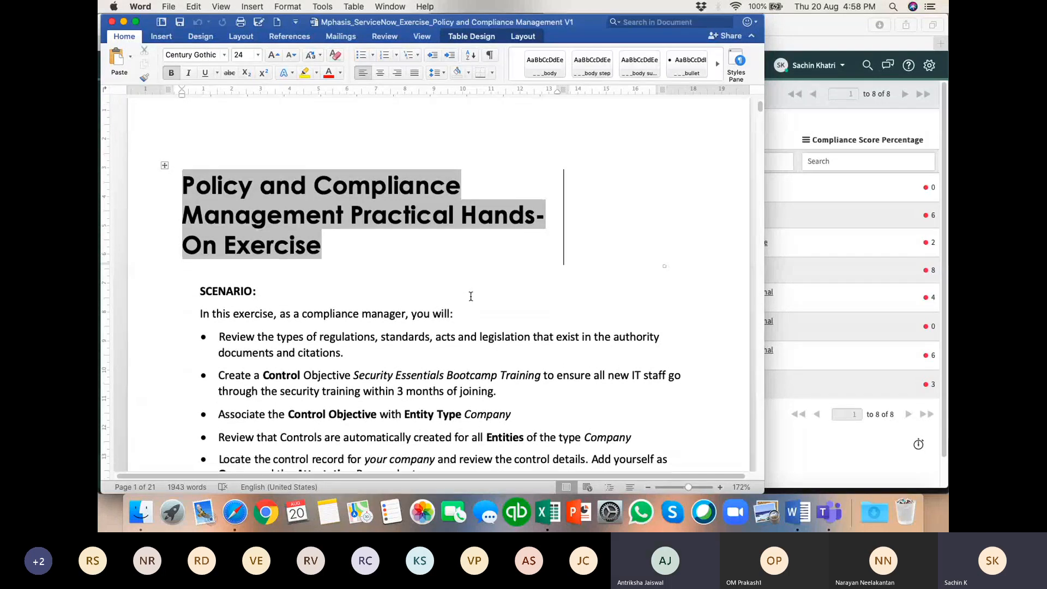
{"action": "scroll", "coordinate": [470, 297], "scroll_direction": "down", "scroll_amount": 8}
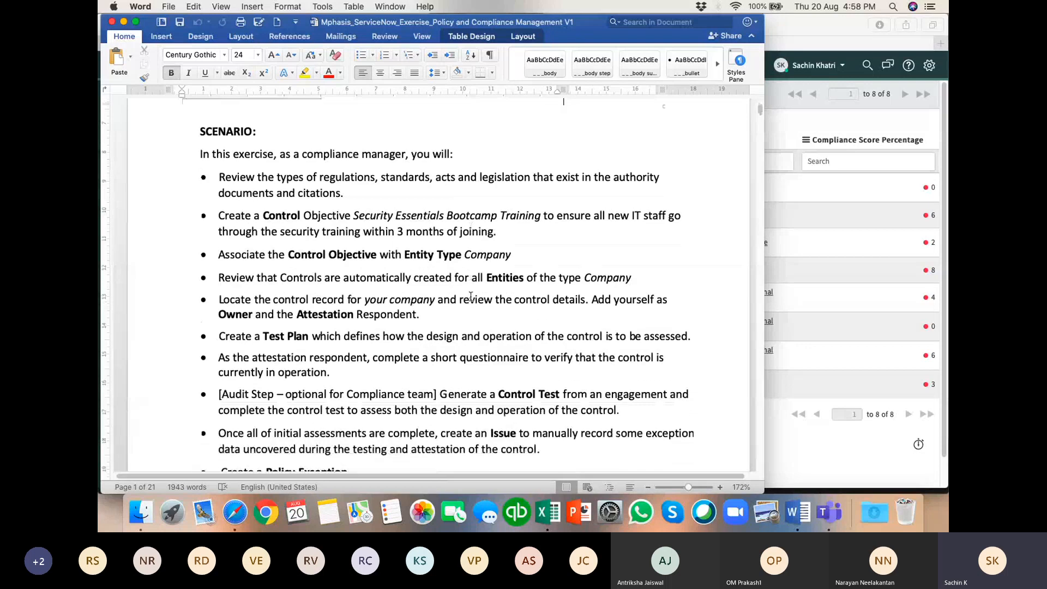
{"action": "scroll", "coordinate": [249, 190], "scroll_direction": "down", "scroll_amount": 1}
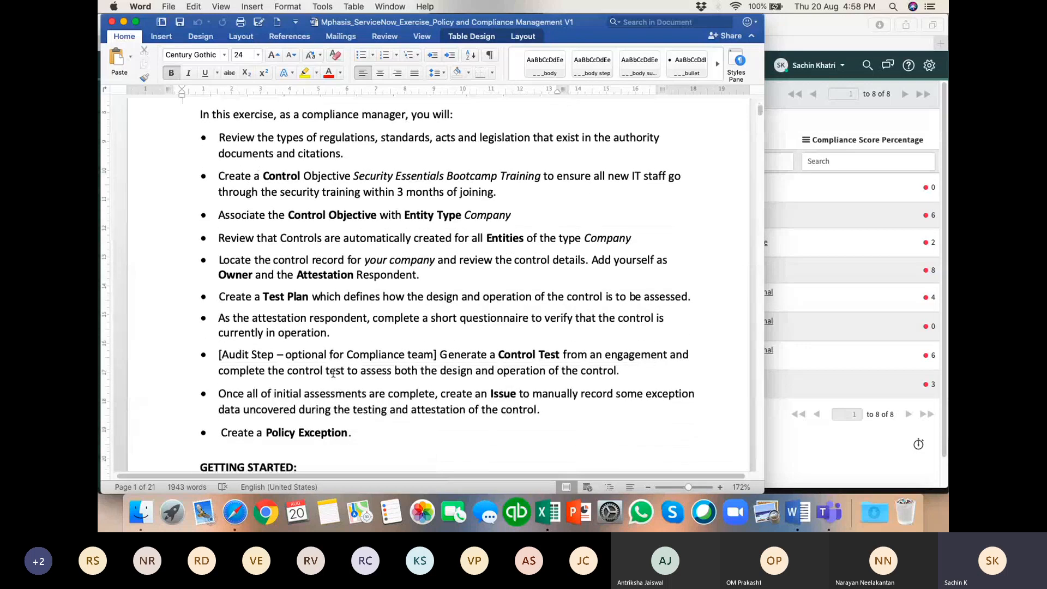
{"action": "scroll", "coordinate": [356, 277], "scroll_direction": "down", "scroll_amount": 12}
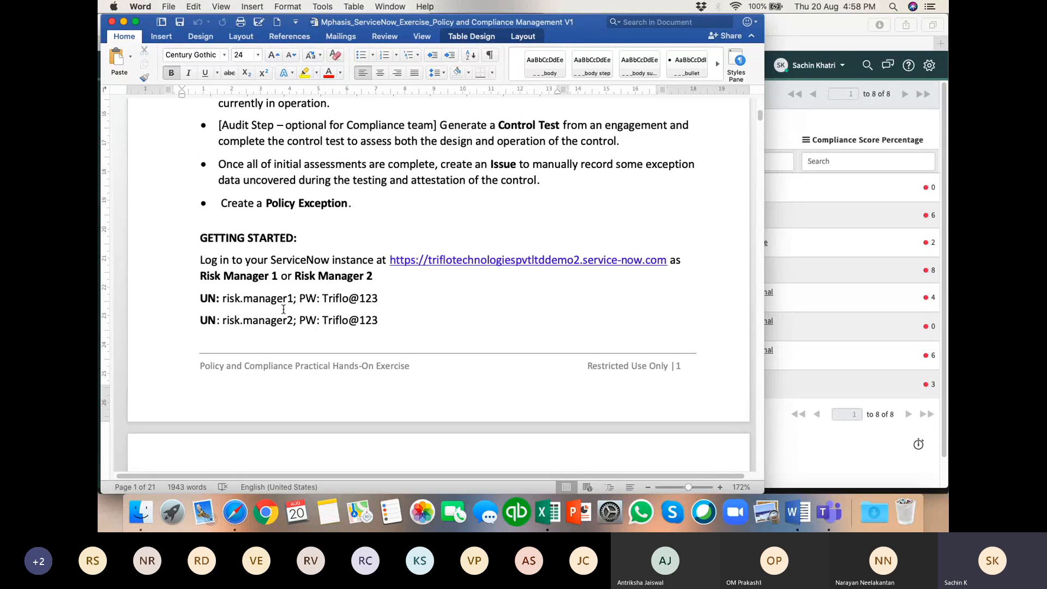
{"action": "scroll", "coordinate": [400, 316], "scroll_direction": "down", "scroll_amount": 15}
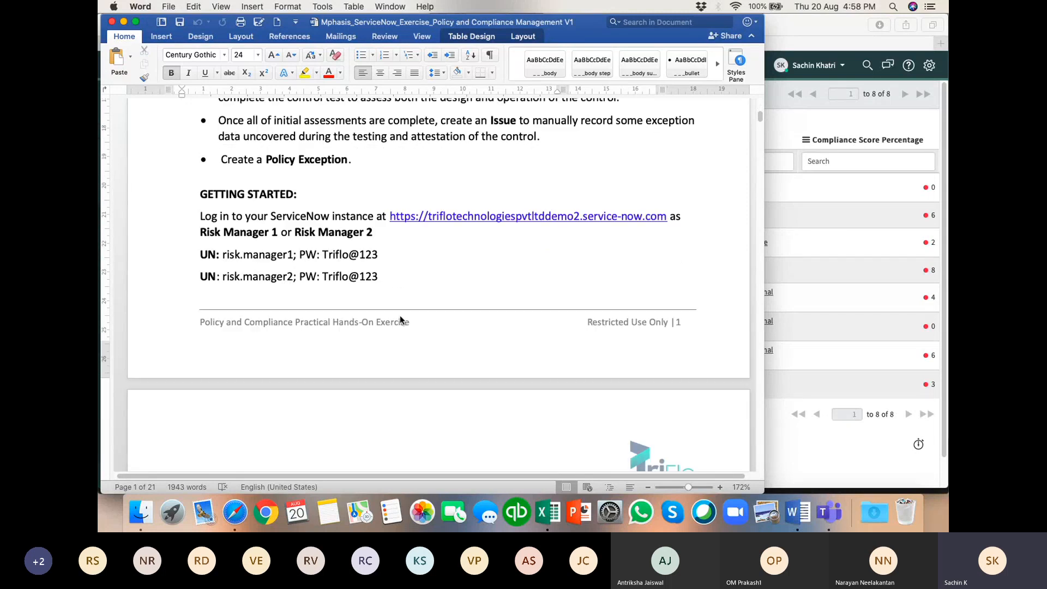
Review the exercise instructions for authority documents and citations in section A and for creating a control objective.
{"action": "scroll", "coordinate": [400, 316], "scroll_direction": "down", "scroll_amount": 2}
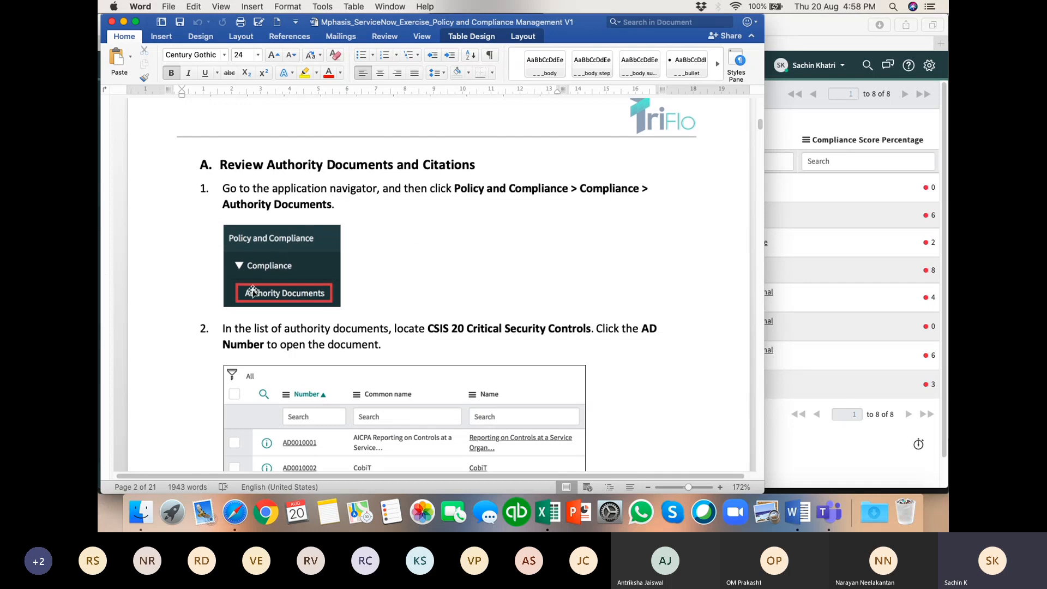
{"action": "scroll", "coordinate": [371, 314], "scroll_direction": "down", "scroll_amount": 7}
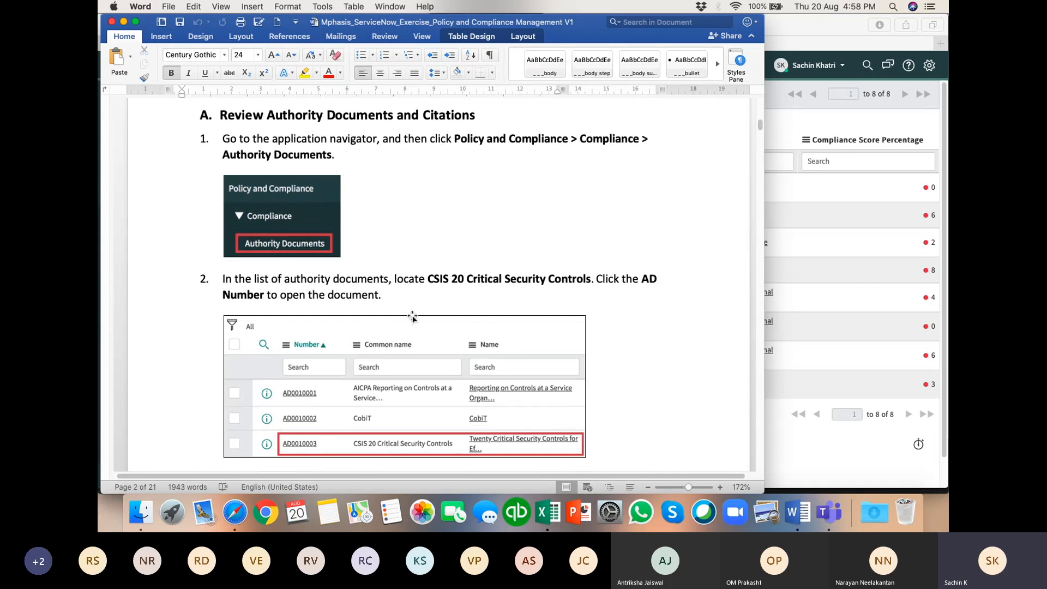
{"action": "scroll", "coordinate": [347, 344], "scroll_direction": "down", "scroll_amount": 8}
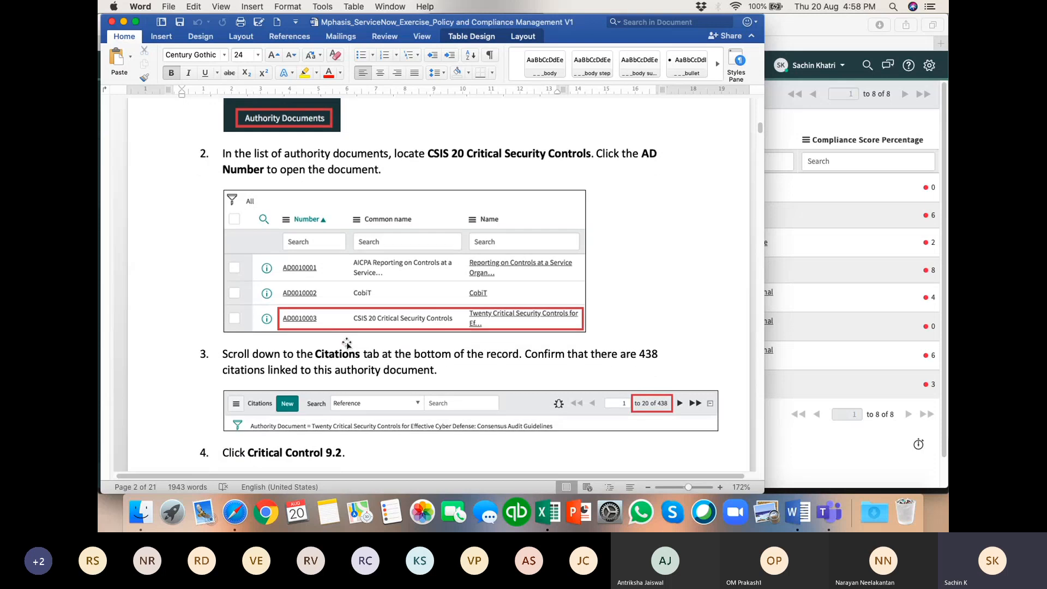
{"action": "scroll", "coordinate": [339, 355], "scroll_direction": "down", "scroll_amount": 20}
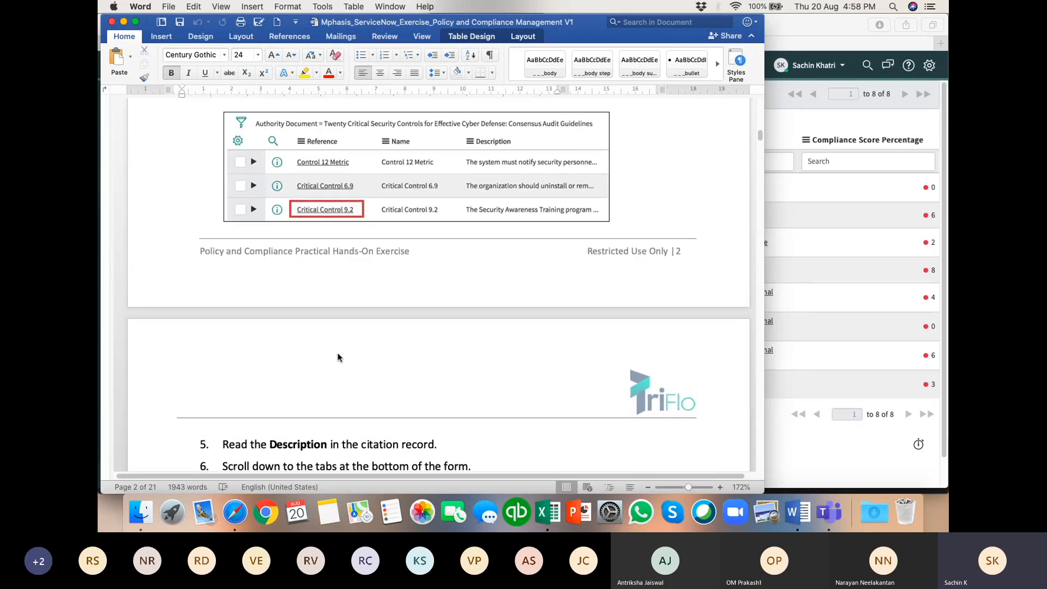
{"action": "scroll", "coordinate": [413, 345], "scroll_direction": "down", "scroll_amount": 10}
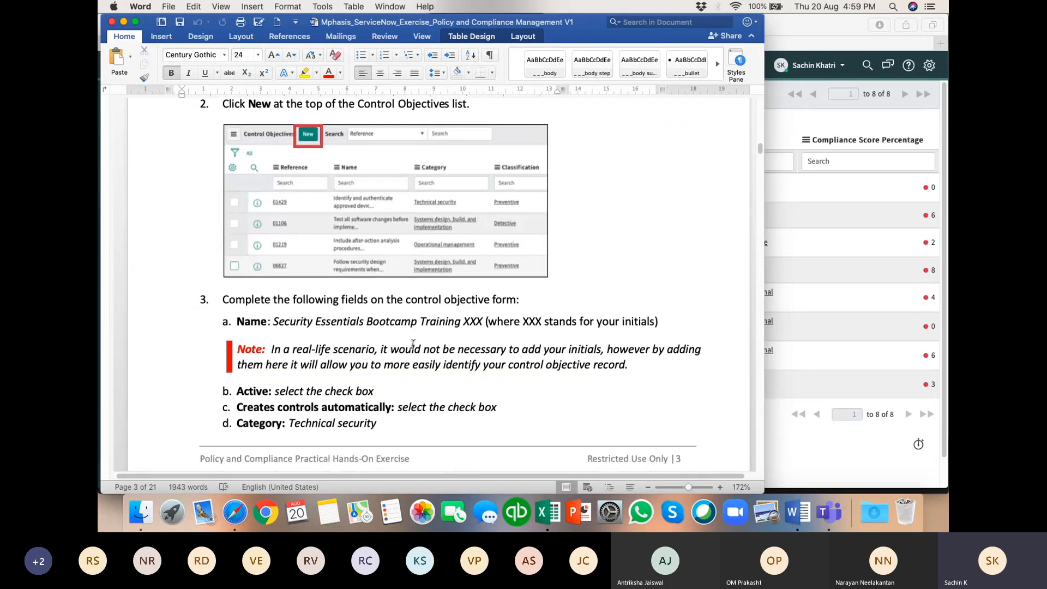
{"action": "scroll", "coordinate": [413, 348], "scroll_direction": "down", "scroll_amount": 1}
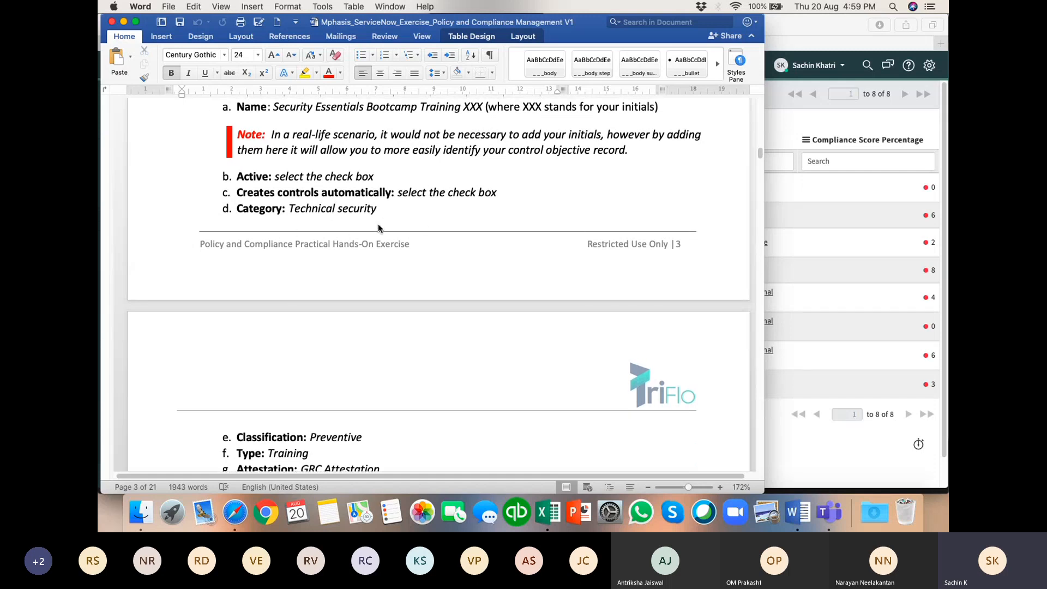
{"action": "scroll", "coordinate": [469, 316], "scroll_direction": "down", "scroll_amount": 15}
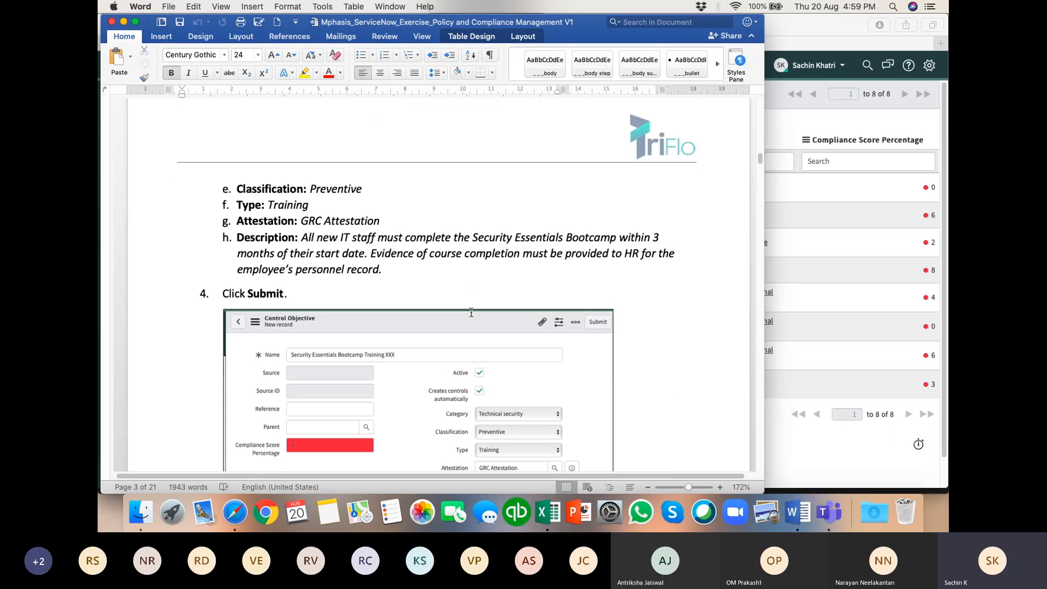
{"action": "scroll", "coordinate": [473, 297], "scroll_direction": "down", "scroll_amount": 20}
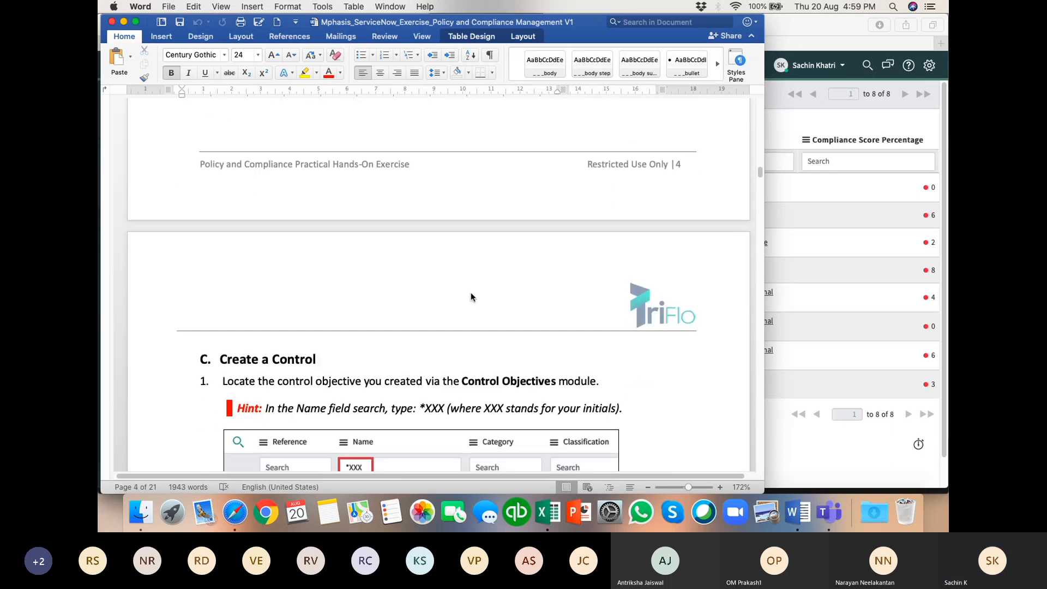
Review section C, Create a Control, and section D, Create a Test Plan, in the exercise document.
{"action": "scroll", "coordinate": [470, 292], "scroll_direction": "down", "scroll_amount": 3}
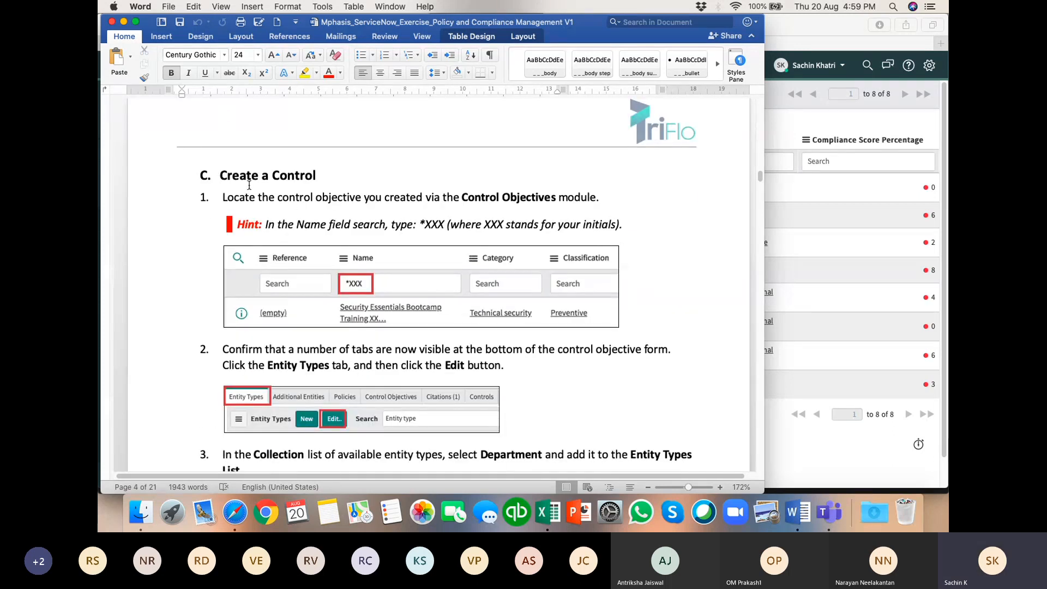
{"action": "scroll", "coordinate": [534, 316], "scroll_direction": "down", "scroll_amount": 10}
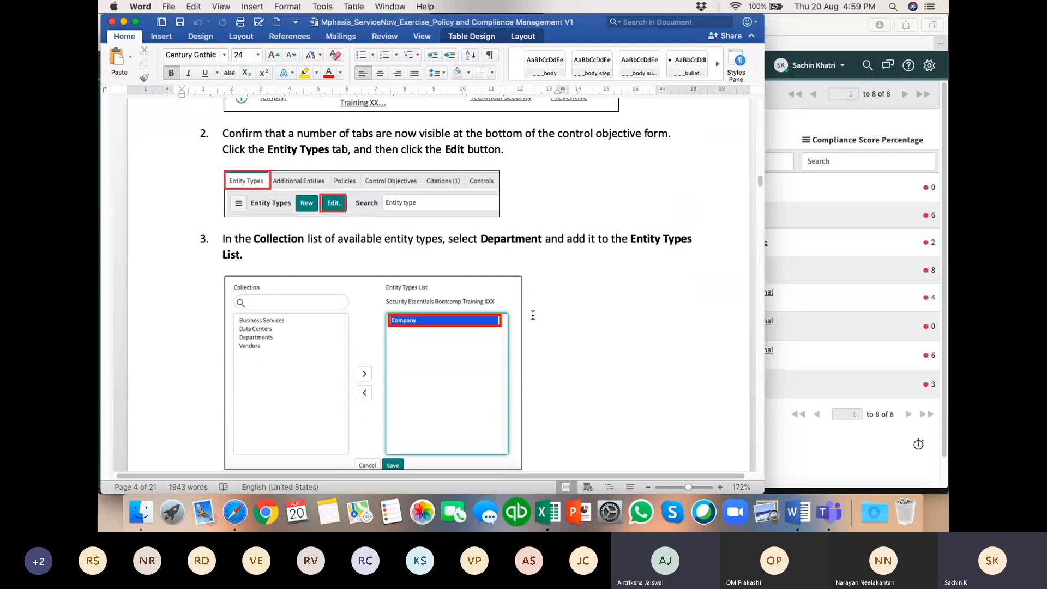
{"action": "scroll", "coordinate": [534, 315], "scroll_direction": "down", "scroll_amount": 18}
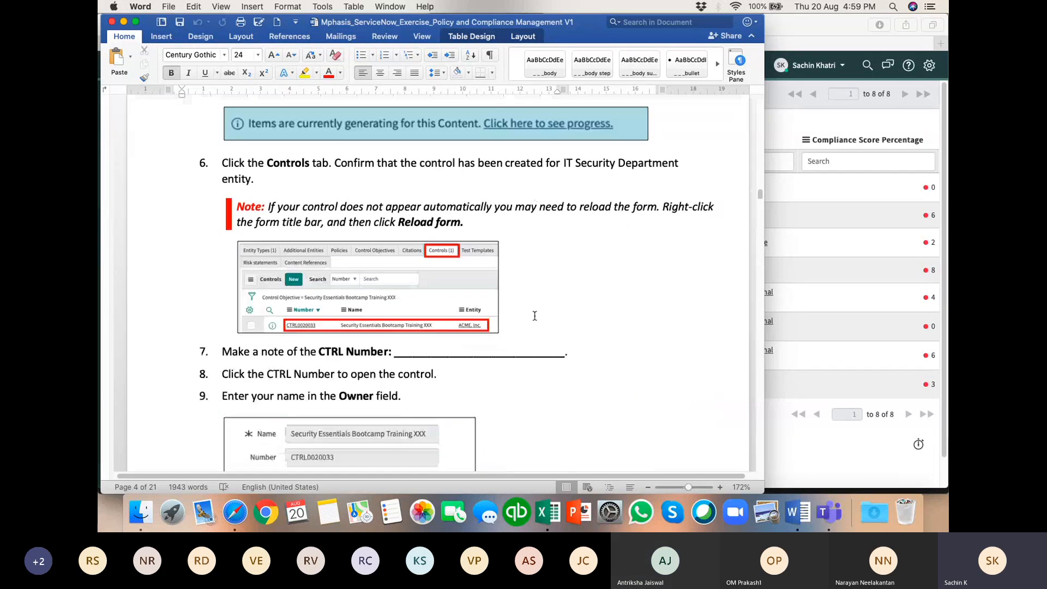
{"action": "scroll", "coordinate": [534, 316], "scroll_direction": "down", "scroll_amount": 20}
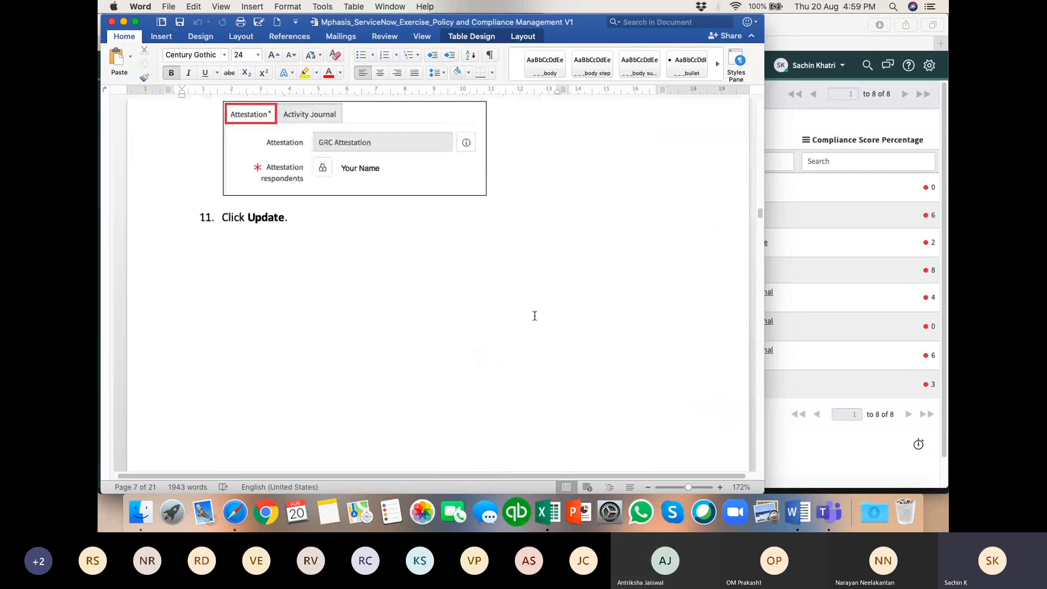
{"action": "scroll", "coordinate": [526, 315], "scroll_direction": "down", "scroll_amount": 10}
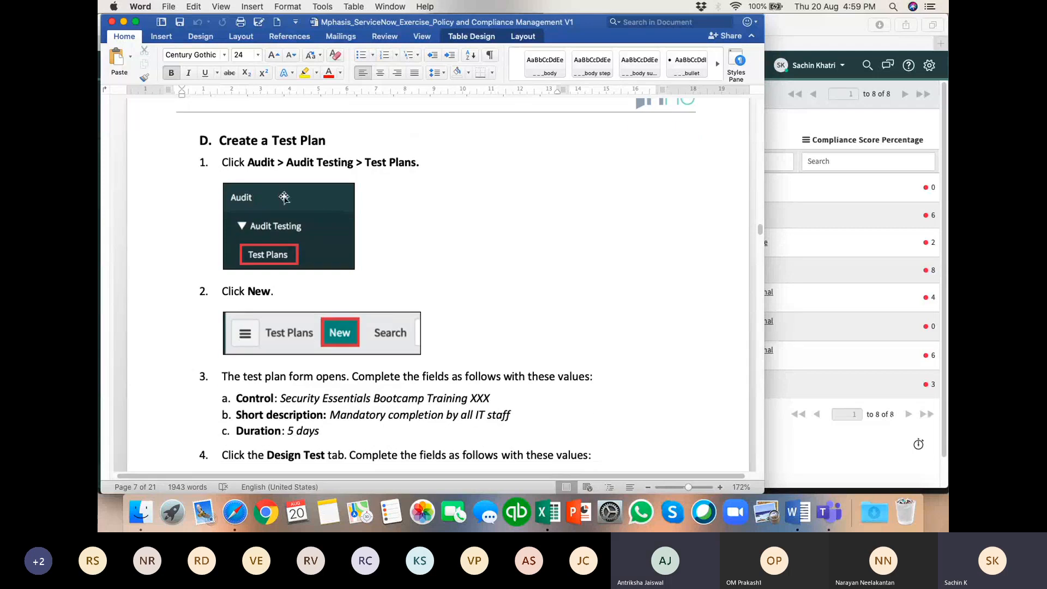
{"action": "scroll", "coordinate": [404, 283], "scroll_direction": "down", "scroll_amount": 4}
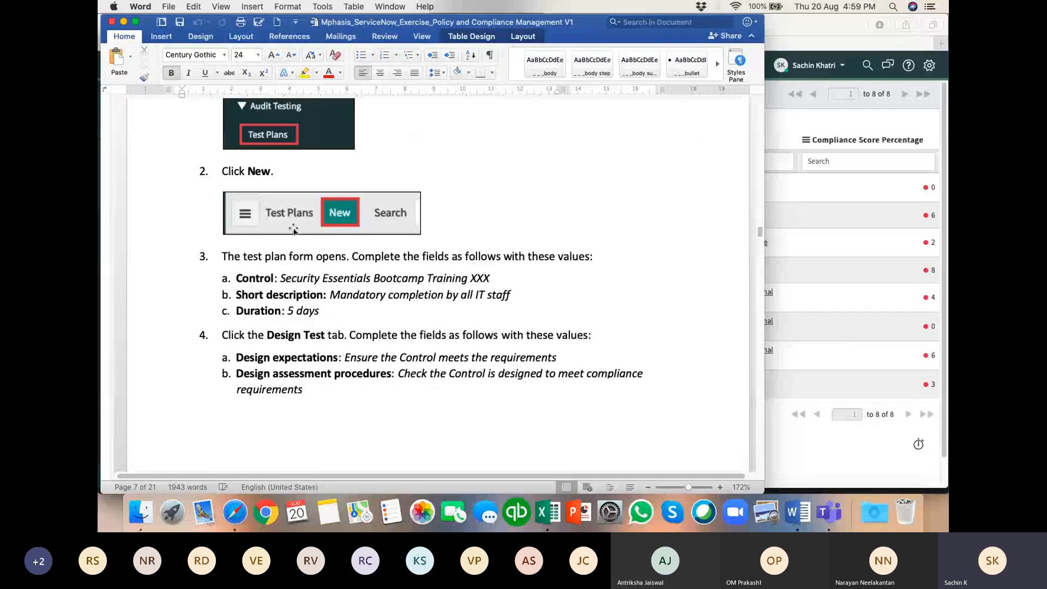
{"action": "scroll", "coordinate": [485, 288], "scroll_direction": "down", "scroll_amount": 15}
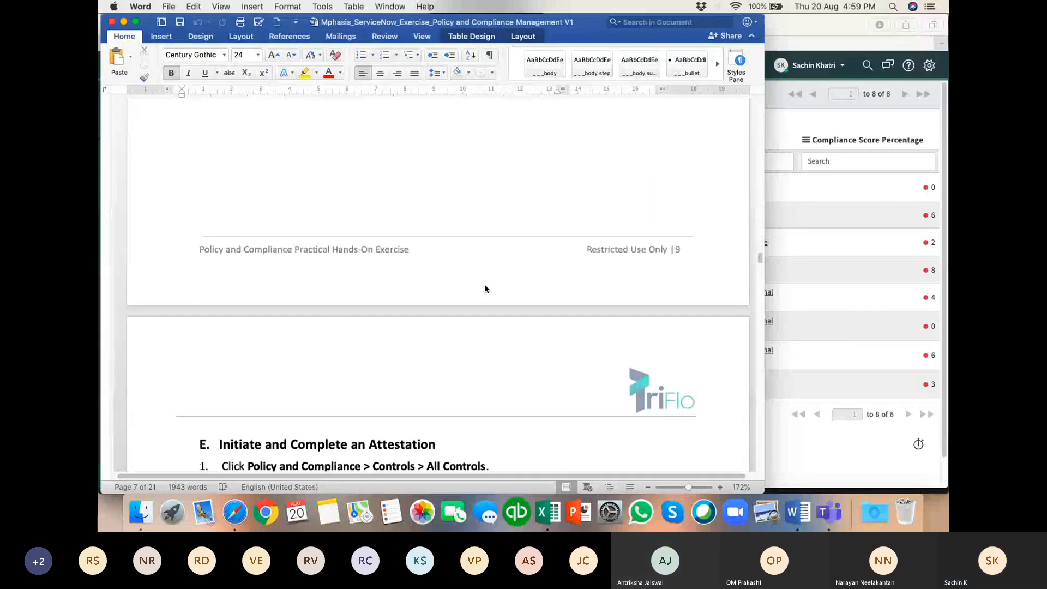
Review section E on completing an attestation and section F on the optional control test, then return to the attestation submission instructions.
{"action": "scroll", "coordinate": [485, 285], "scroll_direction": "down", "scroll_amount": 1}
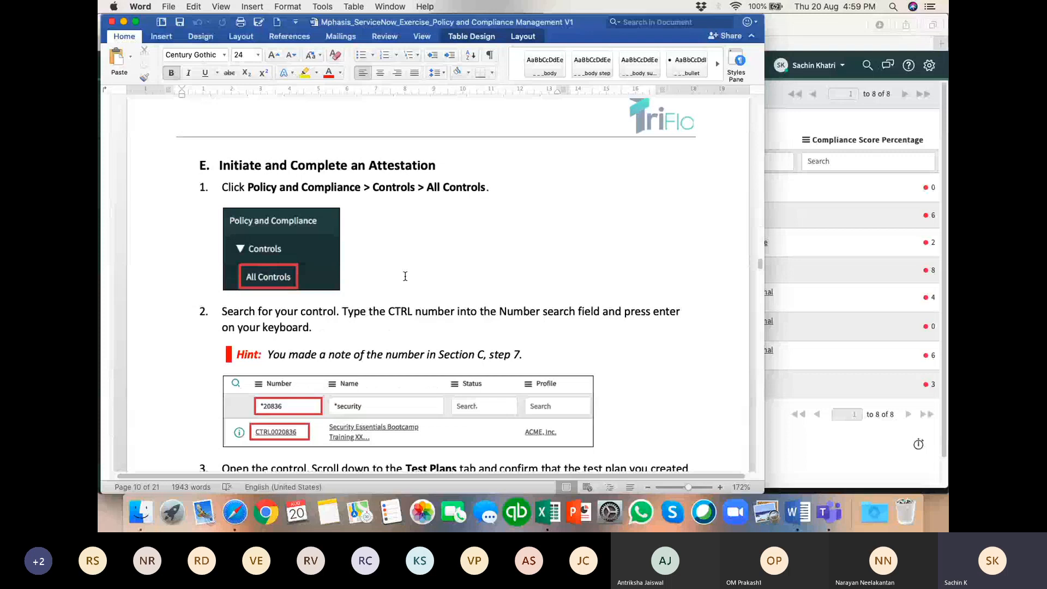
{"action": "scroll", "coordinate": [502, 305], "scroll_direction": "down", "scroll_amount": 6}
{"action": "scroll", "coordinate": [515, 325], "scroll_direction": "down", "scroll_amount": 17}
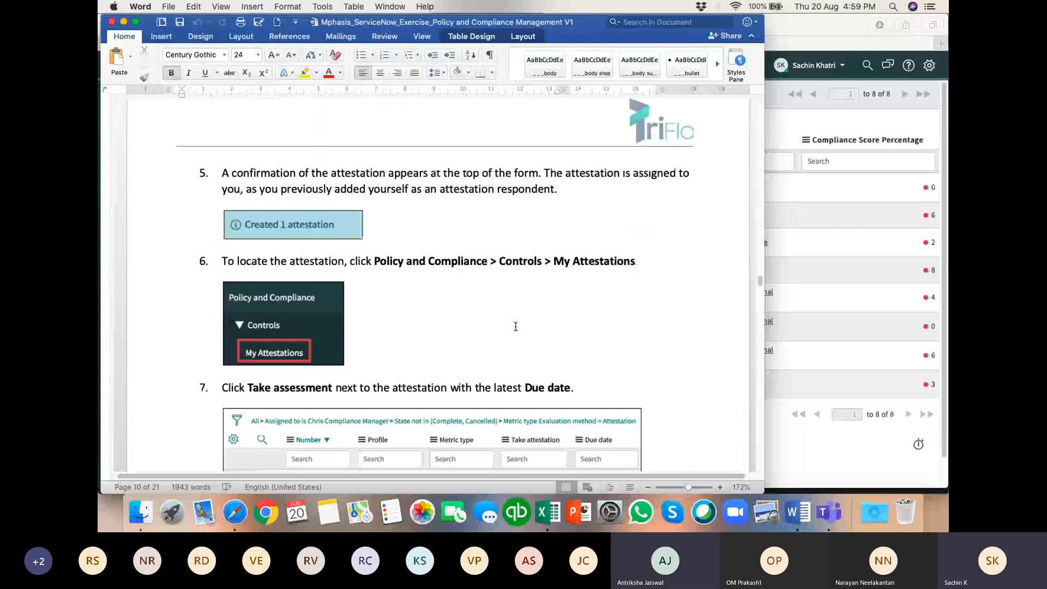
{"action": "scroll", "coordinate": [515, 326], "scroll_direction": "down", "scroll_amount": 4}
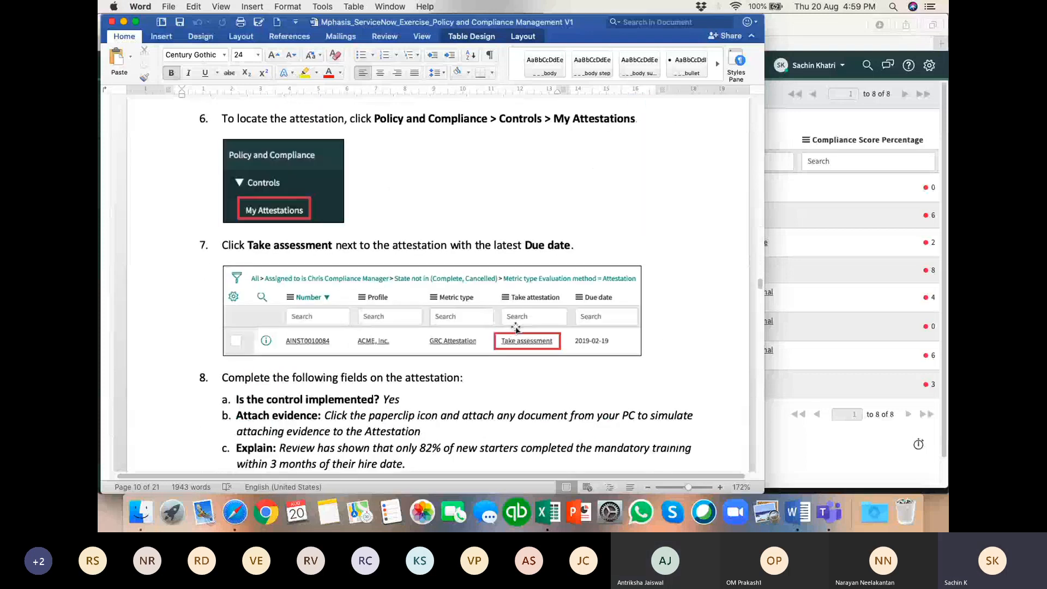
{"action": "scroll", "coordinate": [515, 328], "scroll_direction": "down", "scroll_amount": 20}
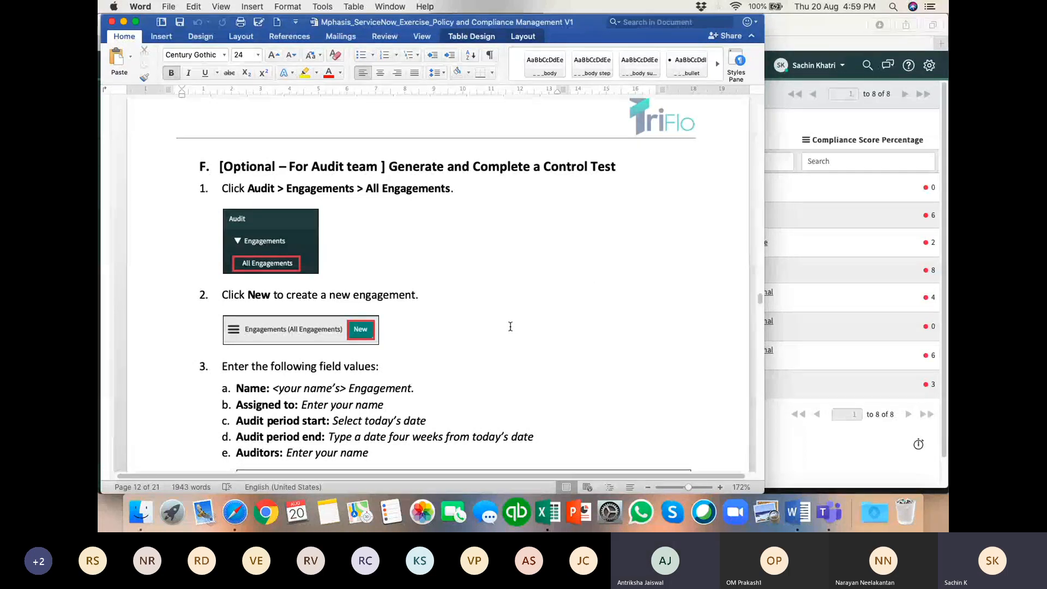
{"action": "scroll", "coordinate": [511, 327], "scroll_direction": "down", "scroll_amount": 3}
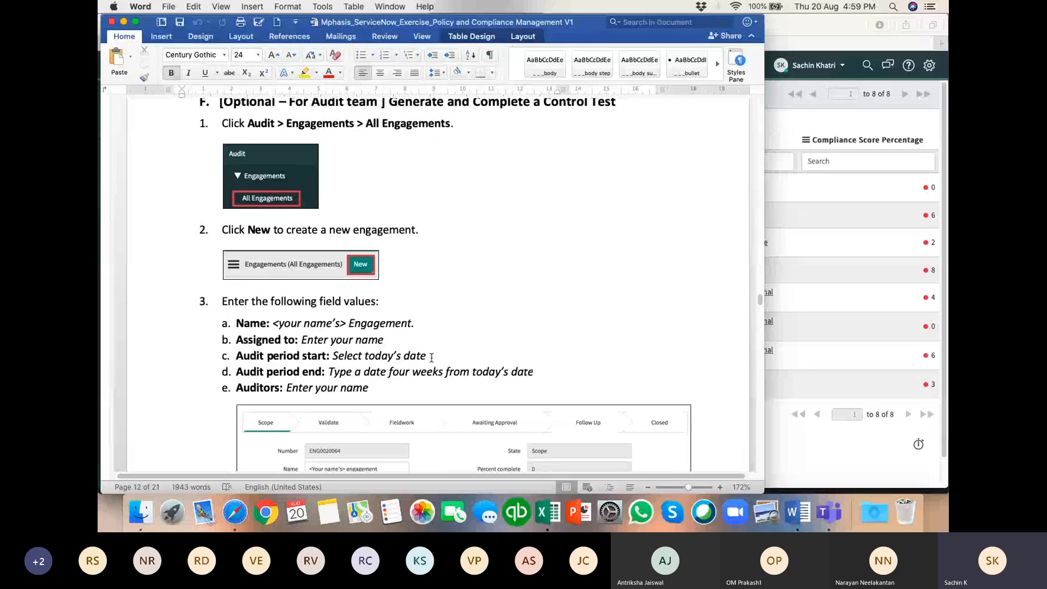
{"action": "scroll", "coordinate": [433, 356], "scroll_direction": "down", "scroll_amount": 2}
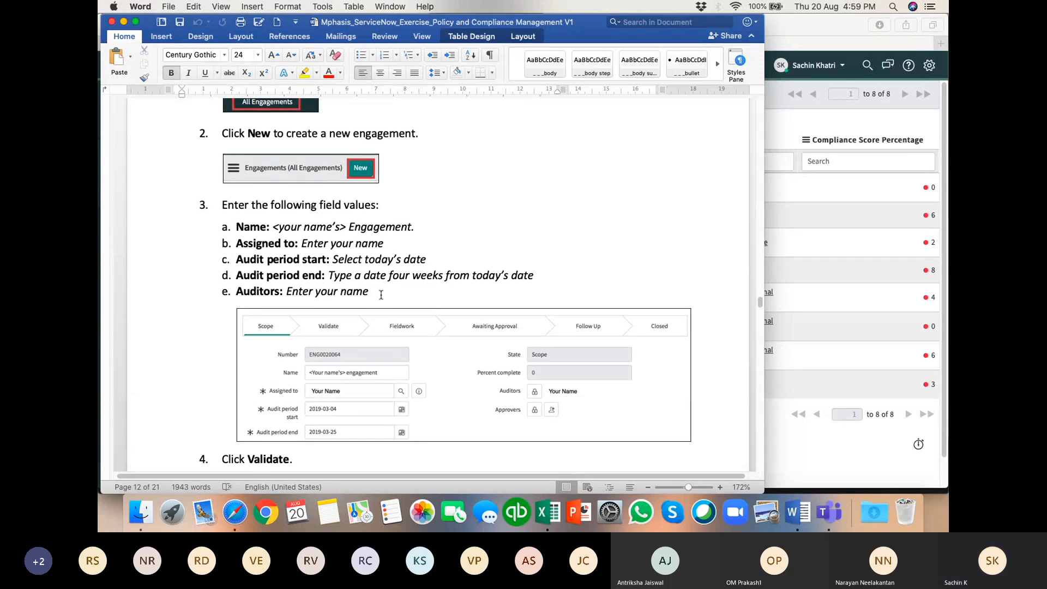
{"action": "scroll", "coordinate": [381, 295], "scroll_direction": "up", "scroll_amount": 5}
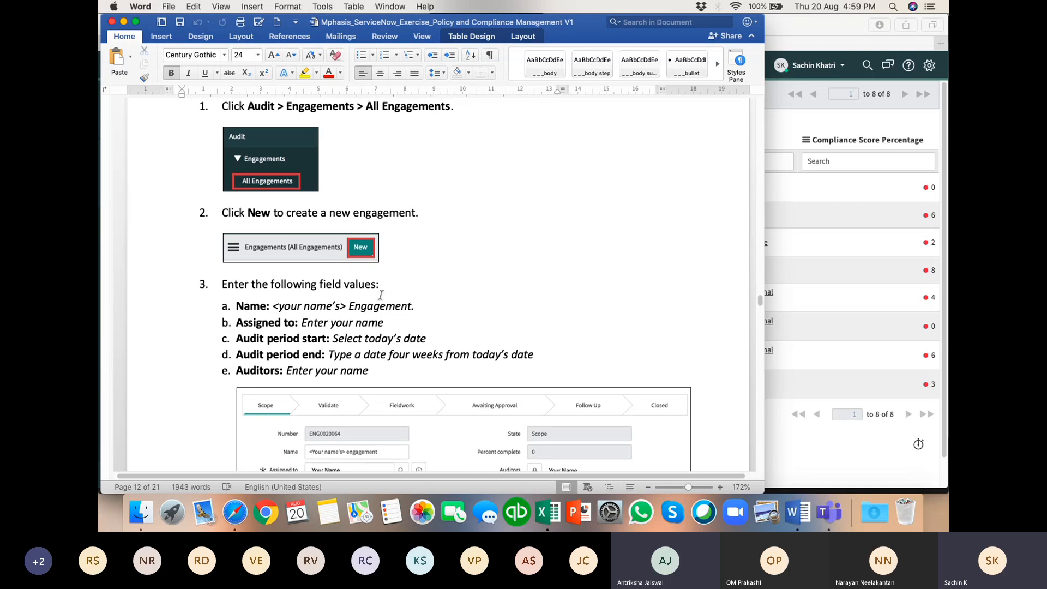
{"action": "scroll", "coordinate": [381, 294], "scroll_direction": "up", "scroll_amount": 2}
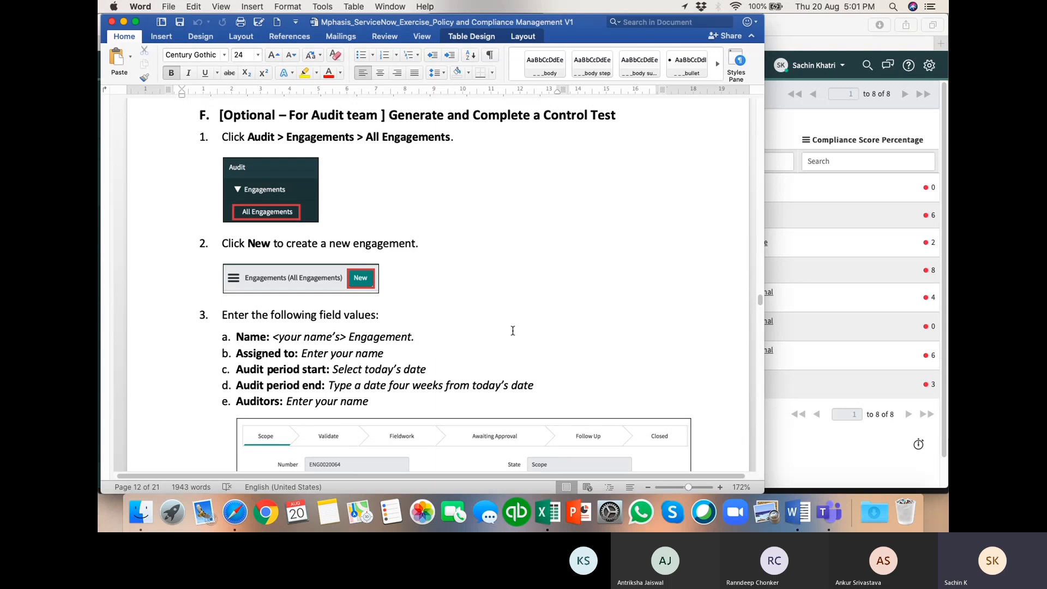
{"action": "left_click", "coordinate": [560, 510]}
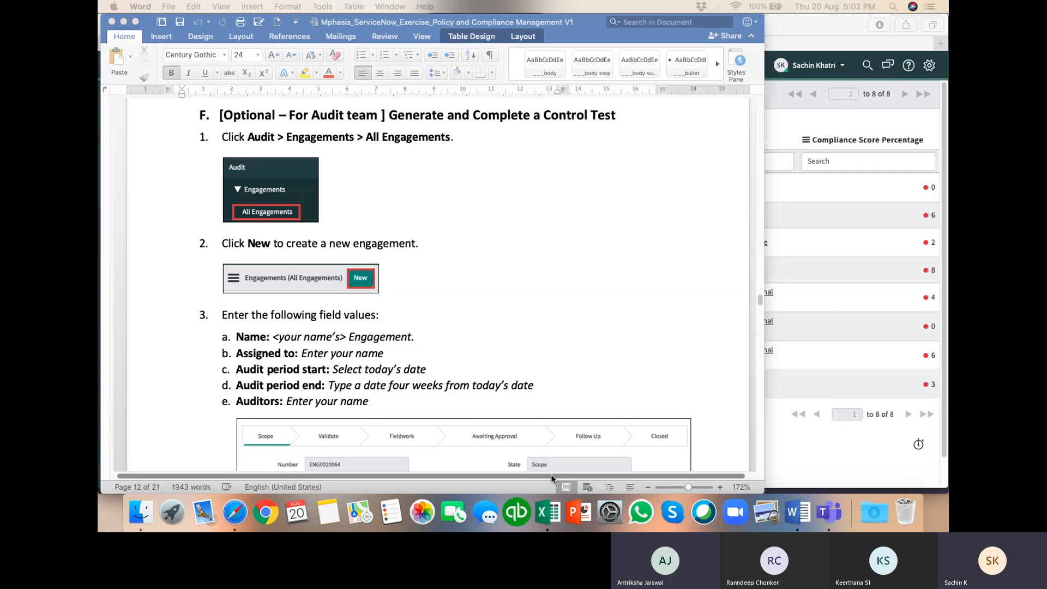
{"action": "scroll", "coordinate": [481, 289], "scroll_direction": "up", "scroll_amount": 2}
{"action": "scroll", "coordinate": [479, 284], "scroll_direction": "up", "scroll_amount": 15}
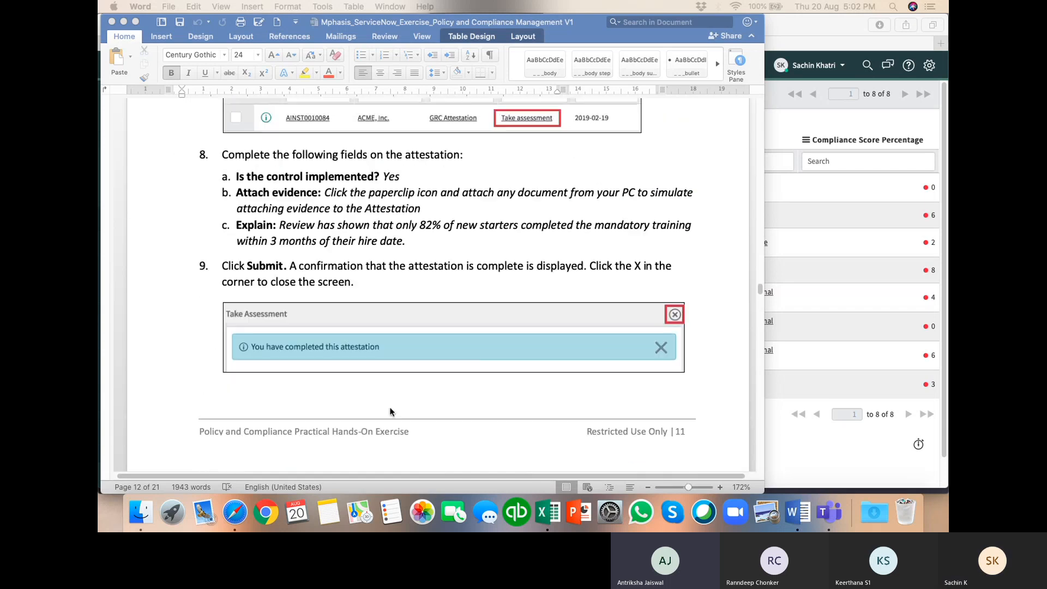
Switch to ServiceNow in Safari, filter the navigator for "users", and clear the filter again.
{"action": "left_click", "coordinate": [238, 505]}
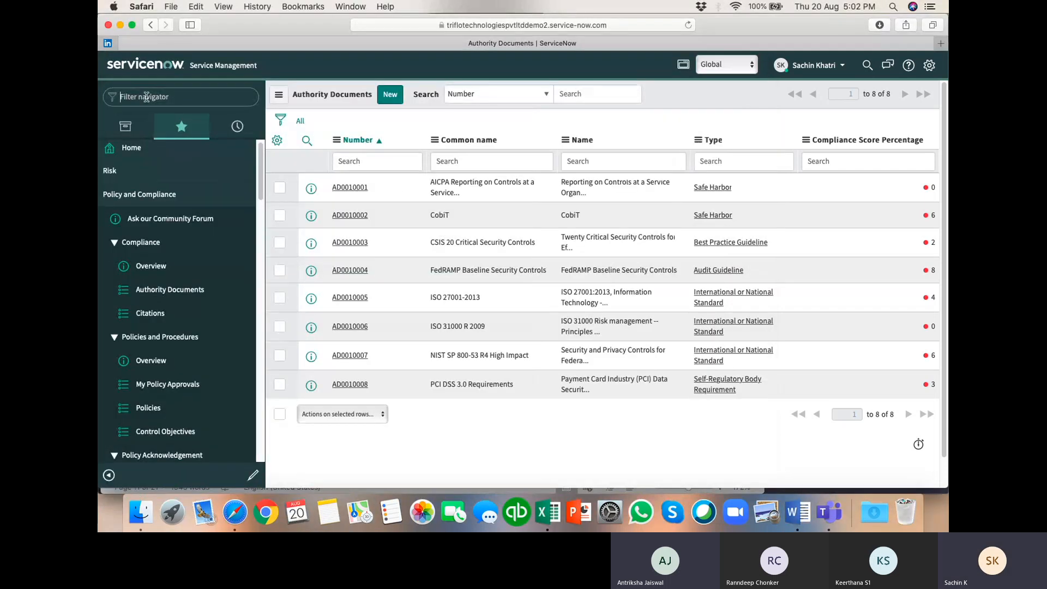
{"action": "type", "text": "sers"}
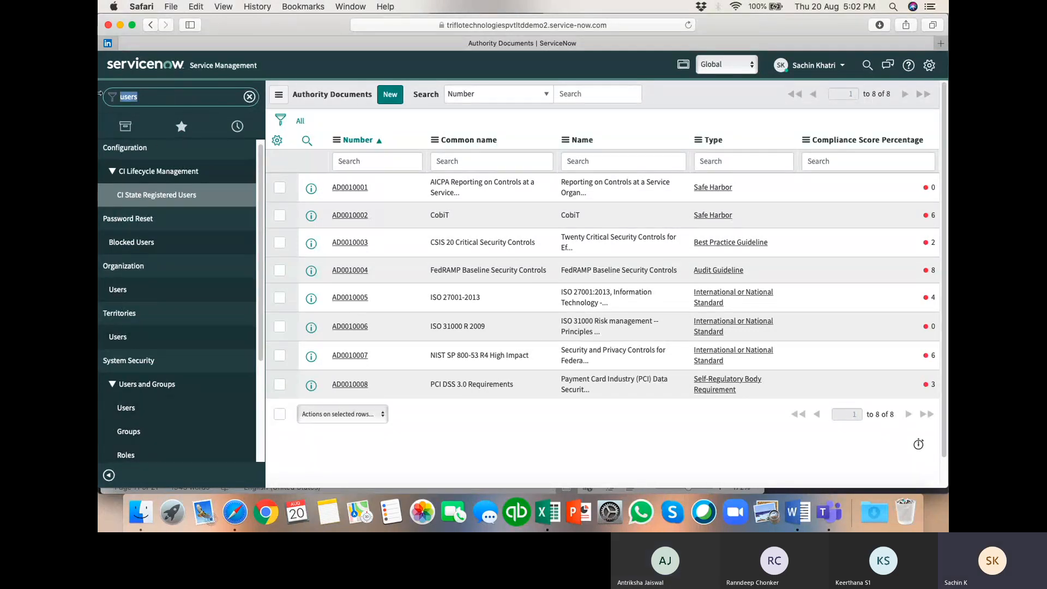
{"action": "key", "text": "BackSpace"}
{"action": "key", "text": "BackSpace"}
{"action": "key", "text": "BackSpace"}
{"action": "key", "text": "BackSpace"}
{"action": "key", "text": "BackSpace"}
Return to the favorites, collapse Policy and Compliance, and expand Audit to reach its Engagements modules.
{"action": "left_click", "coordinate": [180, 135]}
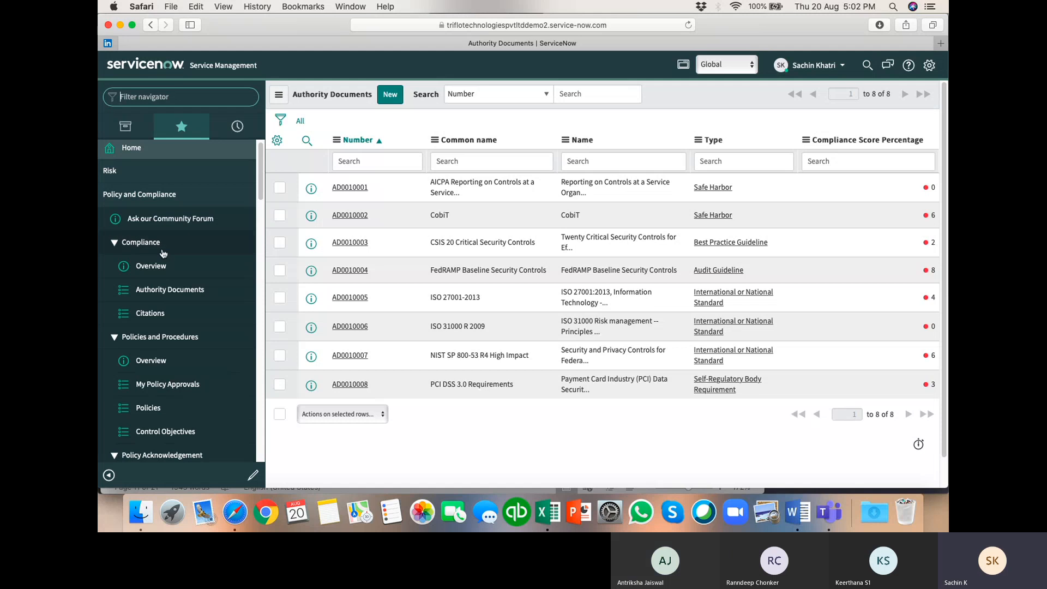
{"action": "left_click", "coordinate": [128, 198]}
{"action": "left_click", "coordinate": [118, 229]}
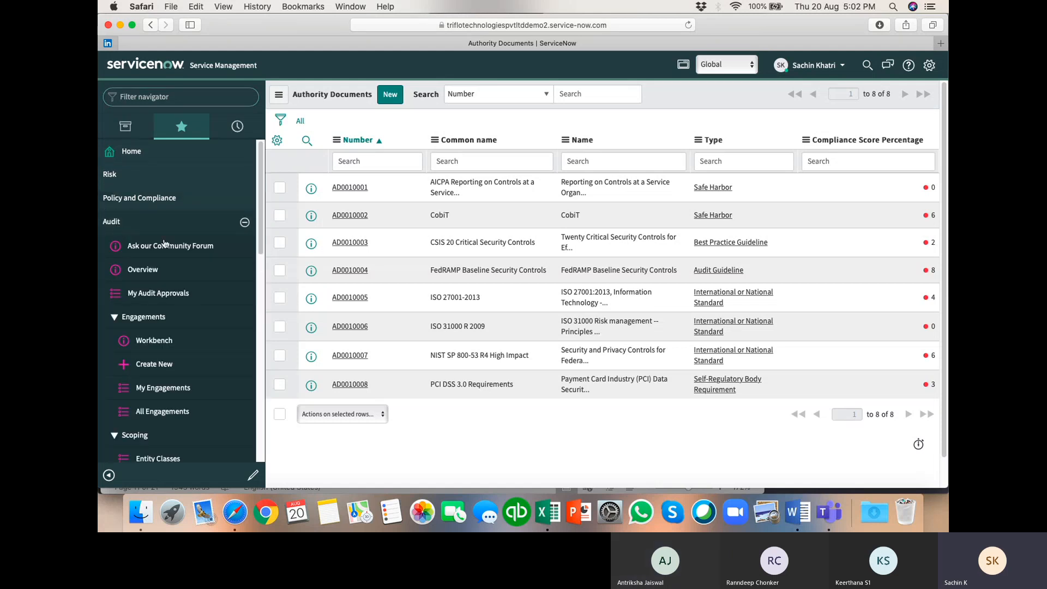
{"action": "scroll", "coordinate": [169, 322], "scroll_direction": "down", "scroll_amount": 2}
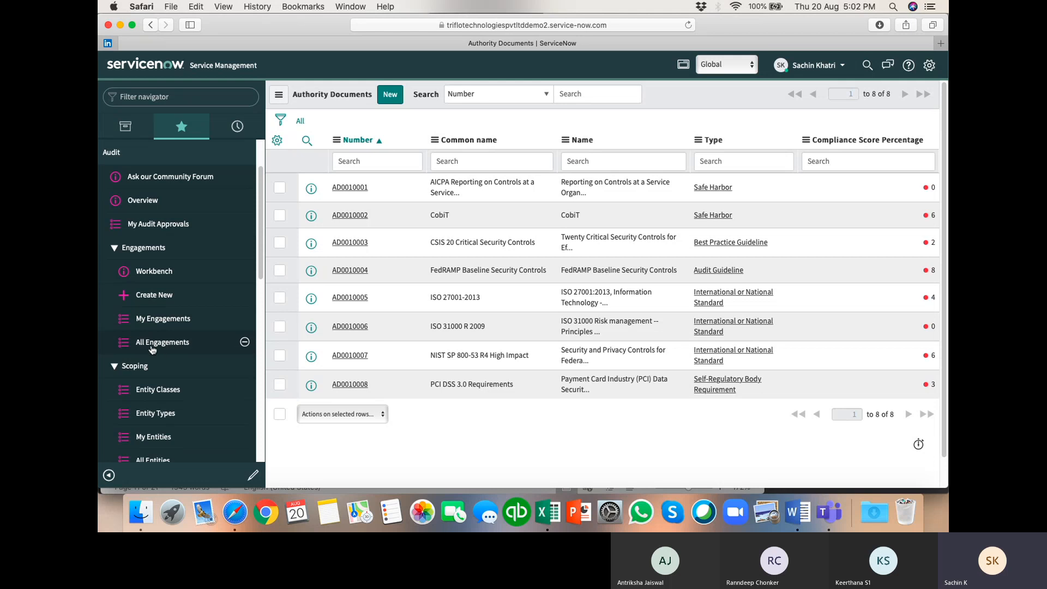
Open the list of all audit engagements, view its import page for external data, and return to the list.
{"action": "left_click", "coordinate": [151, 343]}
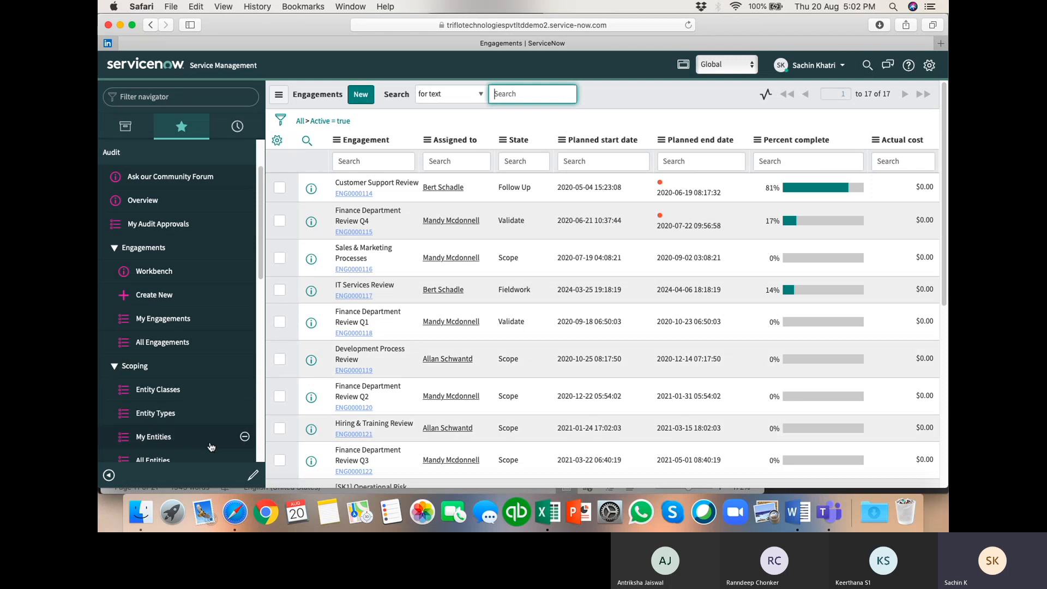
{"action": "left_click", "coordinate": [108, 476]}
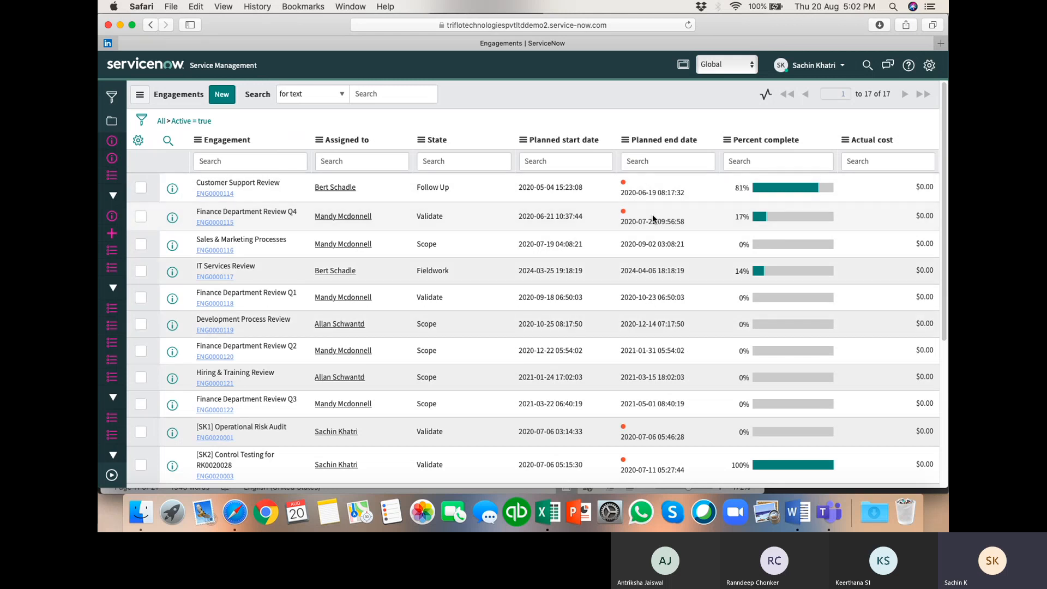
{"action": "left_click", "coordinate": [204, 141]}
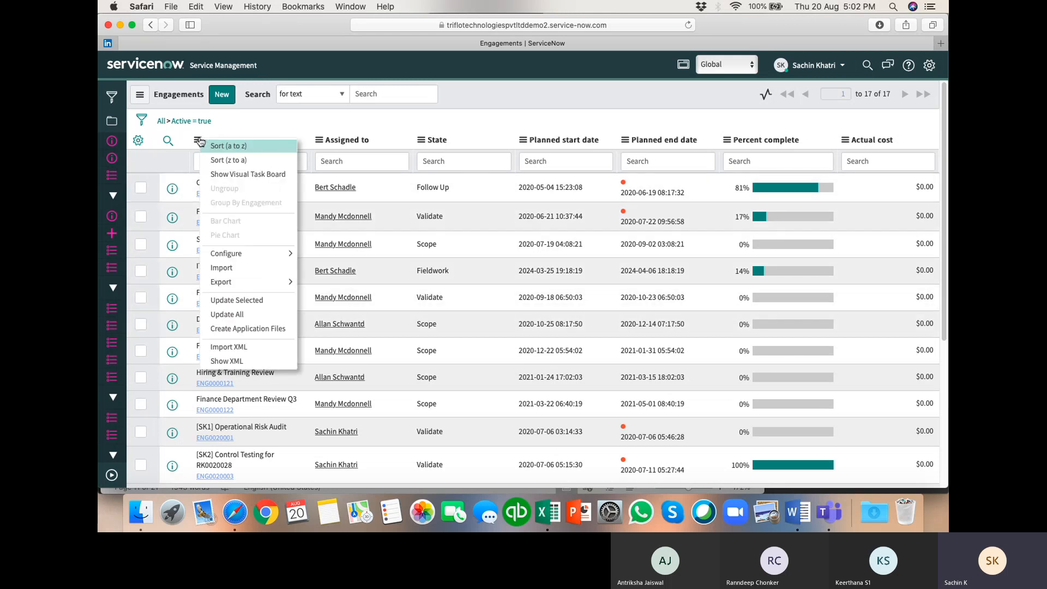
{"action": "left_click", "coordinate": [241, 267]}
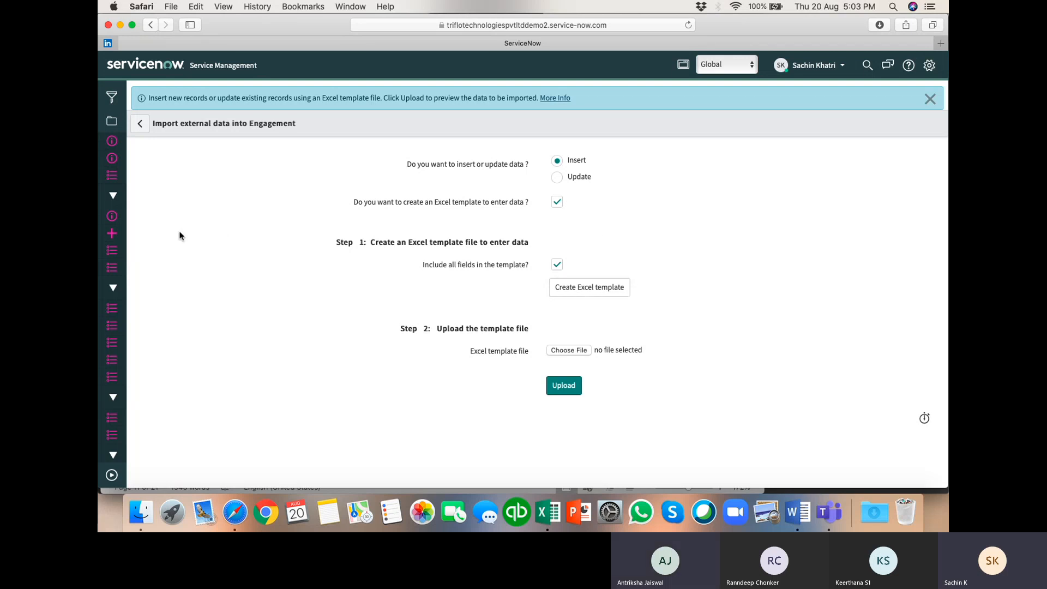
{"action": "left_click", "coordinate": [140, 124]}
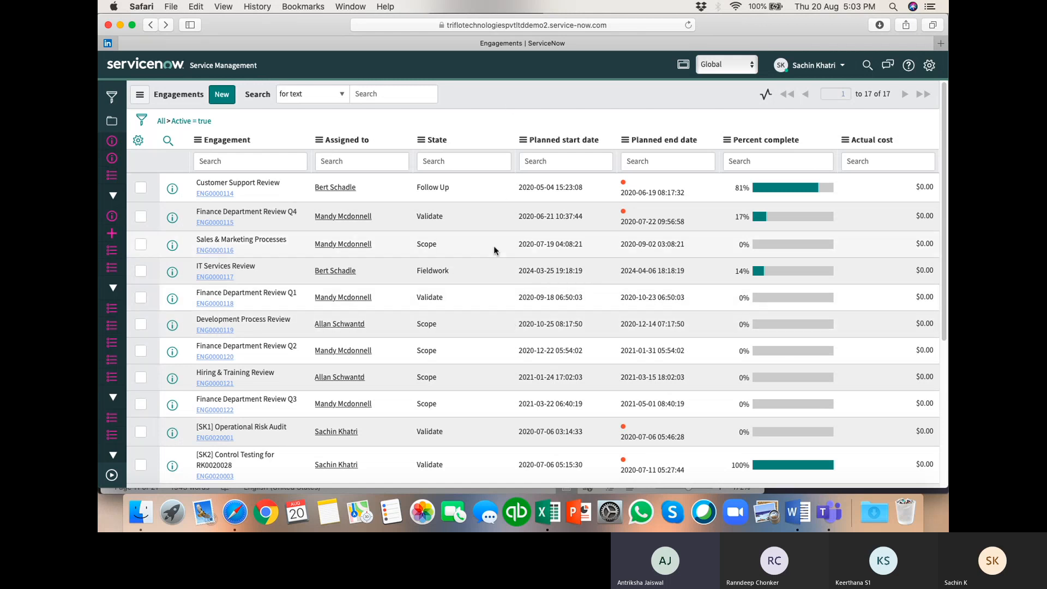
Expand the navigator, show all applications, and switch to the Microsoft Teams meeting.
{"action": "left_click", "coordinate": [112, 476]}
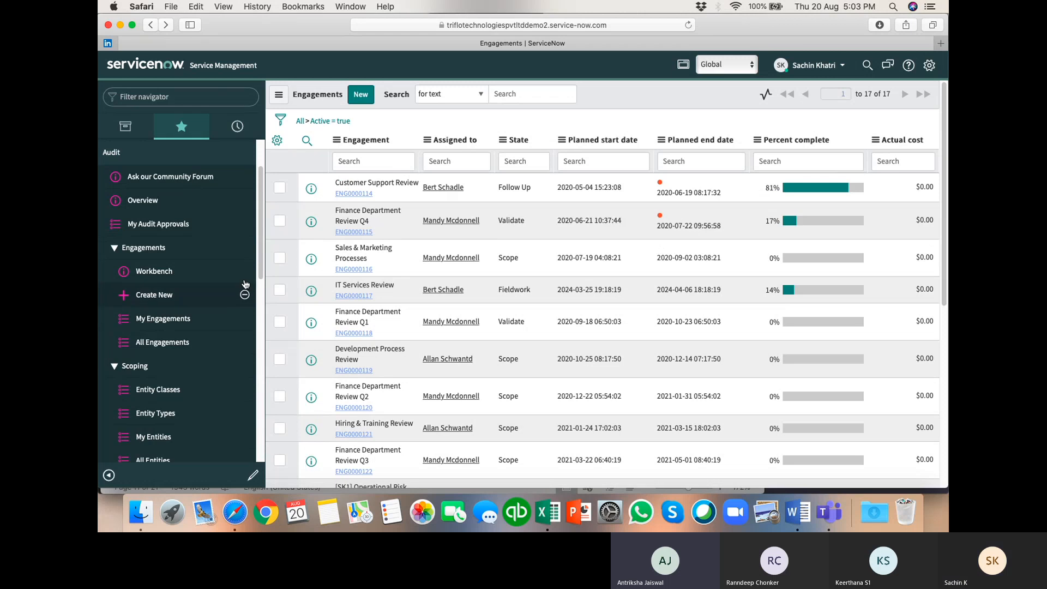
{"action": "scroll", "coordinate": [267, 197], "scroll_direction": "up", "scroll_amount": 3}
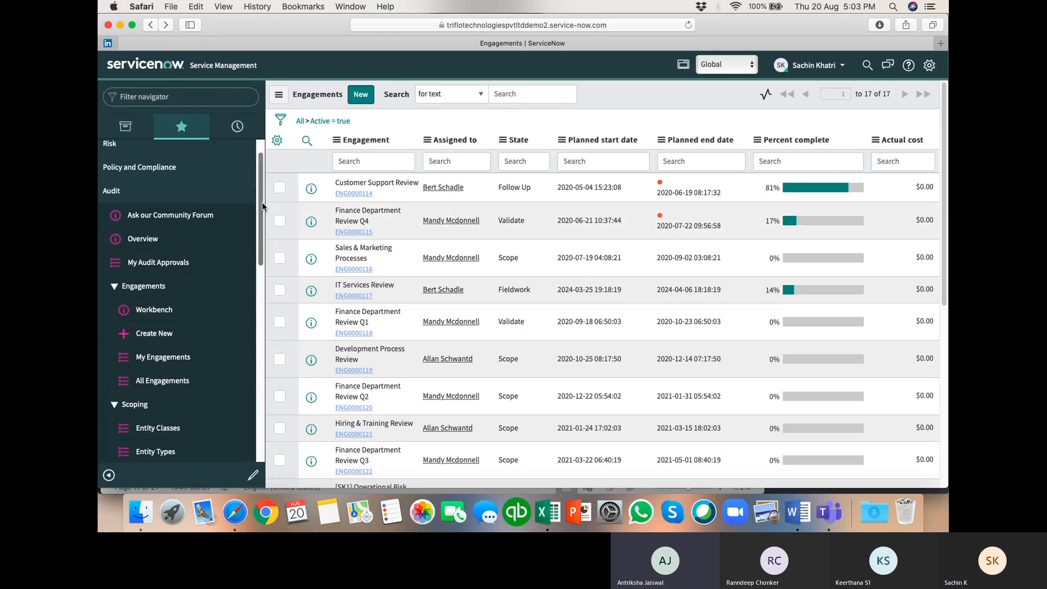
{"action": "left_click", "coordinate": [124, 128]}
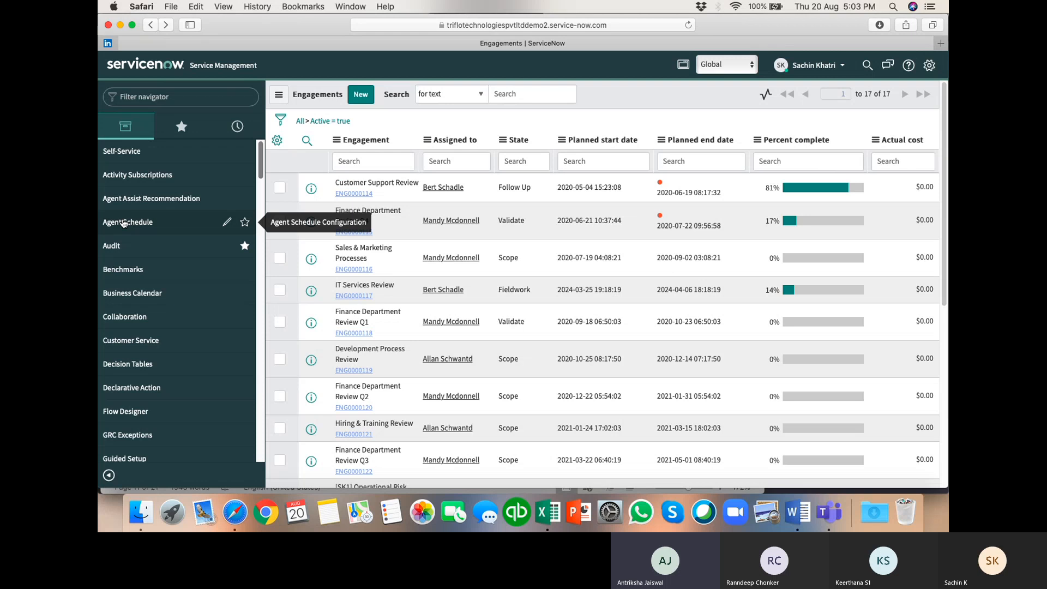
{"action": "left_click", "coordinate": [823, 506]}
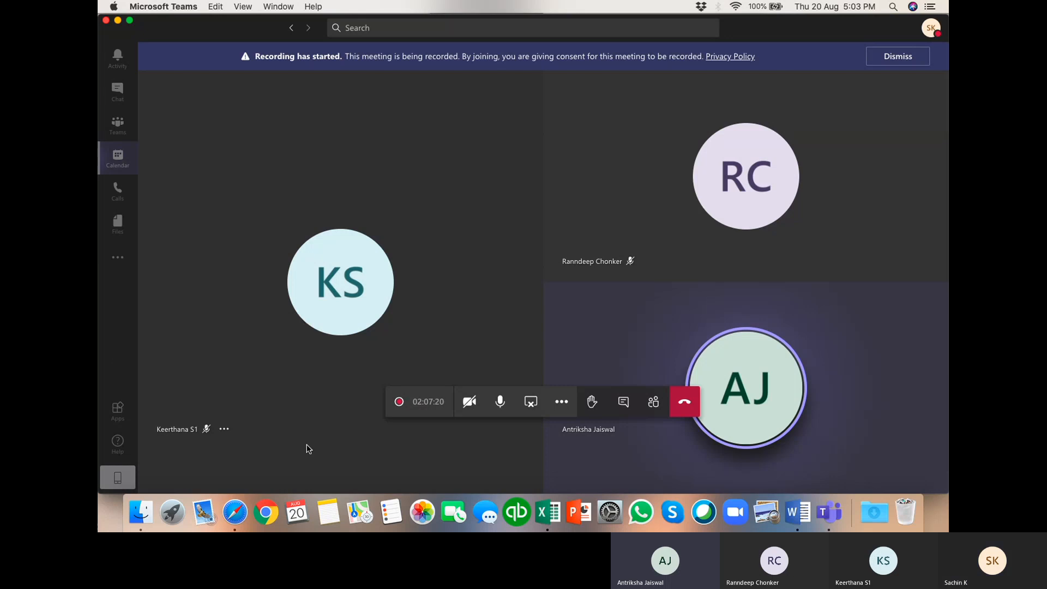
Switch back to Safari, filter the navigator for "users", and open the Users list under System Security.
{"action": "left_click", "coordinate": [230, 505]}
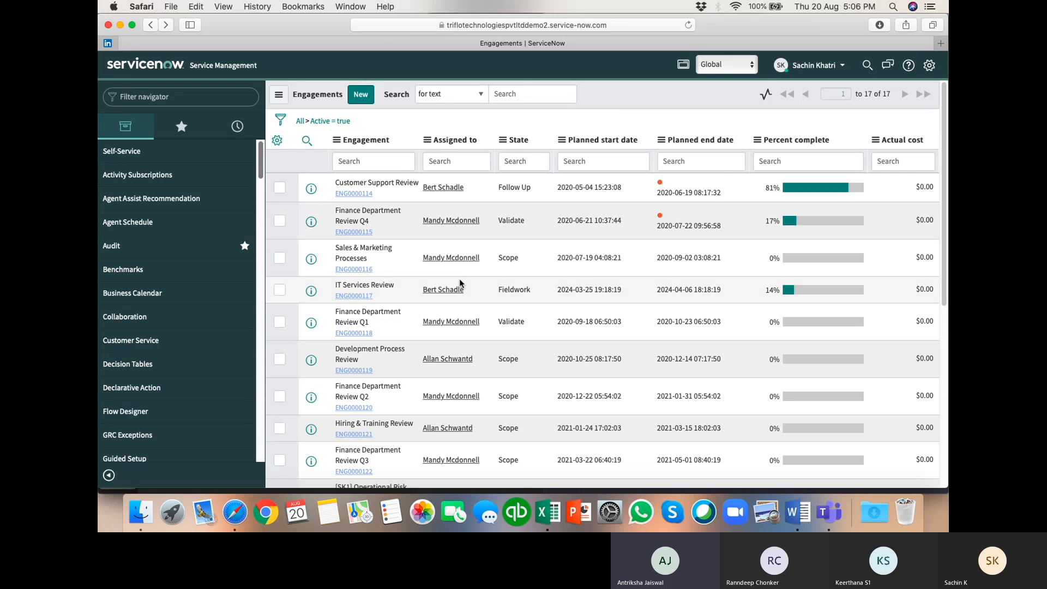
{"action": "left_click", "coordinate": [144, 101]}
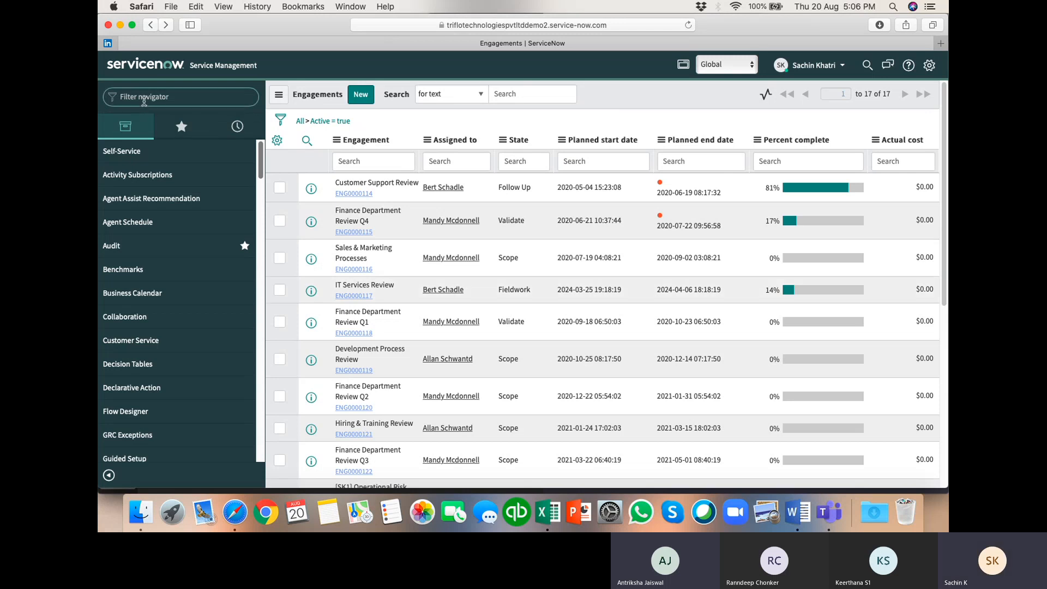
{"action": "type", "text": "users"}
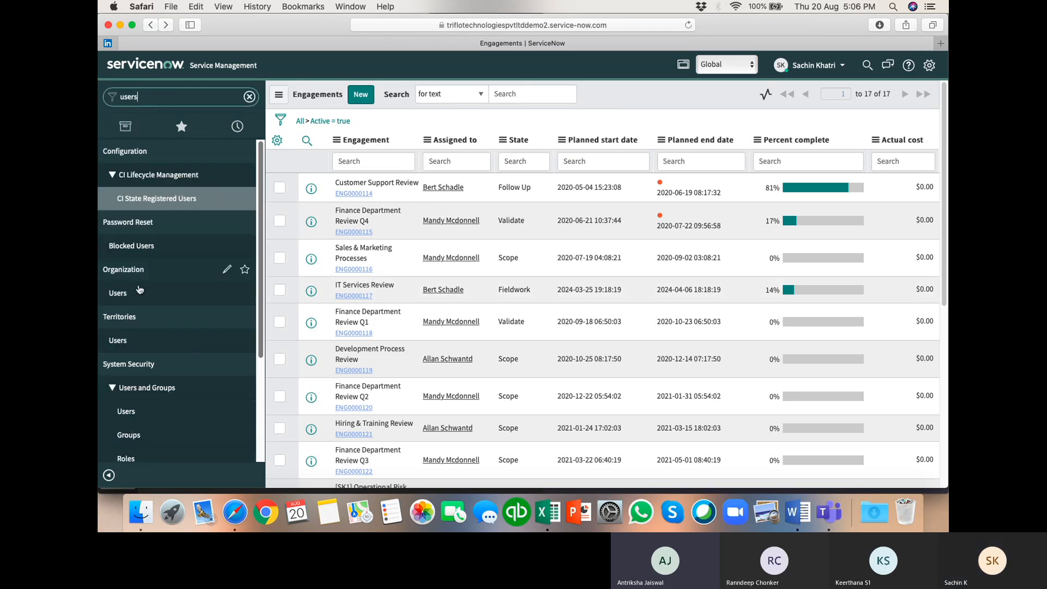
{"action": "left_click", "coordinate": [132, 413]}
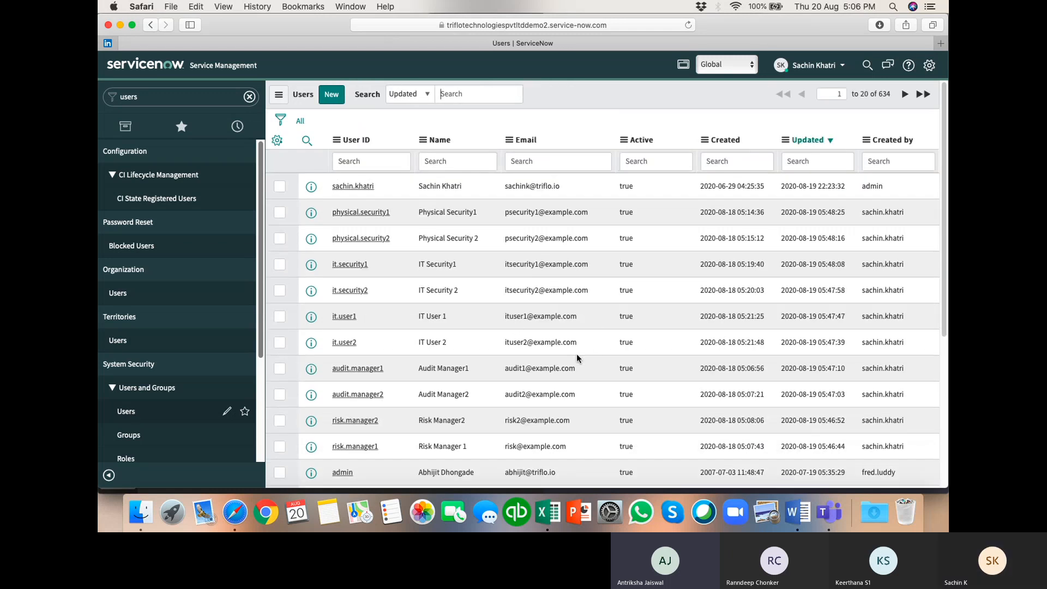
{"action": "scroll", "coordinate": [577, 354], "scroll_direction": "down", "scroll_amount": 2}
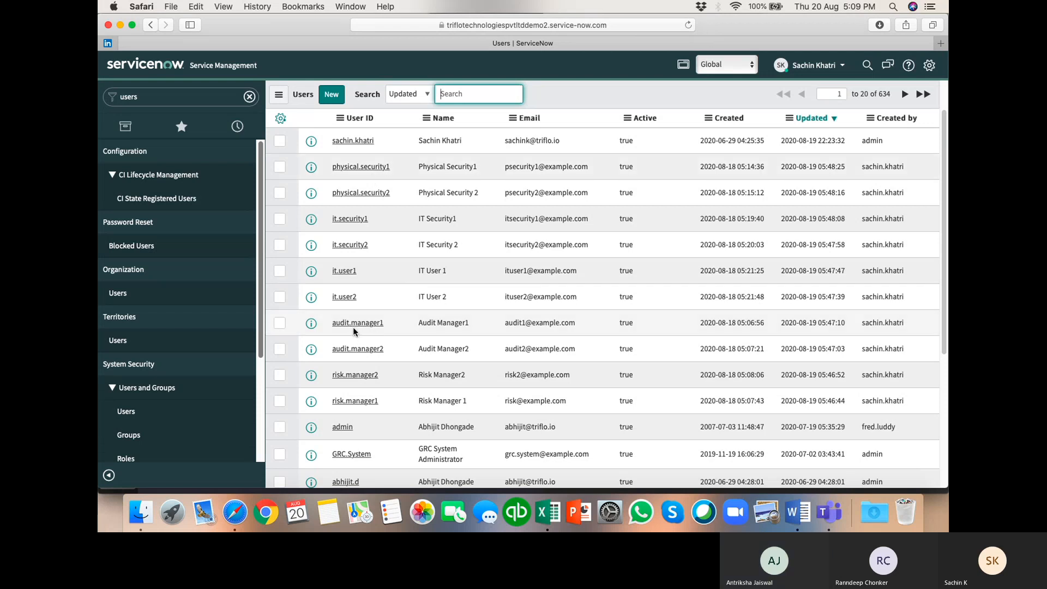
Try to edit the audit.manager2 user ID and the Audit Manager1 name directly in the Users list.
{"action": "left_click", "coordinate": [371, 359]}
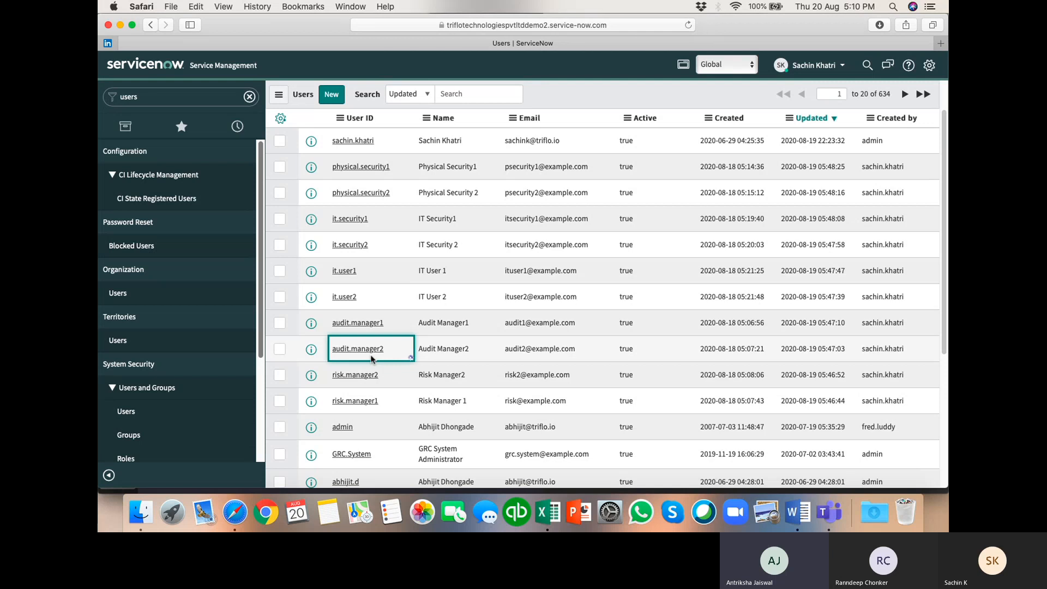
{"action": "double_click", "coordinate": [381, 358]}
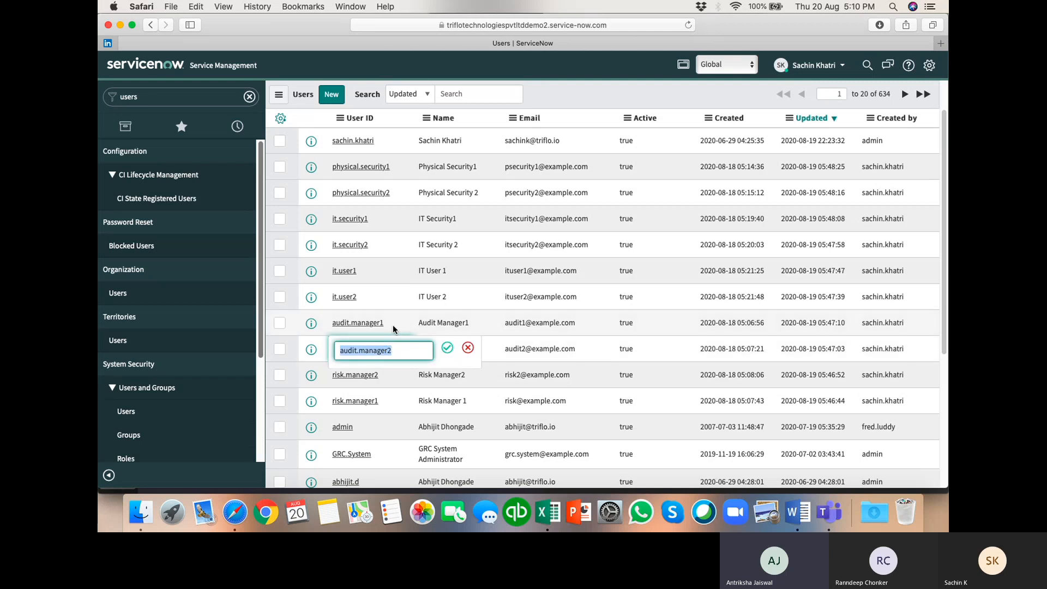
{"action": "key", "text": "Escape"}
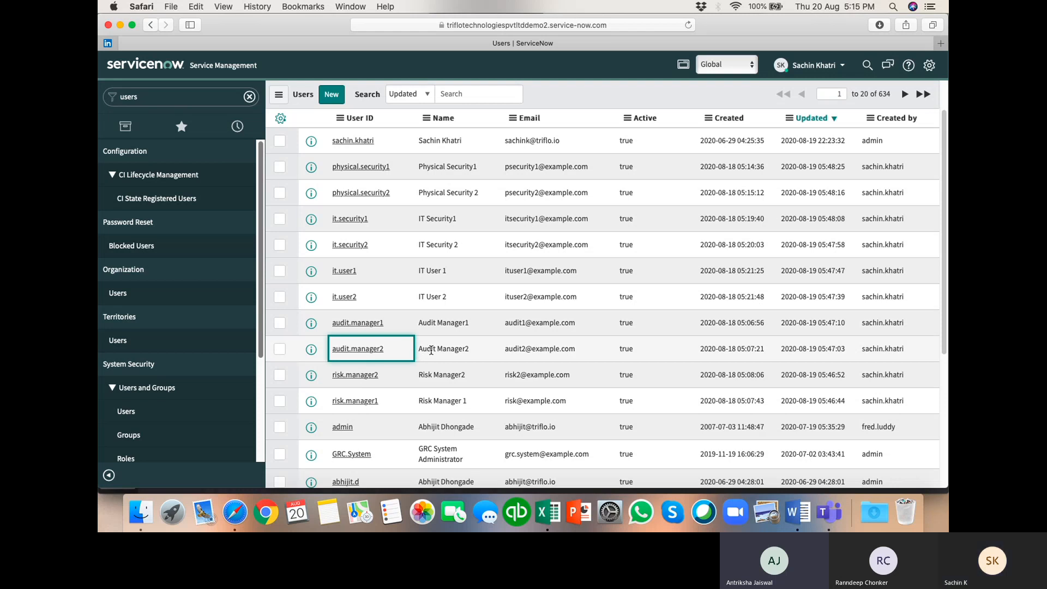
{"action": "left_click", "coordinate": [434, 324]}
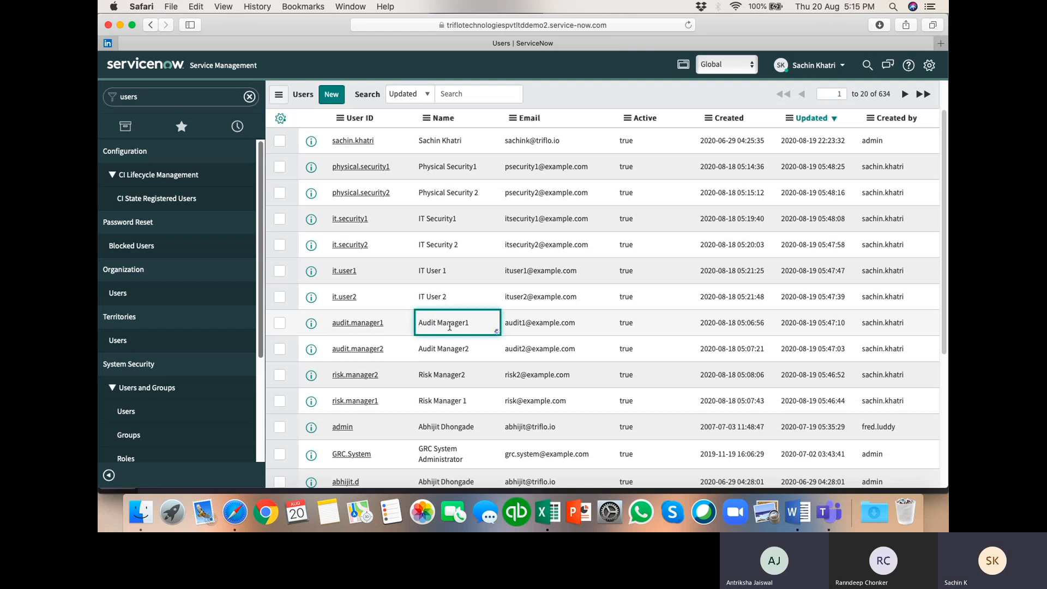
{"action": "double_click", "coordinate": [449, 324]}
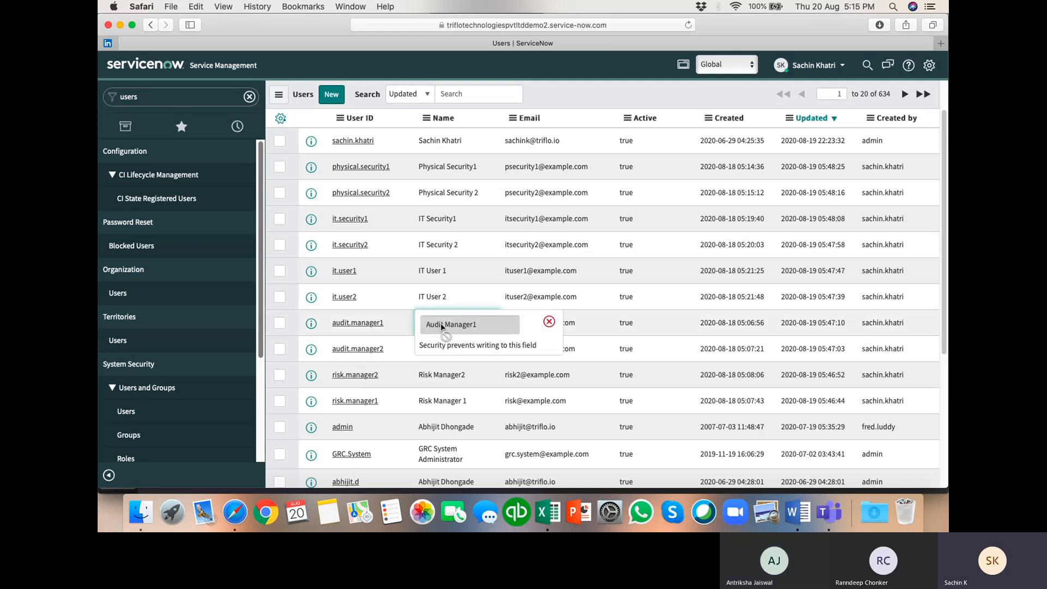
{"action": "left_click", "coordinate": [547, 323]}
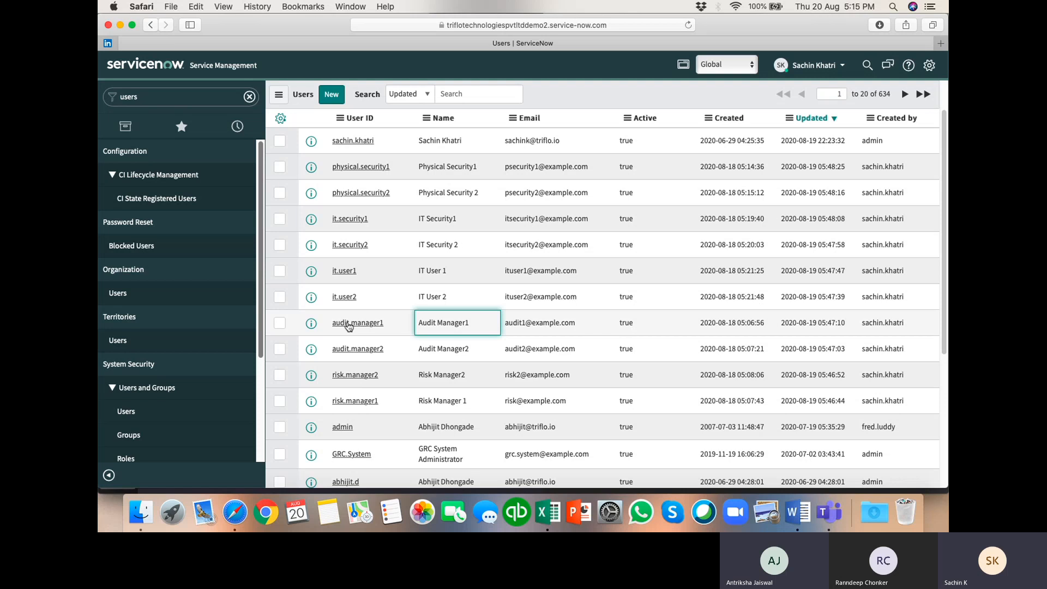
{"action": "left_click", "coordinate": [350, 325]}
{"action": "triple_click", "coordinate": [440, 137]}
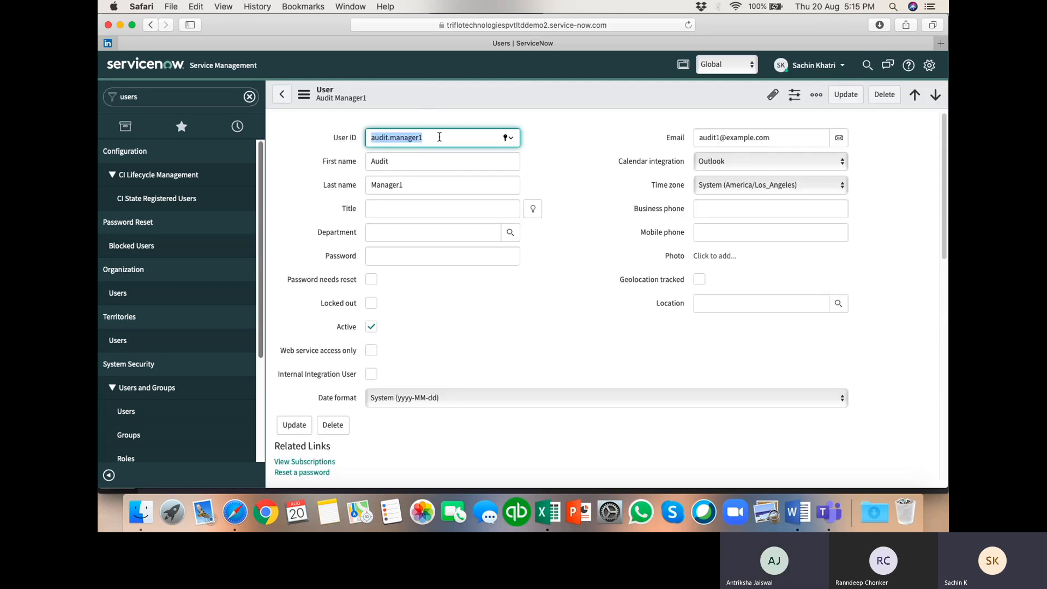
{"action": "key", "text": "BackSpace"}
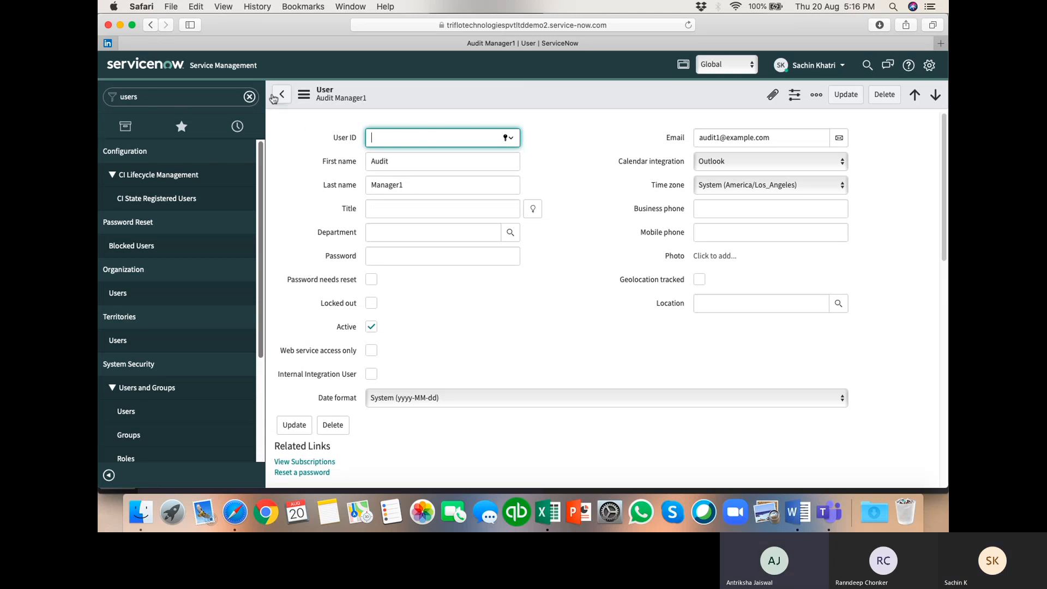
{"action": "left_click", "coordinate": [151, 24]}
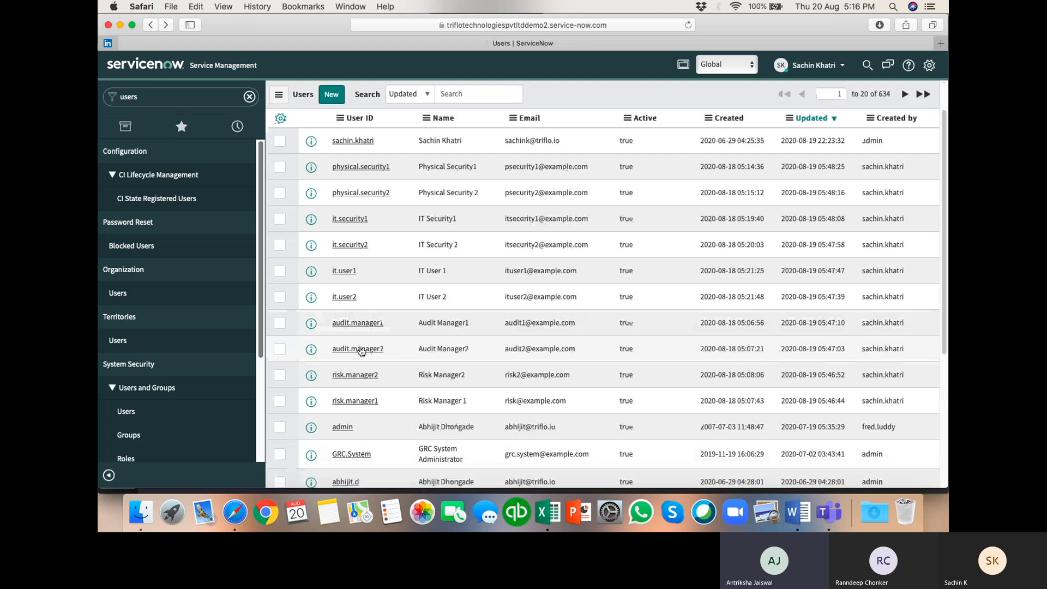
Change the audit.manager2 record's user ID to audit.admin and its last name to Admin, and save the record.
{"action": "left_click", "coordinate": [360, 349]}
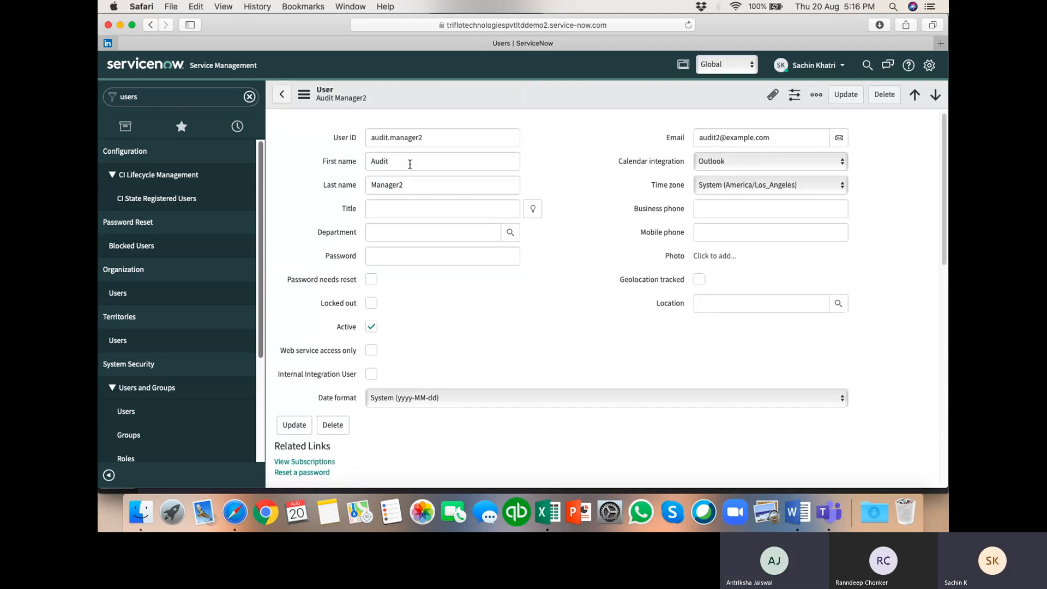
{"action": "left_click", "coordinate": [428, 139]}
{"action": "key", "text": "BackSpace"}
{"action": "key", "text": "BackSpace"}
{"action": "key", "text": "BackSpace"}
{"action": "key", "text": "BackSpace"}
{"action": "key", "text": "BackSpace"}
{"action": "key", "text": "BackSpace"}
{"action": "key", "text": "BackSpace"}
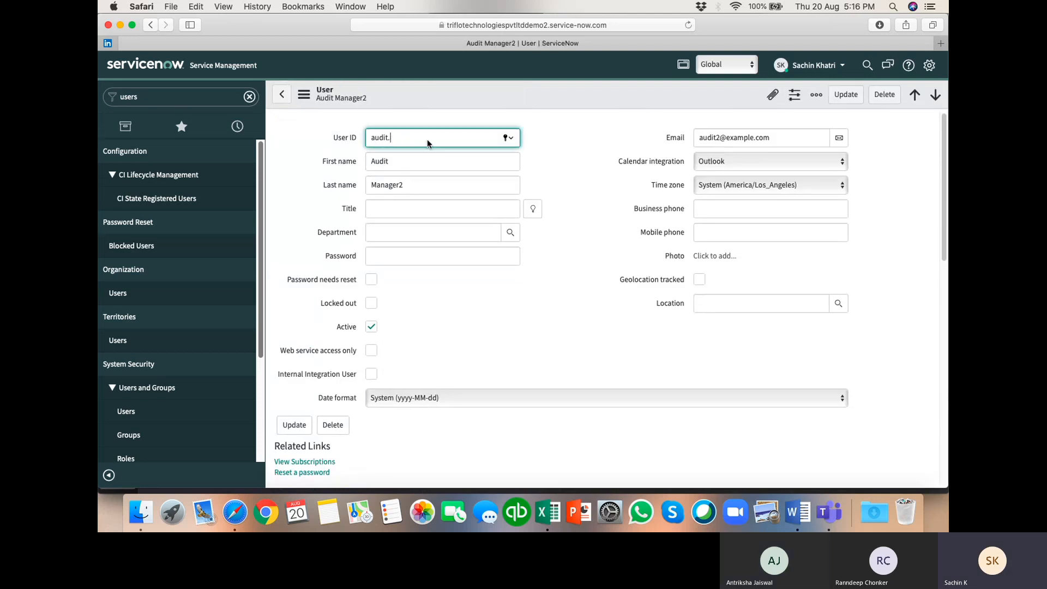
{"action": "type", "text": "dmin"}
{"action": "key", "text": "Tab"}
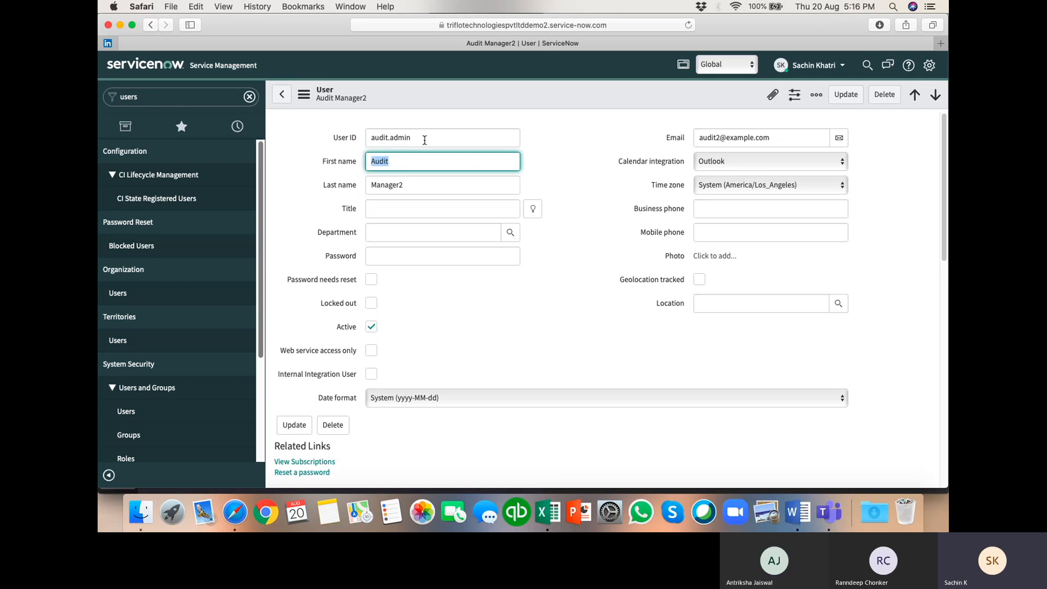
{"action": "key", "text": "Tab"}
{"action": "type", "text": "Ad"}
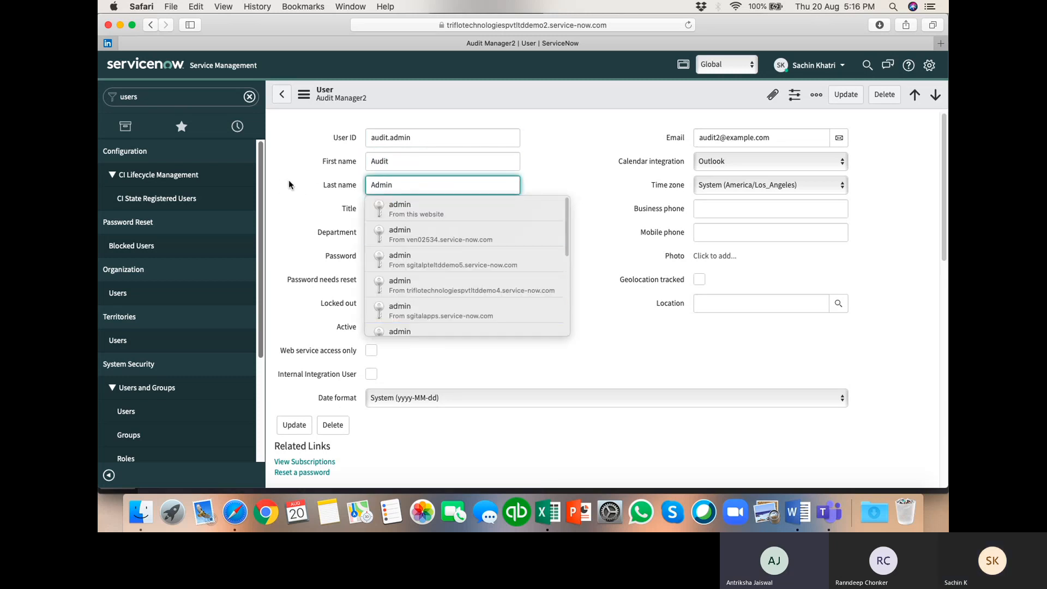
{"action": "left_click", "coordinate": [840, 102]}
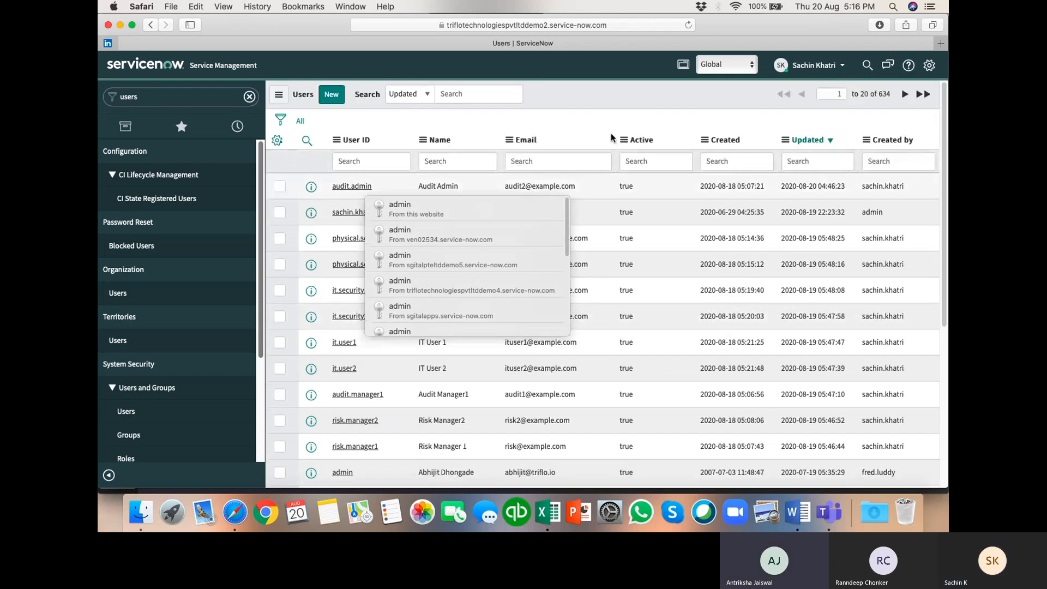
Change the audit.manager1 record's user ID to audit.manager and its last name to Manager, and save the record.
{"action": "left_click", "coordinate": [358, 395]}
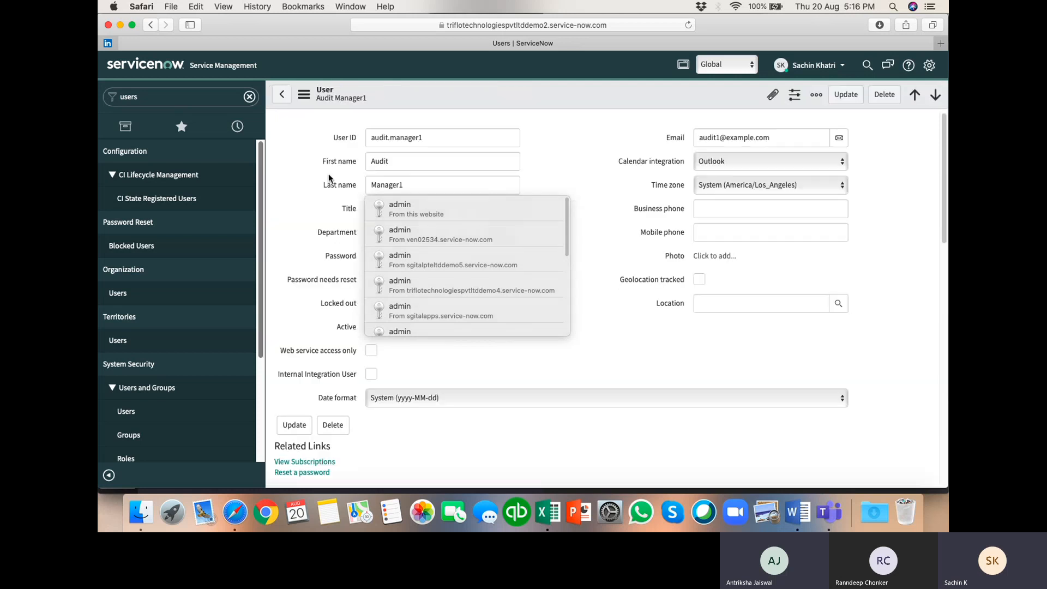
{"action": "left_click", "coordinate": [409, 187]}
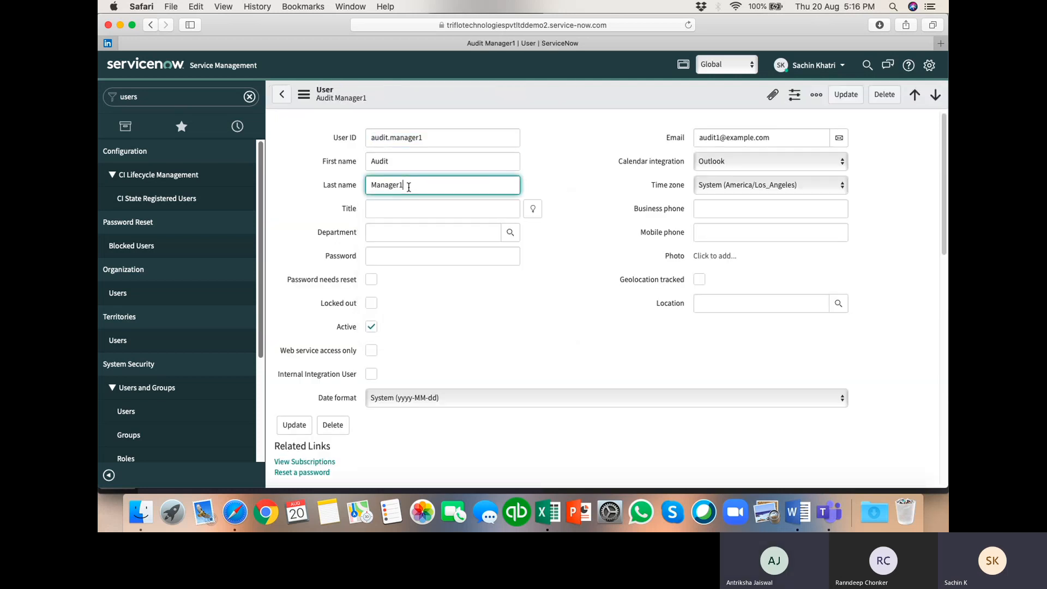
{"action": "left_click", "coordinate": [453, 137]}
{"action": "key", "text": "BackSpace"}
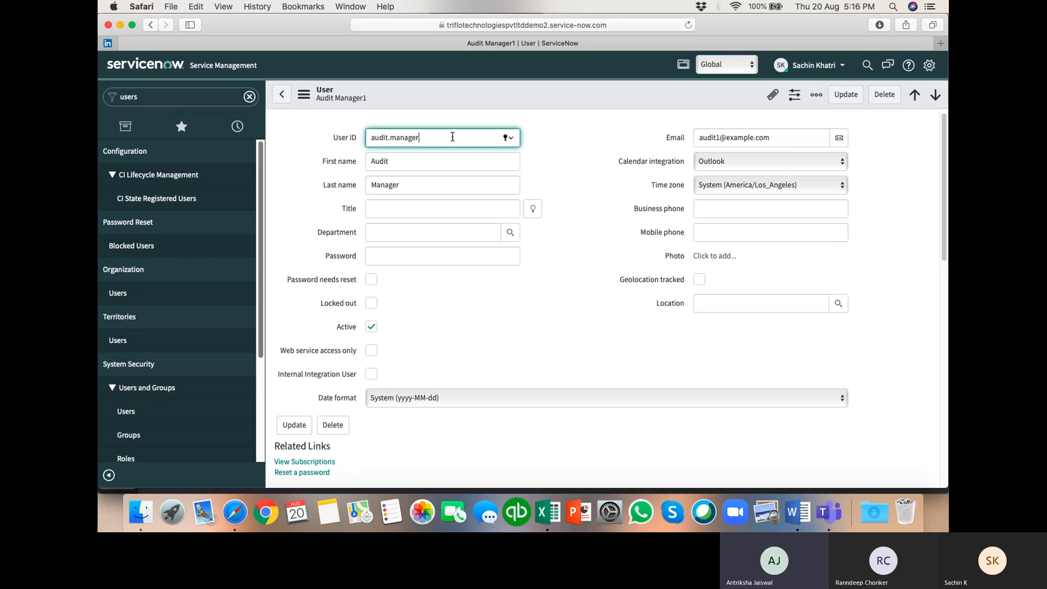
{"action": "left_click", "coordinate": [567, 133]}
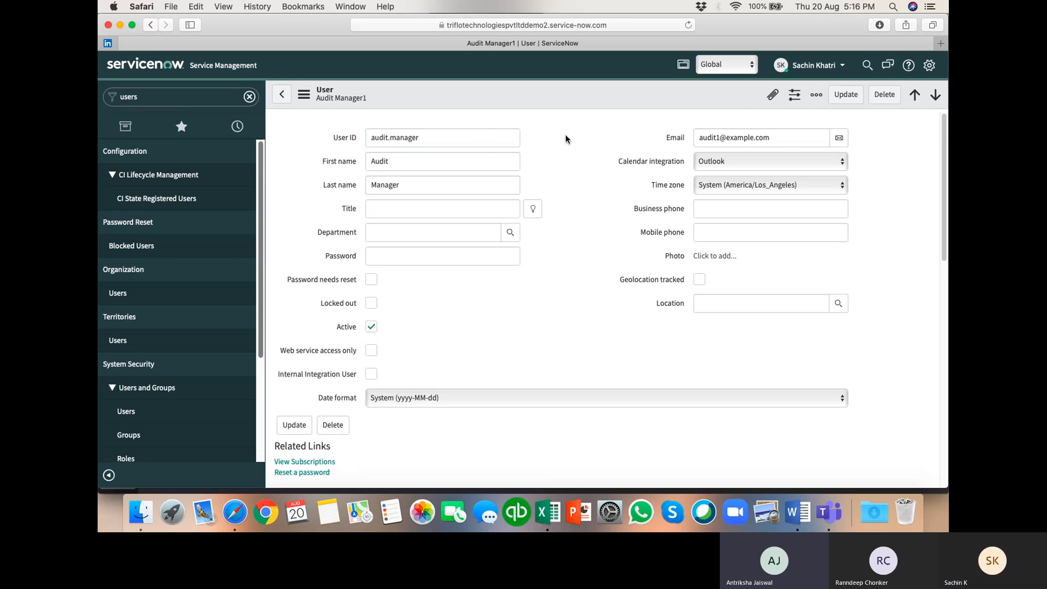
{"action": "left_click", "coordinate": [845, 95]}
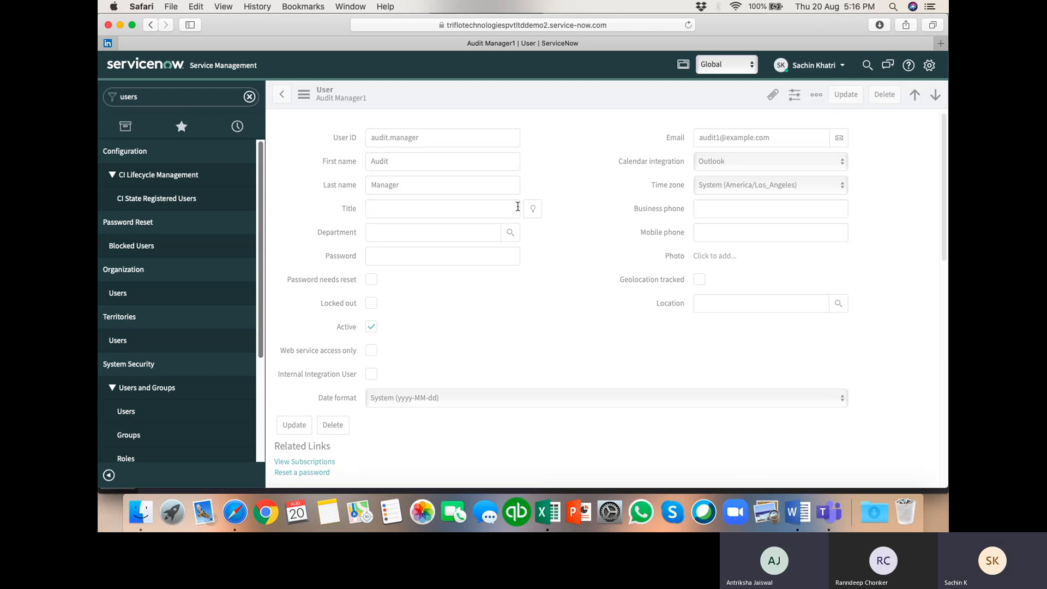
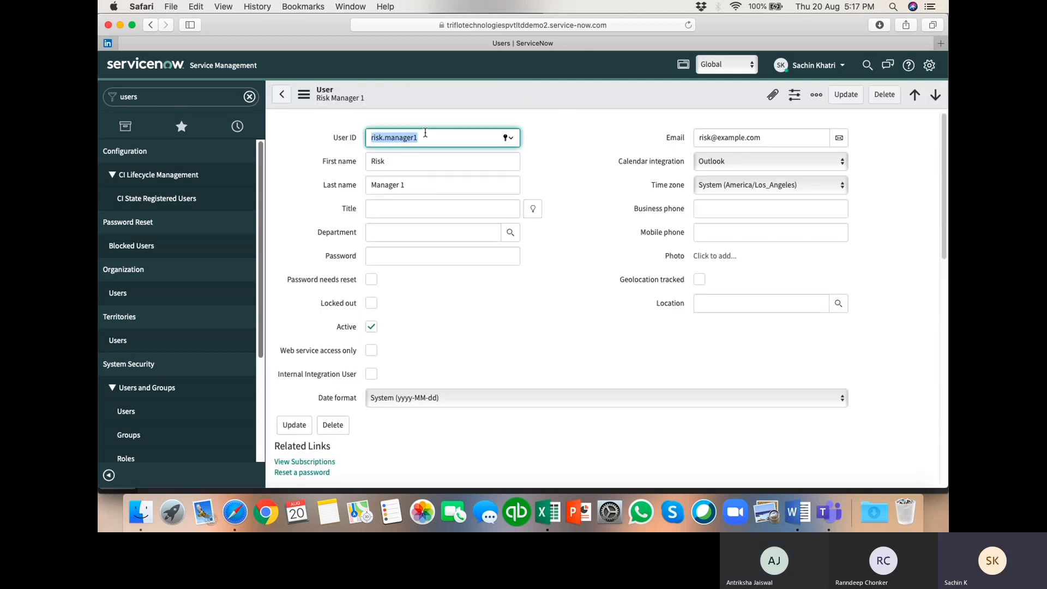
Change the risk.manager1 record's user ID to auditor1 and its last name to Auditor 1, and save the record.
{"action": "left_click_drag", "start_coordinate": [428, 138], "coordinate": [365, 138]}
{"action": "type", "text": "auditor1"}
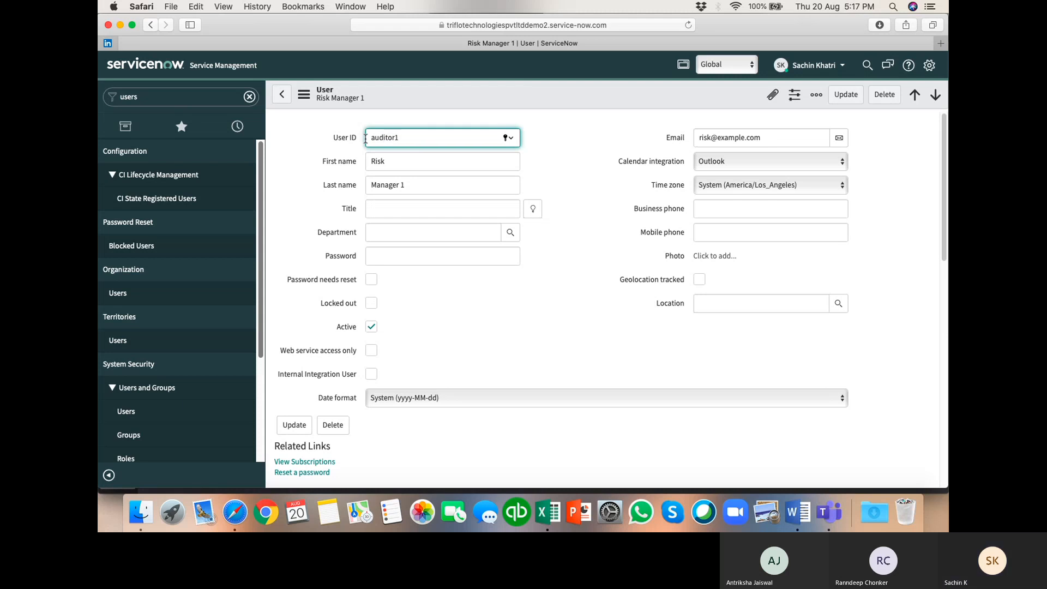
{"action": "left_click_drag", "start_coordinate": [404, 184], "coordinate": [360, 185]}
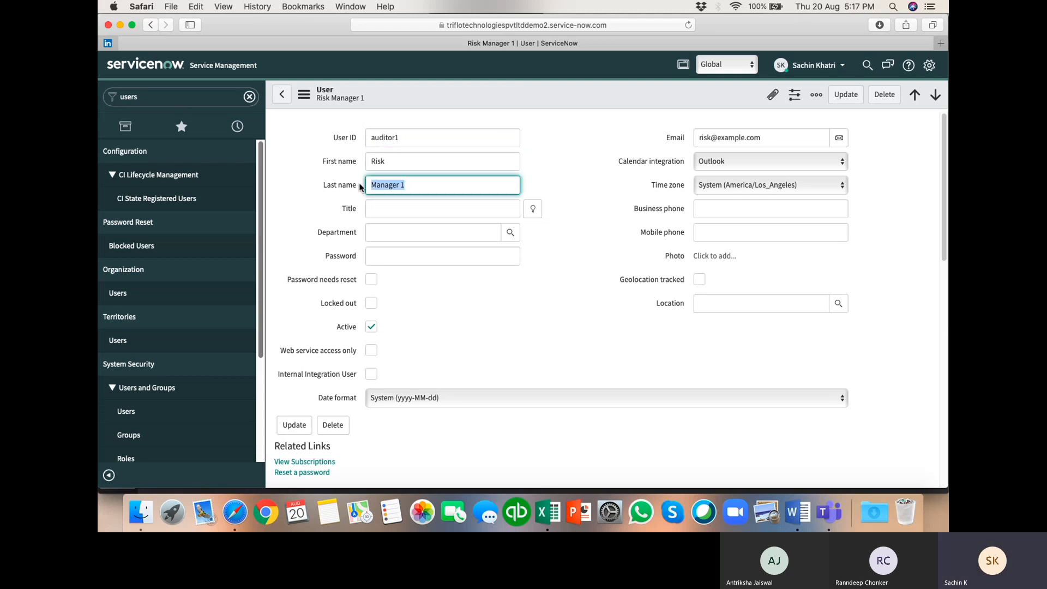
{"action": "type", "text": "Auditor 1"}
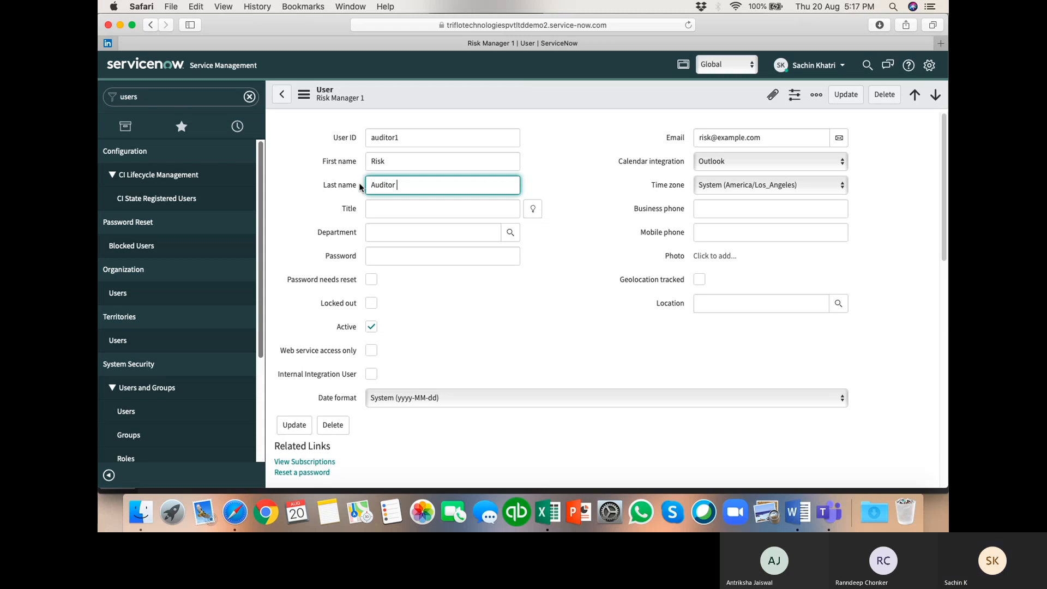
{"action": "left_click", "coordinate": [846, 95]}
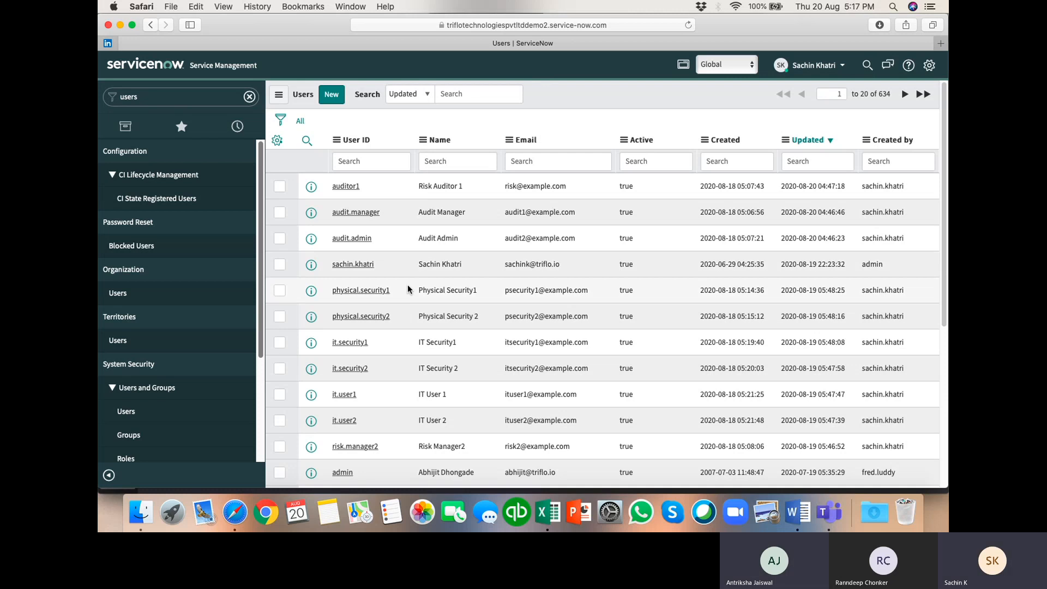
Change the physical.security1 record's user ID to auditee1, first name to Auditee and last name to Physical Security, and save it.
{"action": "left_click", "coordinate": [355, 292]}
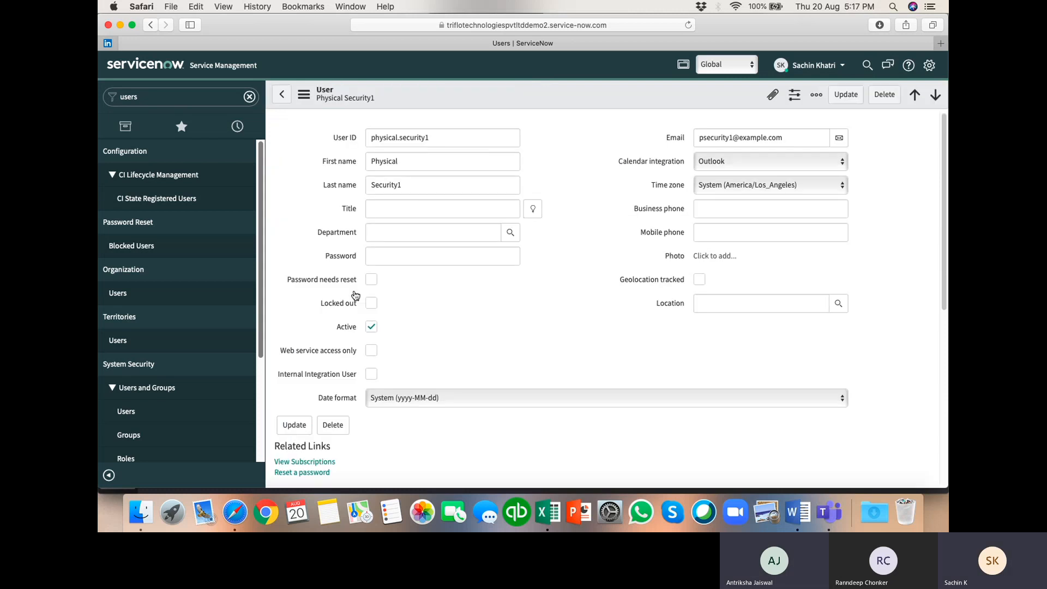
{"action": "left_click_drag", "start_coordinate": [431, 138], "coordinate": [368, 137]}
{"action": "type", "text": "auditee1"}
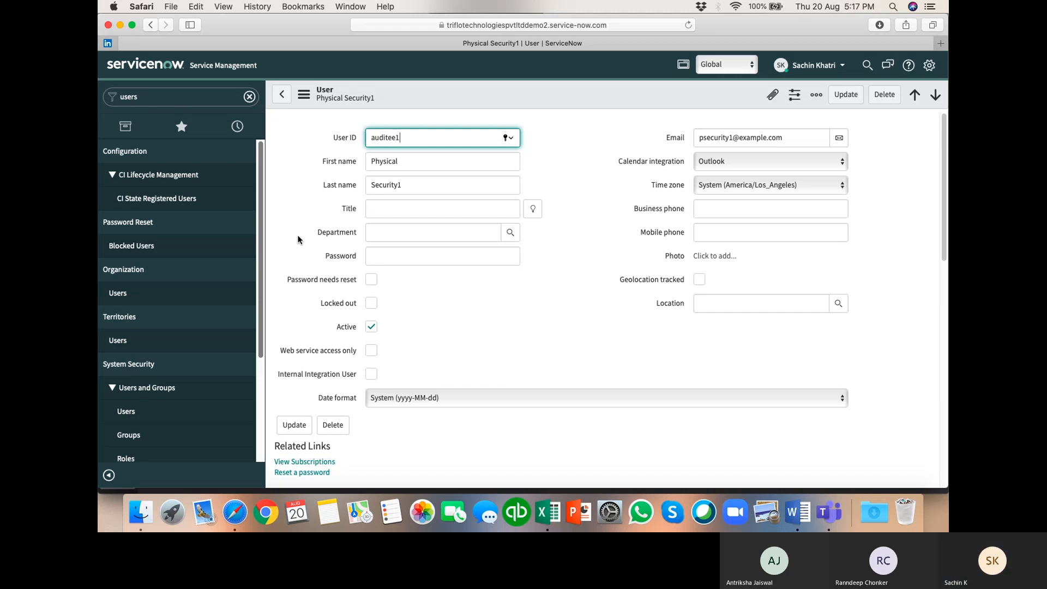
{"action": "double_click", "coordinate": [401, 161]}
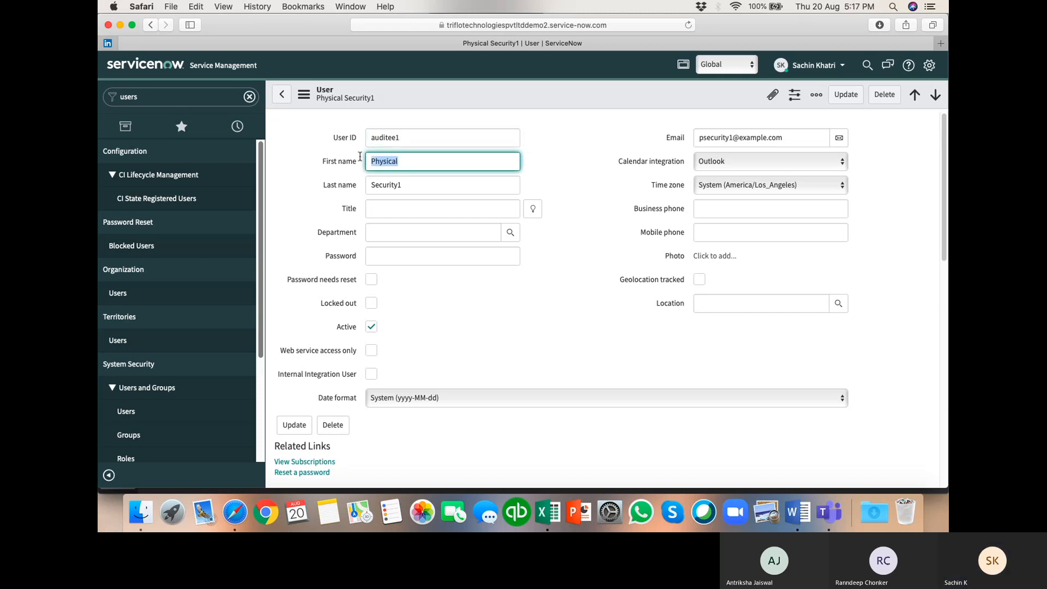
{"action": "type", "text": "Auditee"}
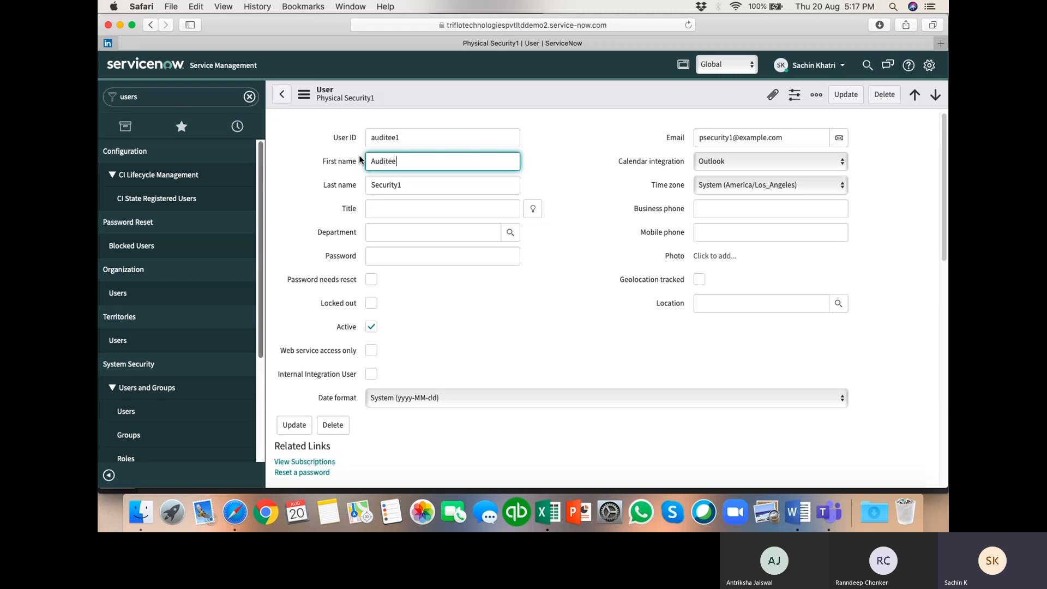
{"action": "double_click", "coordinate": [407, 185]}
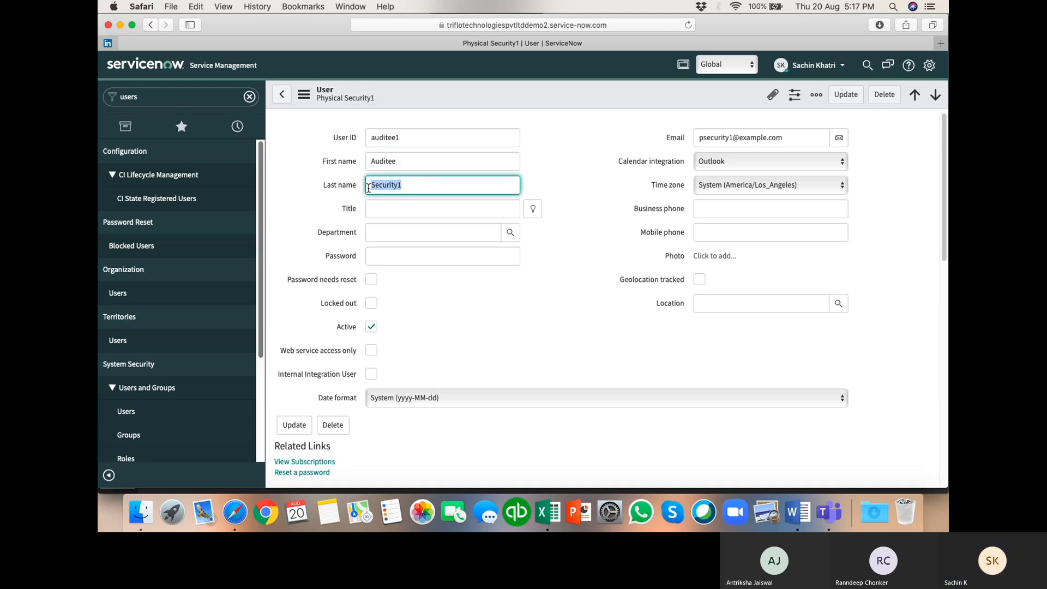
{"action": "left_click", "coordinate": [370, 187]}
{"action": "type", "text": "Physical"}
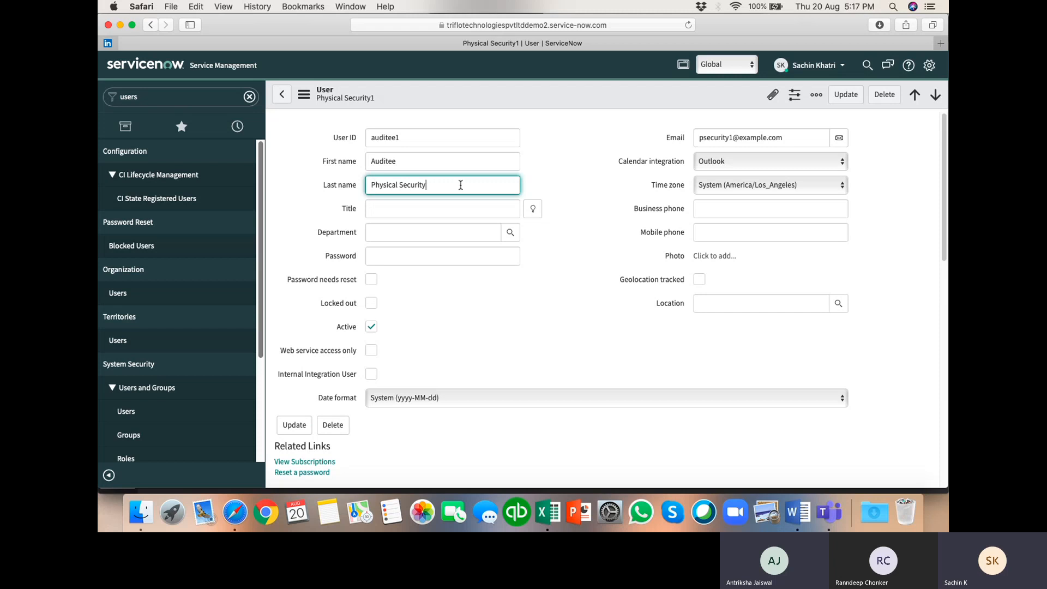
{"action": "left_click", "coordinate": [846, 94]}
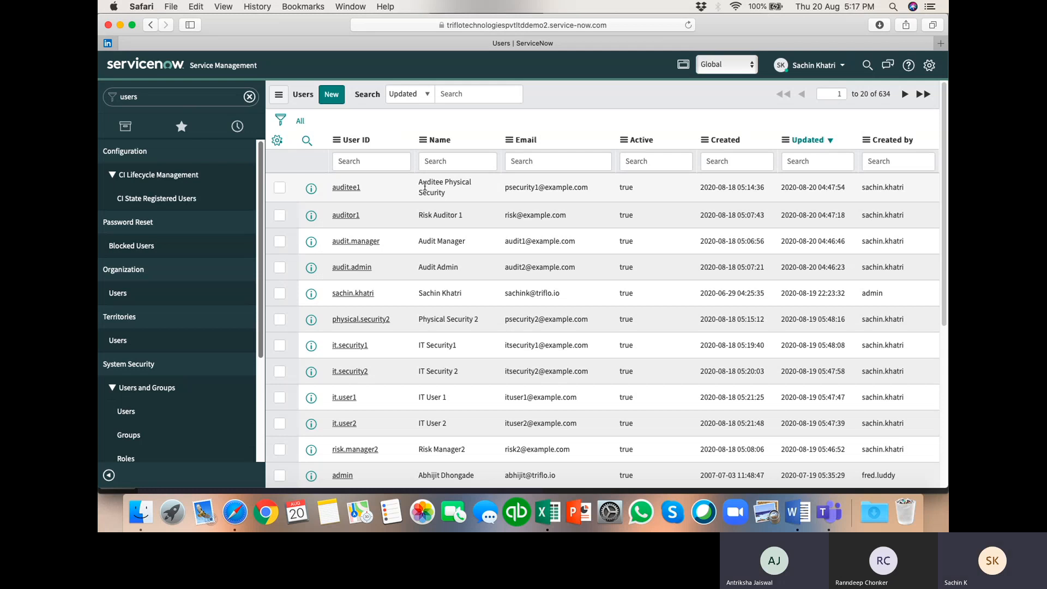
Change the auditee1 record's last name to 1 and save the record.
{"action": "left_click", "coordinate": [349, 187]}
{"action": "left_click", "coordinate": [416, 185]}
{"action": "triple_click", "coordinate": [417, 183]}
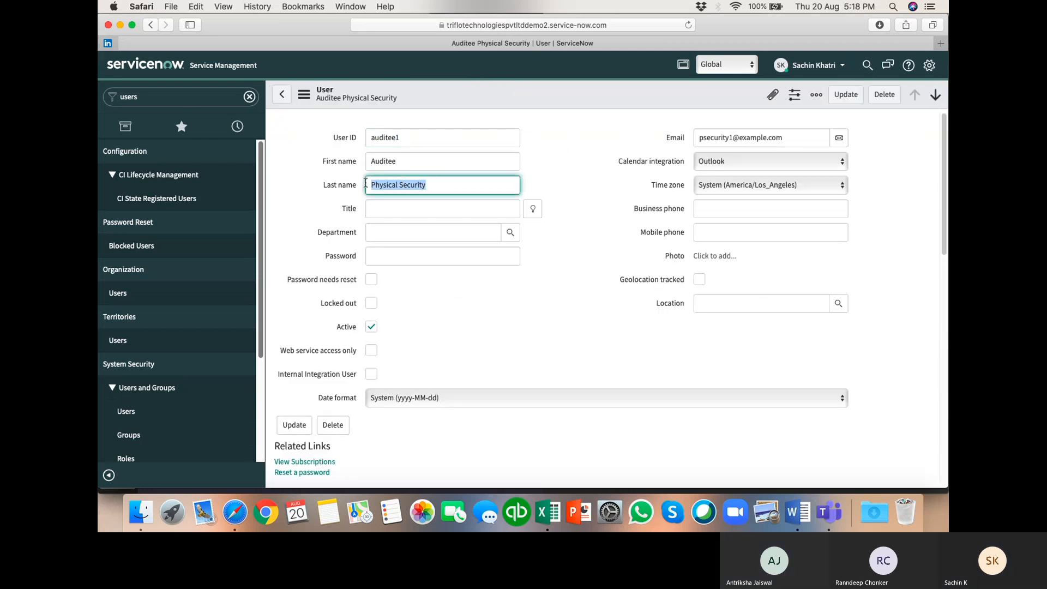
{"action": "type", "text": "1"}
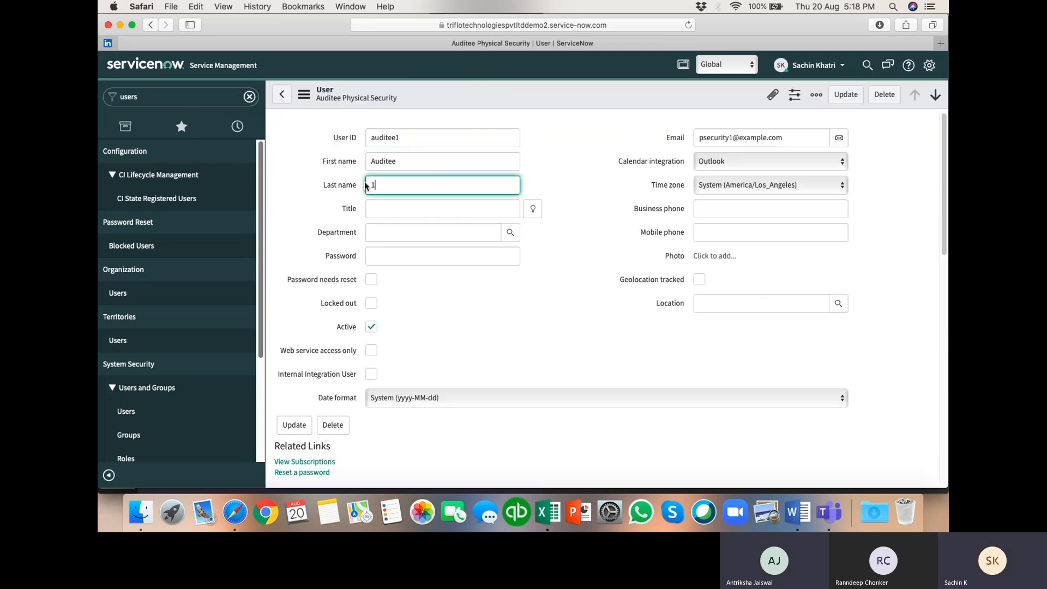
{"action": "left_click", "coordinate": [842, 96]}
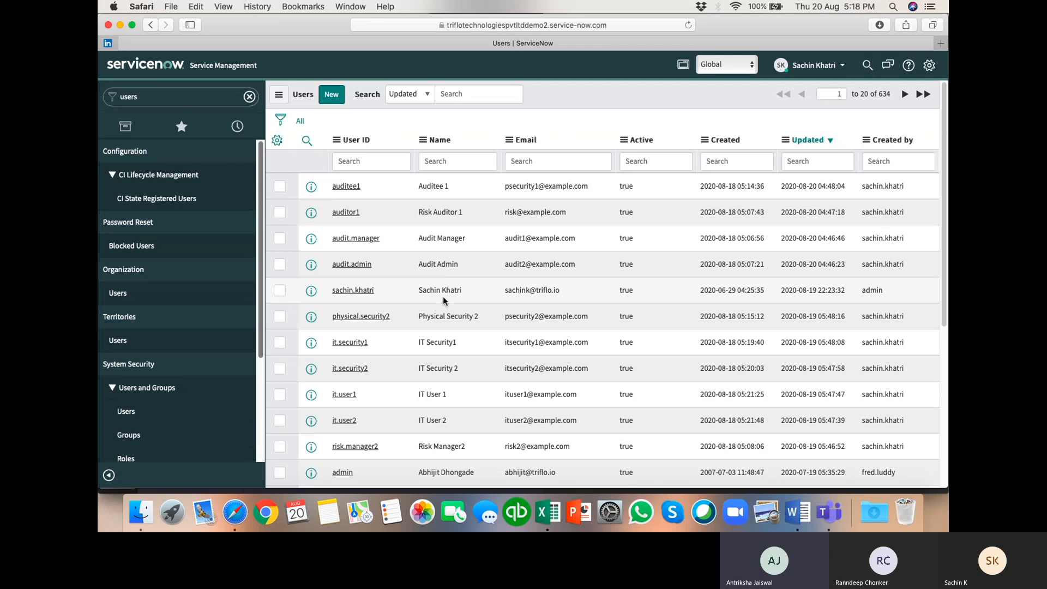
Open the physical.security2 record and set its user ID to auditee 2 and its first name to auditee.
{"action": "left_click", "coordinate": [351, 318]}
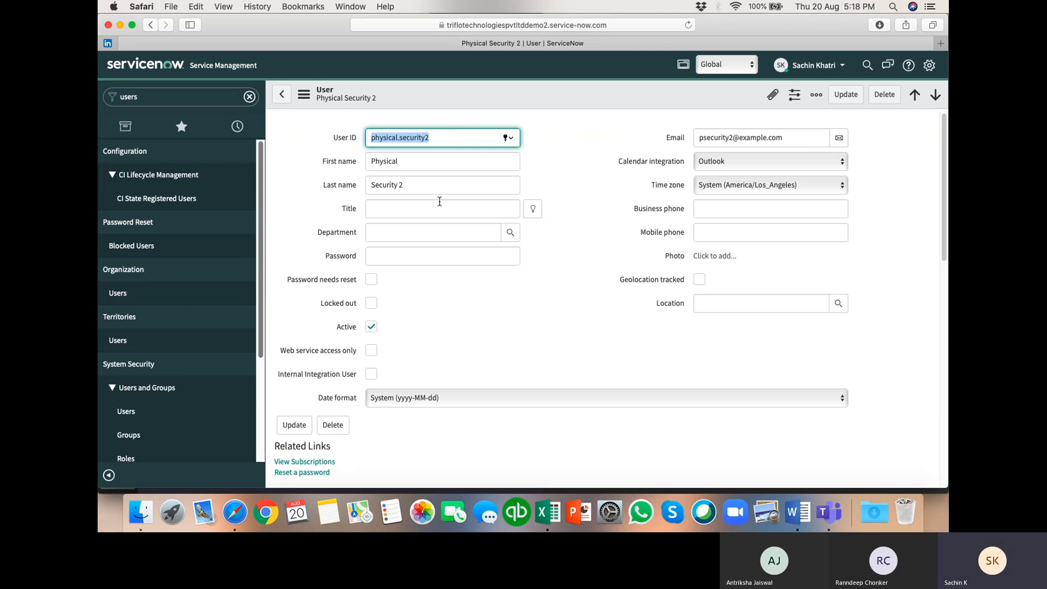
{"action": "left_click", "coordinate": [427, 138]}
{"action": "left_click_drag", "start_coordinate": [427, 138], "coordinate": [365, 136]}
{"action": "type", "text": "a"}
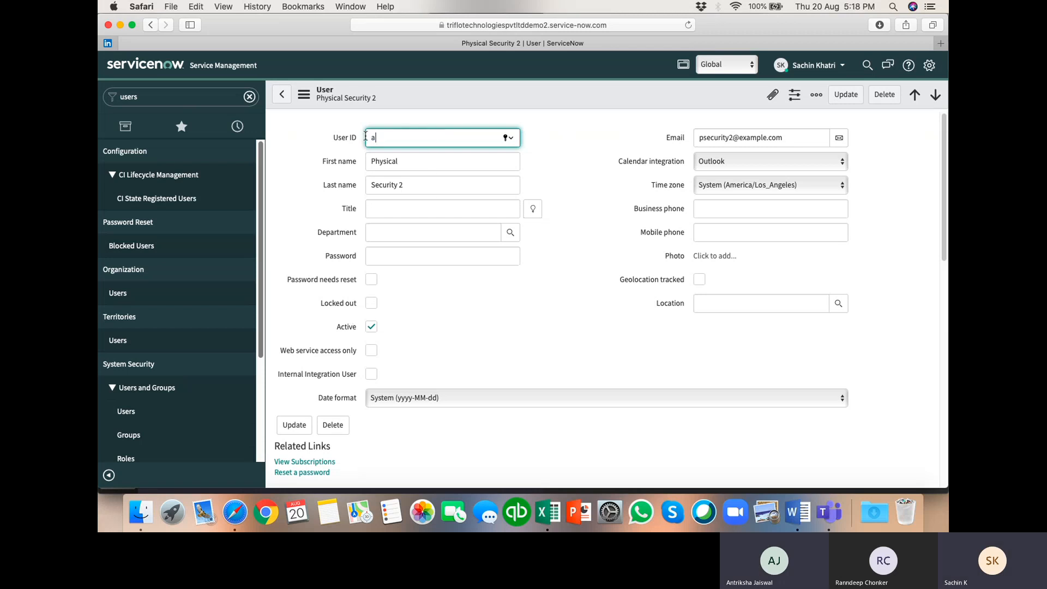
{"action": "type", "text": "uditee 2"}
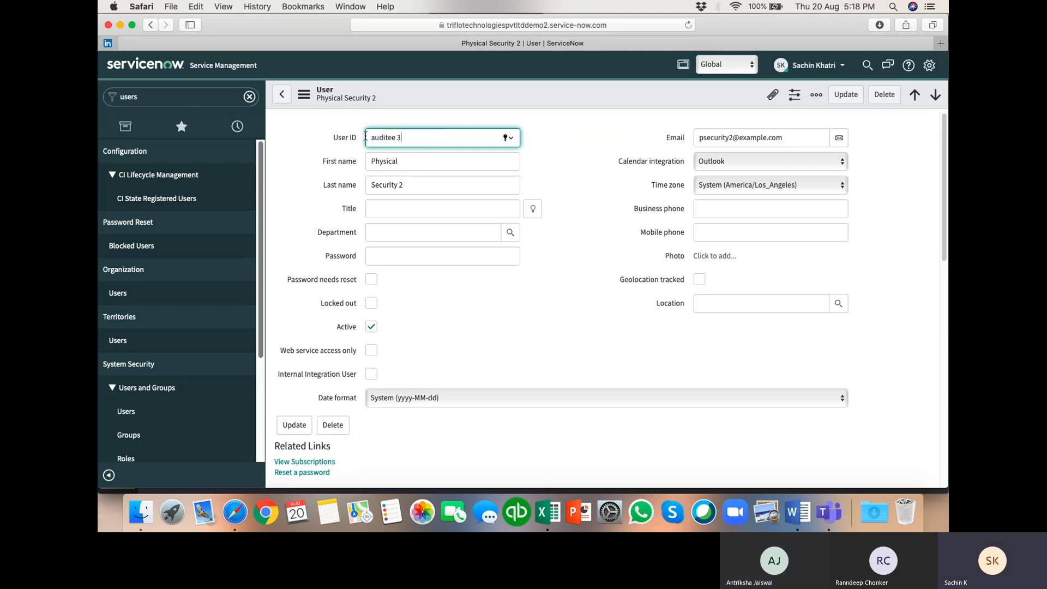
{"action": "key", "text": "Tab"}
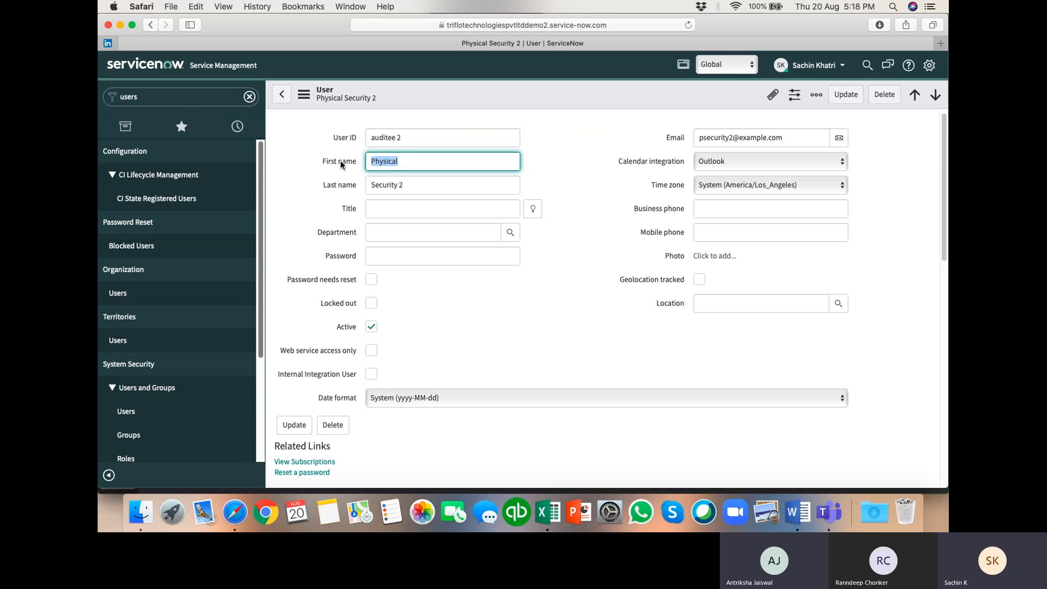
{"action": "type", "text": "audite"}
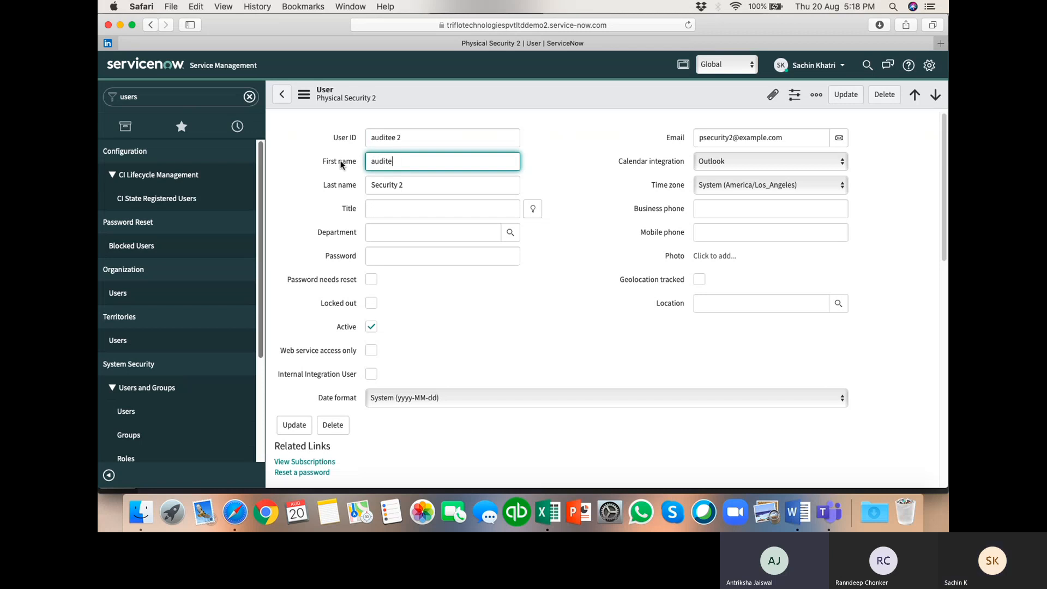
{"action": "type", "text": "e"}
Set the auditee 2 record's last name to IT team and save the record.
{"action": "key", "text": "Tab"}
{"action": "type", "text": "2"}
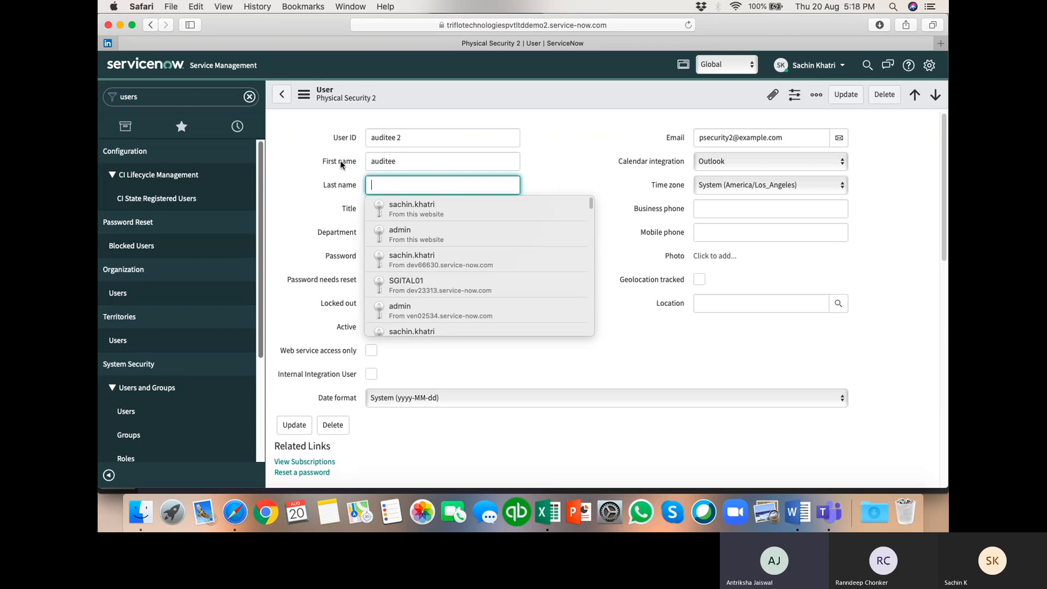
{"action": "type", "text": "Phys"}
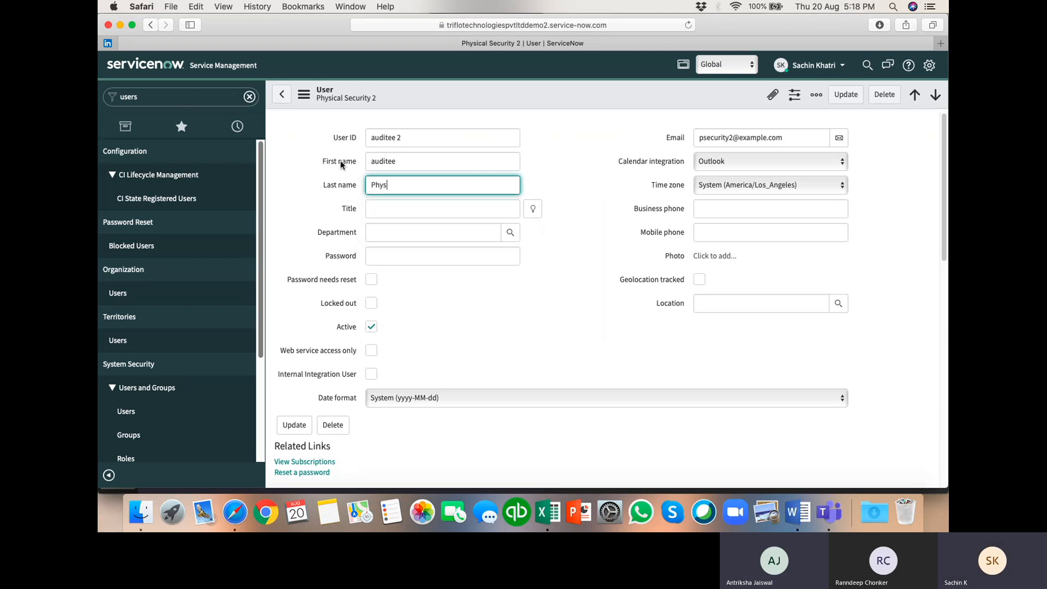
{"action": "type", "text": "IT"}
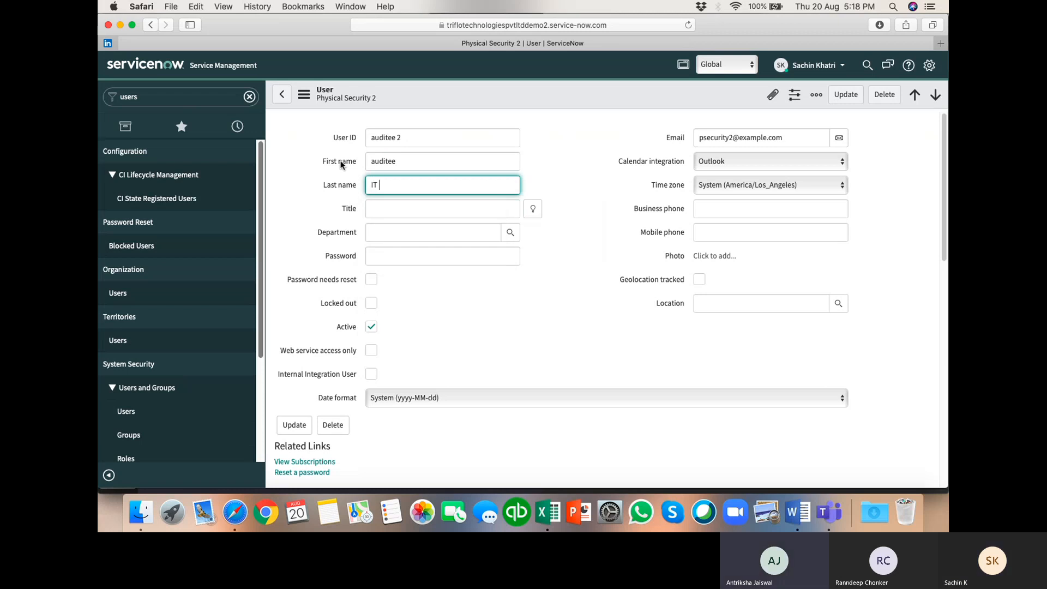
{"action": "type", "text": " team"}
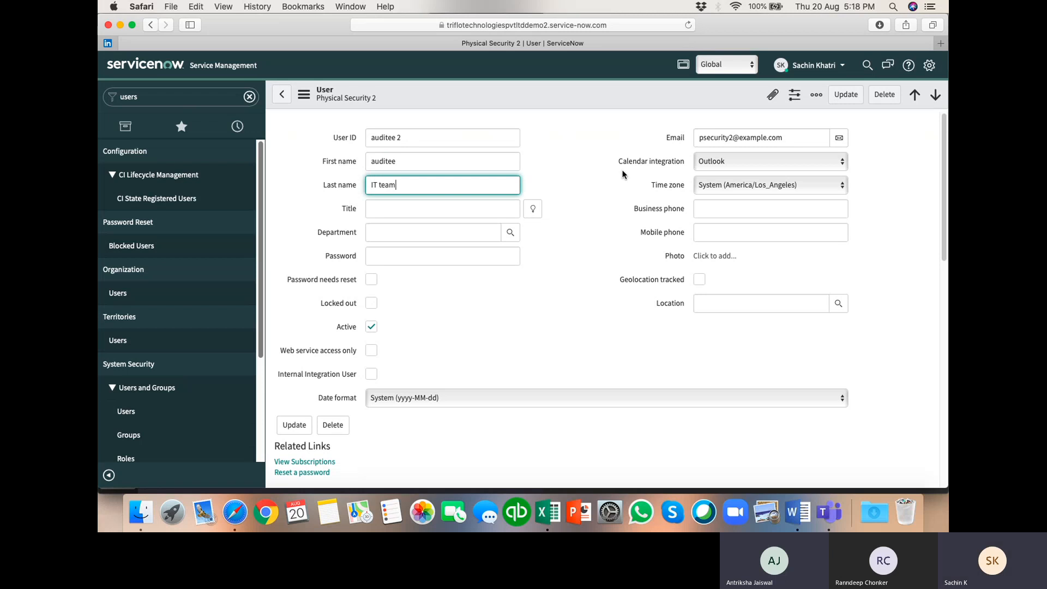
{"action": "left_click", "coordinate": [562, 151]}
{"action": "left_click", "coordinate": [844, 98]}
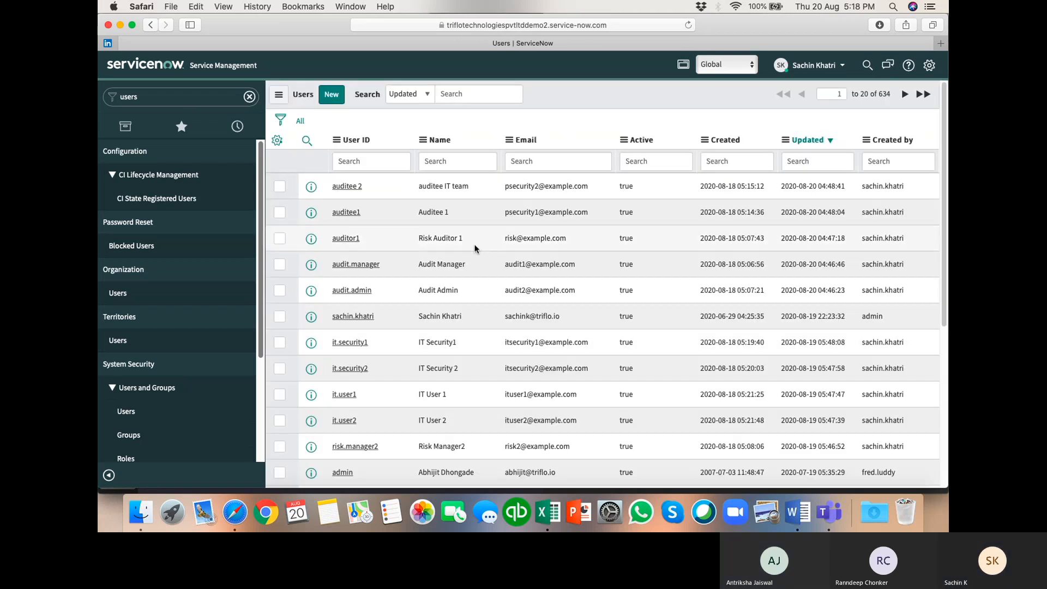
Reopen the auditee1 record, set its last name to Physical Security, and save the record.
{"action": "left_click", "coordinate": [339, 214]}
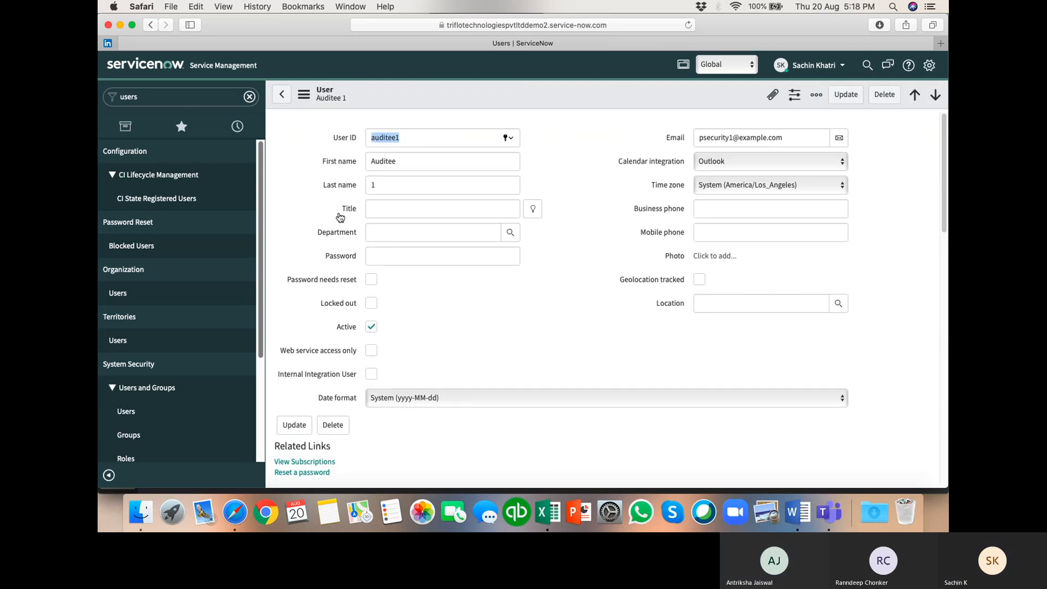
{"action": "double_click", "coordinate": [388, 181]}
{"action": "type", "text": "Physical"}
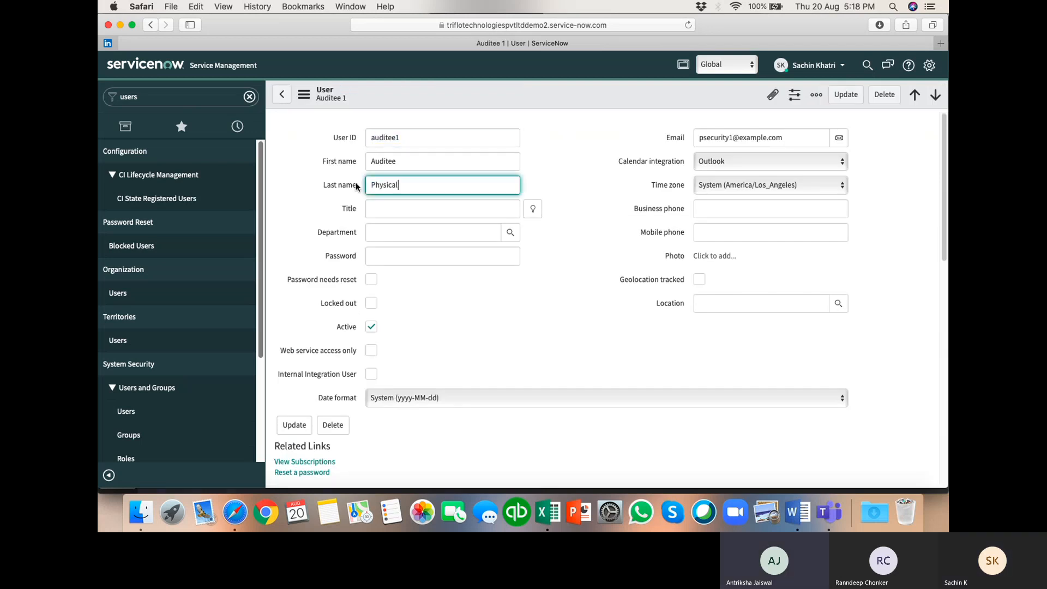
{"action": "type", "text": " Security"}
{"action": "left_click", "coordinate": [841, 98]}
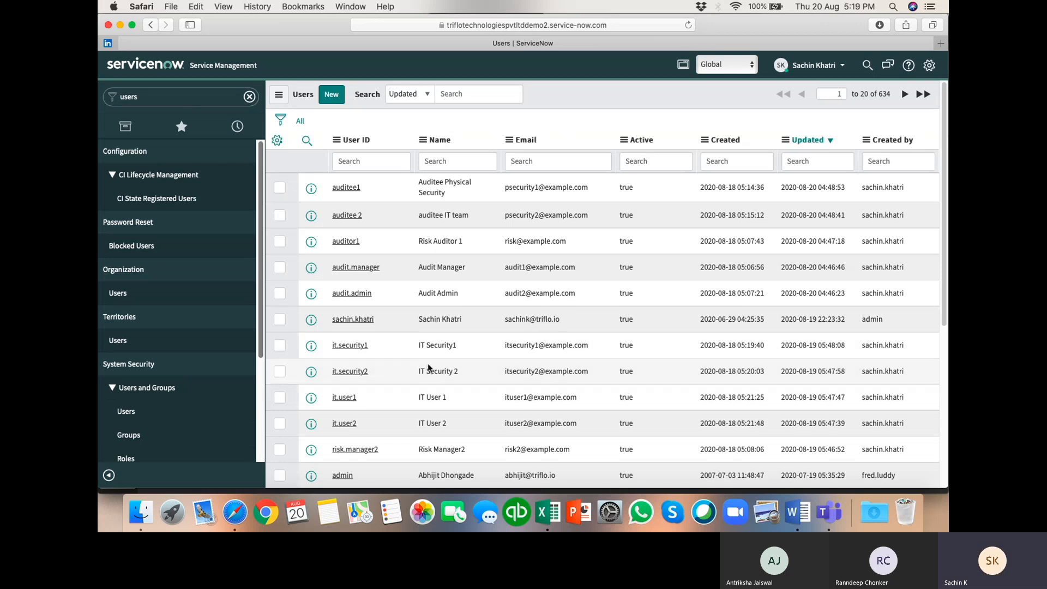
Open the it.user1 record and set its user ID to auditee3 and its first name to Auditee.
{"action": "double_click", "coordinate": [404, 137]}
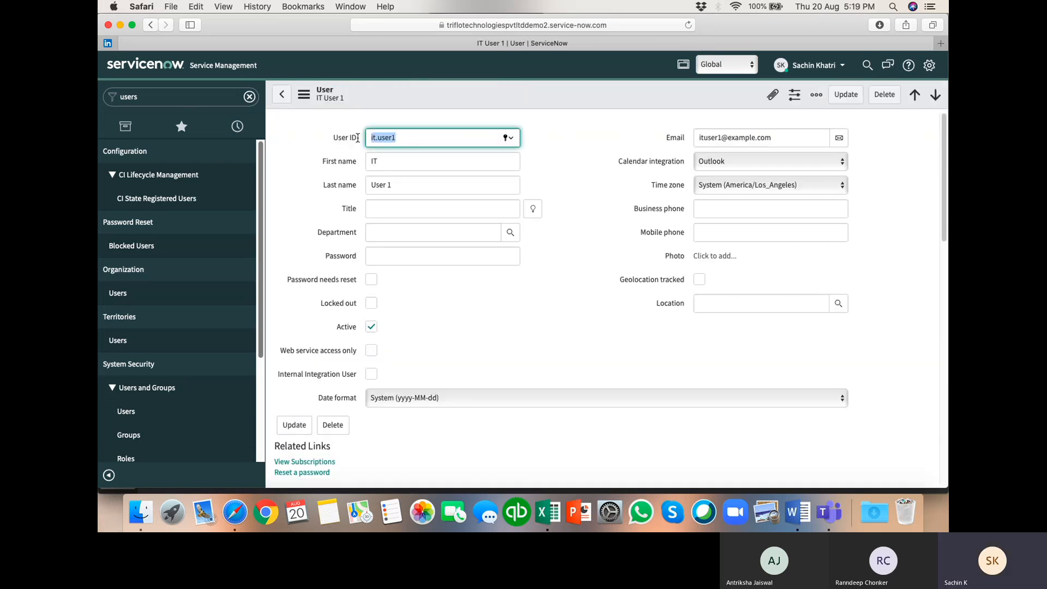
{"action": "type", "text": "auditee3"}
{"action": "key", "text": "Tab"}
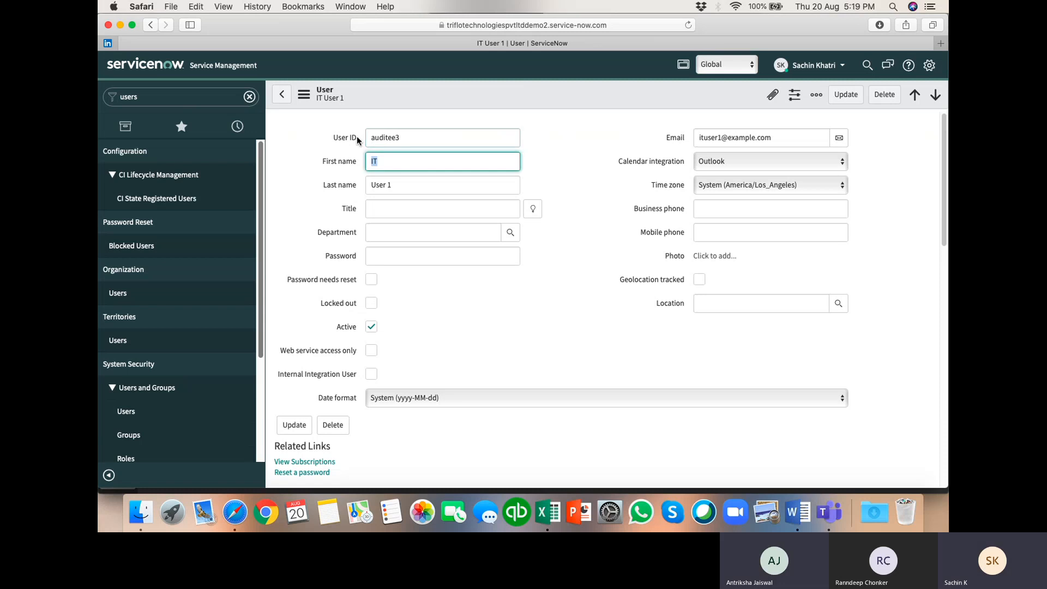
{"action": "type", "text": "Admin"}
{"action": "key", "text": "Tab"}
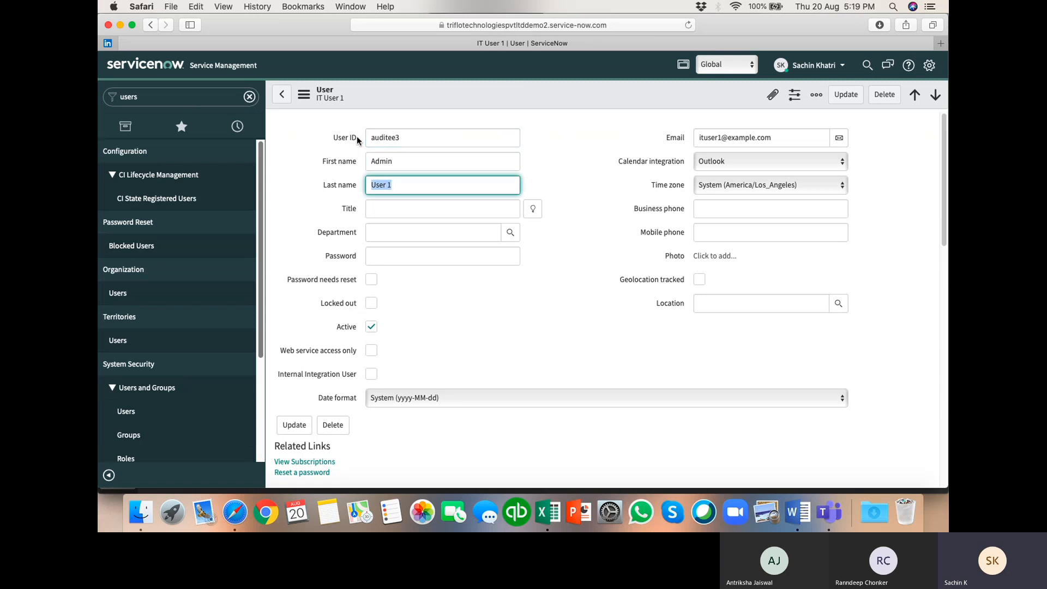
{"action": "key", "text": "shift+Tab"}
{"action": "type", "text": "Aud"}
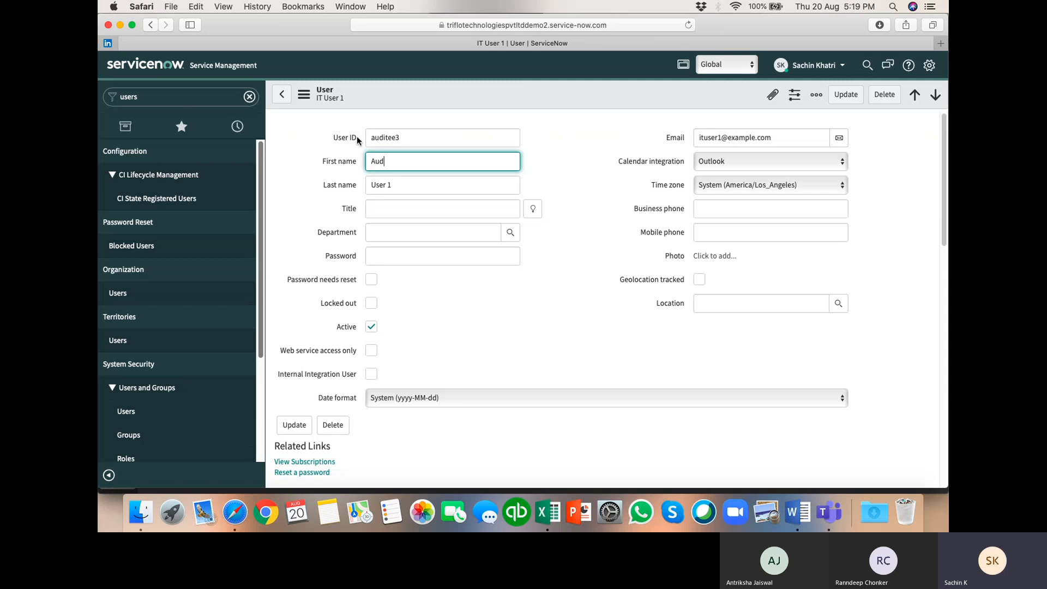
{"action": "type", "text": "itee"}
Set the auditee3 record's last name to admin team and save the record.
{"action": "key", "text": "Tab"}
{"action": "type", "text": "dmin"}
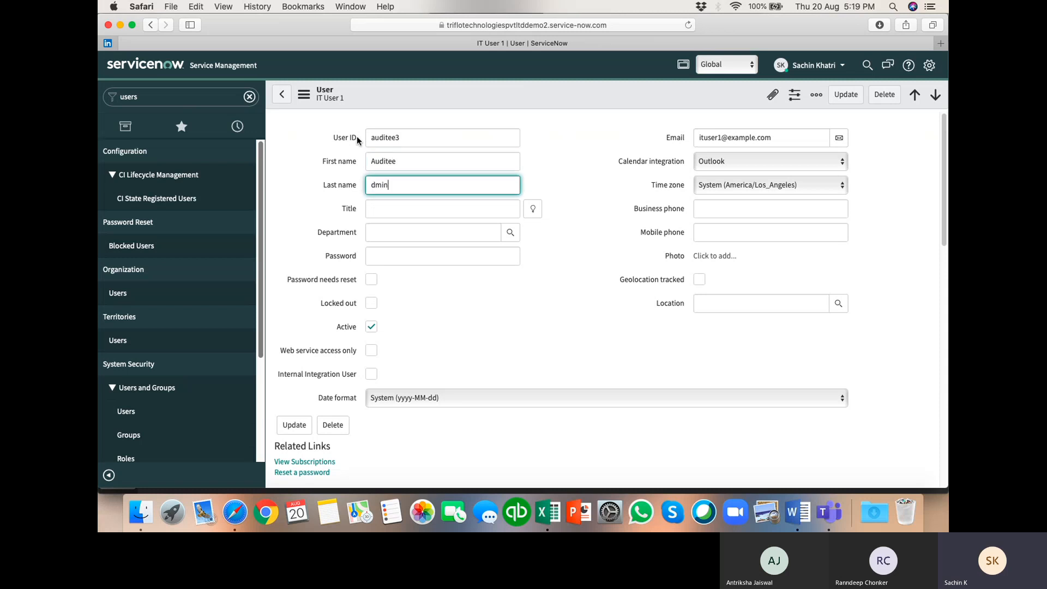
{"action": "key", "text": "BackSpace"}
{"action": "key", "text": "BackSpace"}
{"action": "key", "text": "BackSpace"}
{"action": "key", "text": "BackSpace"}
{"action": "type", "text": "admin team"}
{"action": "left_click", "coordinate": [846, 94]}
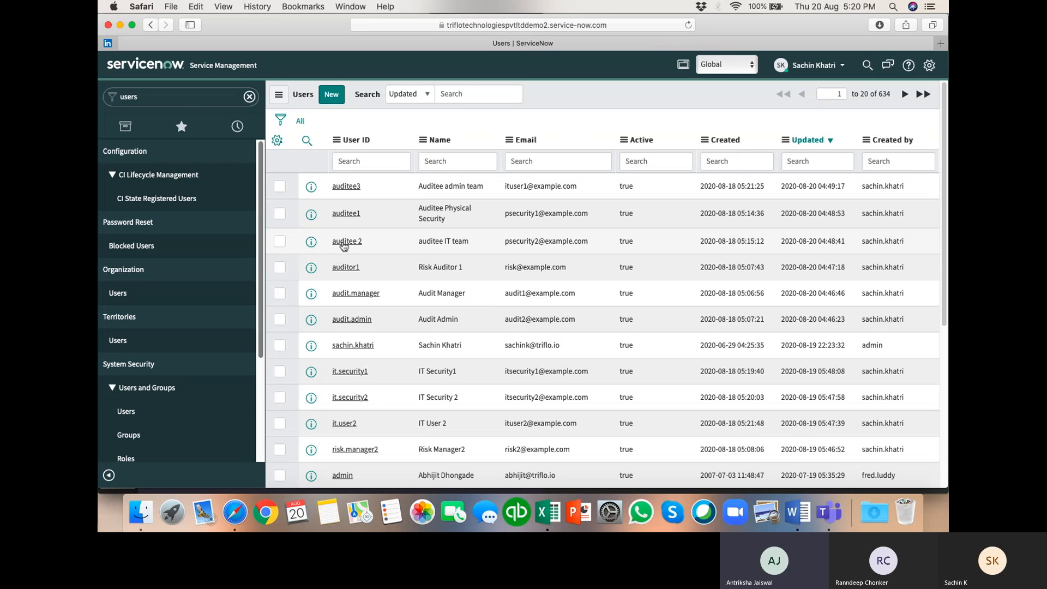
Open the auditee 2 user record, review its assigned roles, and return to the Users list.
{"action": "left_click", "coordinate": [343, 245]}
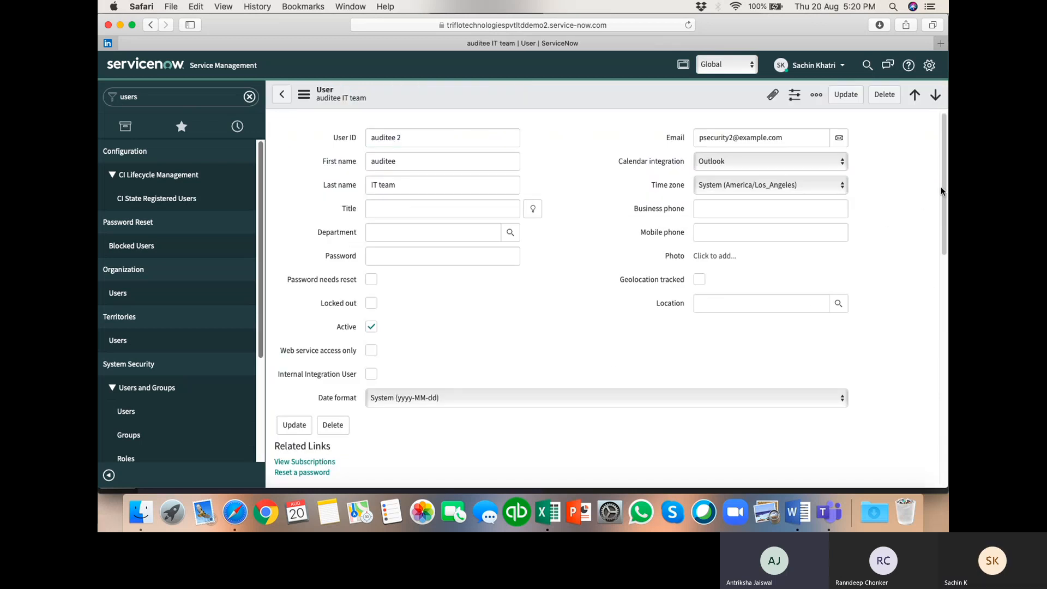
{"action": "left_click_drag", "start_coordinate": [941, 182], "coordinate": [942, 322]}
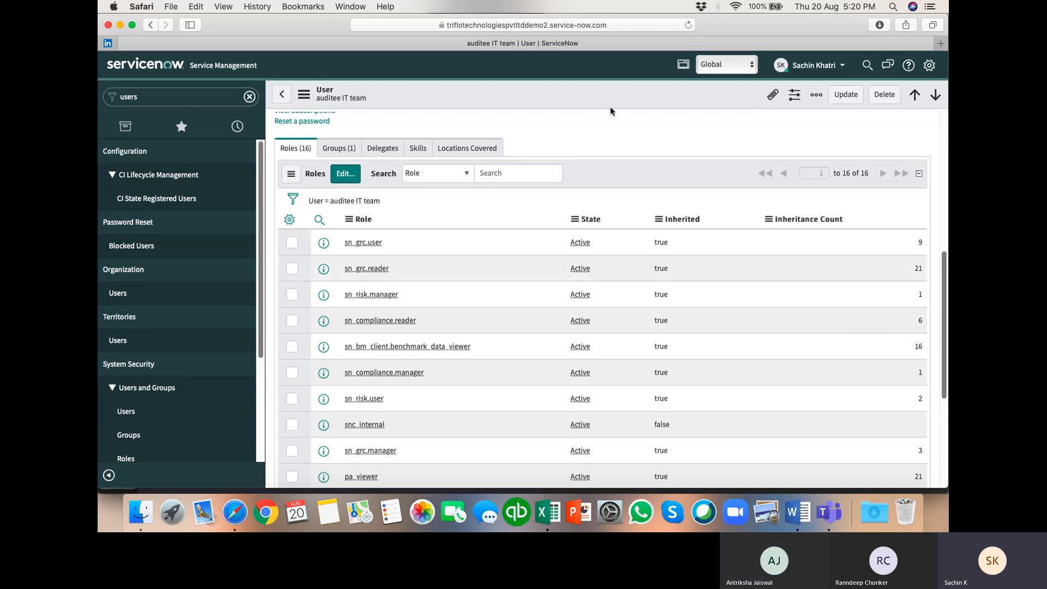
{"action": "left_click", "coordinate": [945, 136]}
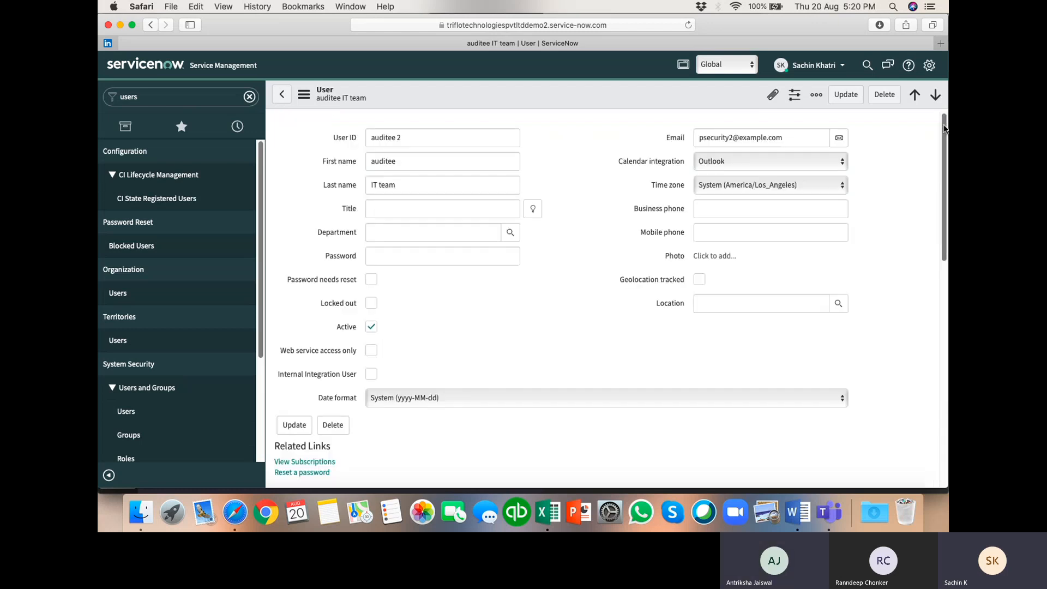
{"action": "left_click", "coordinate": [284, 96]}
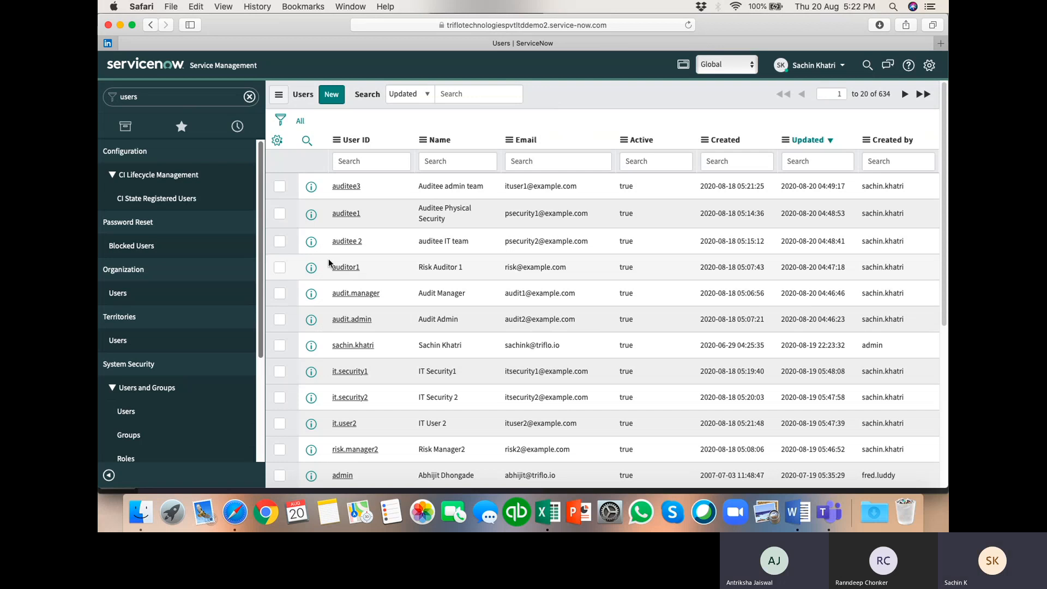
Switch to the Microsoft Teams meeting and show its additional meeting actions.
{"action": "left_click", "coordinate": [795, 506]}
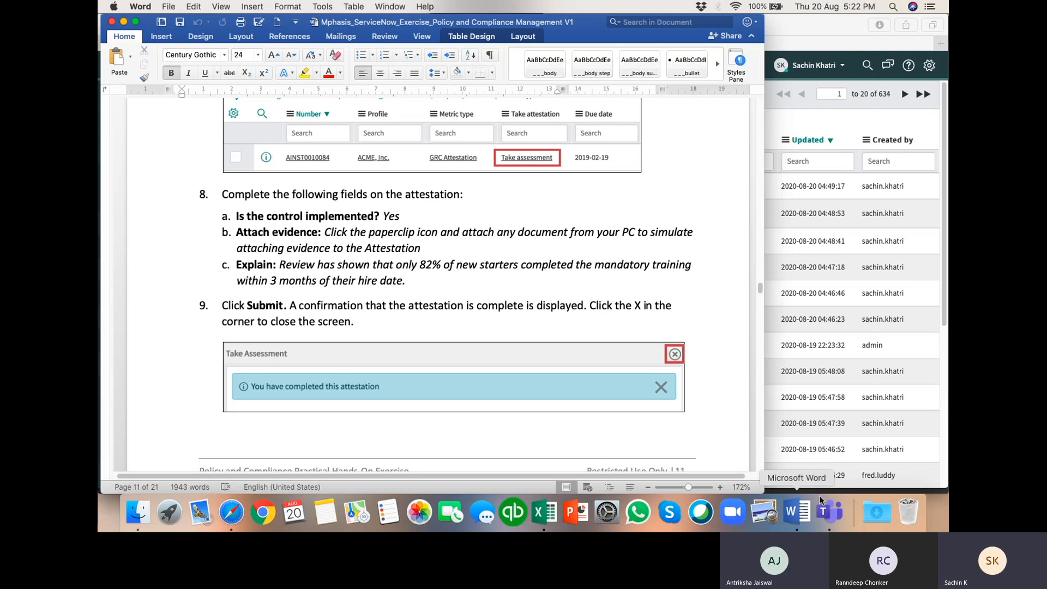
{"action": "left_click", "coordinate": [829, 503]}
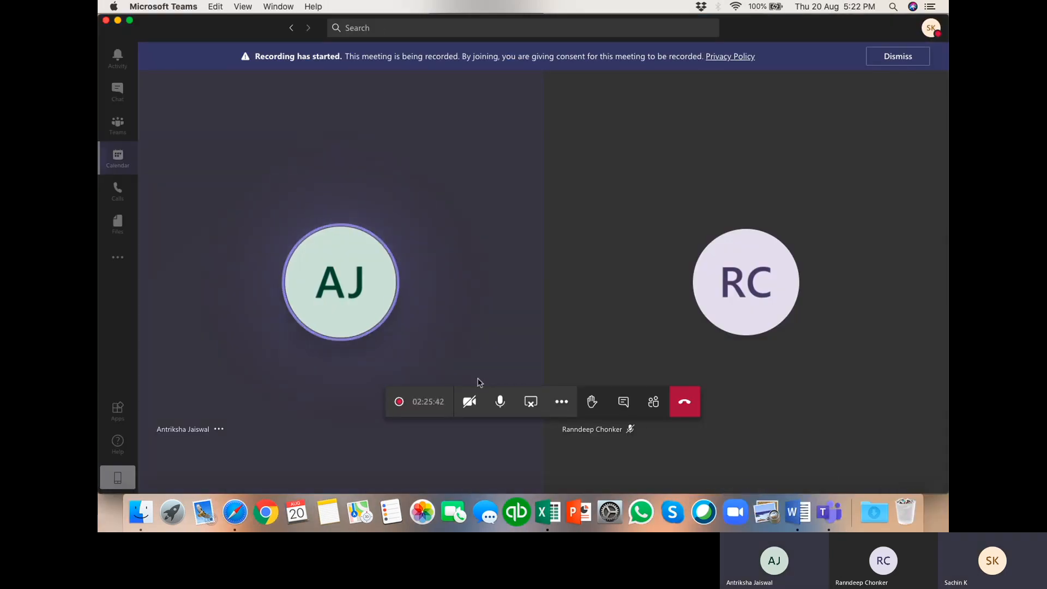
{"action": "mouse_move", "coordinate": [401, 404]}
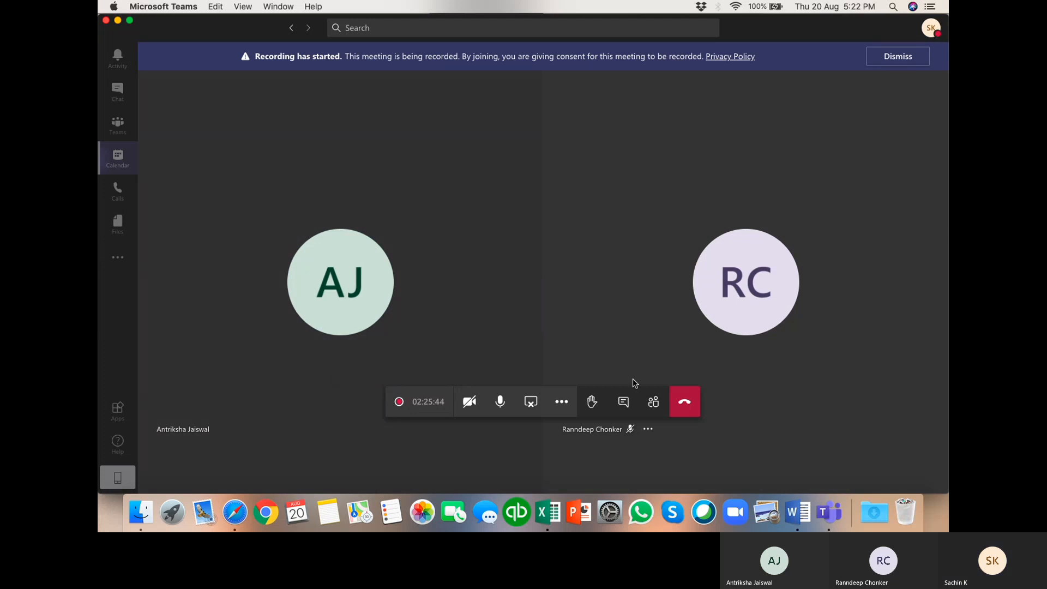
{"action": "left_click", "coordinate": [554, 406]}
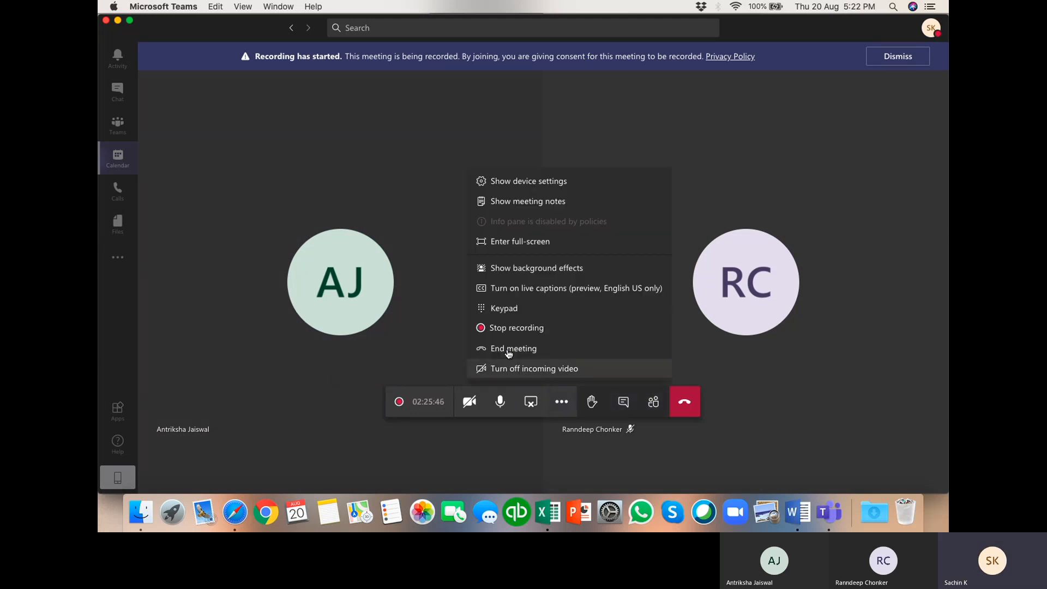